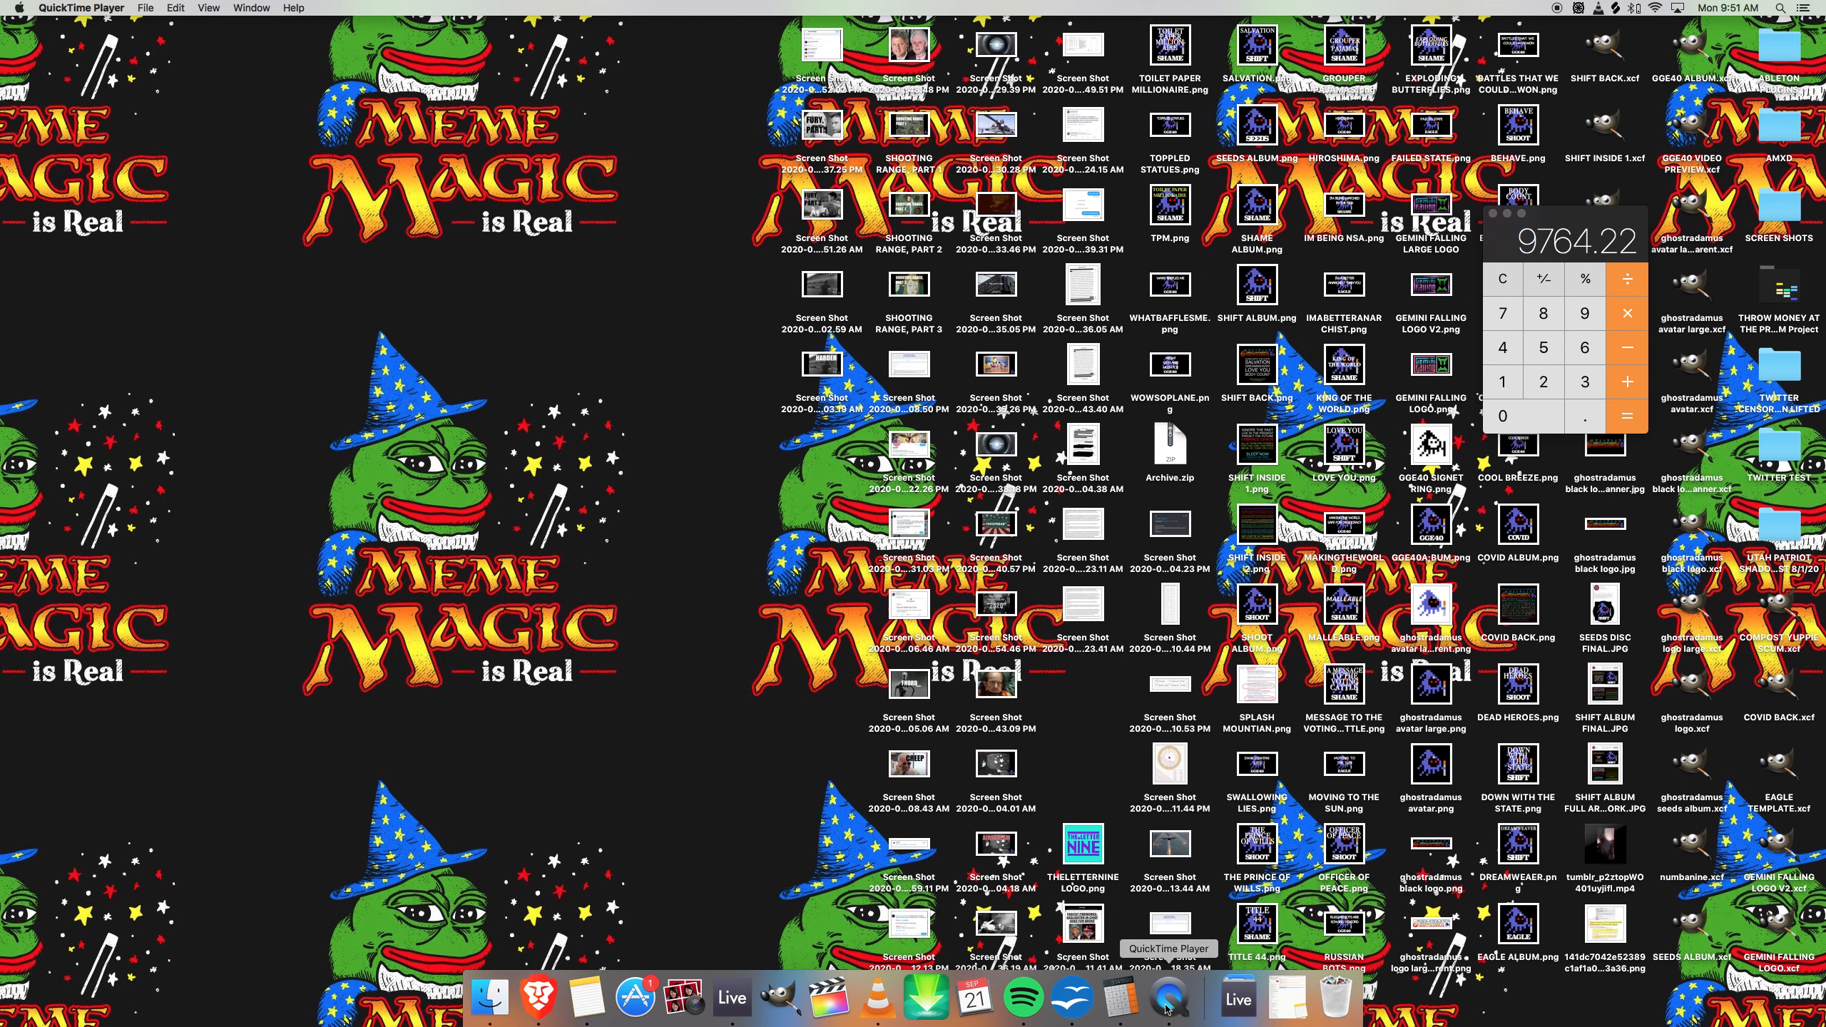
Switch to the Ableton Live project.
{"action": "right_click", "coordinate": [1170, 999]}
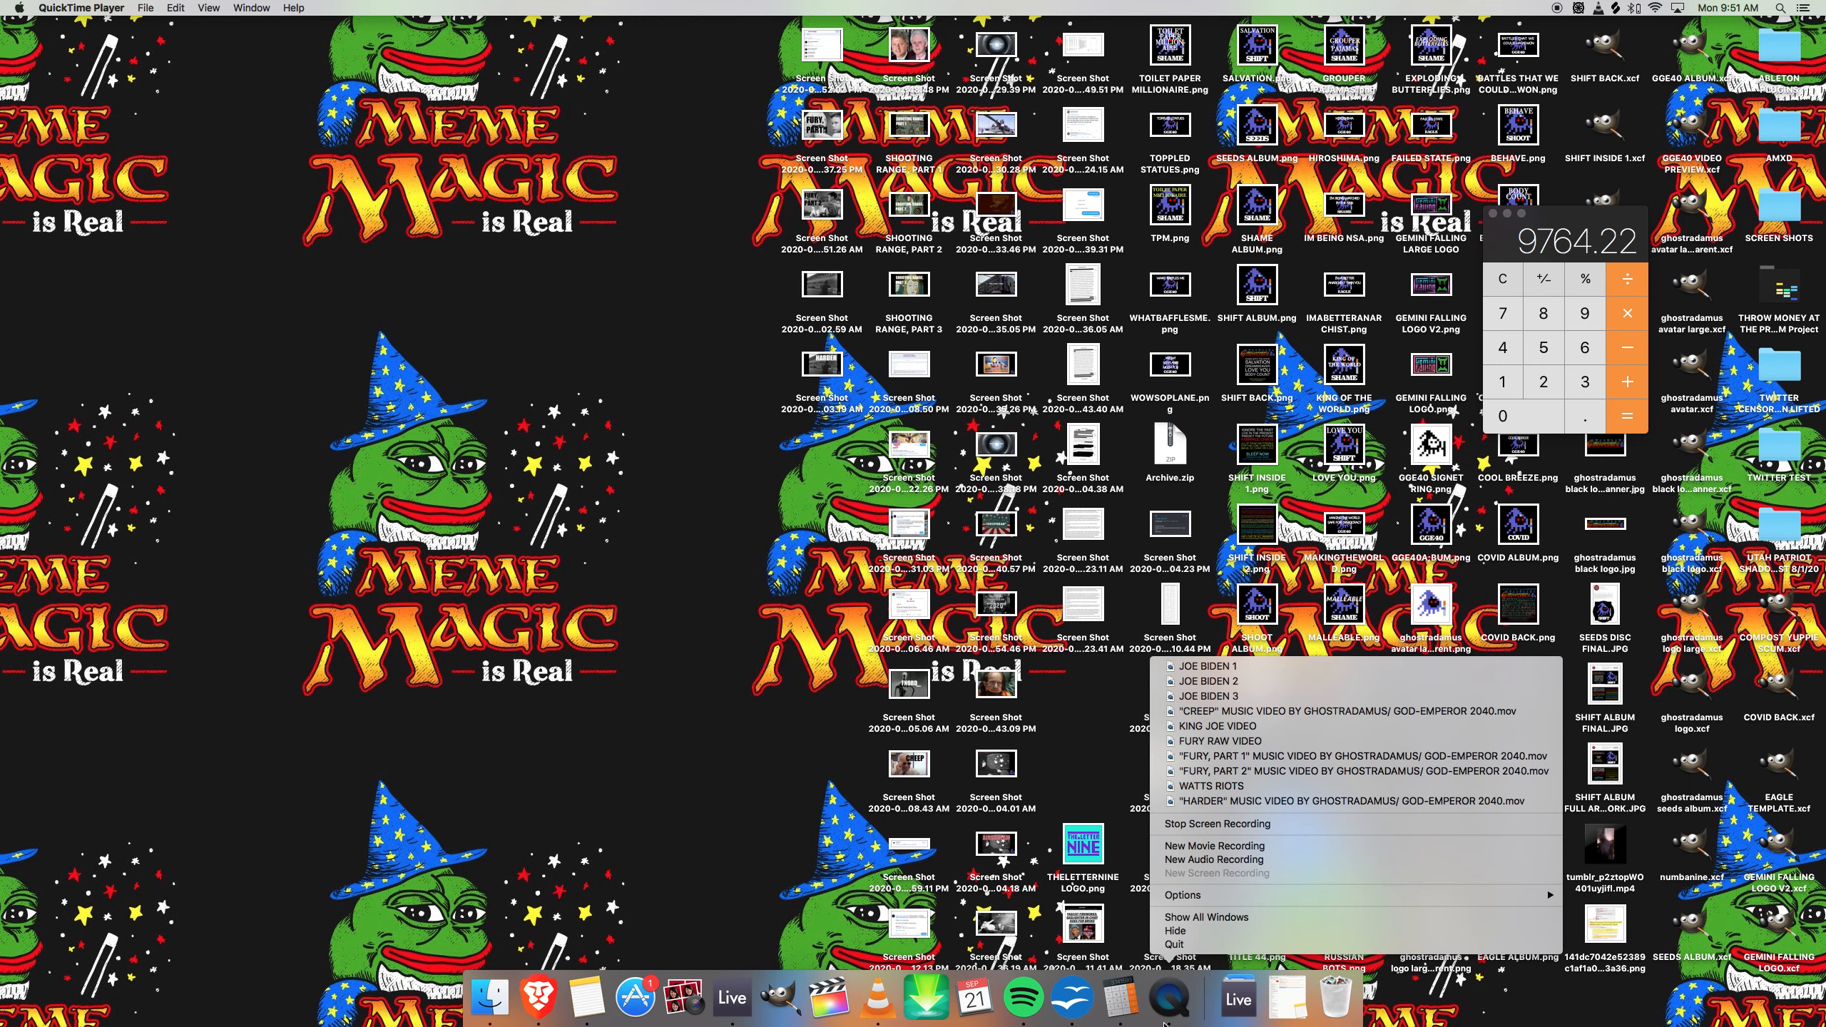
{"action": "left_click", "coordinate": [1166, 1024]}
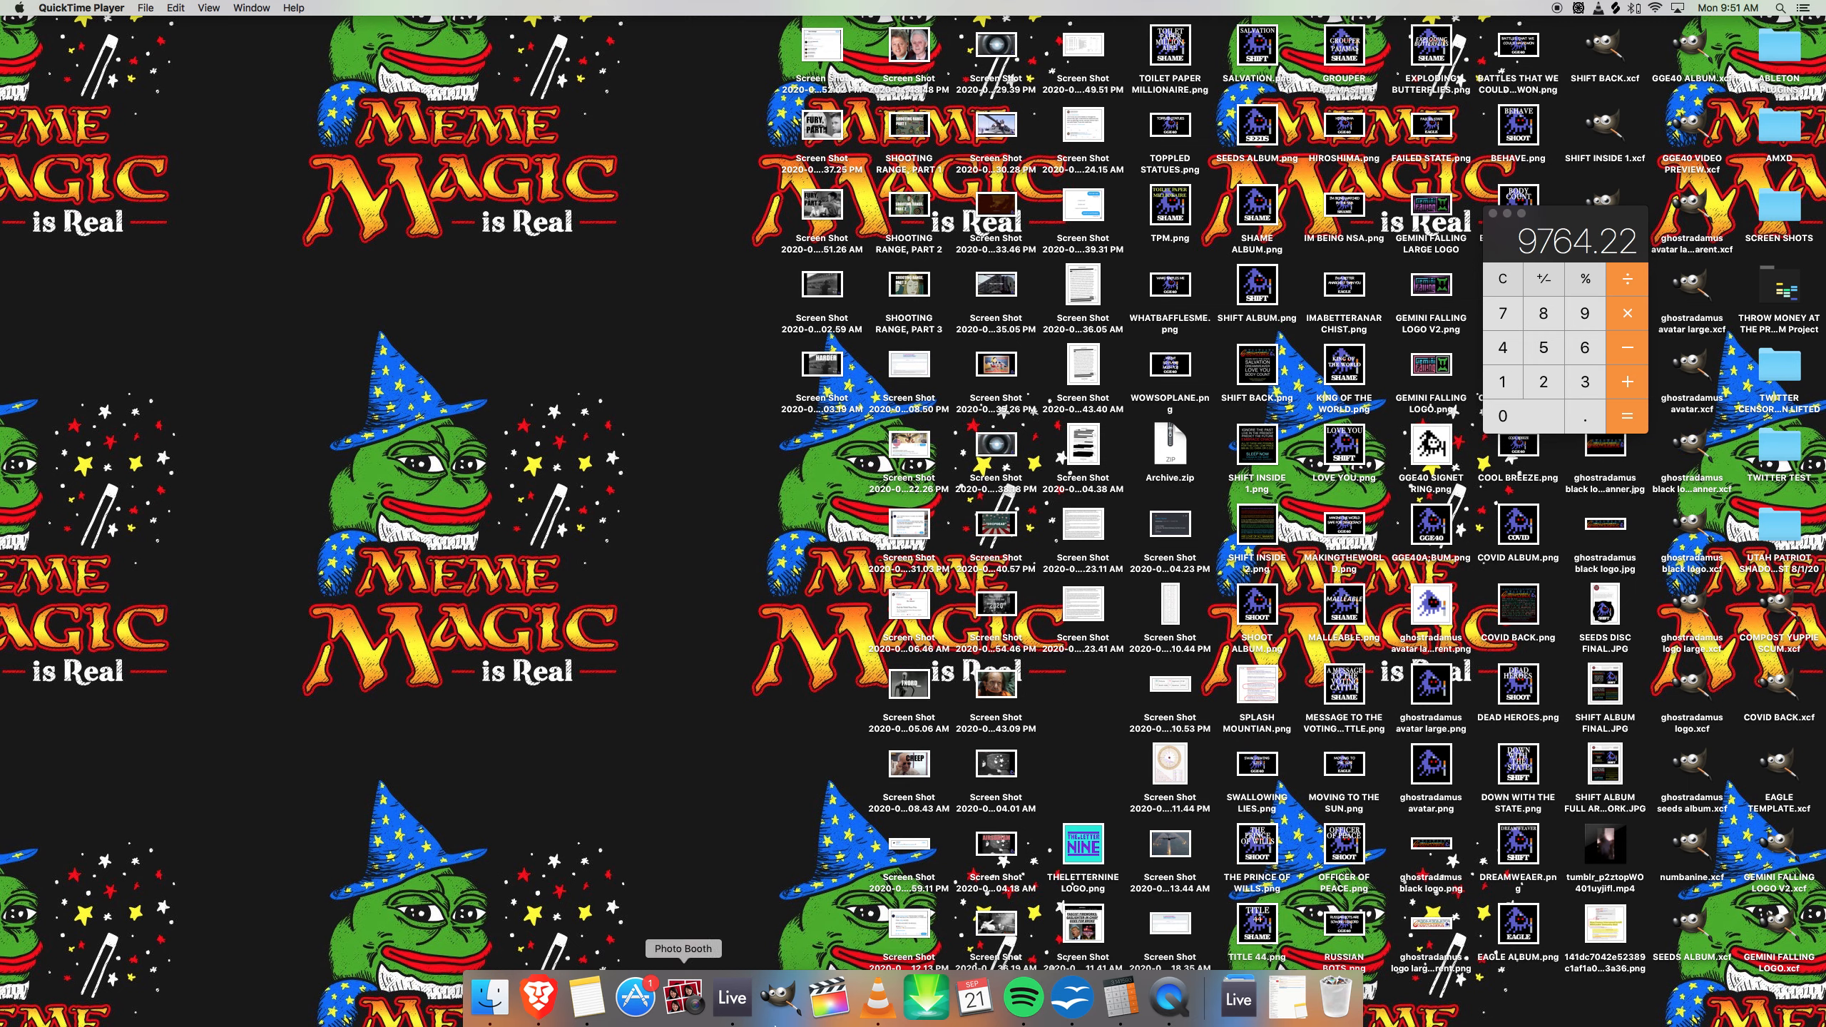
{"action": "left_click", "coordinate": [732, 999]}
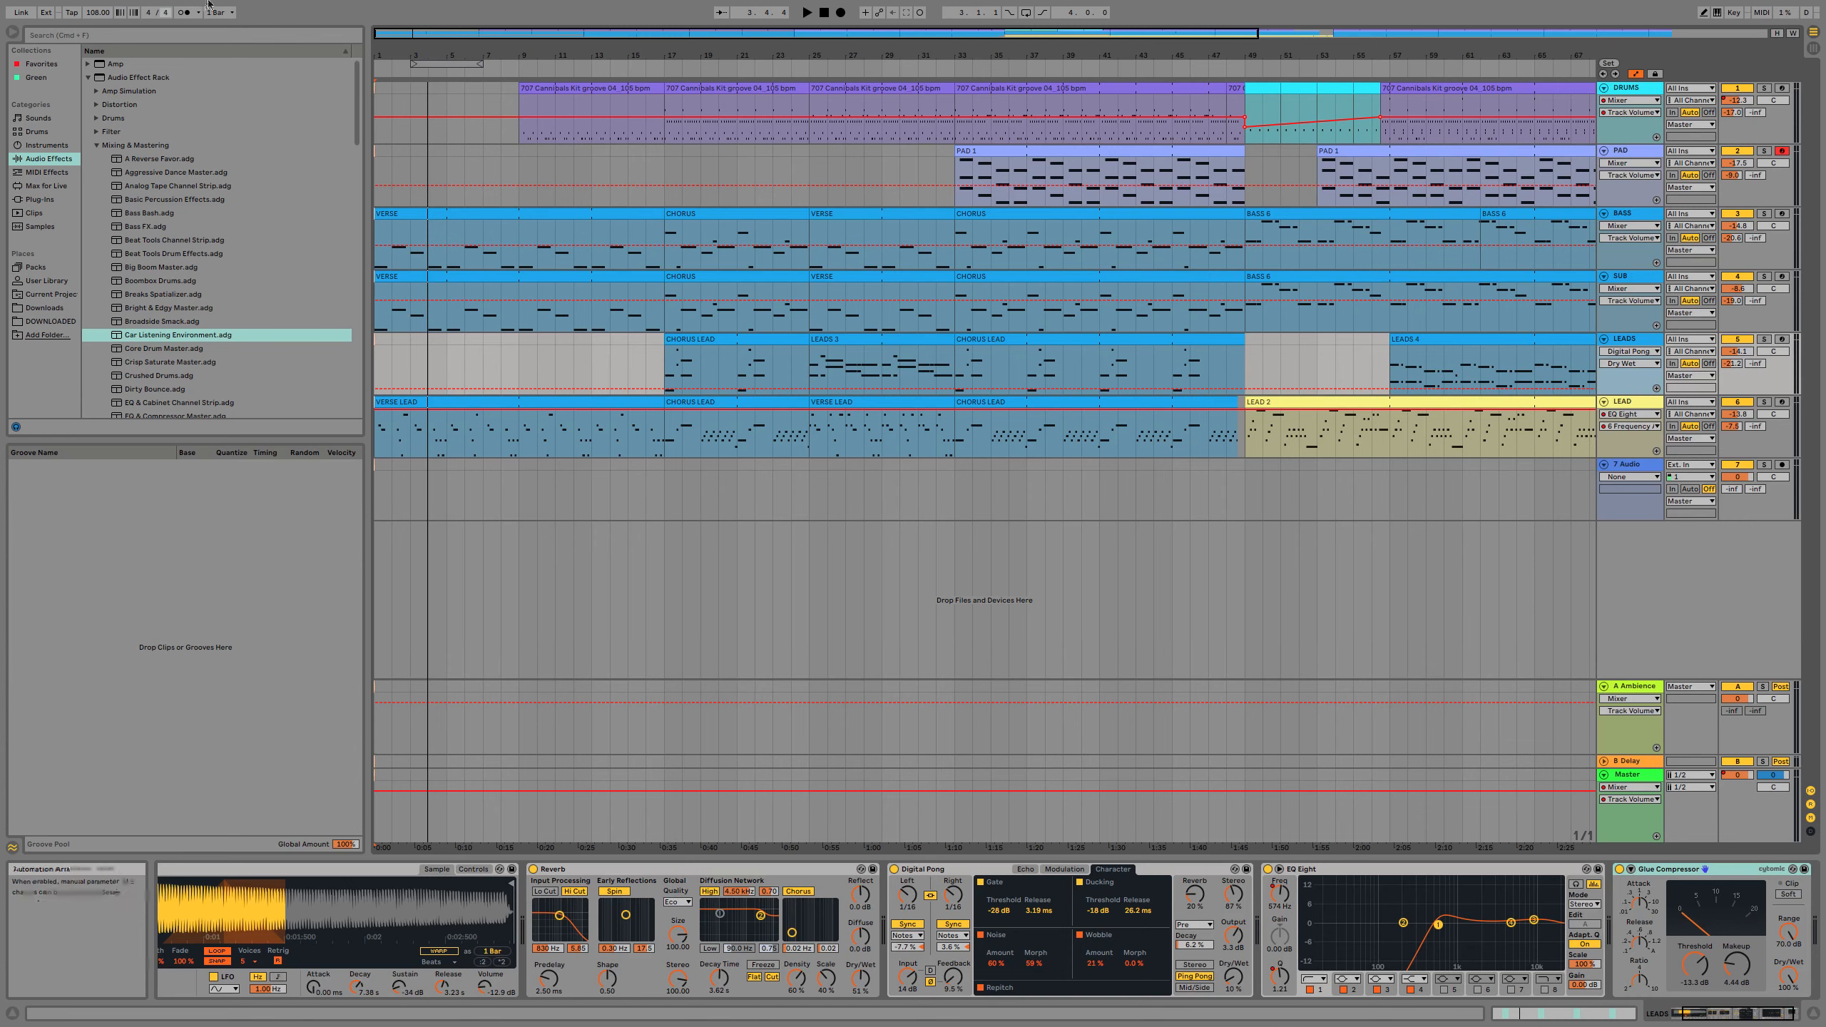
Create a new Live Set and enlarge its window to fill the screen.
{"action": "left_click", "coordinate": [241, 335]}
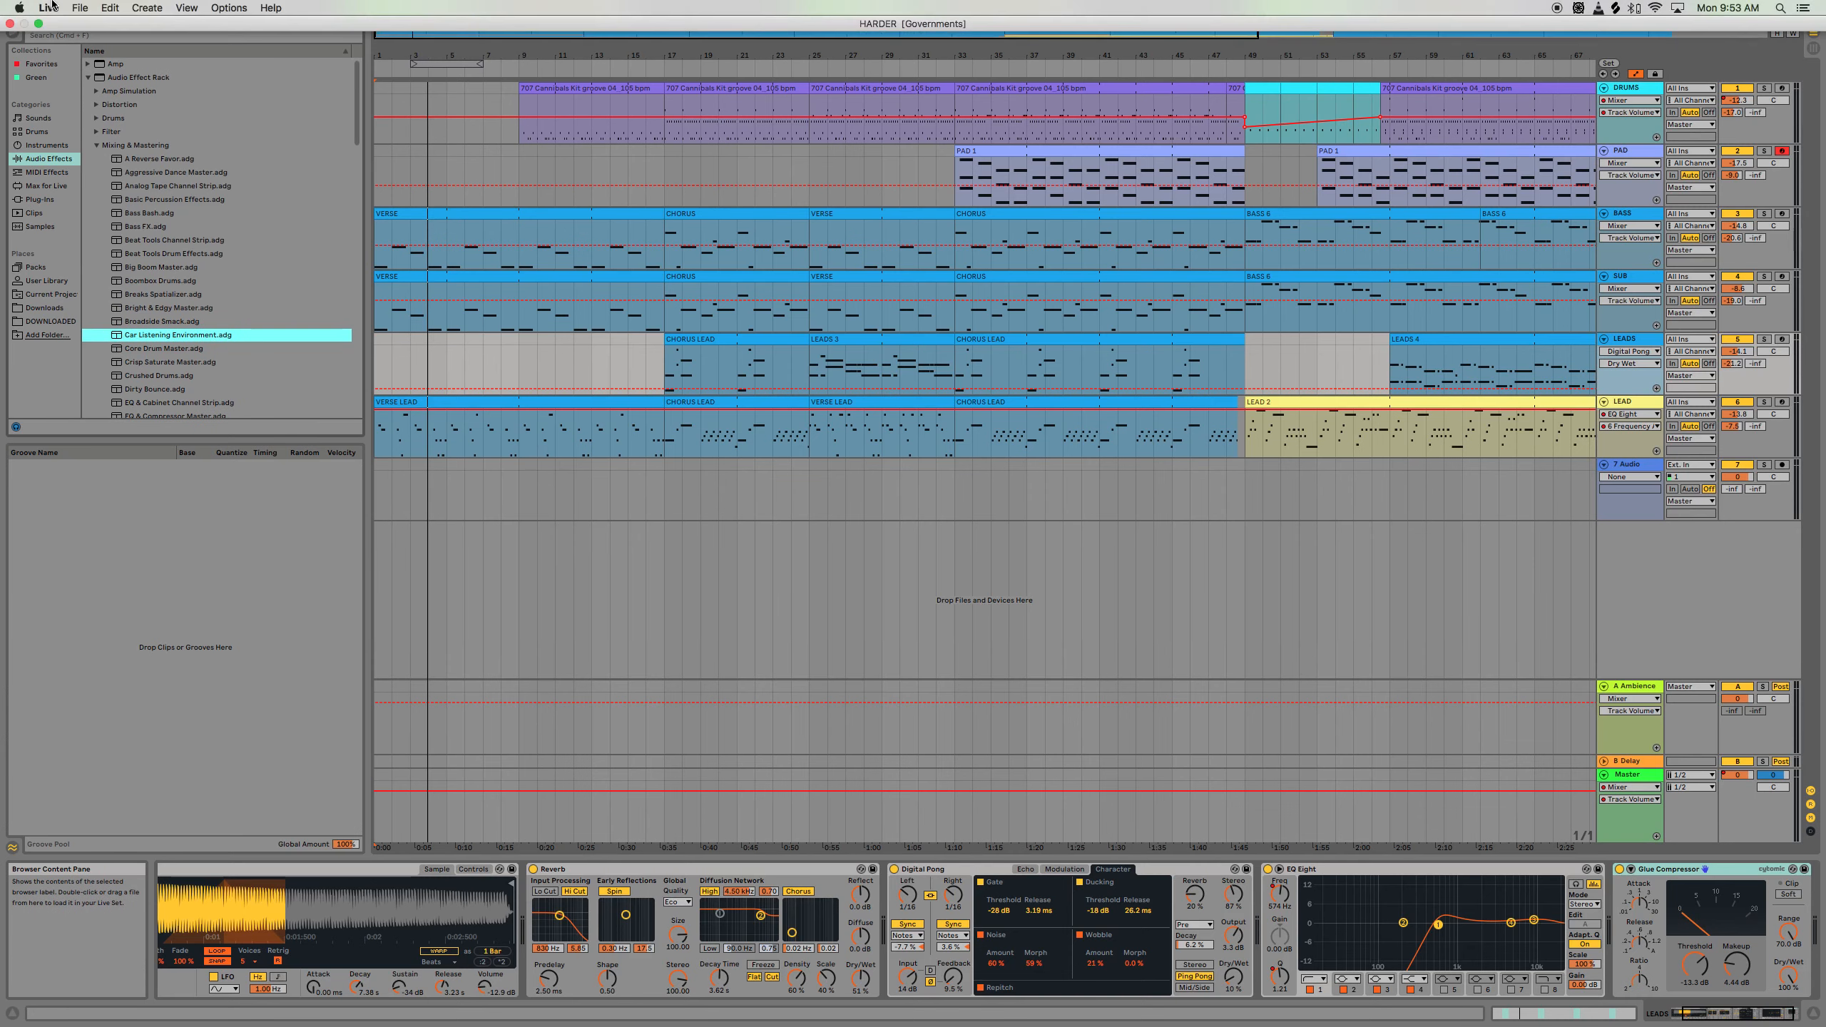
{"action": "left_click", "coordinate": [80, 7]}
{"action": "left_click", "coordinate": [108, 26]}
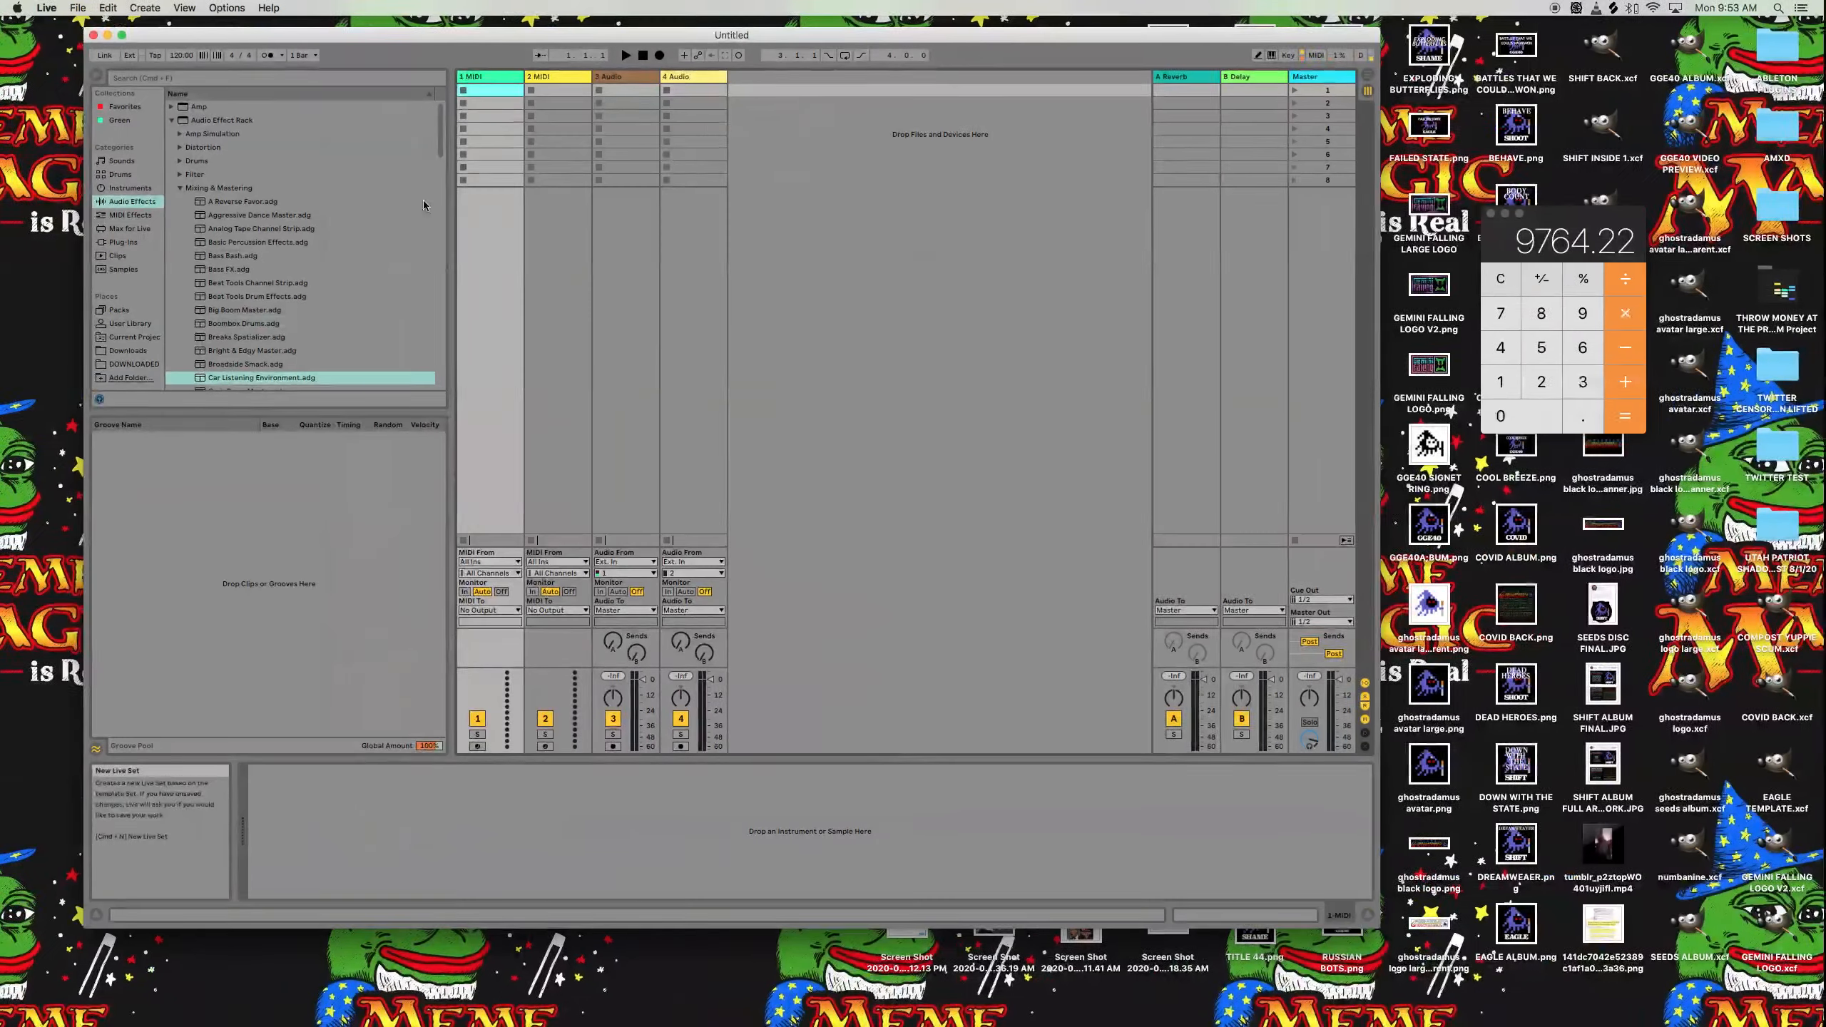
{"action": "left_click", "coordinate": [122, 34]}
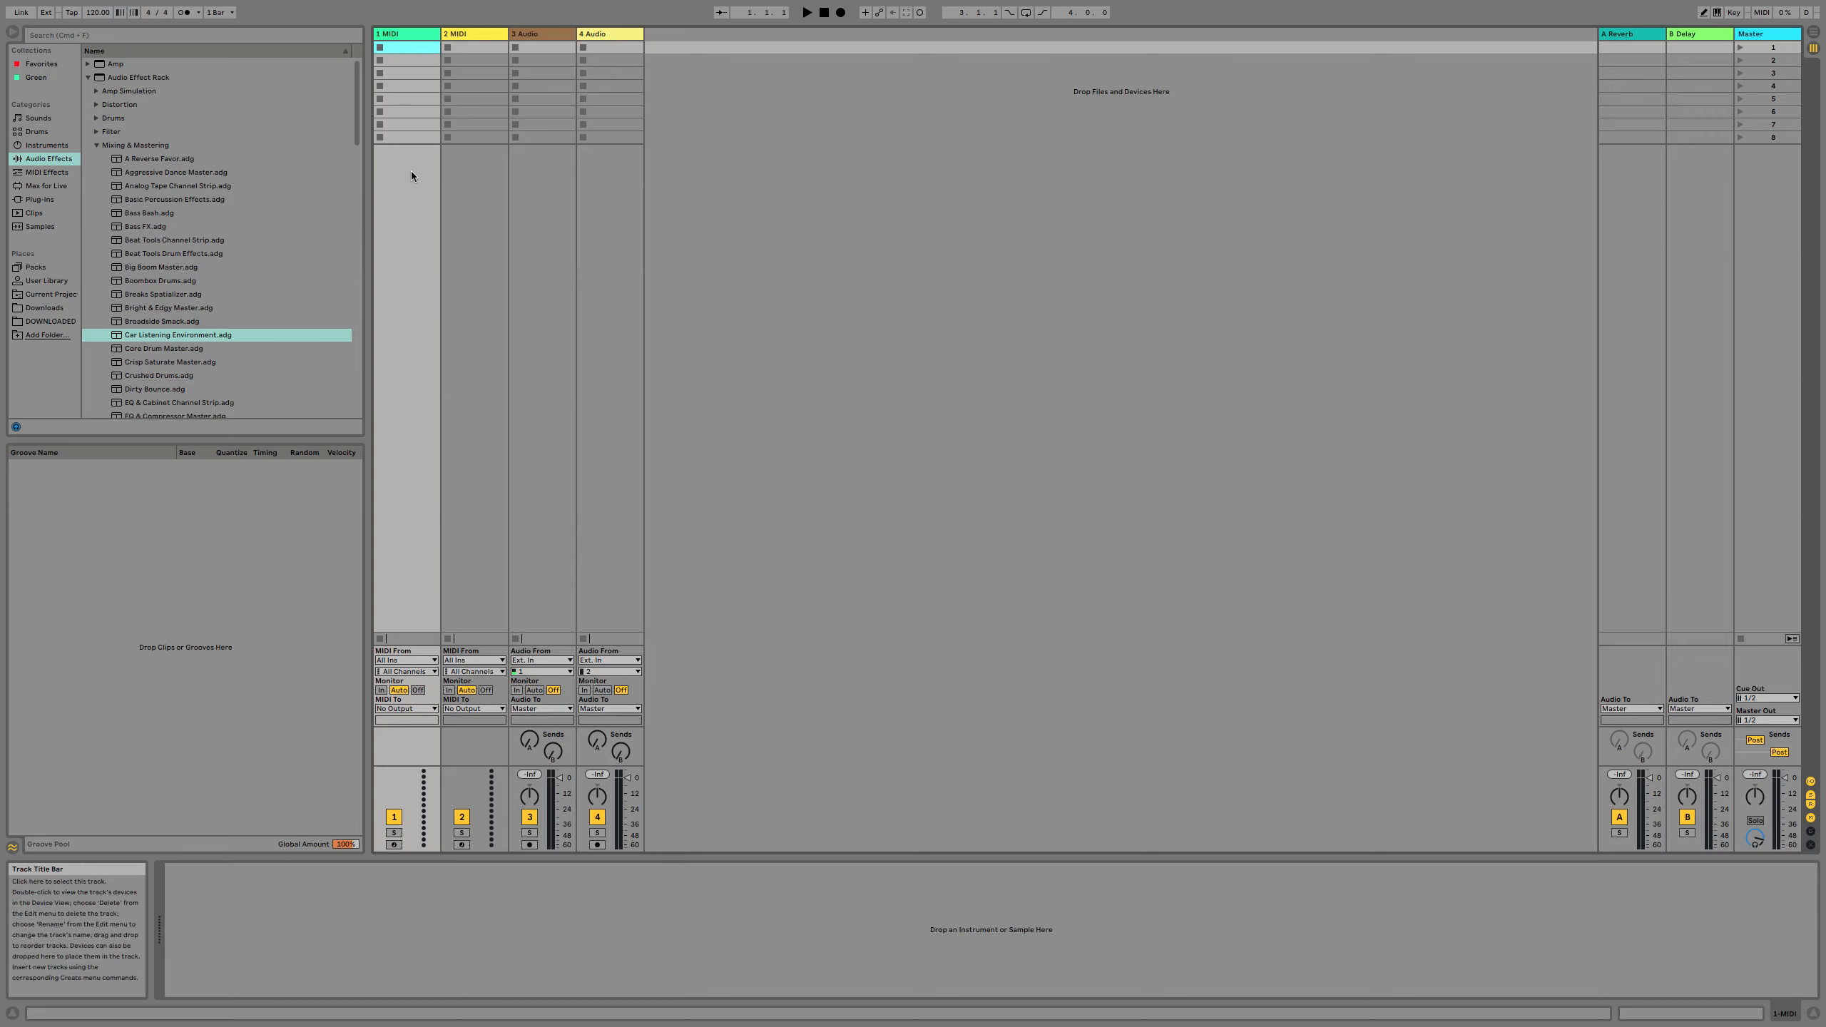
Delete the two default audio tracks, leaving only the two MIDI tracks in the set.
{"action": "left_click", "coordinate": [474, 35]}
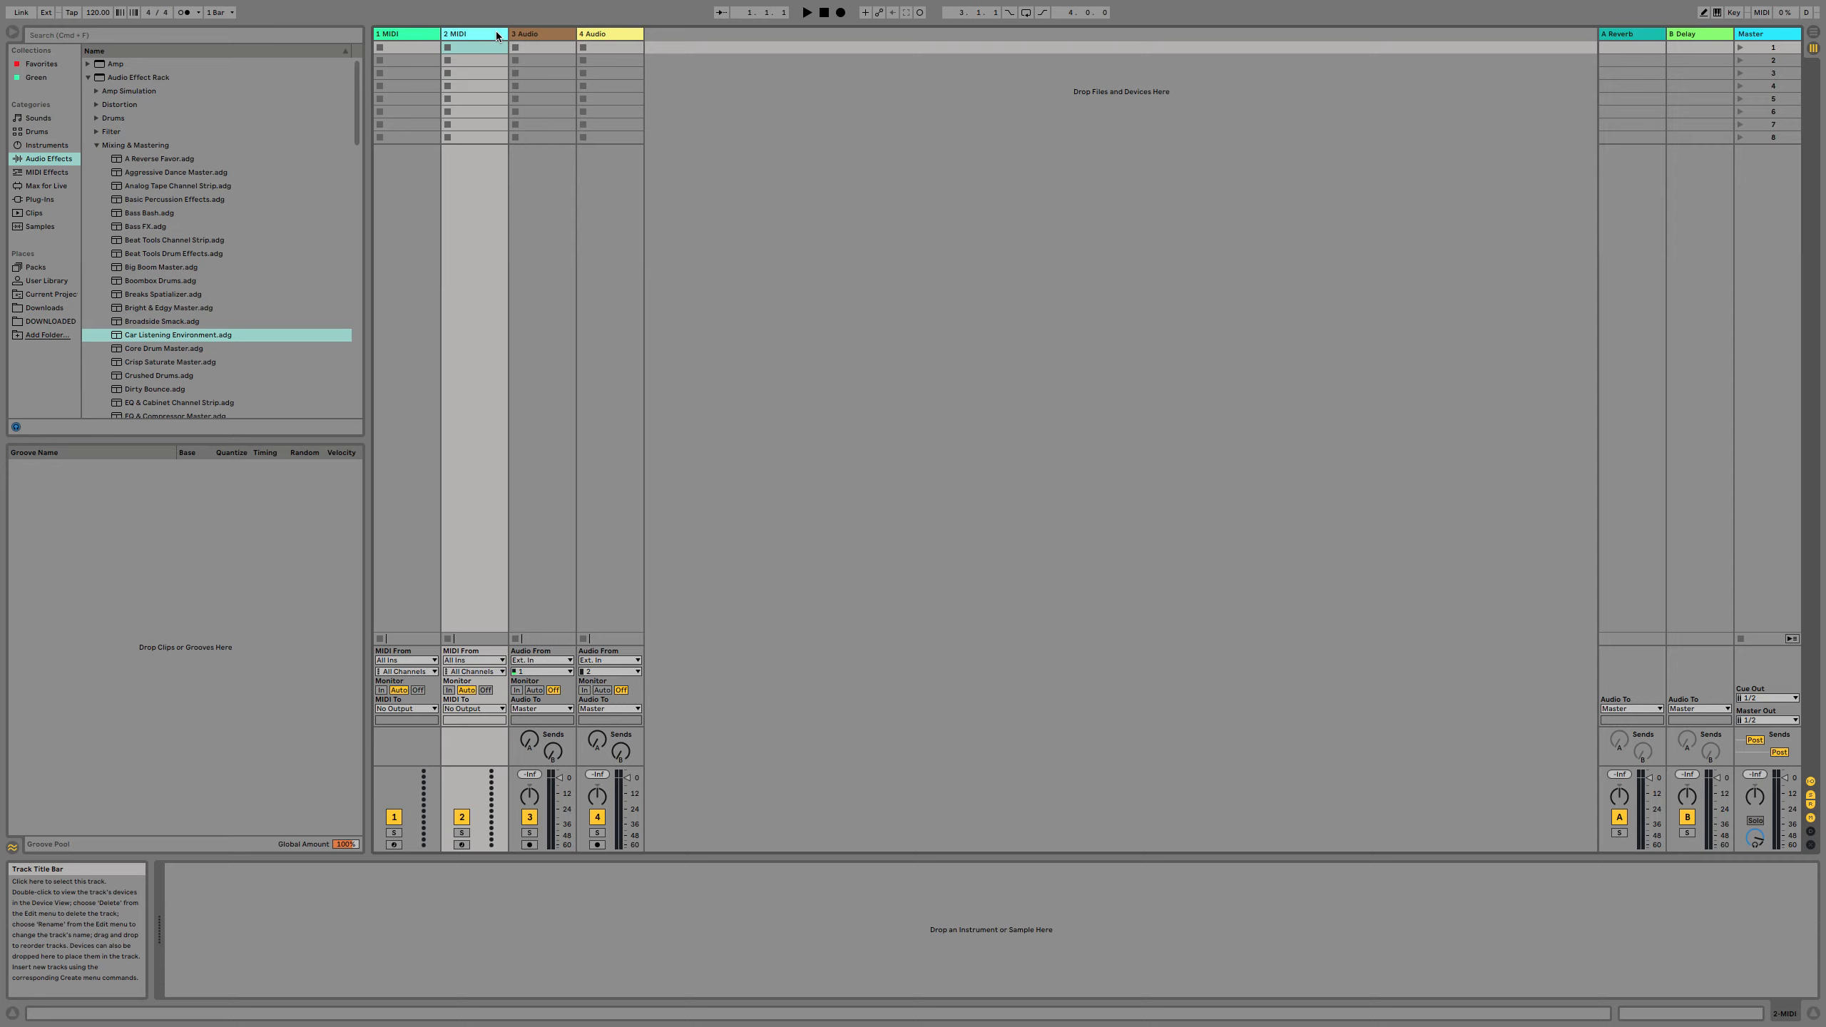
{"action": "left_click", "coordinate": [528, 33]}
{"action": "left_click", "coordinate": [597, 34]}
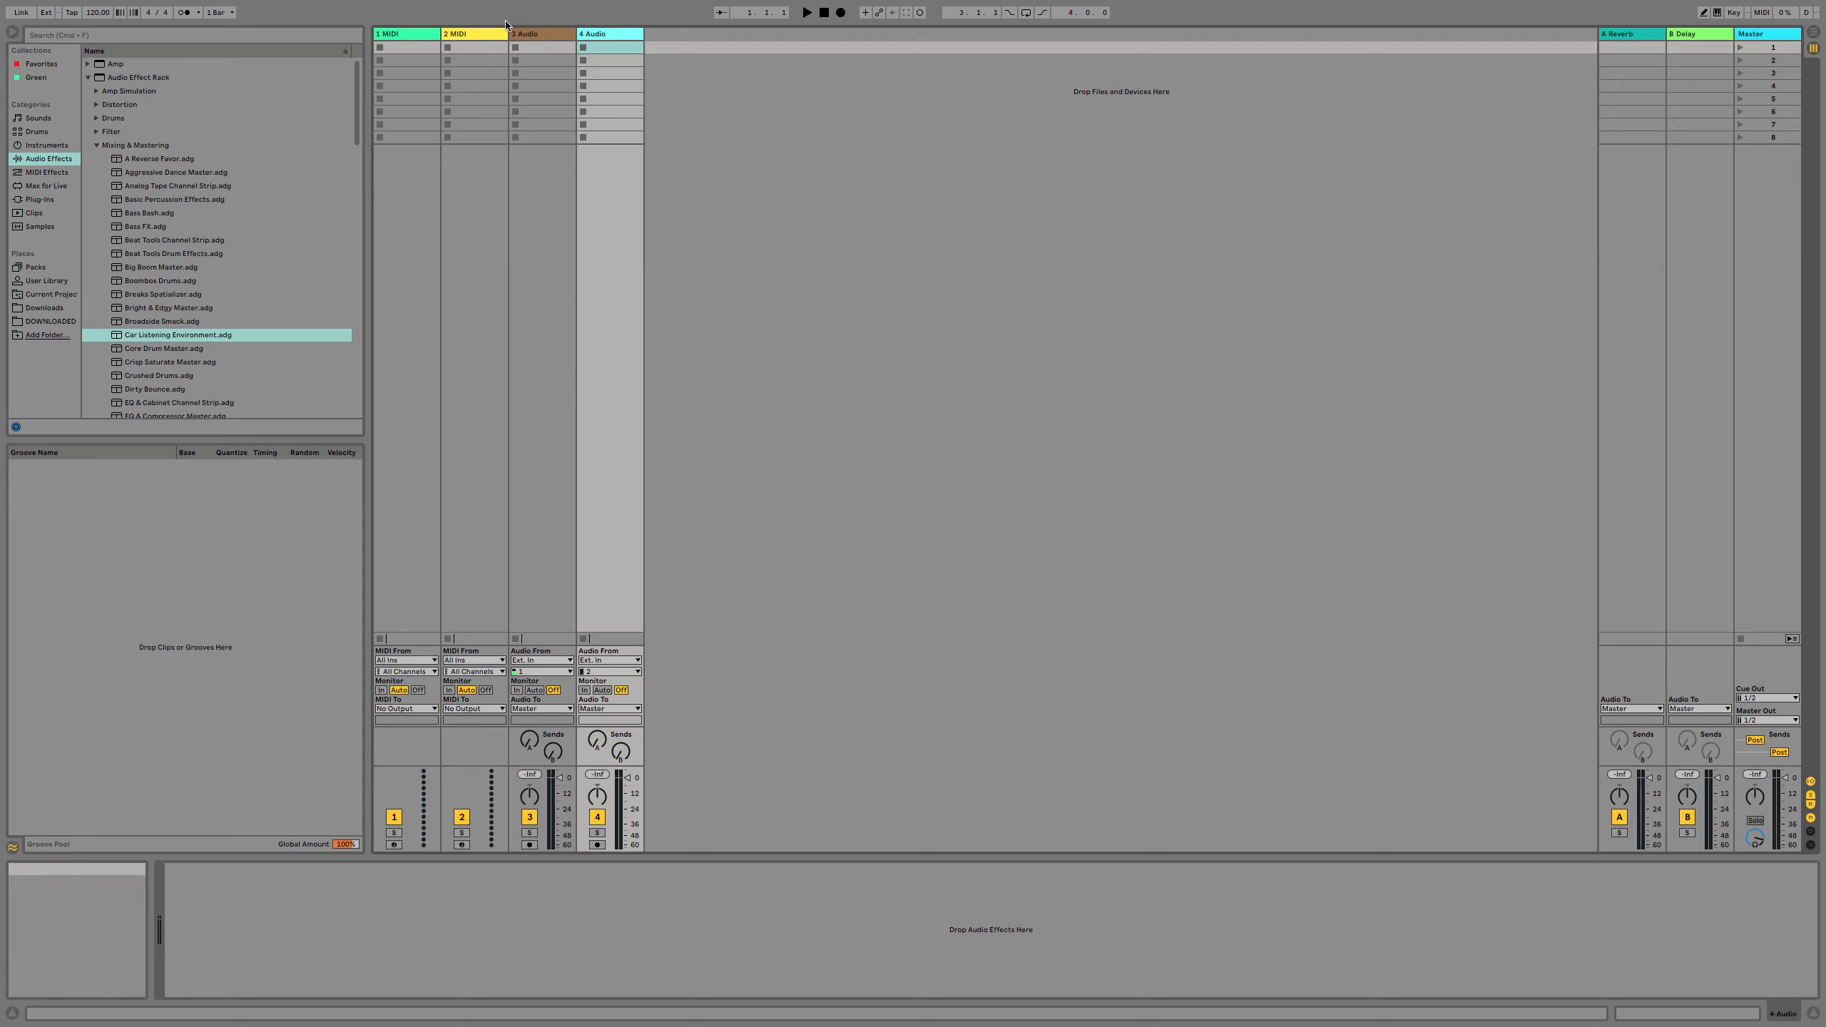
{"action": "left_click", "coordinate": [538, 37]}
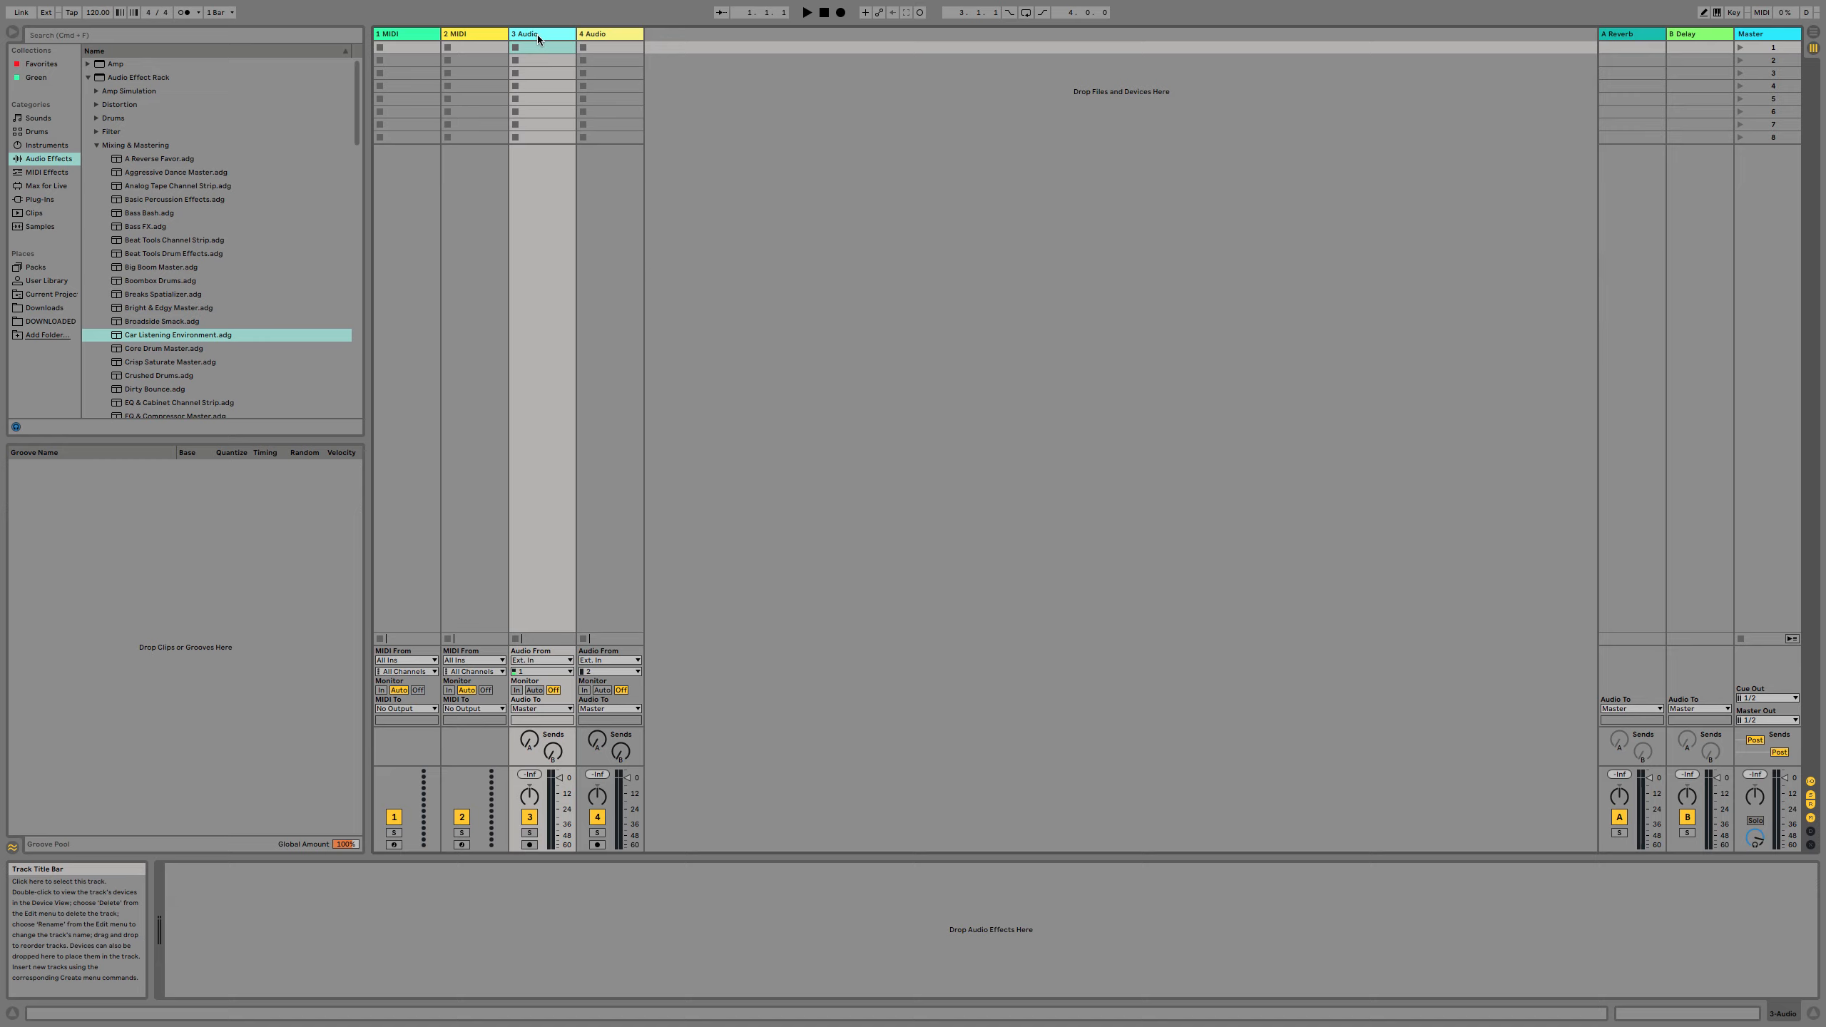
{"action": "key", "text": "Delete"}
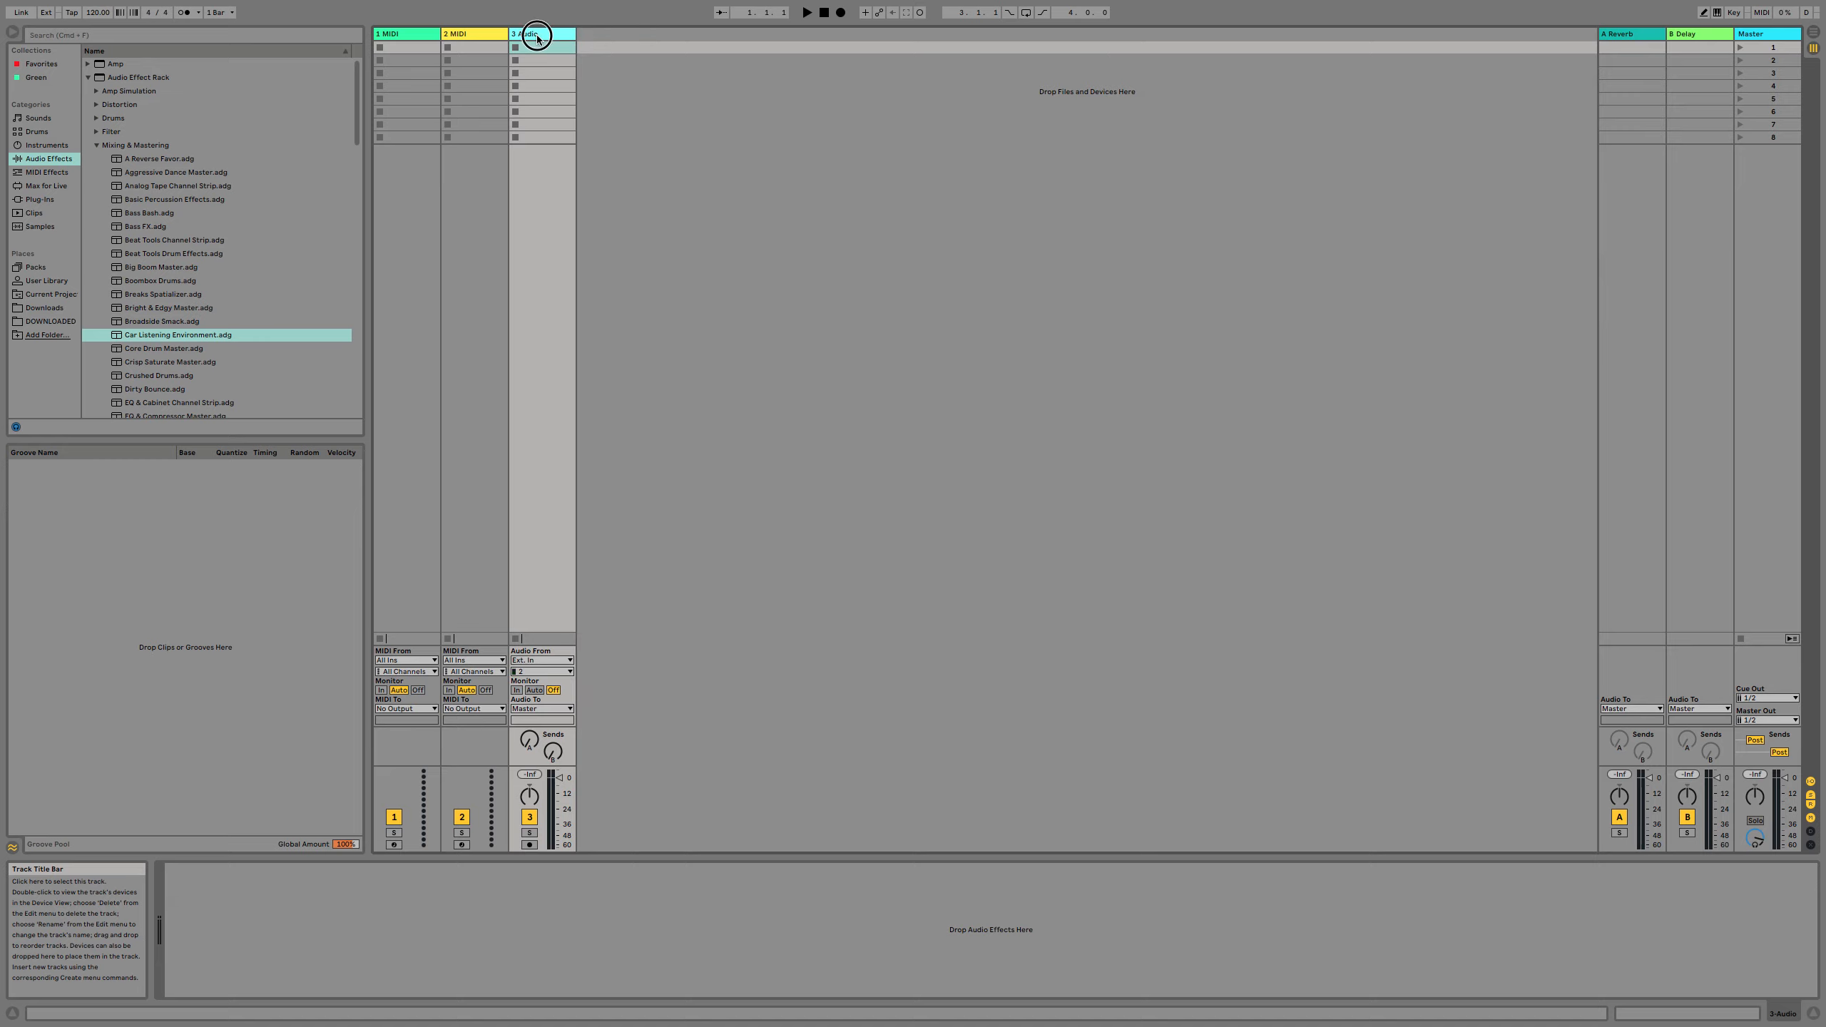
{"action": "key", "text": "Delete"}
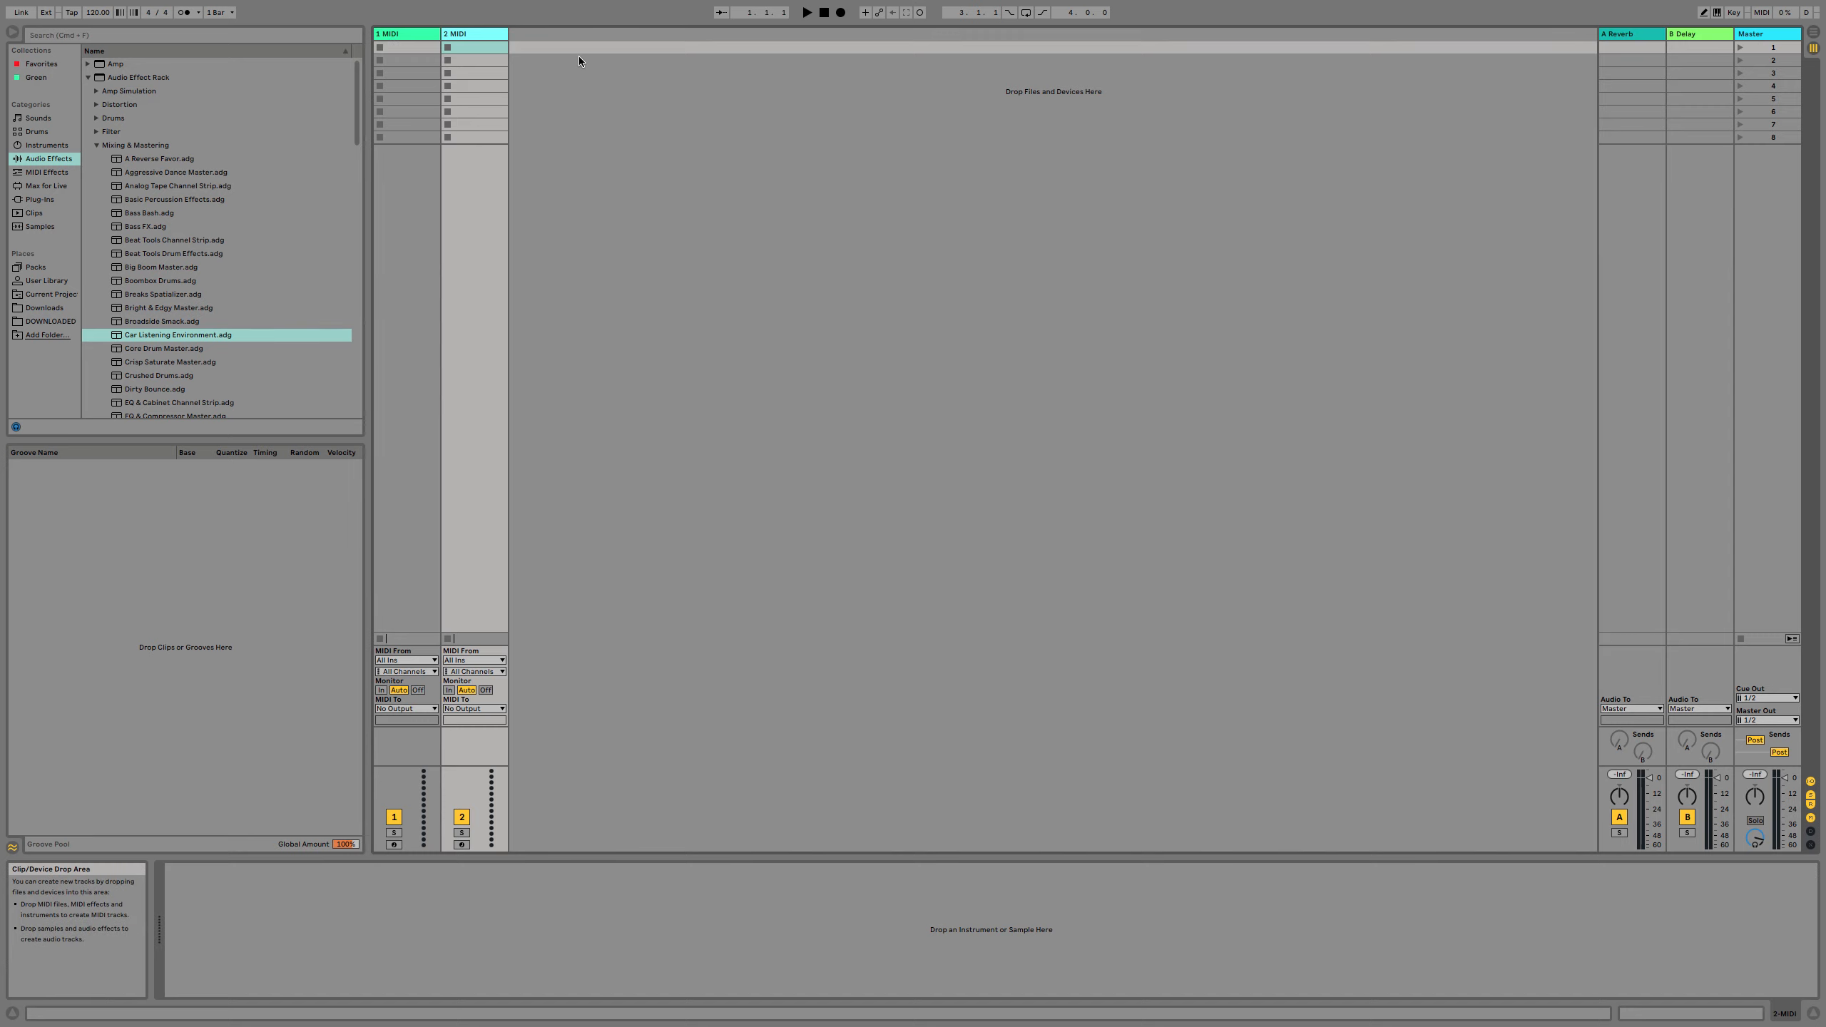
Insert three more MIDI tracks after the two existing ones.
{"action": "right_click", "coordinate": [569, 72]}
{"action": "left_click", "coordinate": [577, 91]}
{"action": "right_click", "coordinate": [646, 92]}
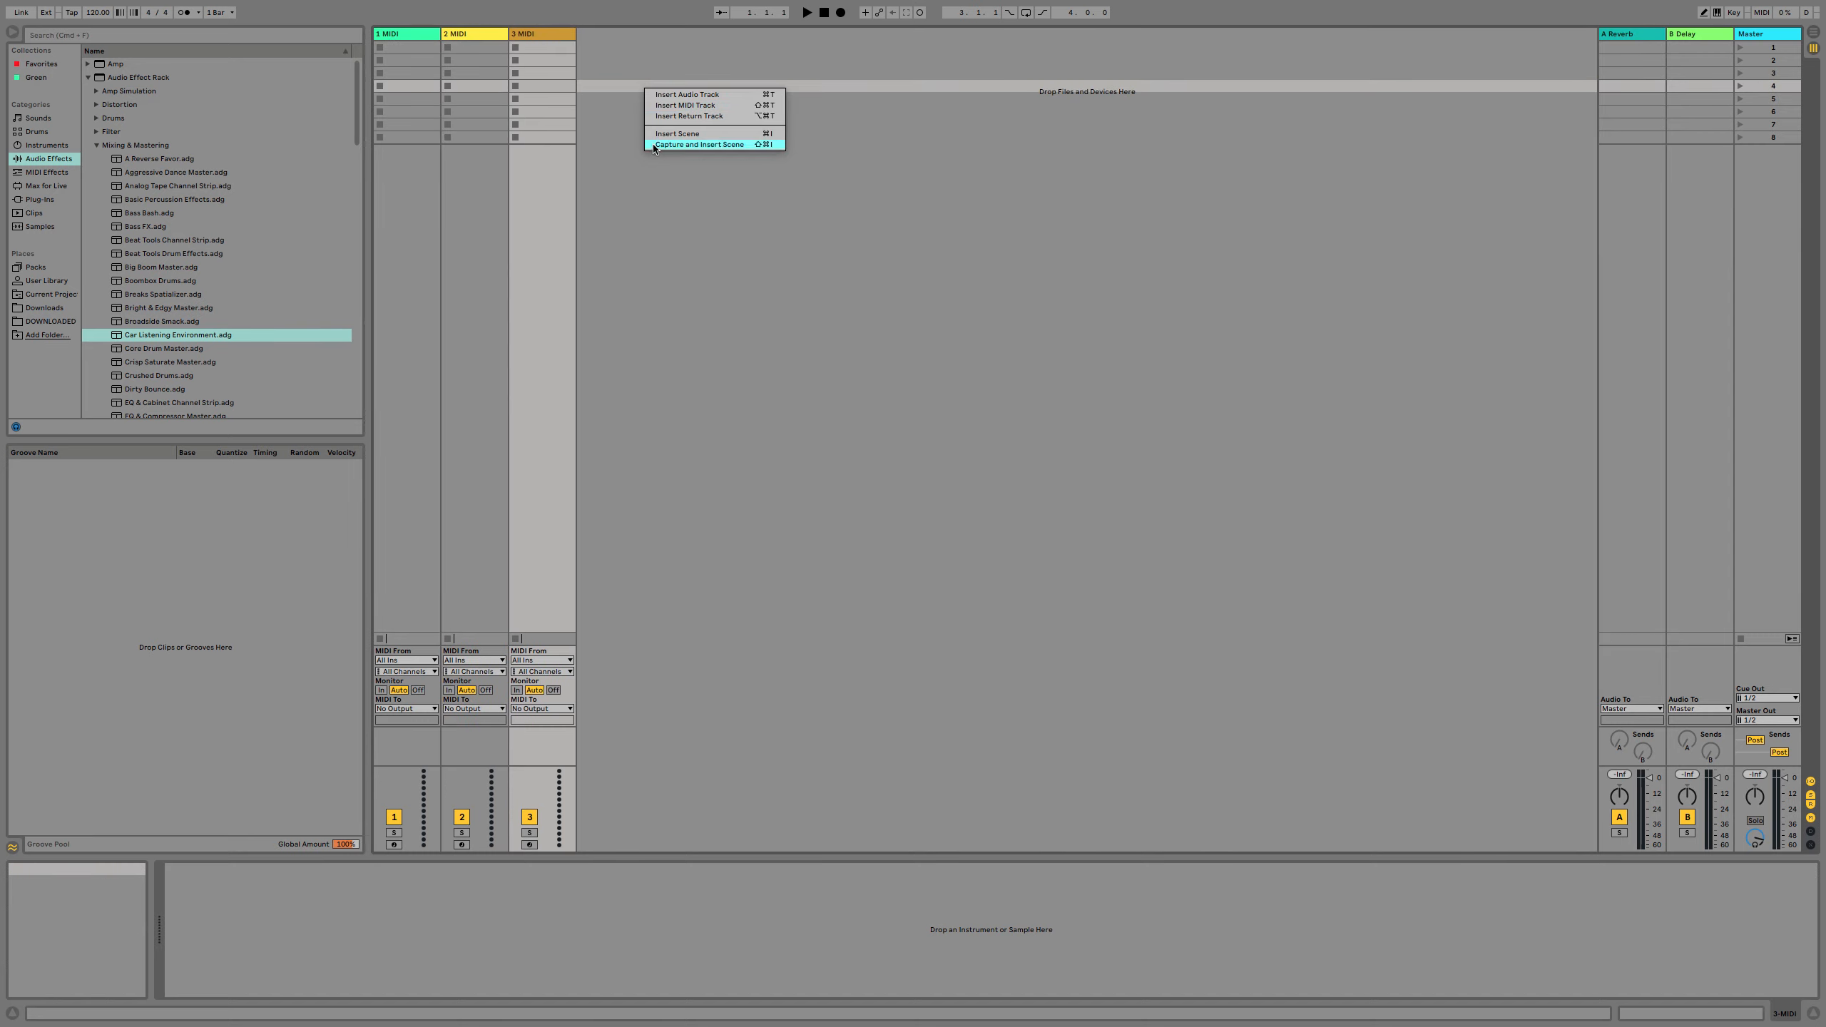
{"action": "left_click", "coordinate": [658, 110]}
{"action": "right_click", "coordinate": [724, 97]}
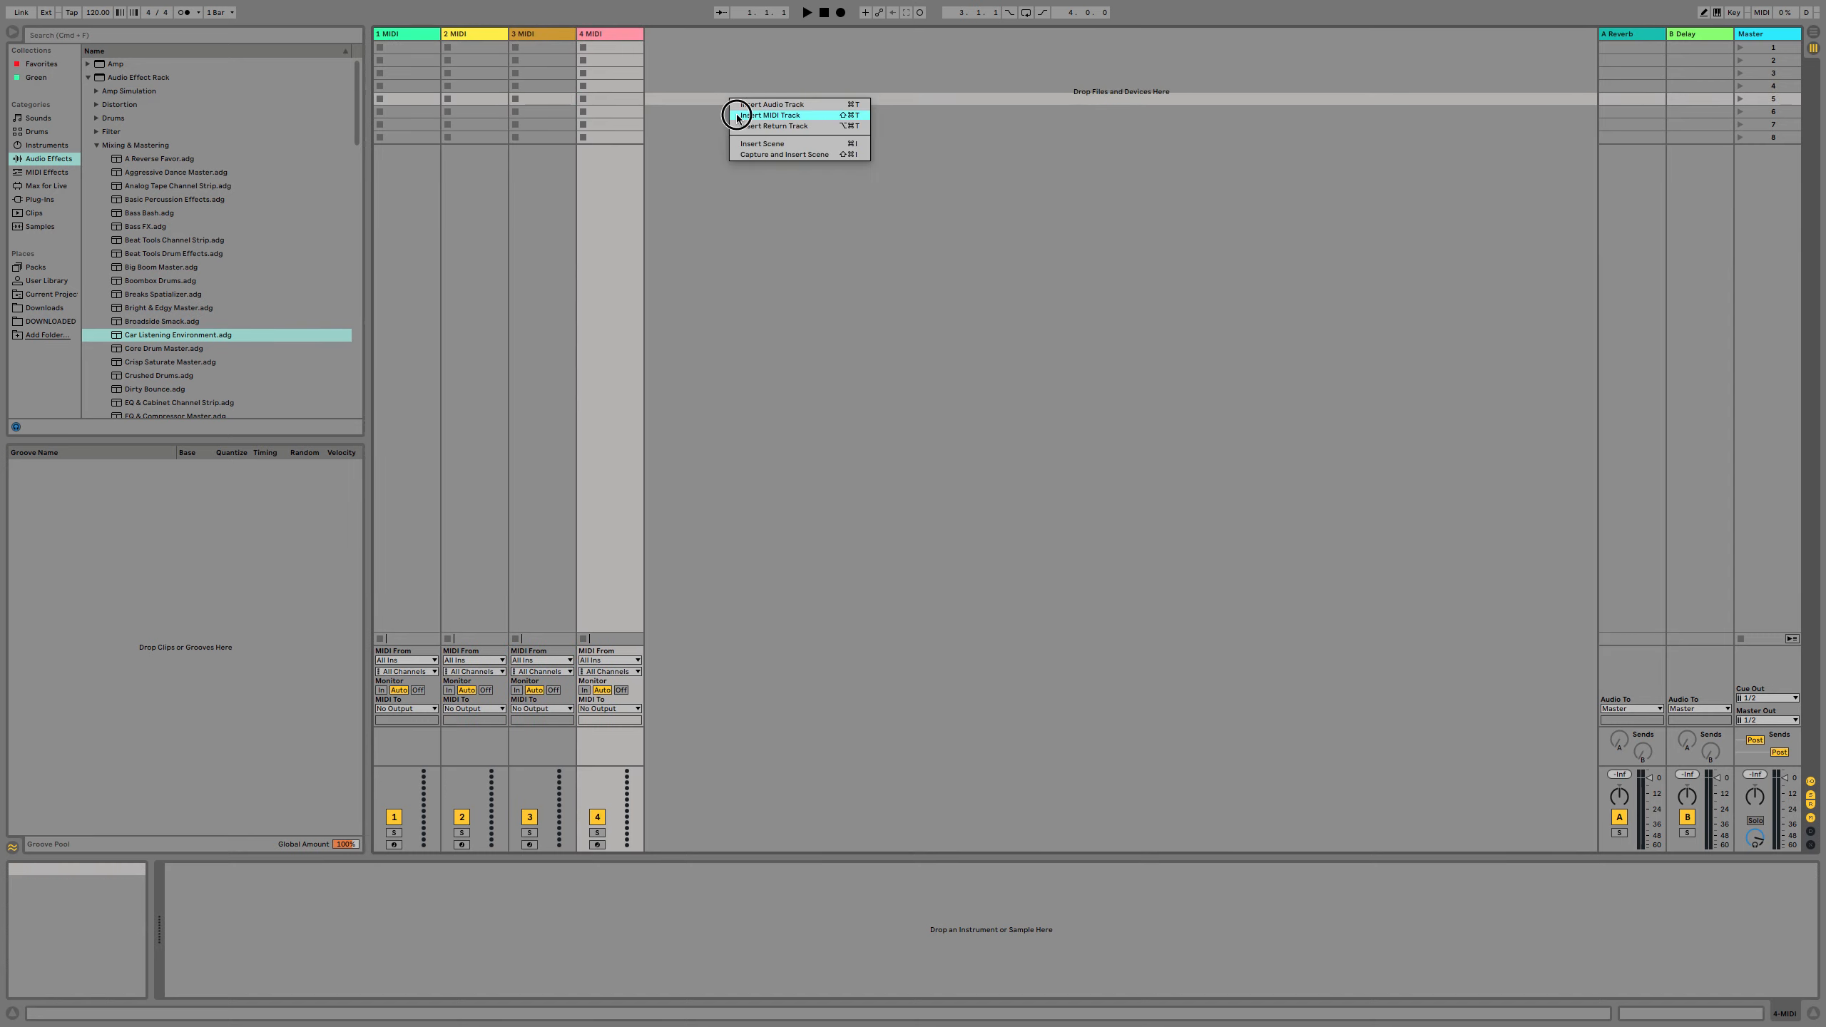
{"action": "left_click", "coordinate": [737, 114]}
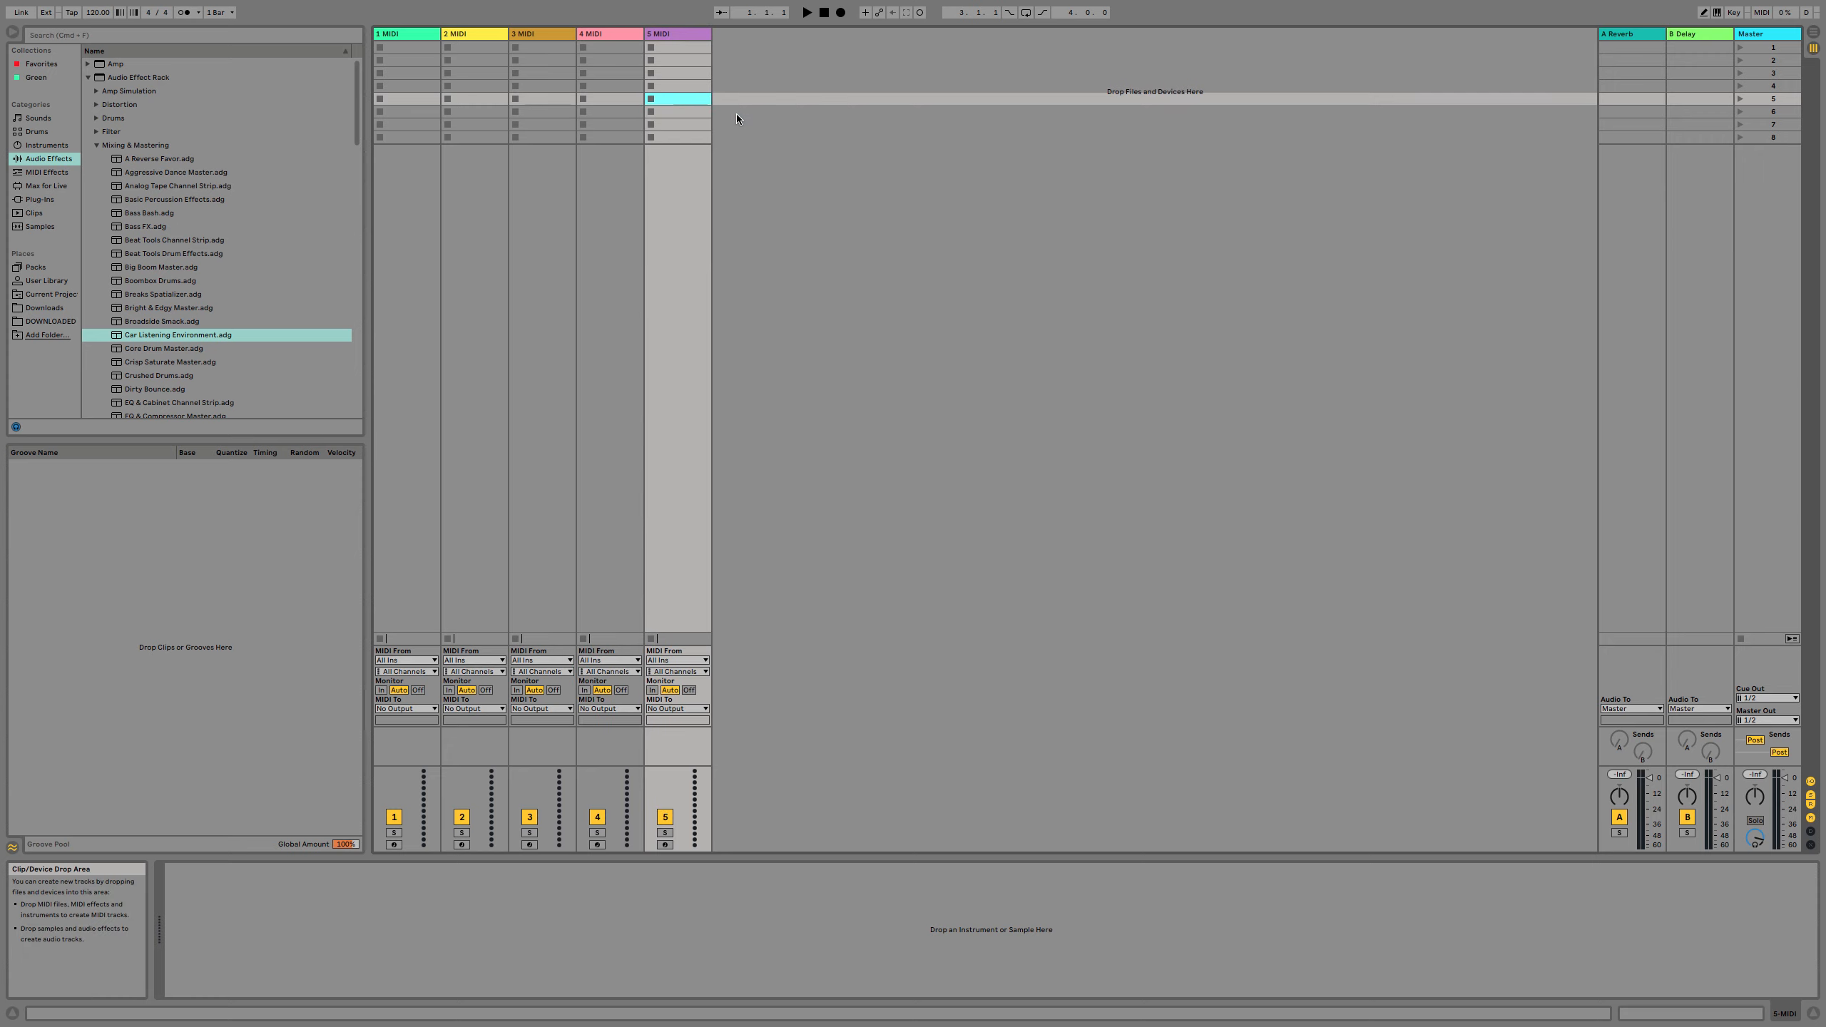
Rename the five MIDI tracks, in order, DRUMS, BASS, CHORDS, ARP and LEAD.
{"action": "left_click", "coordinate": [407, 33]}
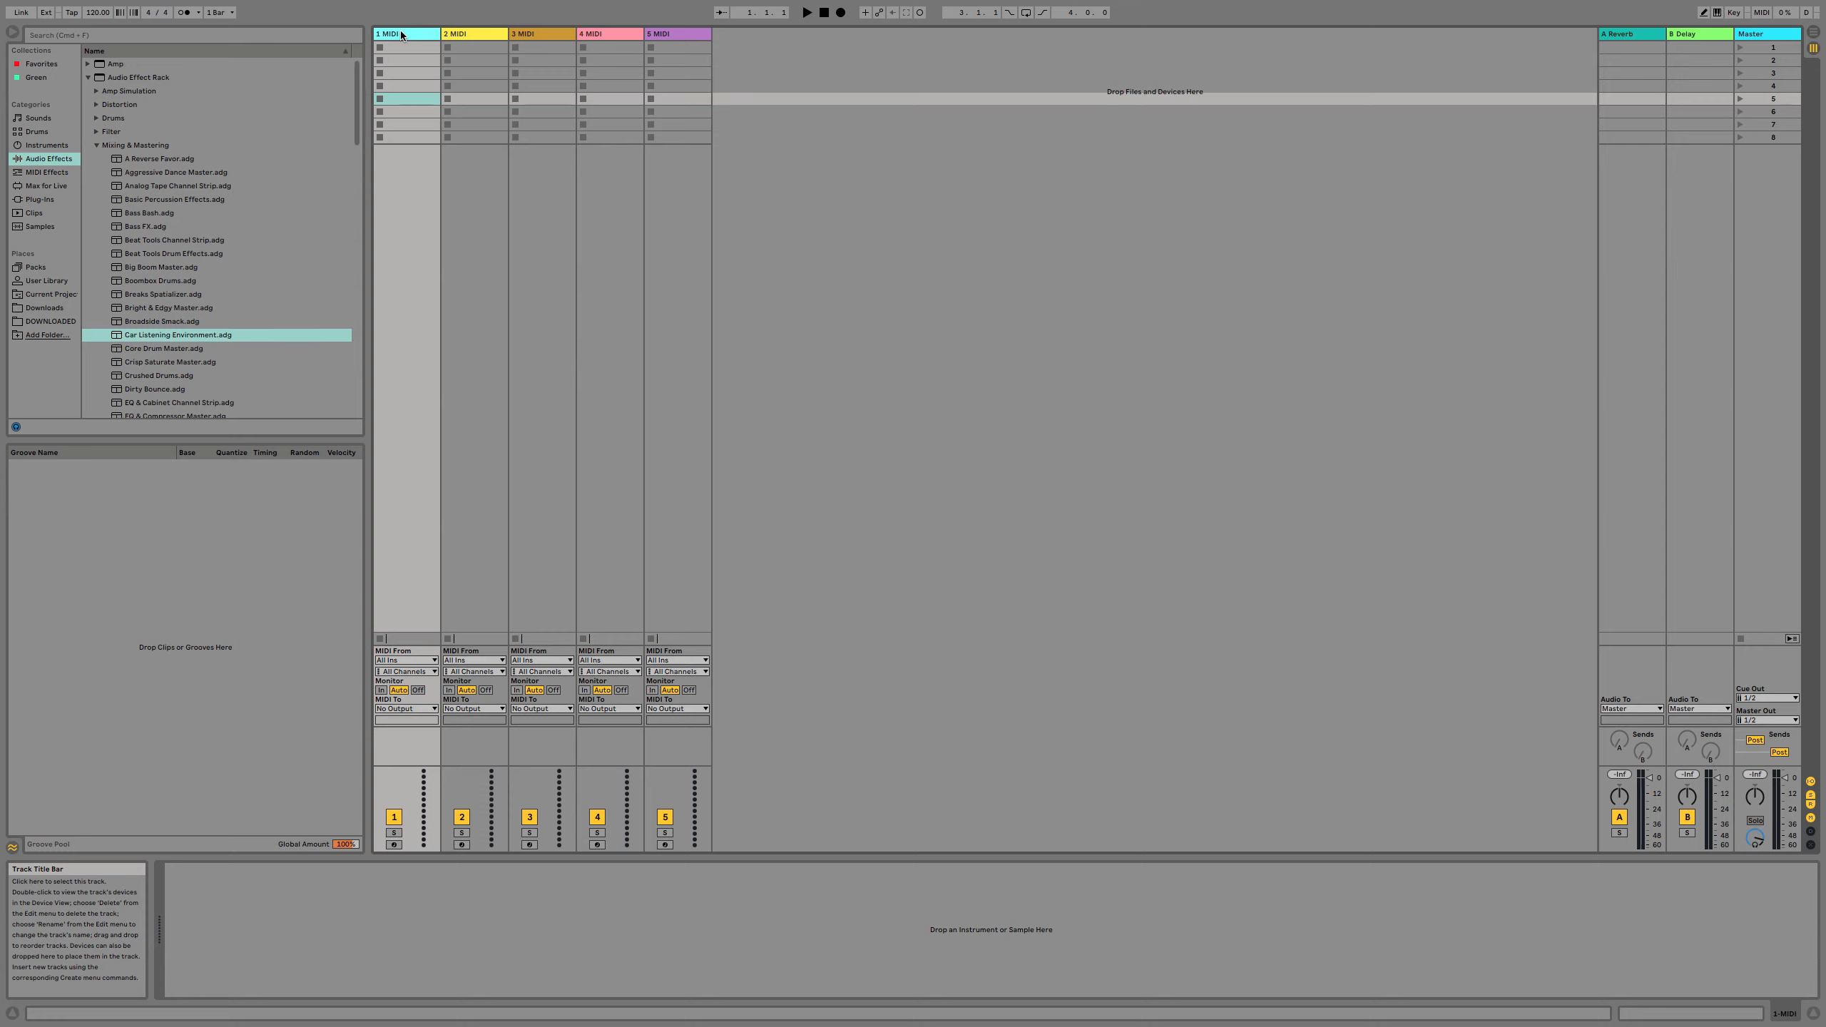
{"action": "key", "text": "super+r"}
{"action": "type", "text": "FS"}
{"action": "key", "text": "Tab"}
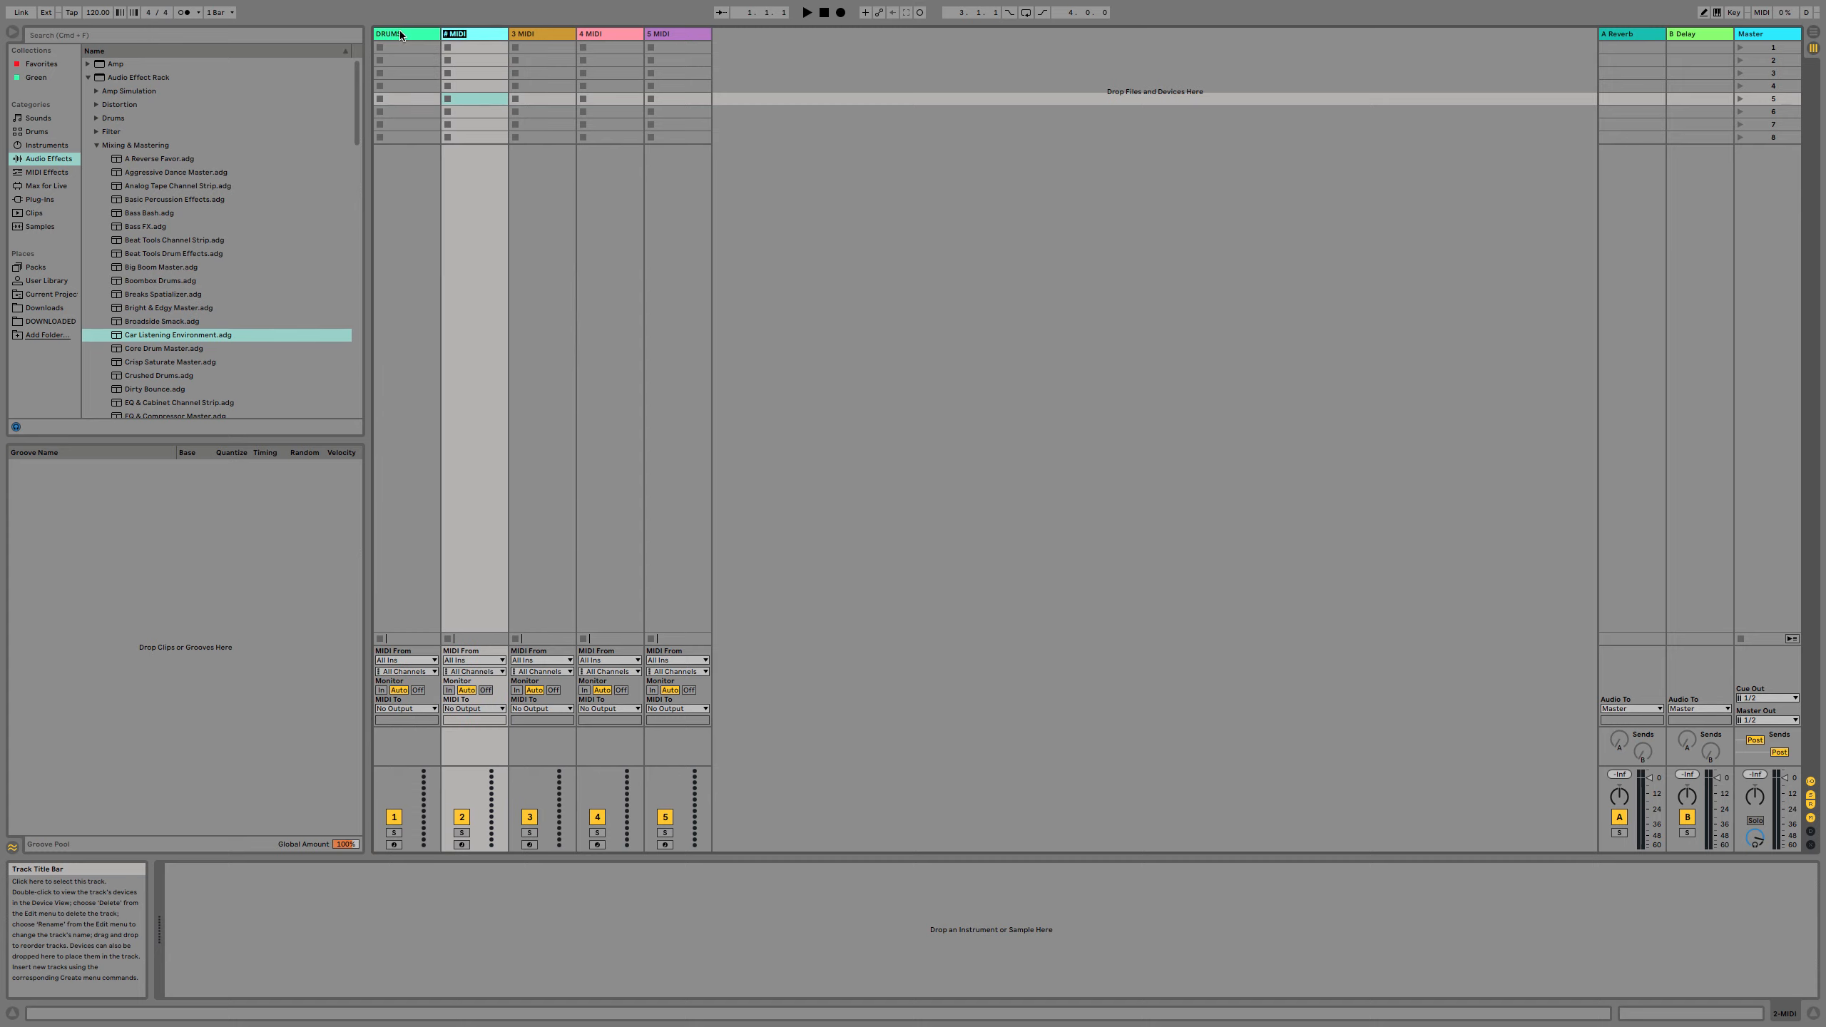
{"action": "type", "text": "BASS"}
{"action": "key", "text": "Tab"}
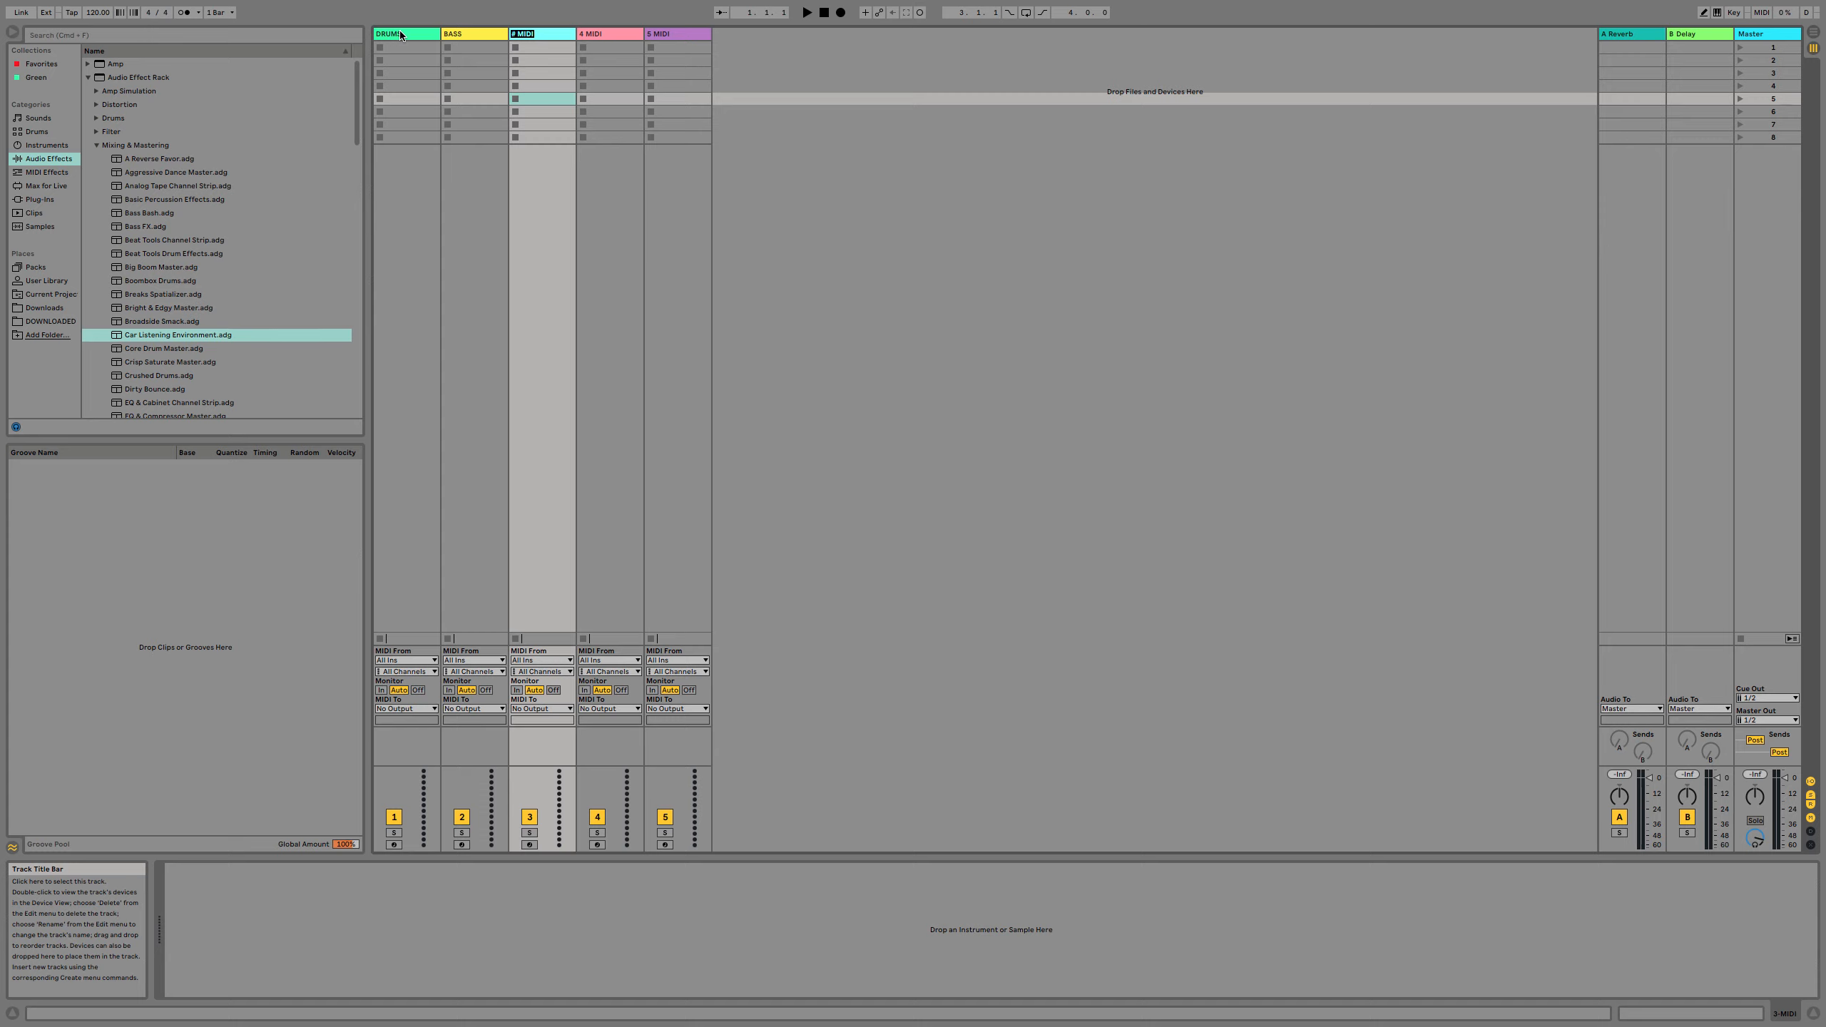
{"action": "type", "text": "CHORDS"}
{"action": "key", "text": "Tab"}
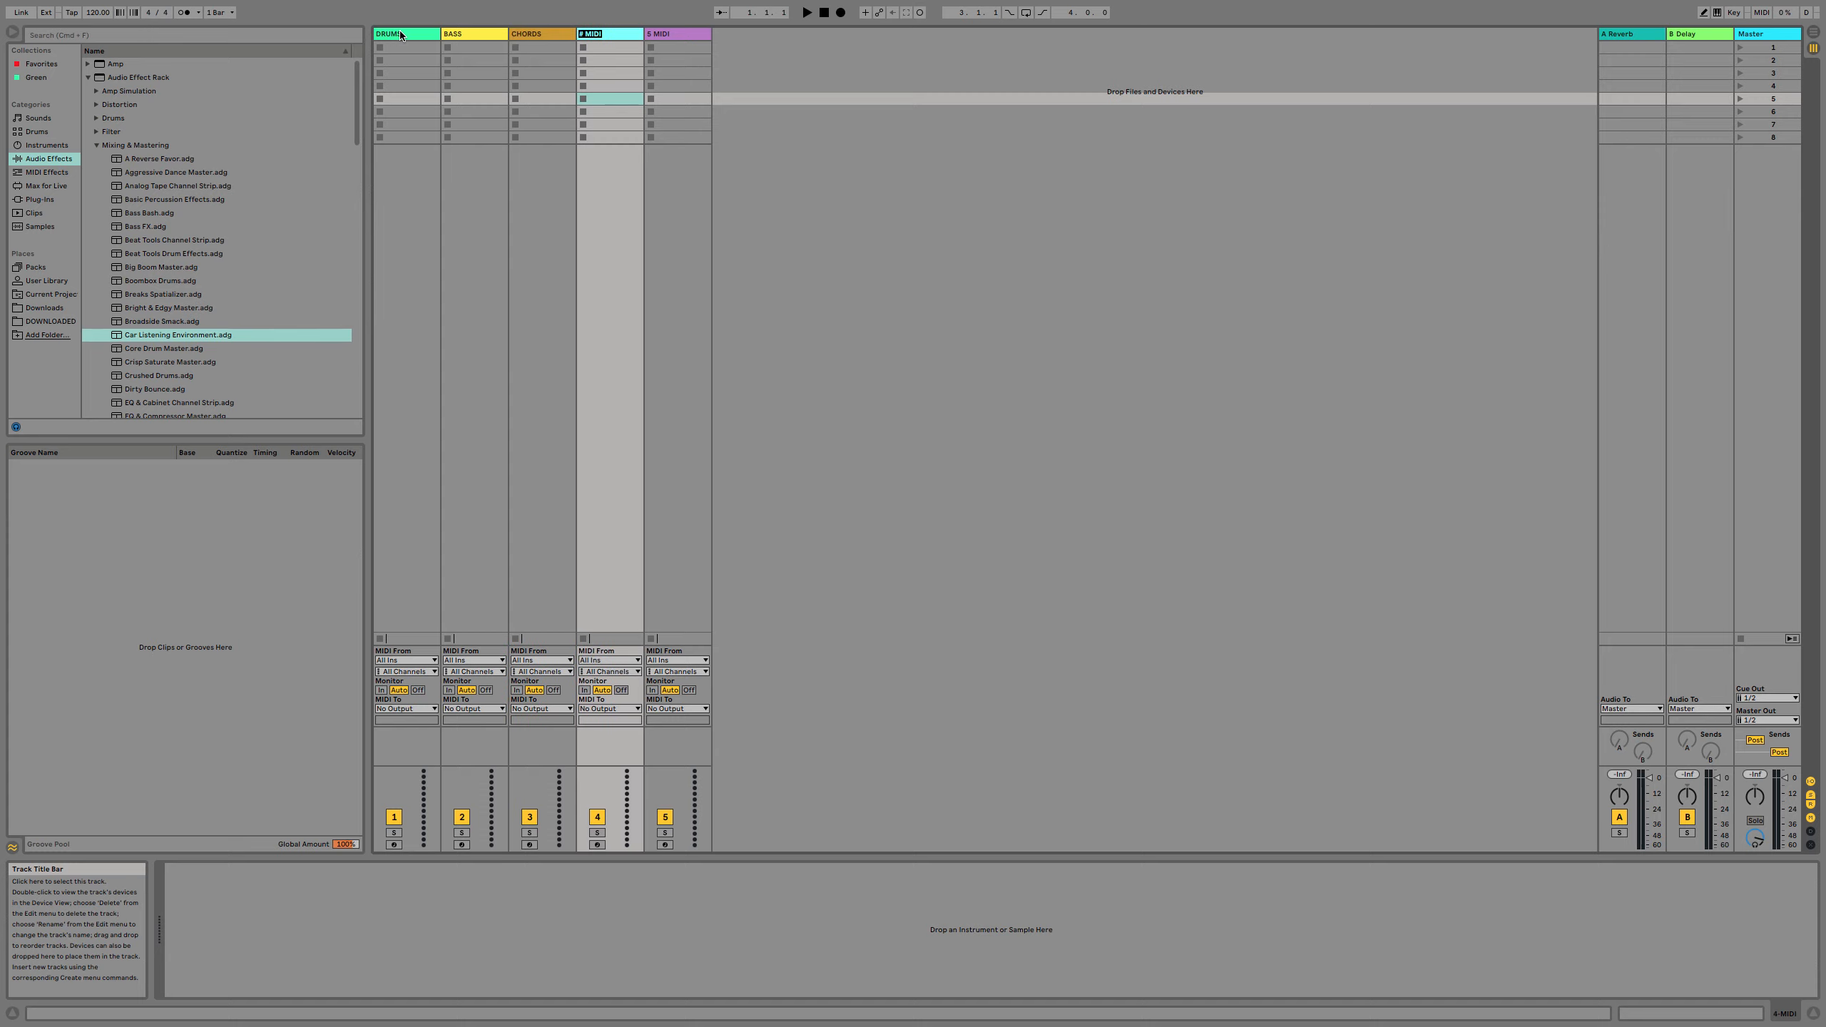
{"action": "type", "text": "ARP"}
{"action": "key", "text": "Tab"}
{"action": "type", "text": "LEA"}
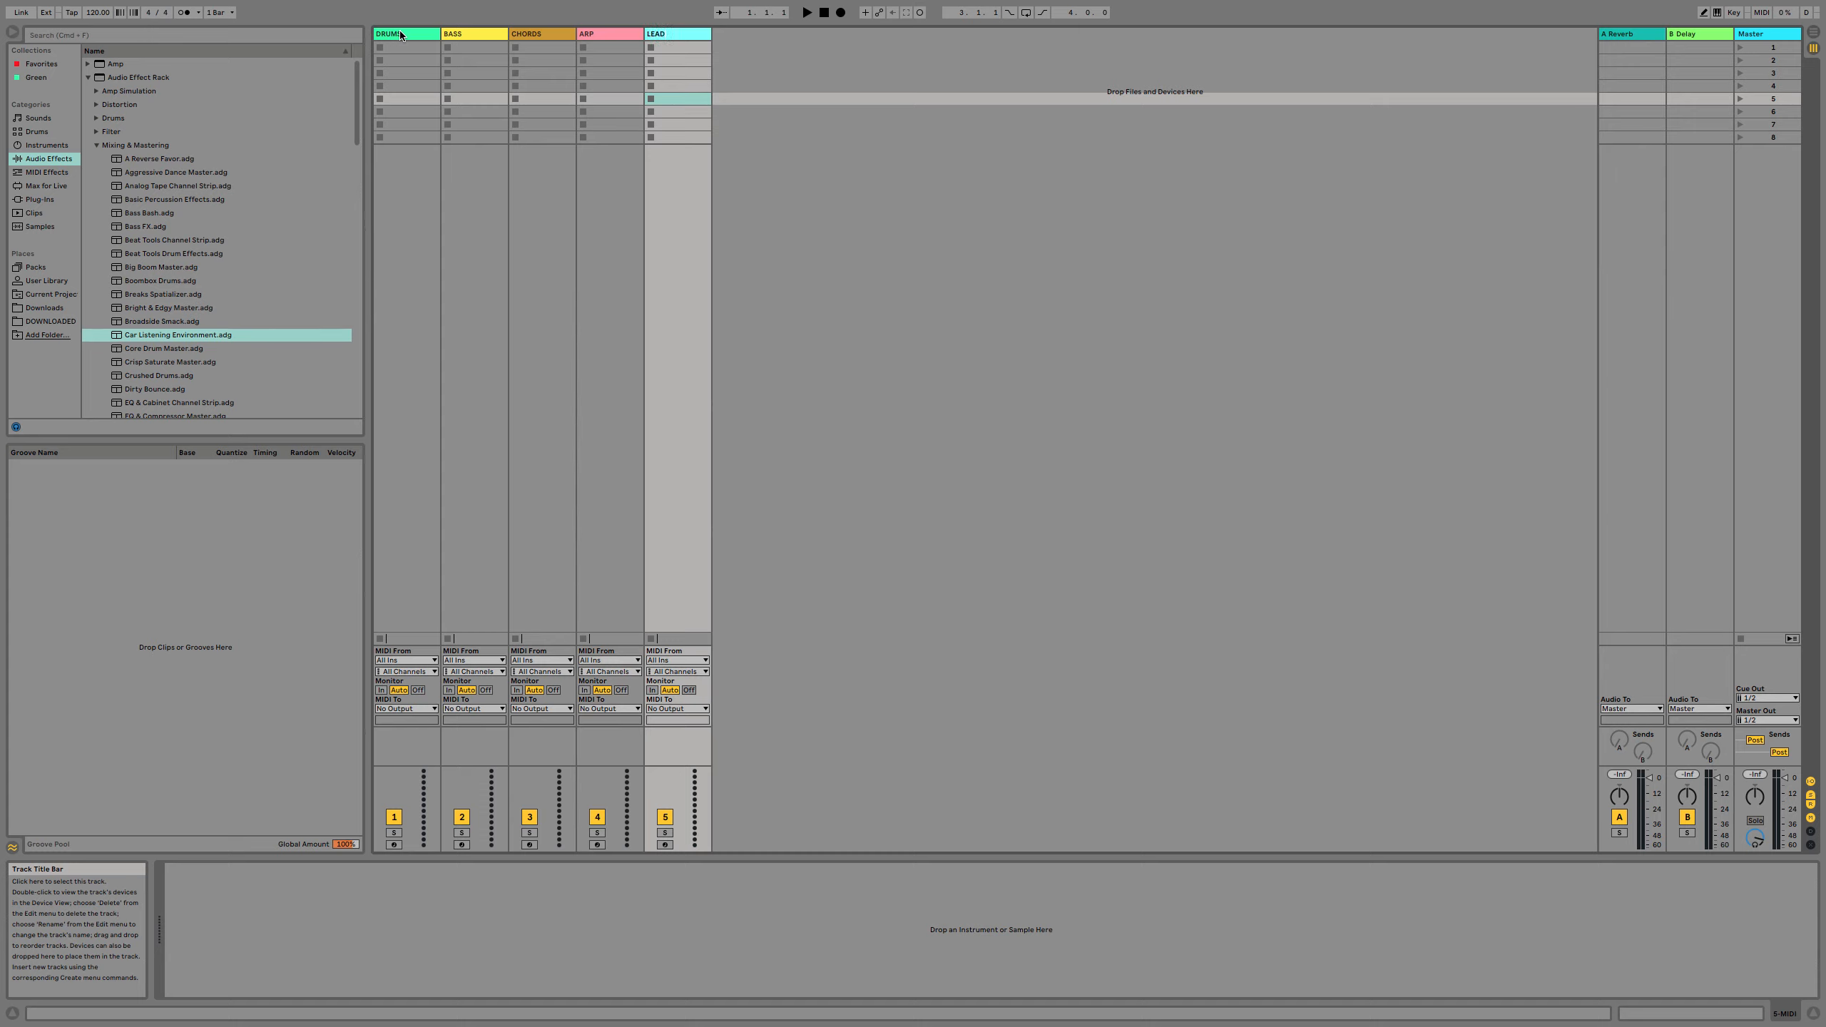
{"action": "key", "text": "Return"}
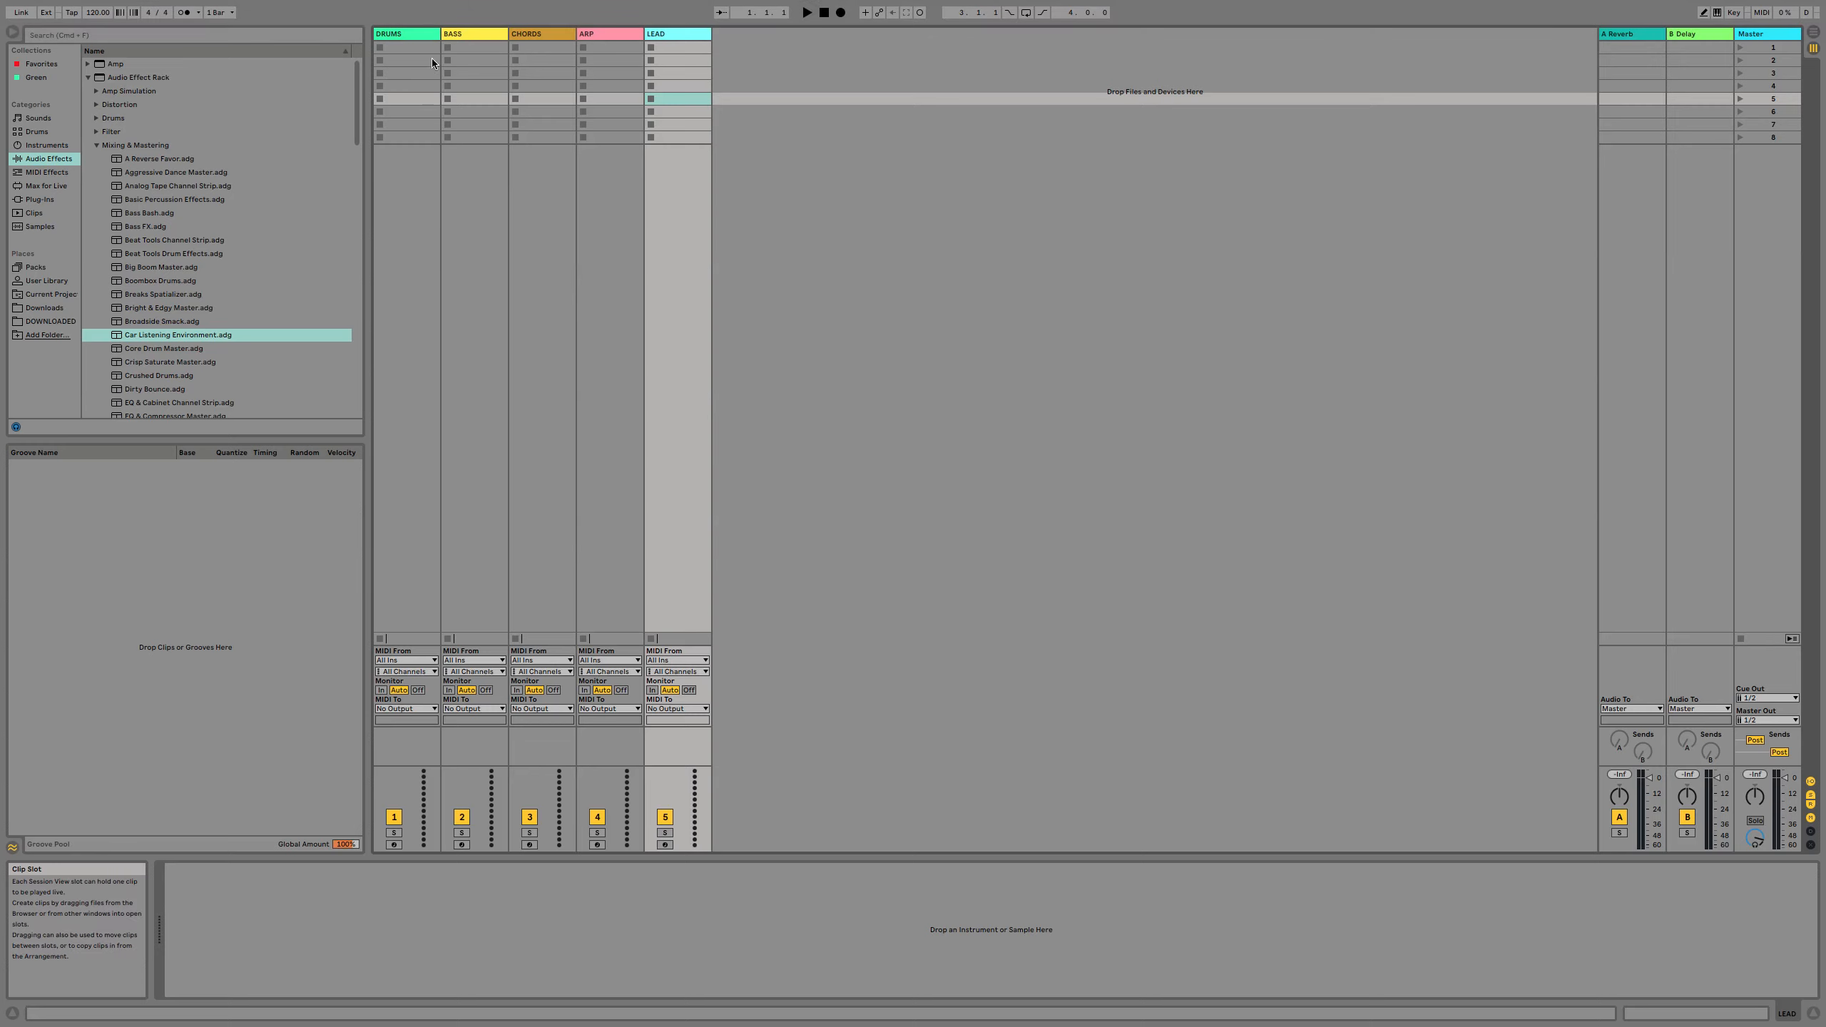
Select the DRUMS track and audition drum kits in the browser, from Matter Kit to Mega Vox Kit.
{"action": "left_click", "coordinate": [406, 33]}
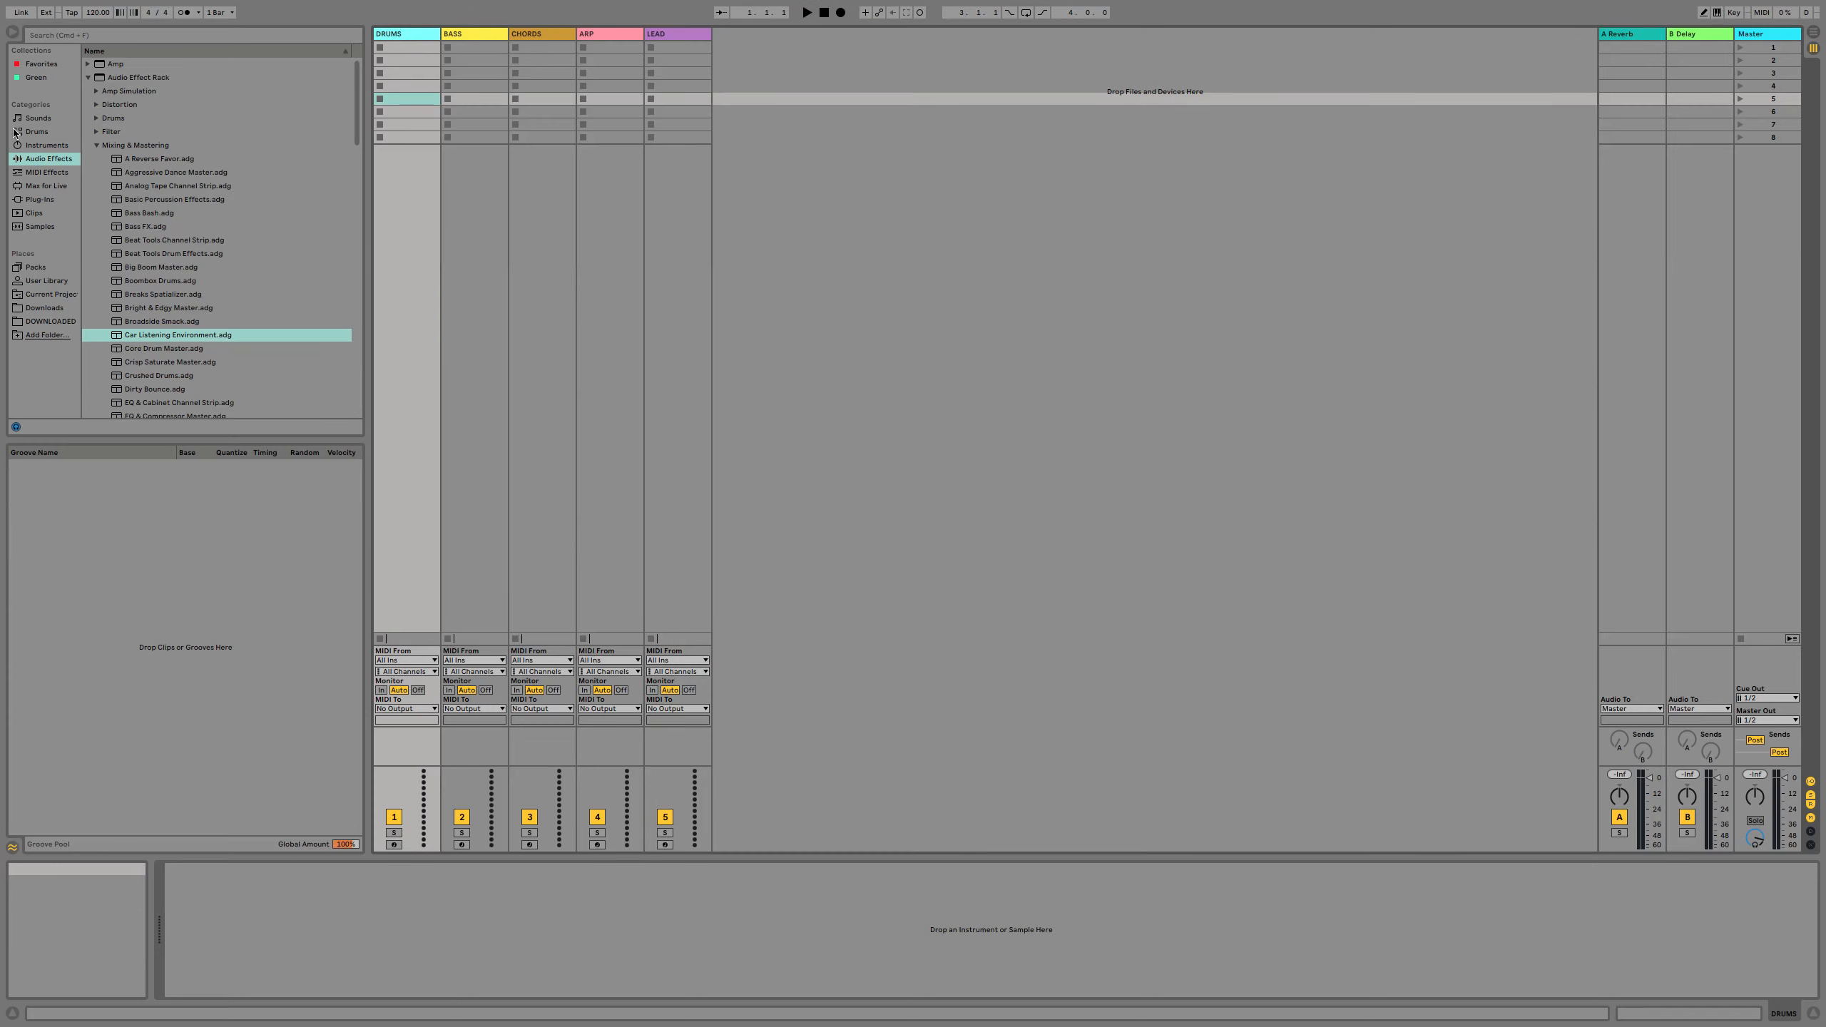
{"action": "left_click", "coordinate": [42, 119]}
{"action": "left_click", "coordinate": [43, 132]}
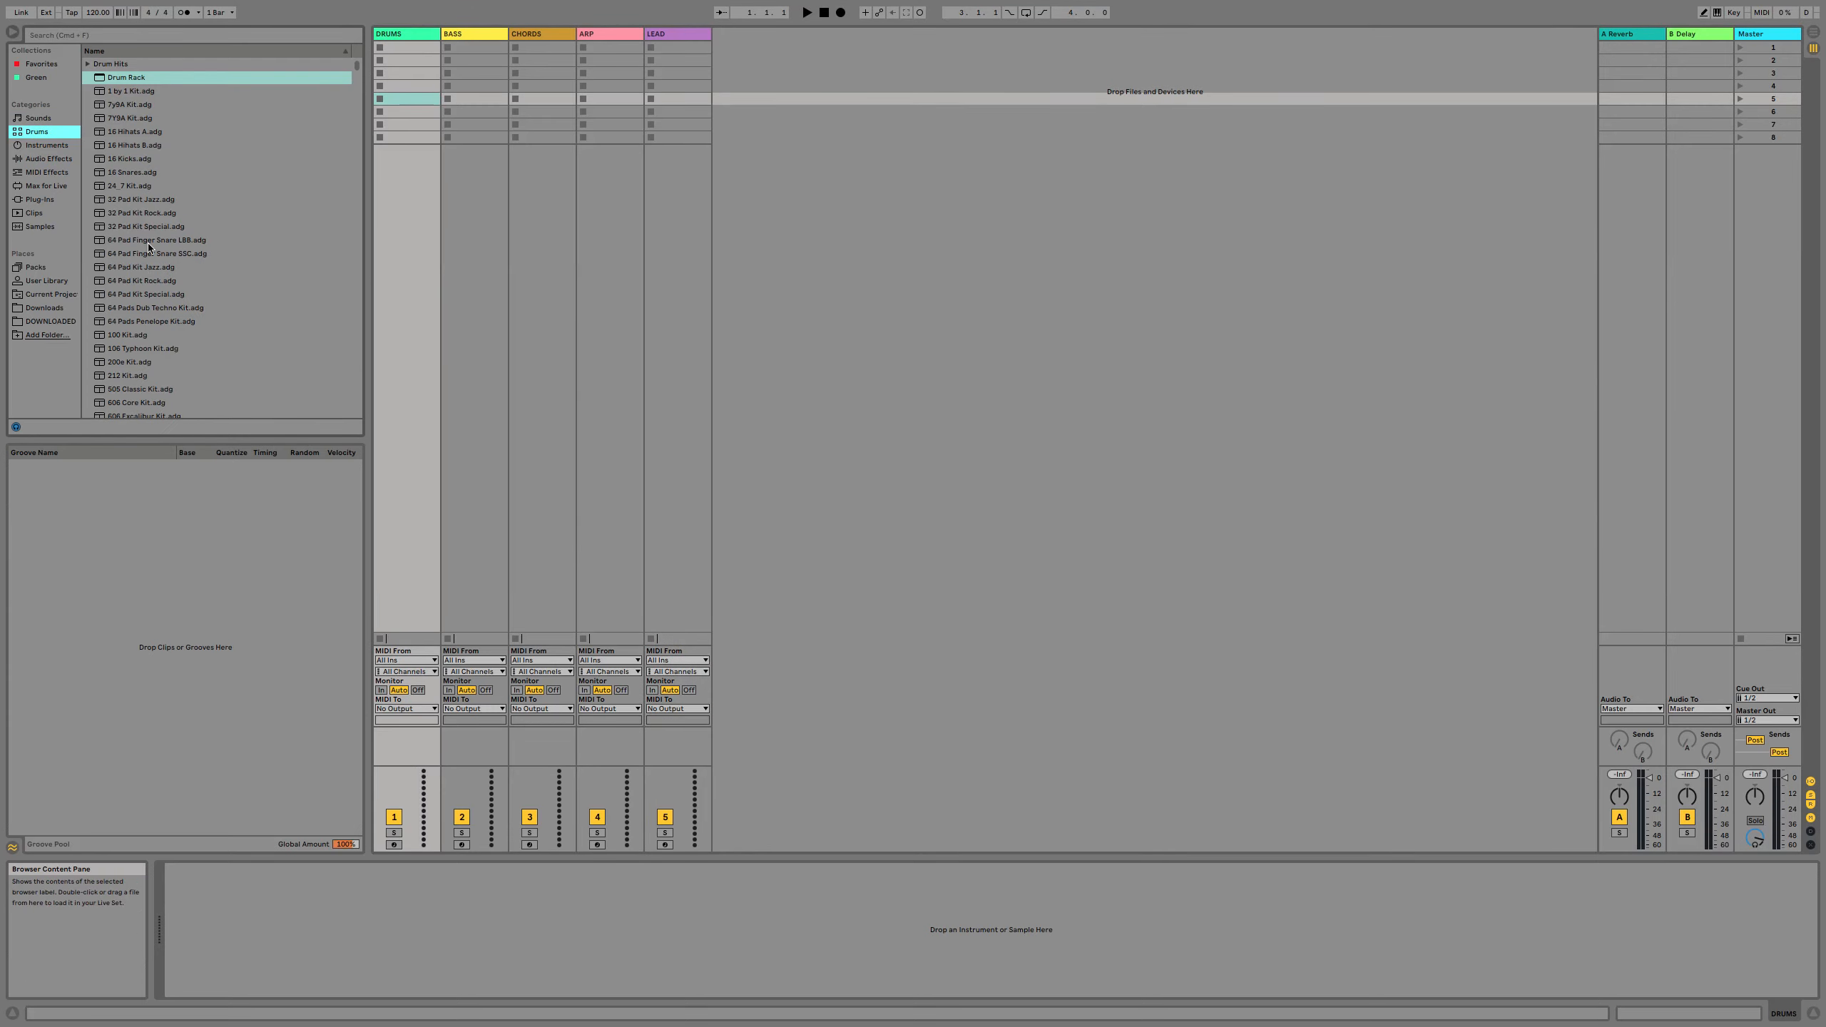
{"action": "scroll", "coordinate": [134, 292], "scroll_direction": "down", "scroll_amount": 15}
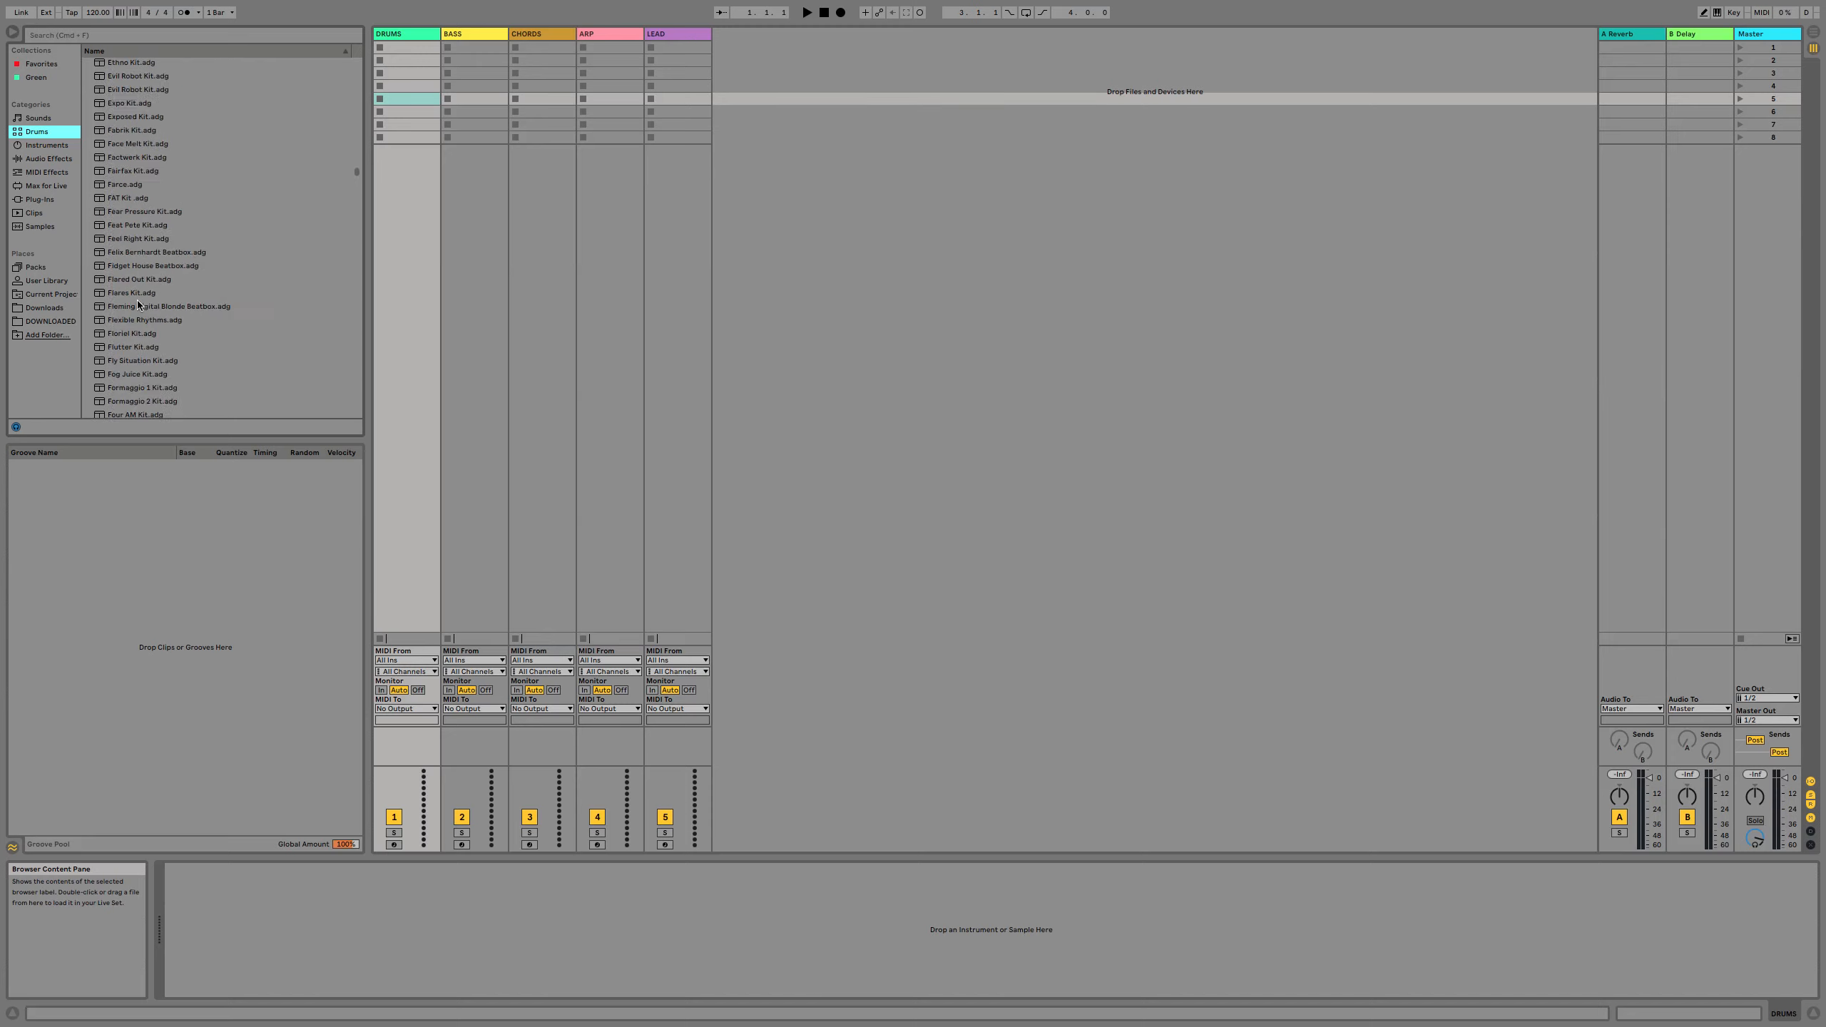
{"action": "scroll", "coordinate": [138, 304], "scroll_direction": "down", "scroll_amount": 10}
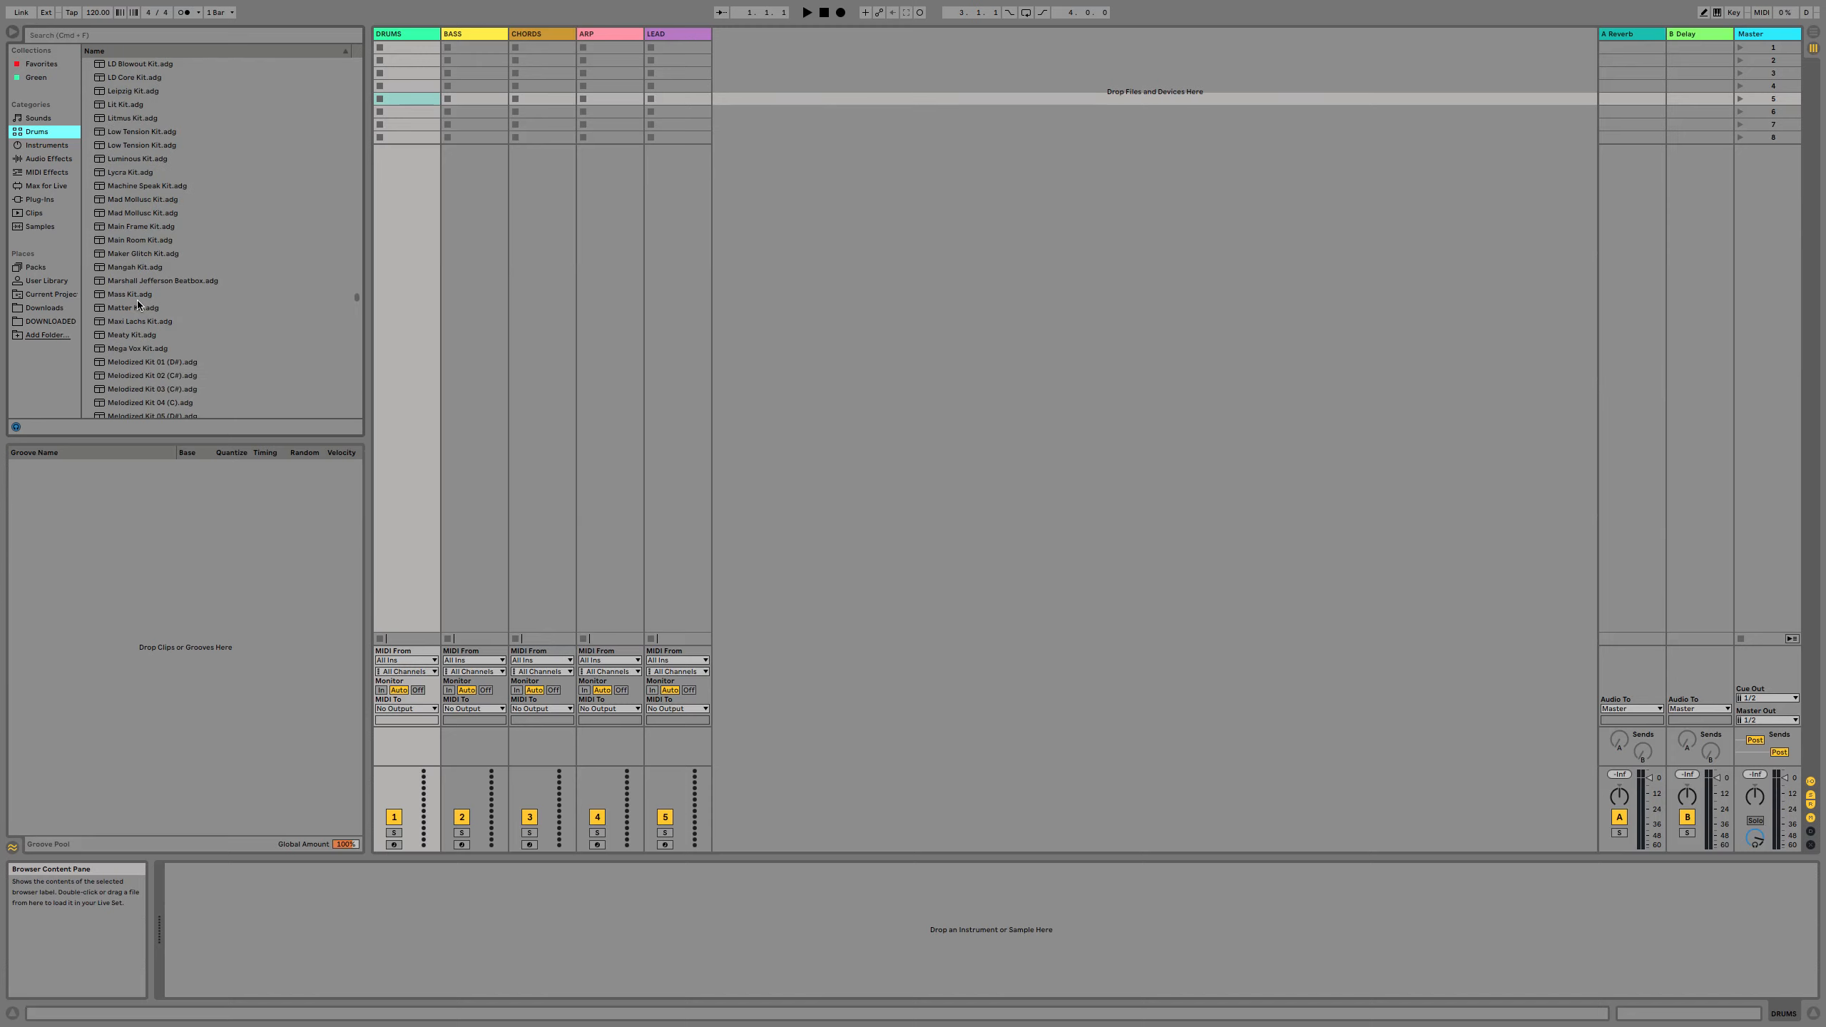
{"action": "left_click", "coordinate": [151, 304]}
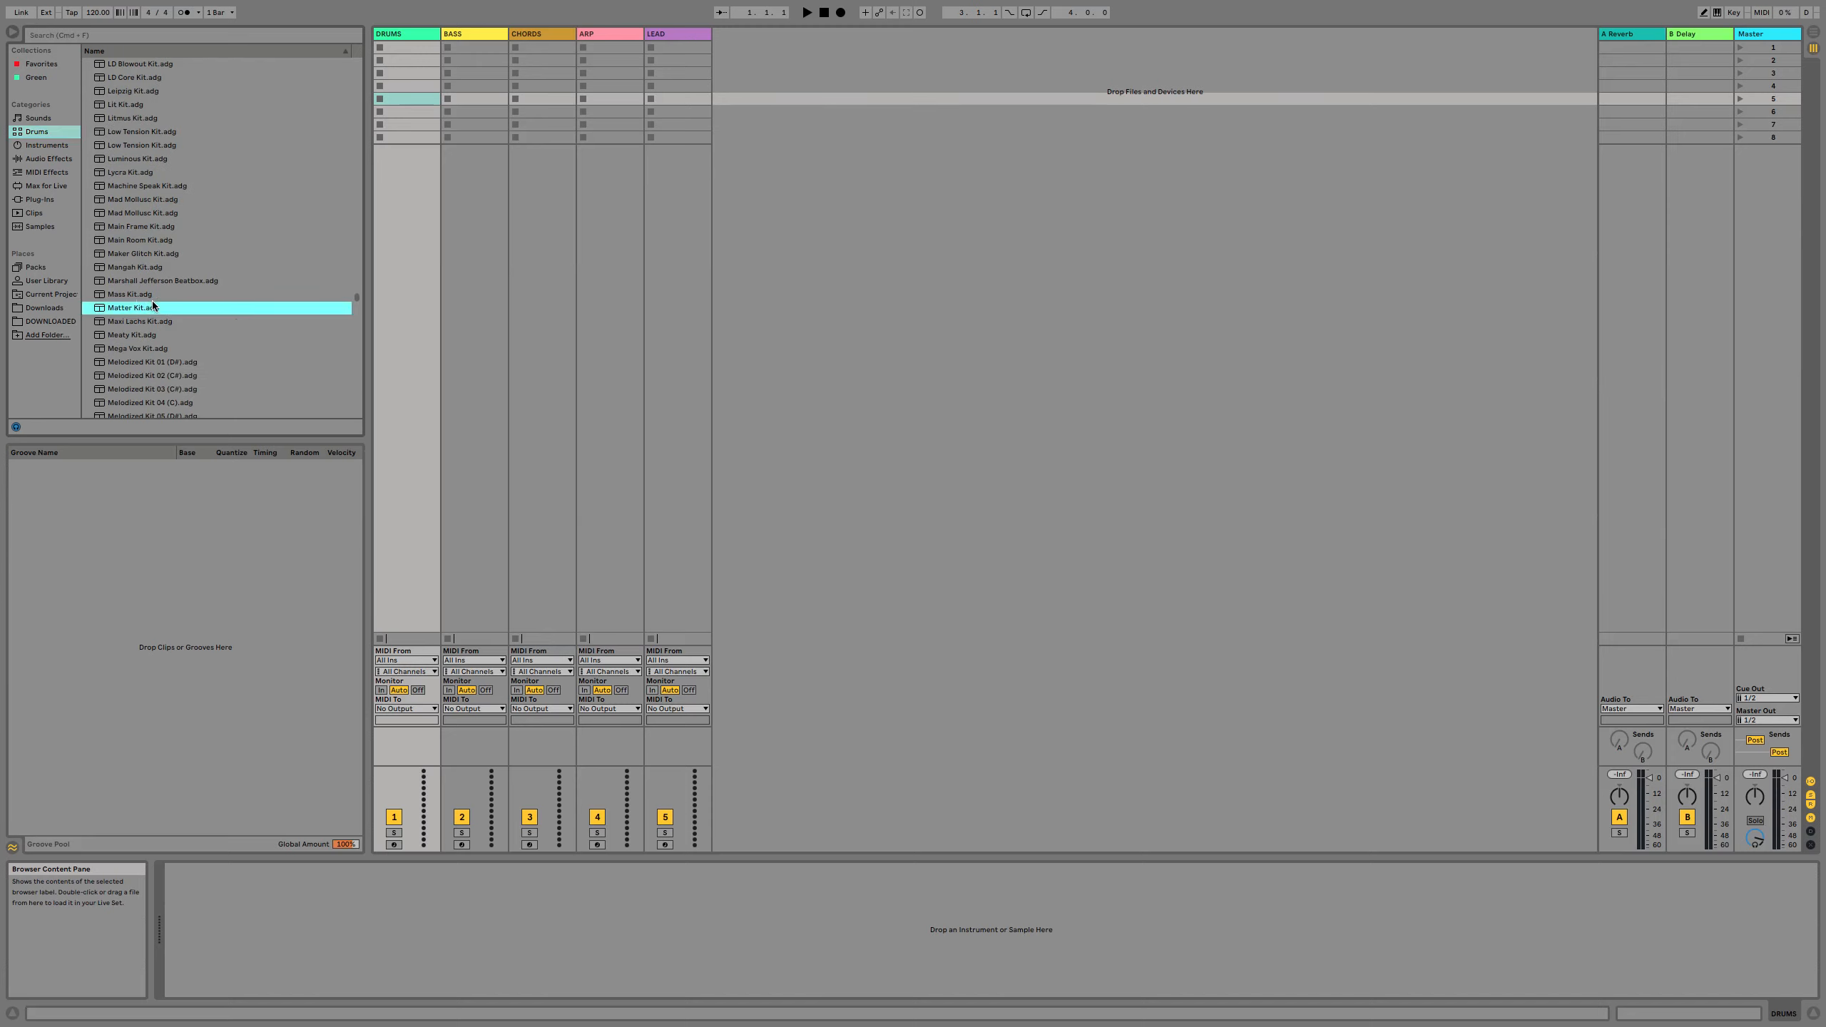
{"action": "left_click", "coordinate": [163, 335]}
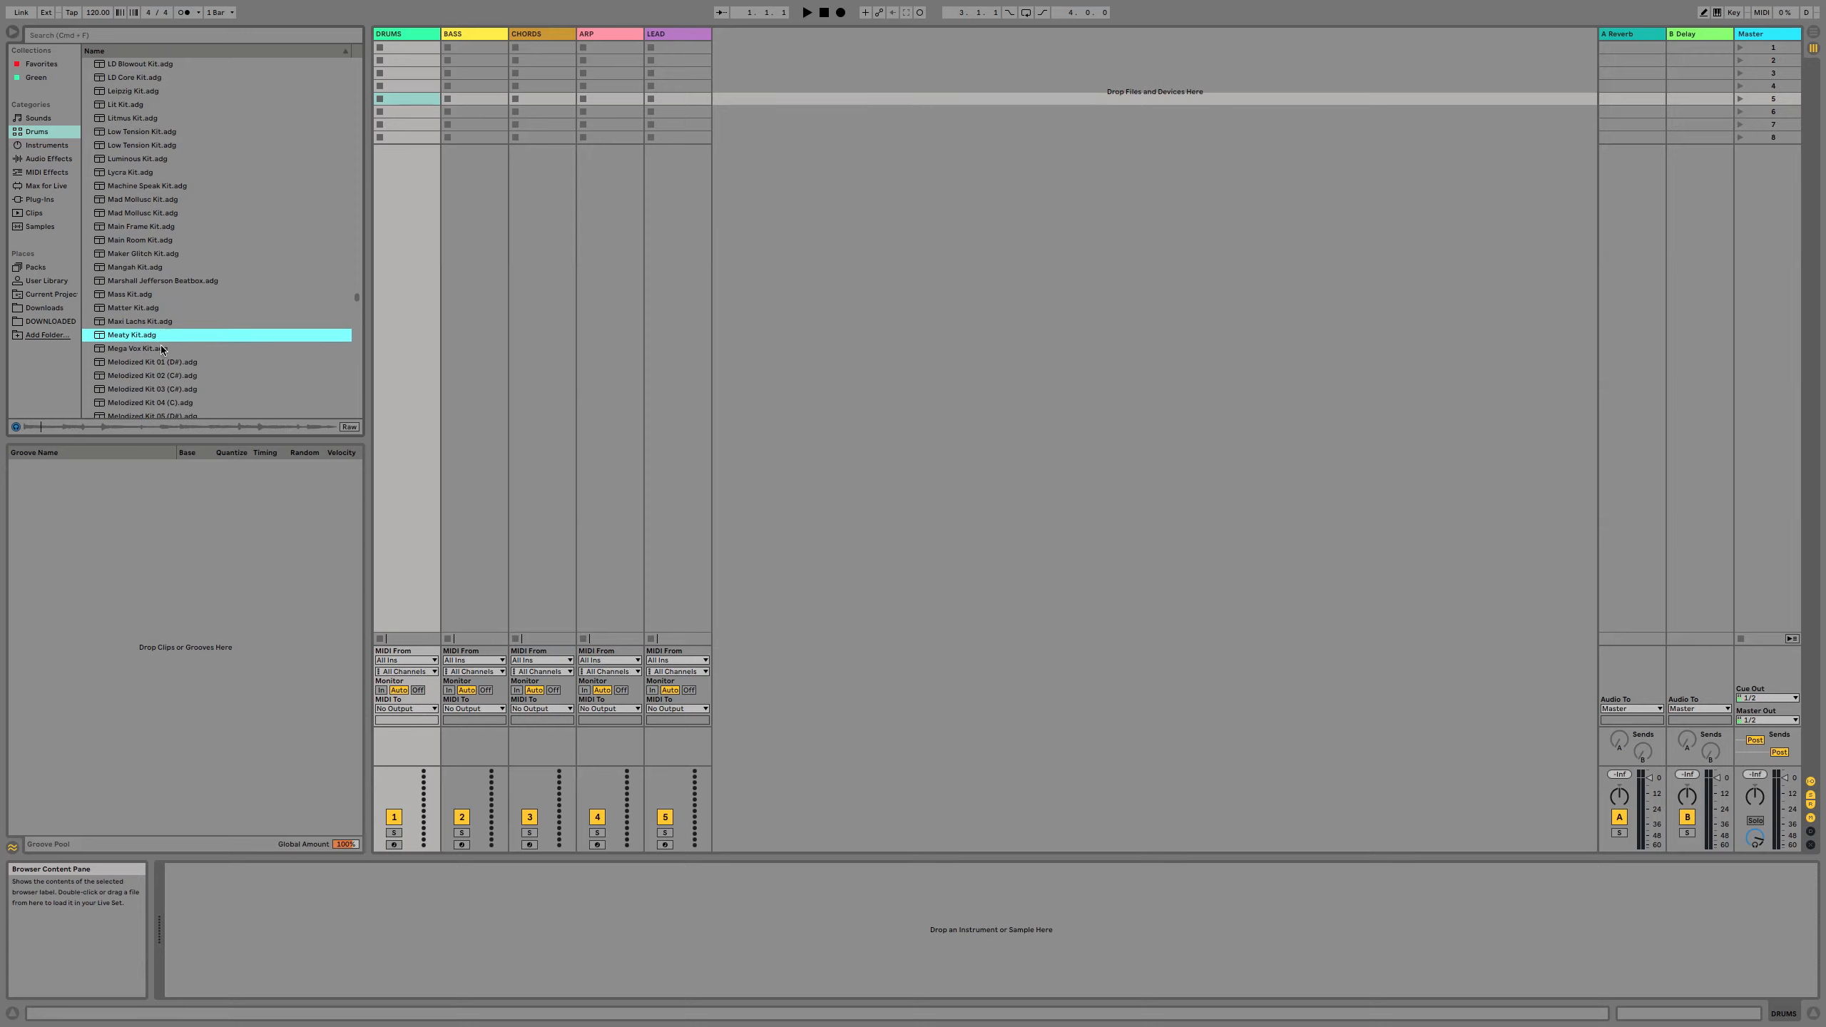
{"action": "left_click", "coordinate": [164, 353]}
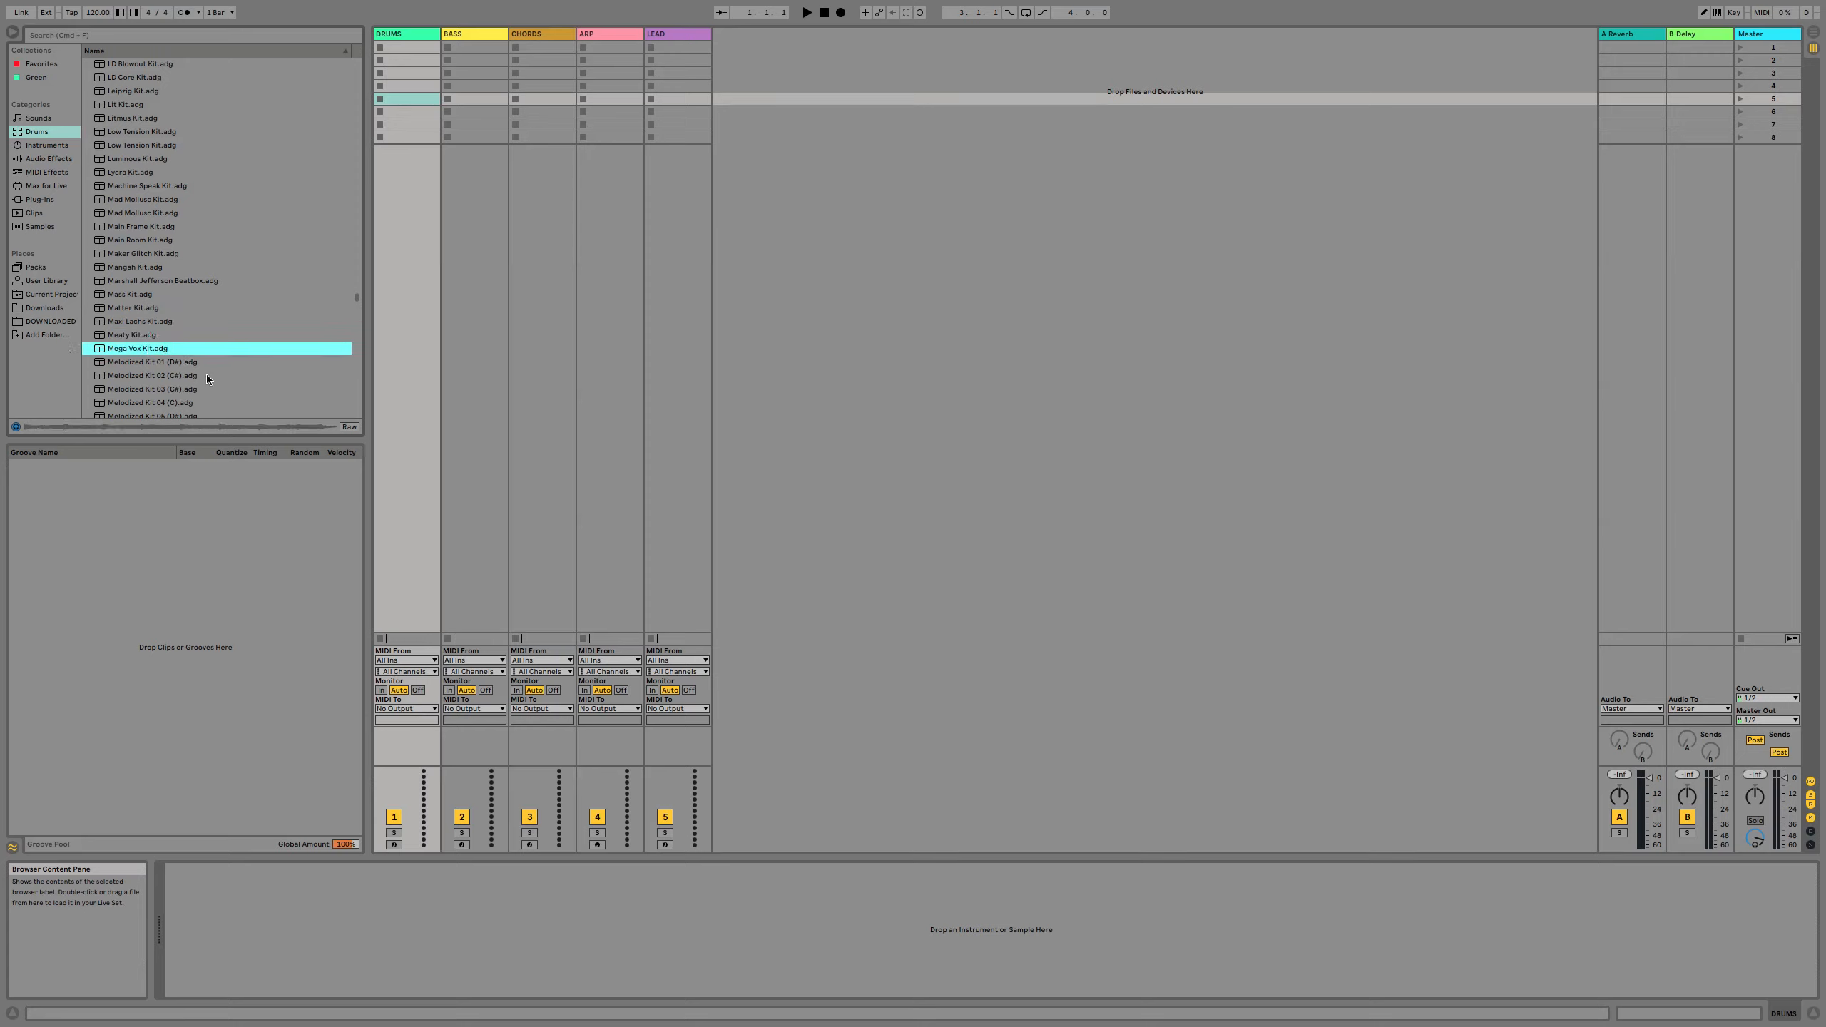
Audition further drum kits in the browser, from Memphis Studio Kit to Miami Heat Kit.
{"action": "scroll", "coordinate": [164, 345], "scroll_direction": "down", "scroll_amount": 4}
{"action": "left_click", "coordinate": [165, 302]}
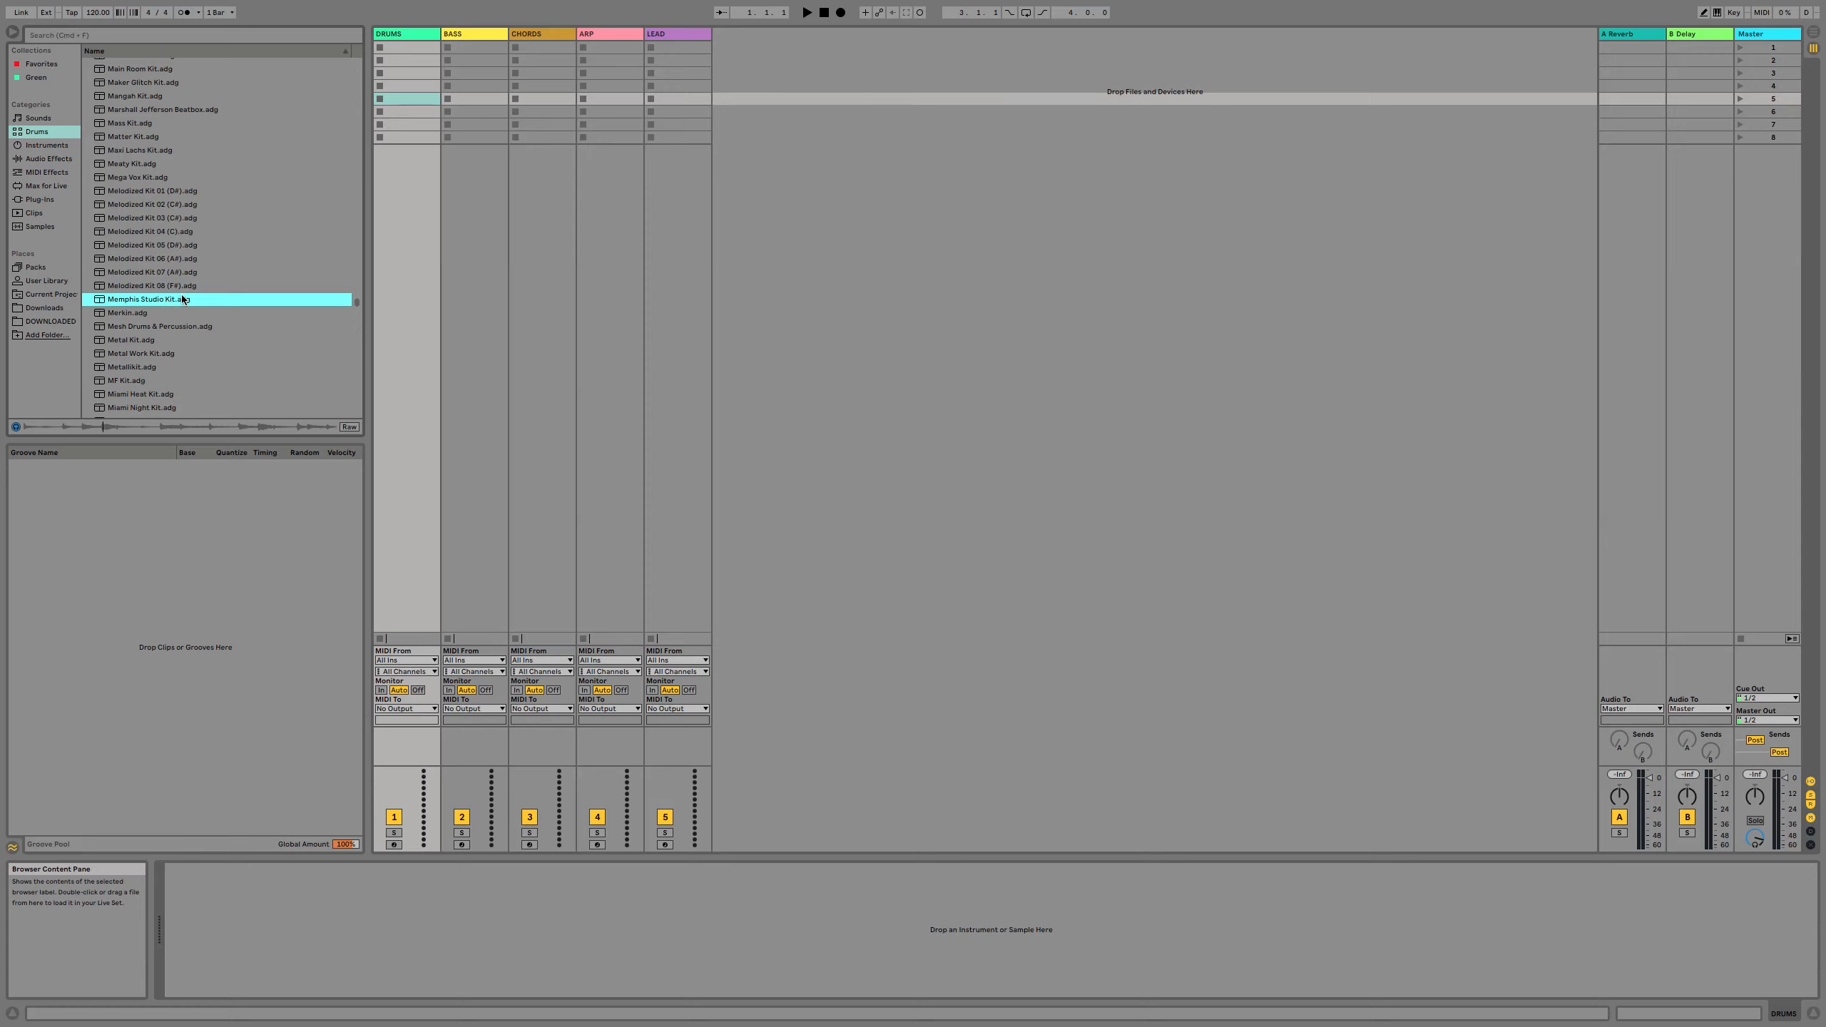
{"action": "left_click", "coordinate": [165, 327]}
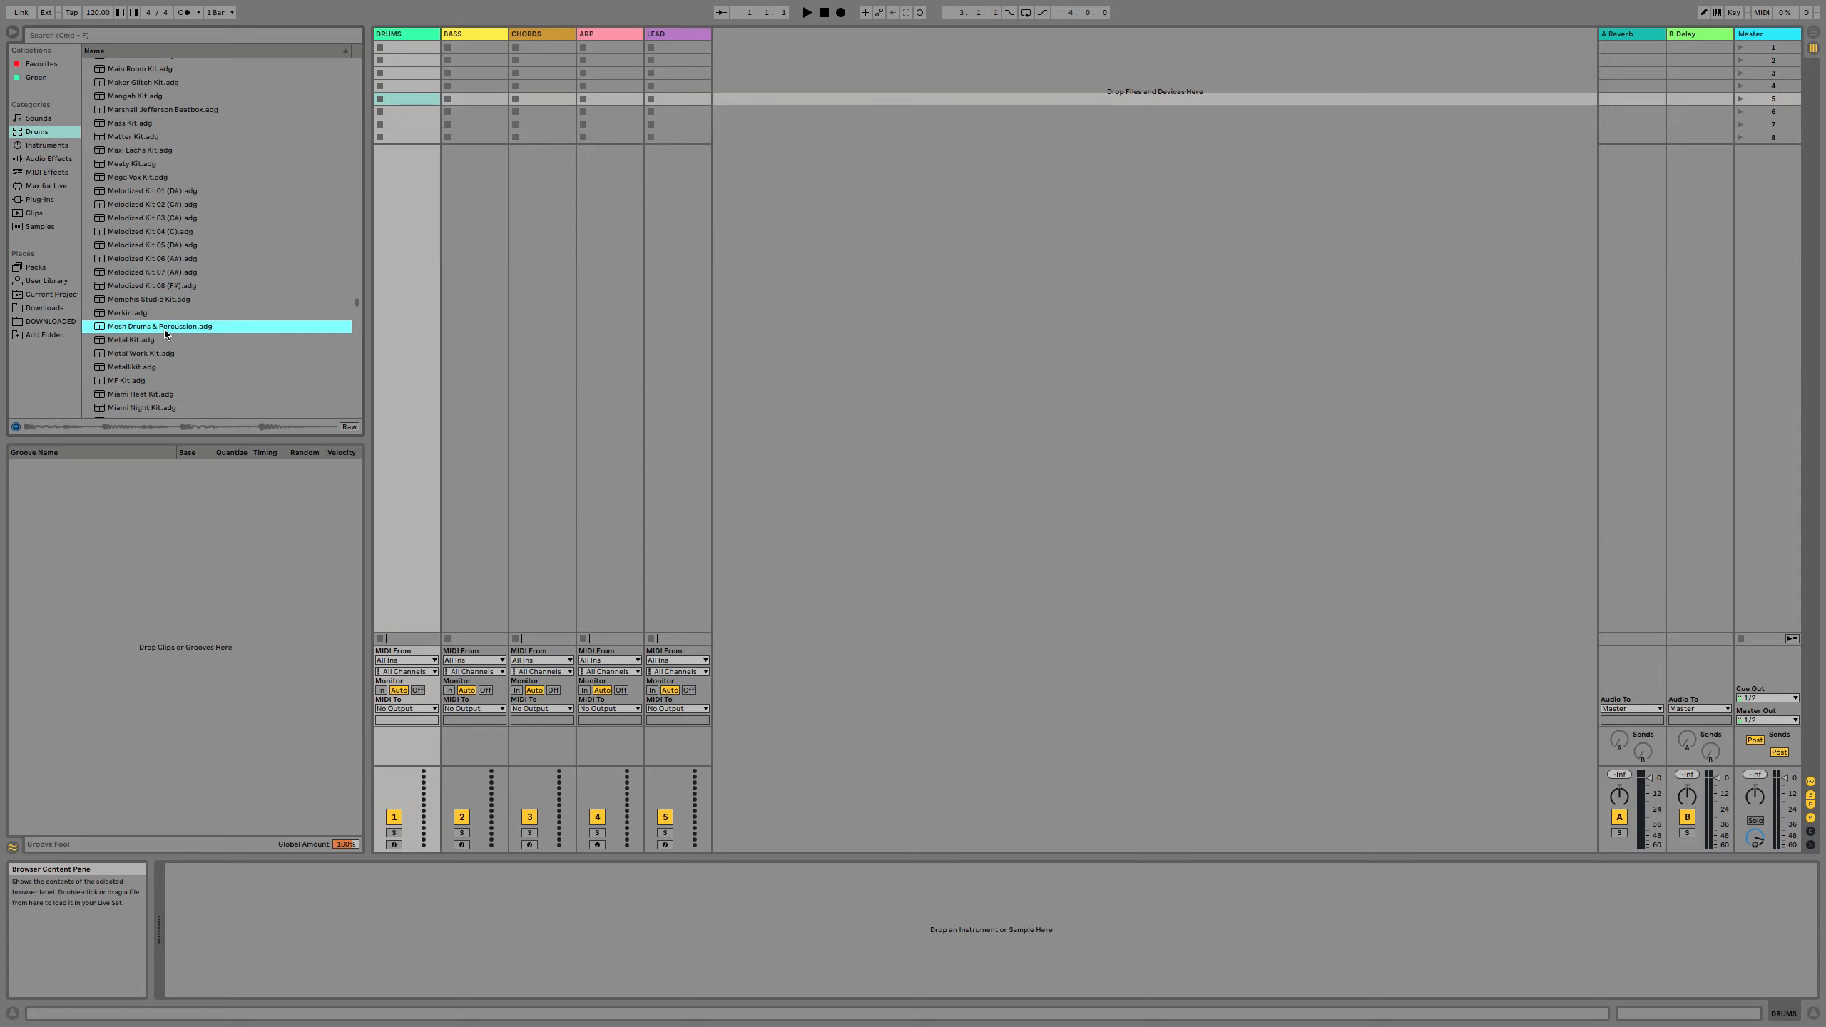
{"action": "left_click", "coordinate": [163, 368]}
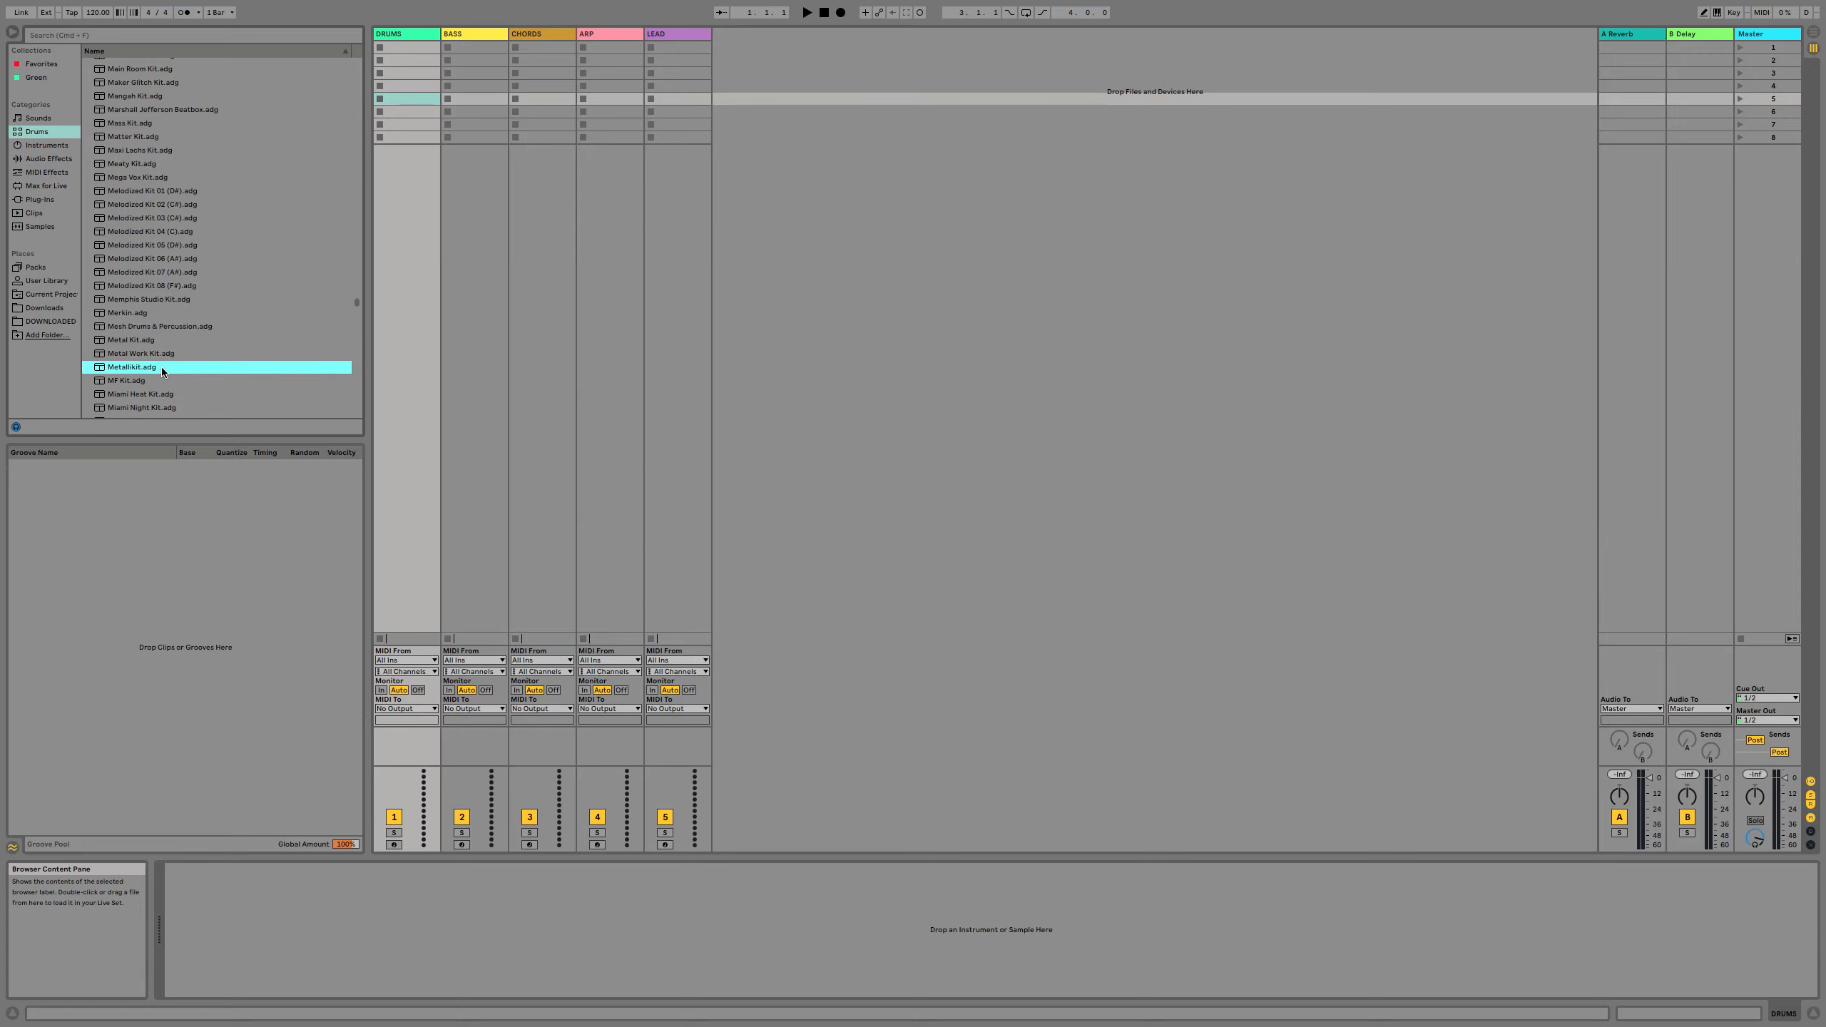
{"action": "left_click", "coordinate": [161, 381]}
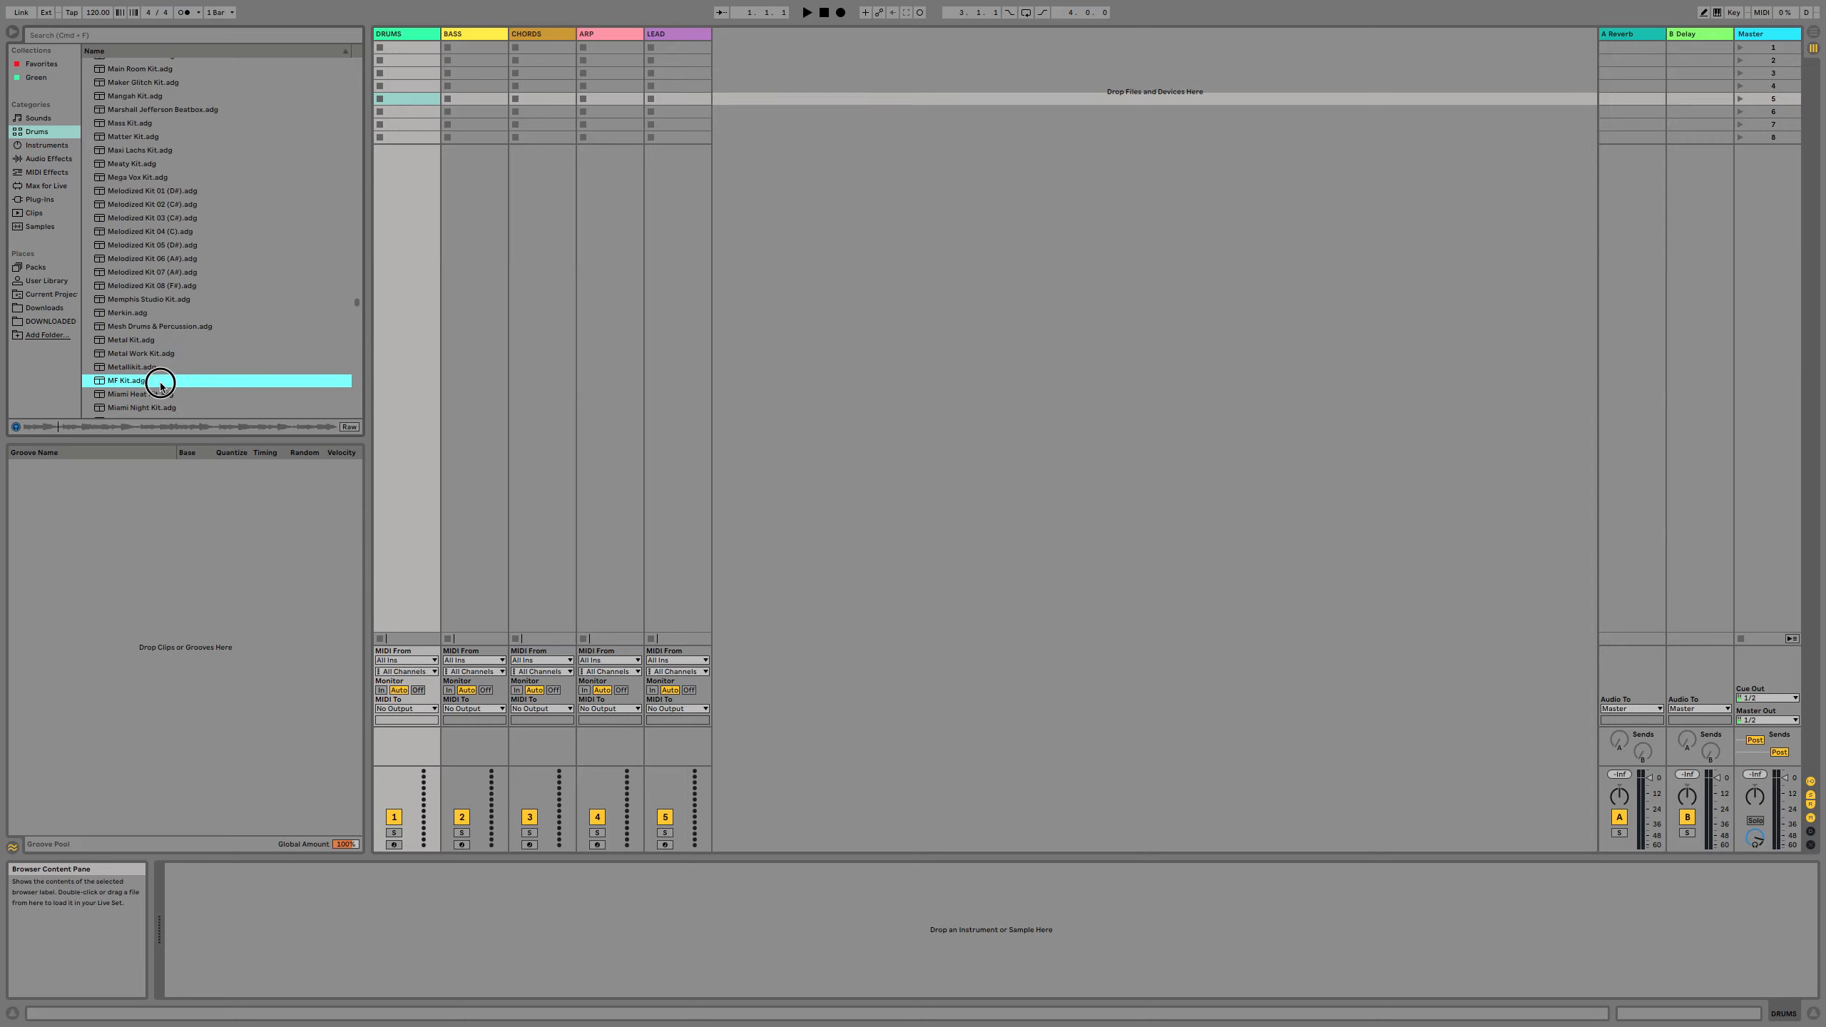
{"action": "left_click", "coordinate": [160, 395]}
Preview Miami Night Kit and load it onto the DRUMS track.
{"action": "left_click", "coordinate": [159, 408]}
{"action": "scroll", "coordinate": [174, 382], "scroll_direction": "down", "scroll_amount": 3}
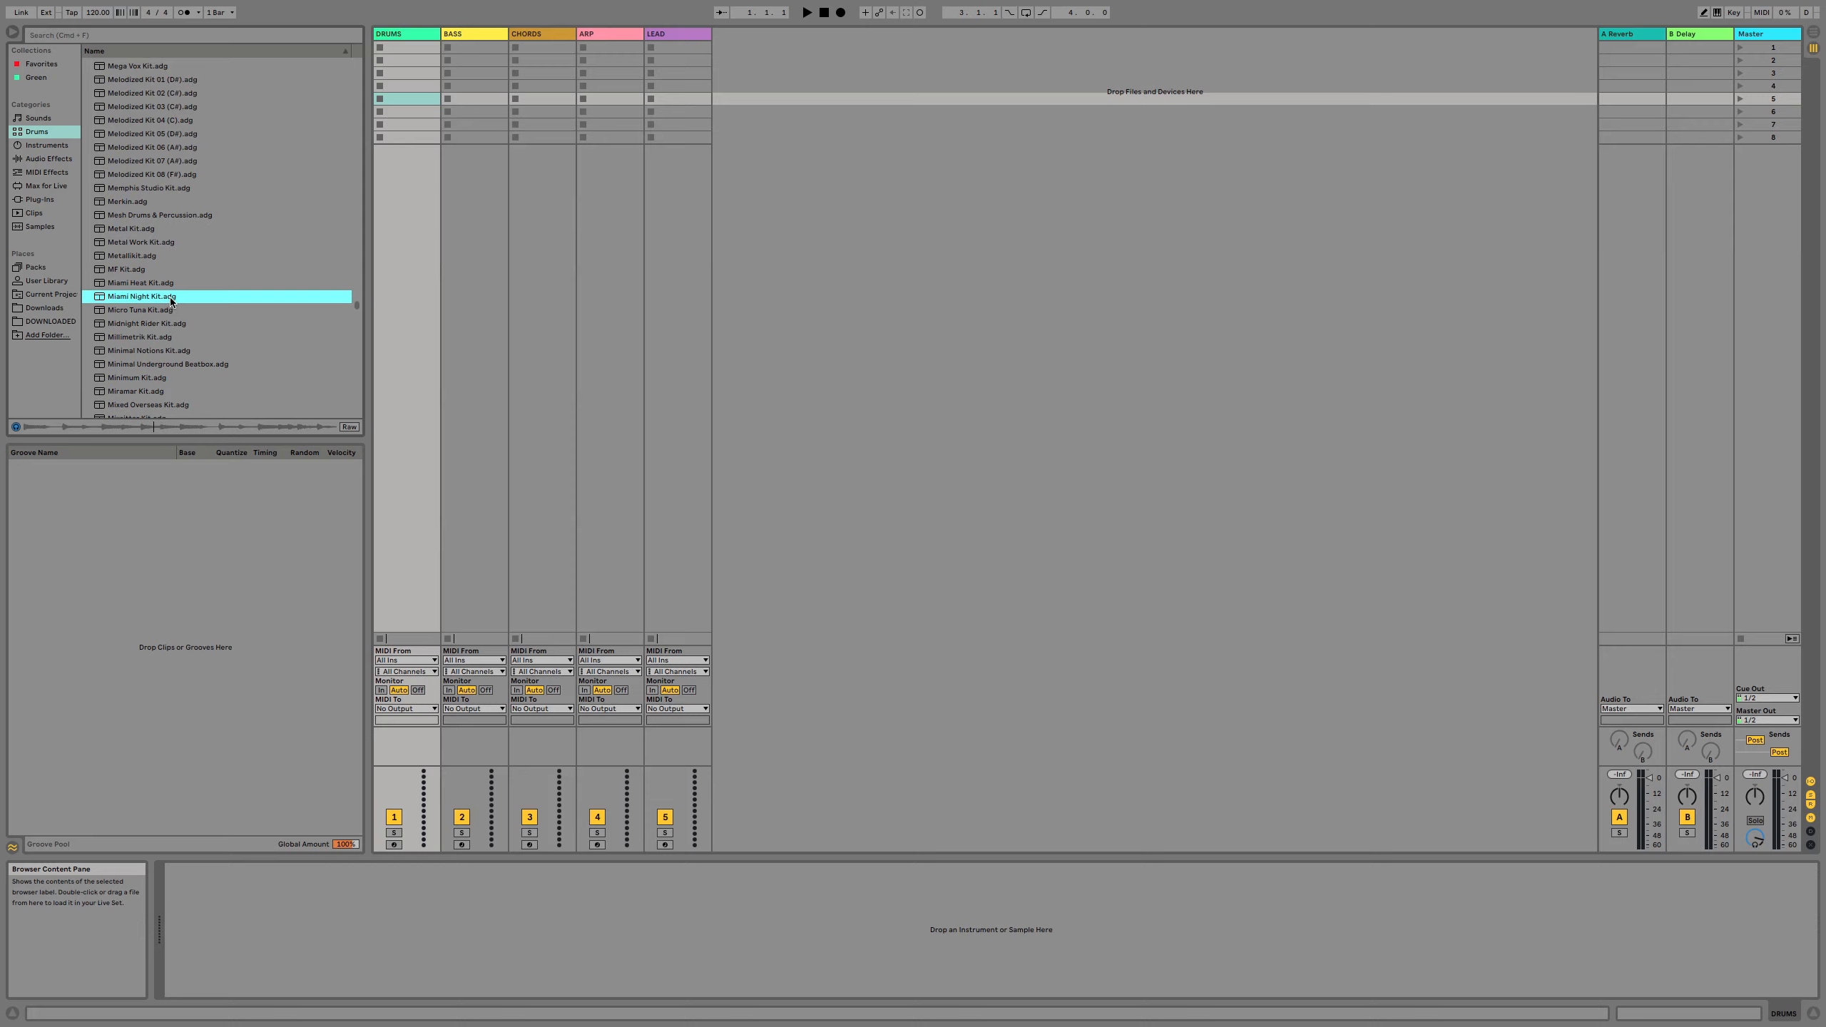
{"action": "left_click_drag", "start_coordinate": [170, 301], "coordinate": [407, 74]}
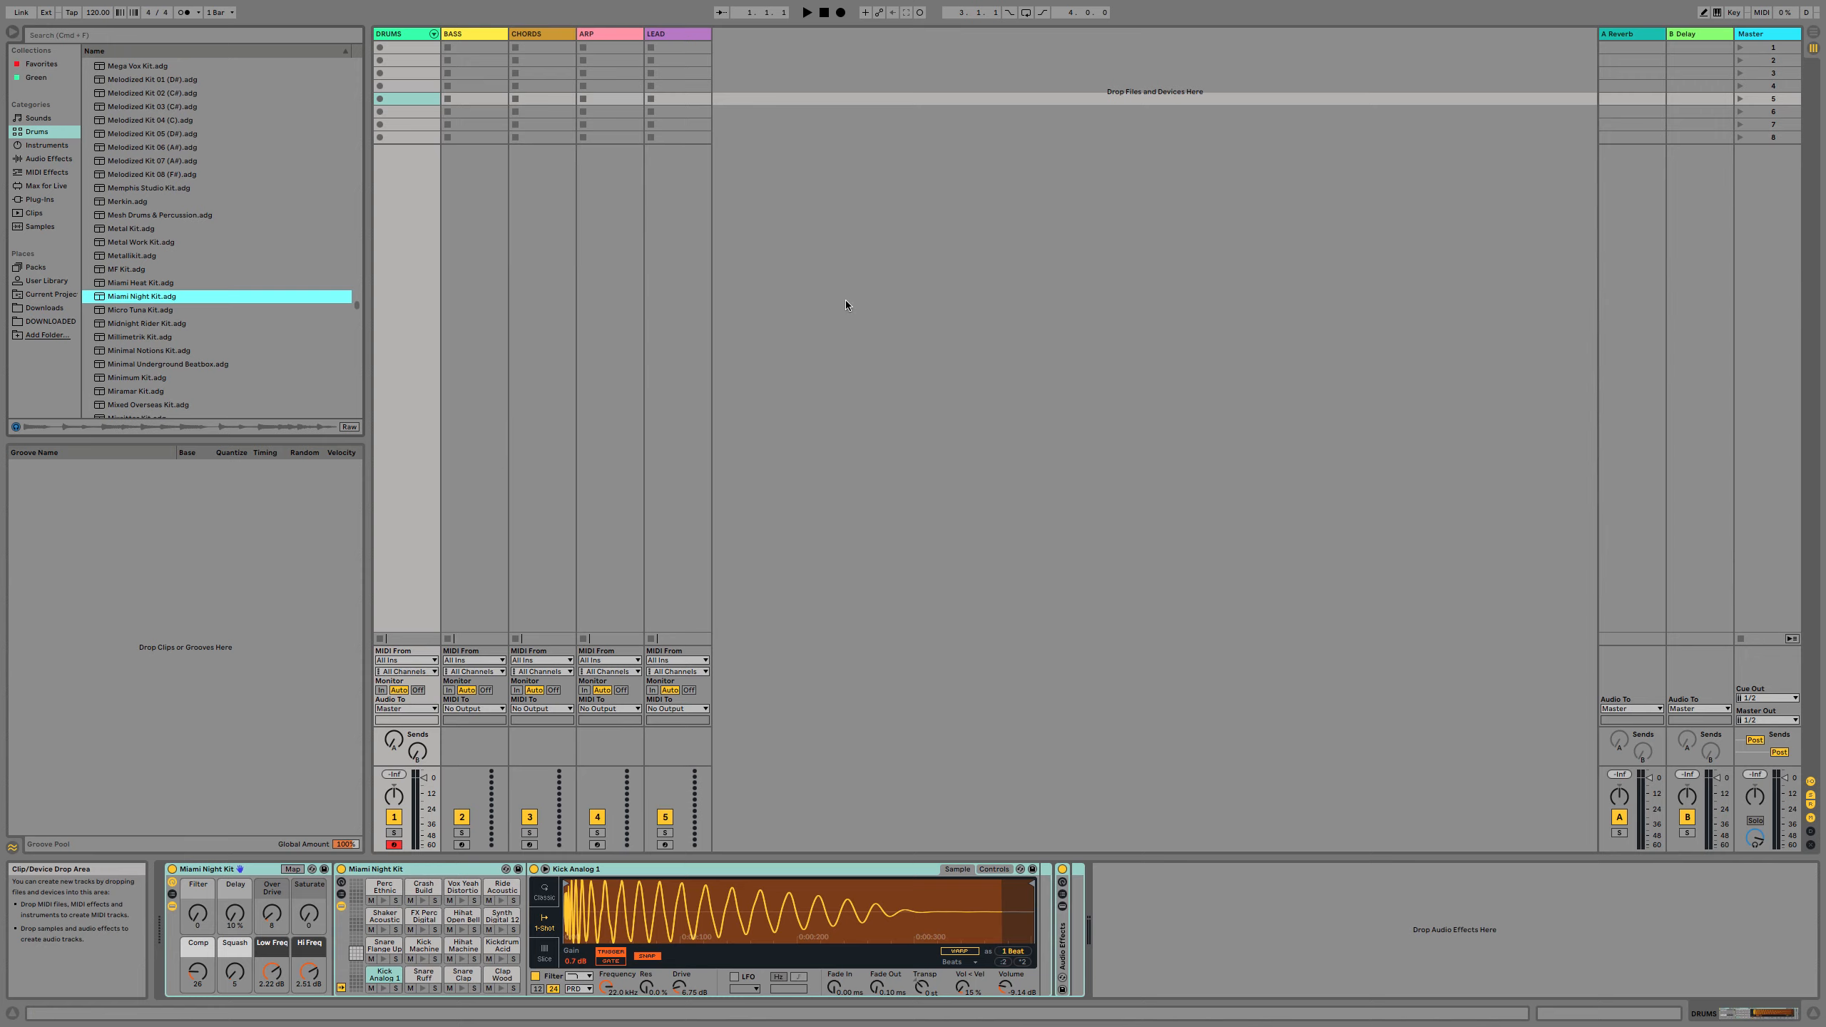
Audition the Kick Analog 1, Snare Trance and Kick Machine pads of the Miami Night Kit.
{"action": "left_click", "coordinate": [384, 990]}
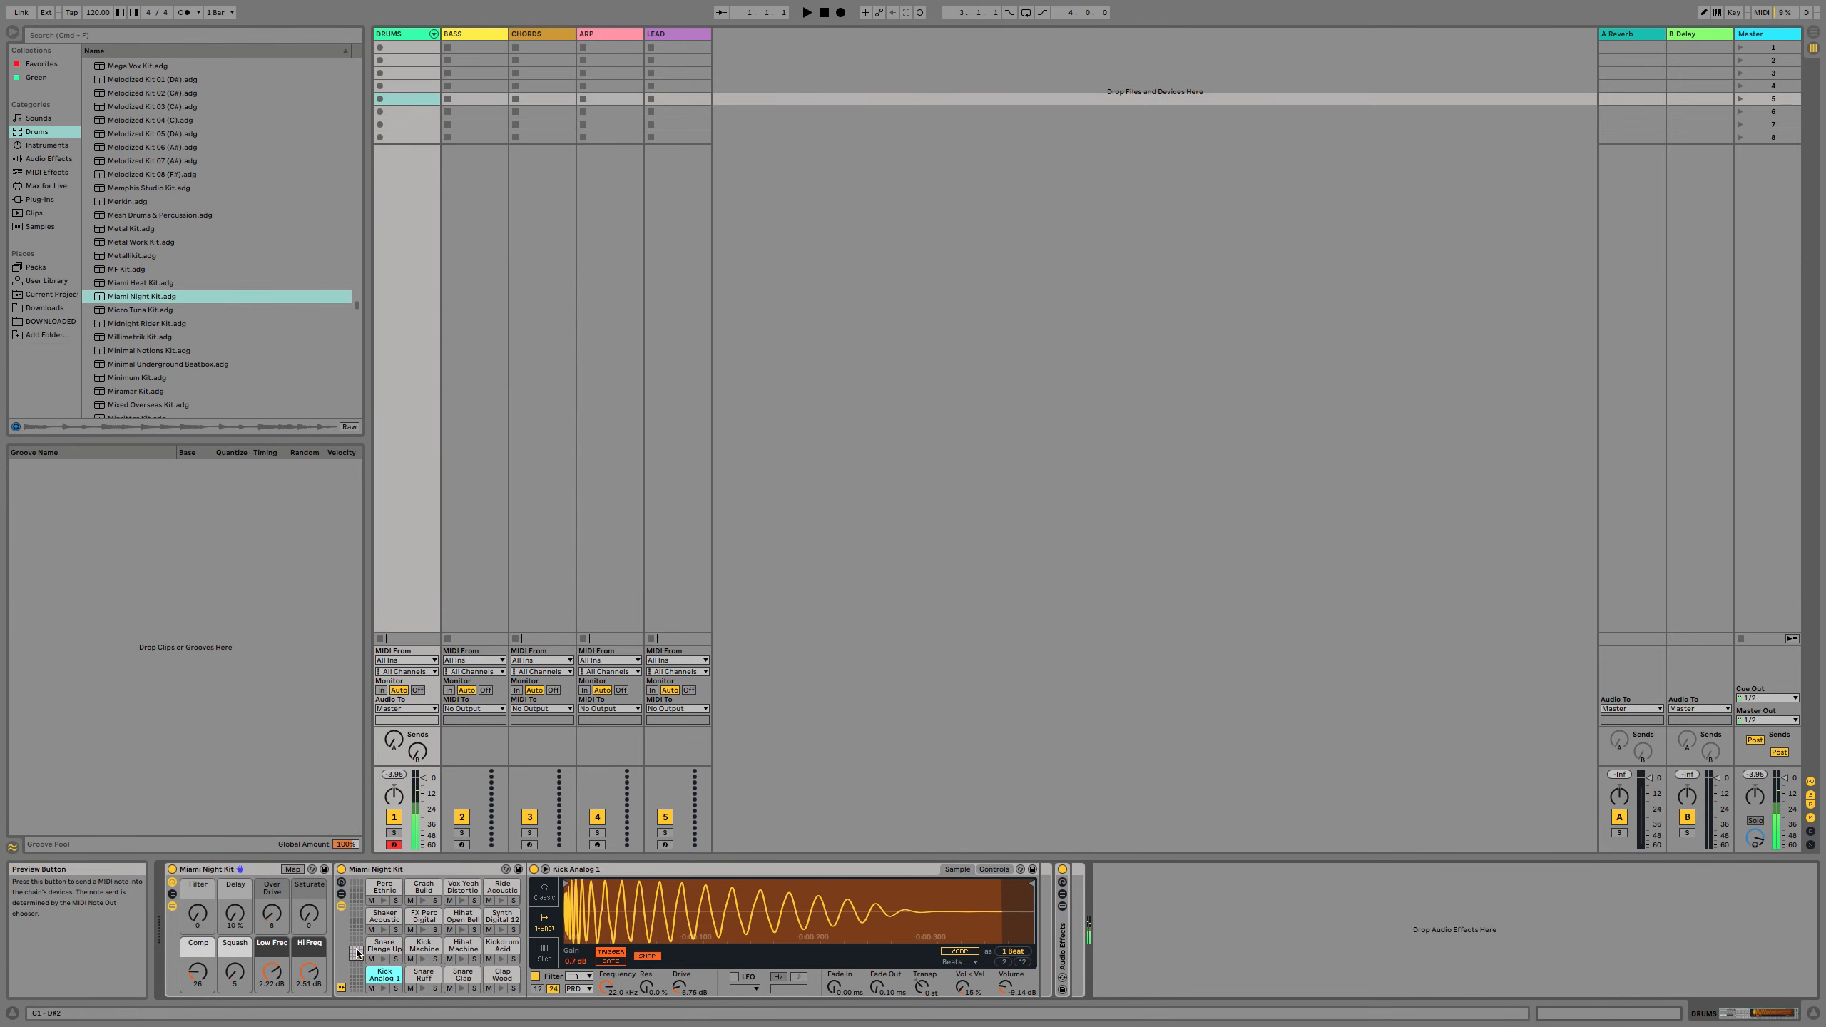
{"action": "left_click", "coordinate": [384, 960]}
{"action": "left_click", "coordinate": [422, 961]}
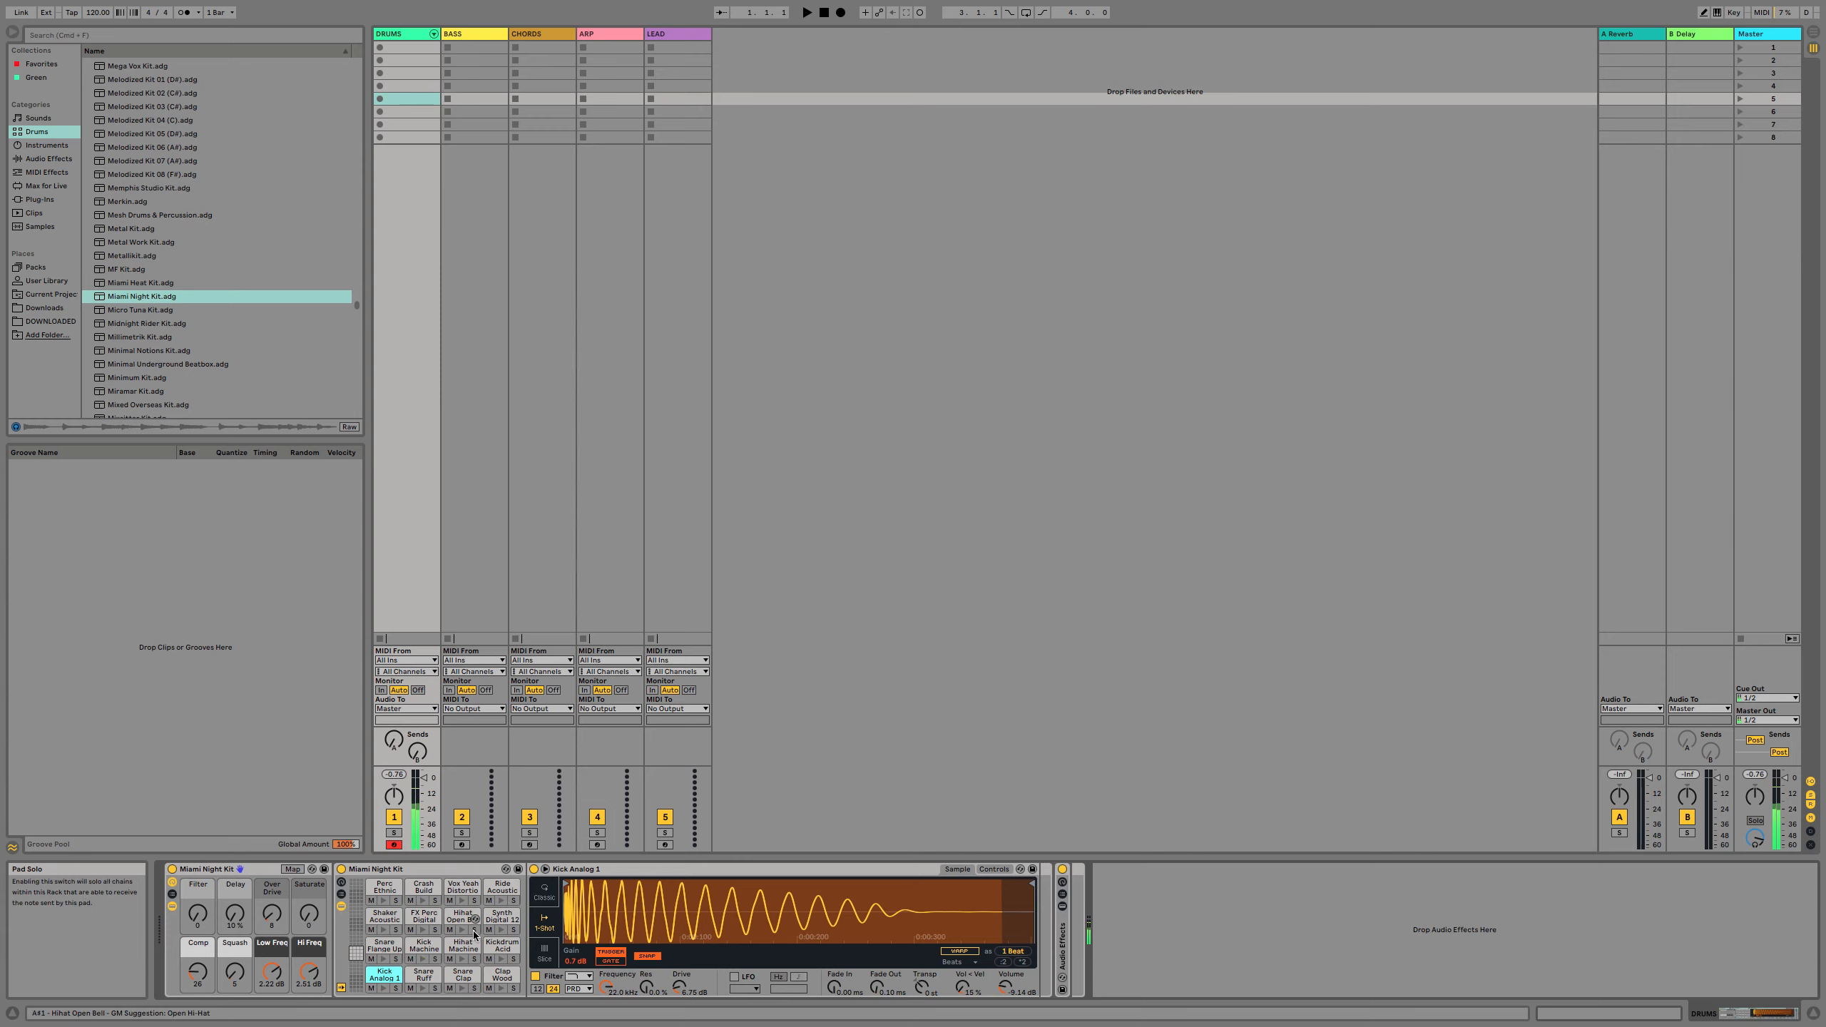
Create a MIDI clip in the DRUMS track's first slot and set its loop length to 2 bars, with Draw Mode on.
{"action": "left_click", "coordinate": [500, 902]}
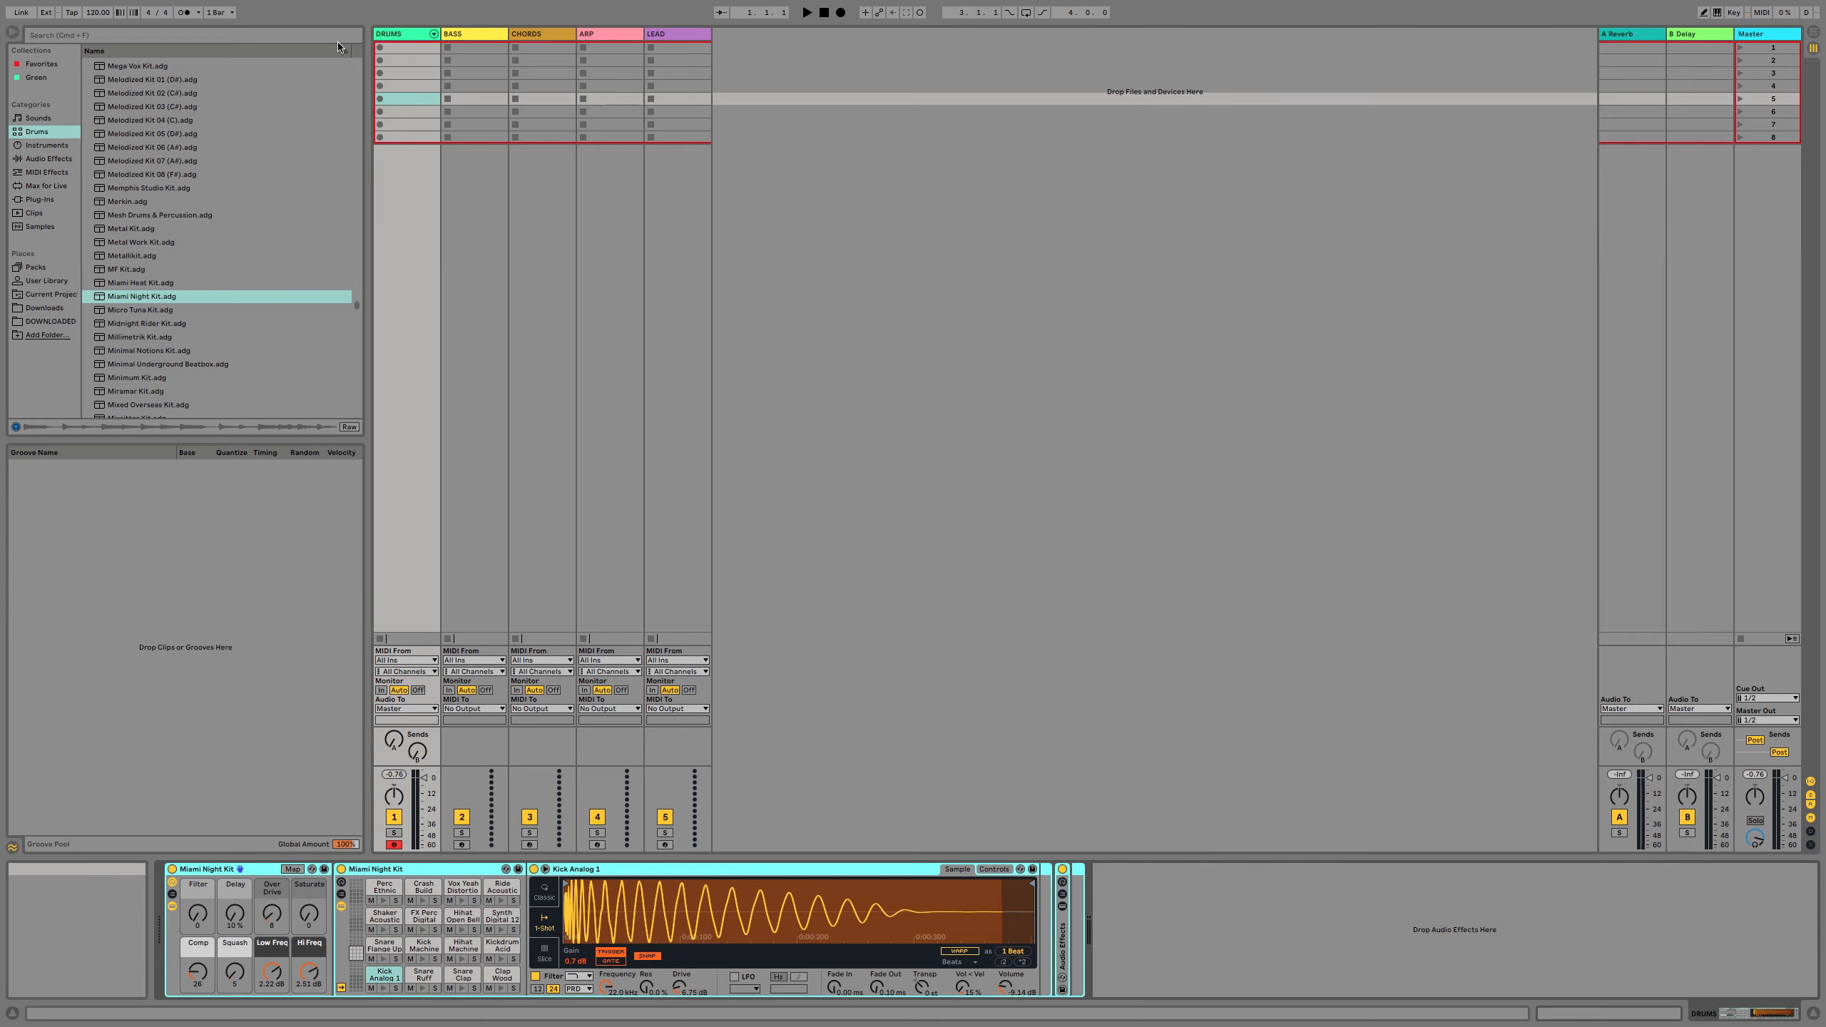
{"action": "double_click", "coordinate": [407, 50]}
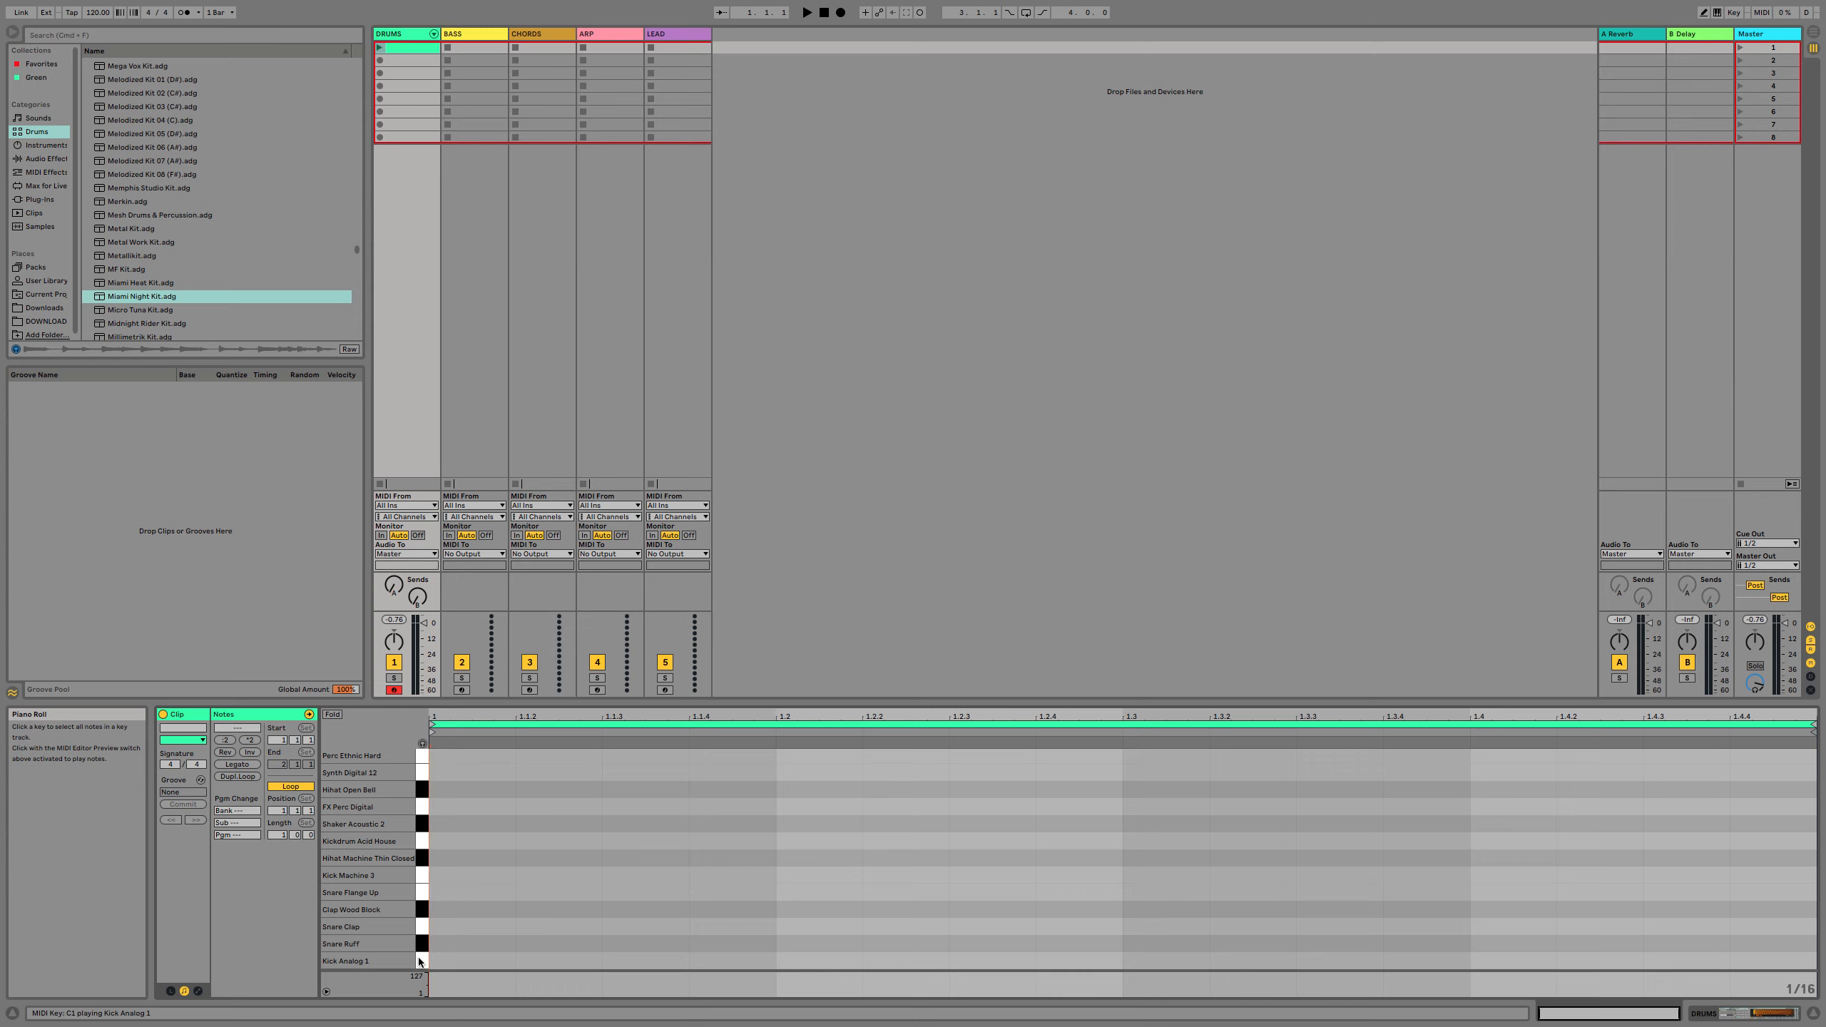
{"action": "key", "text": "b"}
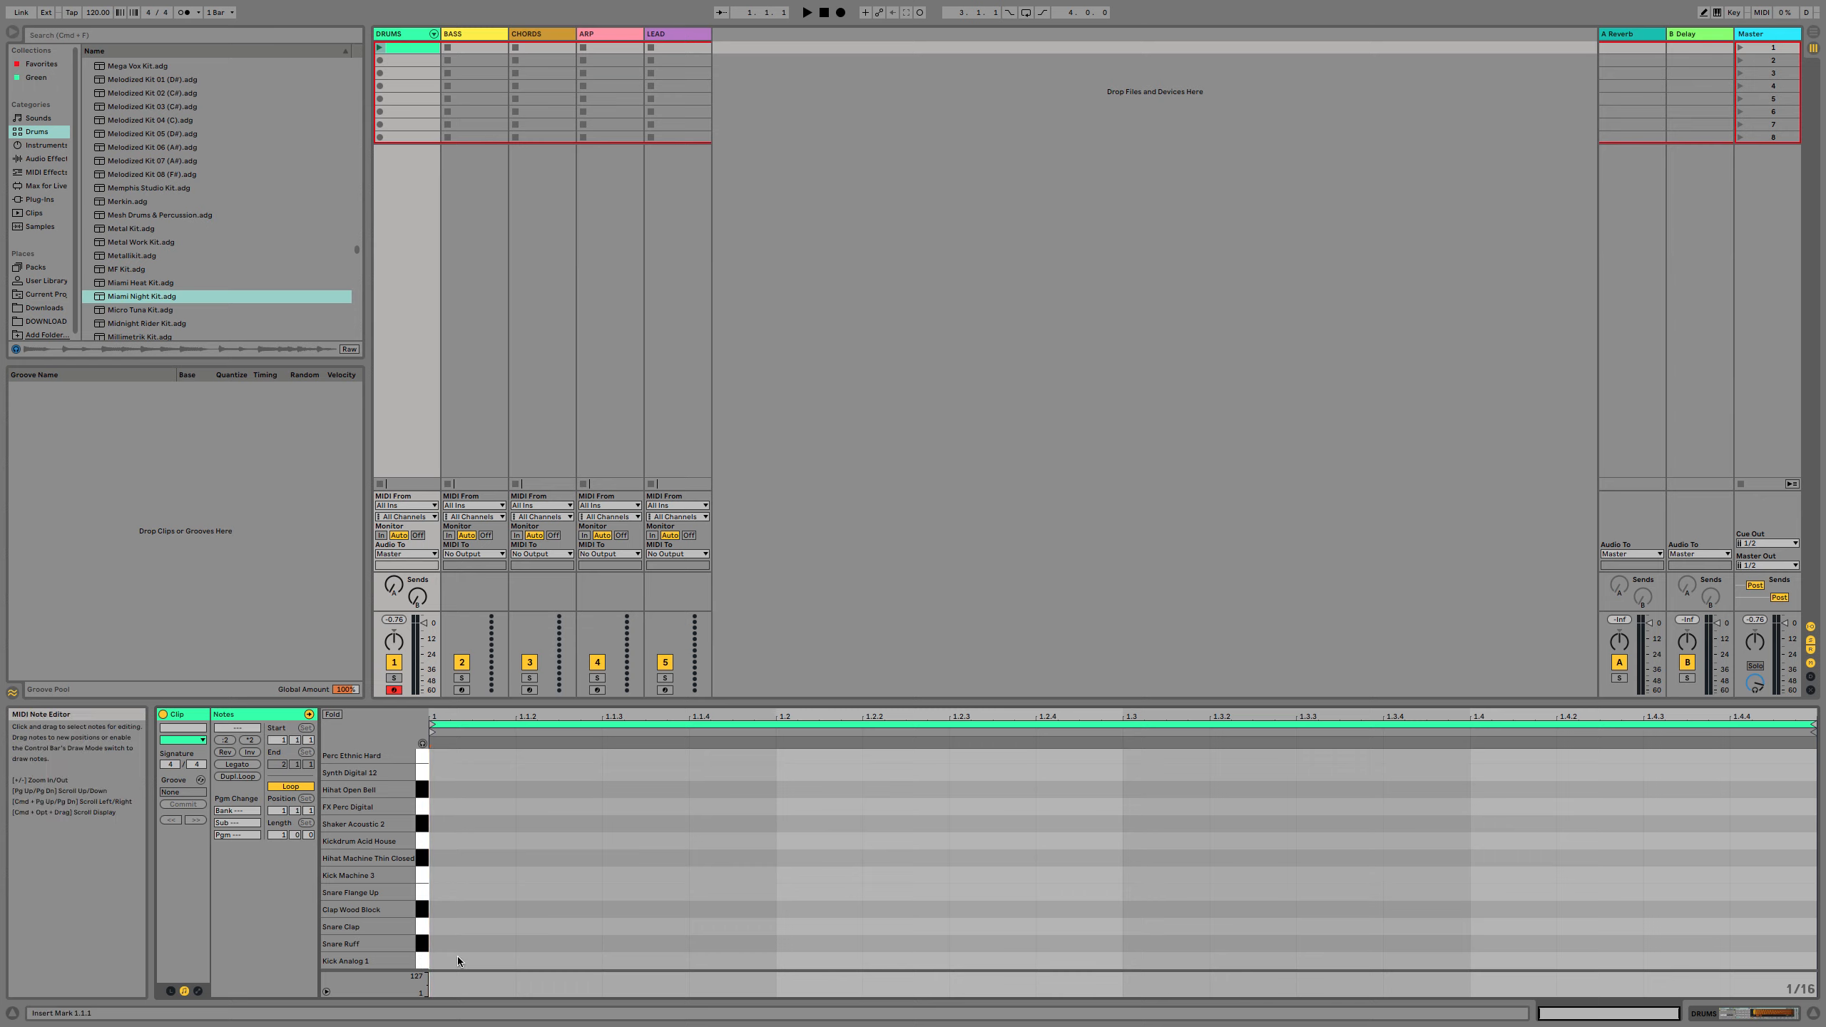
{"action": "key", "text": "b"}
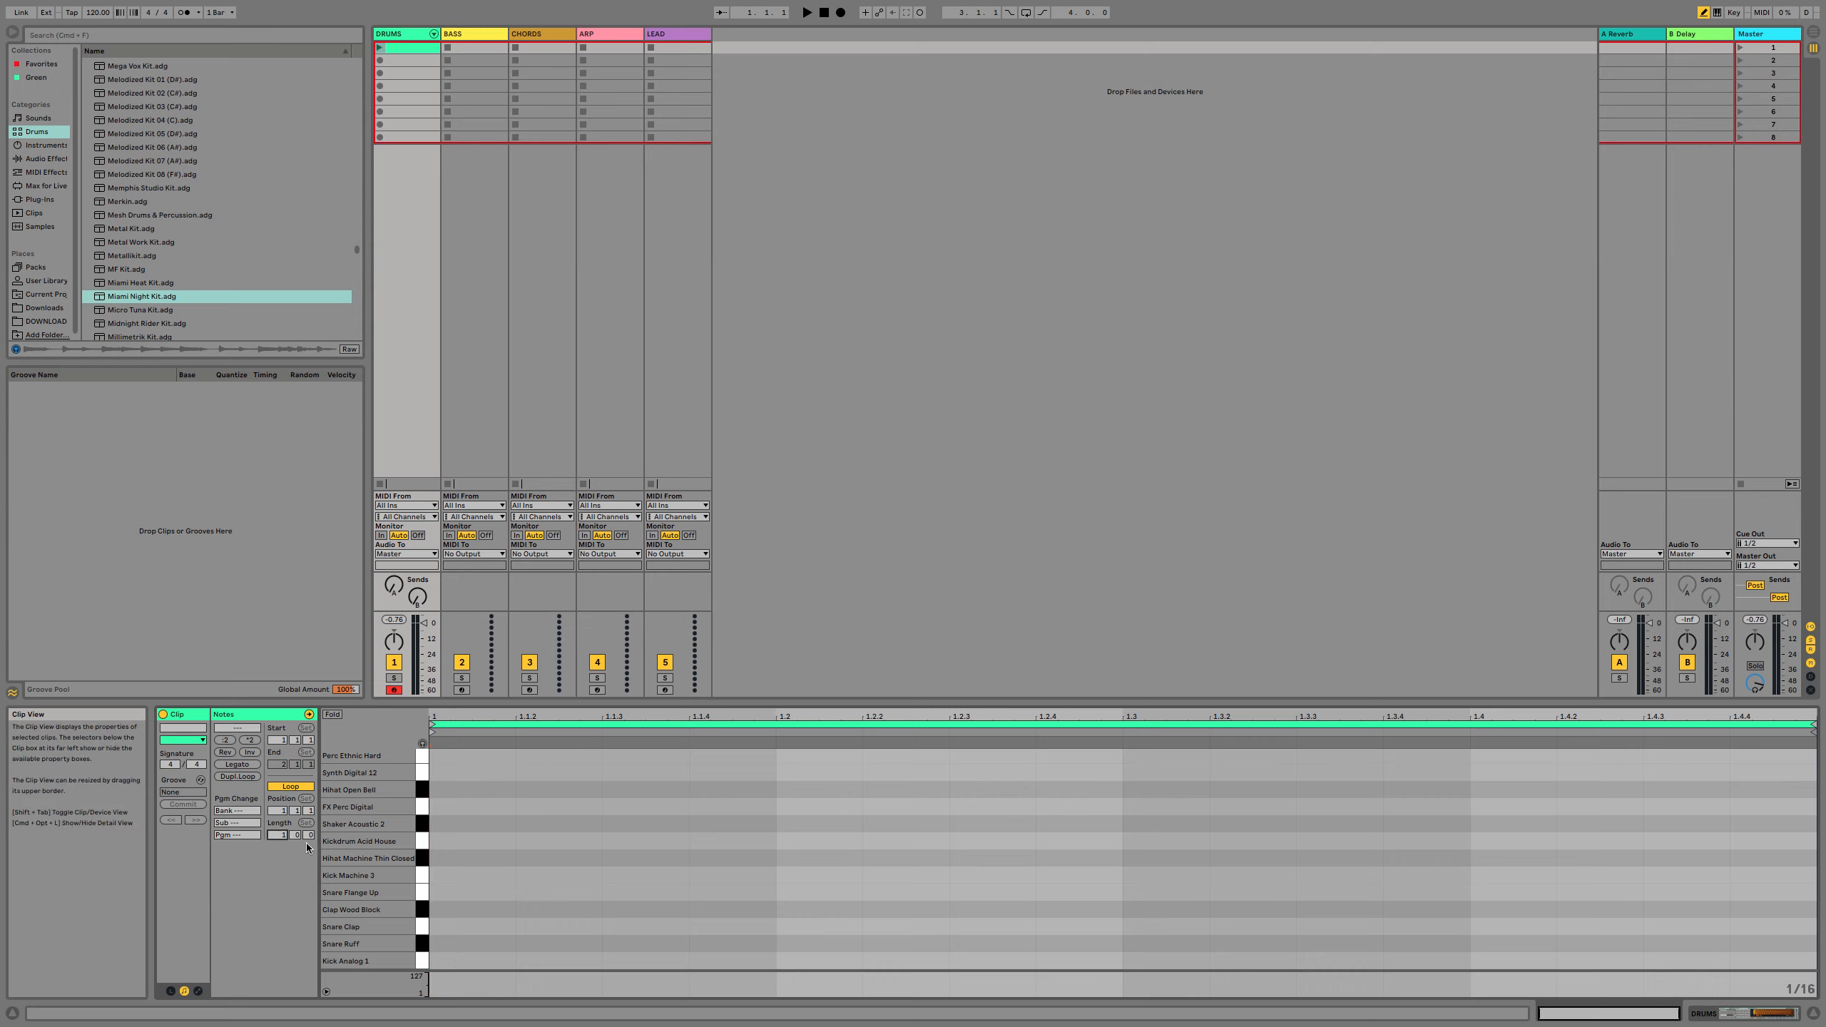
{"action": "left_click_drag", "start_coordinate": [280, 837], "coordinate": [280, 830]}
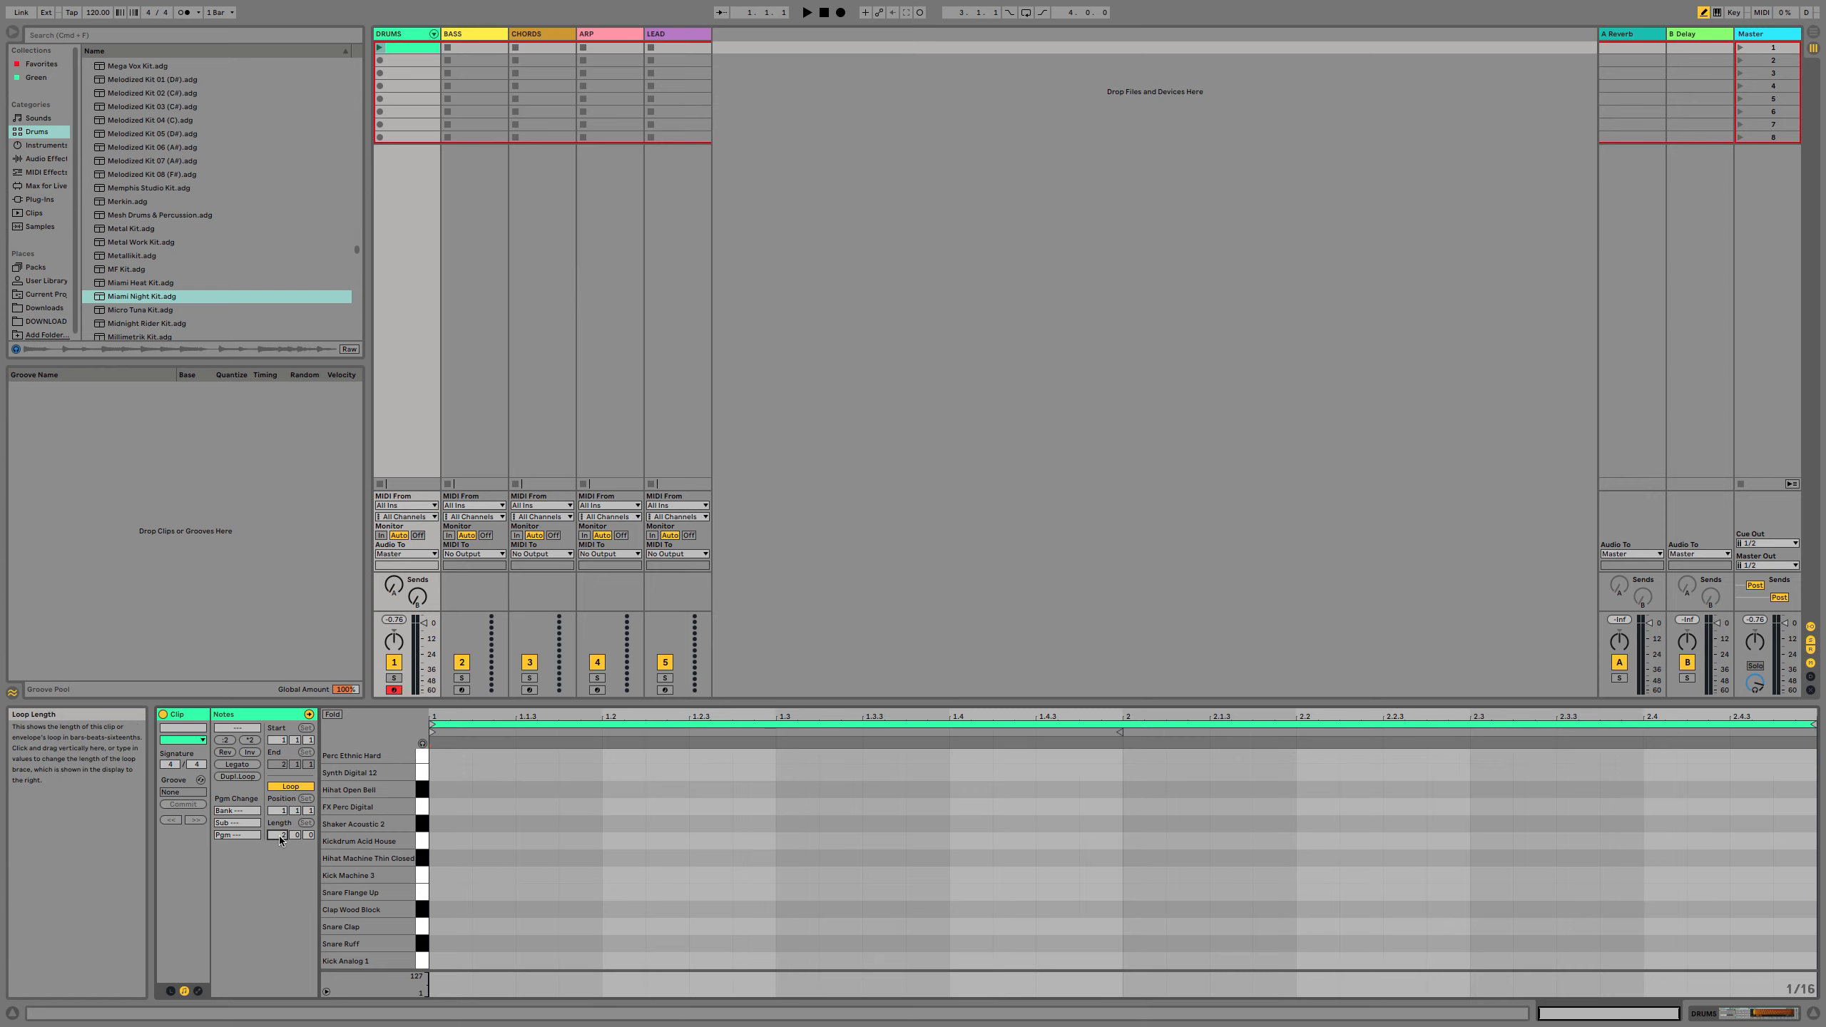
Draw bar 1 of the drum clip: Kick Analog 1 on beats 1 and 3, Snare Ruff on 2 and 4, Snare Clap on 4.
{"action": "left_click", "coordinate": [446, 961]}
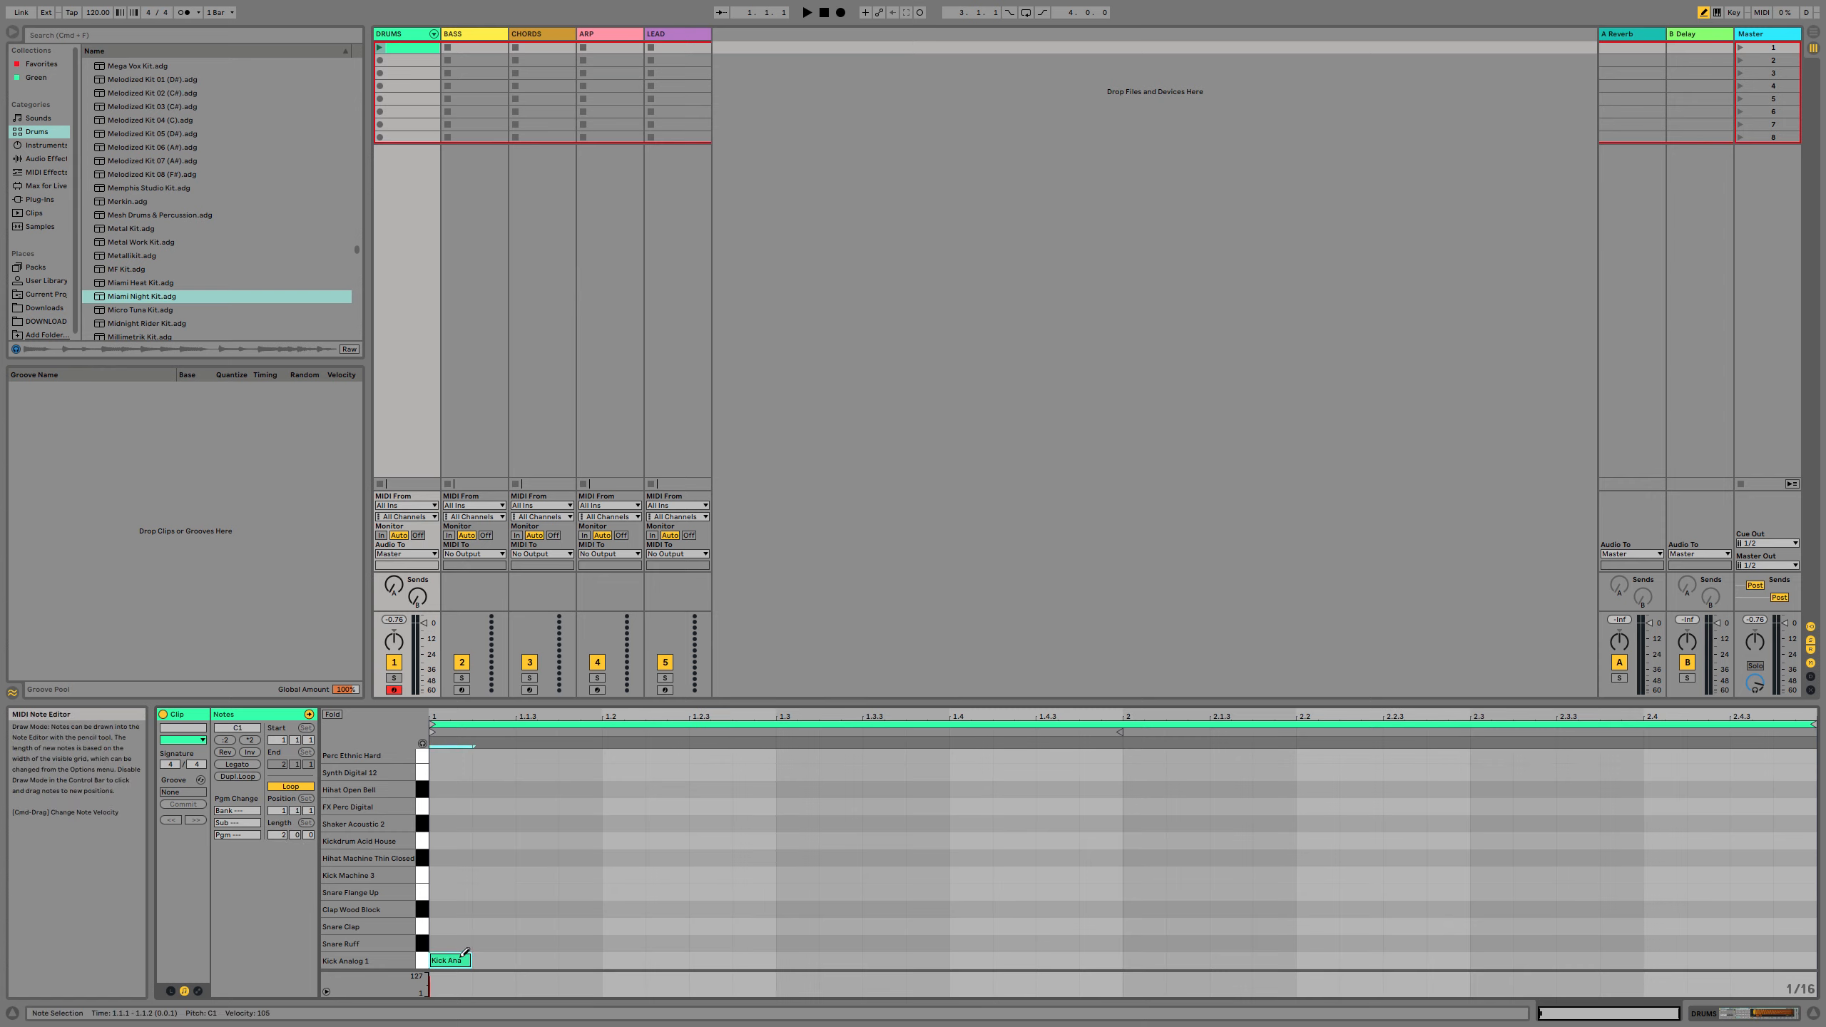
{"action": "left_click", "coordinate": [620, 944]}
{"action": "left_click", "coordinate": [795, 961]}
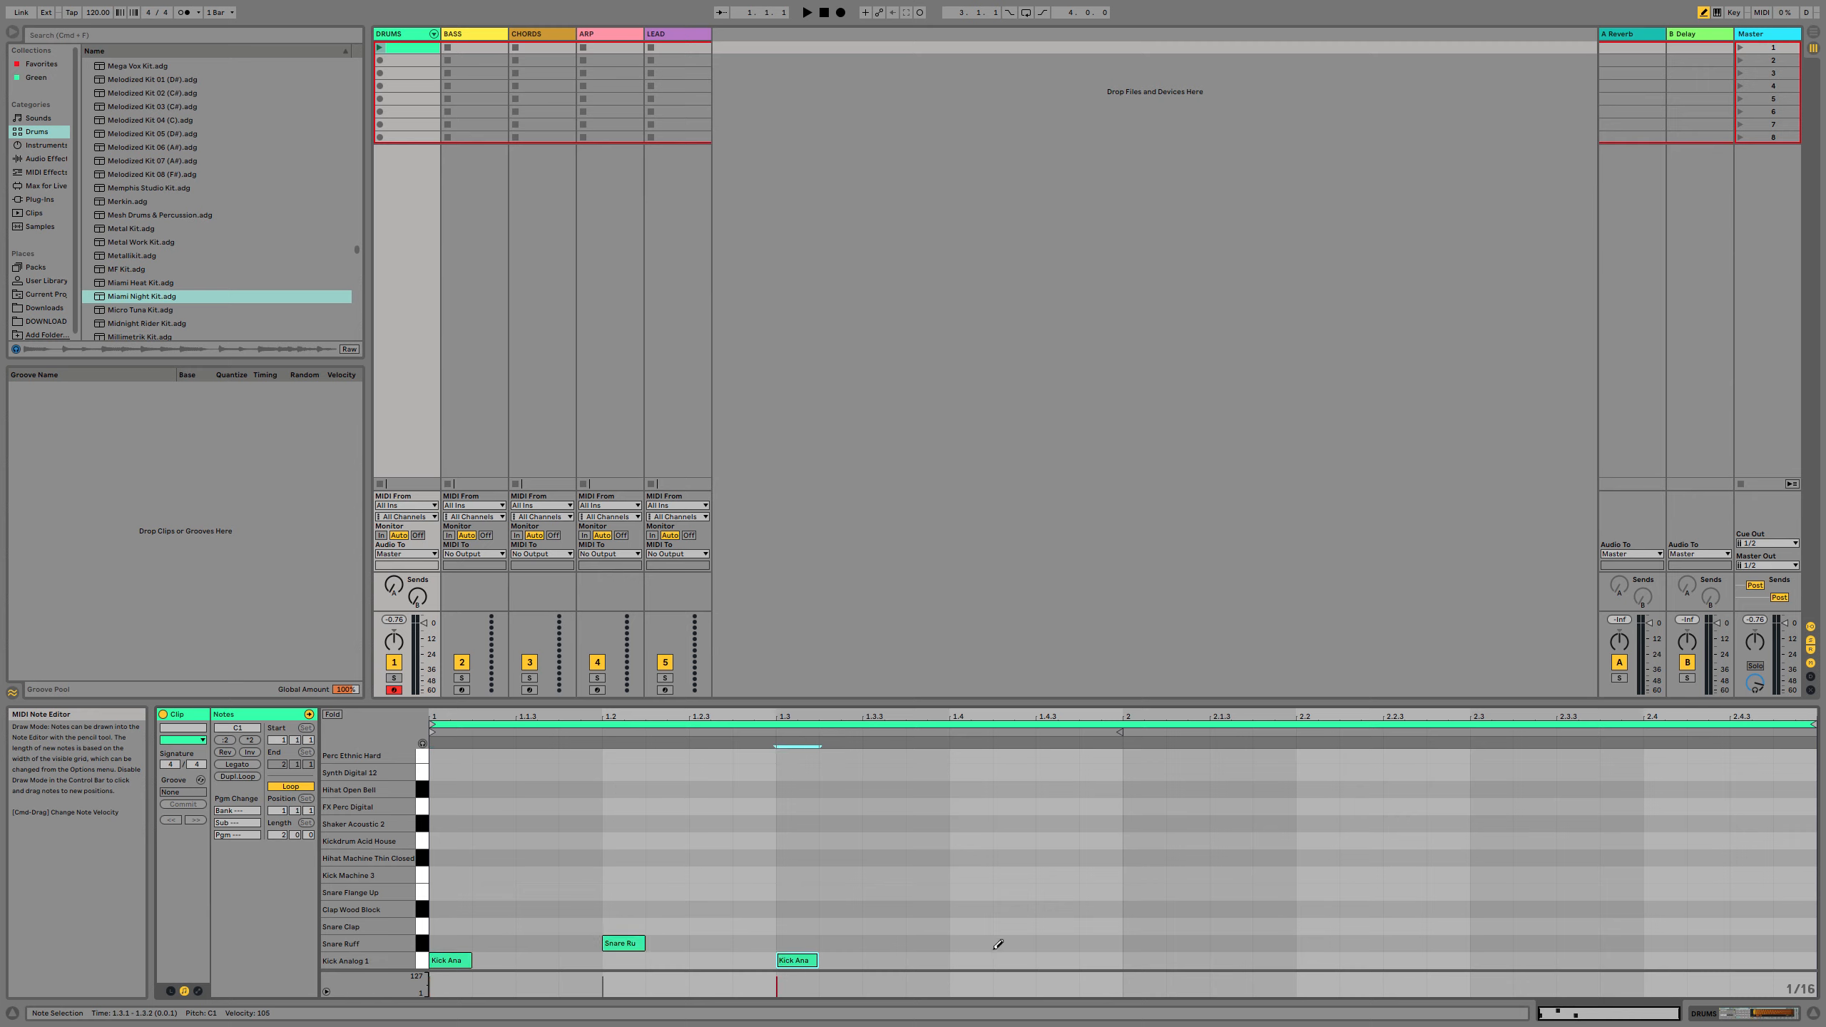
{"action": "left_click", "coordinate": [971, 943]}
{"action": "left_click", "coordinate": [971, 927]}
Repeat the pattern in bar 2: Kick Analog 1 on beats 1 and 3, Snare Ruff on 2 and 4, Snare Clap on 4.
{"action": "left_click", "coordinate": [1143, 960]}
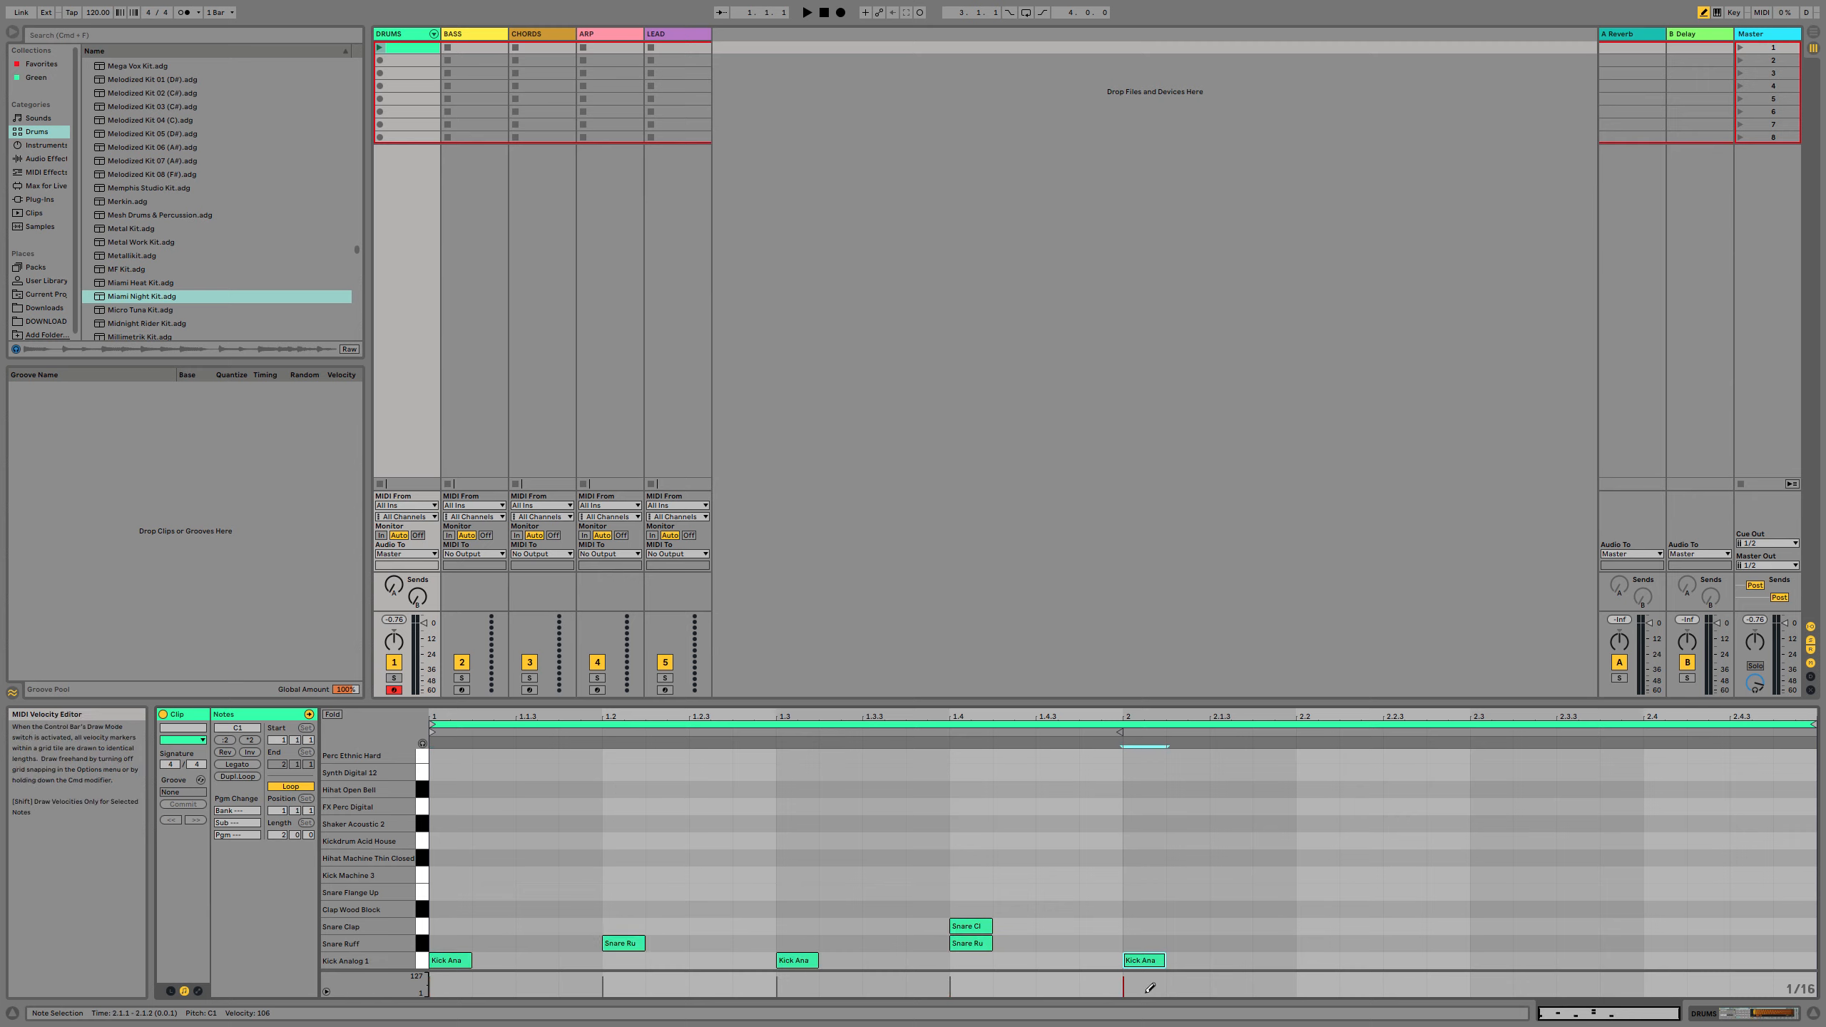
{"action": "left_click", "coordinate": [1316, 943]}
{"action": "left_click", "coordinate": [1499, 960]}
{"action": "left_click", "coordinate": [1654, 943]}
{"action": "left_click", "coordinate": [1654, 943]}
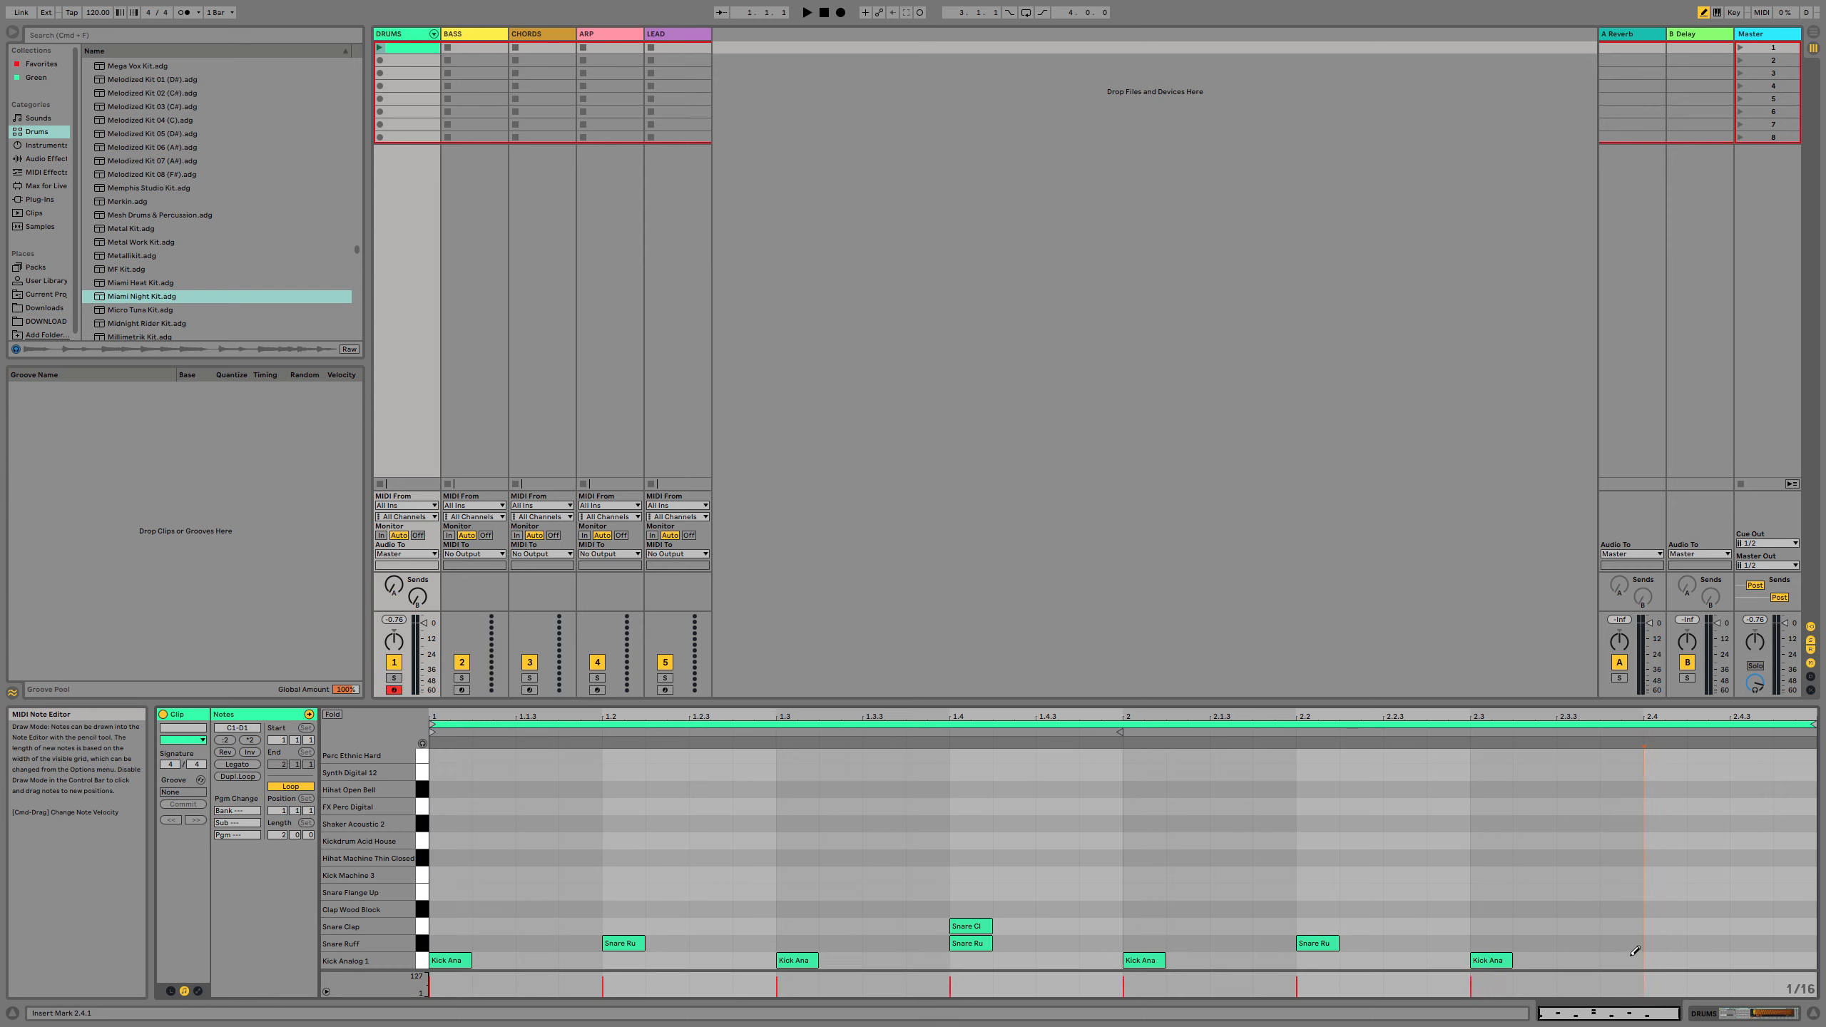
{"action": "left_click", "coordinate": [1654, 927]}
{"action": "left_click", "coordinate": [1654, 943]}
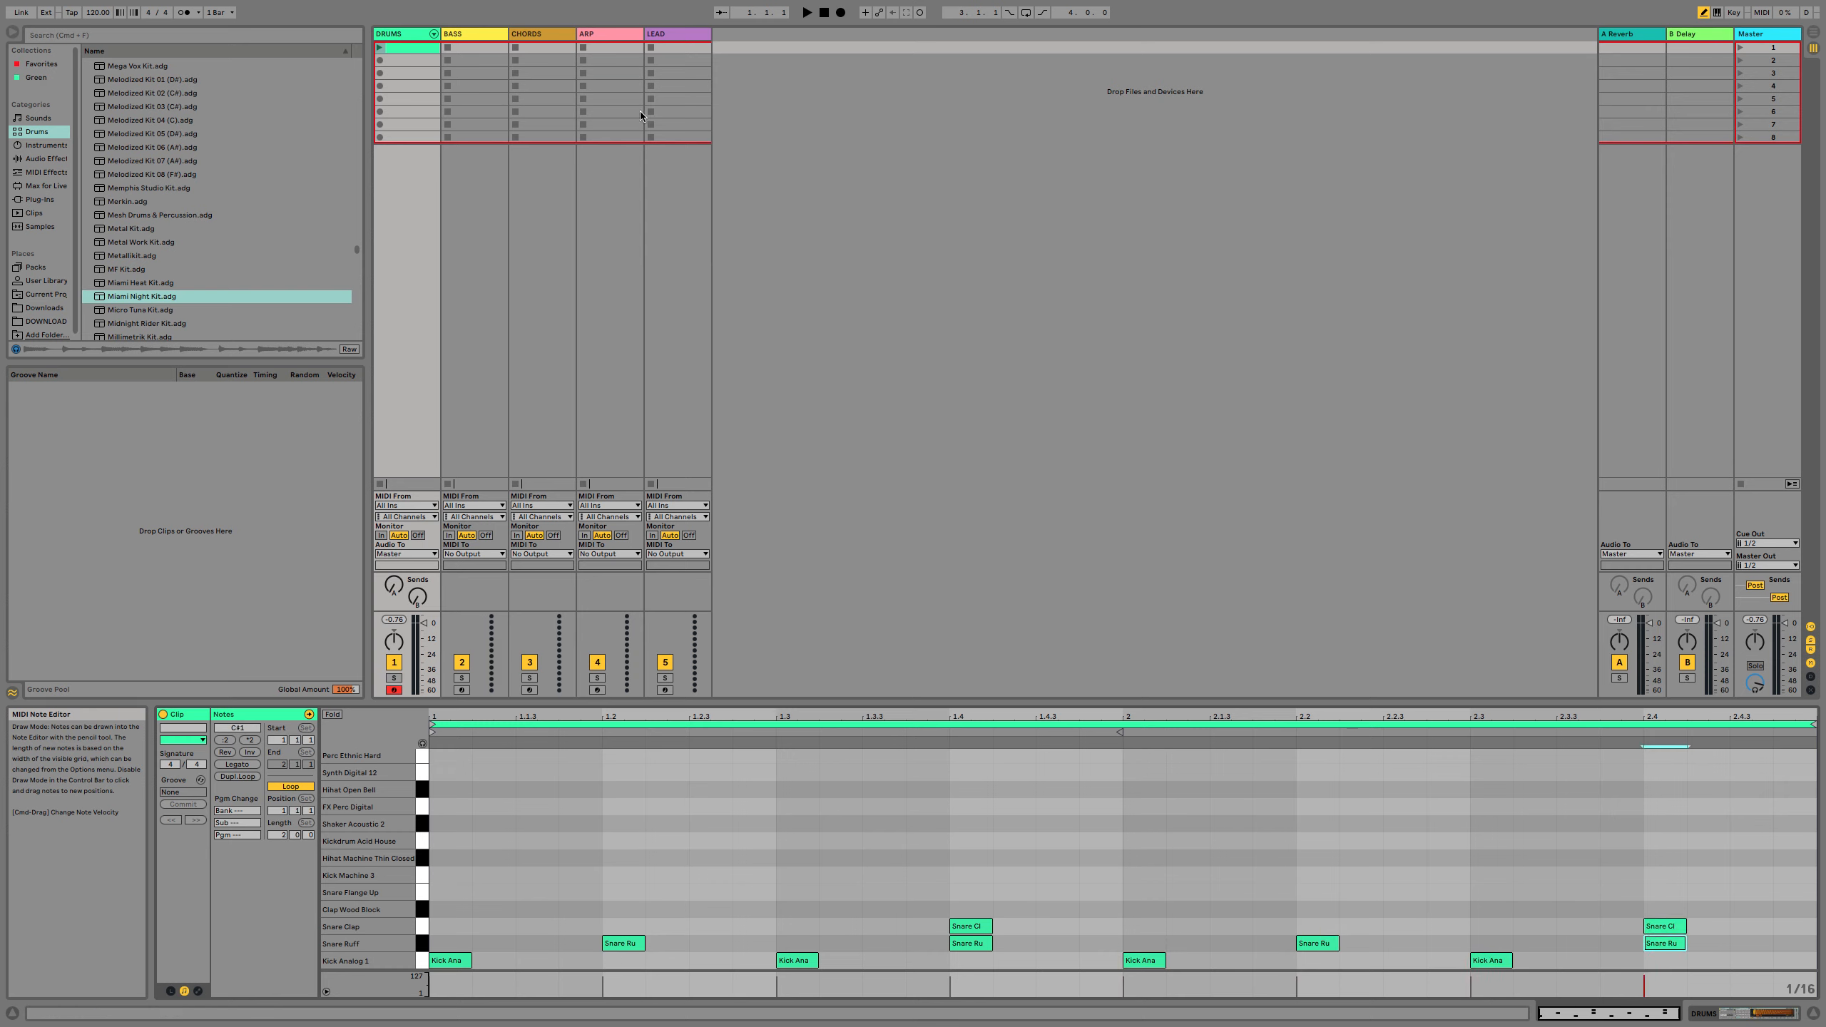
Play the drum clip and delete the Snare Clap notes on beat 4 of both bars.
{"action": "left_click", "coordinate": [381, 48]}
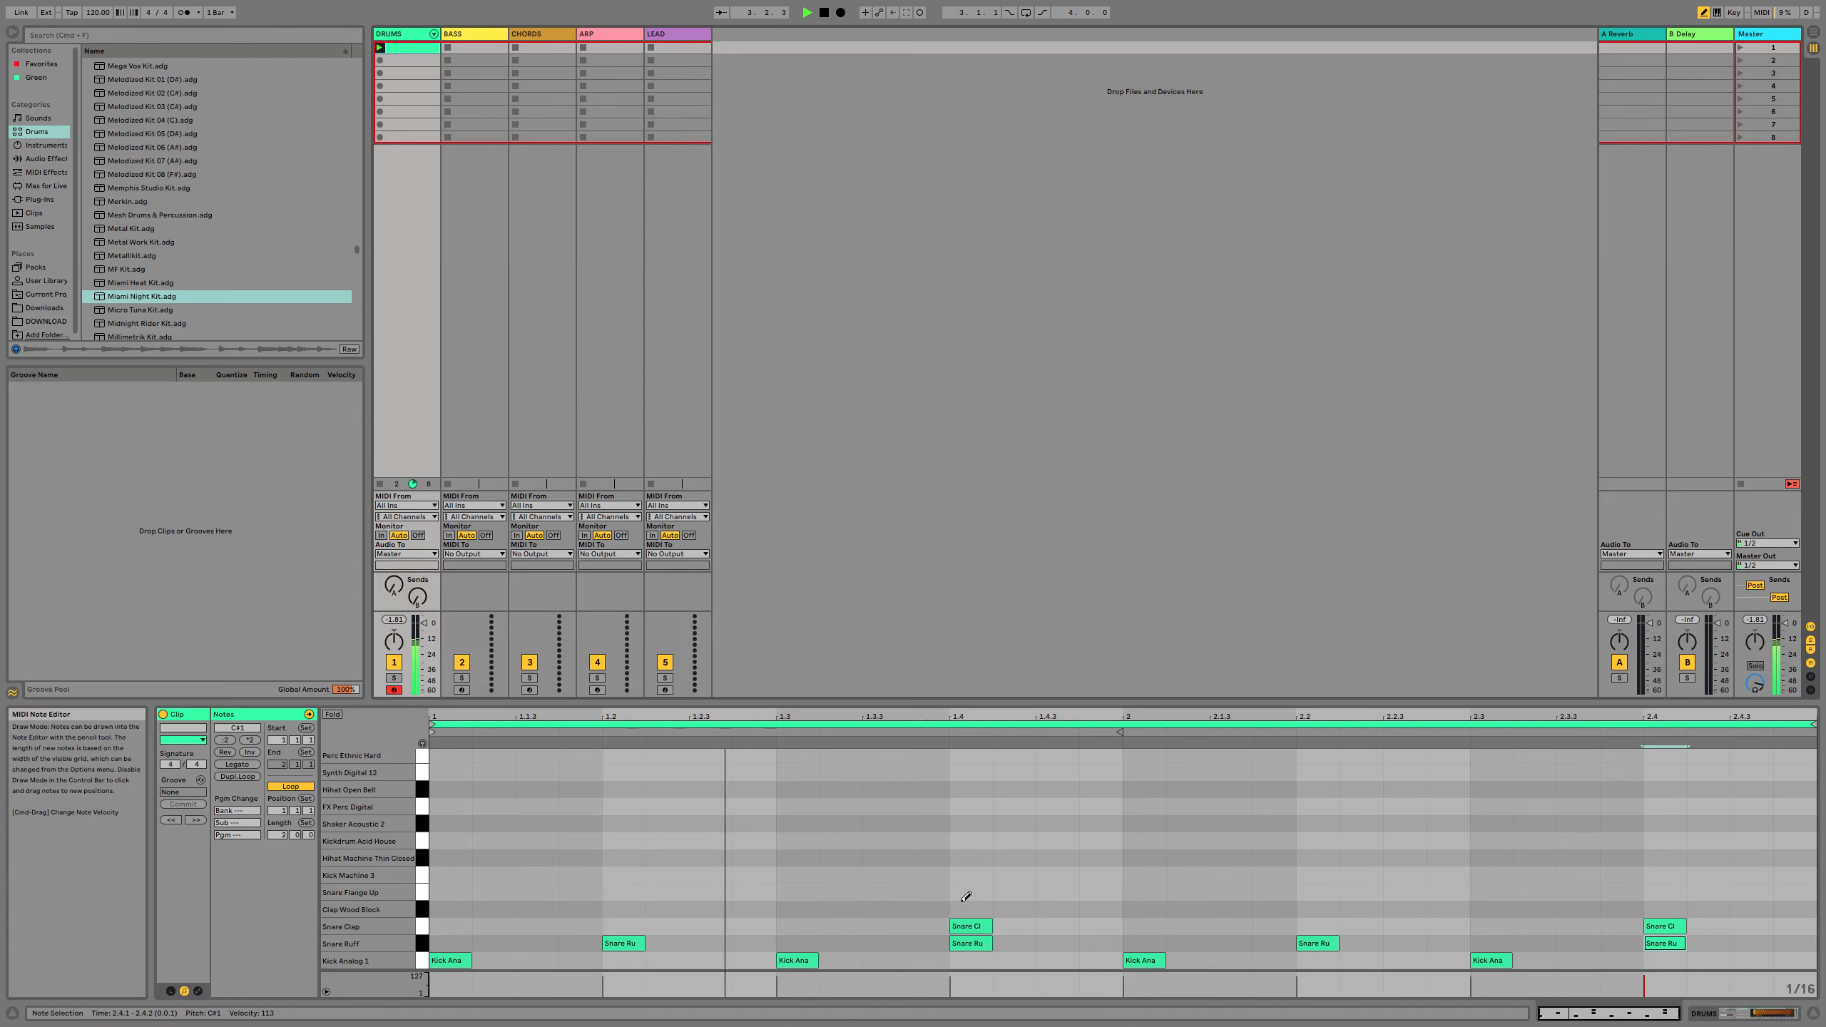
{"action": "left_click", "coordinate": [984, 927]}
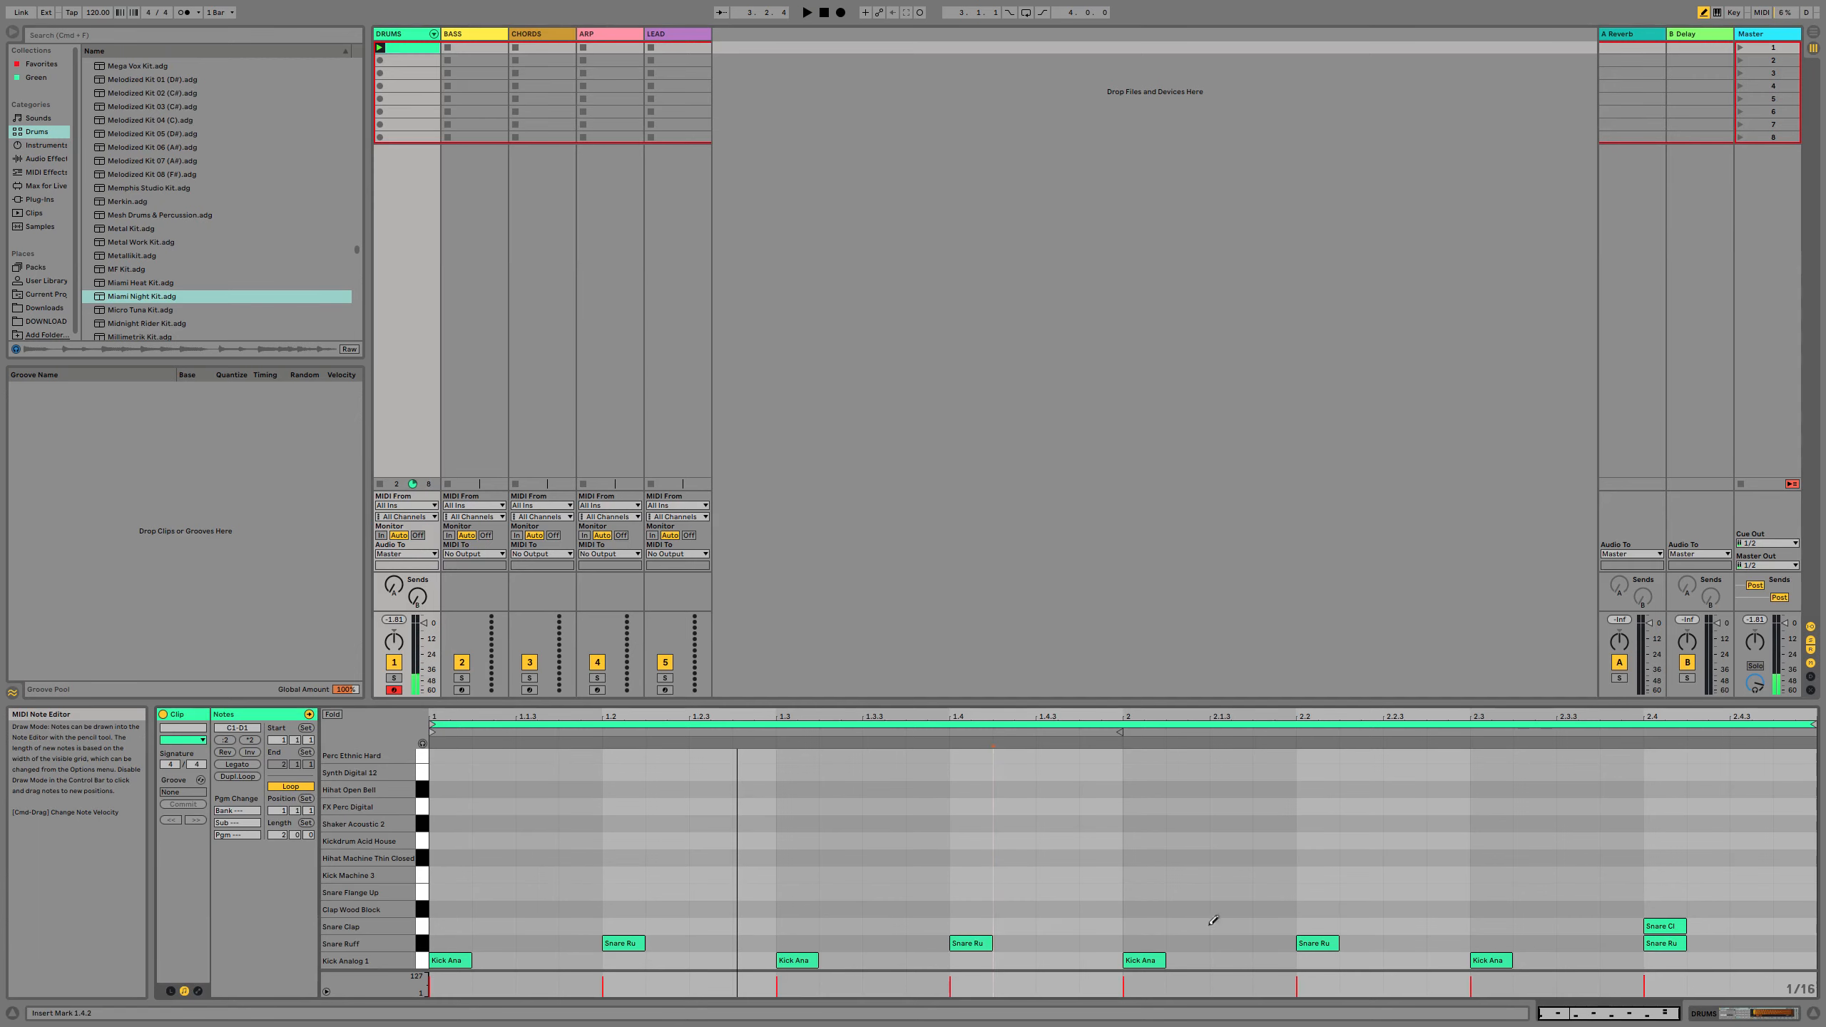
{"action": "left_click", "coordinate": [1693, 928]}
{"action": "left_click", "coordinate": [1671, 928]}
{"action": "left_click", "coordinate": [1699, 926]}
Add Snare Flange Up notes at 1.1.3 and 2.1.3 and play the clip.
{"action": "left_click", "coordinate": [528, 891]}
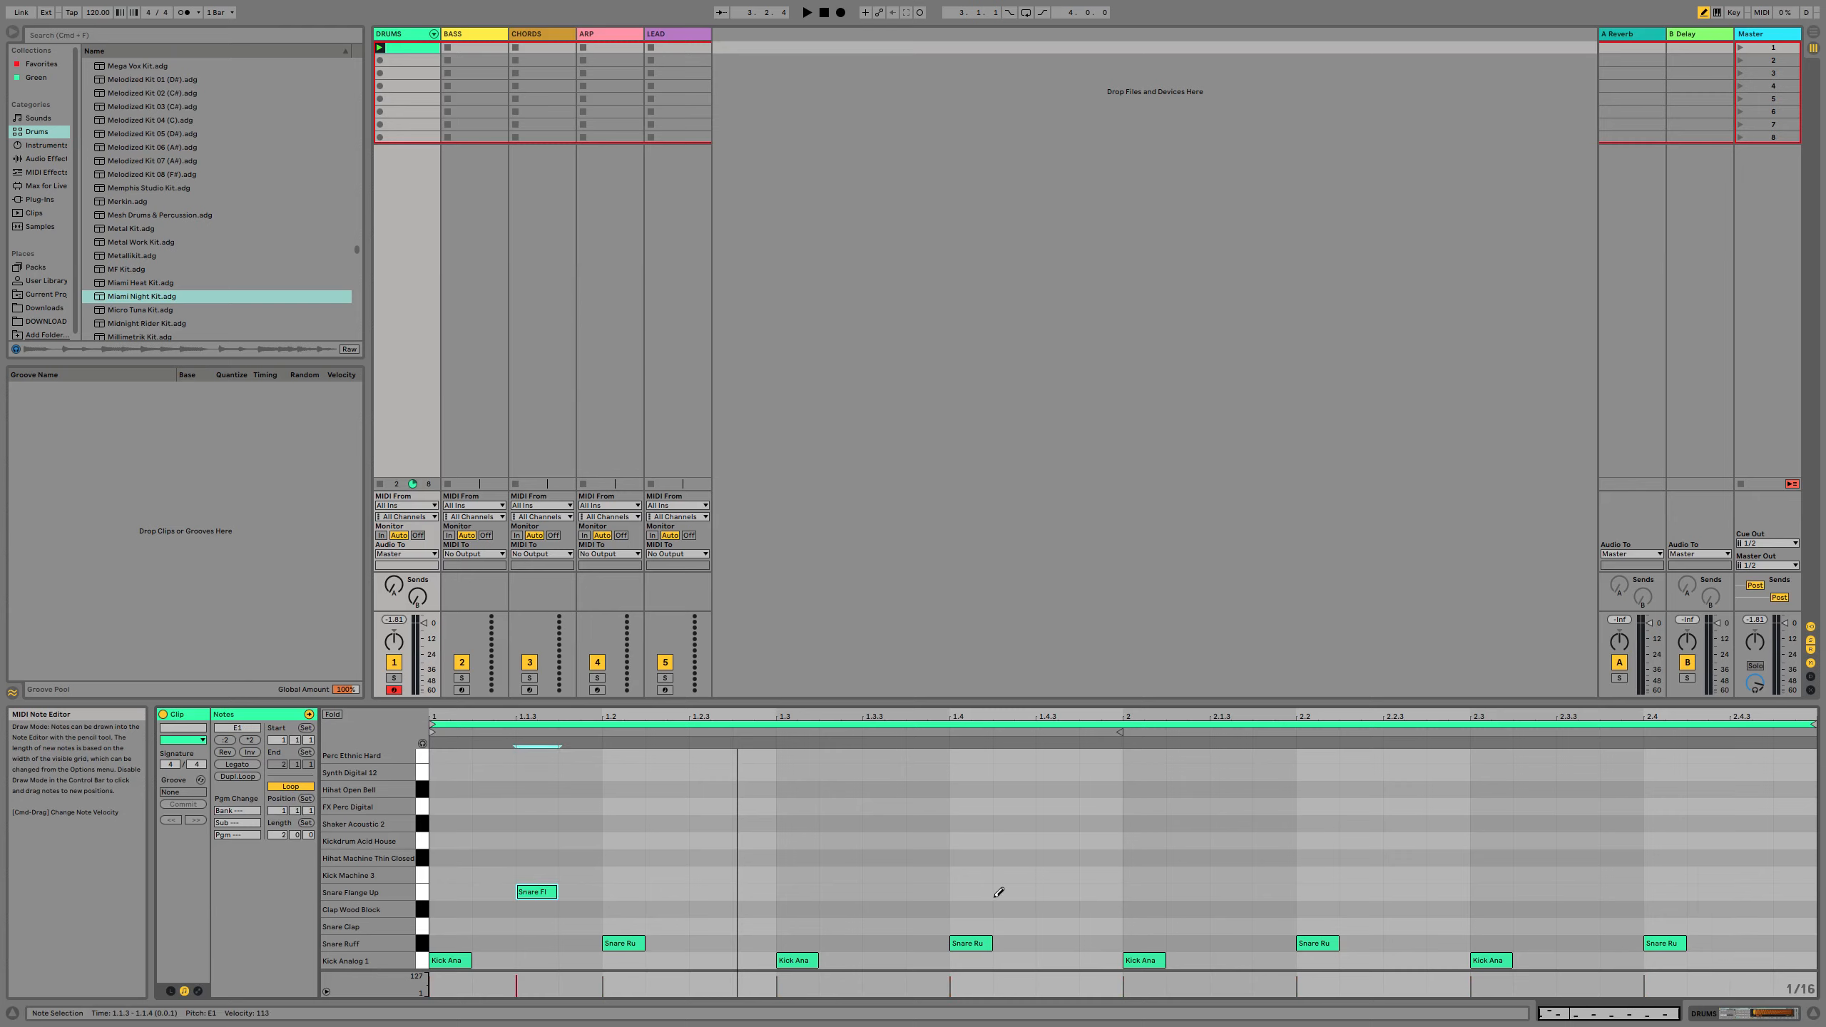
{"action": "left_click", "coordinate": [1223, 890]}
{"action": "key", "text": "space"}
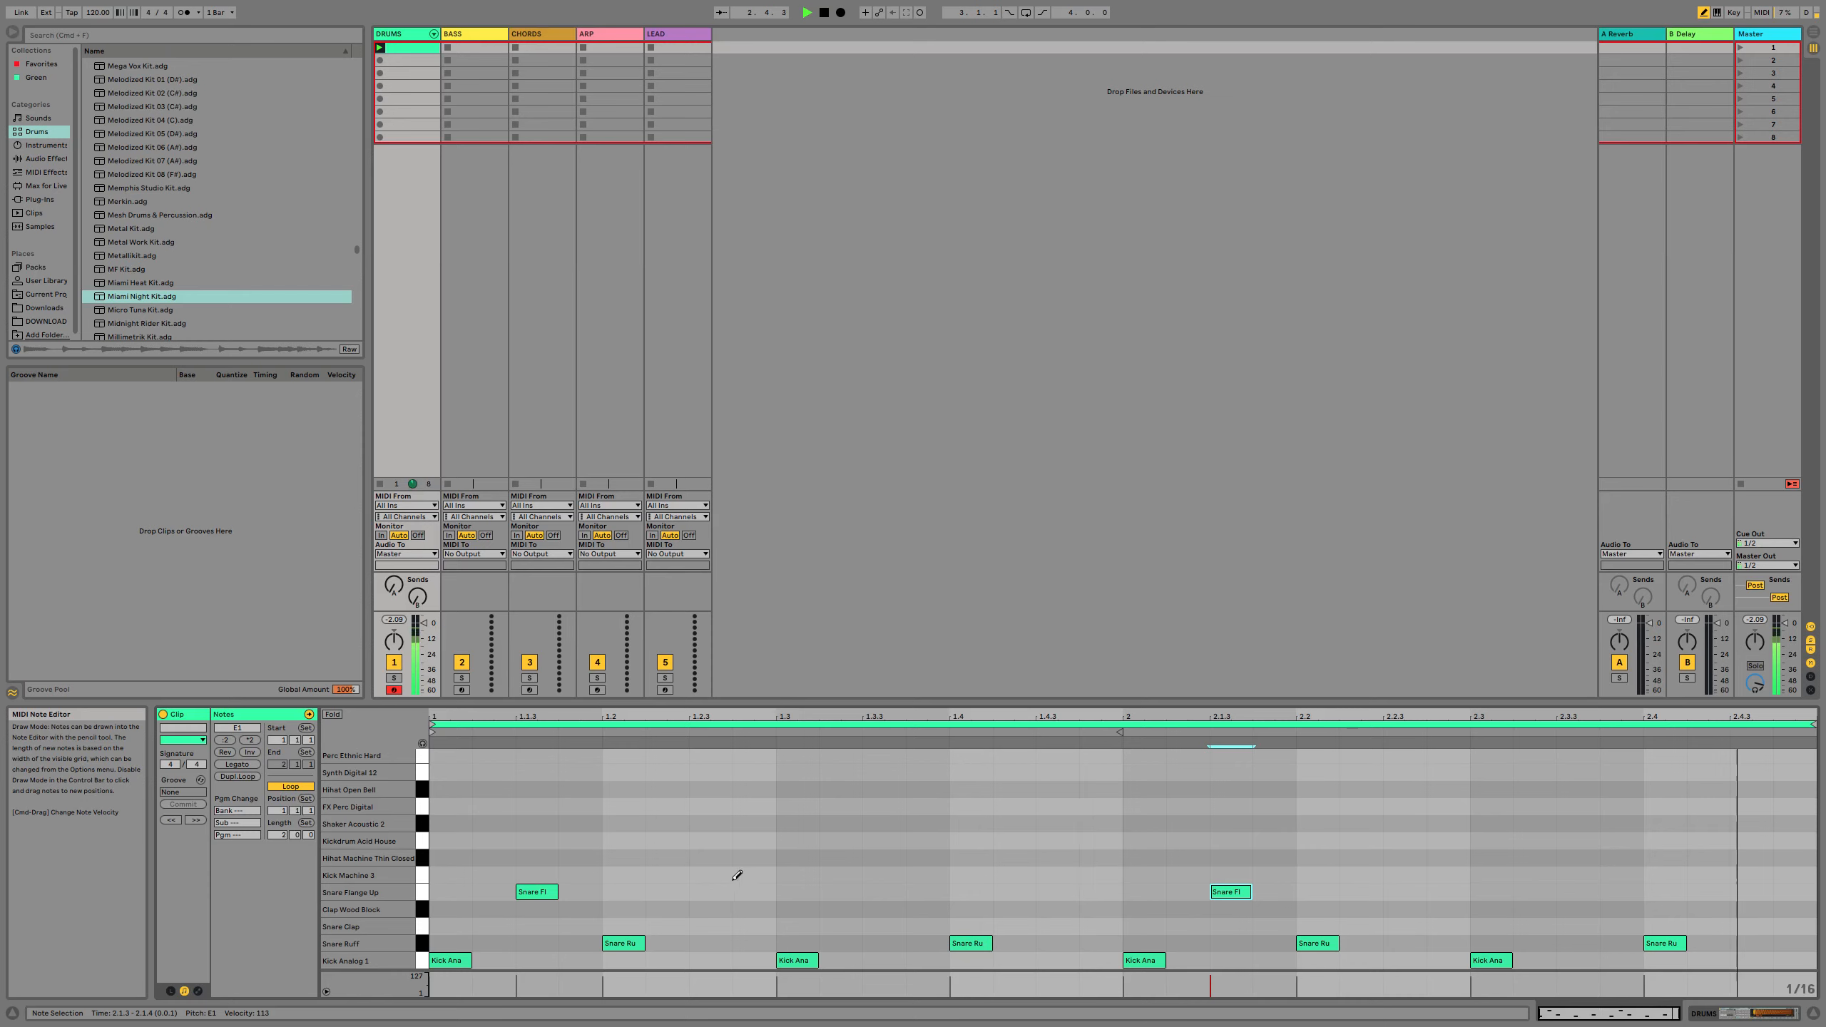
Draw Hihat Machine Thin Closed notes in bar 1 at 1.1.3, 1.2, 1.2.3 and 1.3.3.
{"action": "left_click", "coordinate": [791, 858]}
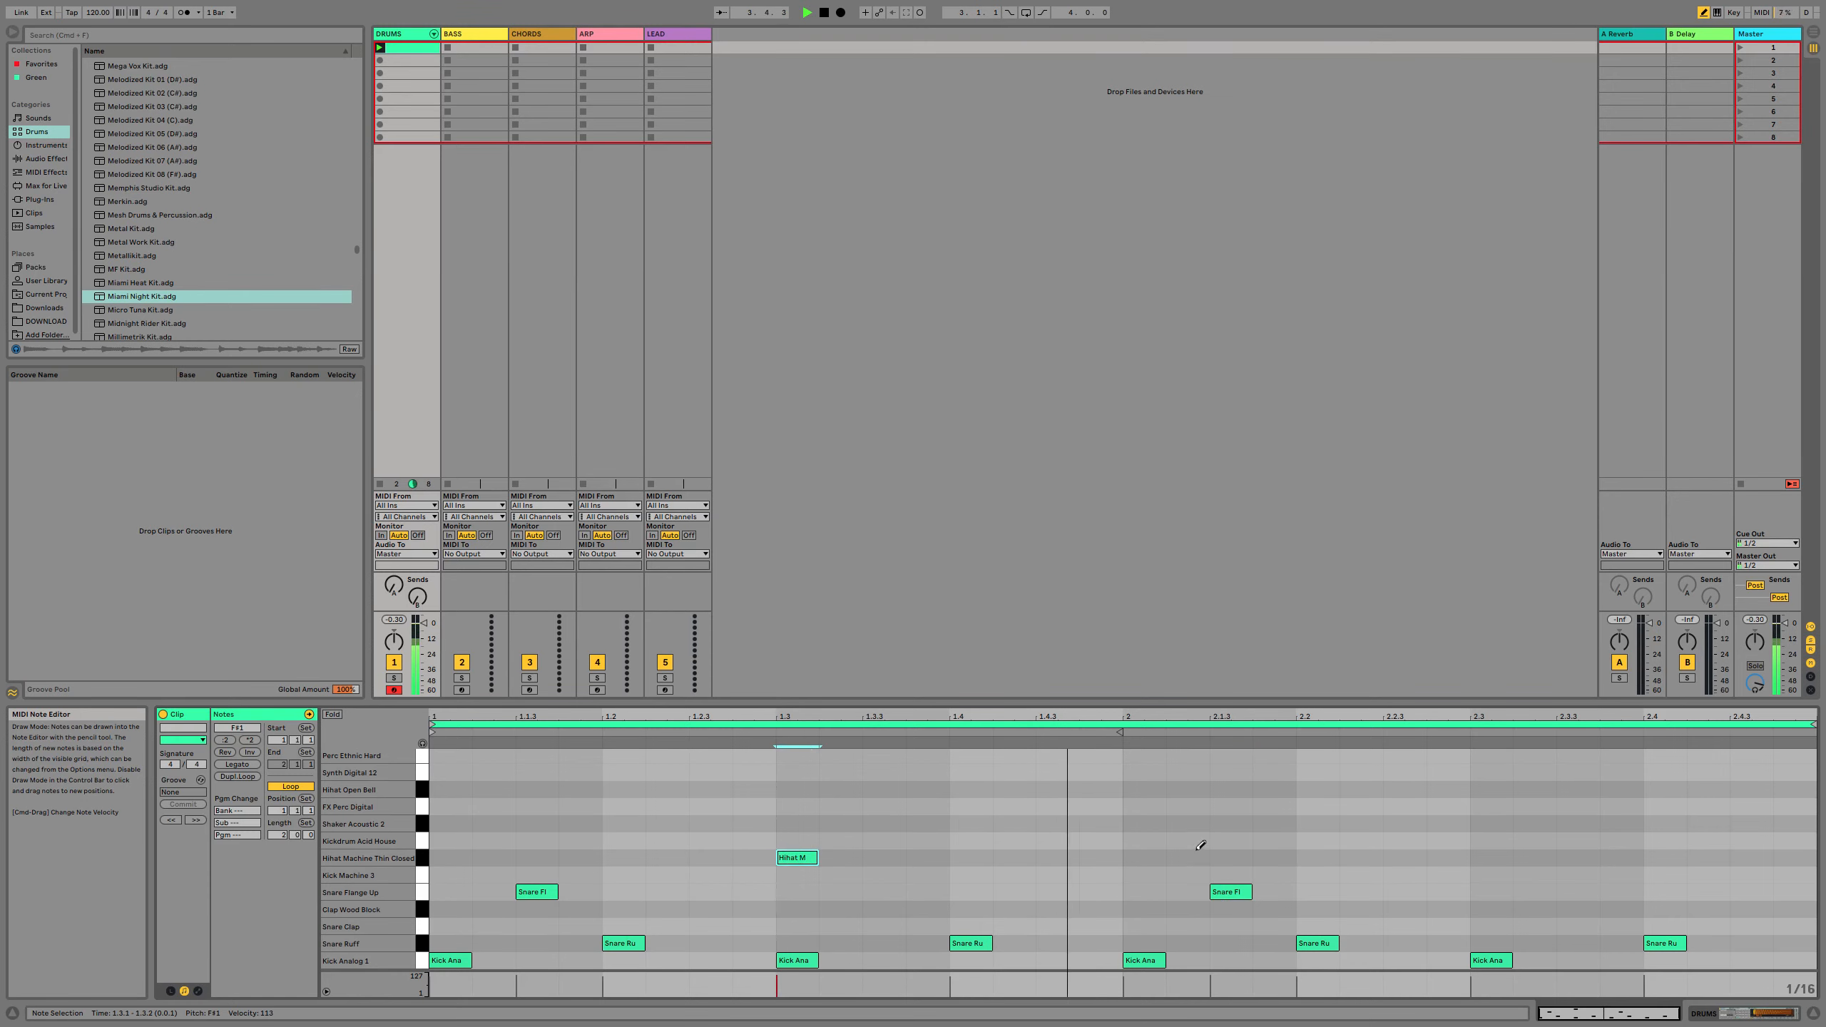
{"action": "left_click", "coordinate": [799, 857]}
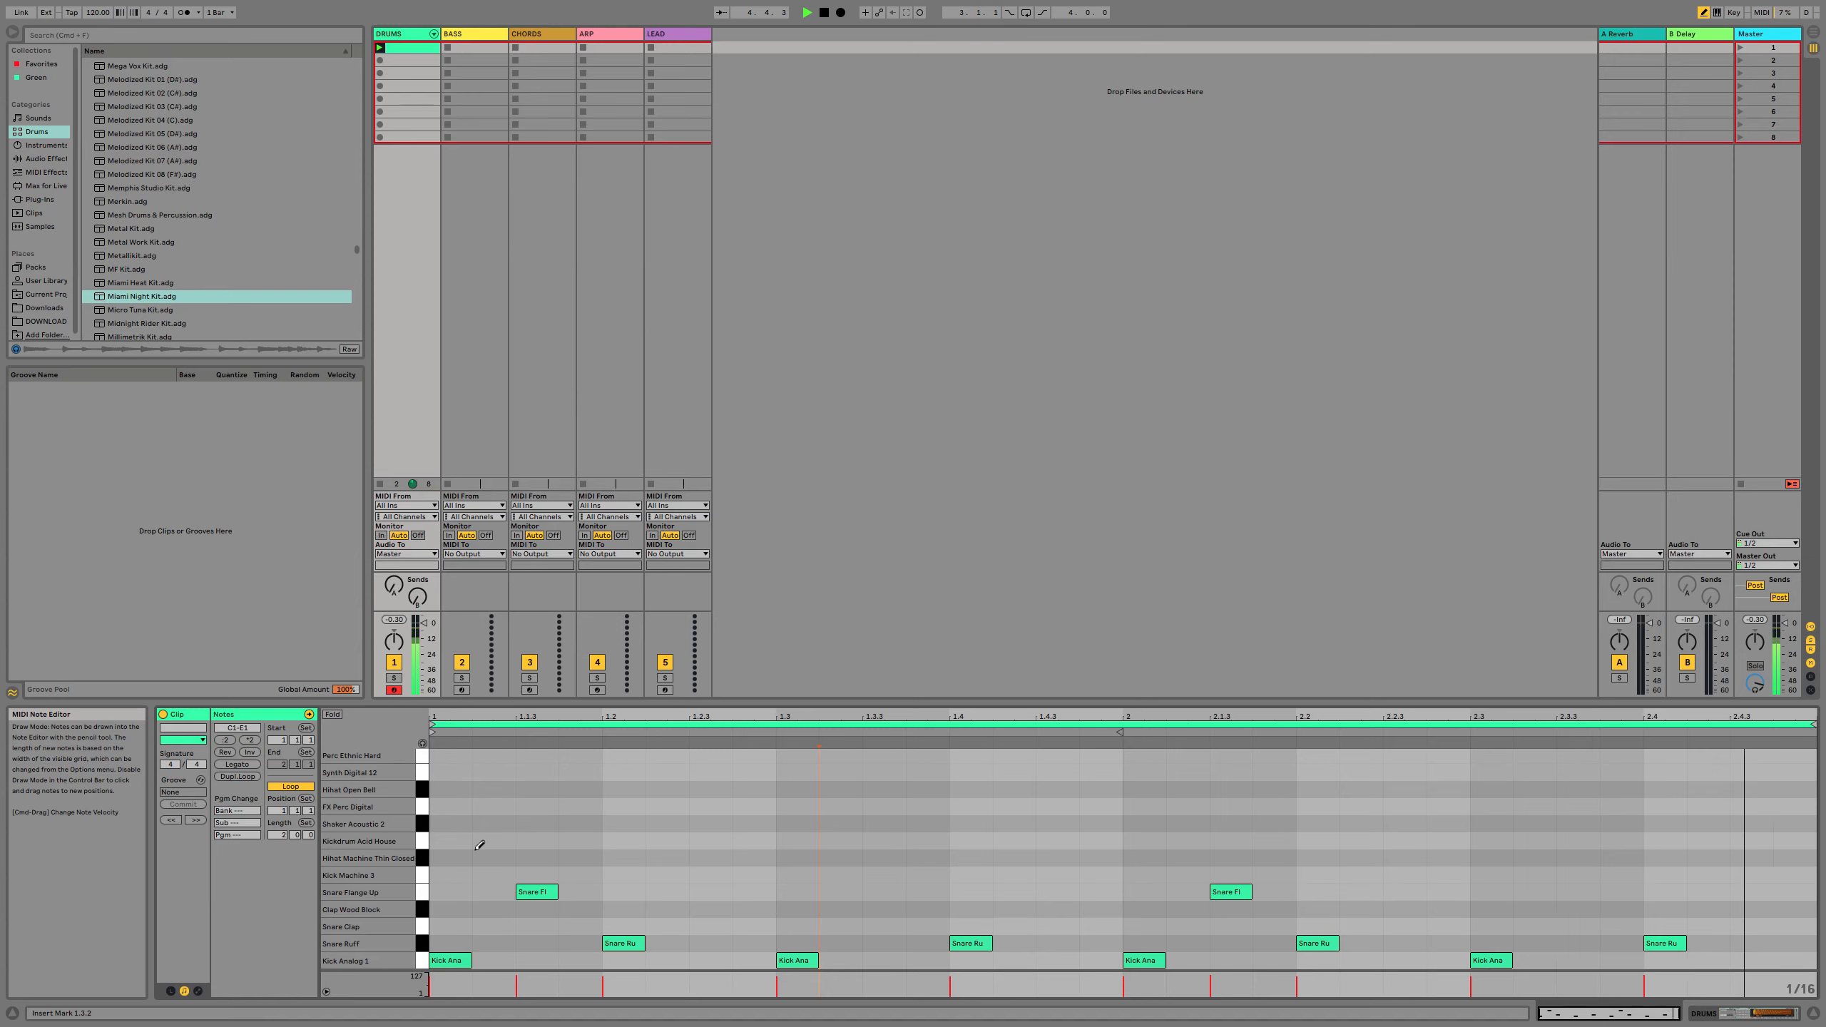
{"action": "left_click", "coordinate": [528, 858]}
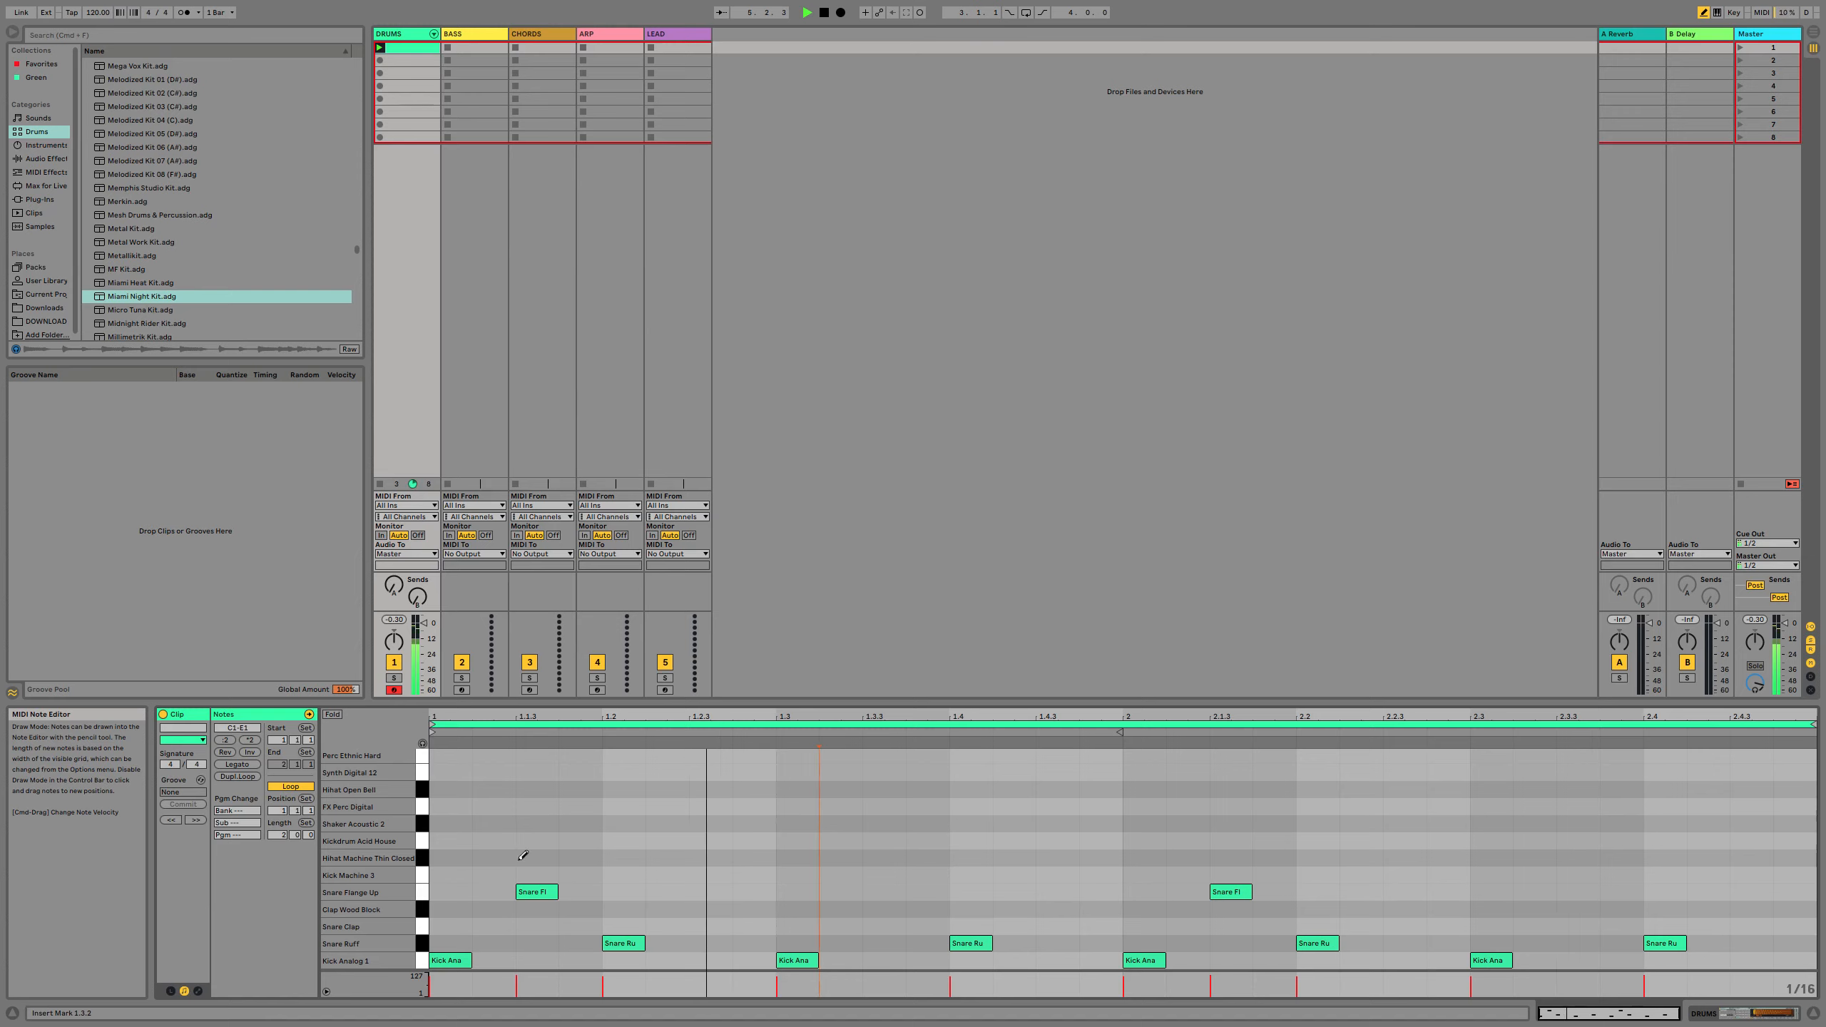
{"action": "left_click", "coordinate": [623, 858]}
{"action": "left_click", "coordinate": [711, 858]}
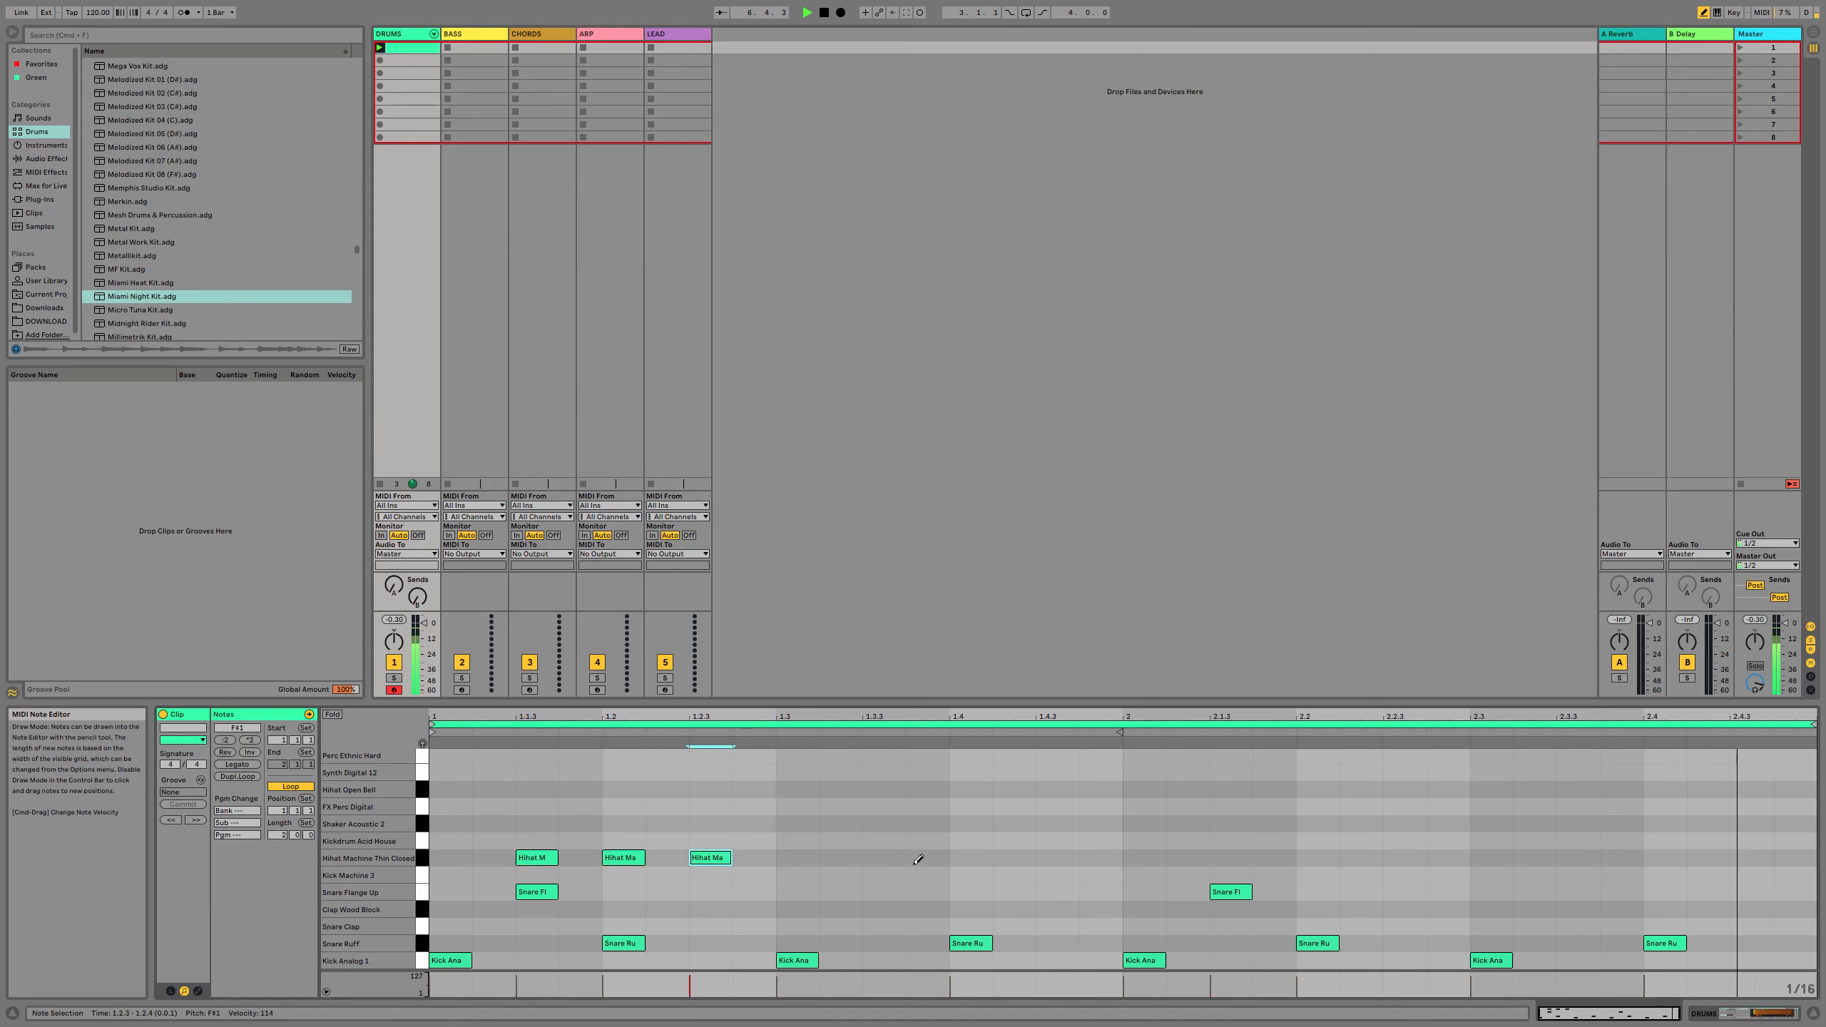
{"action": "left_click", "coordinate": [885, 858]}
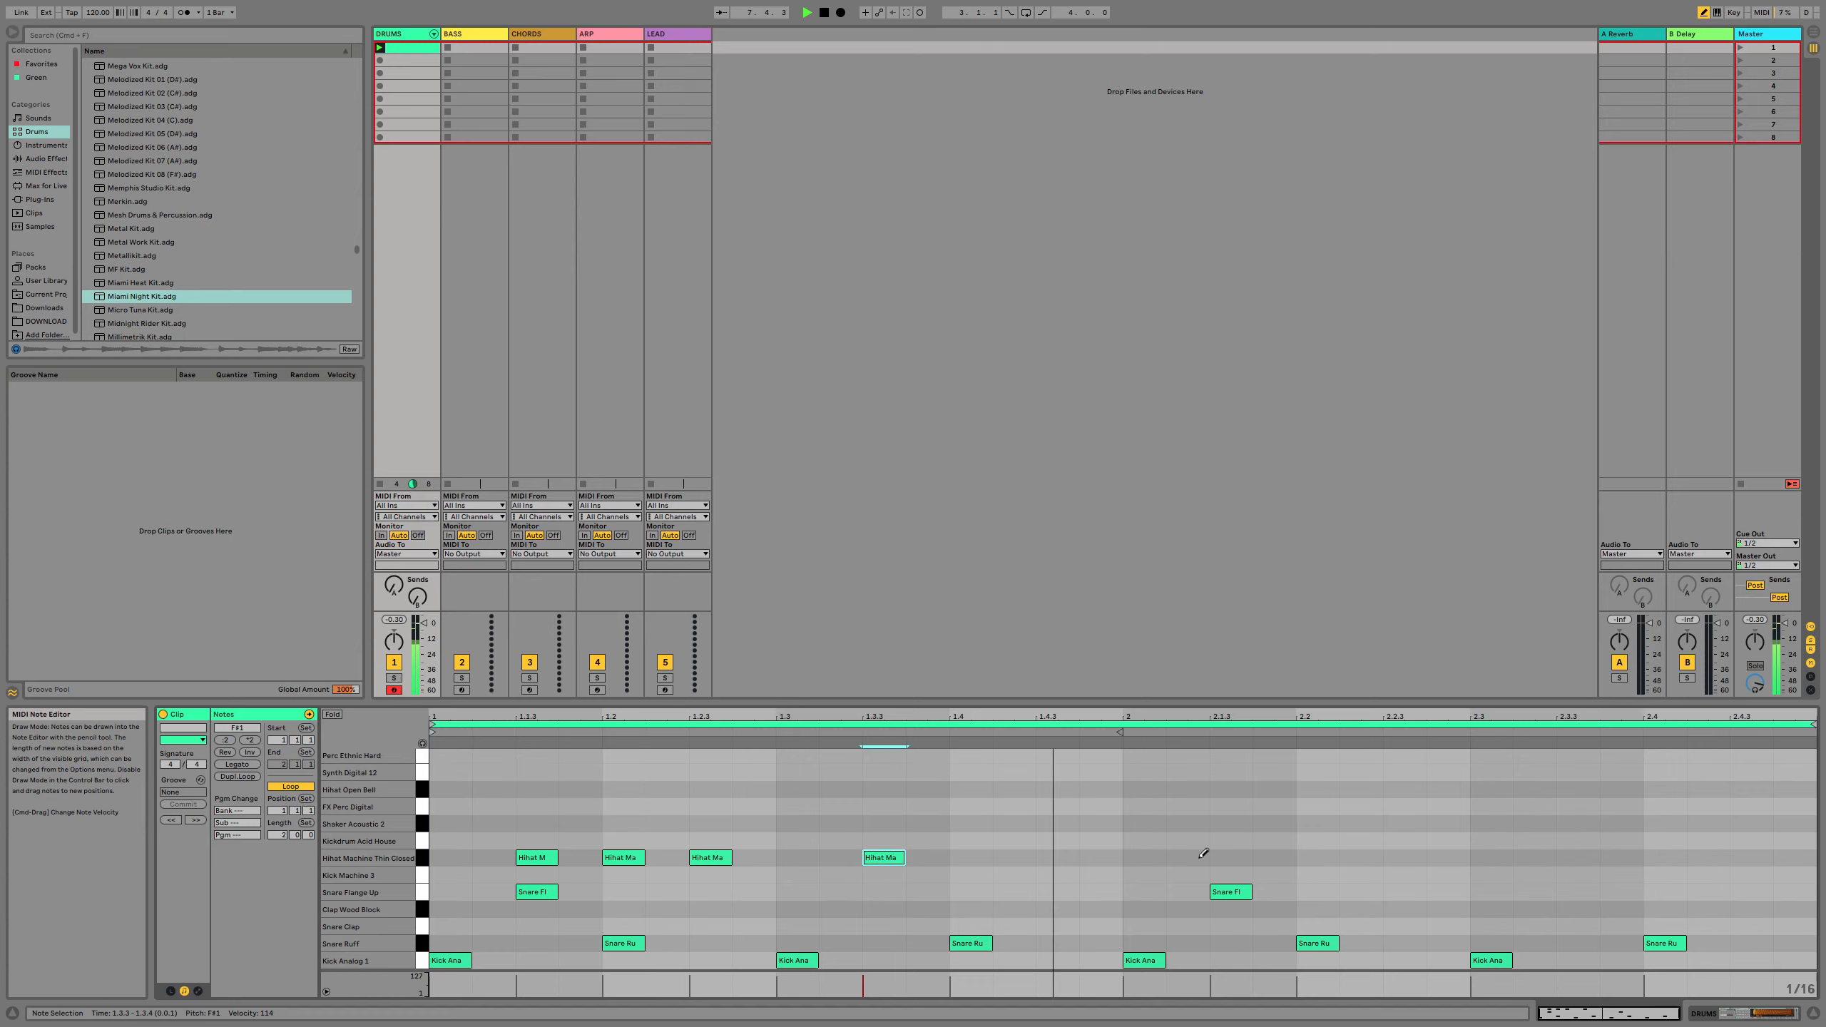
Draw Hihat Machine Thin Closed notes in bar 2 at 2.1.3, 2.2, 2.2.3 and 2.4.
{"action": "left_click", "coordinate": [1231, 857]}
{"action": "left_click", "coordinate": [1318, 857]}
{"action": "left_click", "coordinate": [1407, 858]}
{"action": "left_click", "coordinate": [1578, 857]}
{"action": "left_click", "coordinate": [1577, 858]}
{"action": "left_click", "coordinate": [1655, 857]}
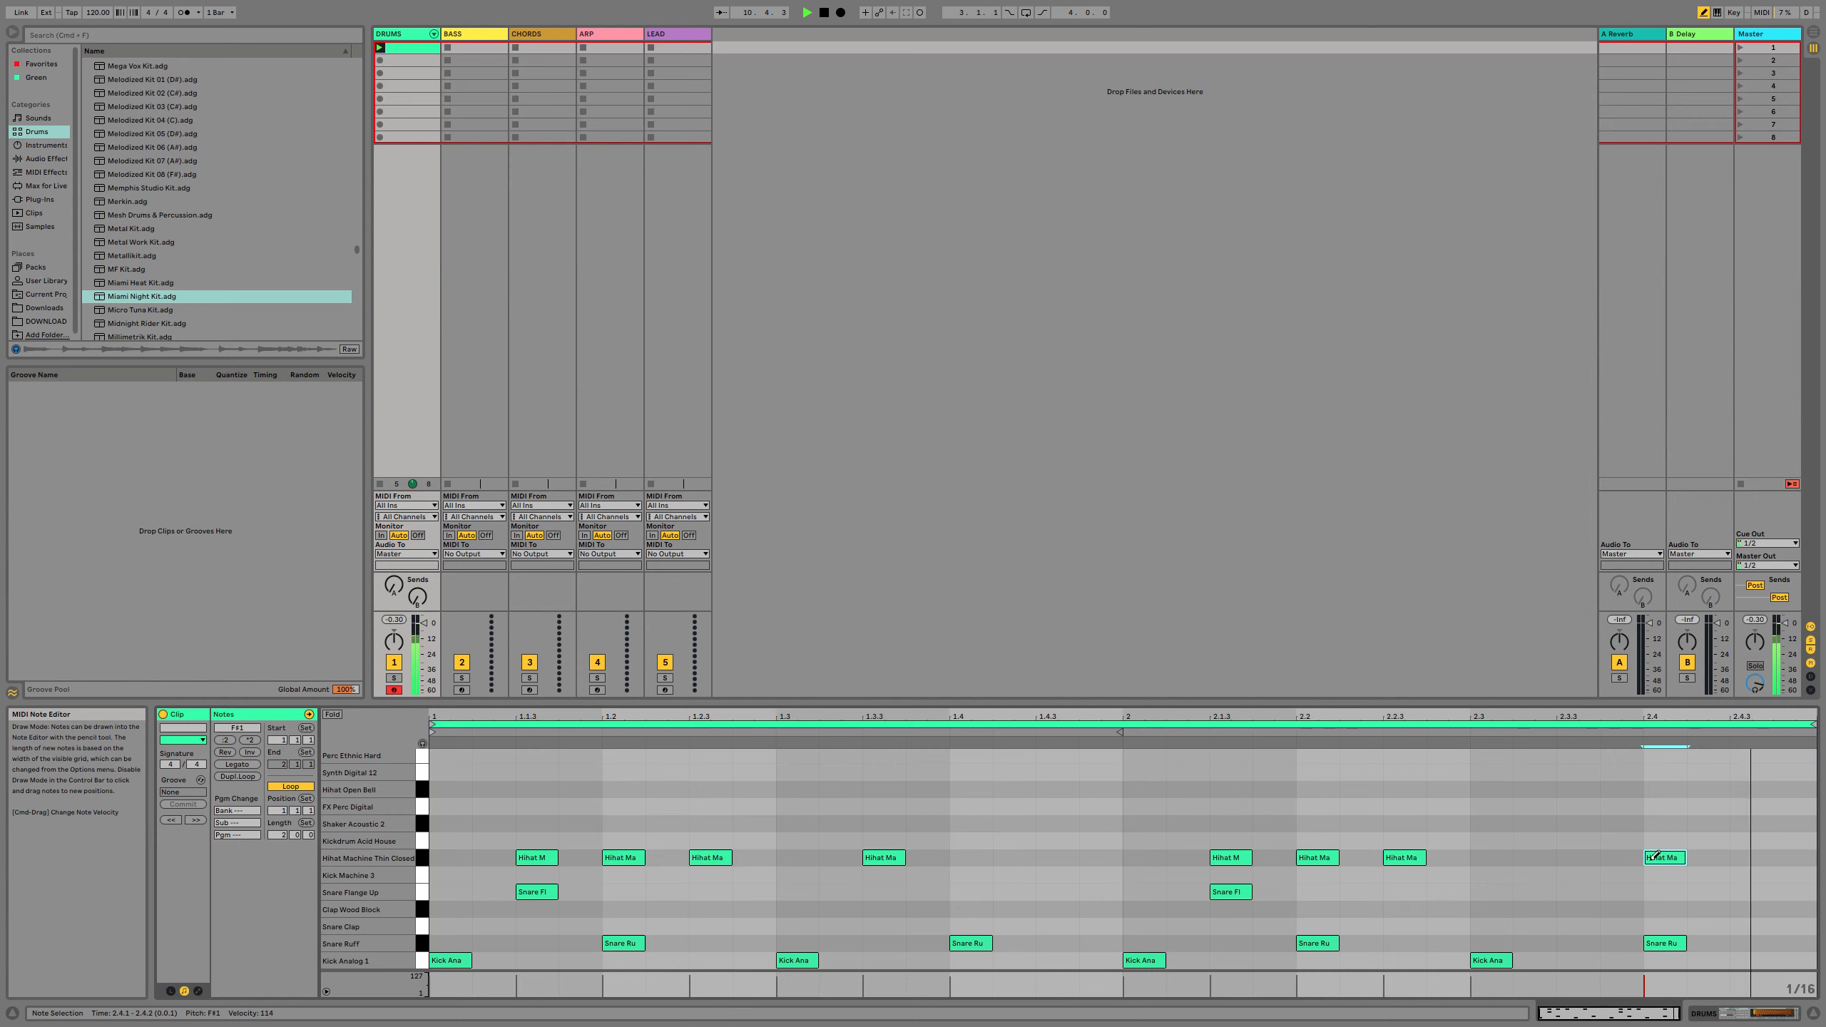
Add Hihat Open Bell notes at 1.1, 2.1 and 2.3.3, and stop playback.
{"action": "left_click", "coordinate": [443, 786]}
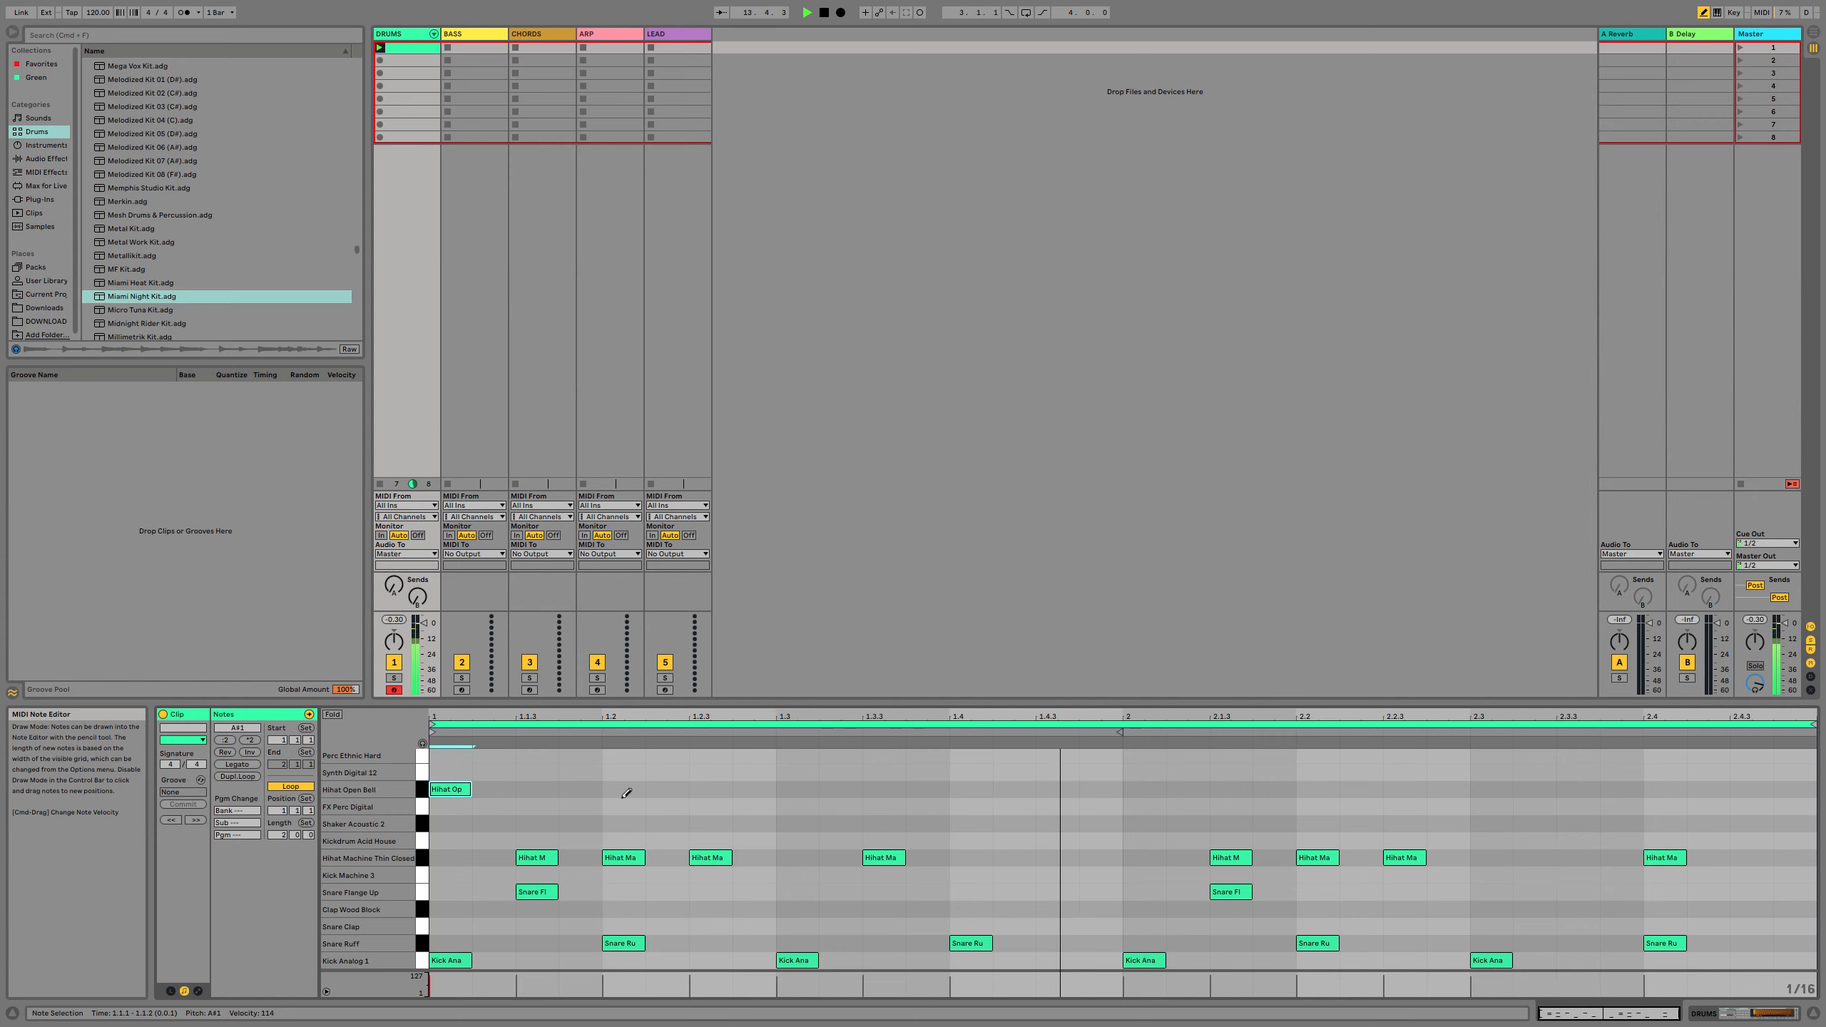
{"action": "left_click", "coordinate": [1145, 789]}
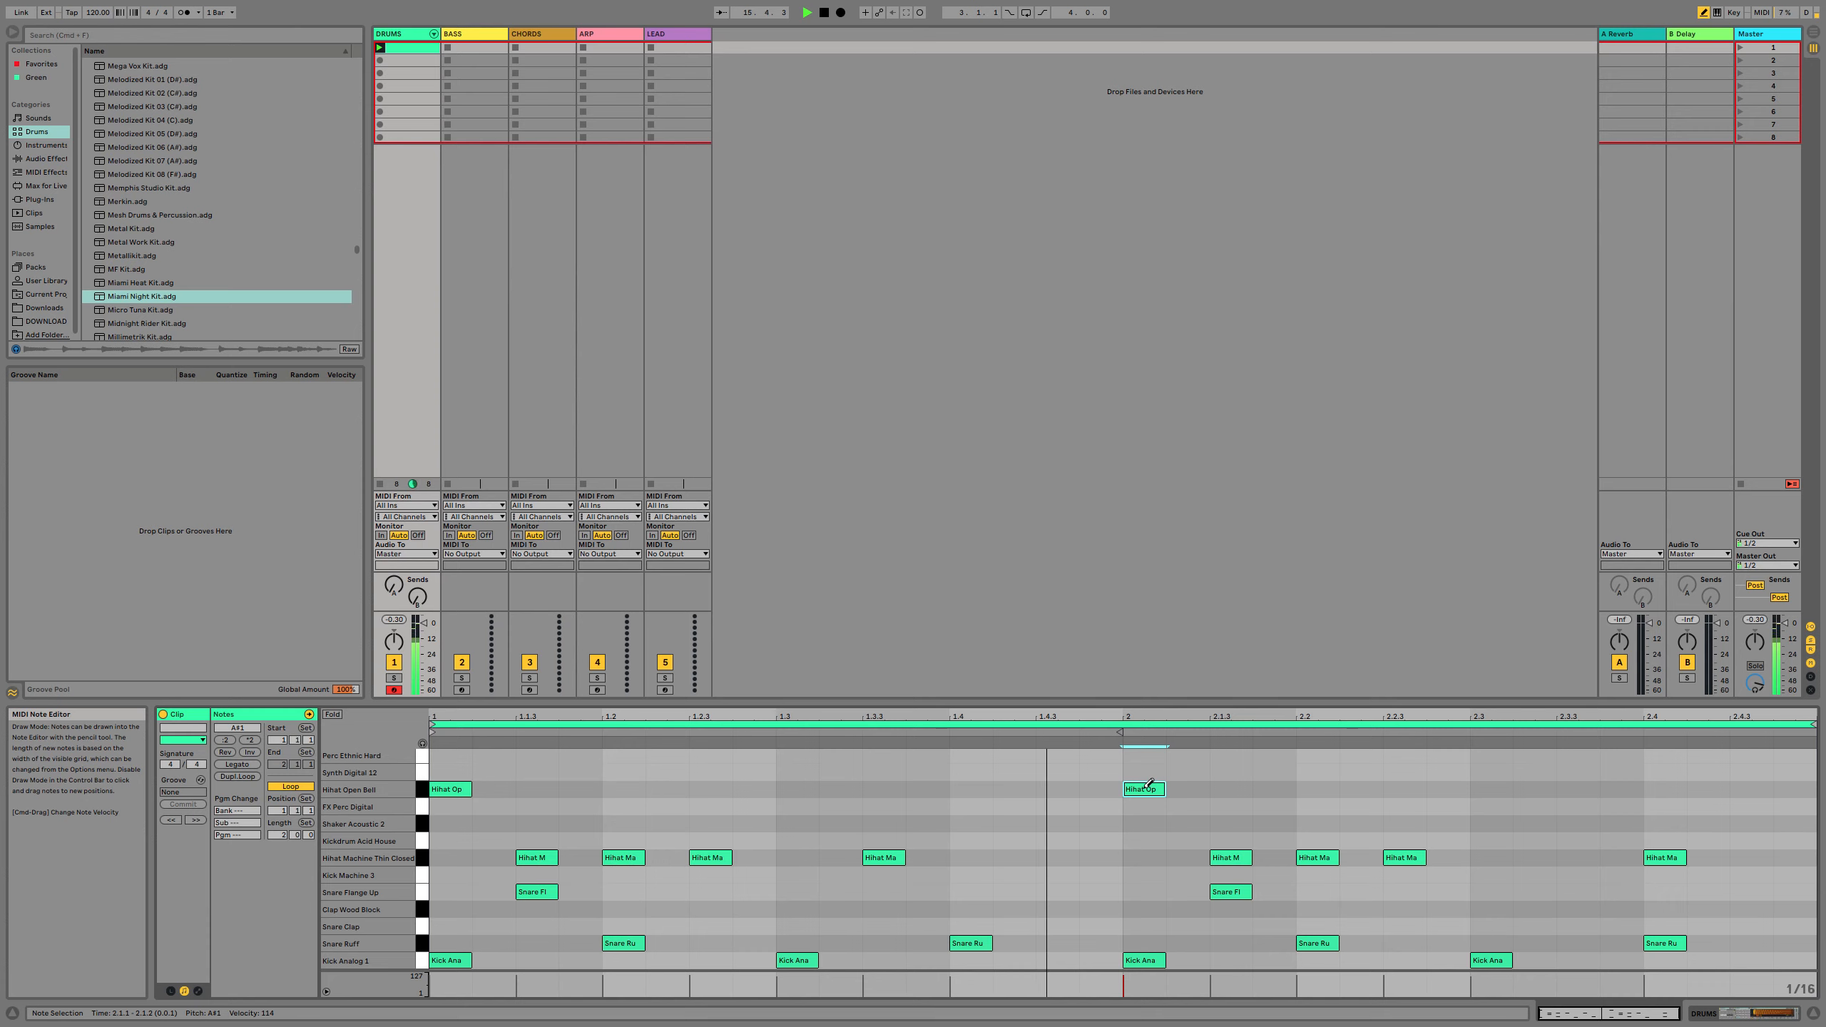
{"action": "left_click", "coordinate": [1577, 789]}
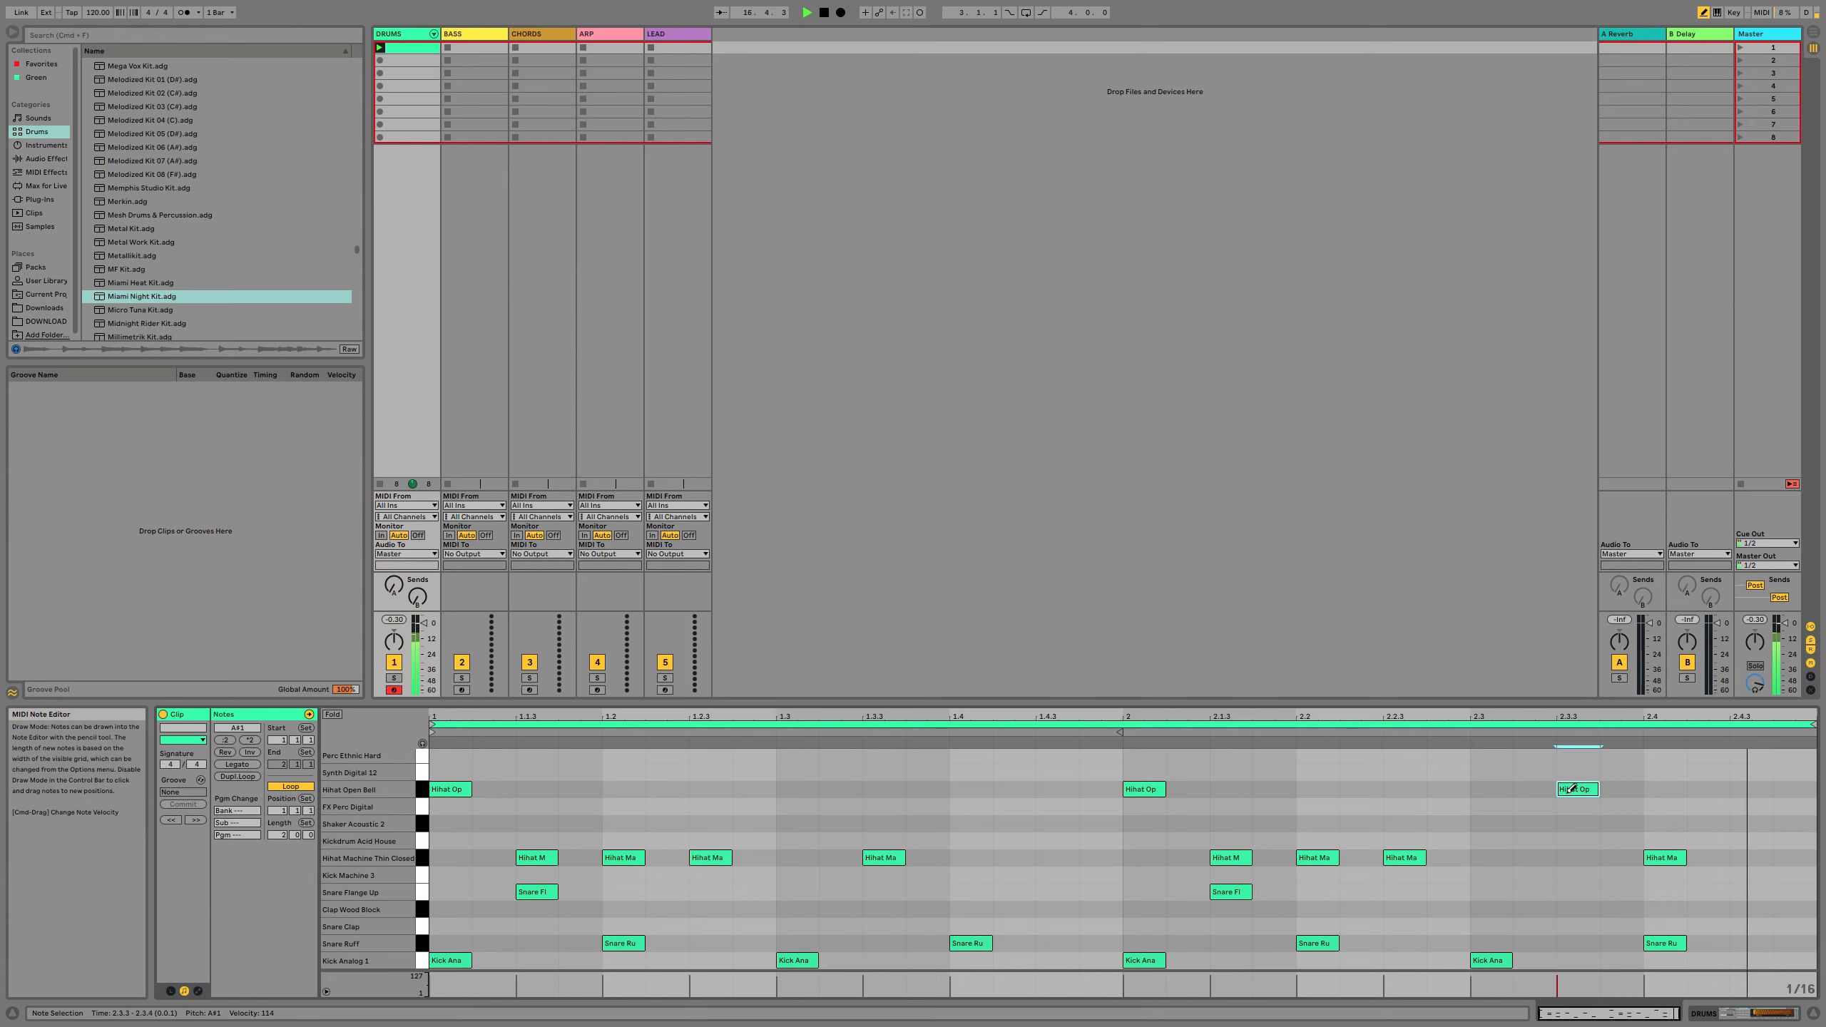
{"action": "key", "text": "space"}
Lower the DRUMS track's volume and restart playback of the drum clip.
{"action": "left_click", "coordinate": [419, 62]}
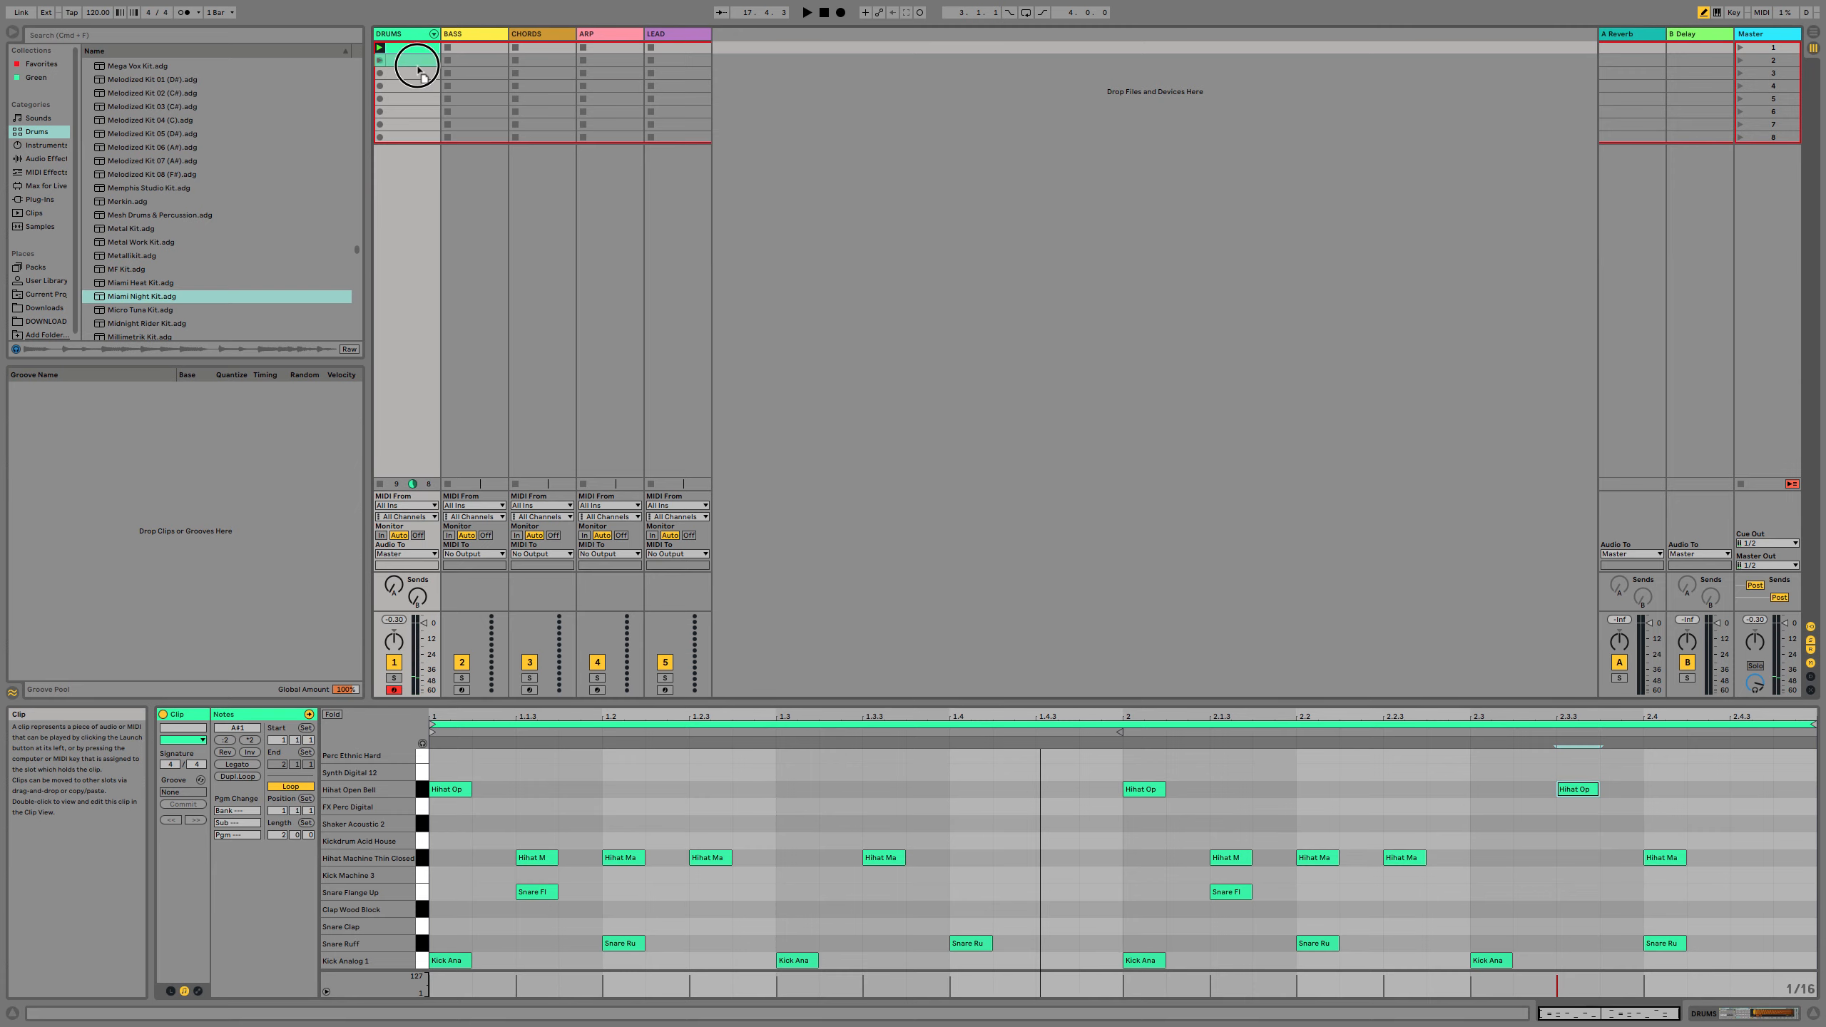
{"action": "left_click", "coordinate": [423, 84]}
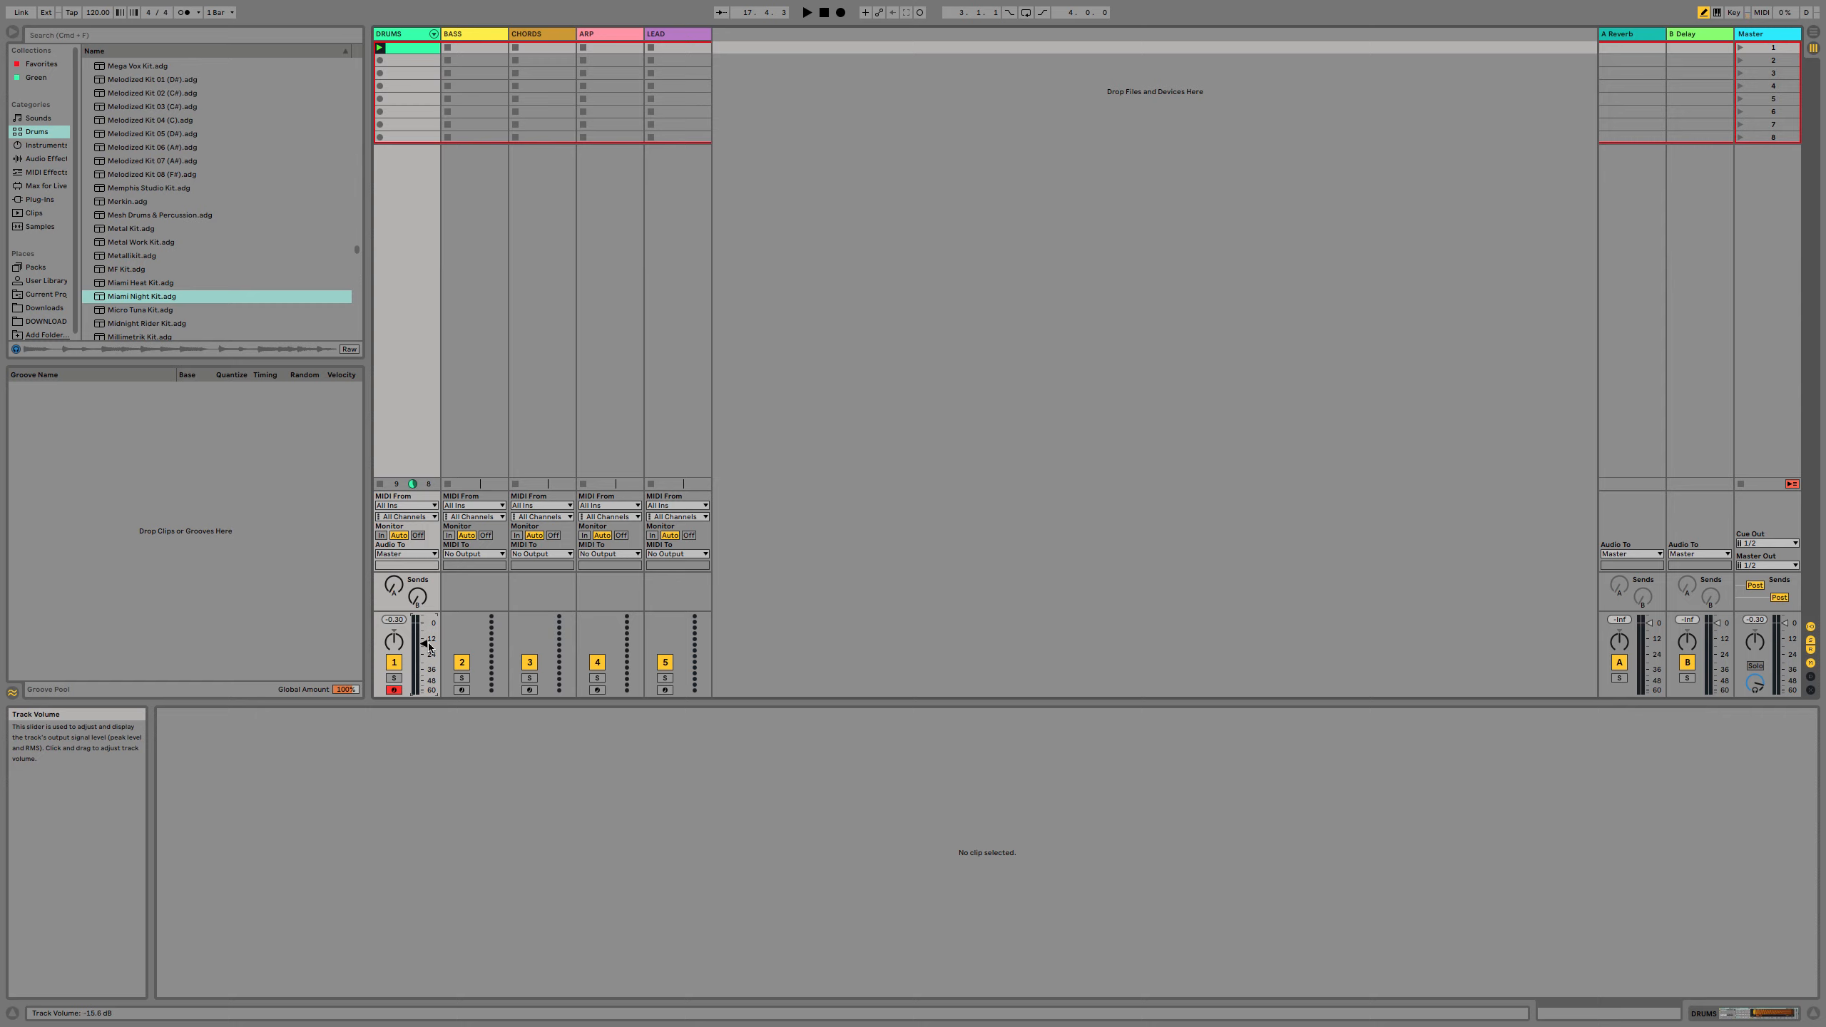
{"action": "key", "text": "space"}
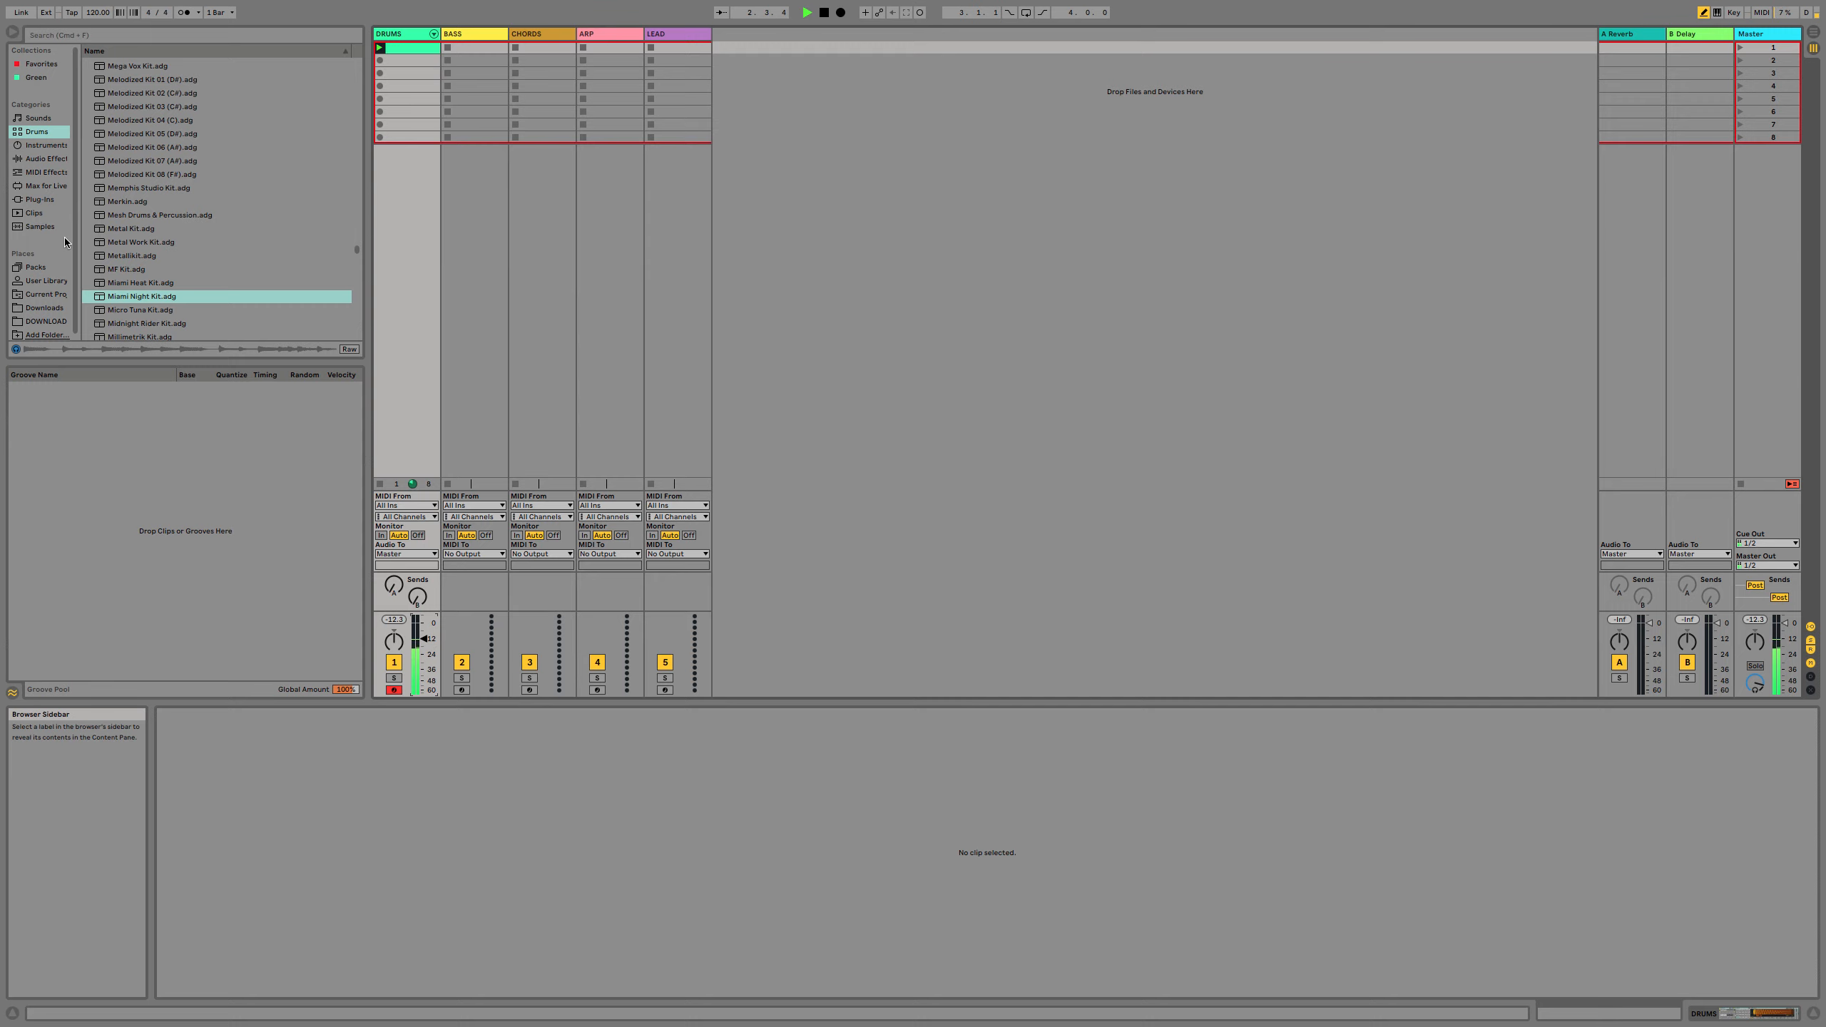
Select the BASS track and open the Bass presets of the Wavetable instrument in the browser.
{"action": "left_click", "coordinate": [464, 34]}
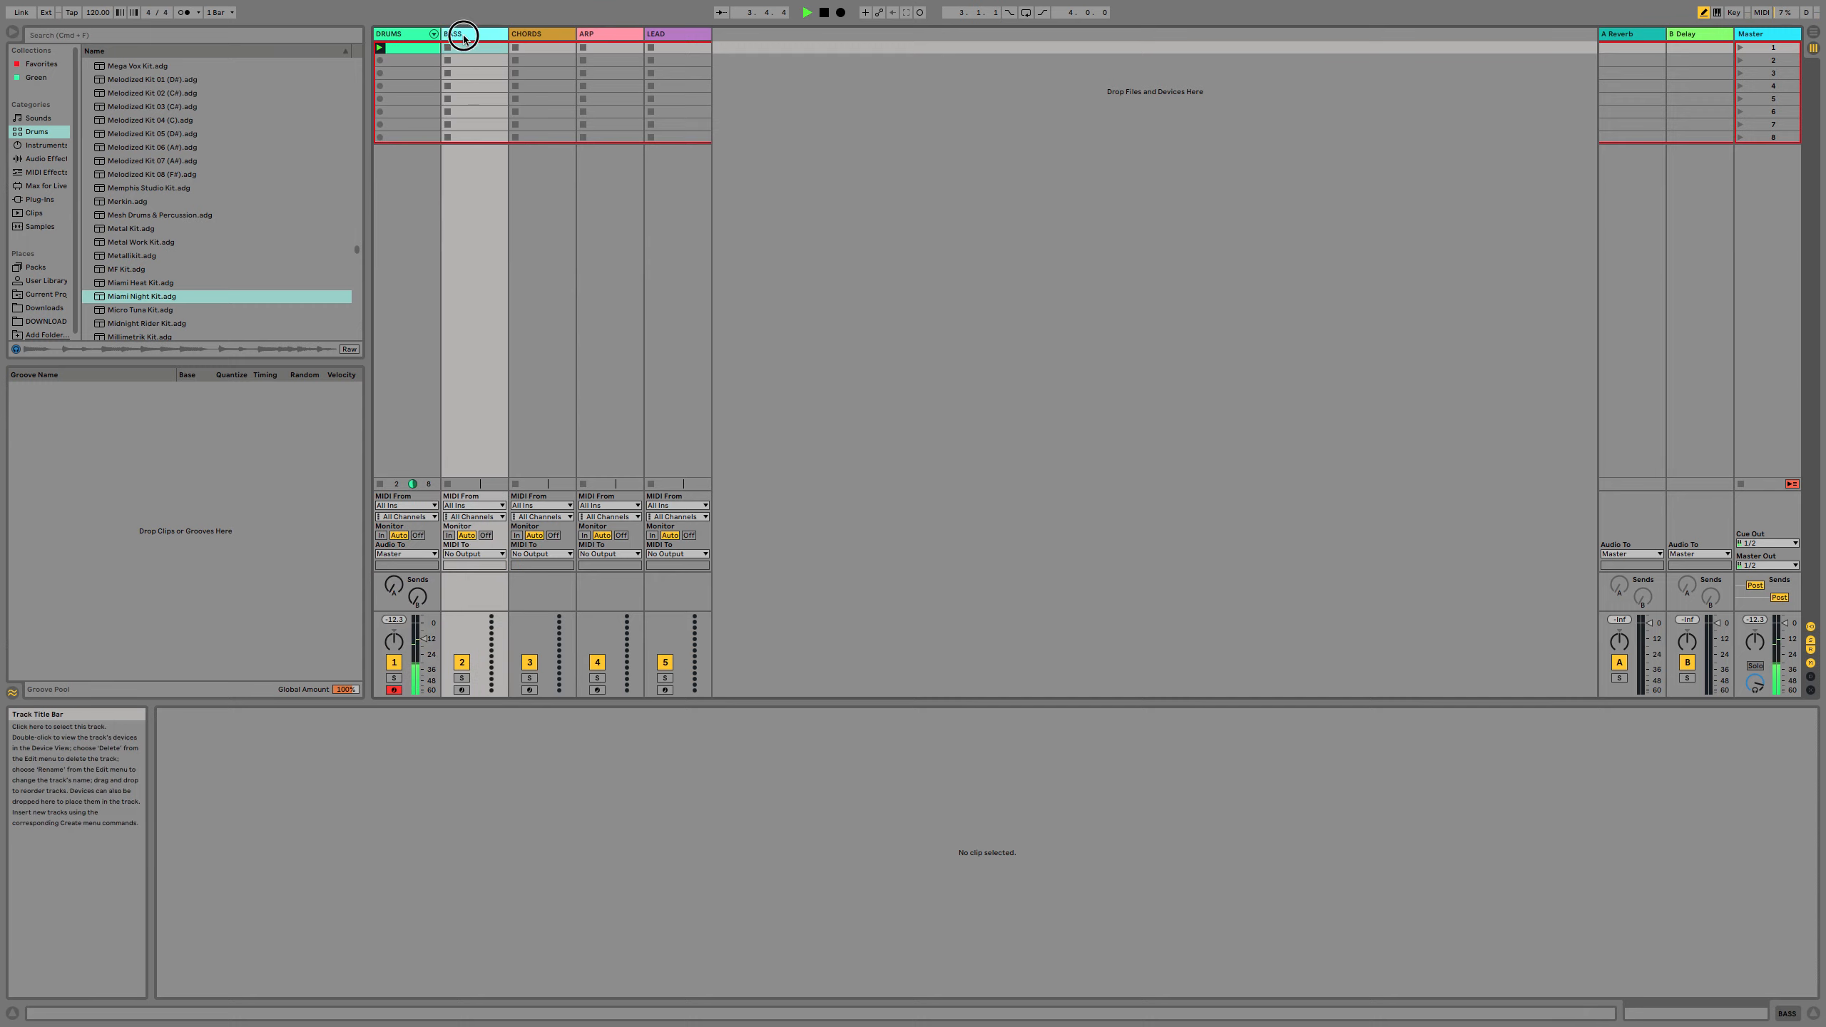
{"action": "left_click", "coordinate": [44, 267]}
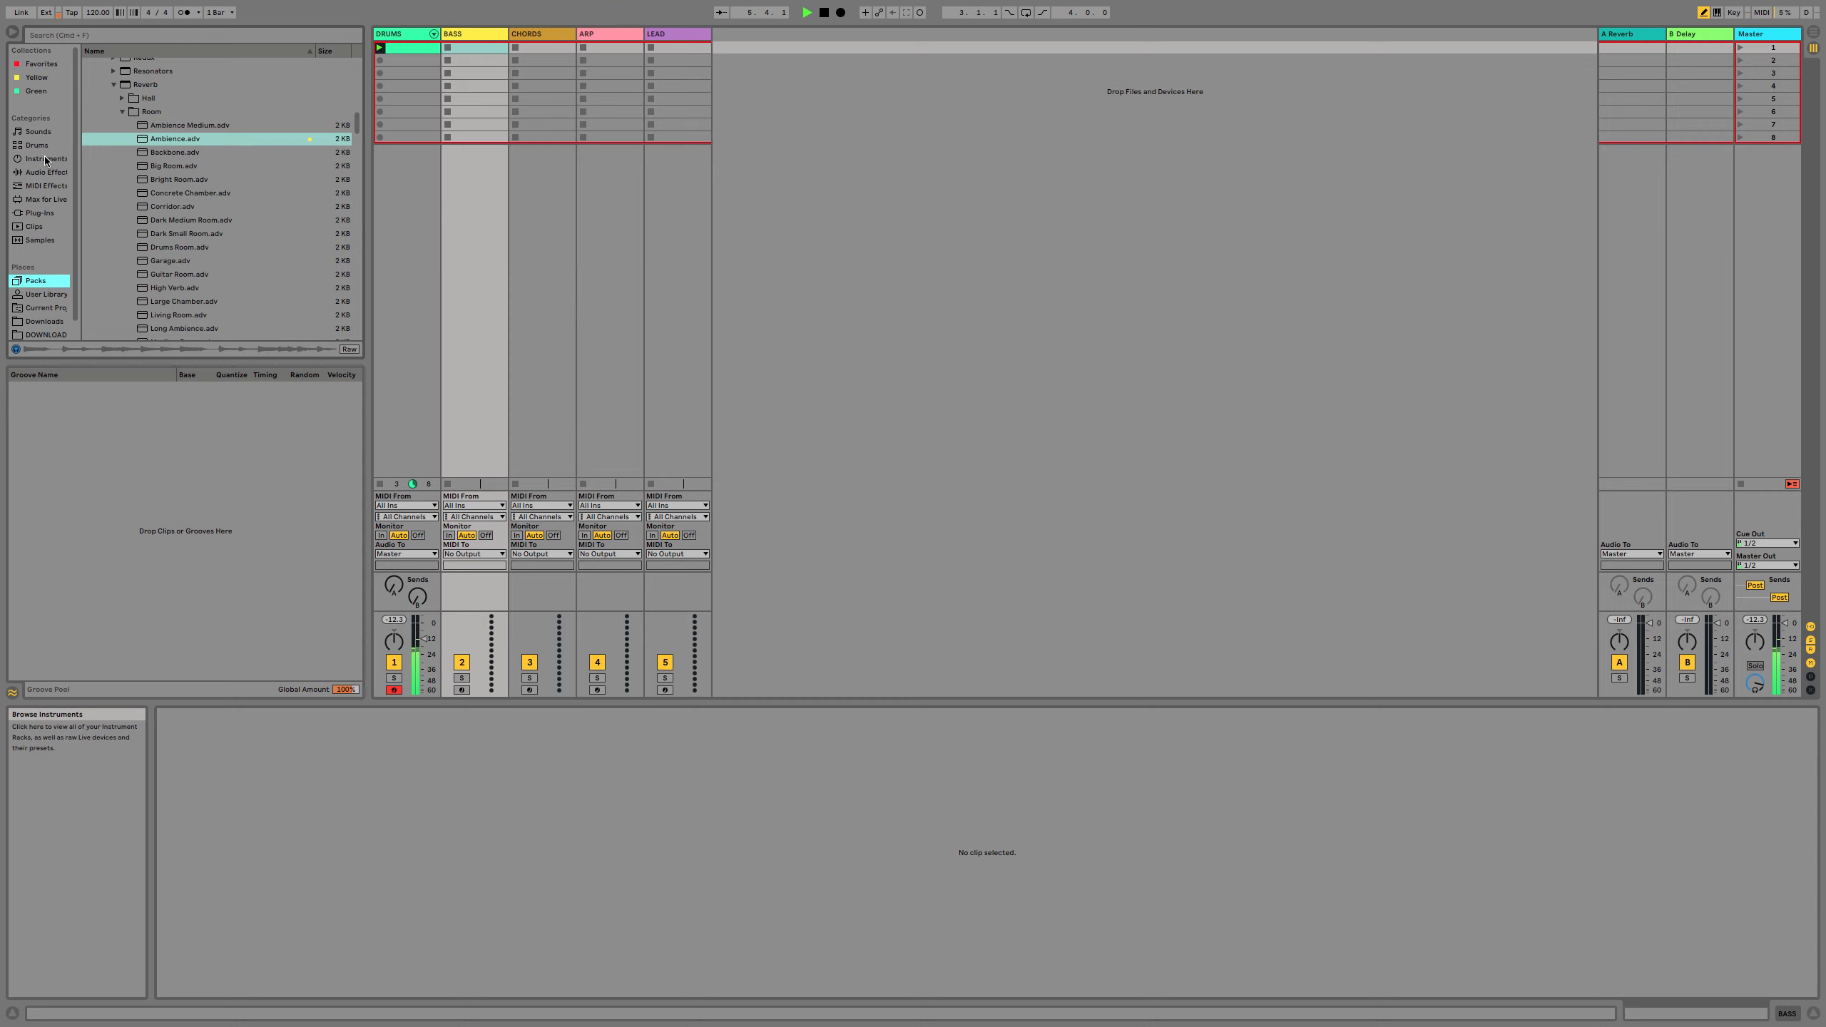
{"action": "left_click", "coordinate": [42, 158]}
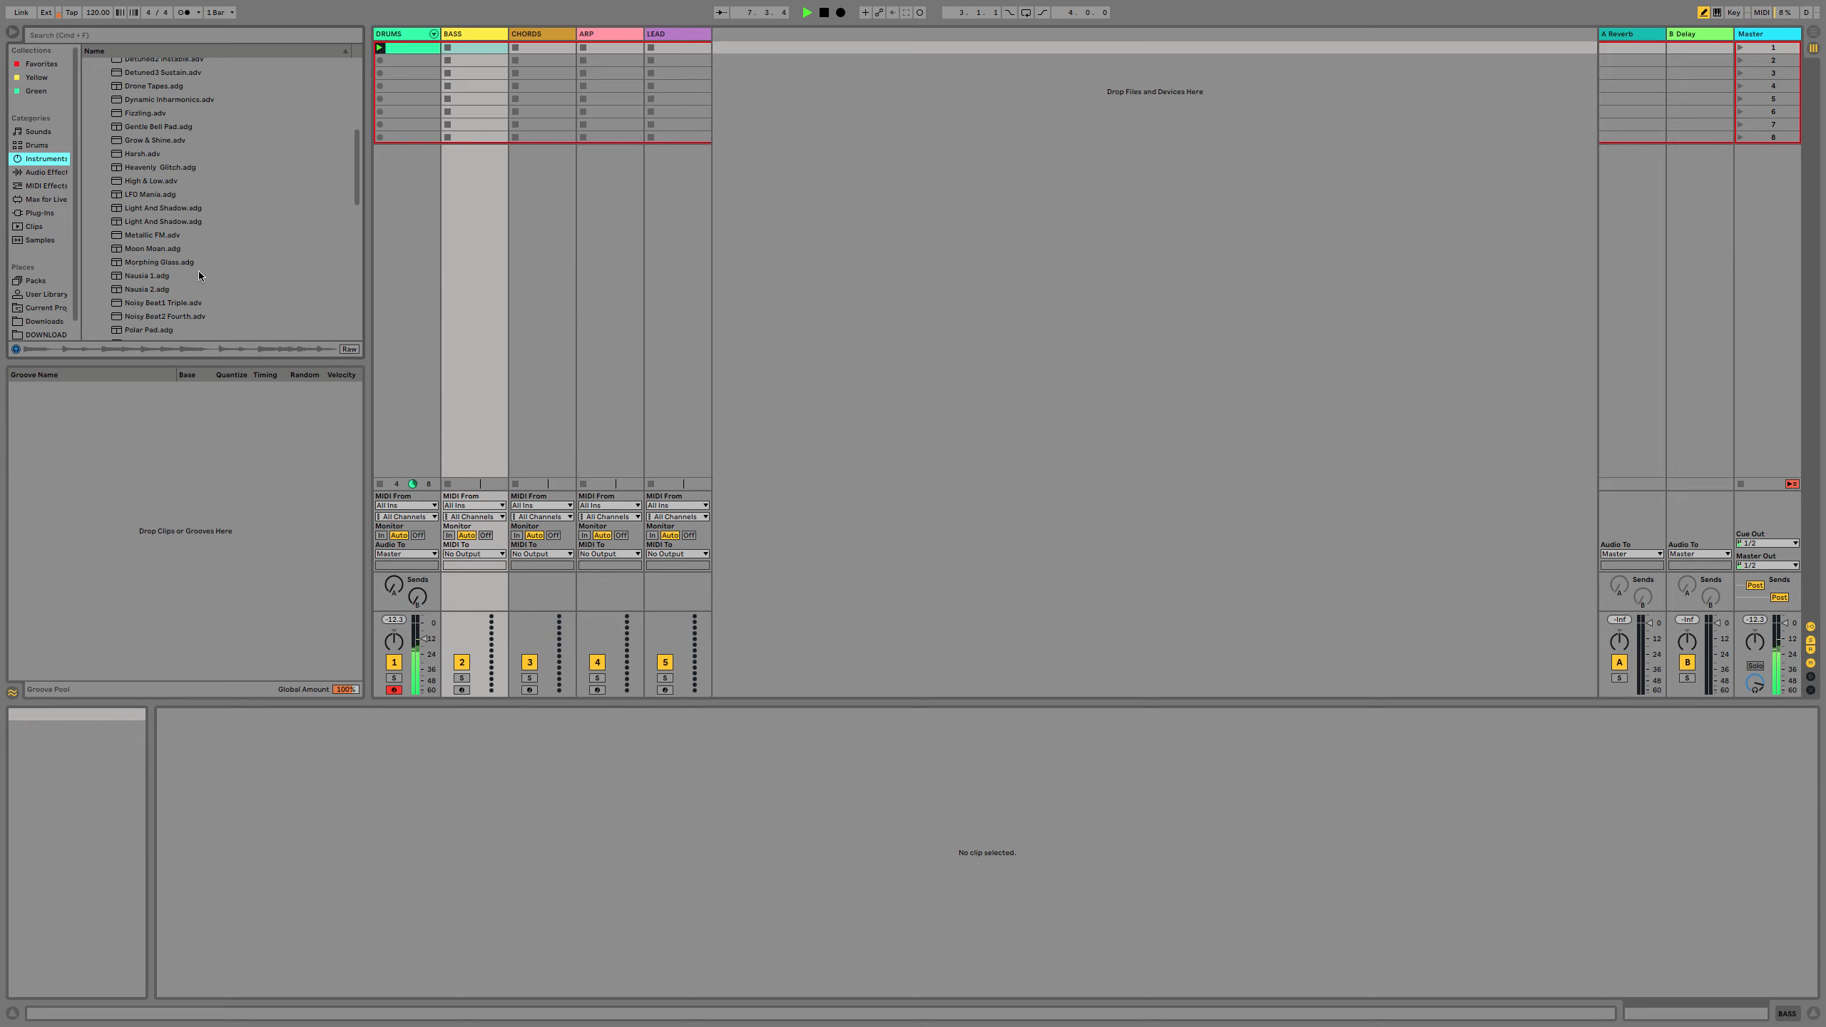
{"action": "scroll", "coordinate": [136, 177], "scroll_direction": "up", "scroll_amount": 6}
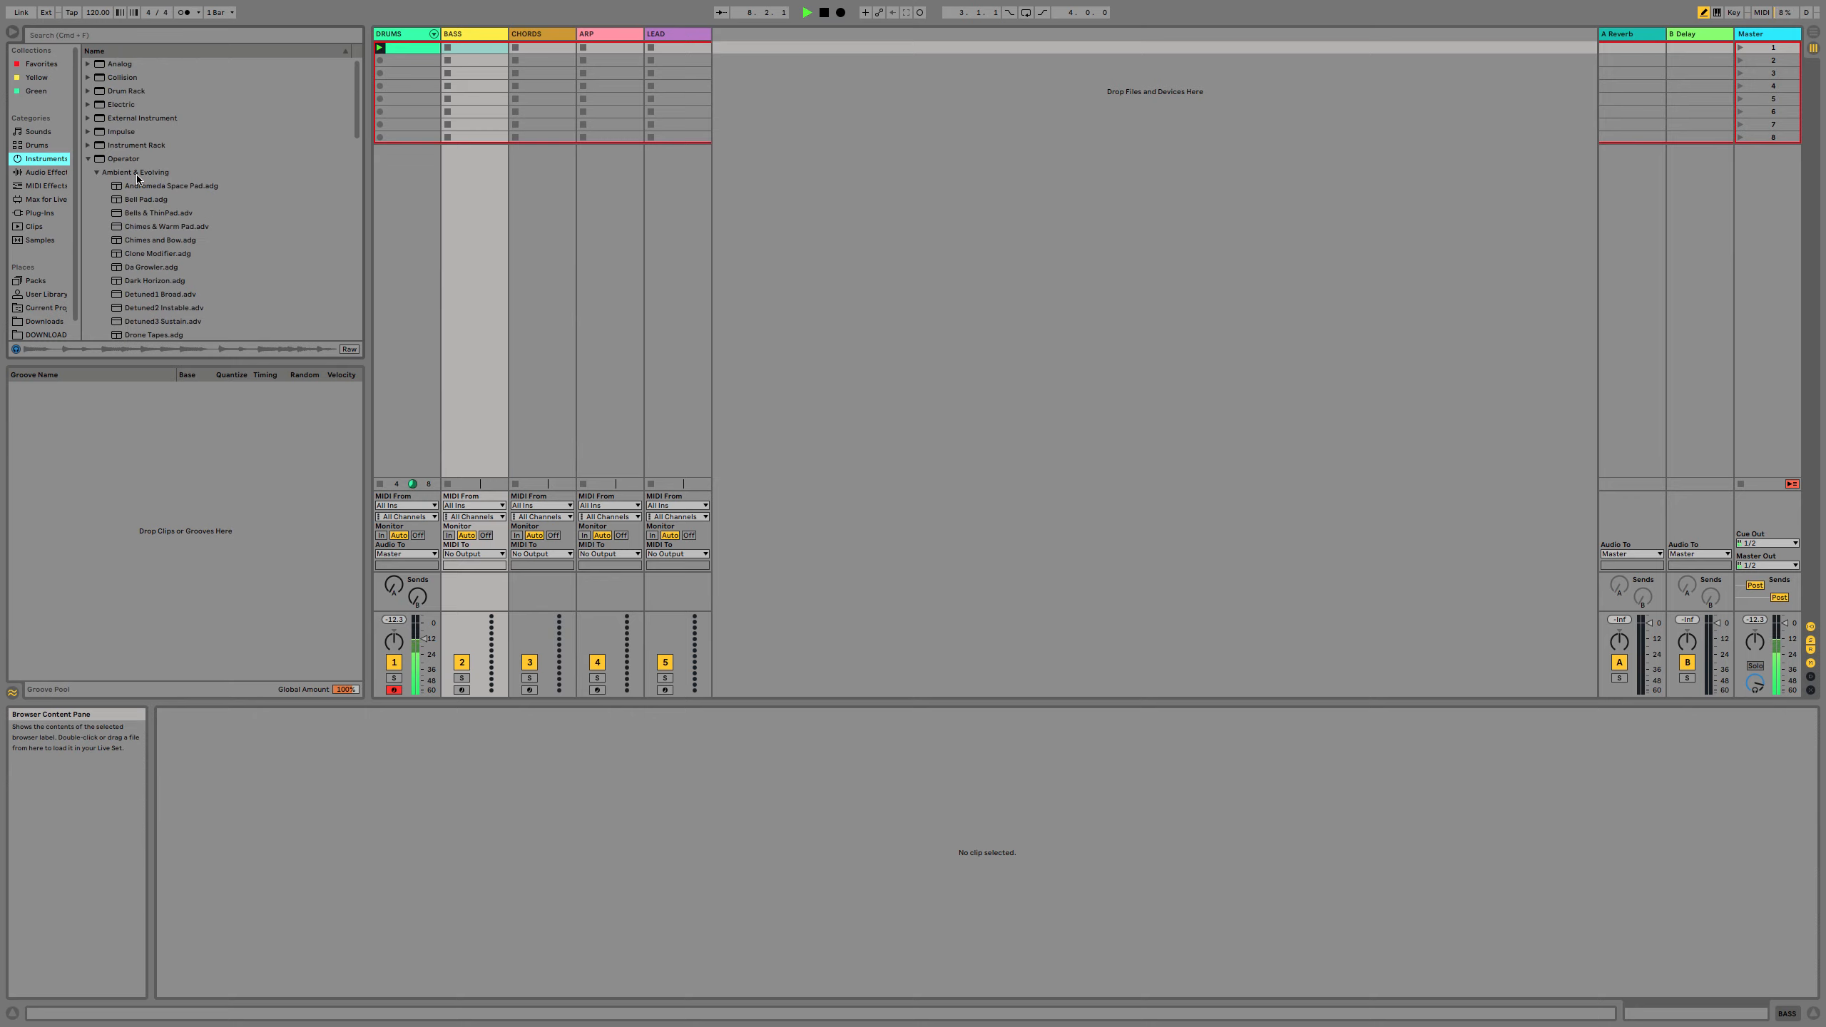
{"action": "left_click", "coordinate": [89, 159]}
{"action": "left_click", "coordinate": [88, 200]}
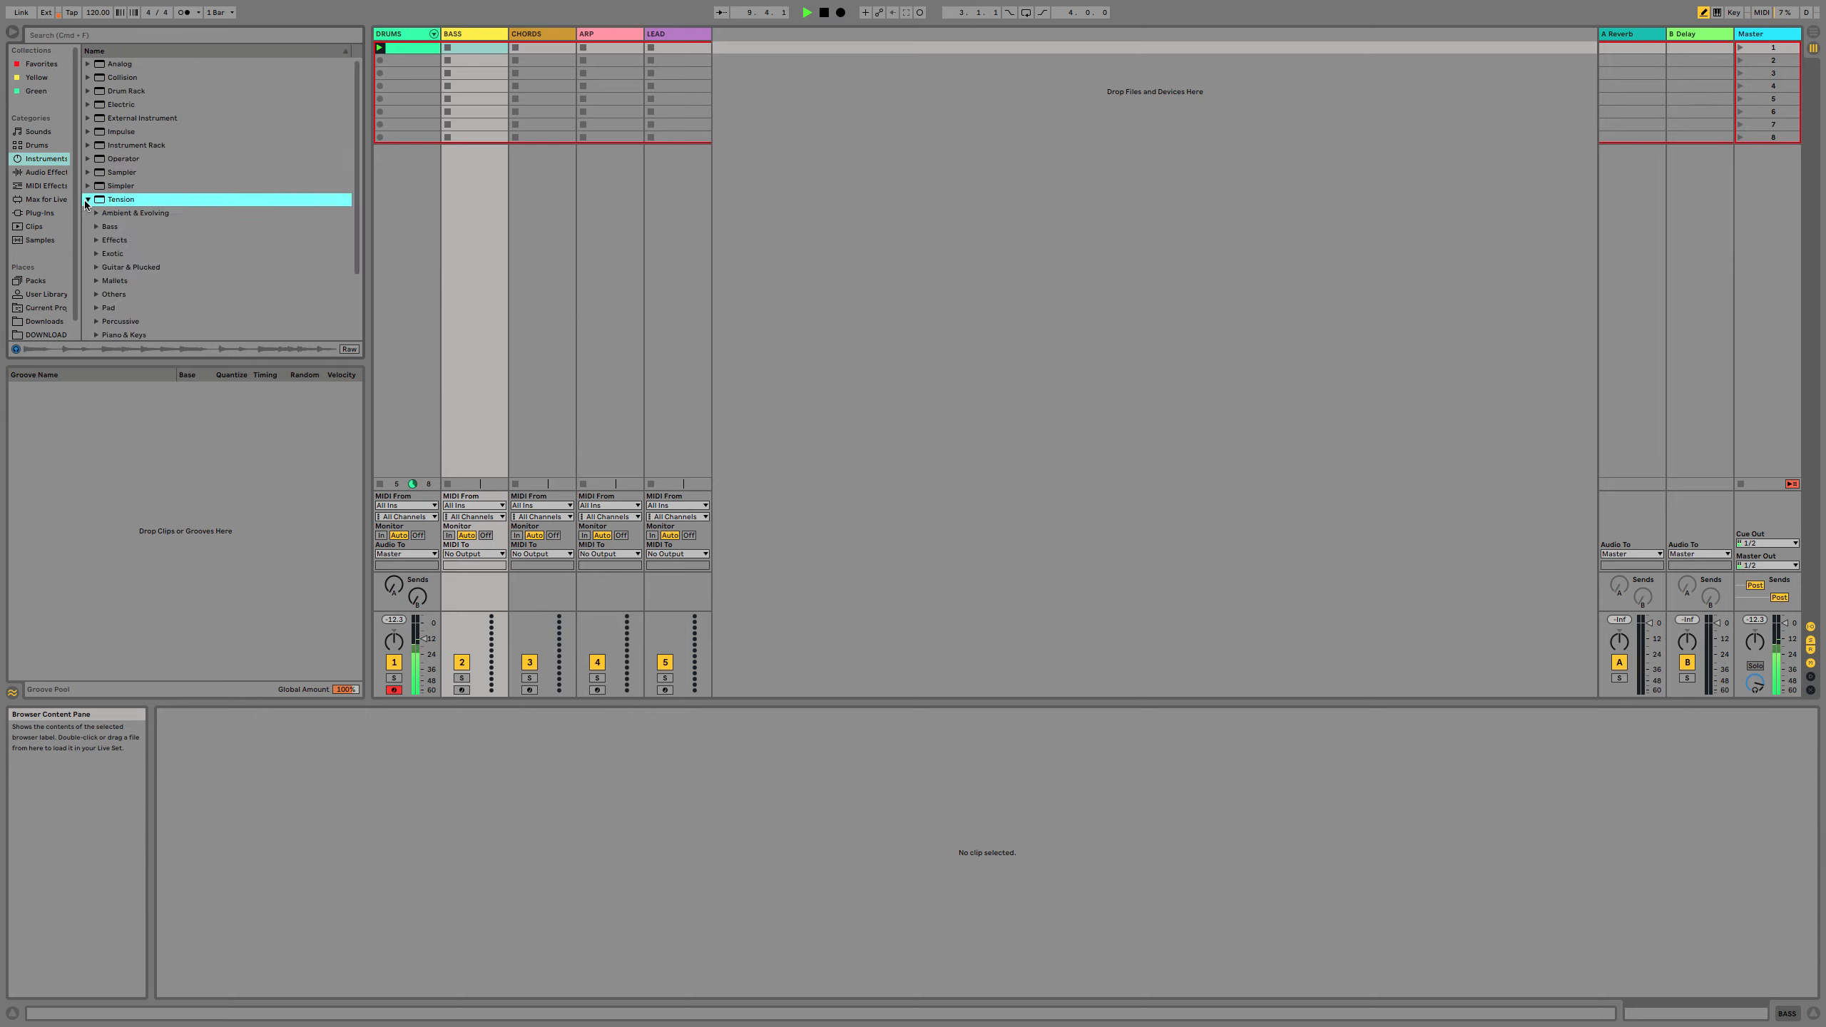
{"action": "left_click", "coordinate": [88, 200]}
{"action": "left_click", "coordinate": [88, 213]}
{"action": "left_click", "coordinate": [95, 240]}
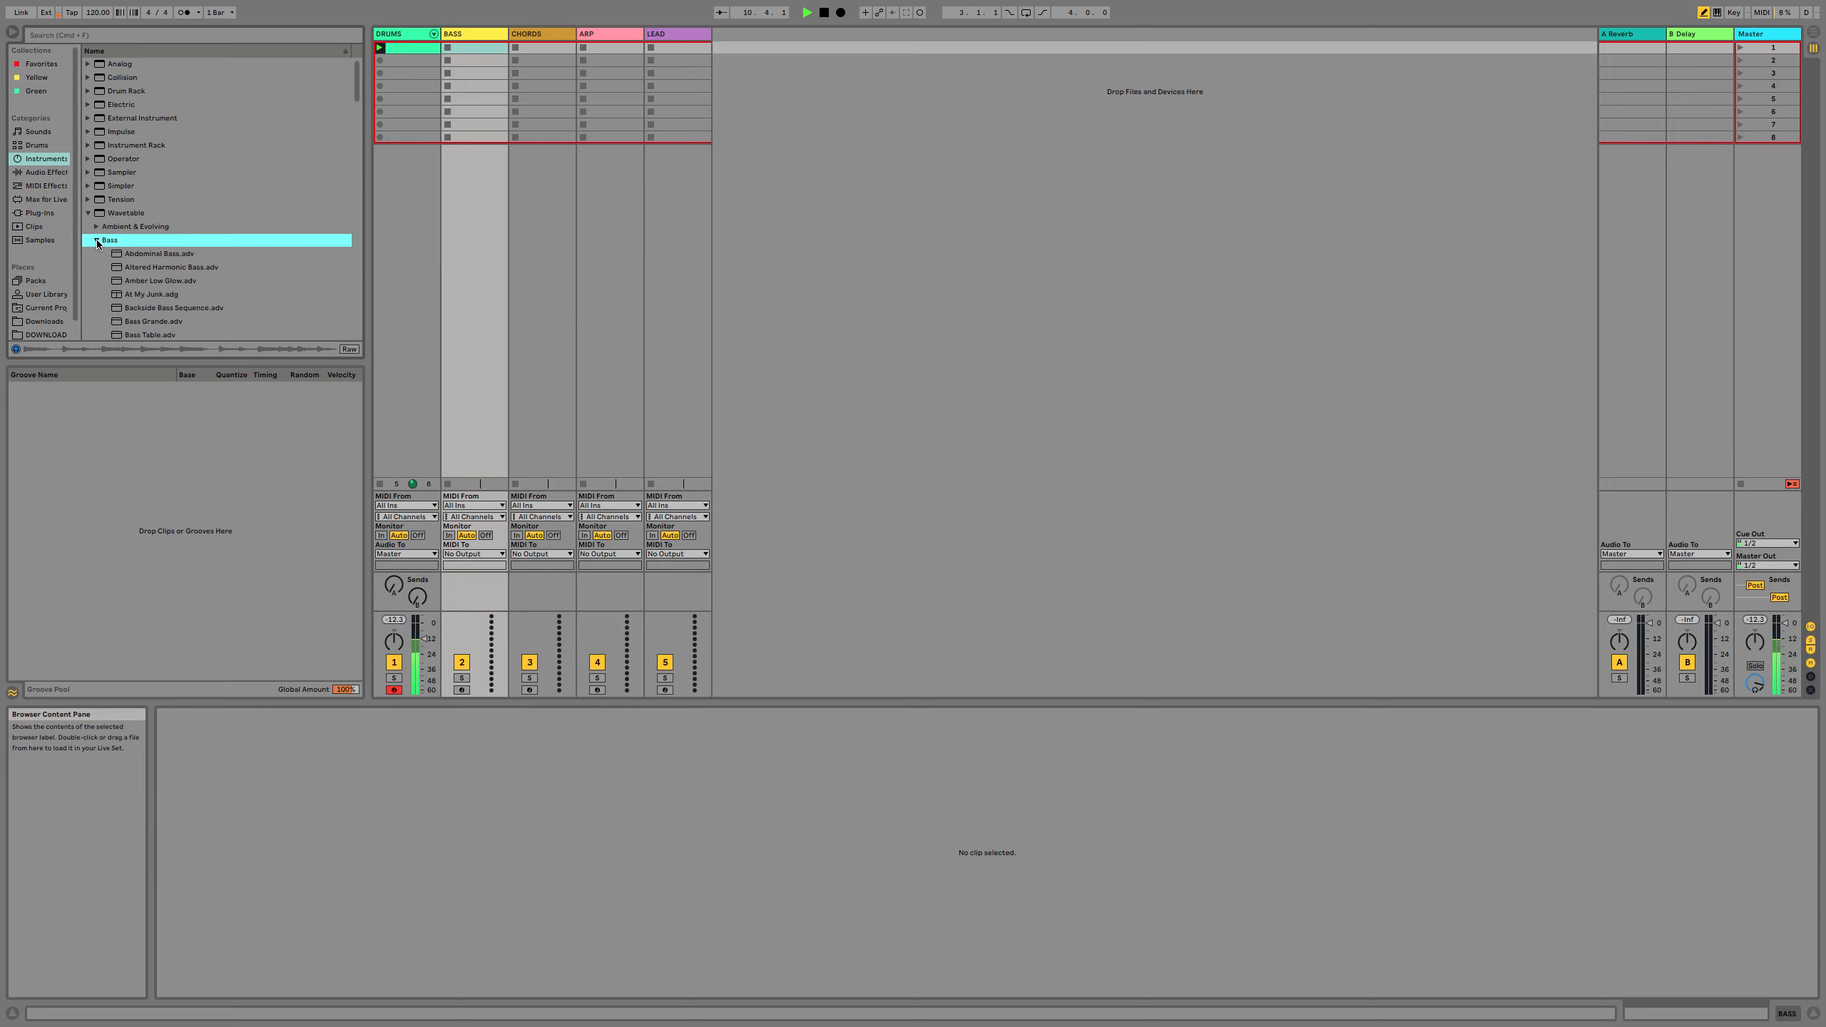
Audition Wavetable bass presets, including Altered Harmonic Bass, At My Junk and Abdominal Bass.
{"action": "left_click", "coordinate": [125, 267]}
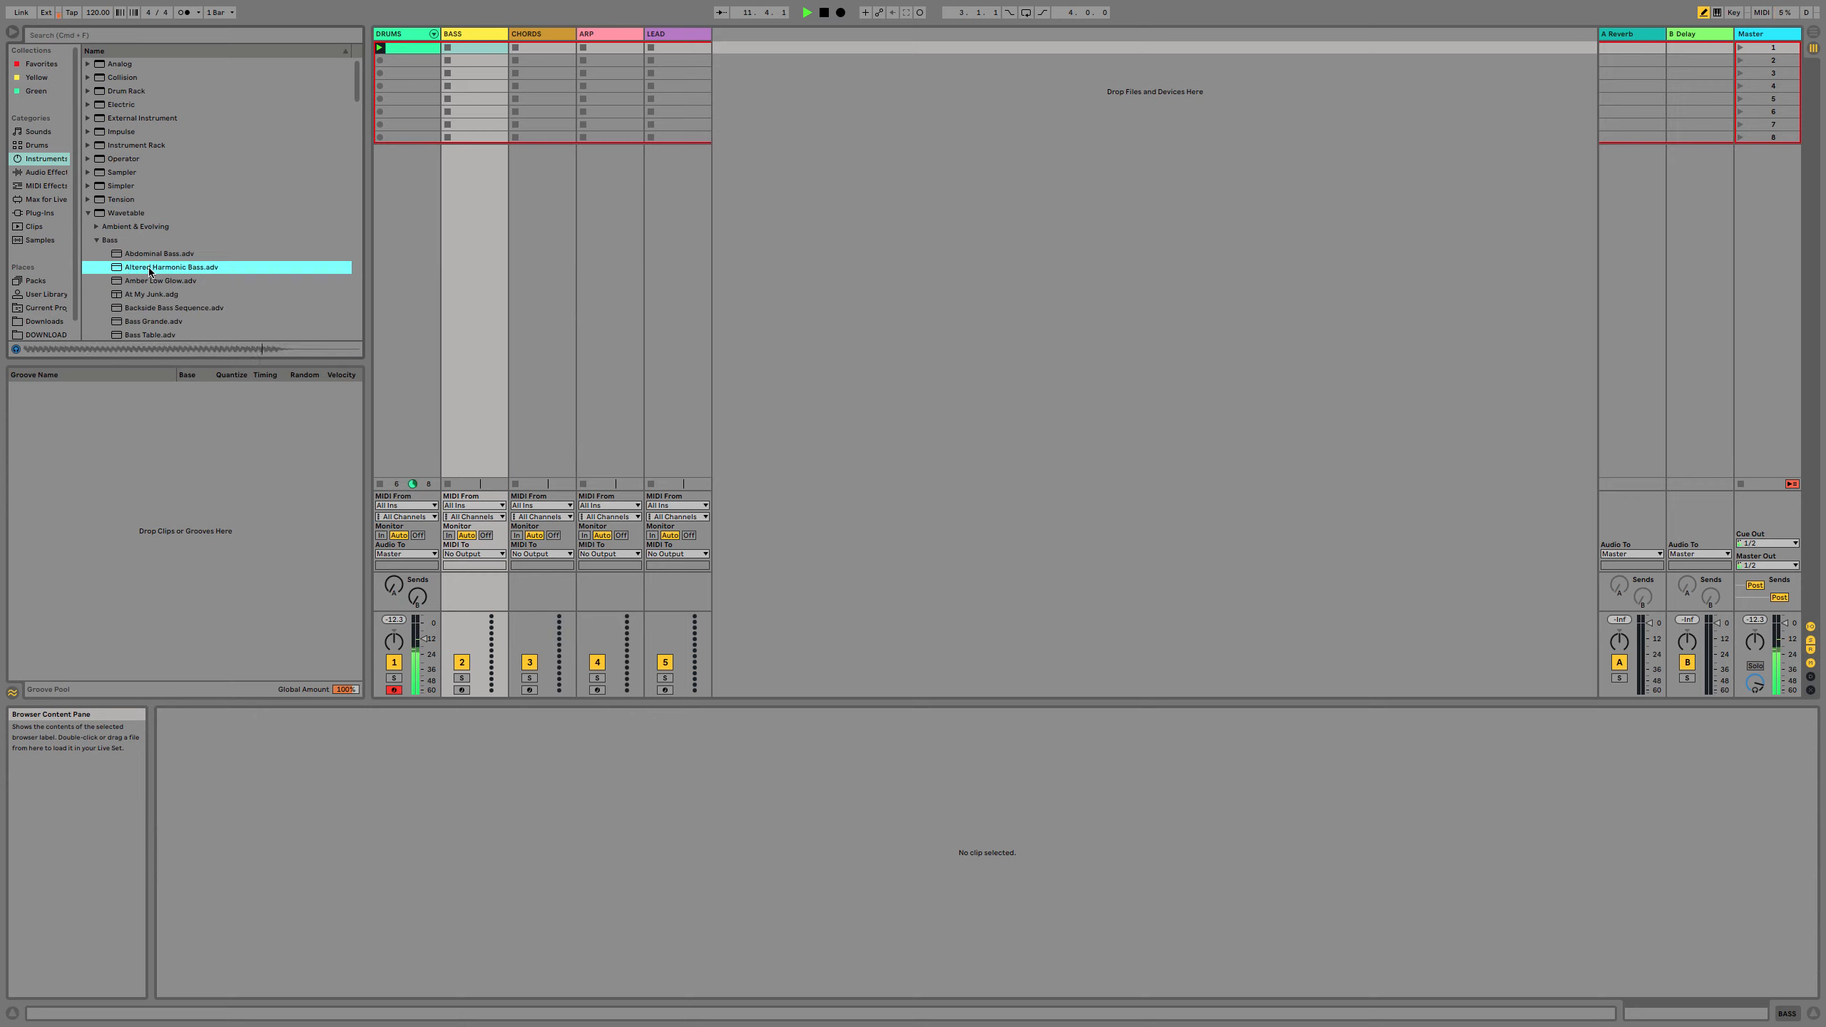
{"action": "left_click", "coordinate": [151, 291]}
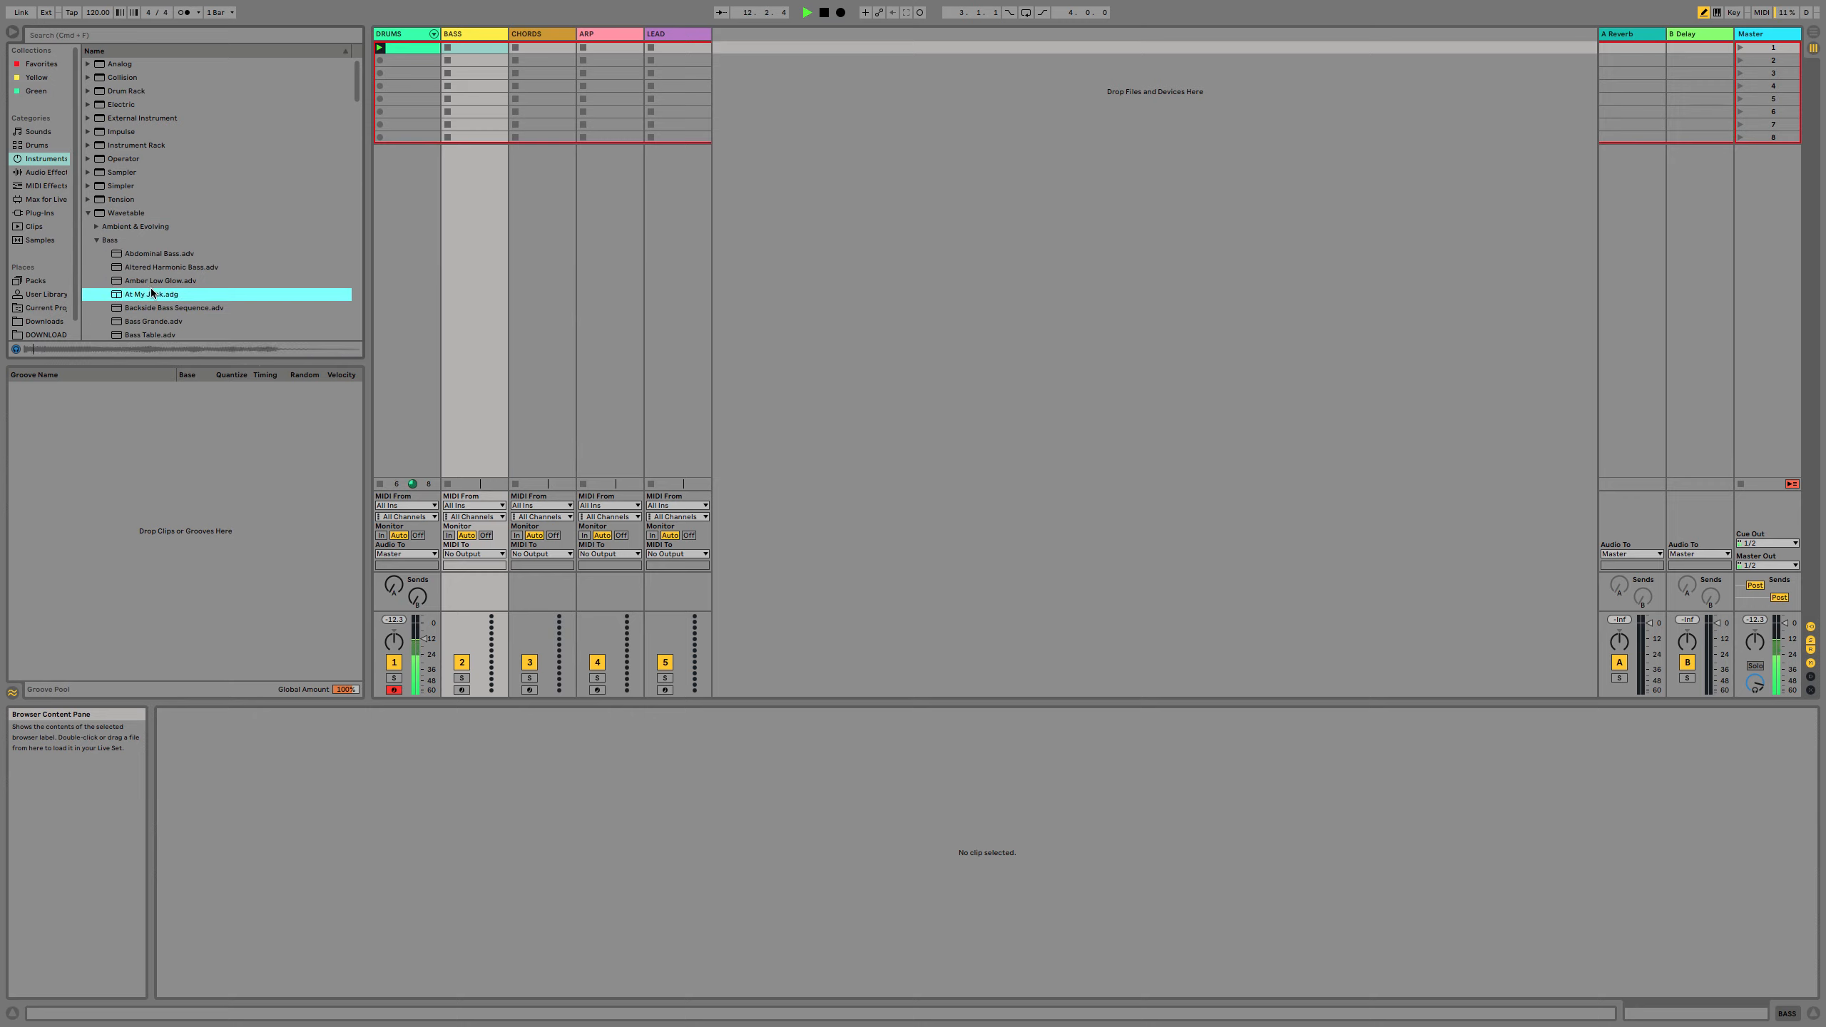
{"action": "left_click", "coordinate": [182, 317]}
{"action": "left_click", "coordinate": [186, 269]}
{"action": "left_click", "coordinate": [189, 255]}
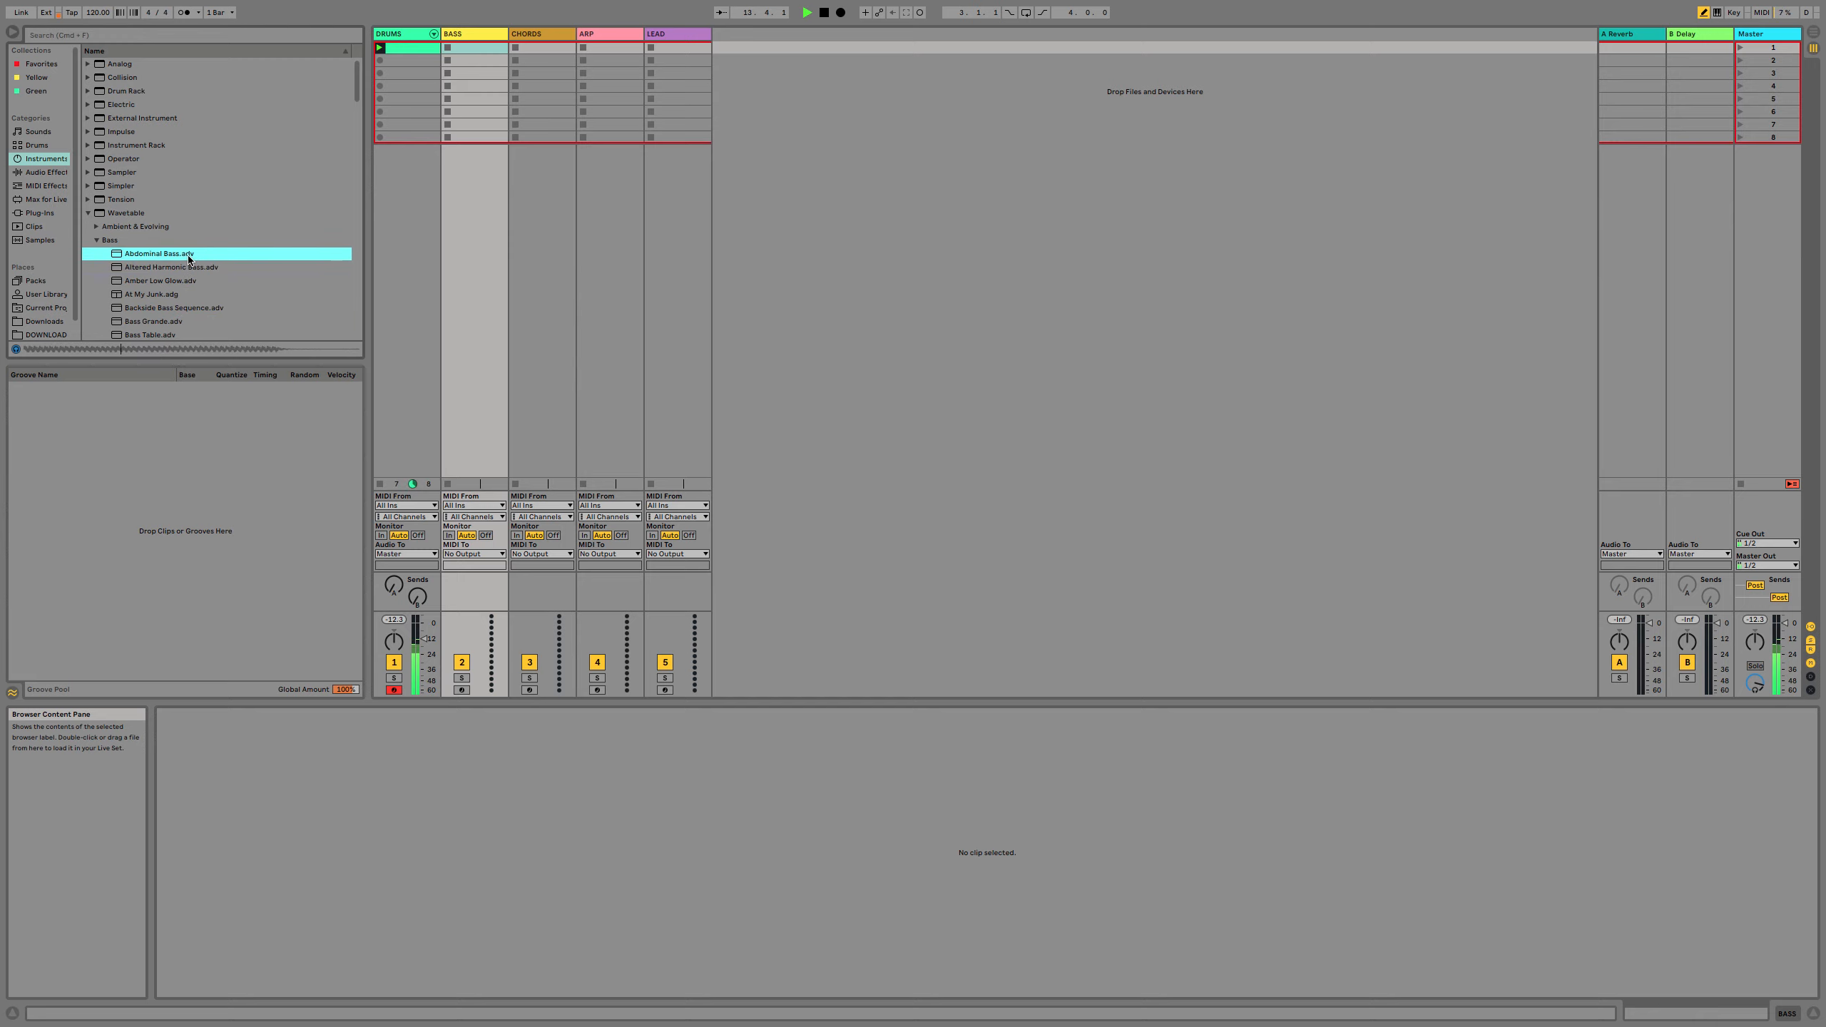
Load the Altered Harmonic Bass preset onto the BASS track.
{"action": "left_click", "coordinate": [194, 272]}
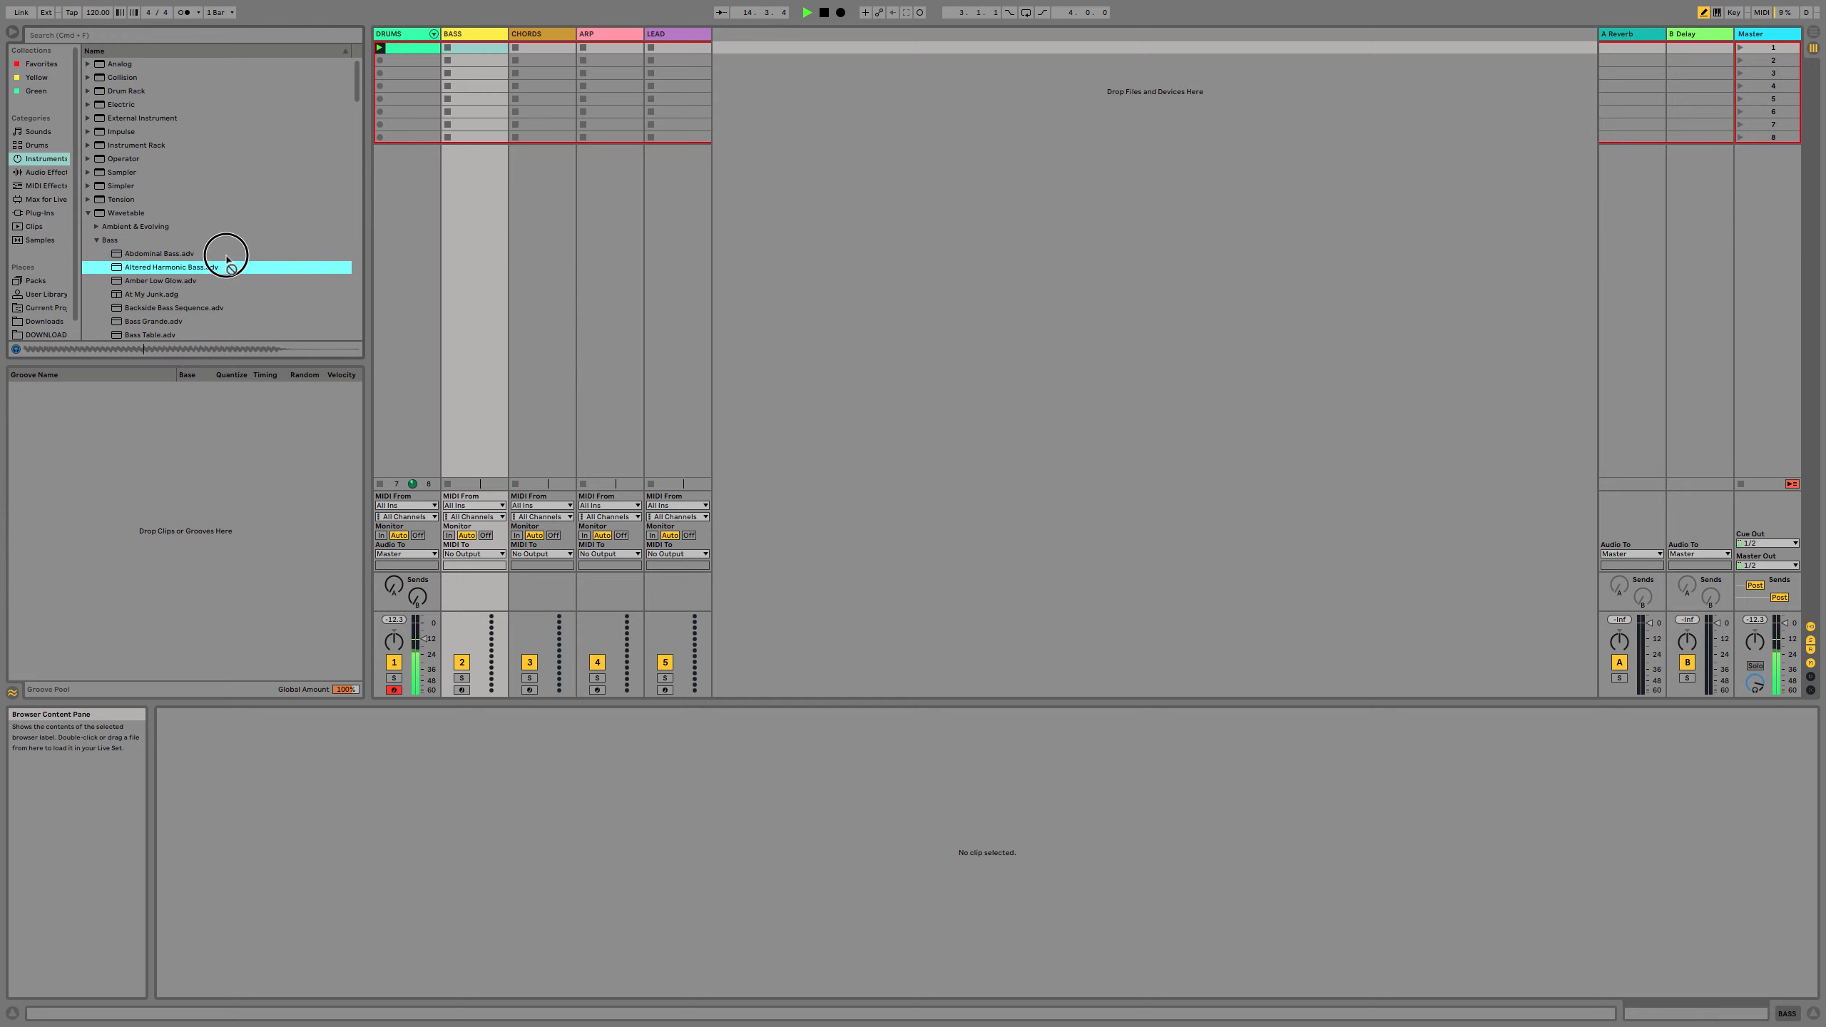
{"action": "left_click_drag", "start_coordinate": [480, 79], "coordinate": [481, 81]}
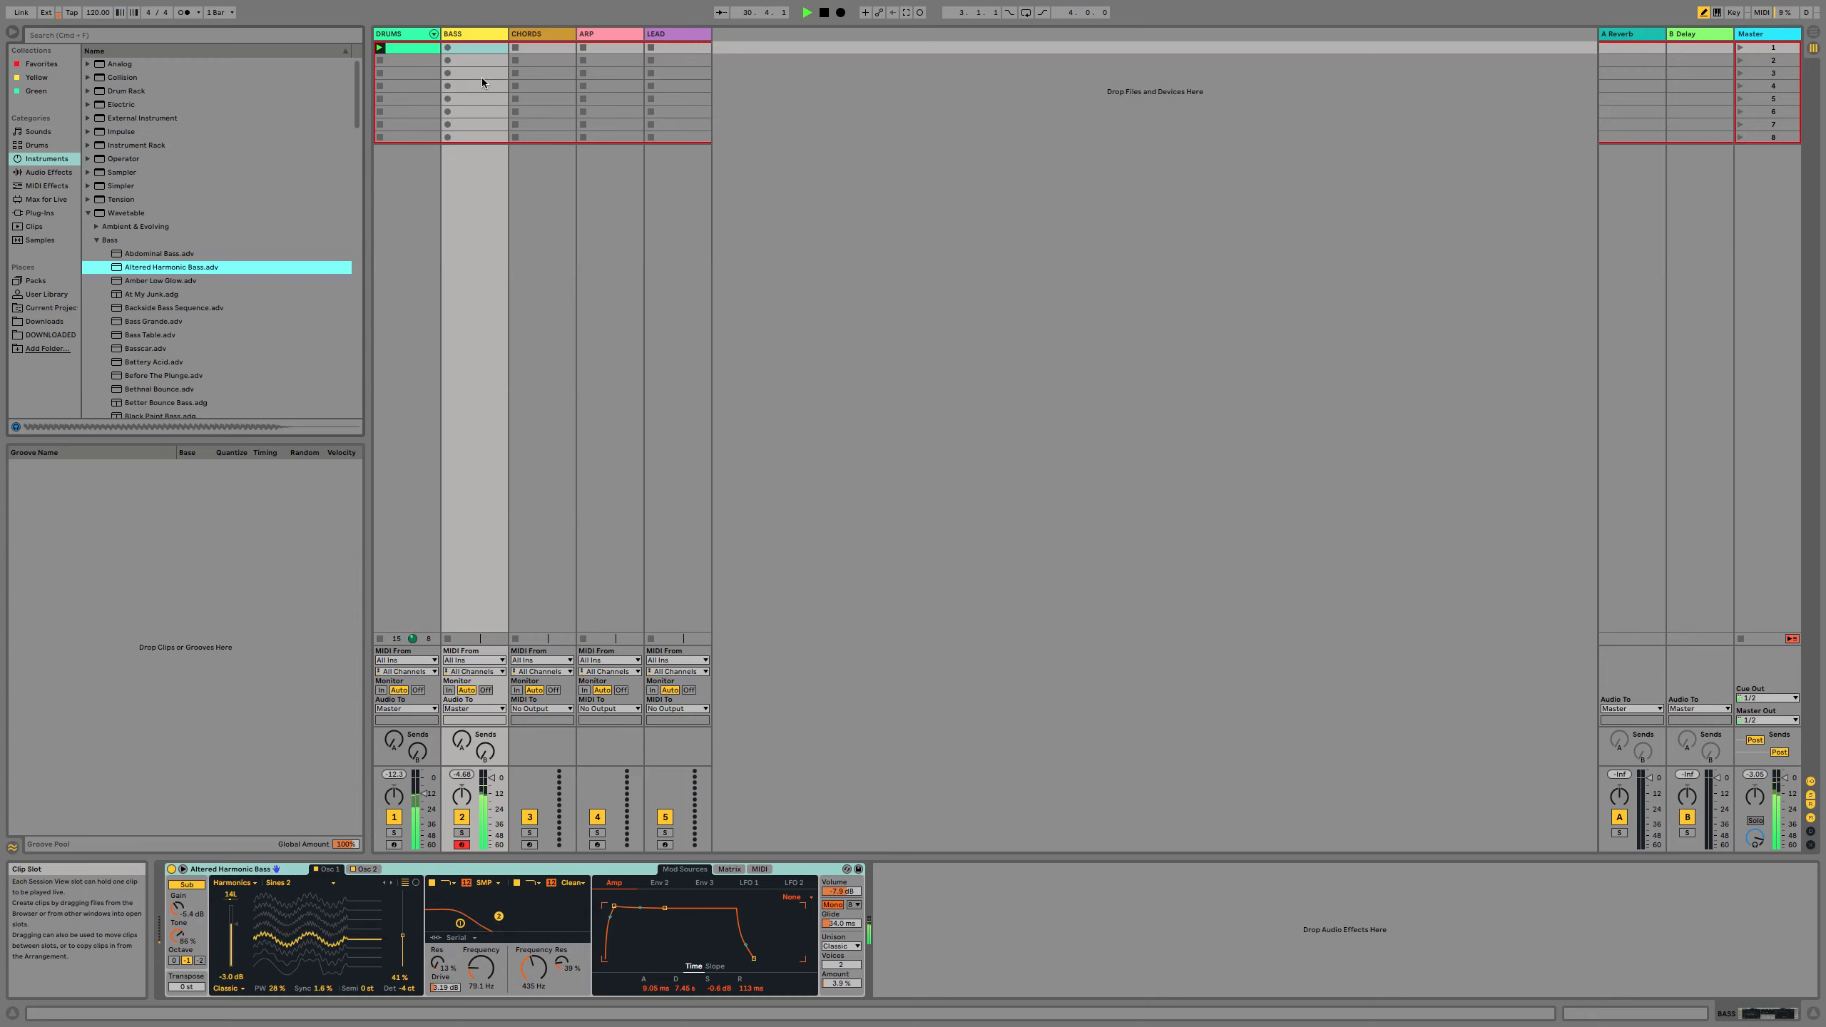
Add the Fix 127 preset of the Velocity MIDI effect to the BASS track and lower its Out Hi value.
{"action": "left_click", "coordinate": [59, 174]}
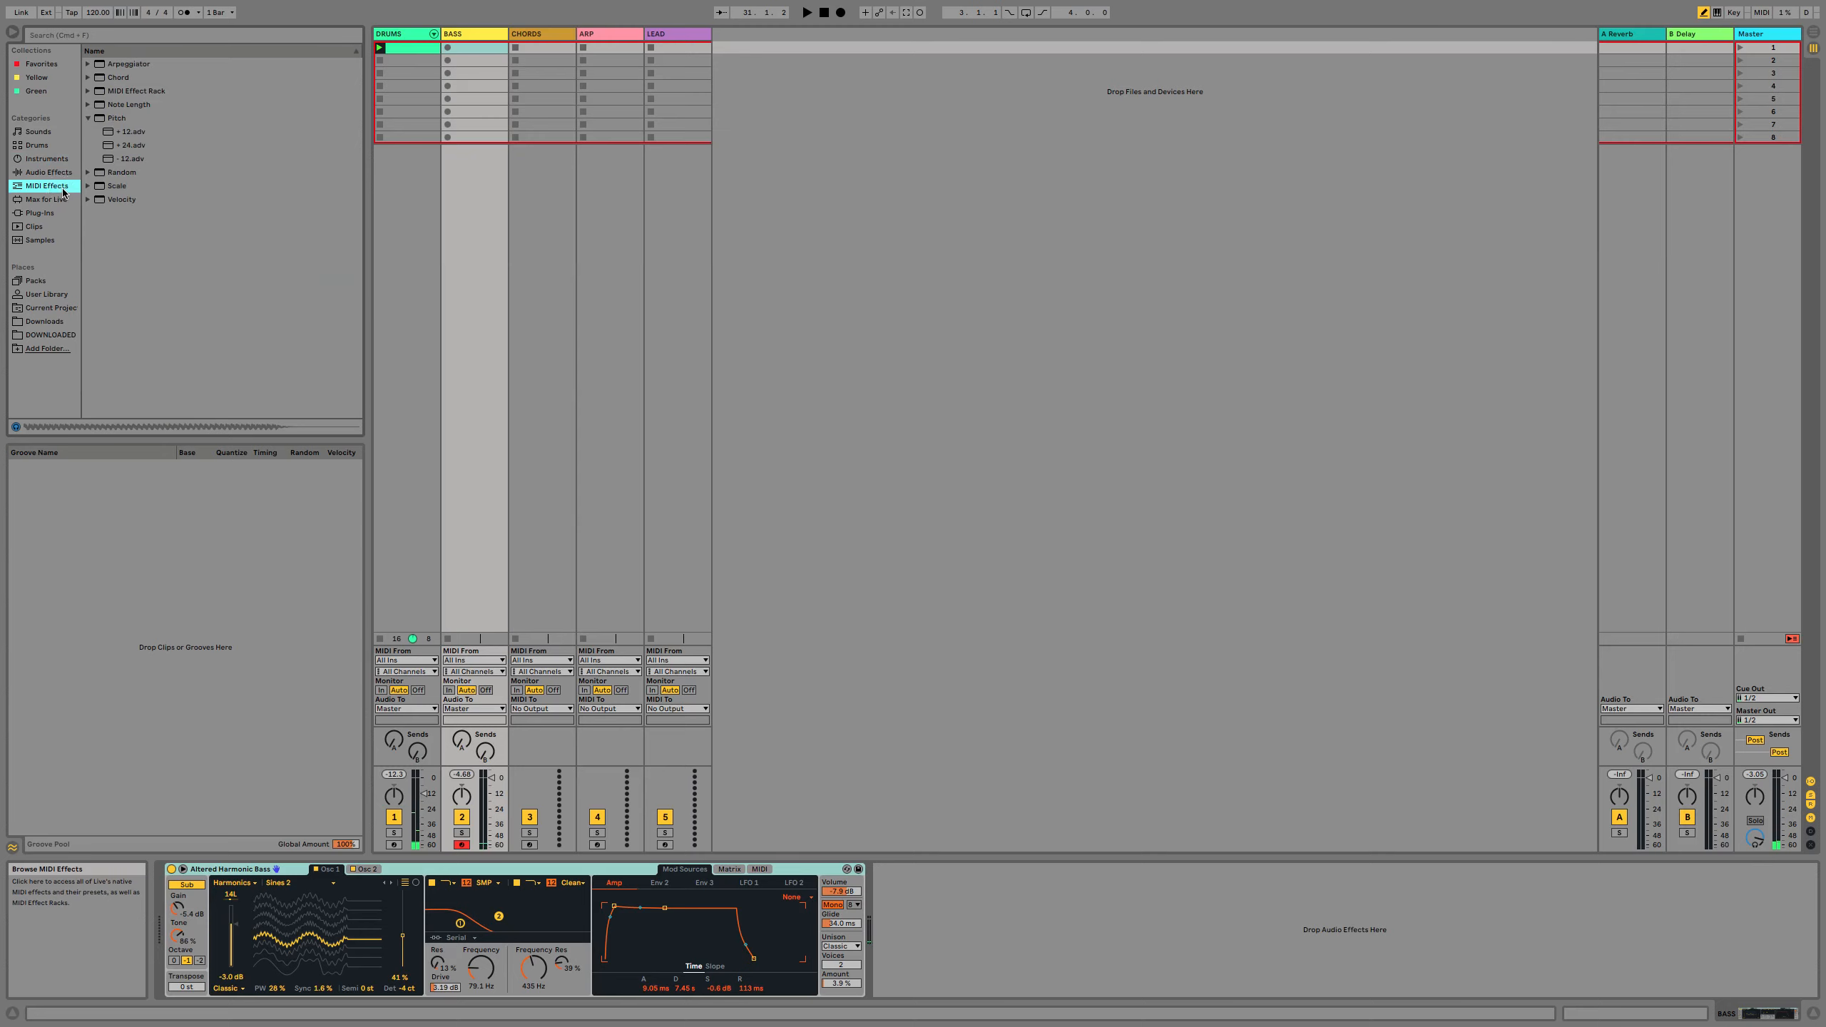
{"action": "left_click", "coordinate": [63, 185]}
{"action": "left_click", "coordinate": [91, 200]}
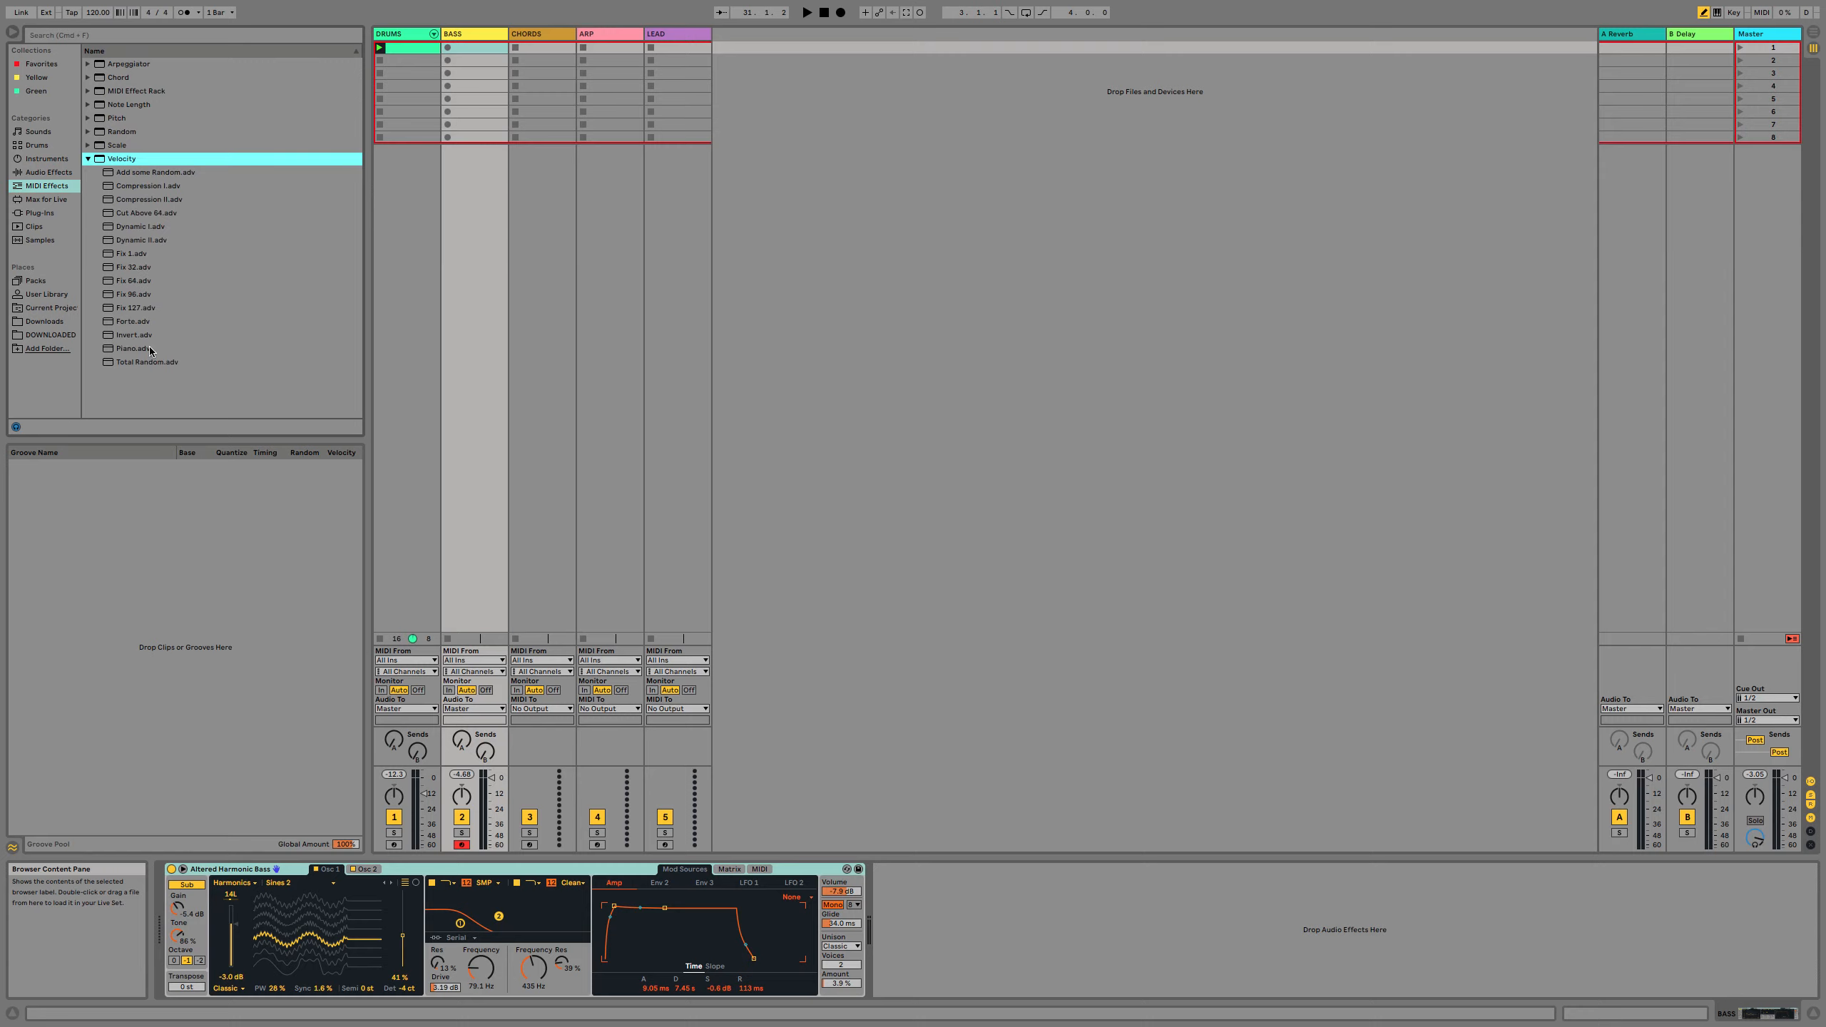
{"action": "left_click", "coordinate": [142, 310]}
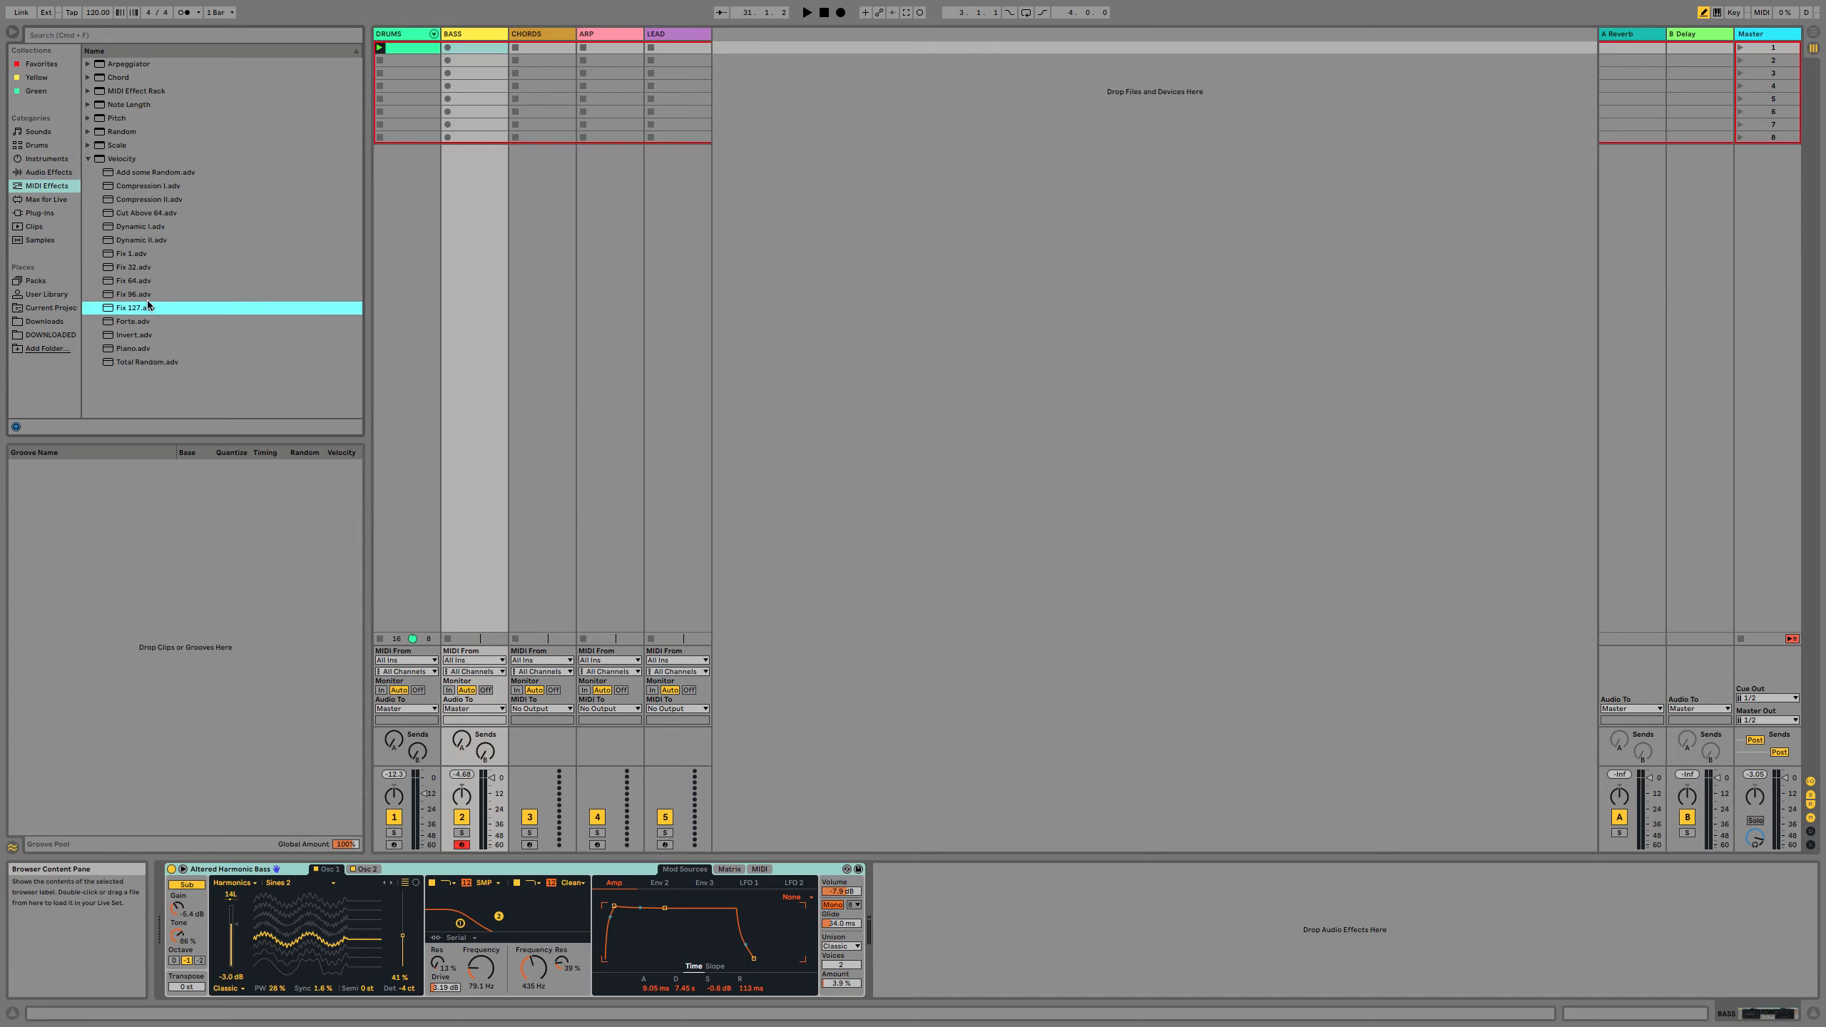
{"action": "double_click", "coordinate": [147, 310]}
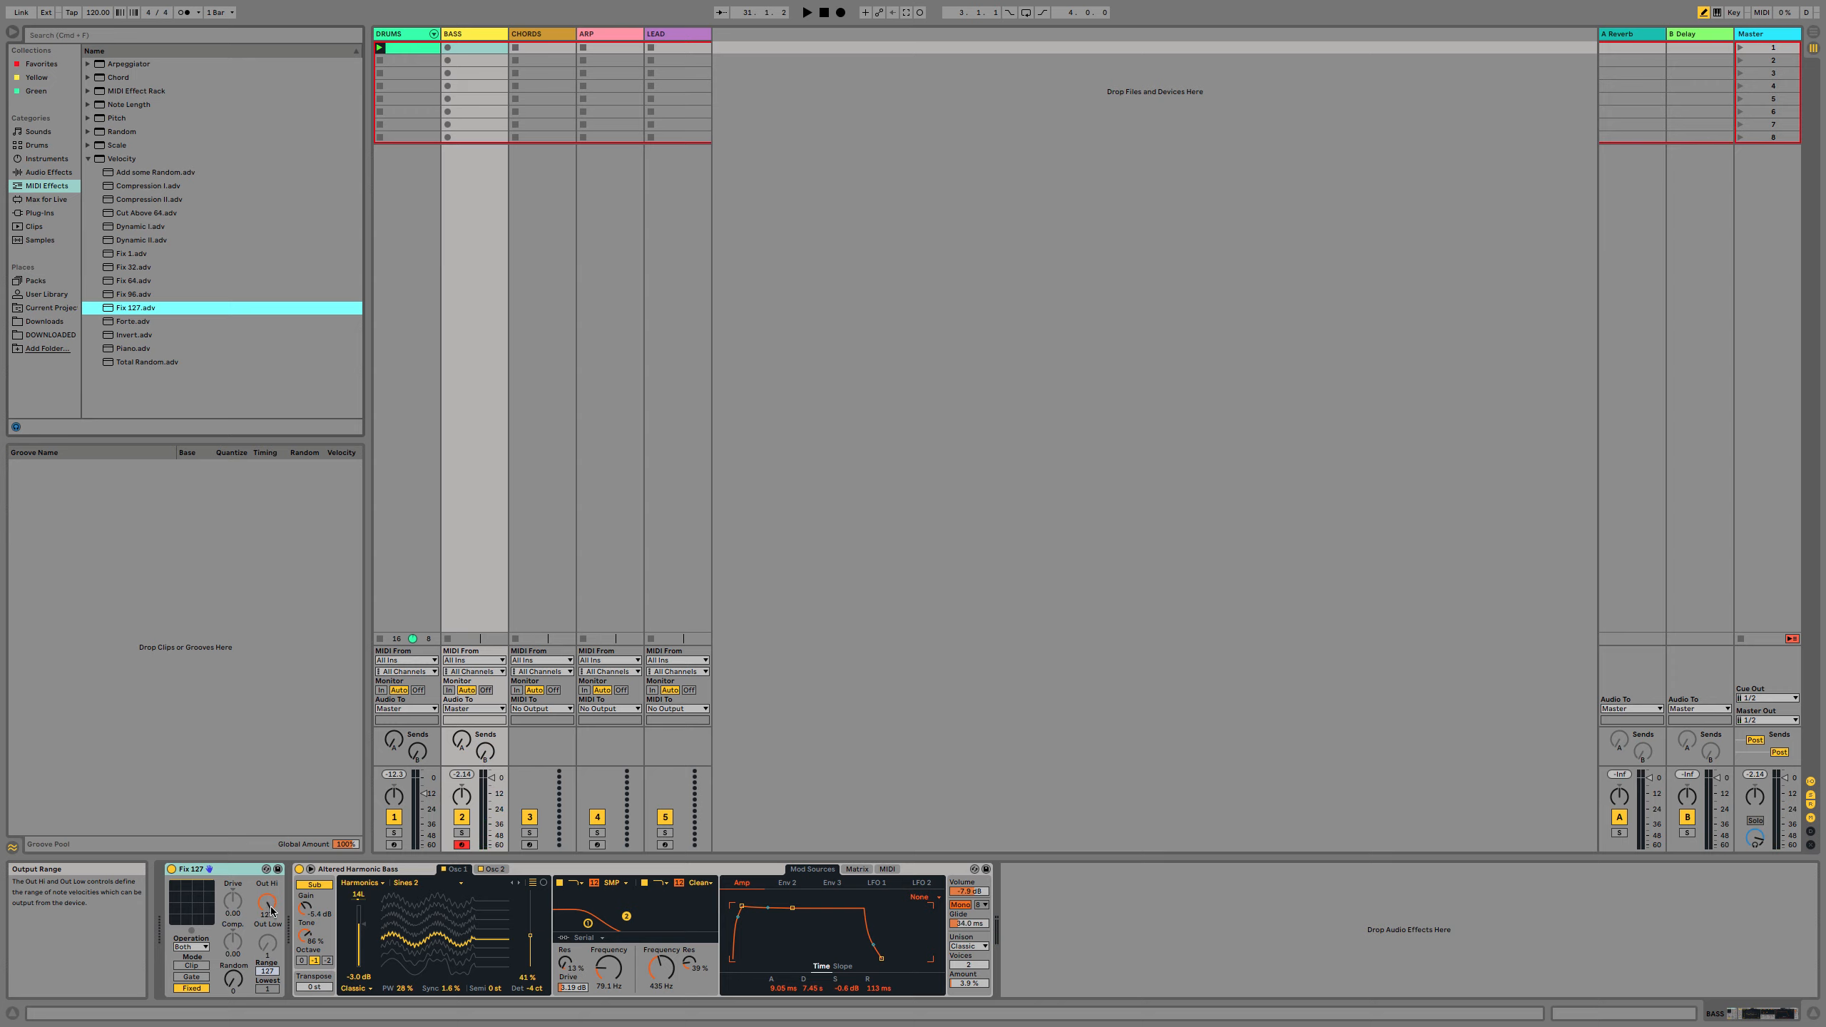
{"action": "left_click_drag", "start_coordinate": [270, 911], "coordinate": [270, 928]}
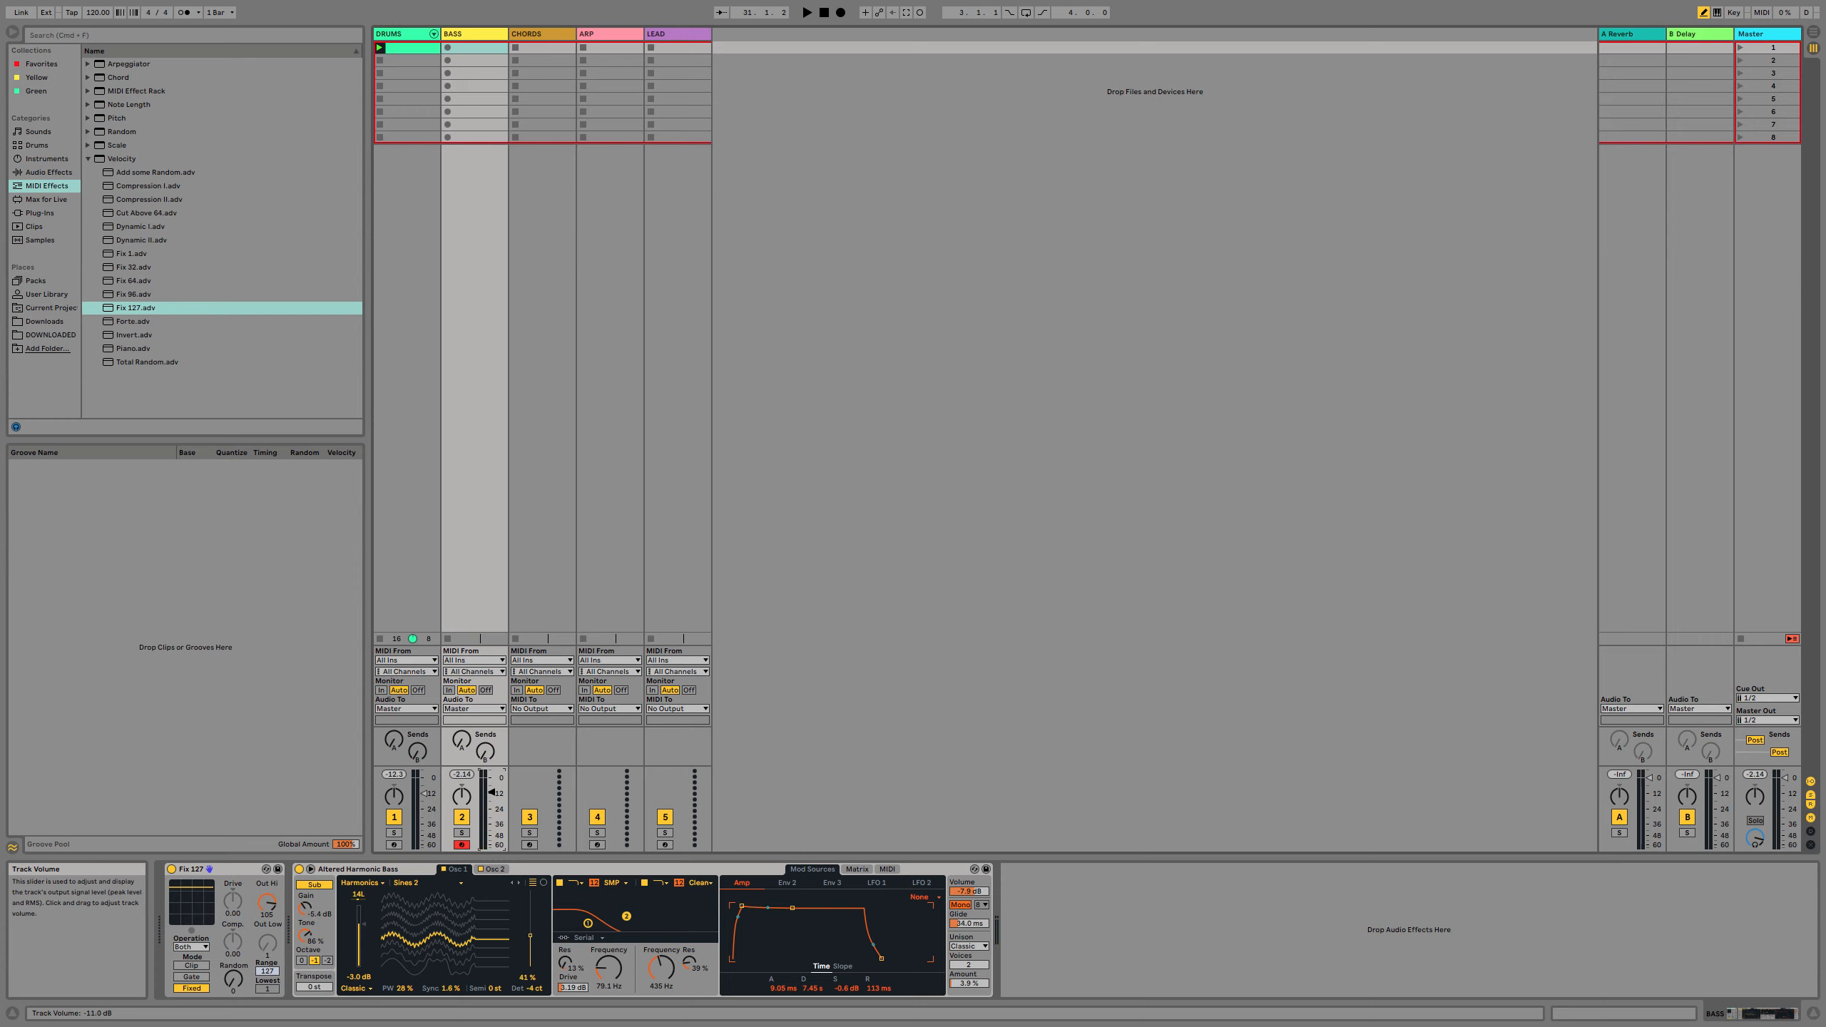
Record a four-bar bass line over the drums into the BASS track's first slot, show its notes and stop playback.
{"action": "key", "text": "space"}
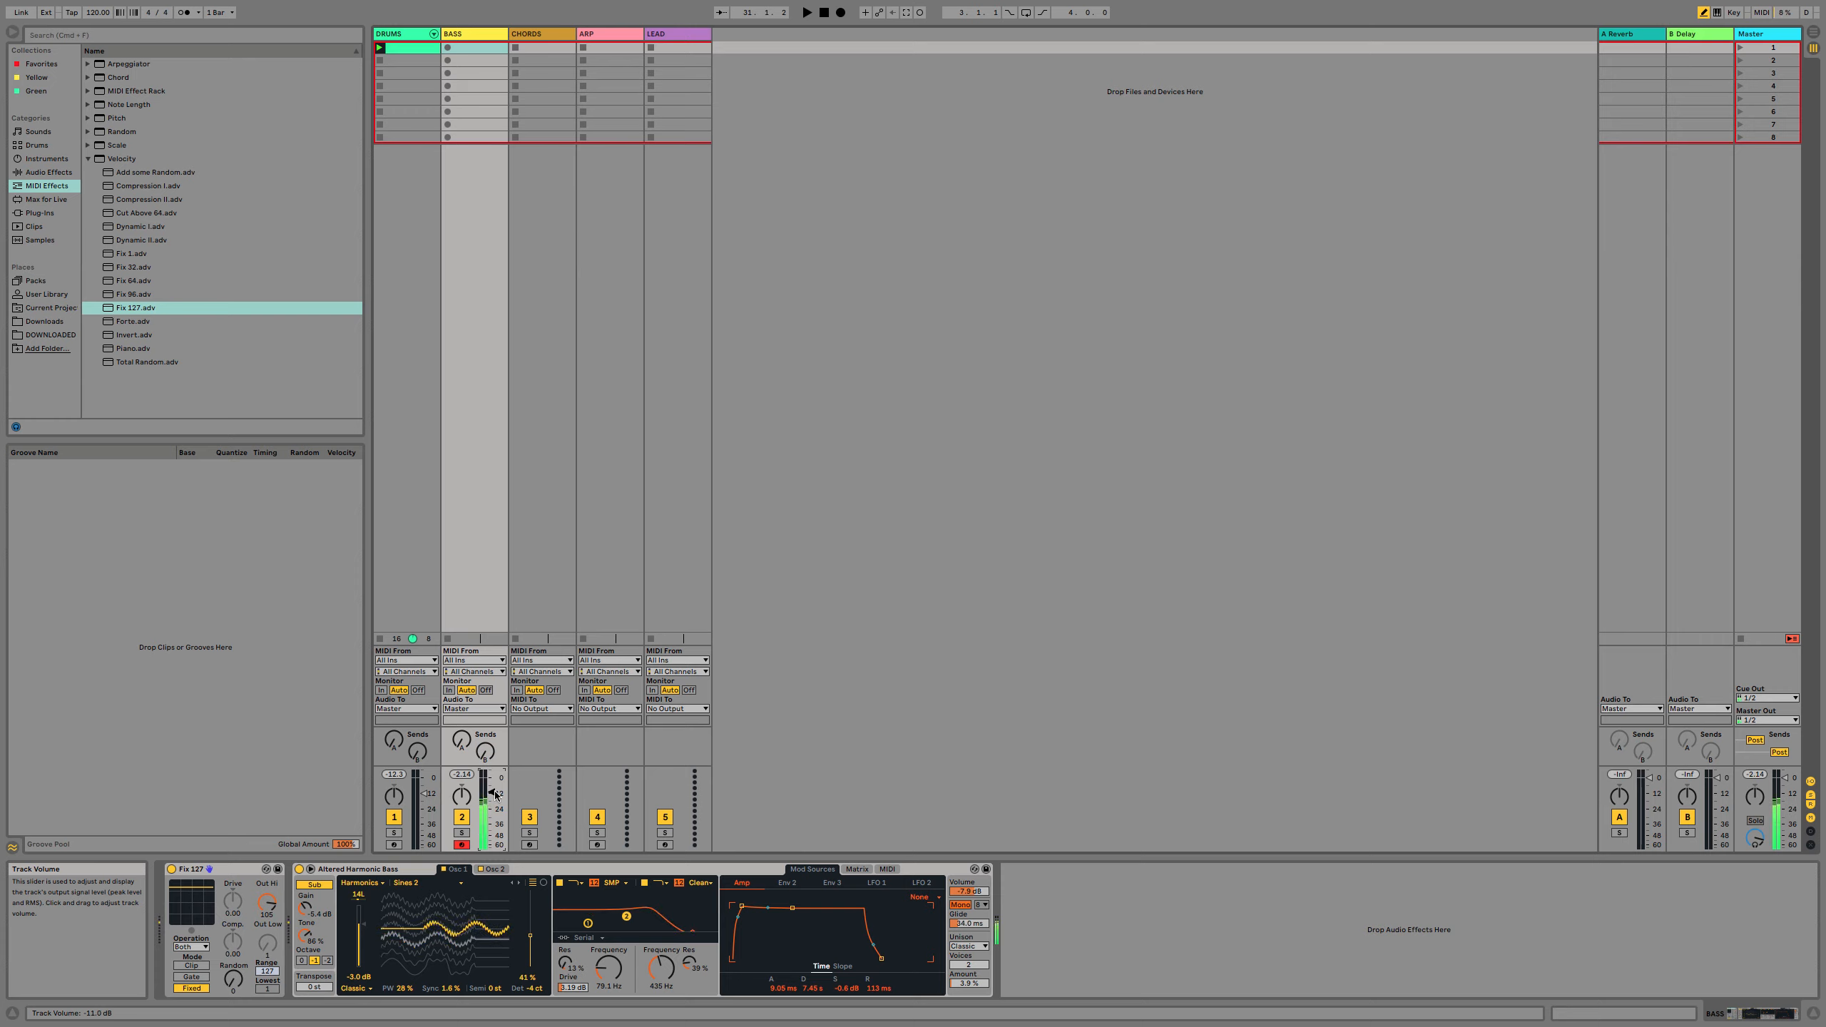
{"action": "key", "text": "space"}
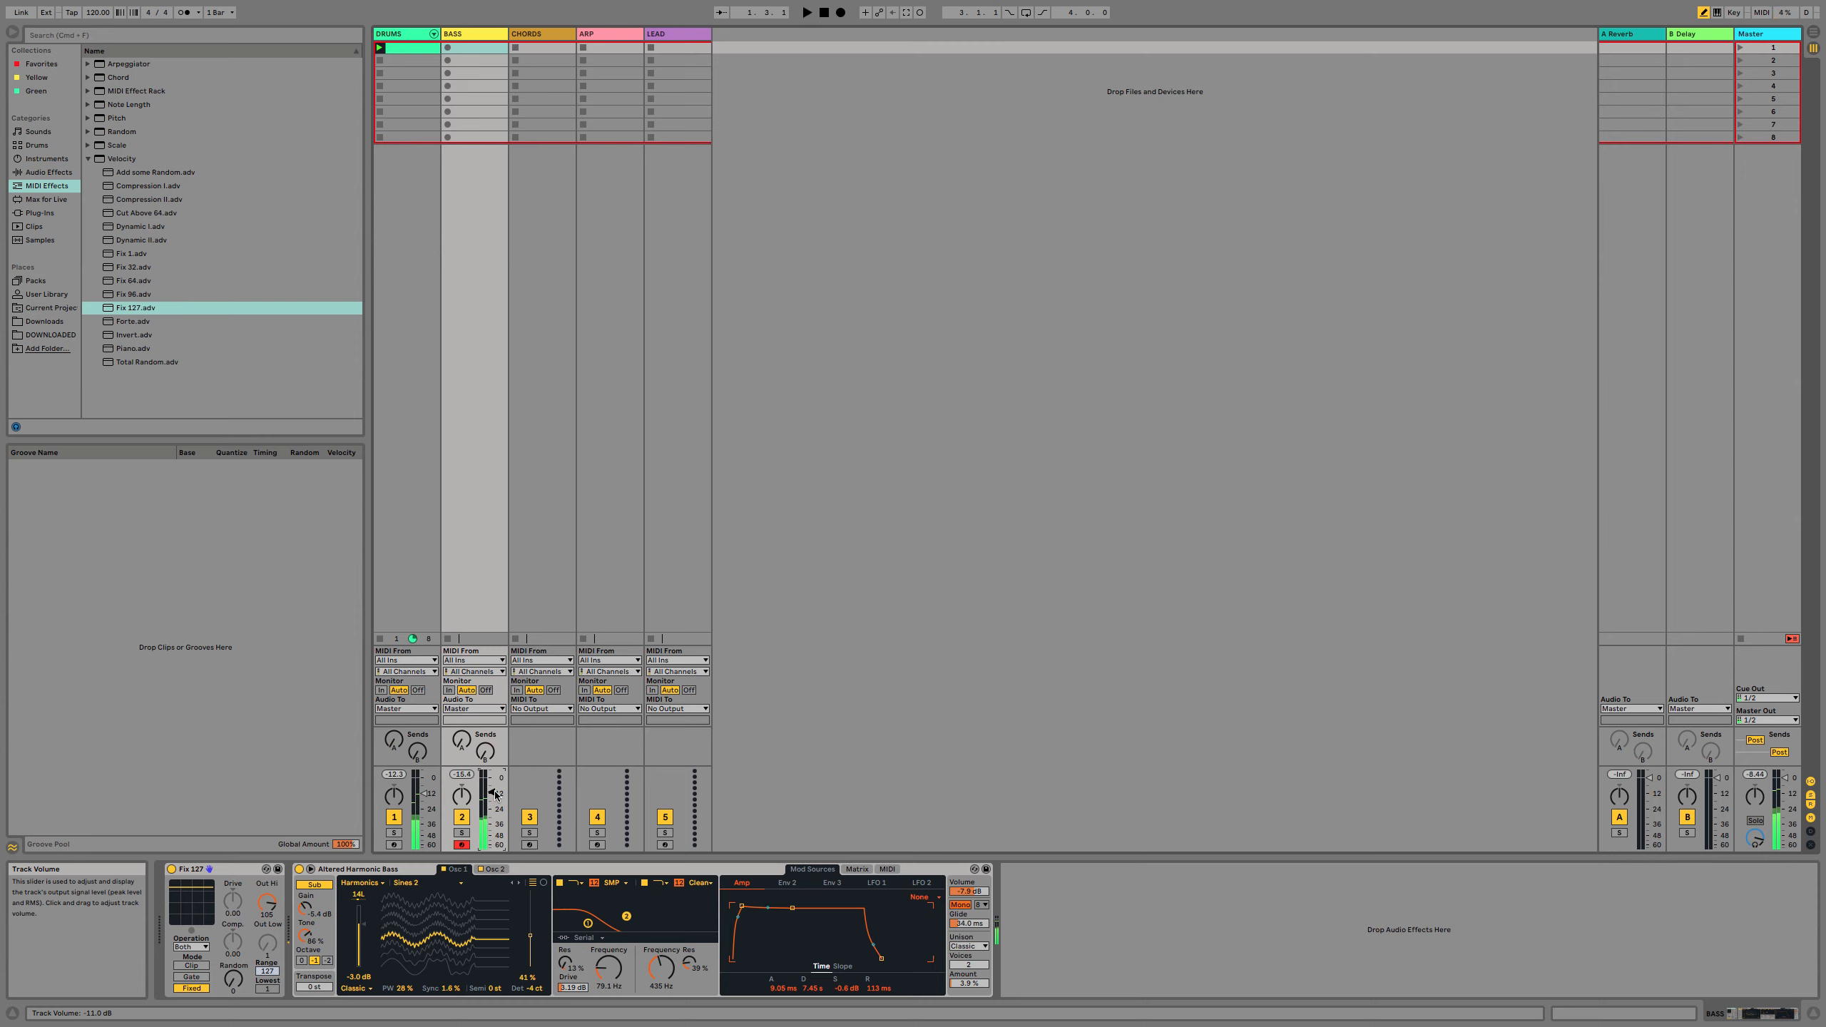
{"action": "key", "text": "space"}
{"action": "left_click", "coordinate": [448, 49]}
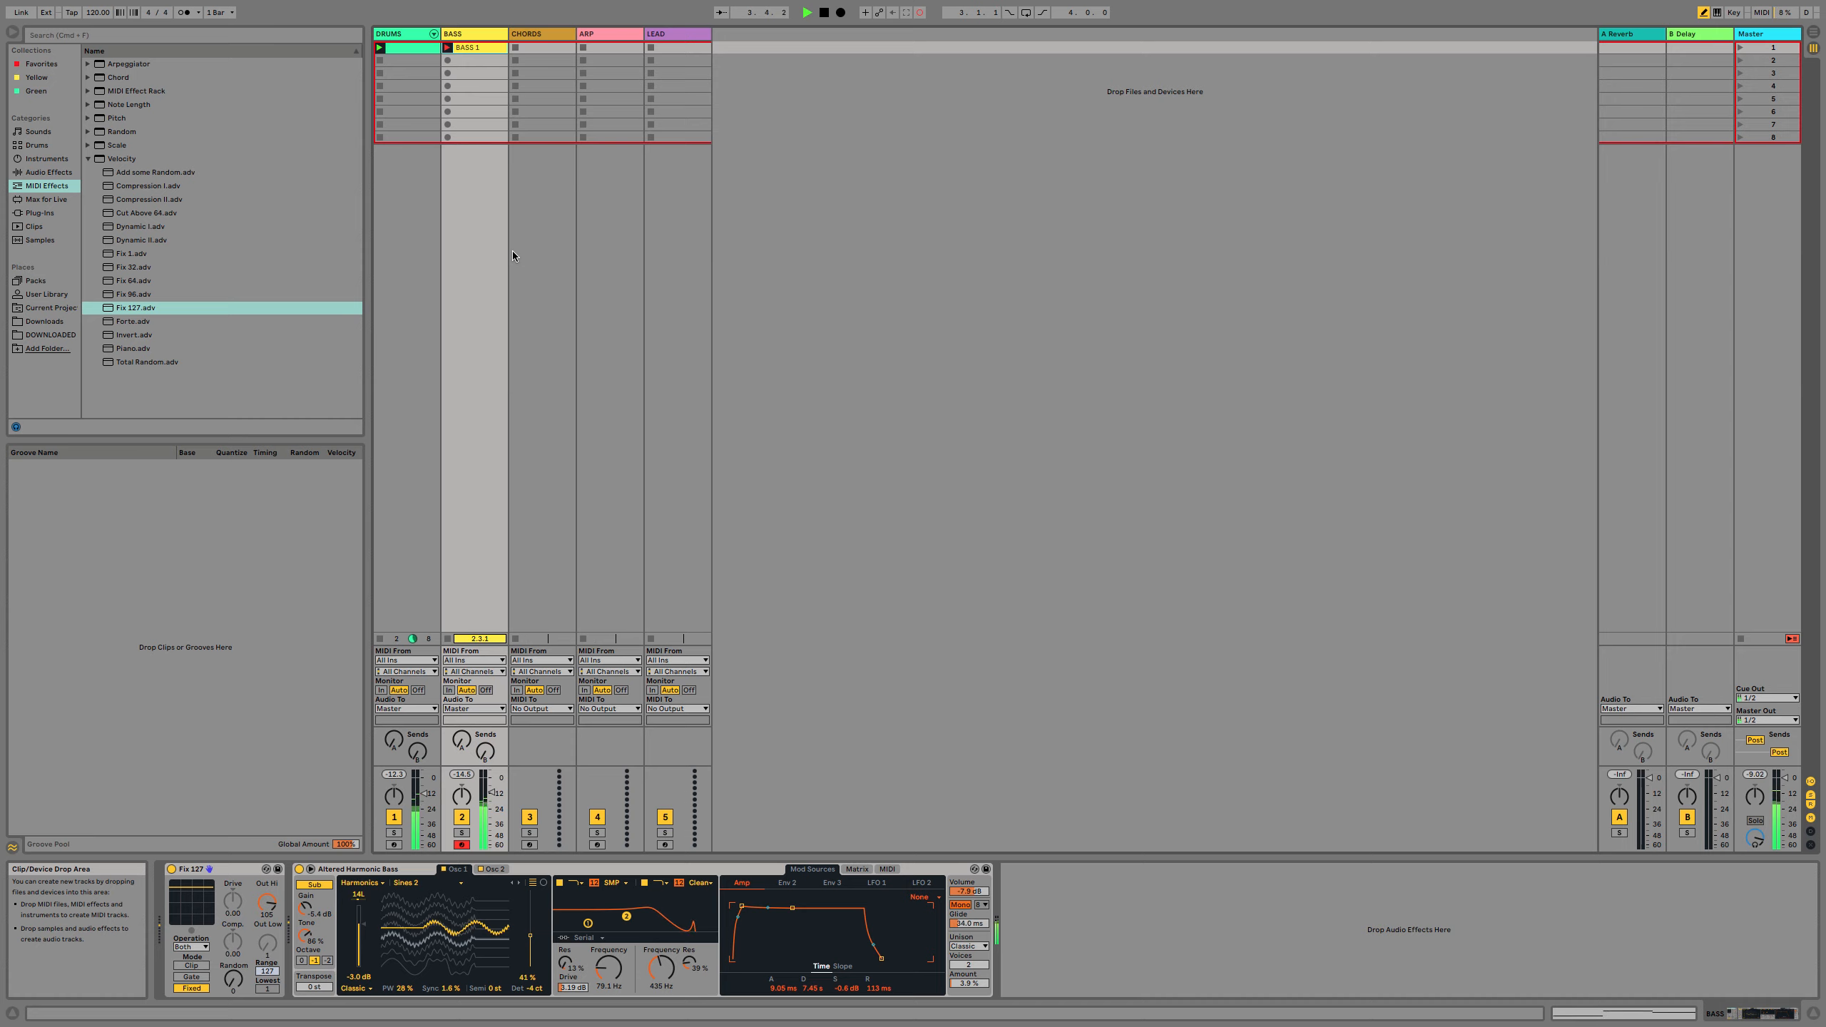
{"action": "key", "text": "shift+Tab"}
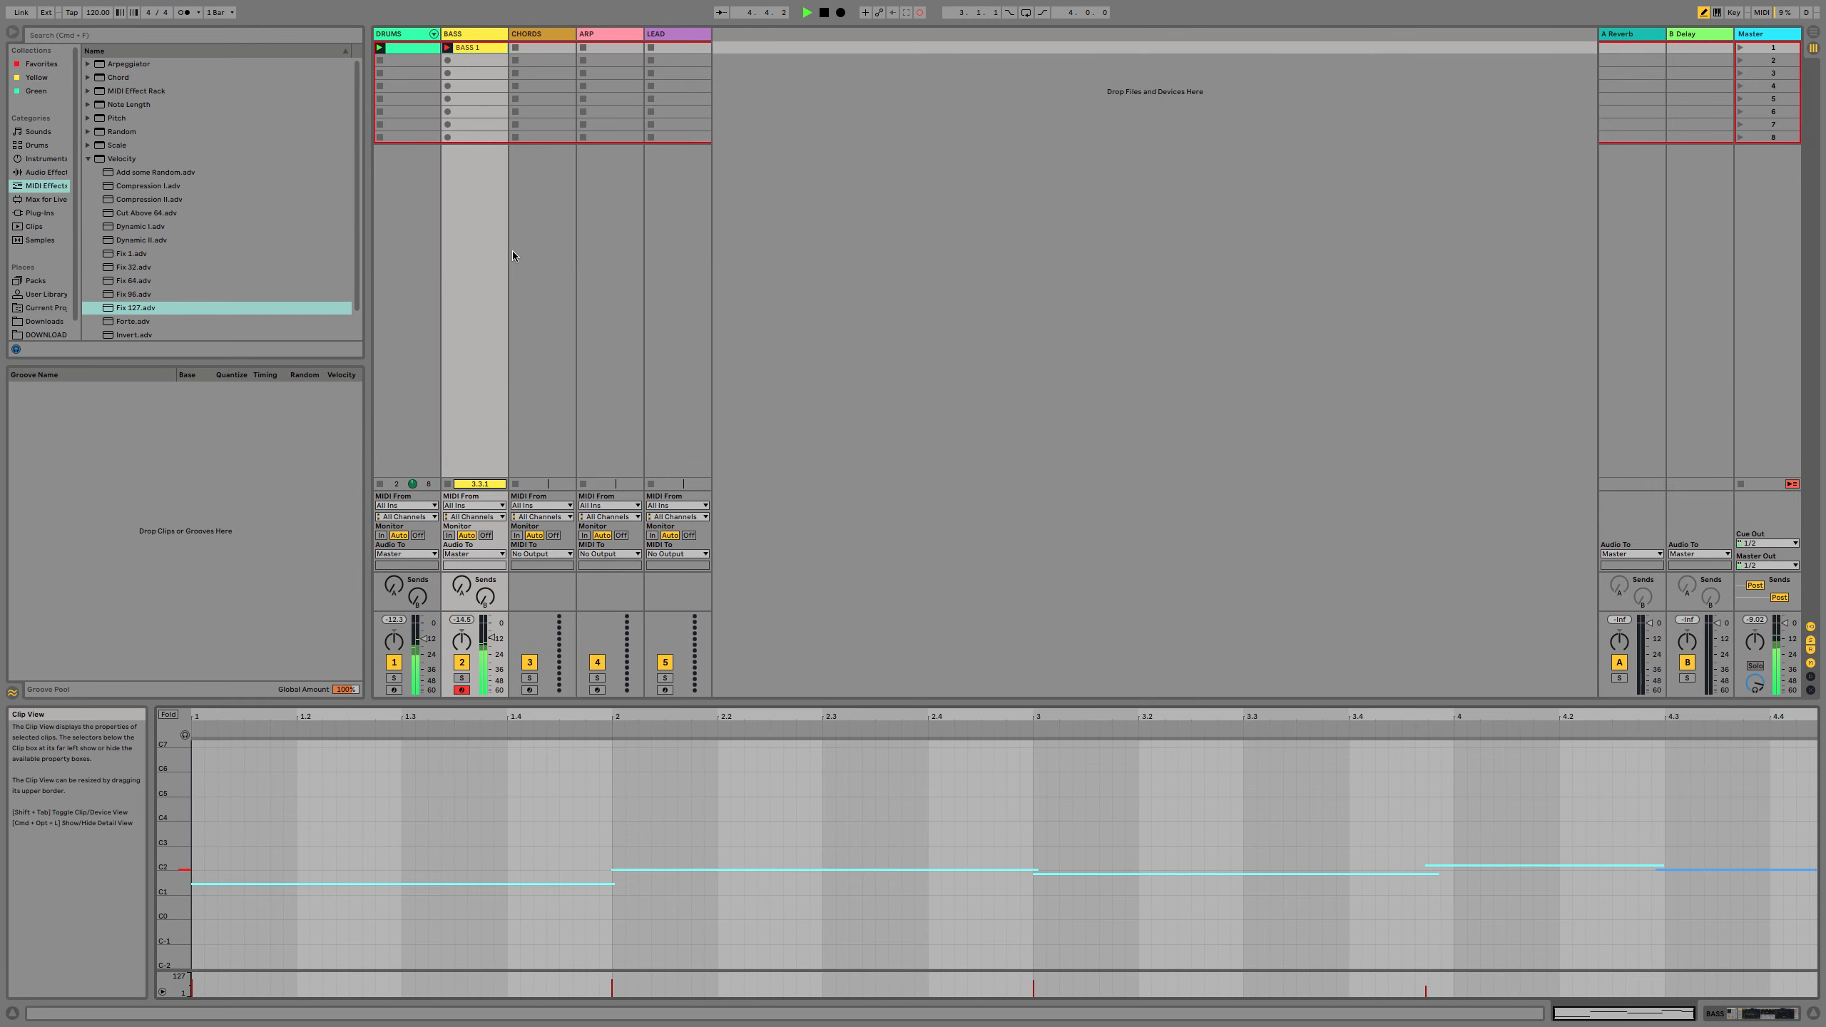
{"action": "key", "text": "space"}
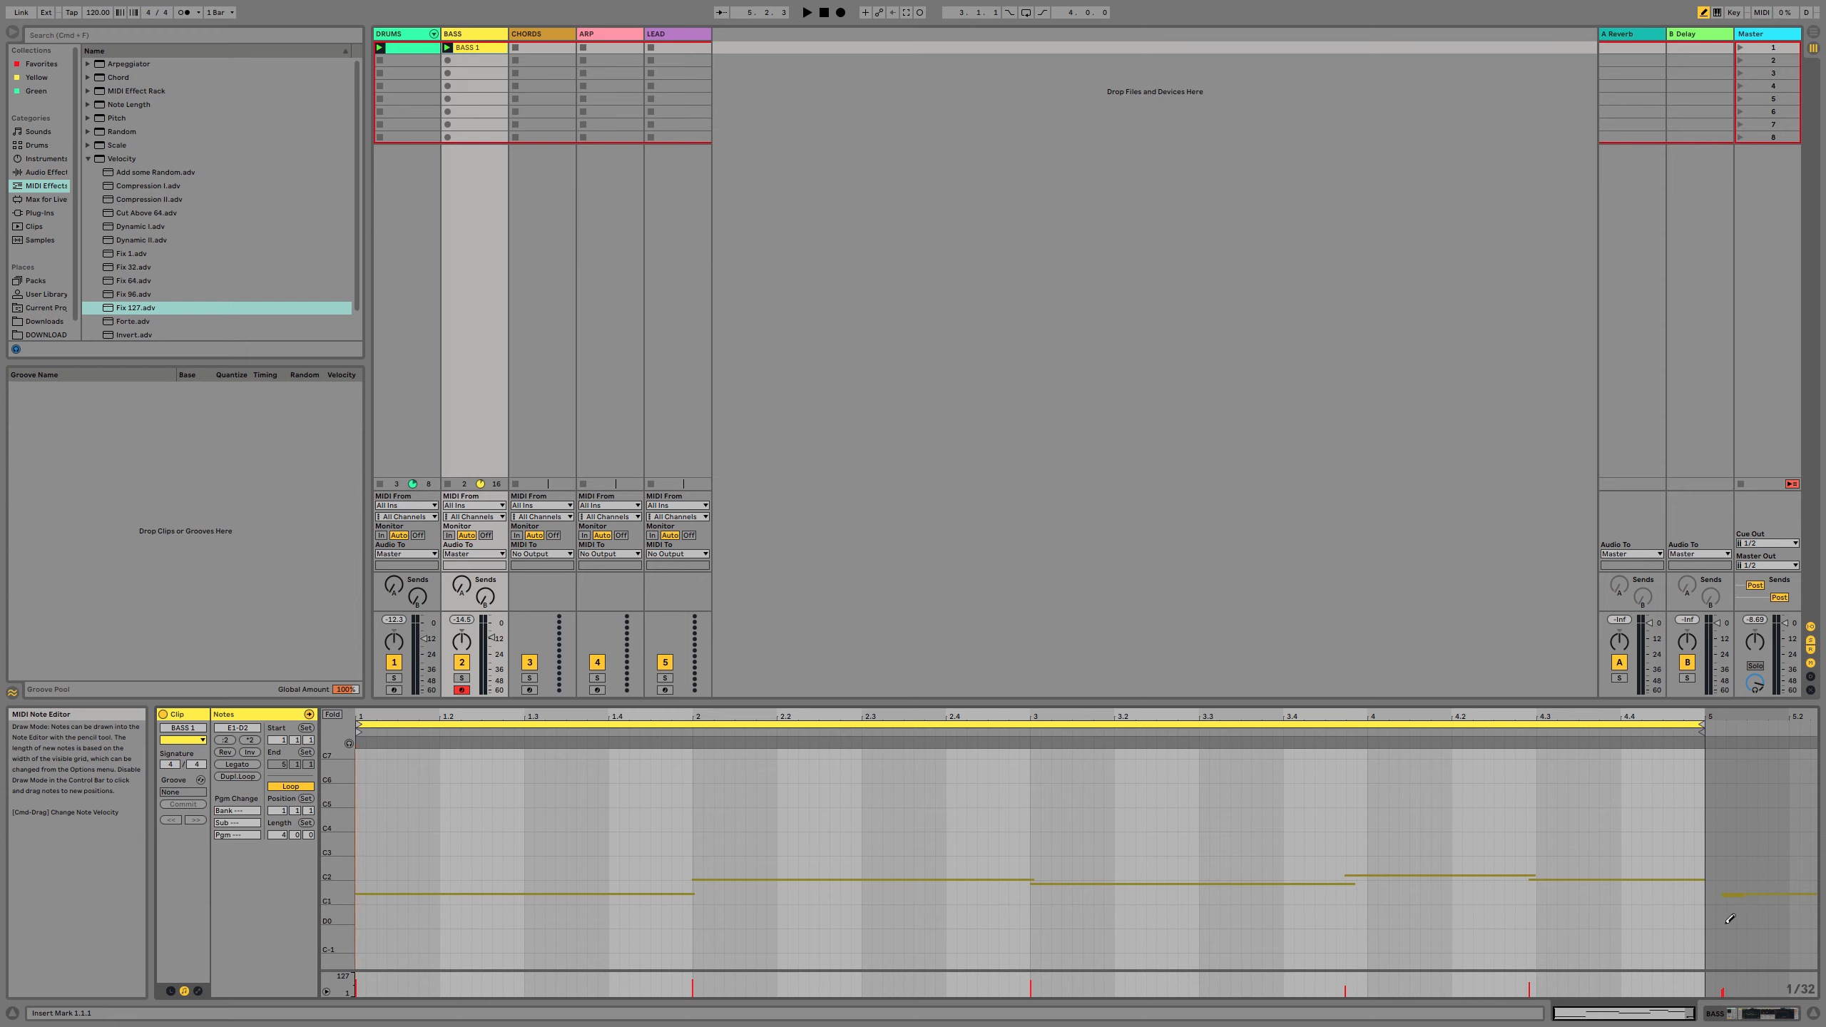
Leave Draw Mode and delete the stray notes recorded past bar 5 in the bass clip.
{"action": "key", "text": "b"}
{"action": "left_click_drag", "start_coordinate": [1719, 928], "coordinate": [1776, 844]}
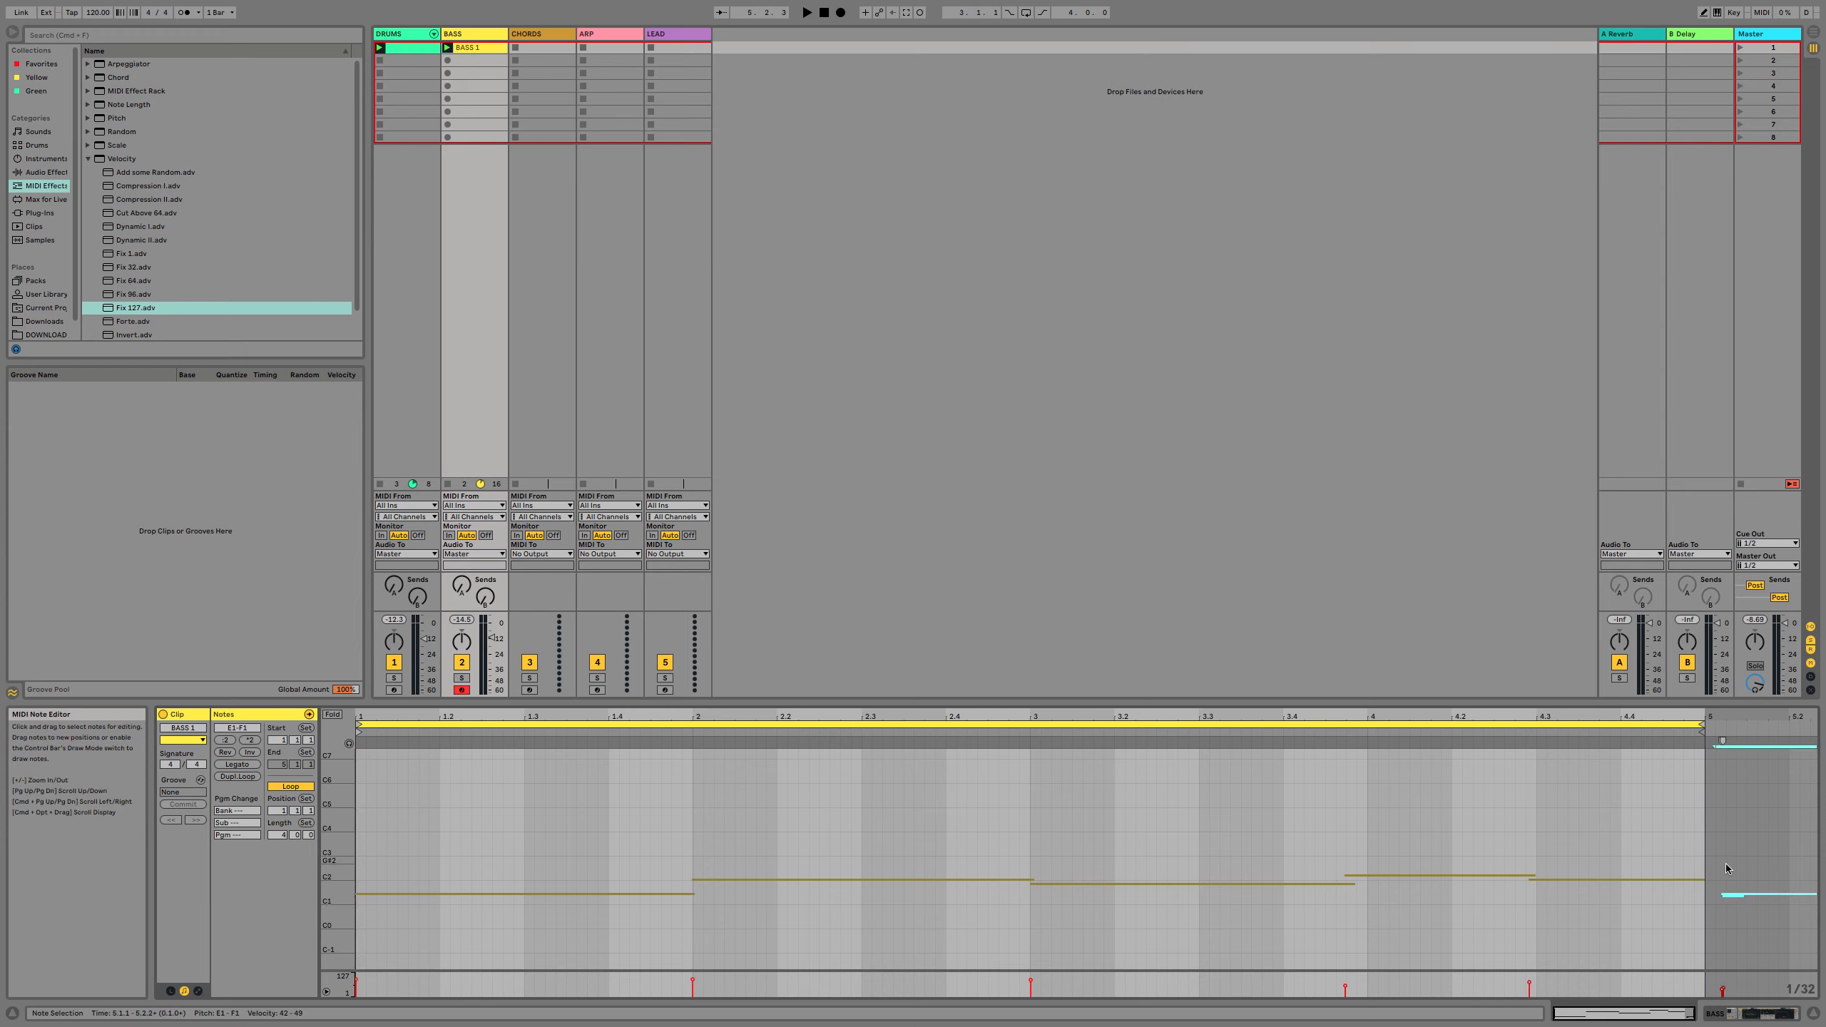
{"action": "key", "text": "Delete"}
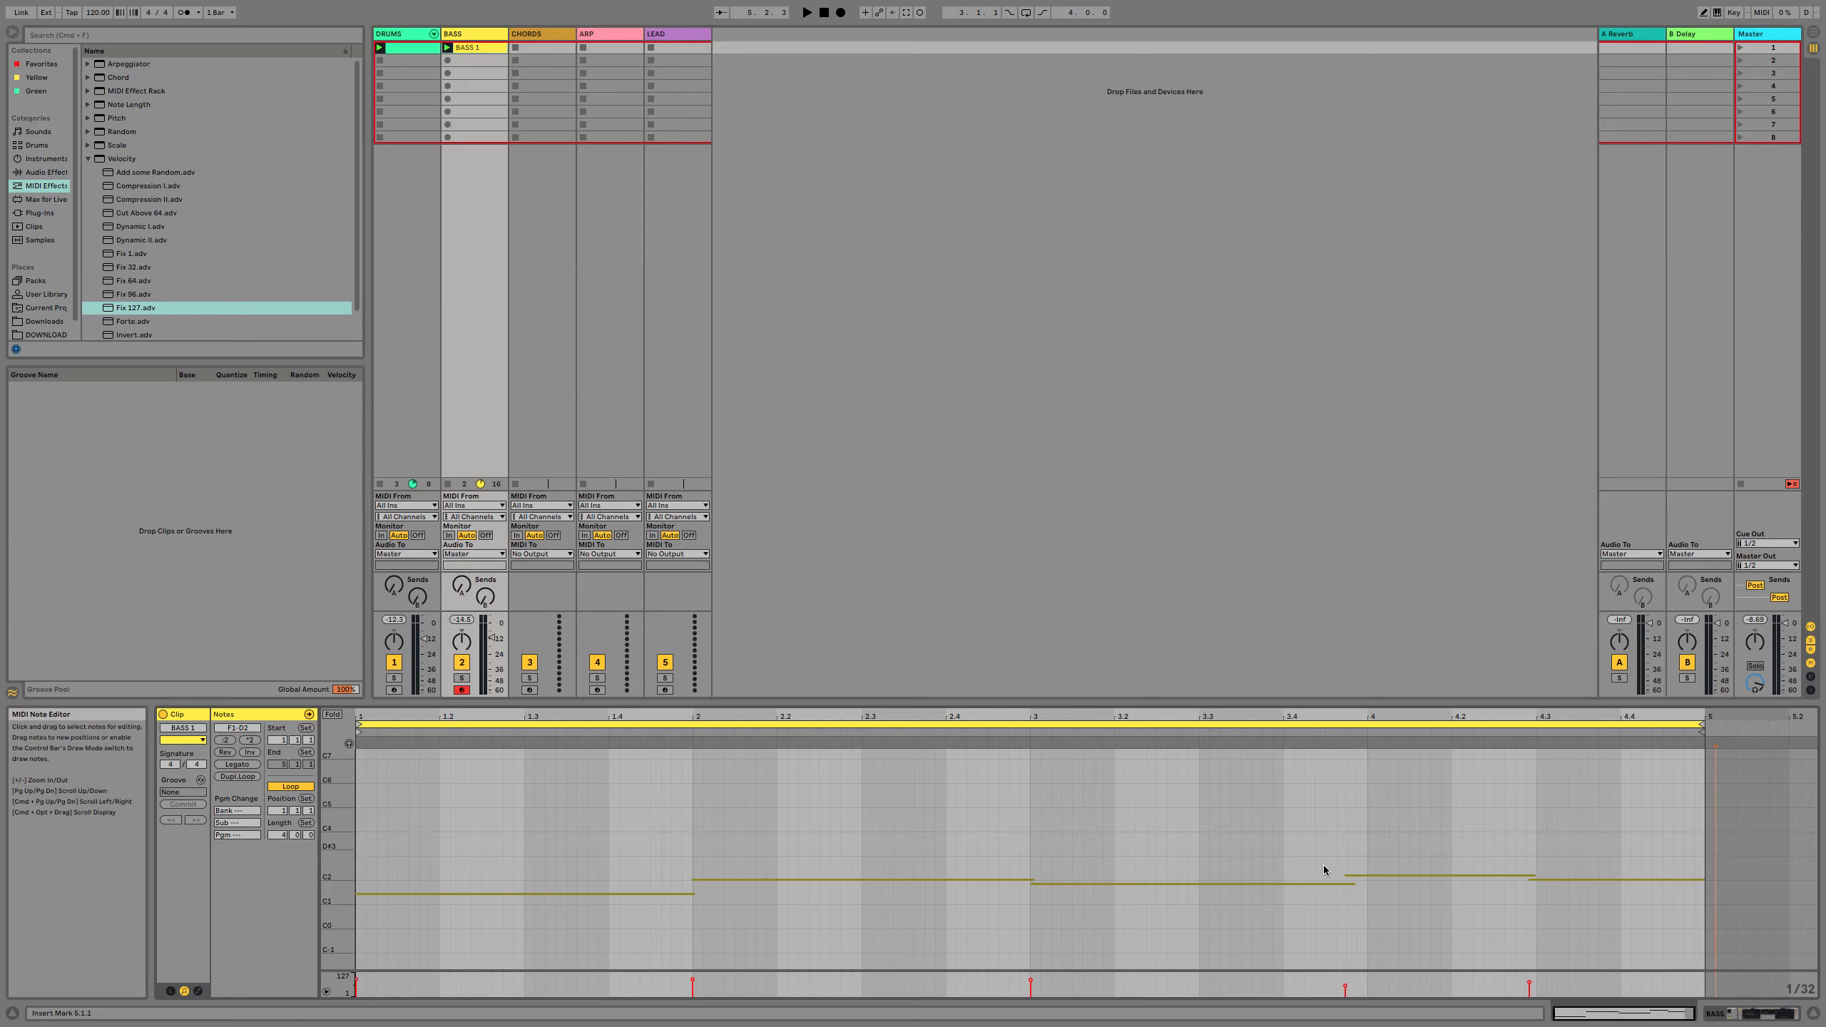
Set the fixed grid to 1/2, quantize all notes in the first bass clip and play it back.
{"action": "right_click", "coordinate": [1339, 803]}
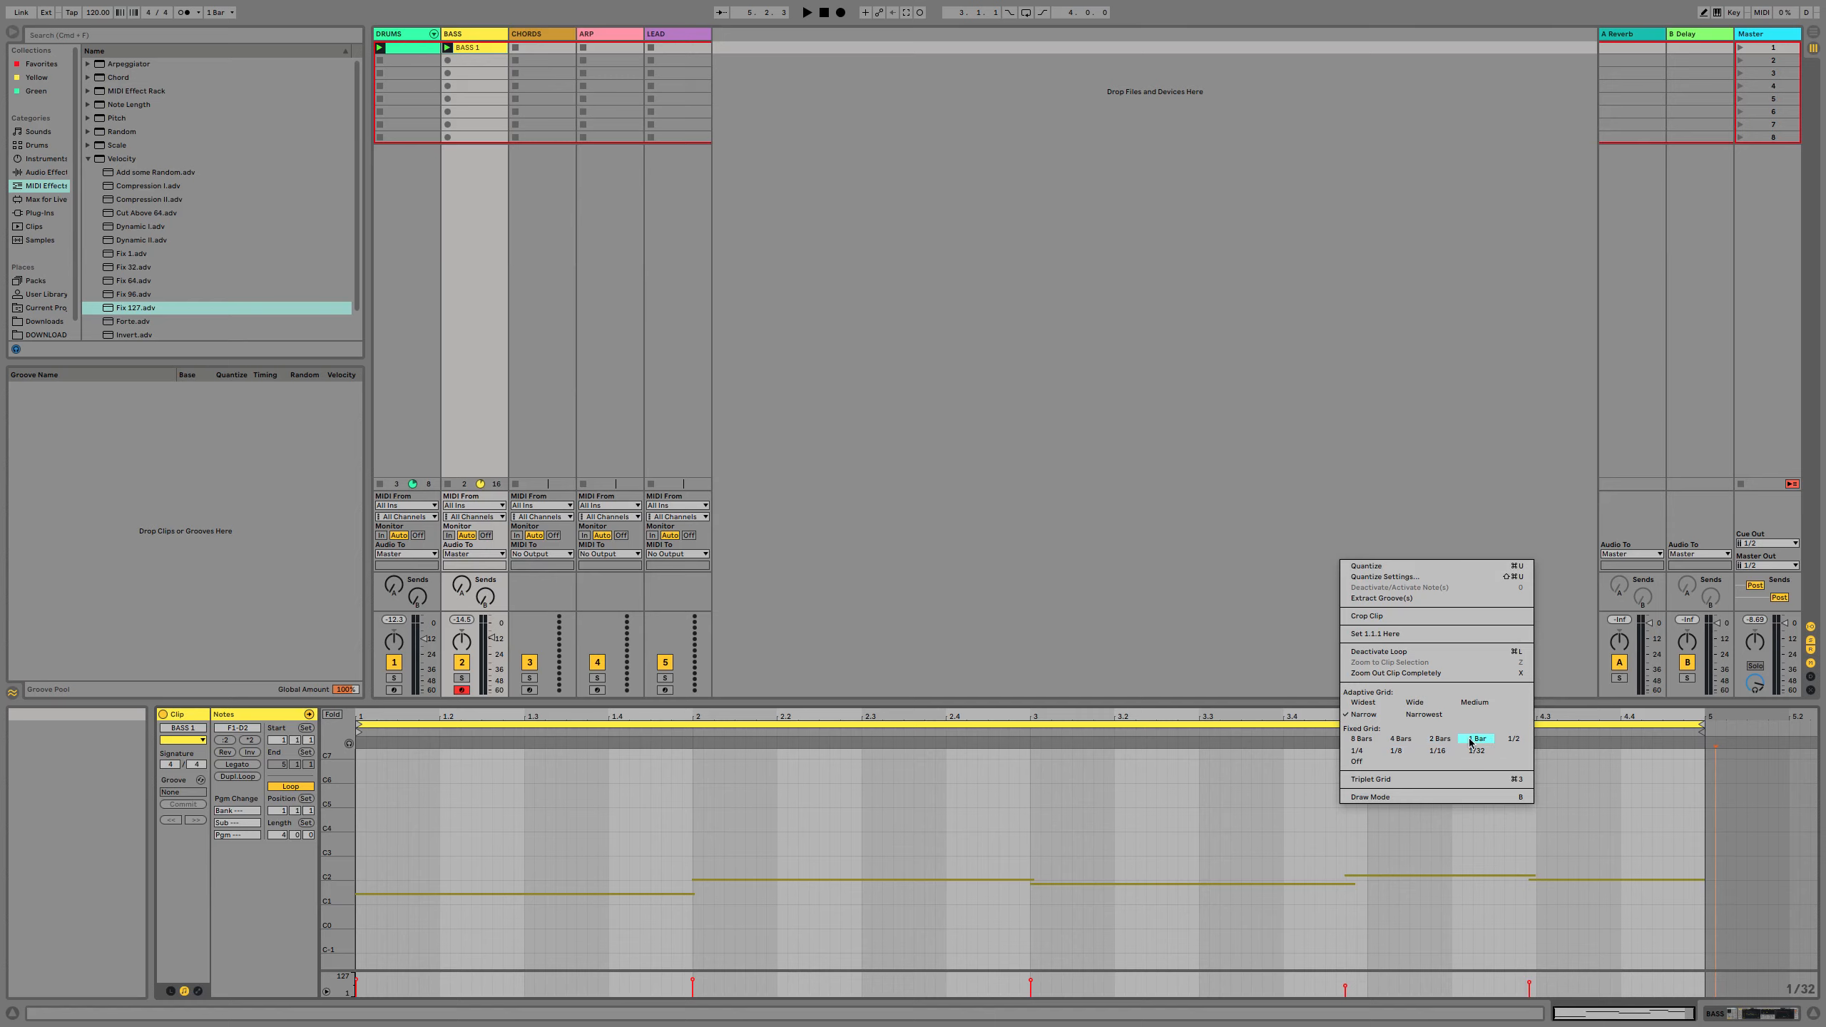
{"action": "left_click", "coordinate": [1514, 740]}
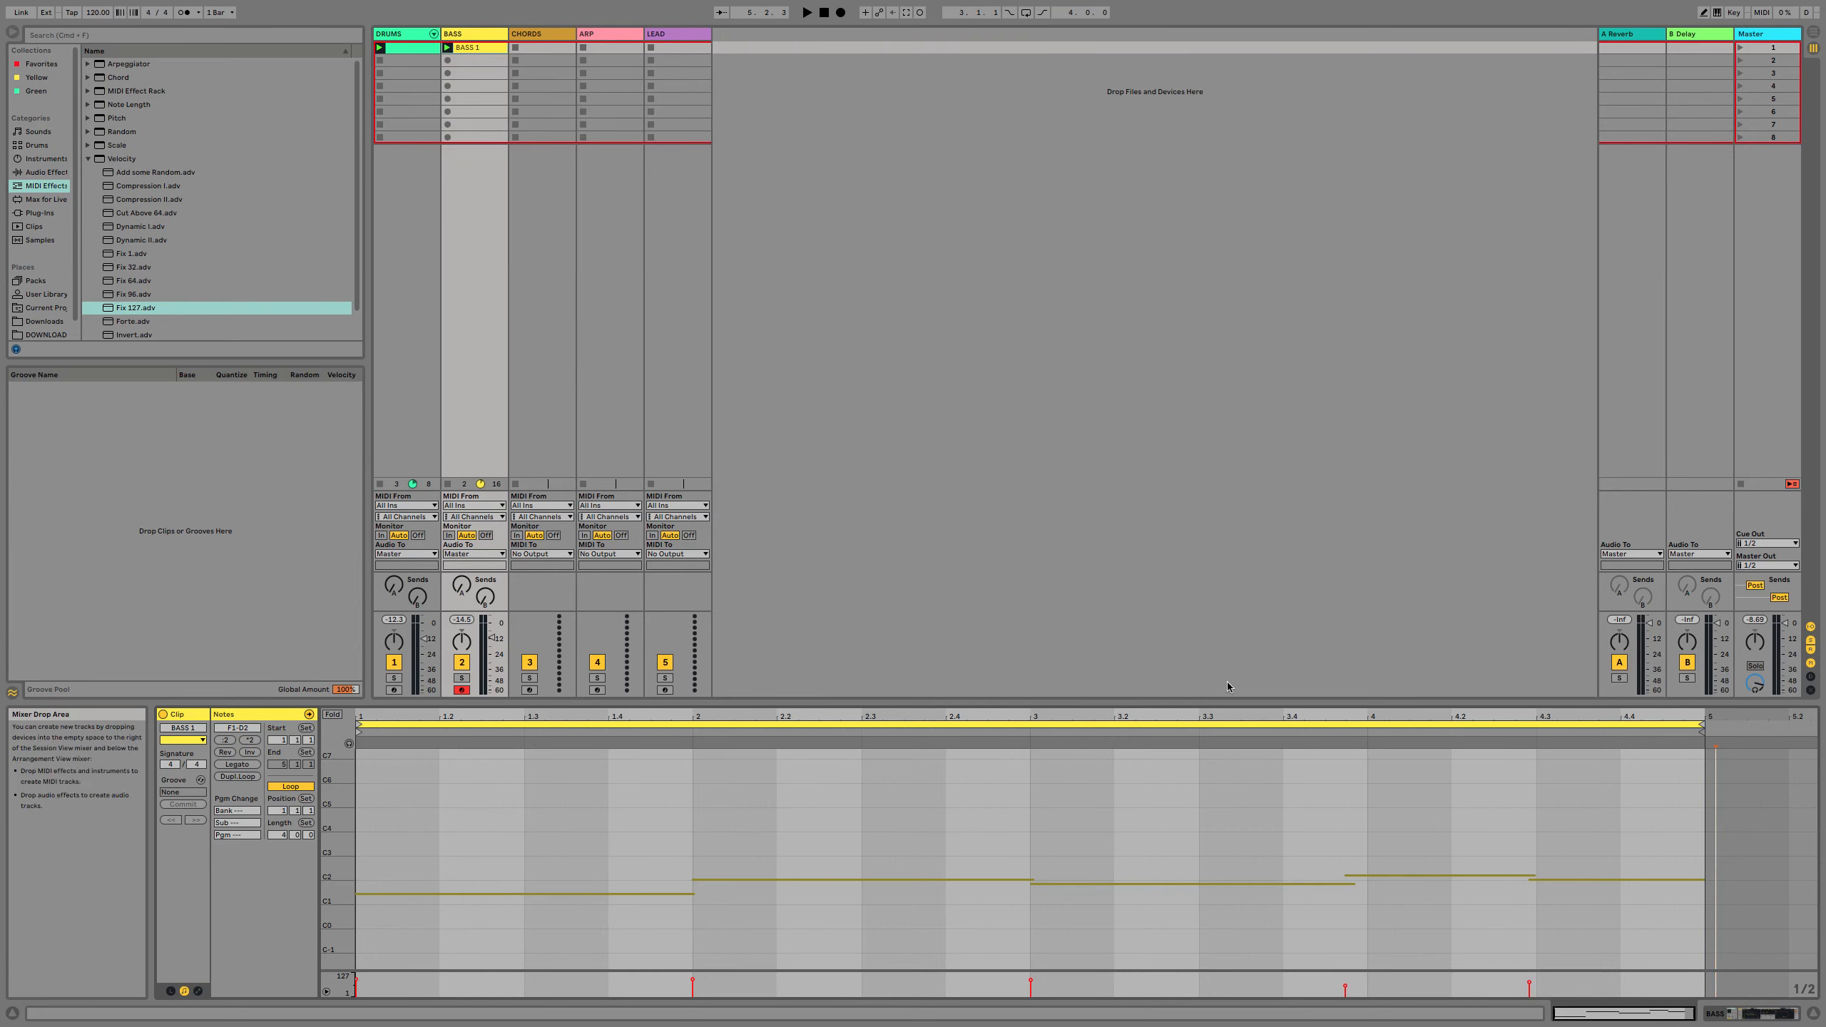
{"action": "key", "text": "super+a"}
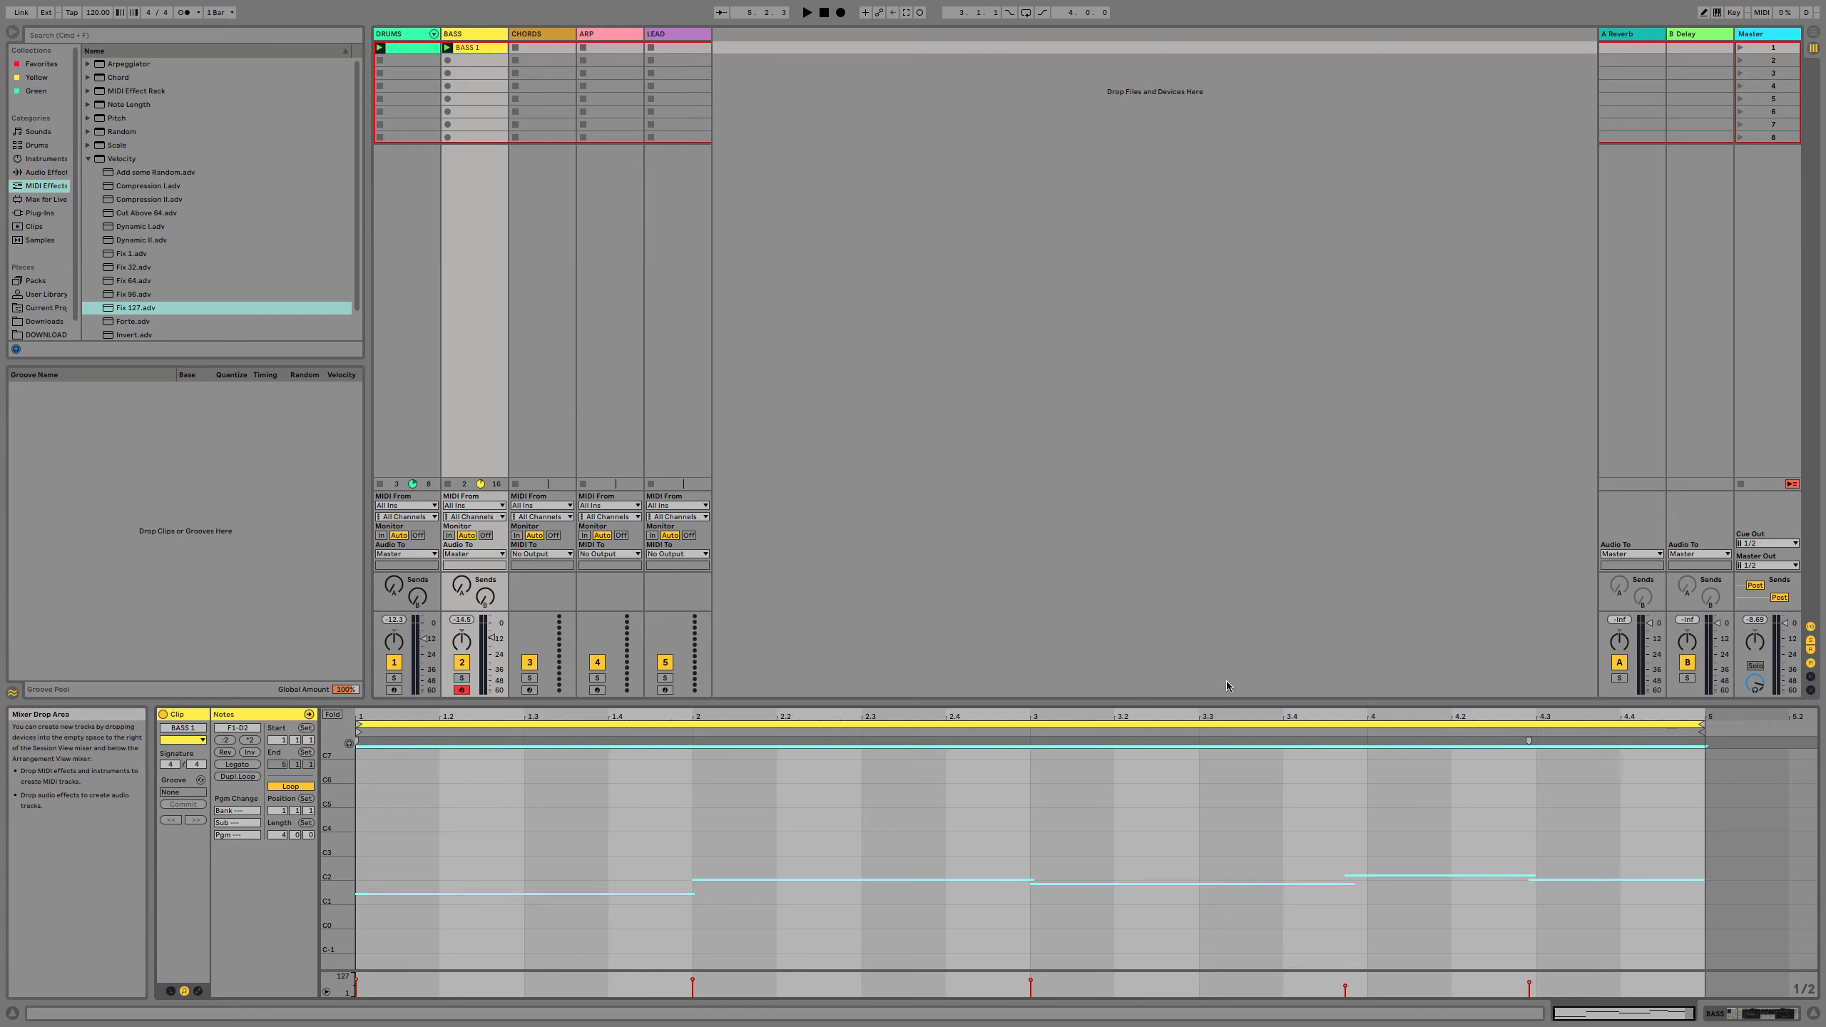
{"action": "key", "text": "super+u"}
{"action": "left_click", "coordinate": [447, 48]}
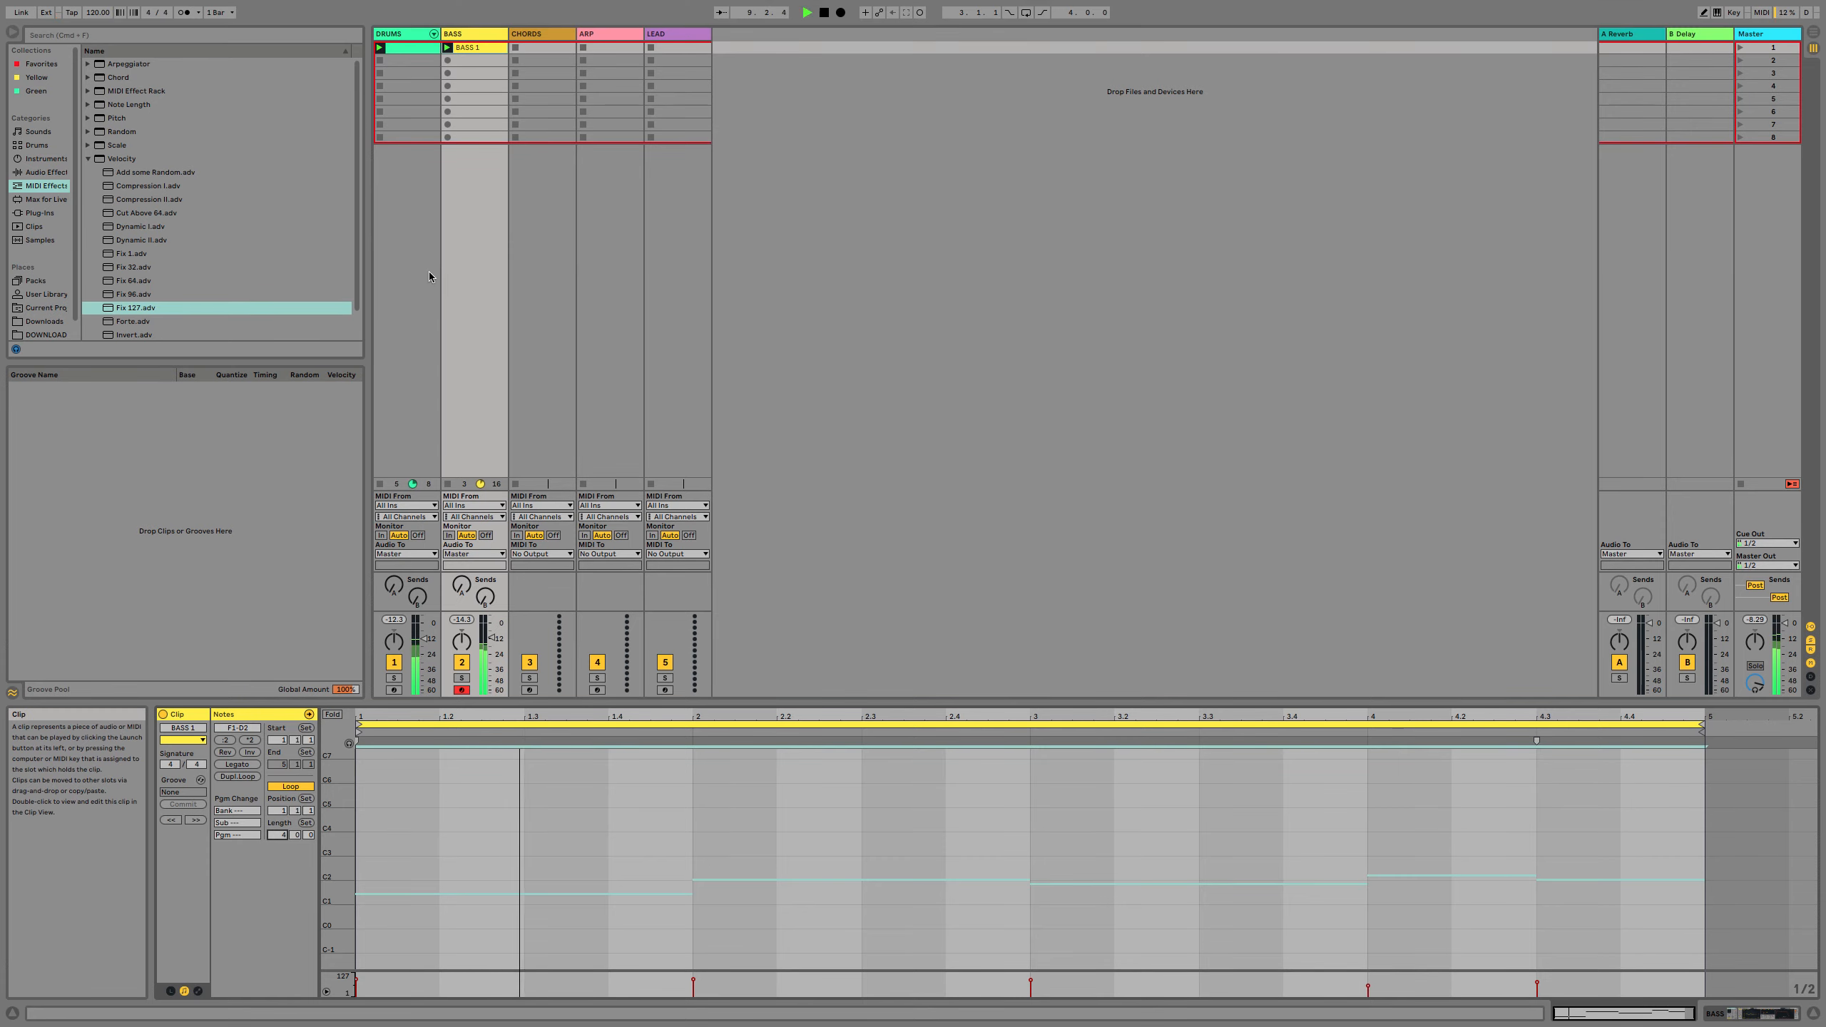
{"action": "left_click", "coordinate": [534, 51]}
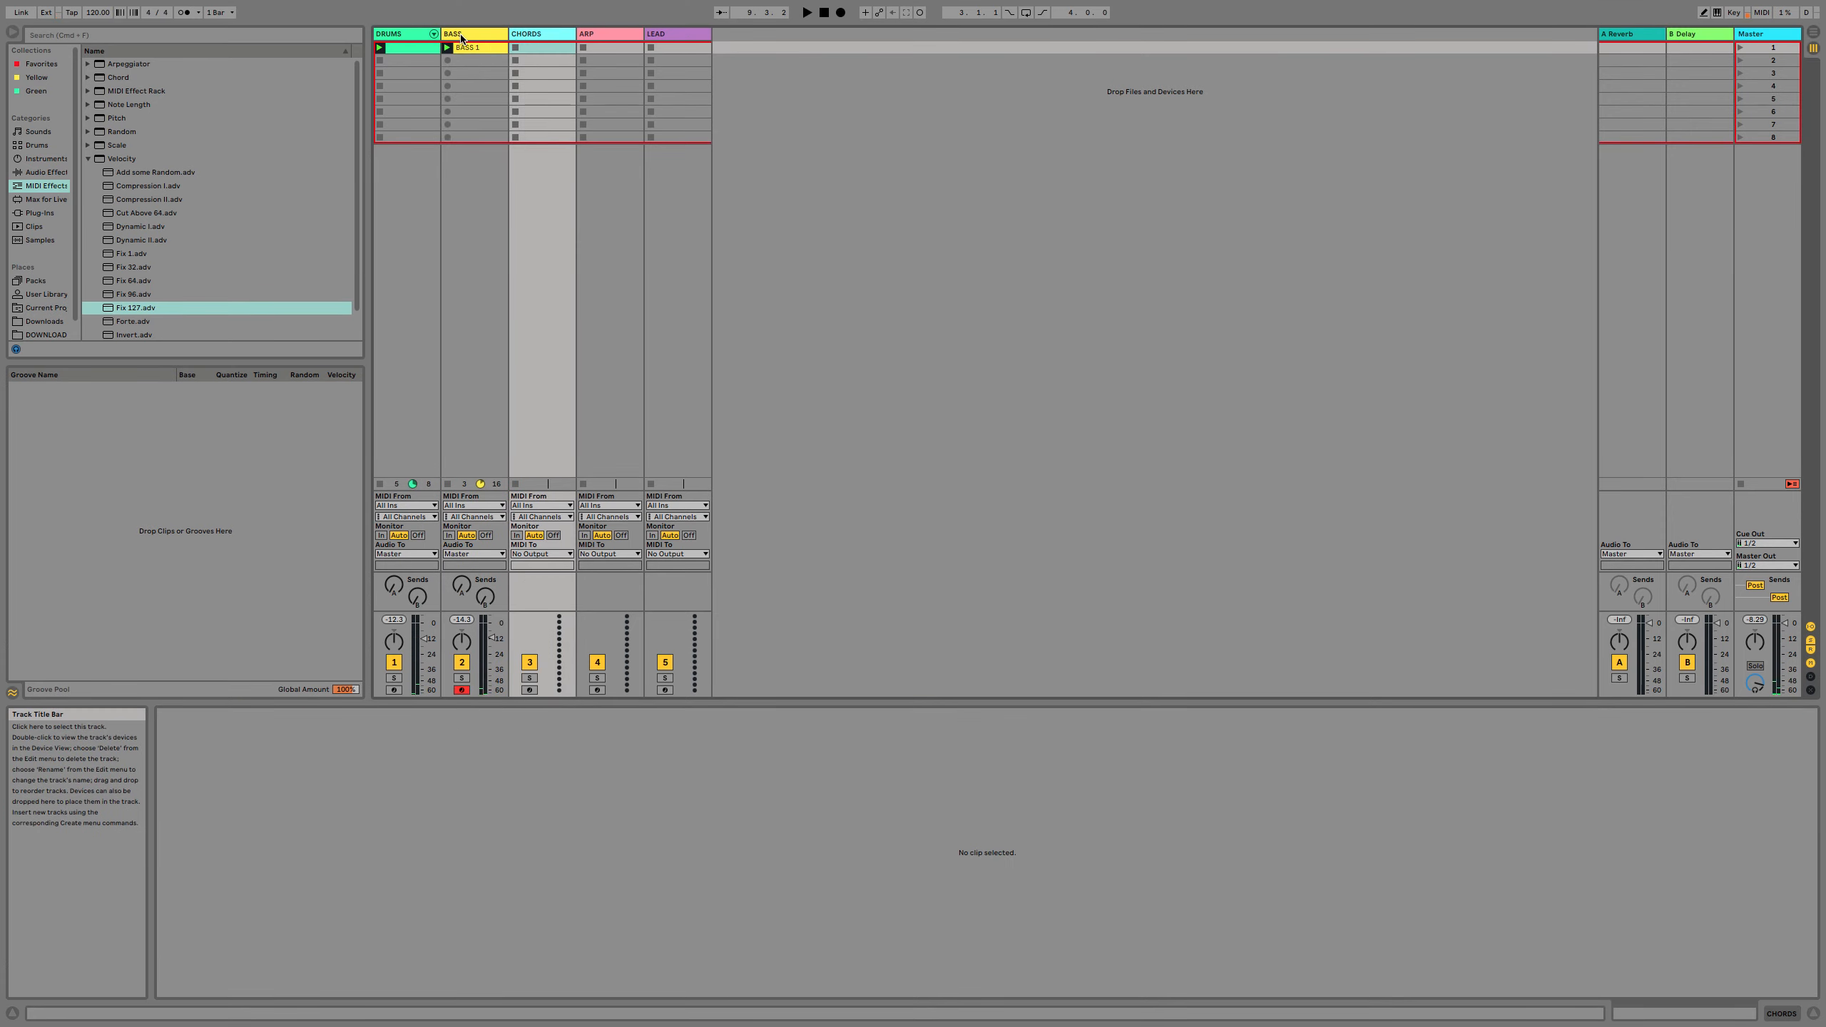
{"action": "left_click", "coordinate": [460, 37]}
{"action": "left_click", "coordinate": [459, 48]}
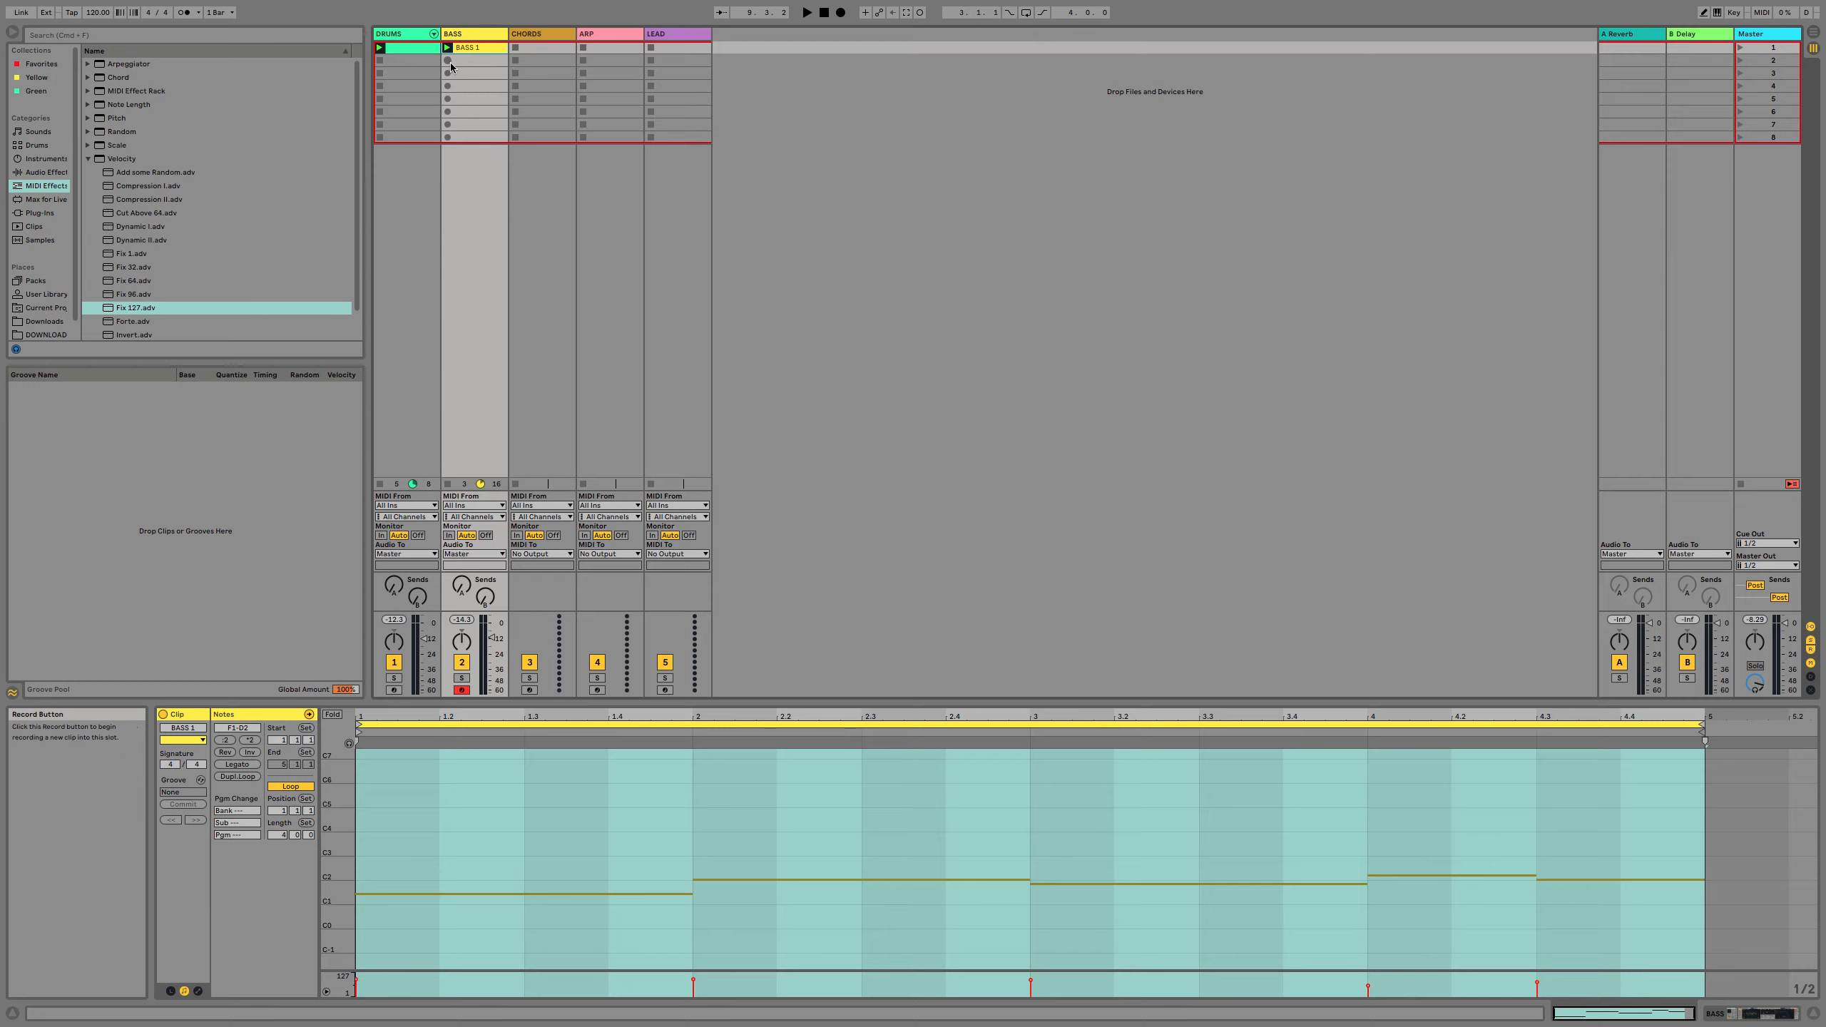
{"action": "left_click", "coordinate": [450, 64]}
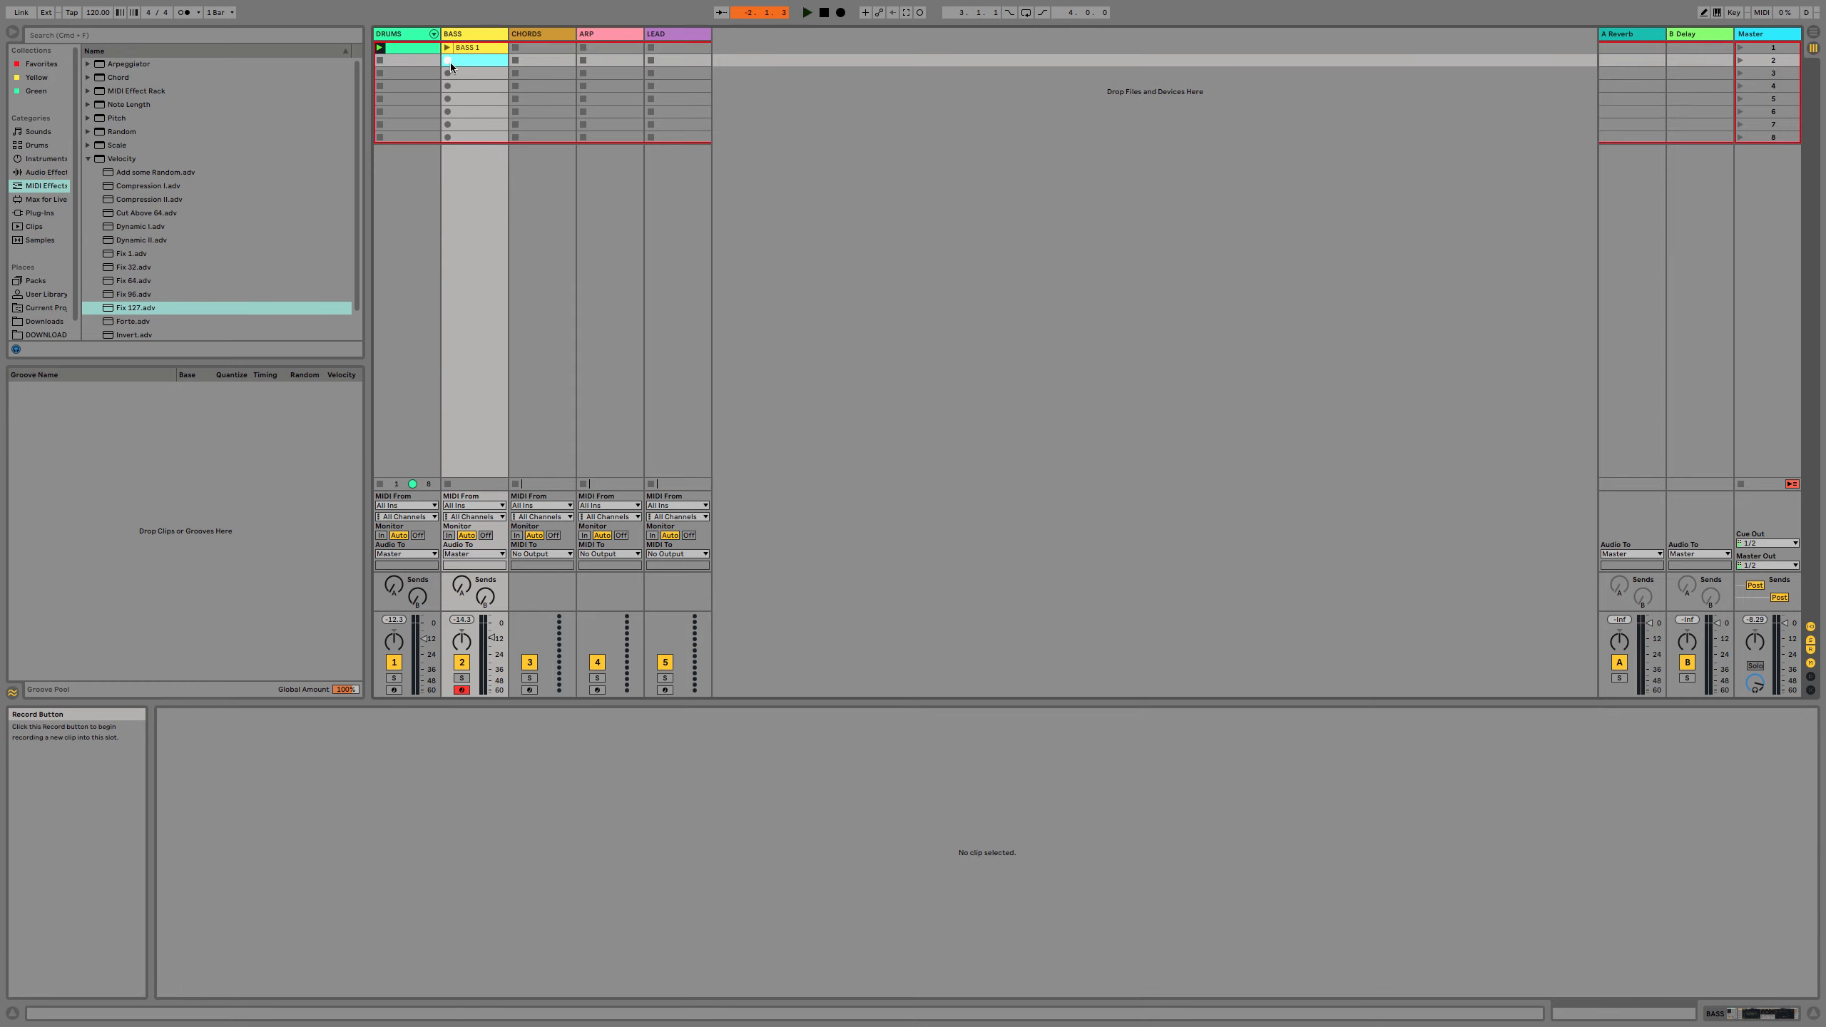
{"action": "left_click", "coordinate": [450, 74]}
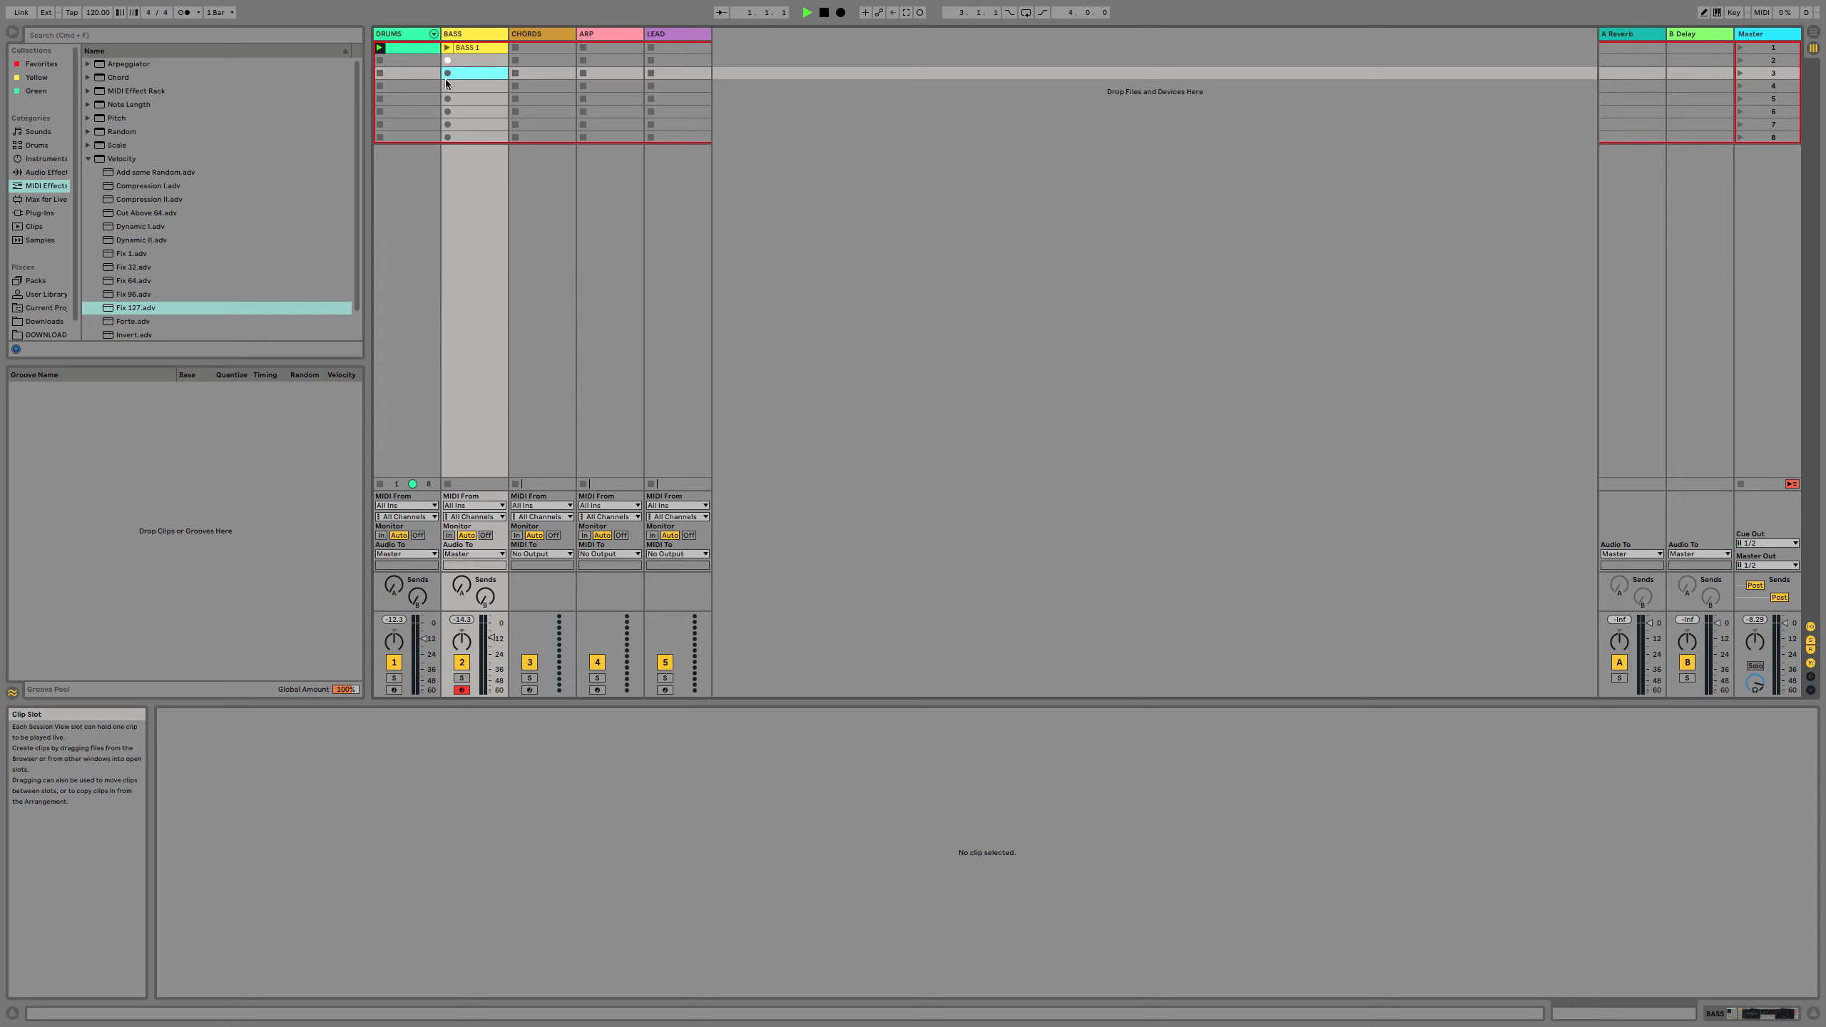
{"action": "left_click", "coordinate": [450, 486]}
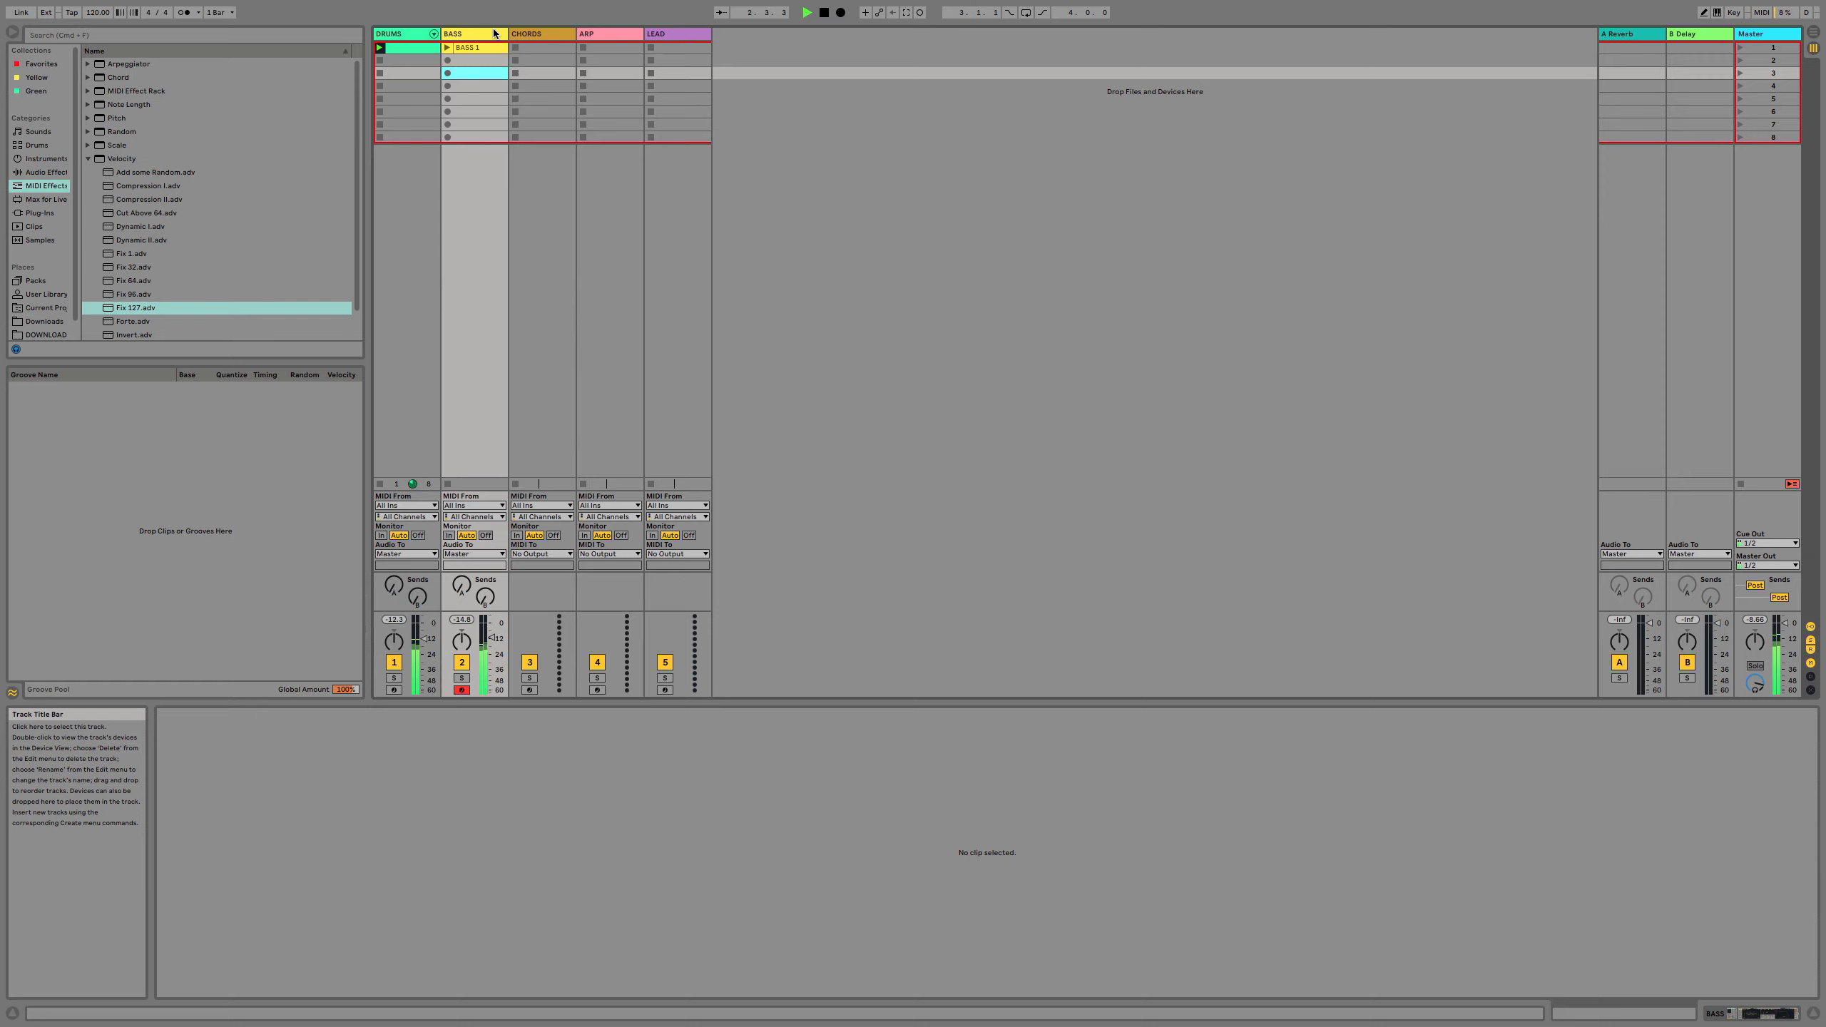
Try recording another bass clip in the BASS track's second slot over the drums, and delete the take.
{"action": "key", "text": "space"}
{"action": "key", "text": "space"}
{"action": "key", "text": "space"}
{"action": "key", "text": "space"}
{"action": "left_click", "coordinate": [450, 60]}
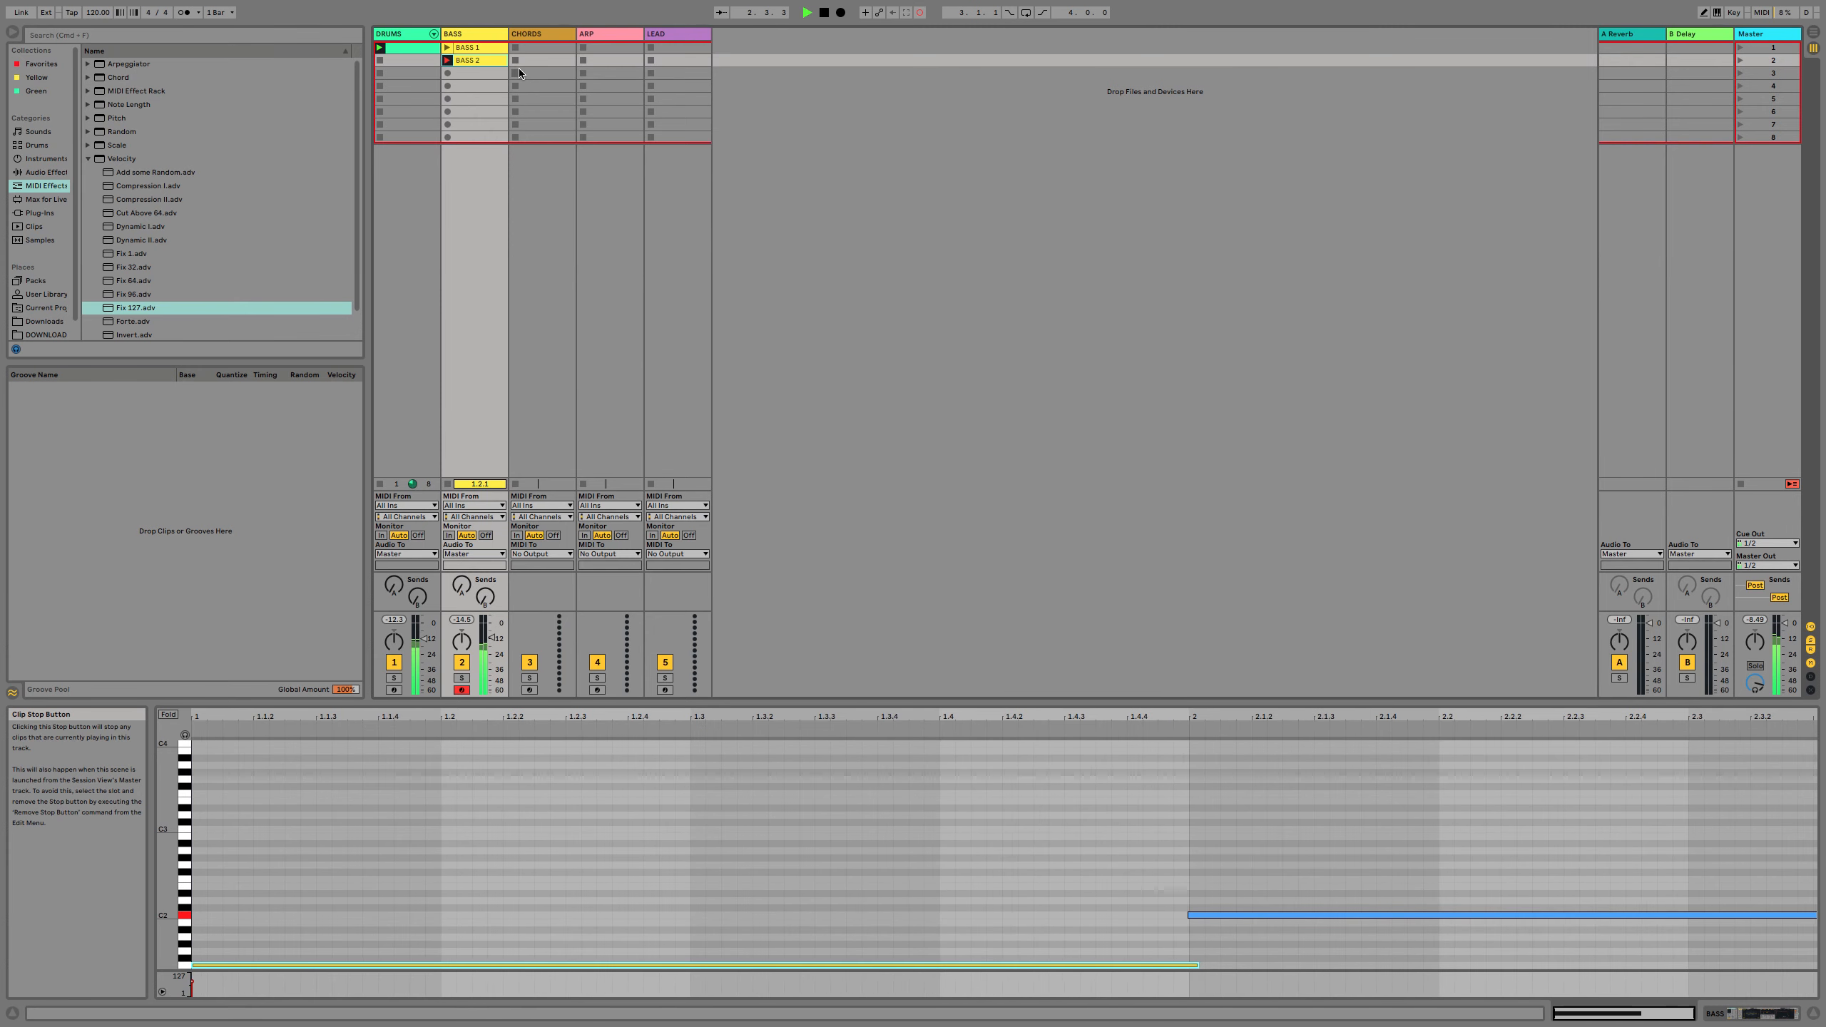
{"action": "key", "text": "space"}
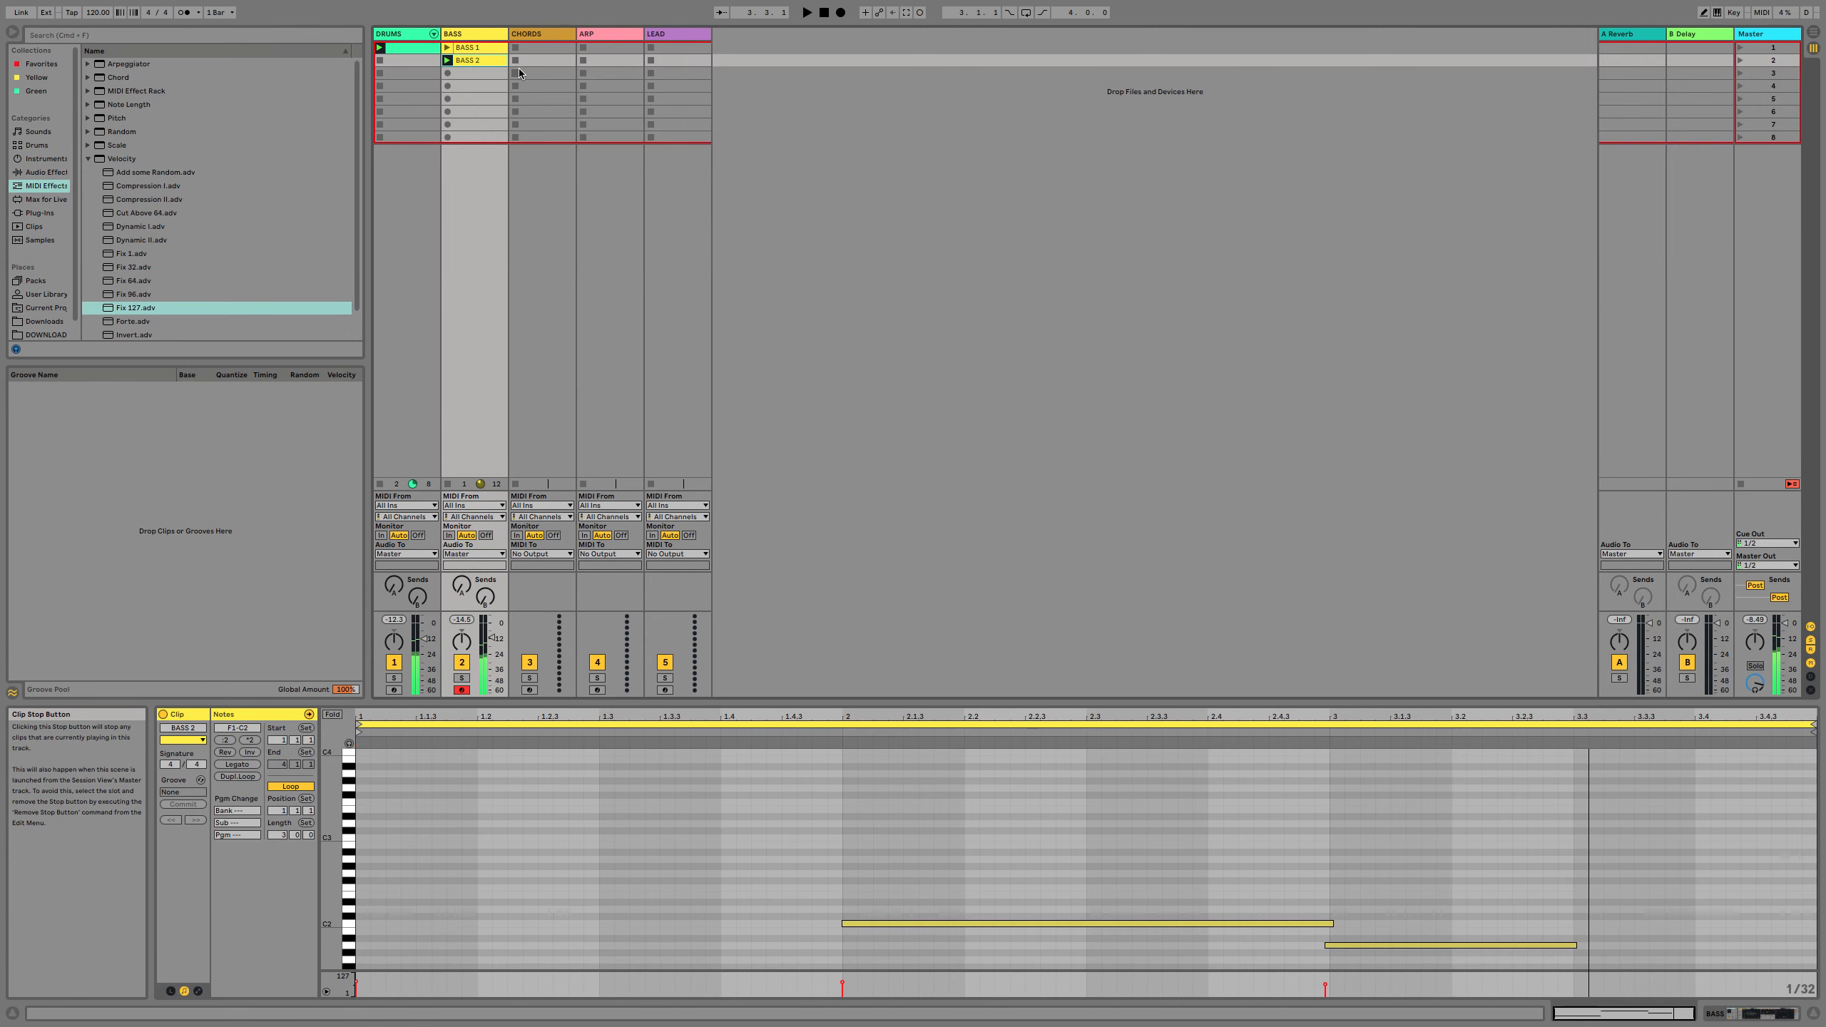
{"action": "key", "text": "Delete"}
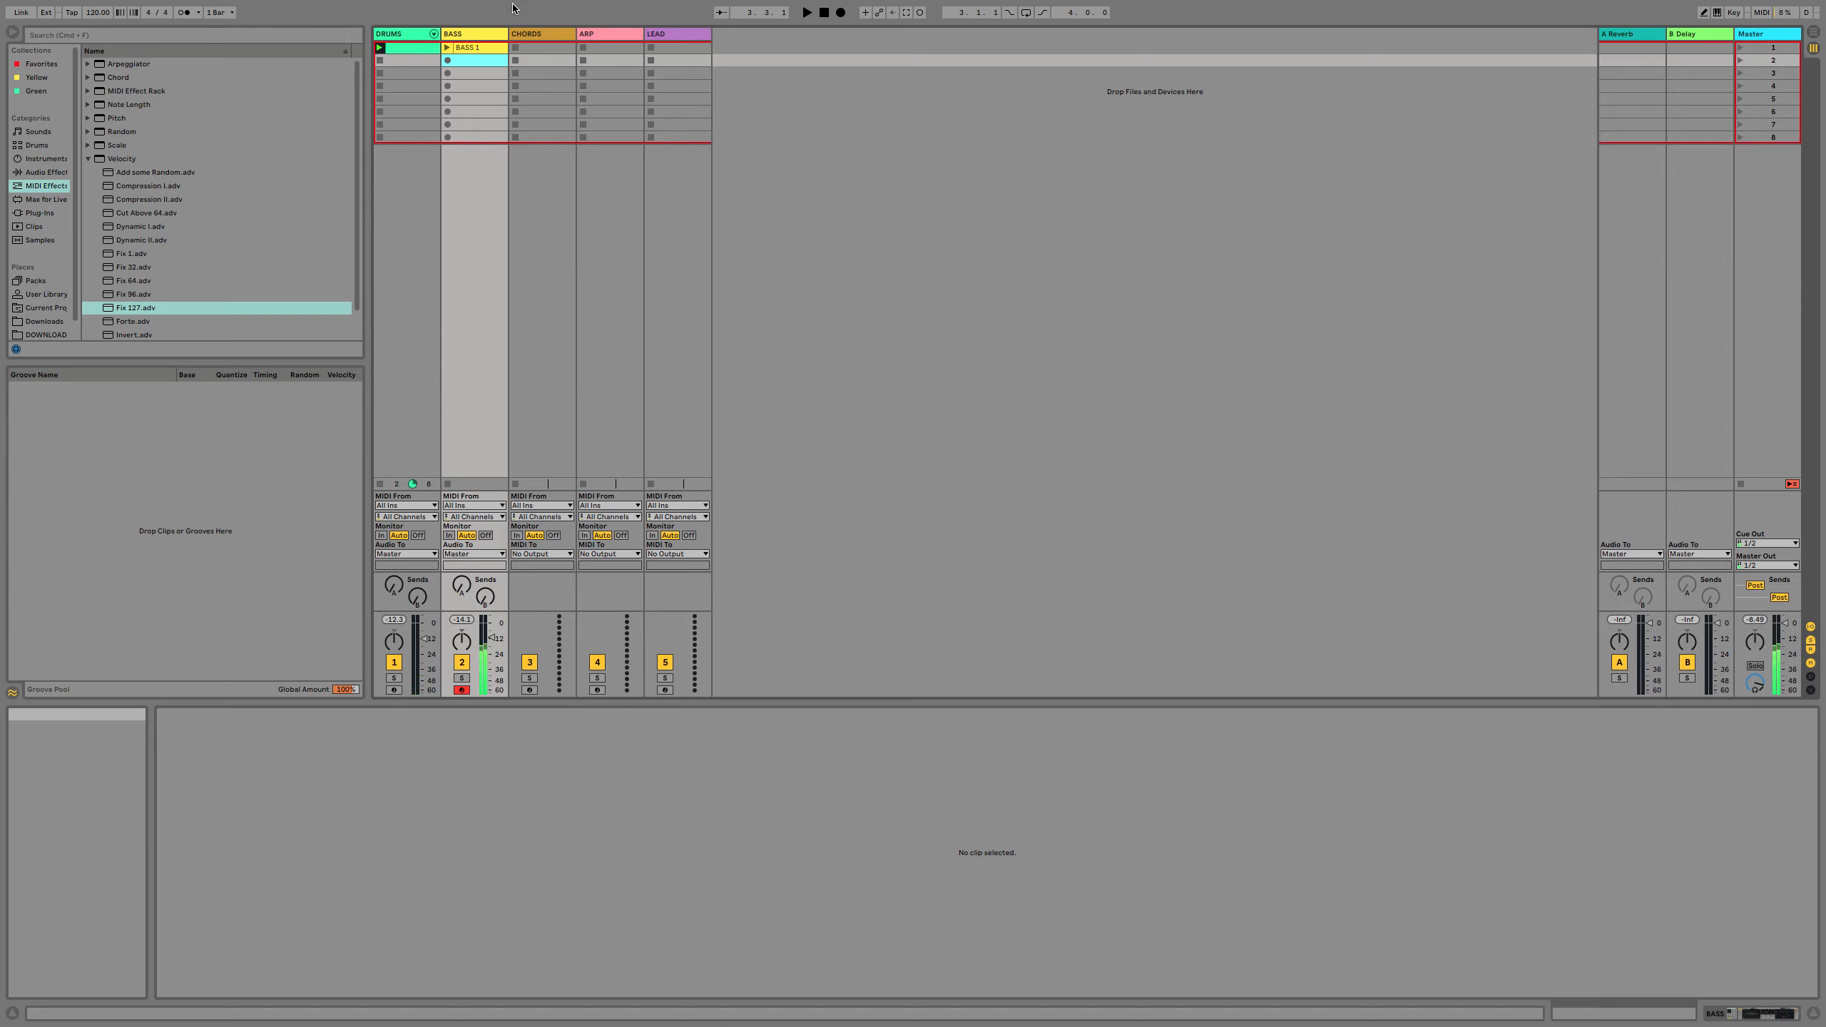
Record a new bass line over the drums into the BASS track's second slot and set its loop length to 8 bars.
{"action": "key", "text": "space"}
{"action": "left_click", "coordinate": [450, 61]}
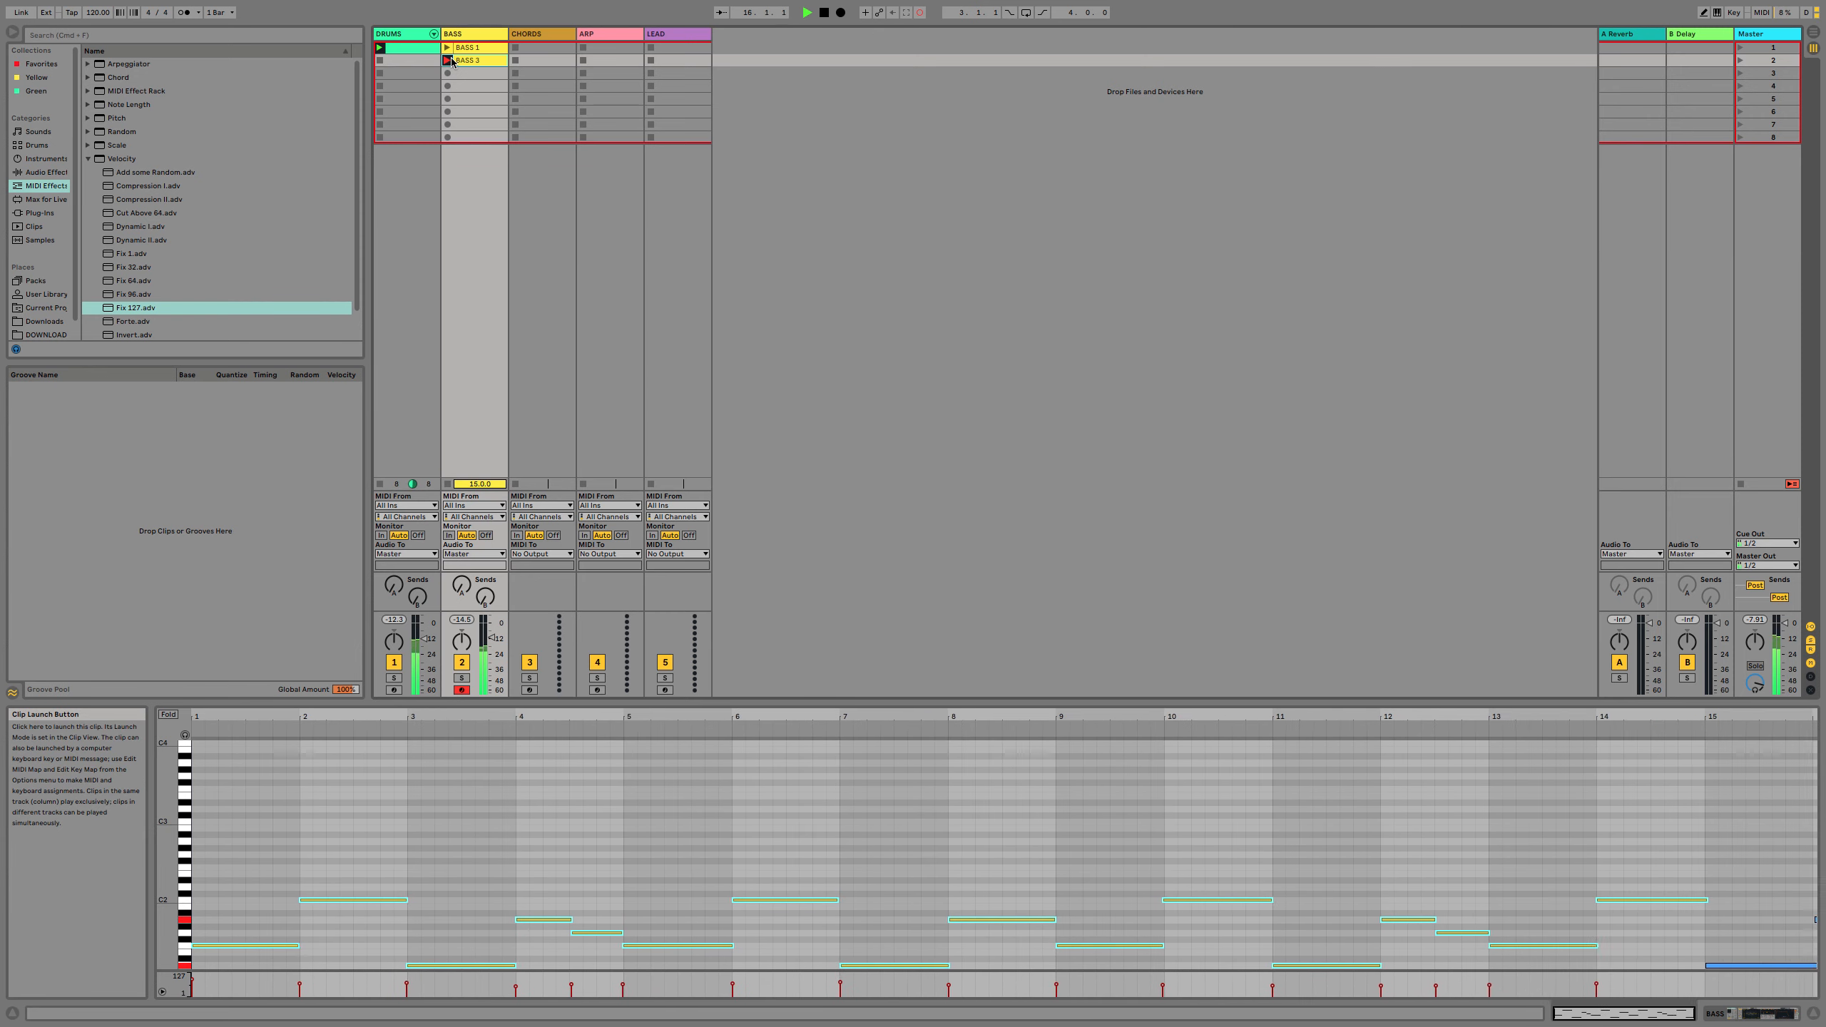
{"action": "left_click", "coordinate": [449, 61]}
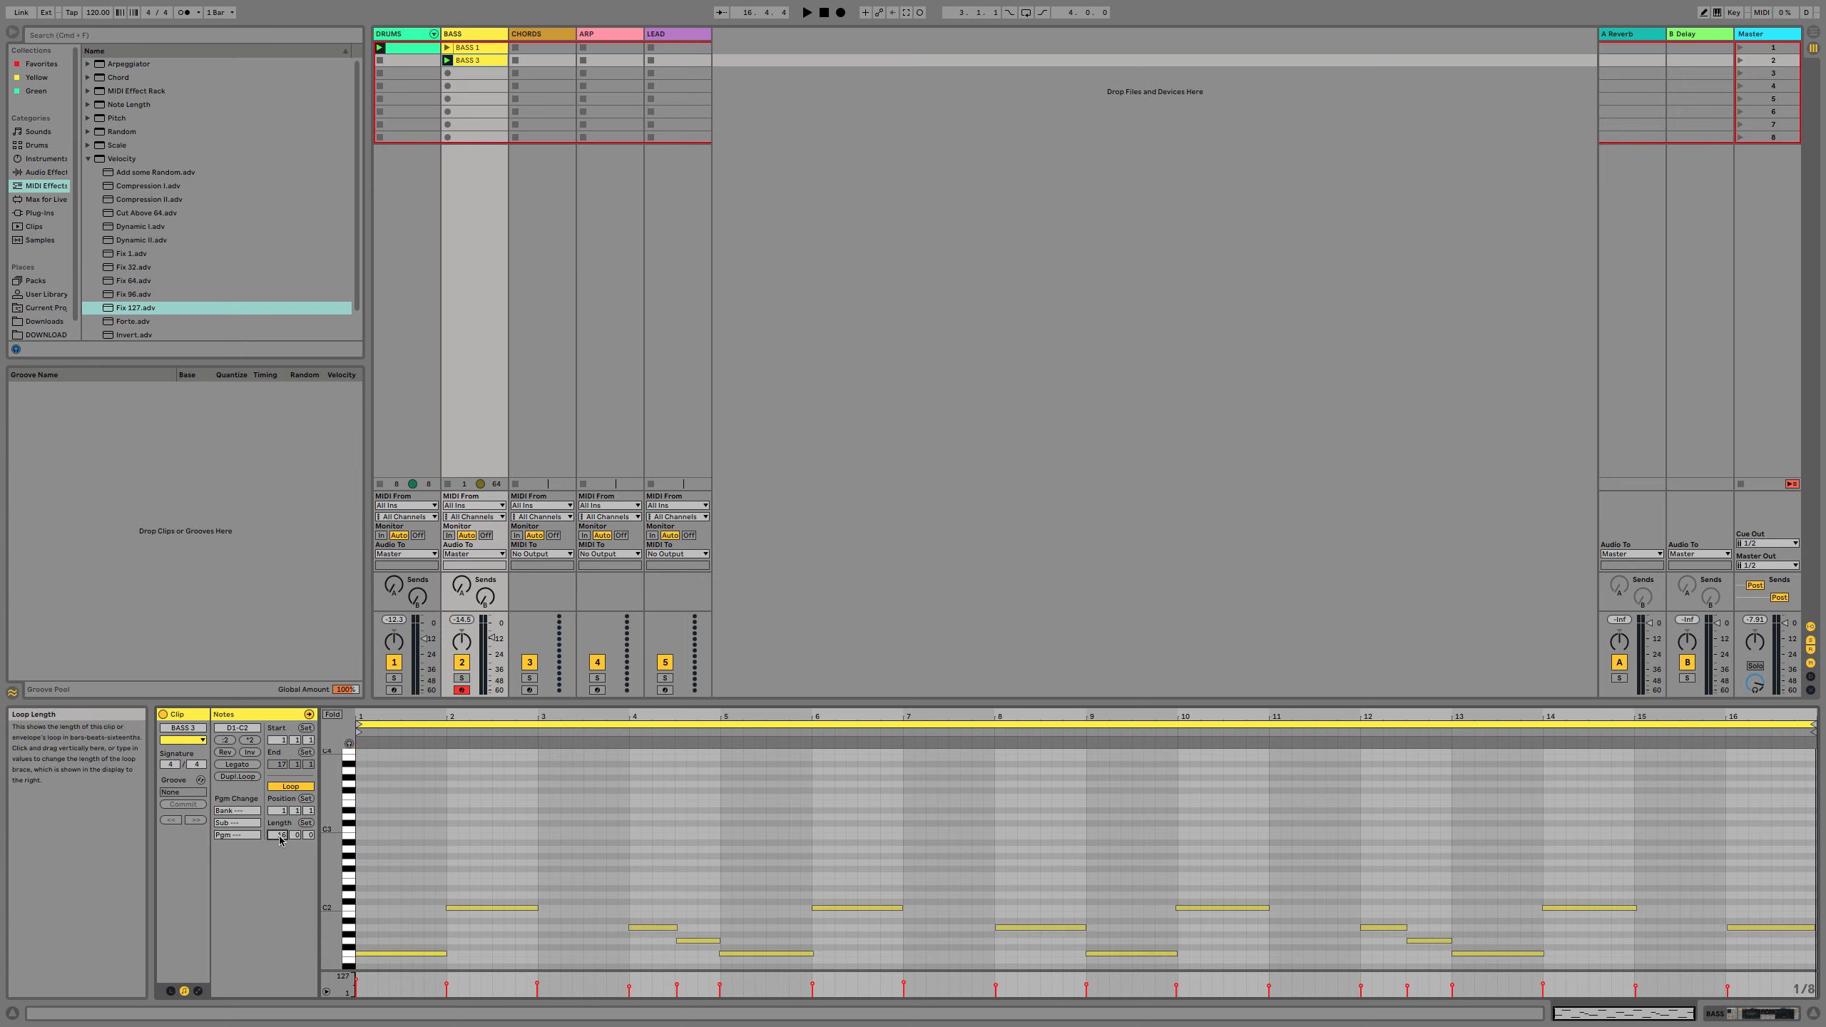
{"action": "left_click_drag", "start_coordinate": [279, 839], "coordinate": [280, 856]}
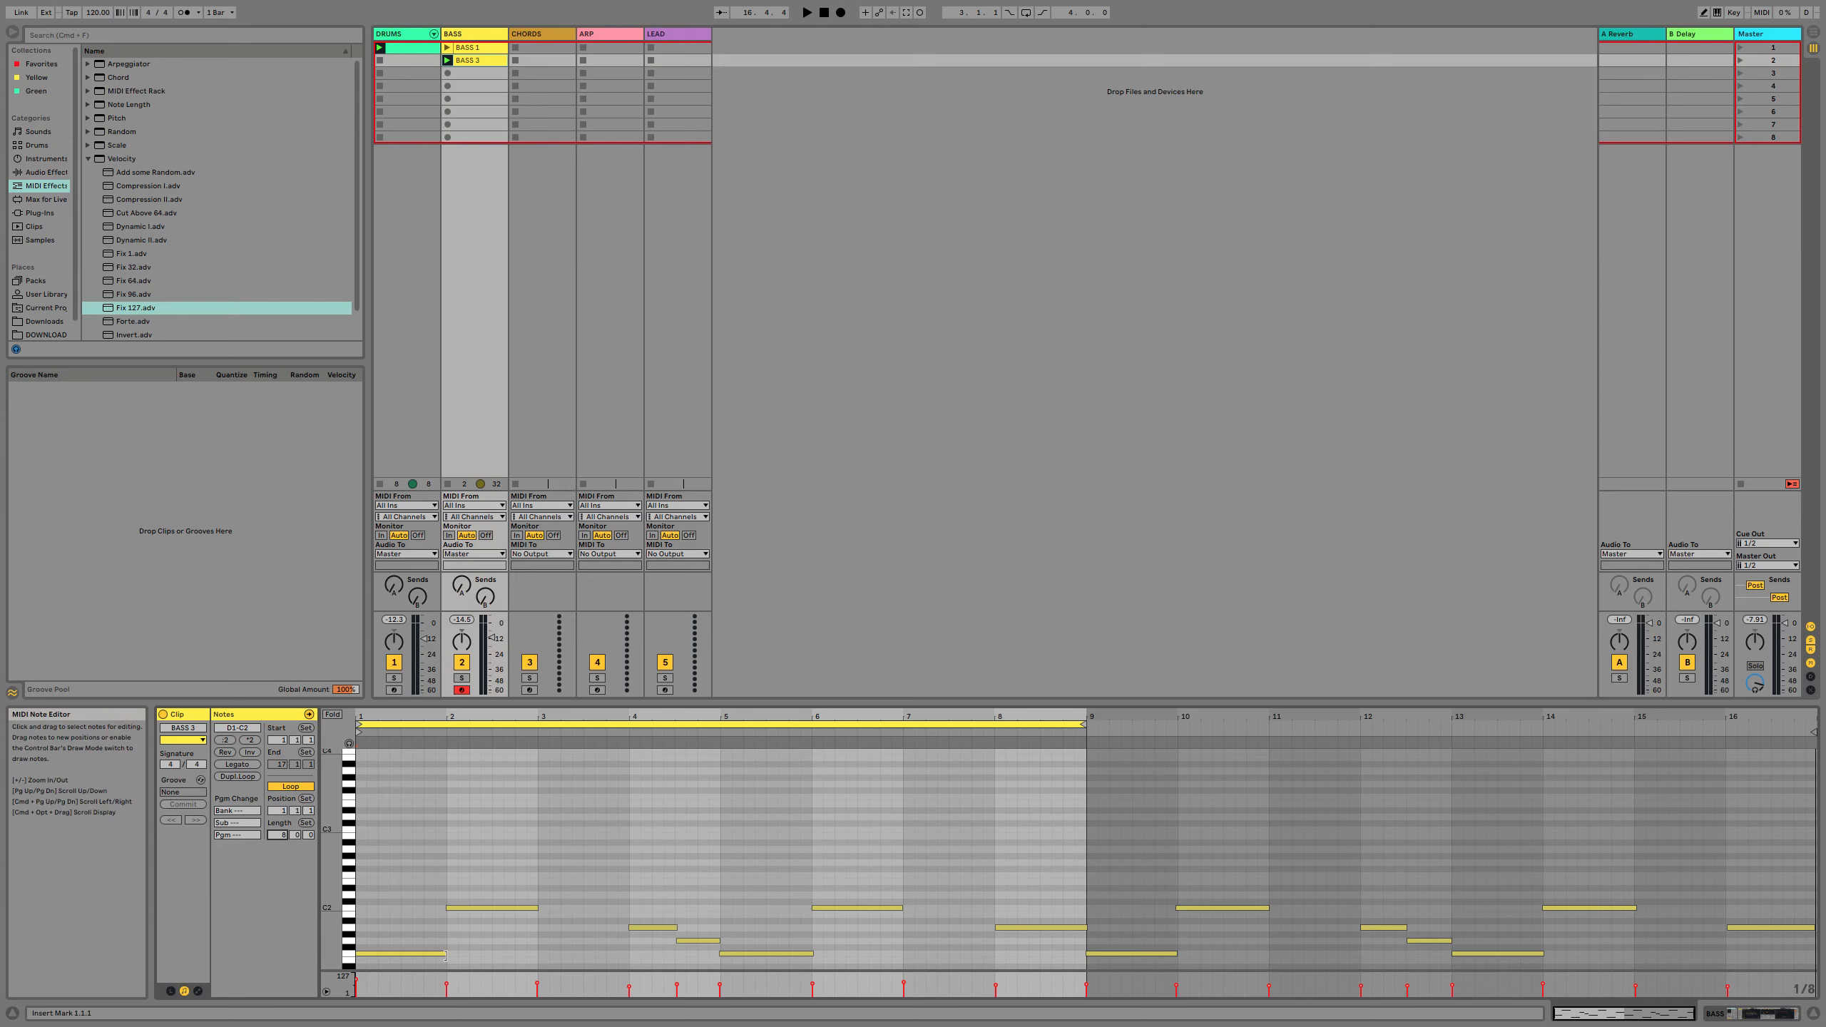
Quantize all notes in the BASS track's second clip.
{"action": "scroll", "coordinate": [672, 897], "scroll_direction": "down", "scroll_amount": 3}
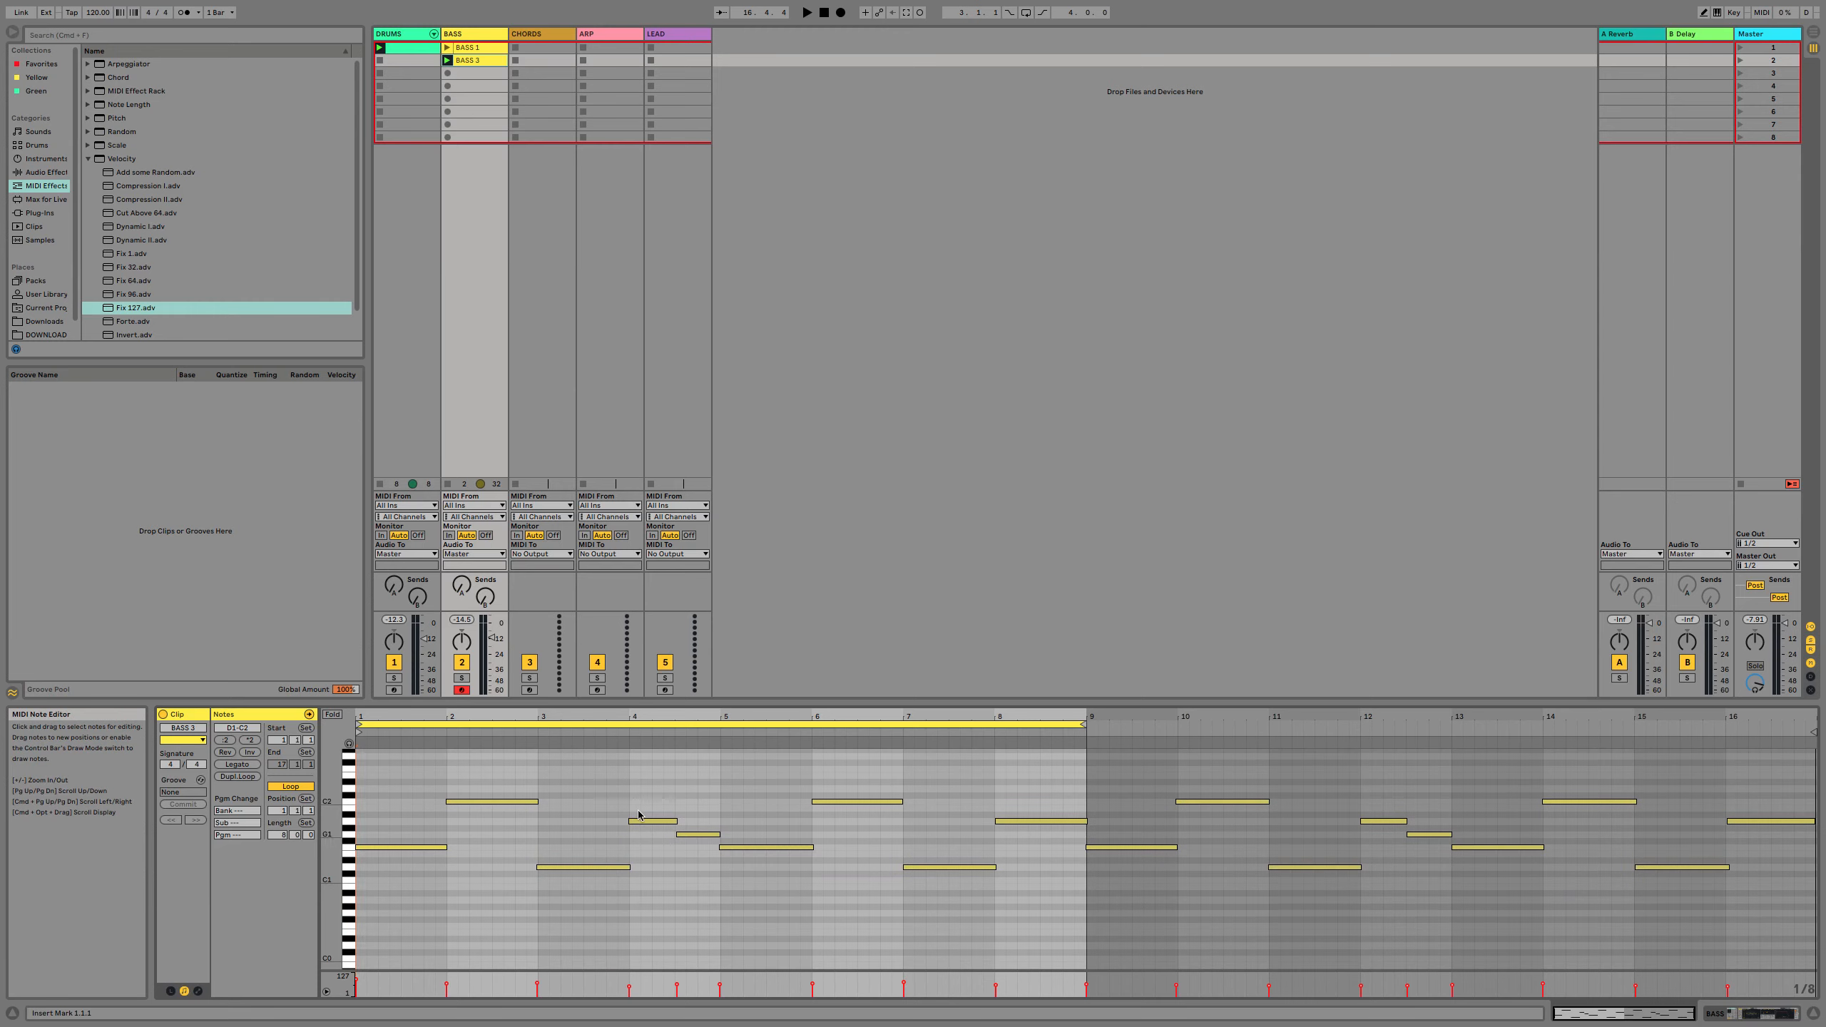
{"action": "left_click", "coordinate": [940, 817]}
{"action": "key", "text": "super+a"}
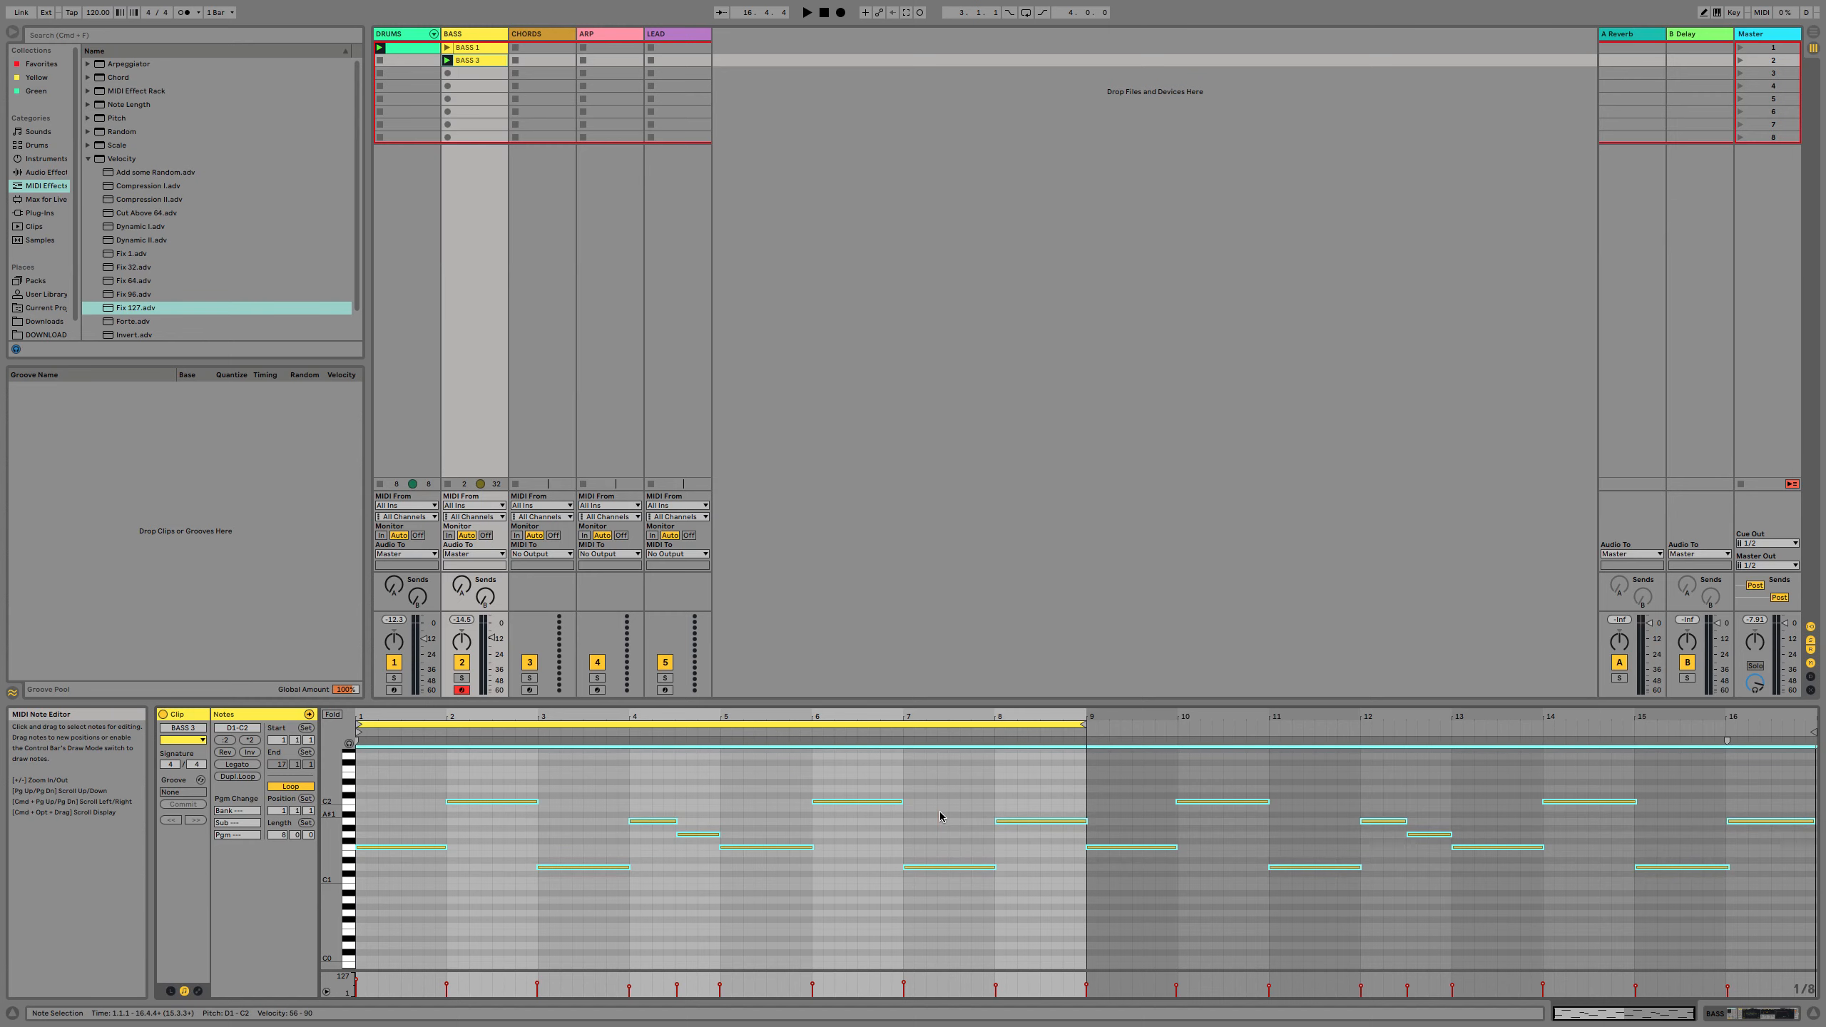
{"action": "key", "text": "super+u"}
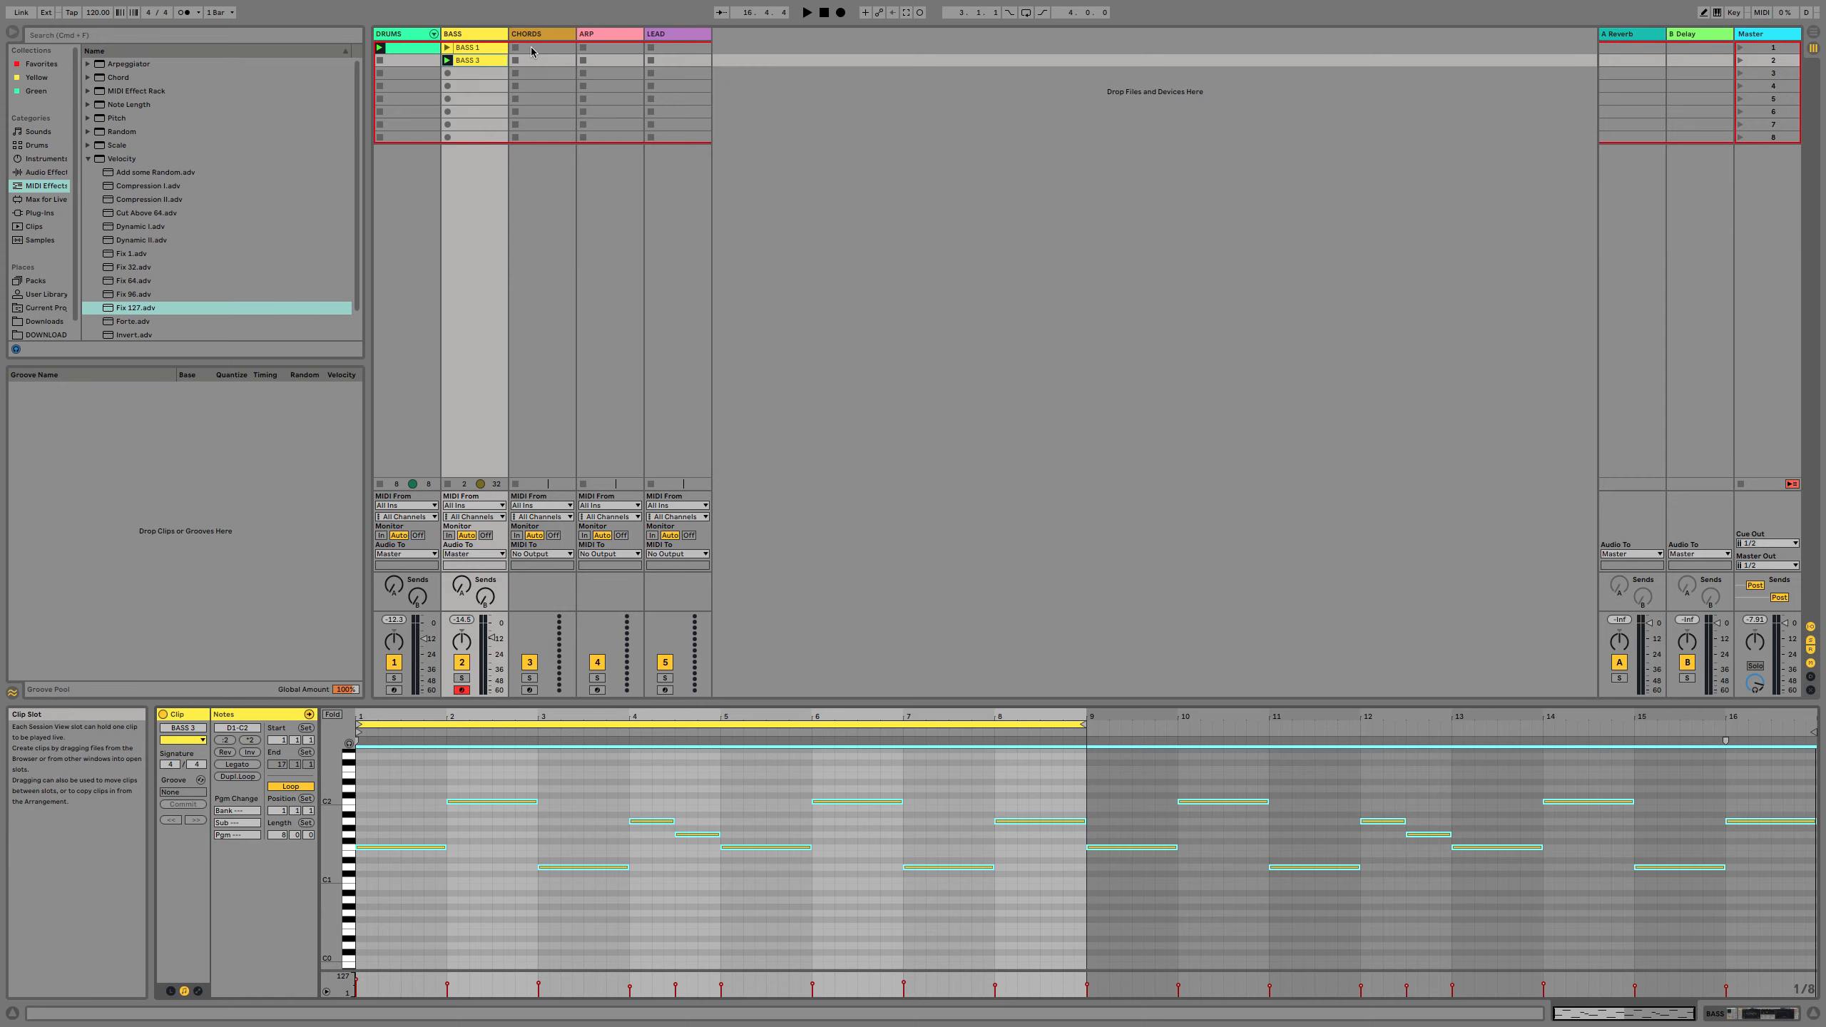
Rename the BASS track's first clip VERSE and its second clip CHORUS.
{"action": "left_click", "coordinate": [490, 51]}
{"action": "key", "text": "super+r"}
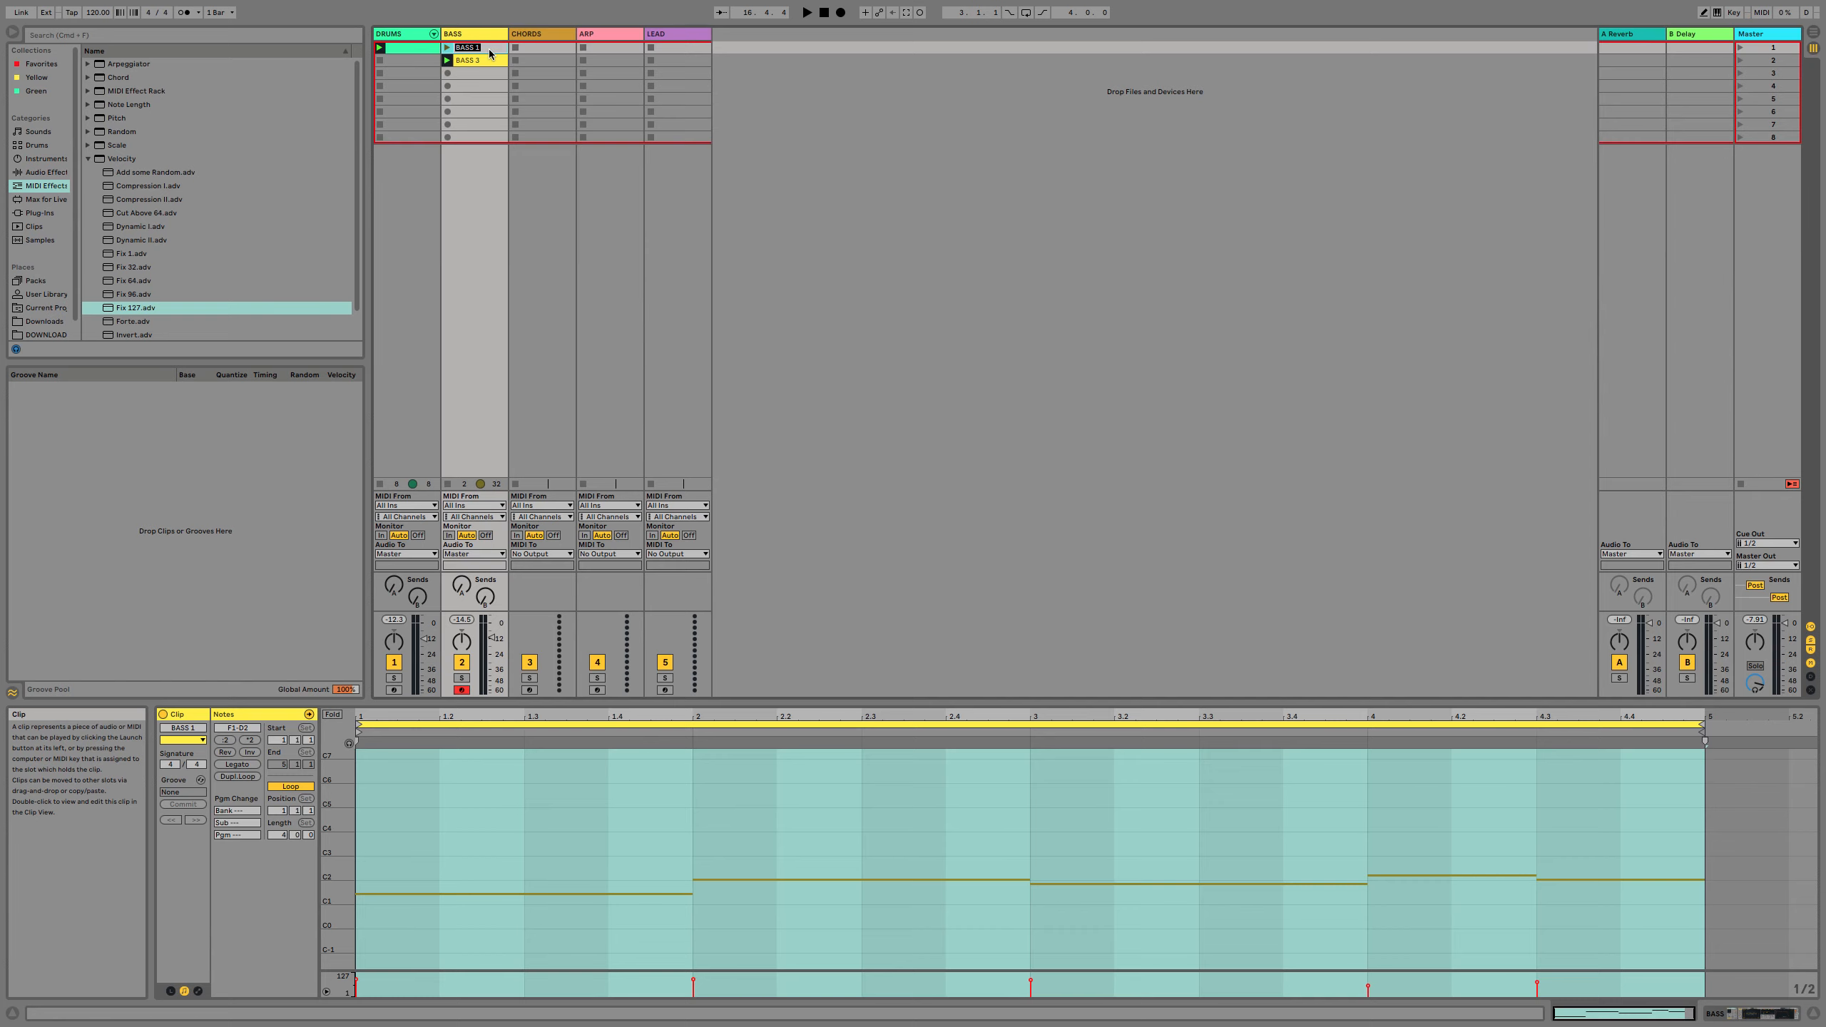
{"action": "type", "text": "VERSE"}
{"action": "key", "text": "Return"}
{"action": "key", "text": "Down"}
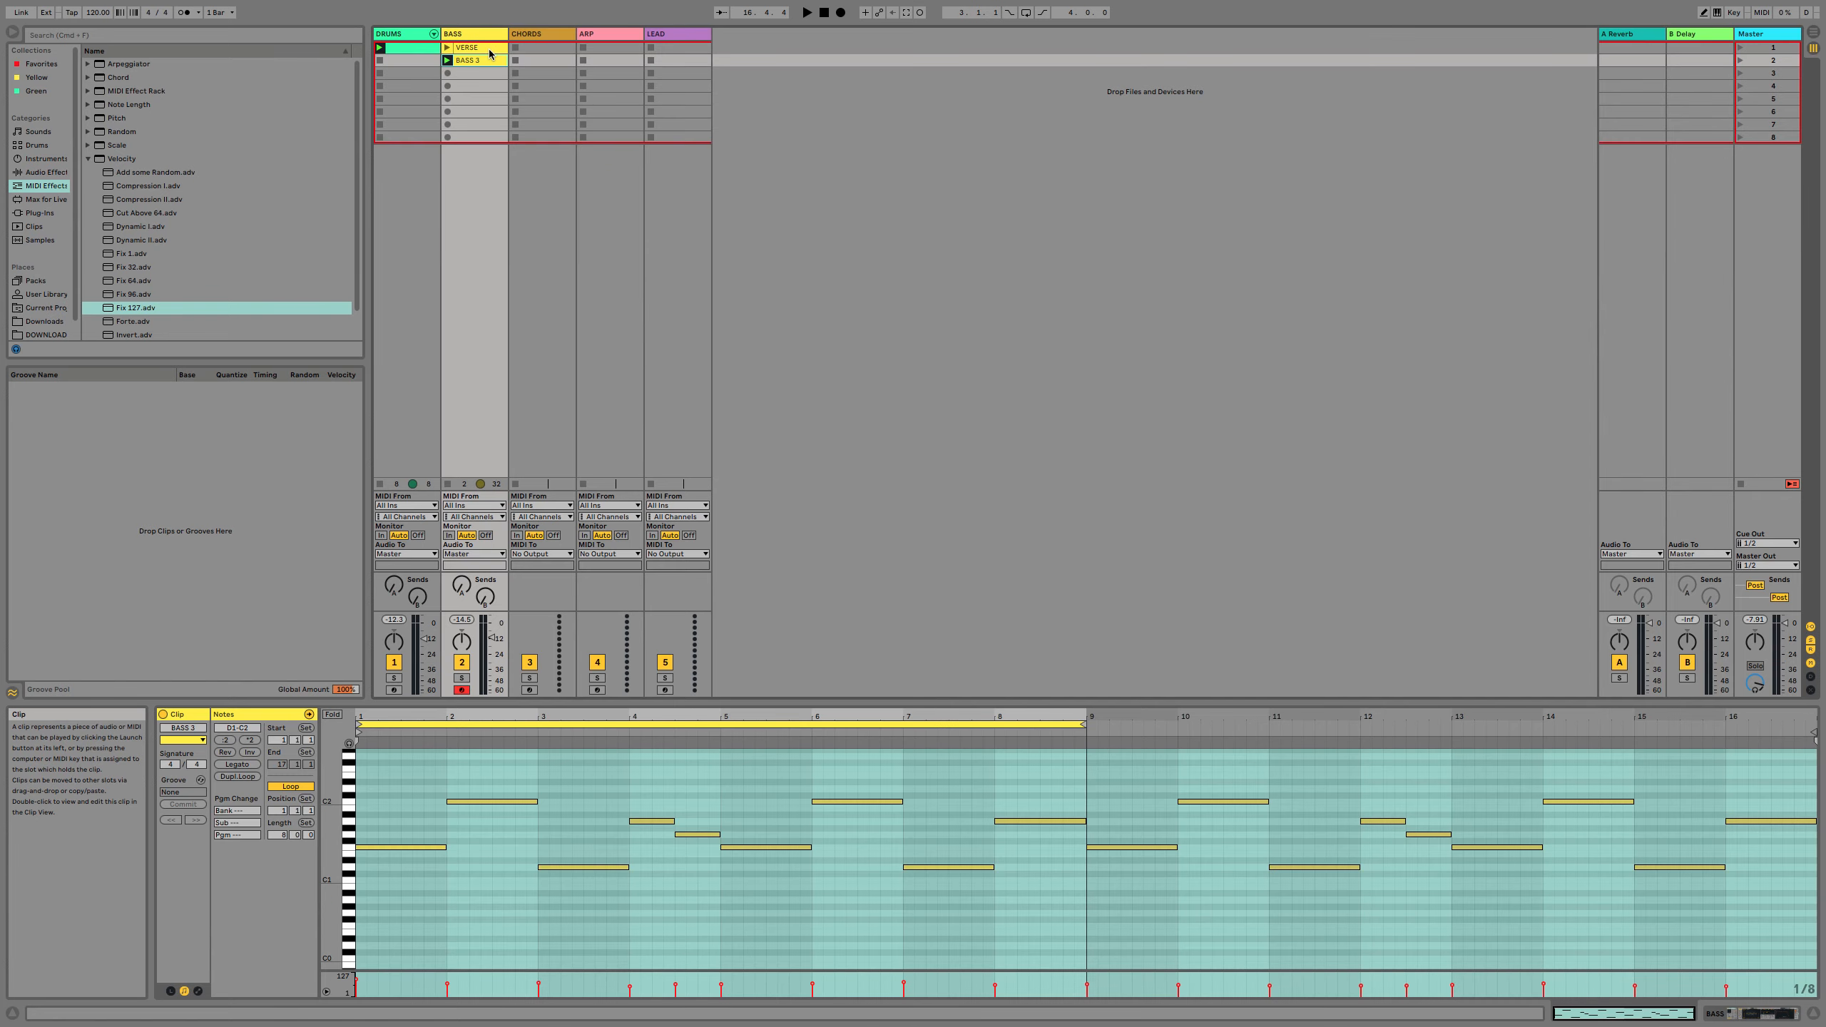
{"action": "key", "text": "super+6"}
{"action": "key", "text": "super+r"}
{"action": "type", "text": "CHORUS"}
{"action": "key", "text": "Return"}
Duplicate the BASS track's VERSE and CHORUS clips together into its third and fourth slots.
{"action": "left_click", "coordinate": [494, 46], "text": "shift"}
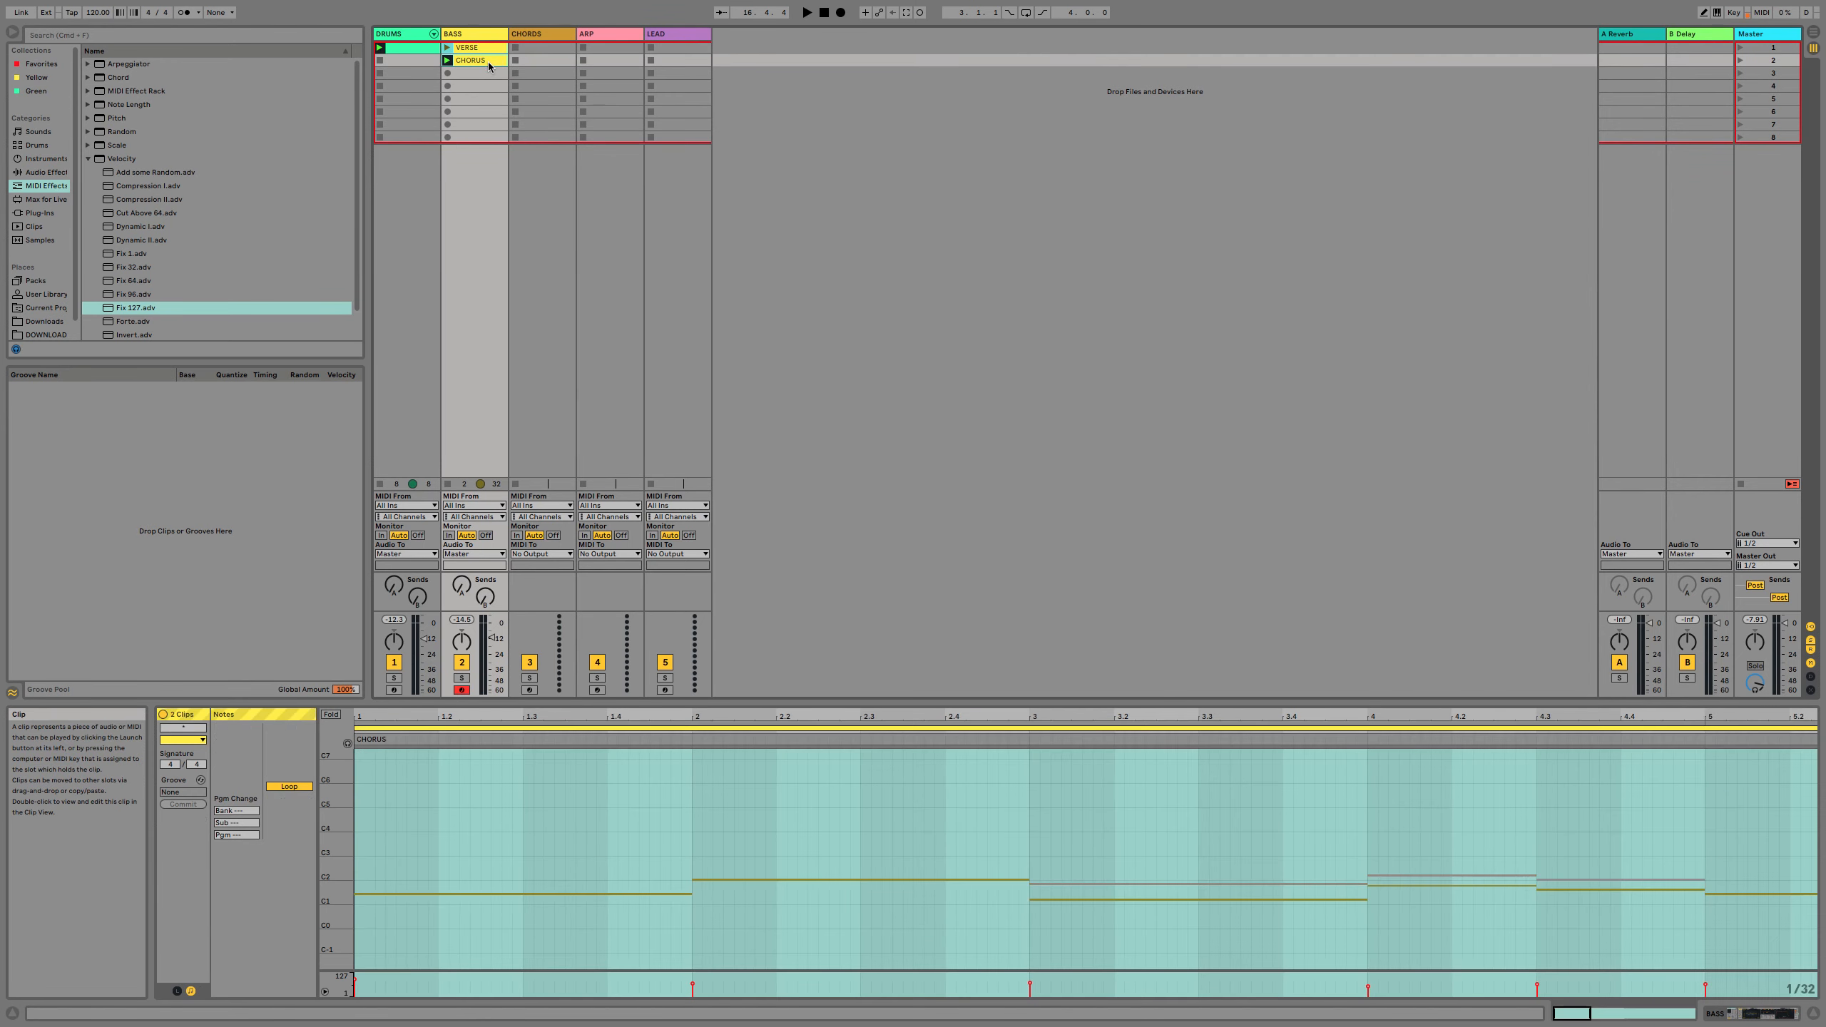
{"action": "key", "text": "super+d"}
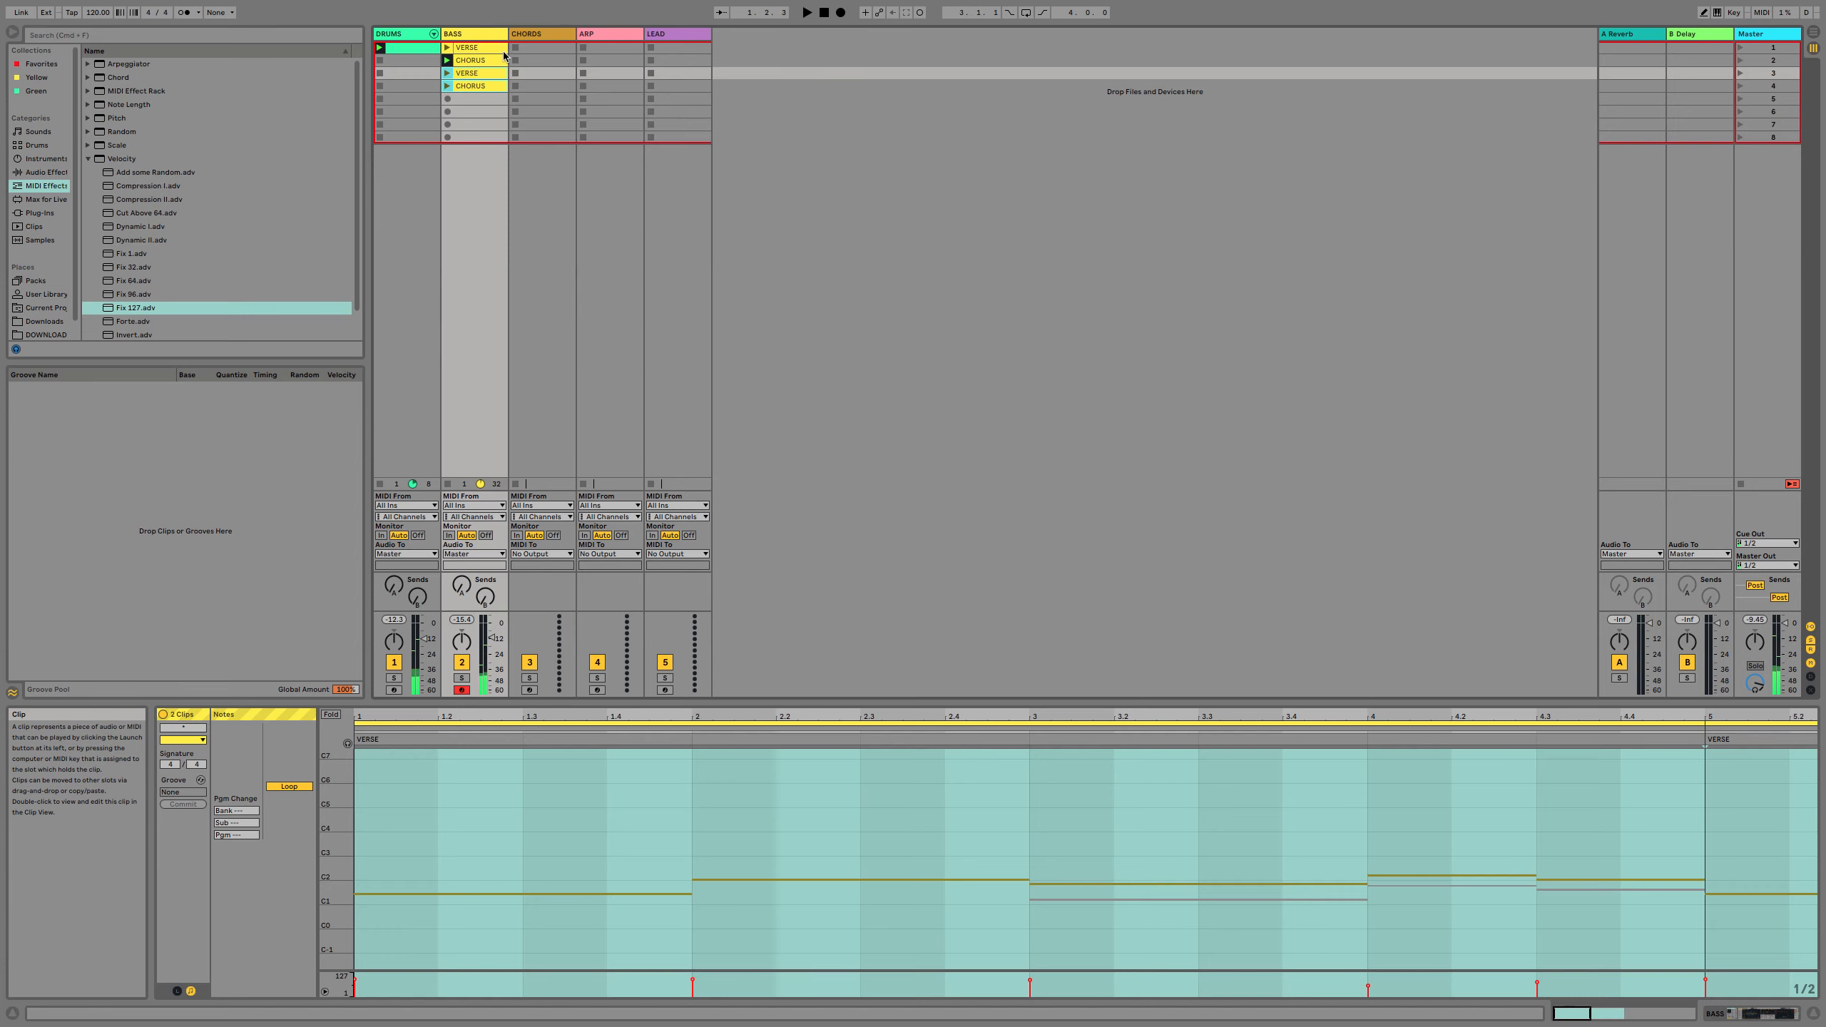
{"action": "left_click", "coordinate": [484, 88]}
Record a new bass line over the drums into the BASS track's fifth slot.
{"action": "left_click", "coordinate": [476, 100]}
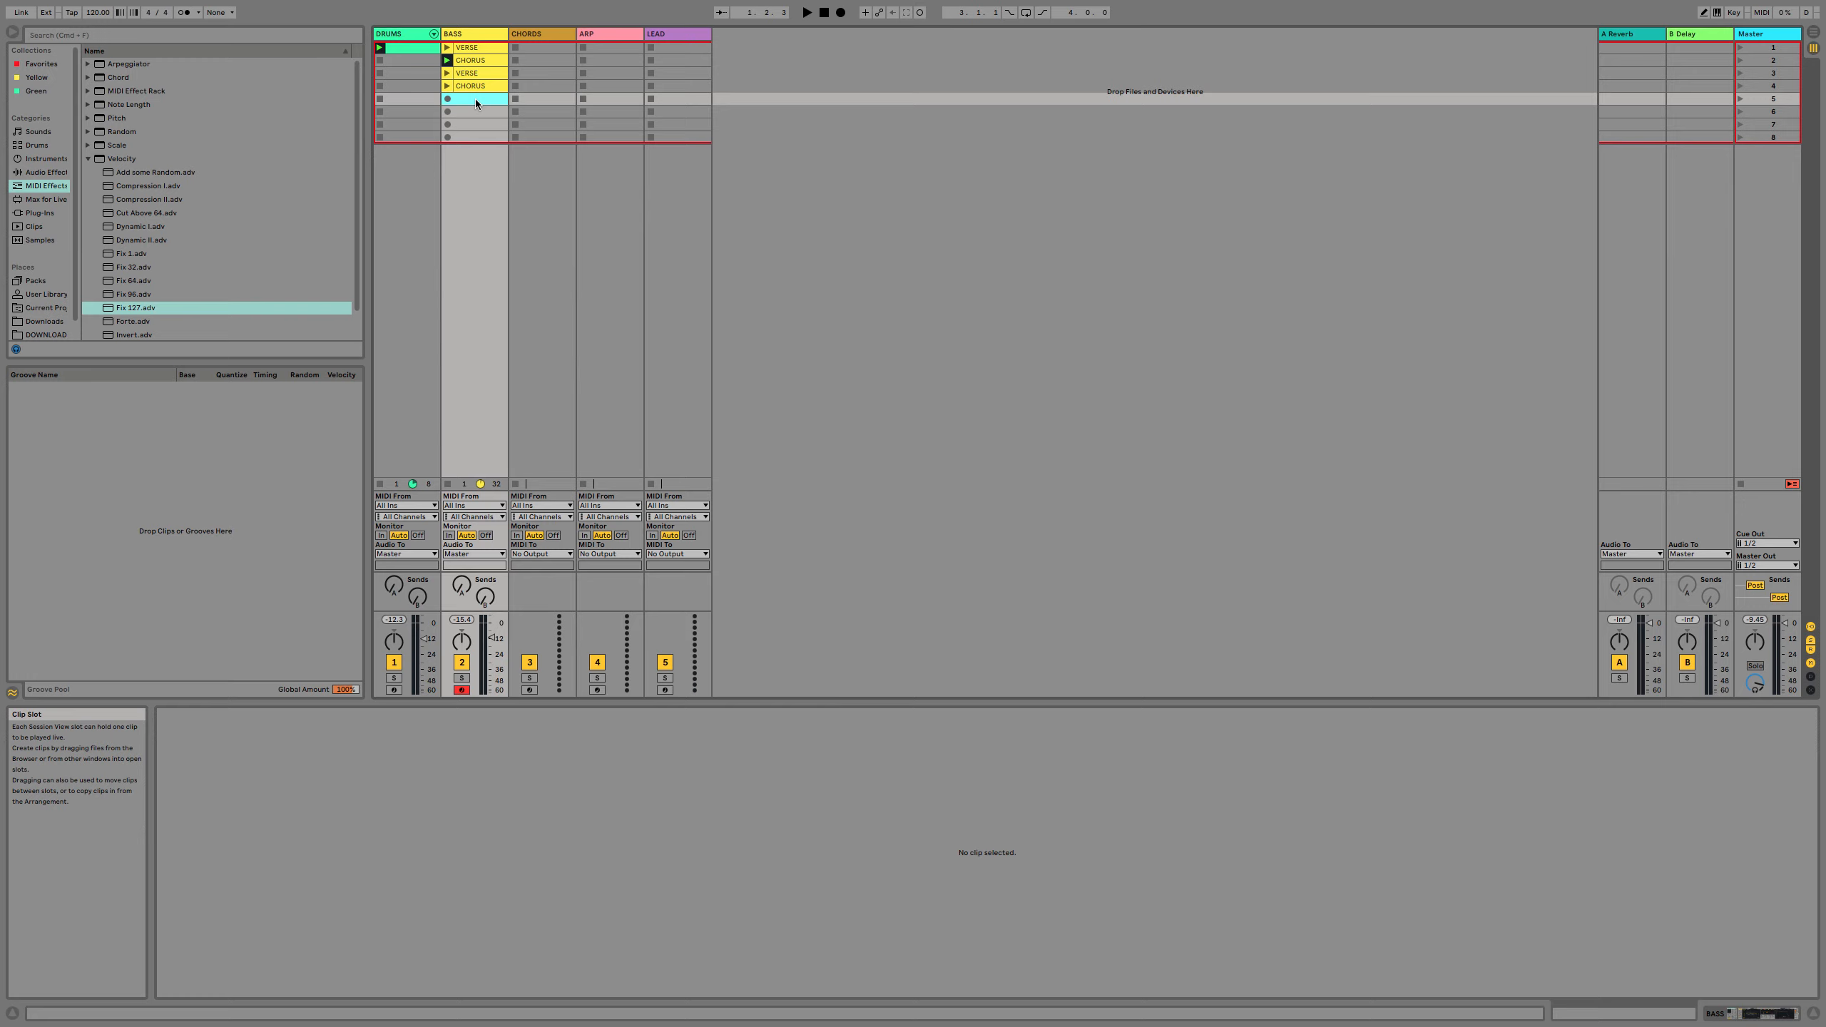
{"action": "left_click", "coordinate": [446, 100]}
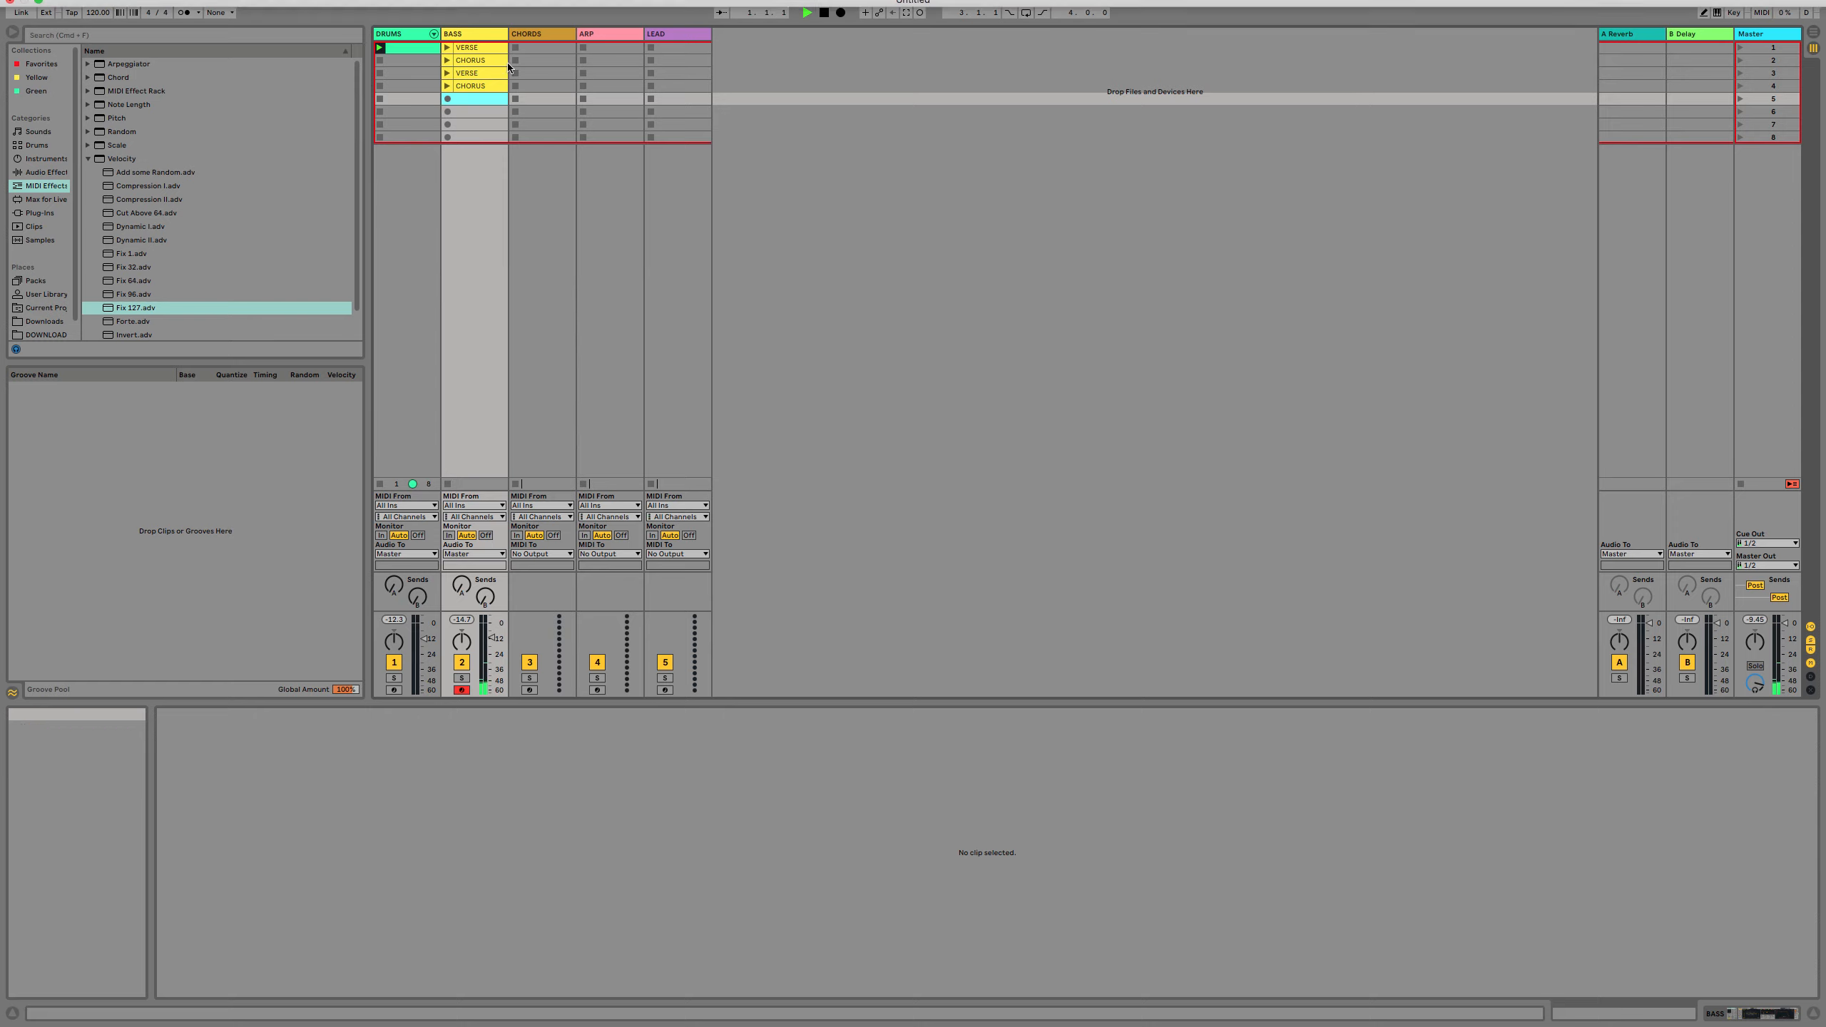
{"action": "left_click", "coordinate": [447, 99]}
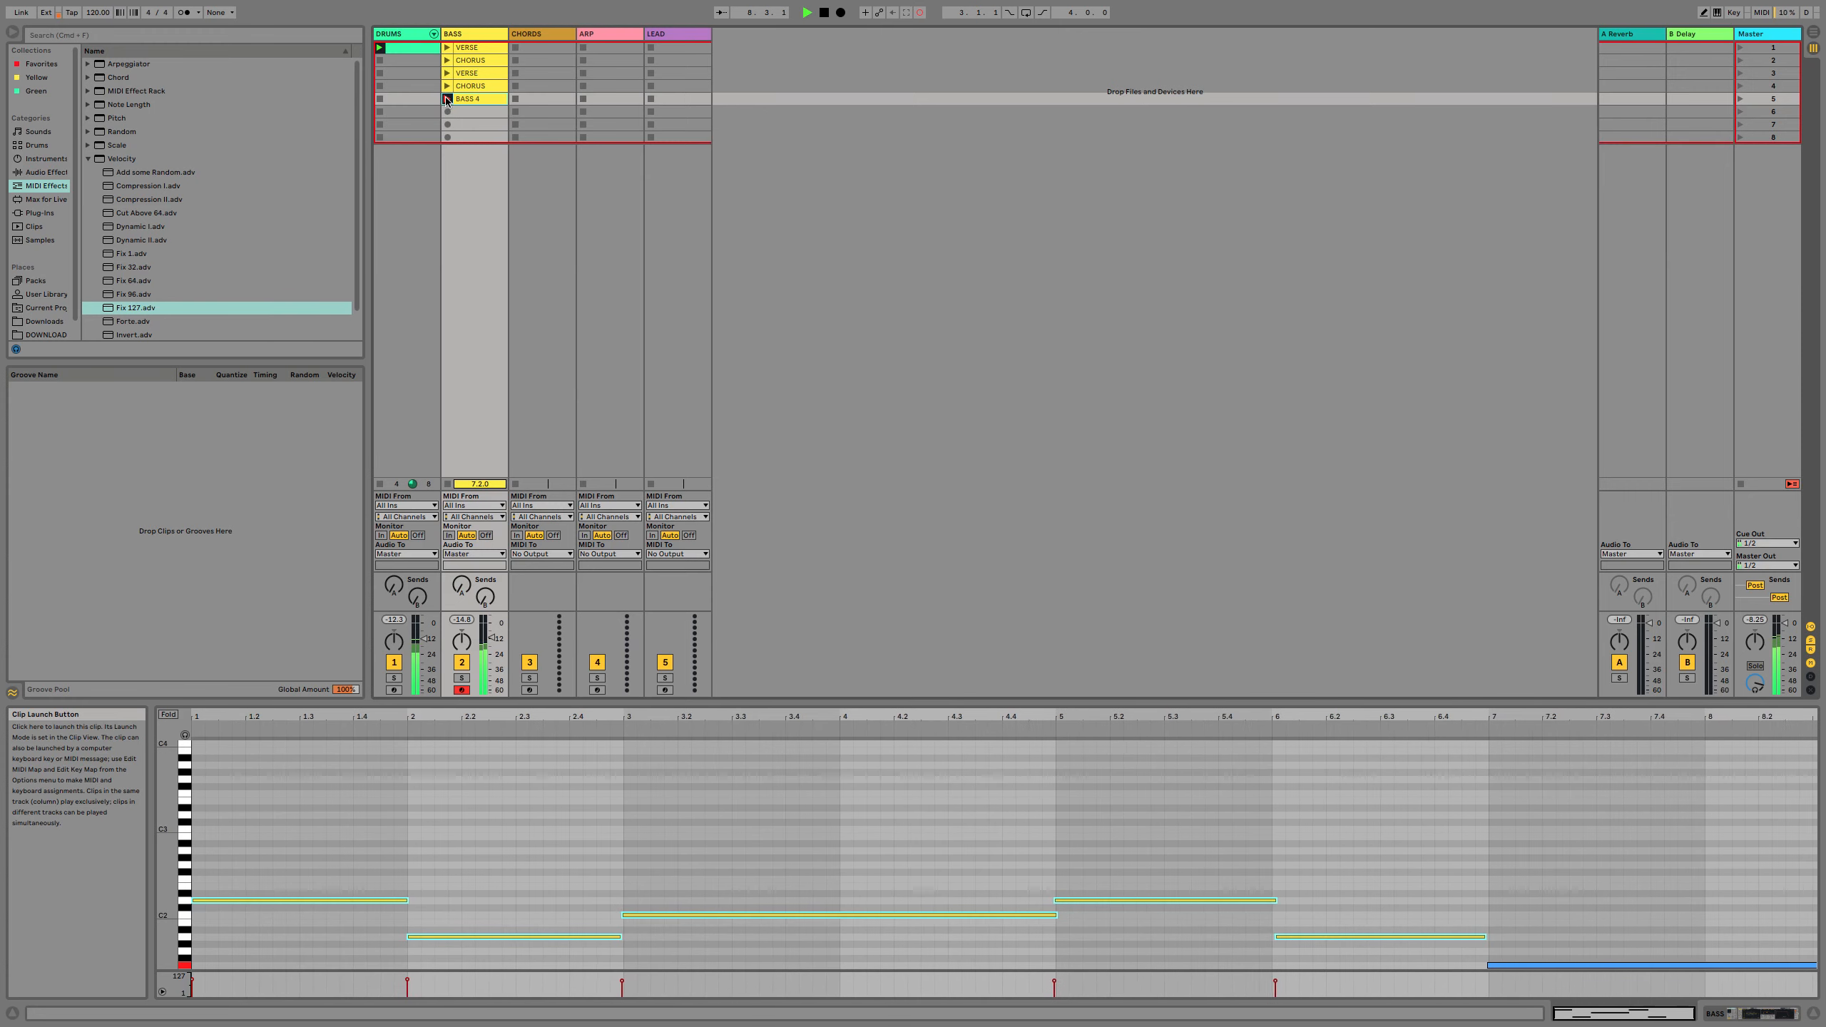
{"action": "left_click", "coordinate": [447, 99]}
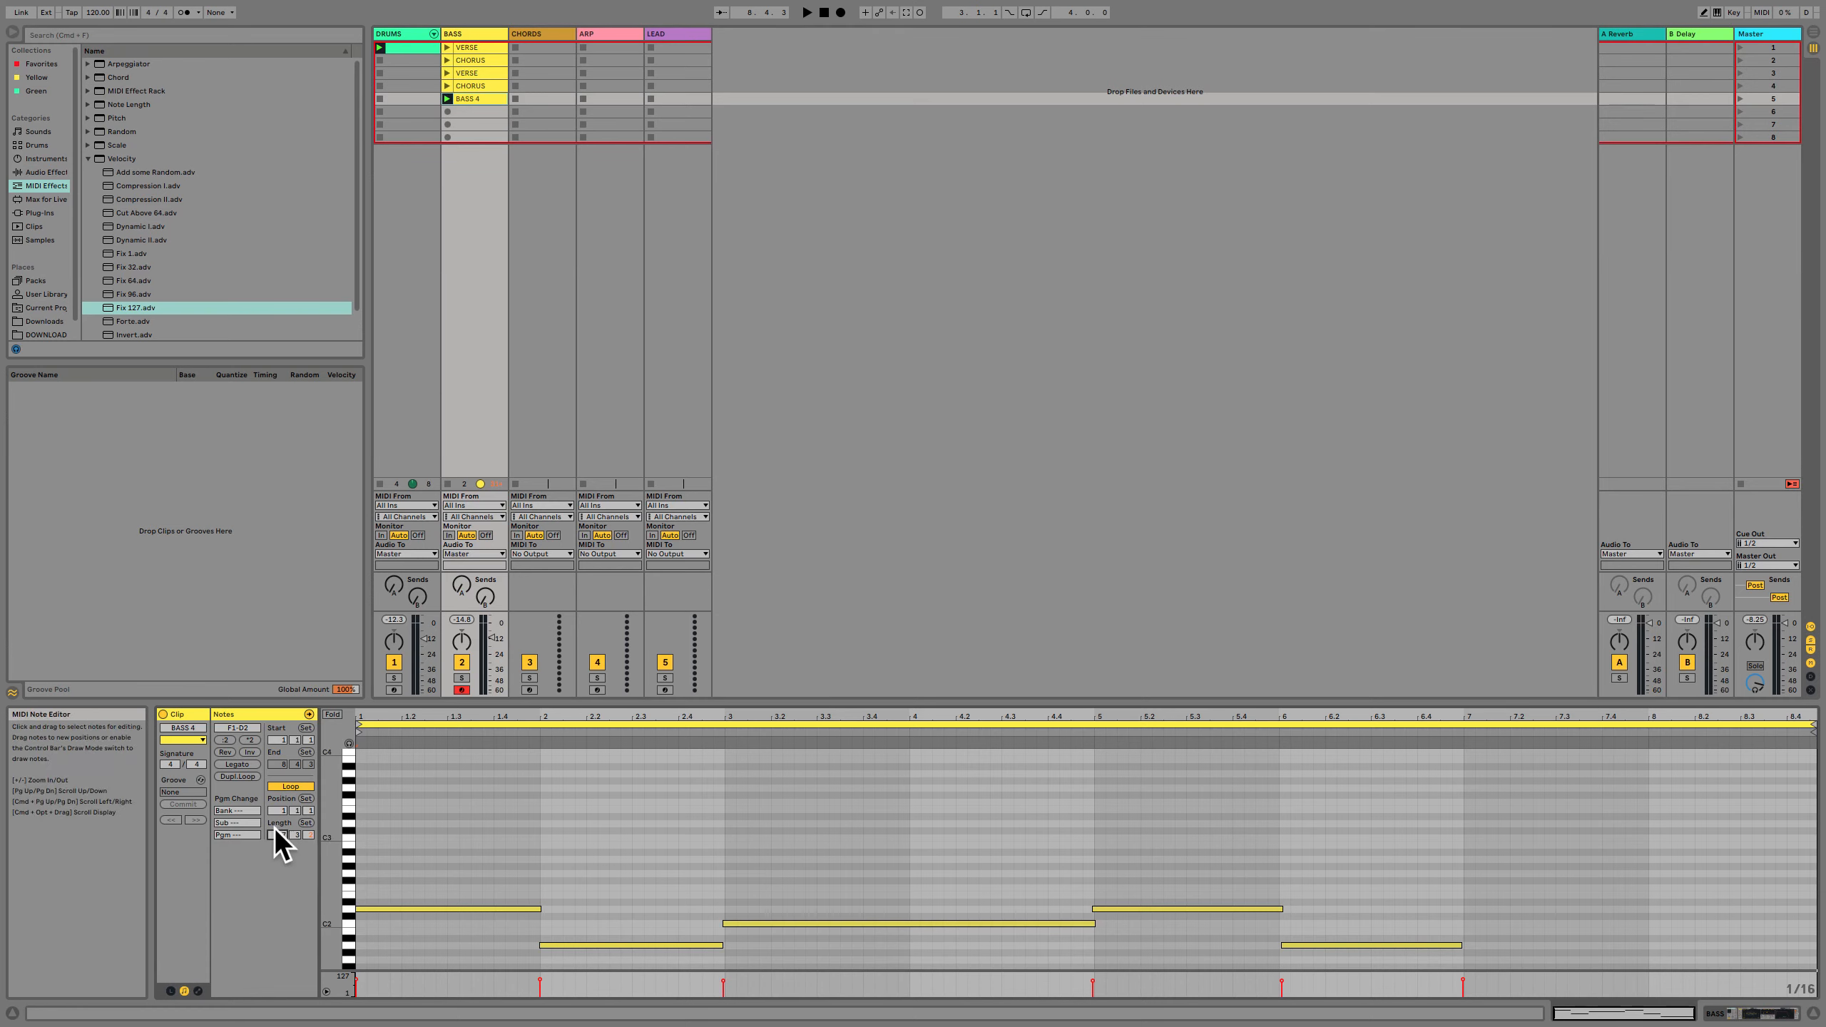
Set the loop length of the BASS track's fifth clip to 8 bars.
{"action": "type", "text": "88"}
{"action": "key", "text": "Return"}
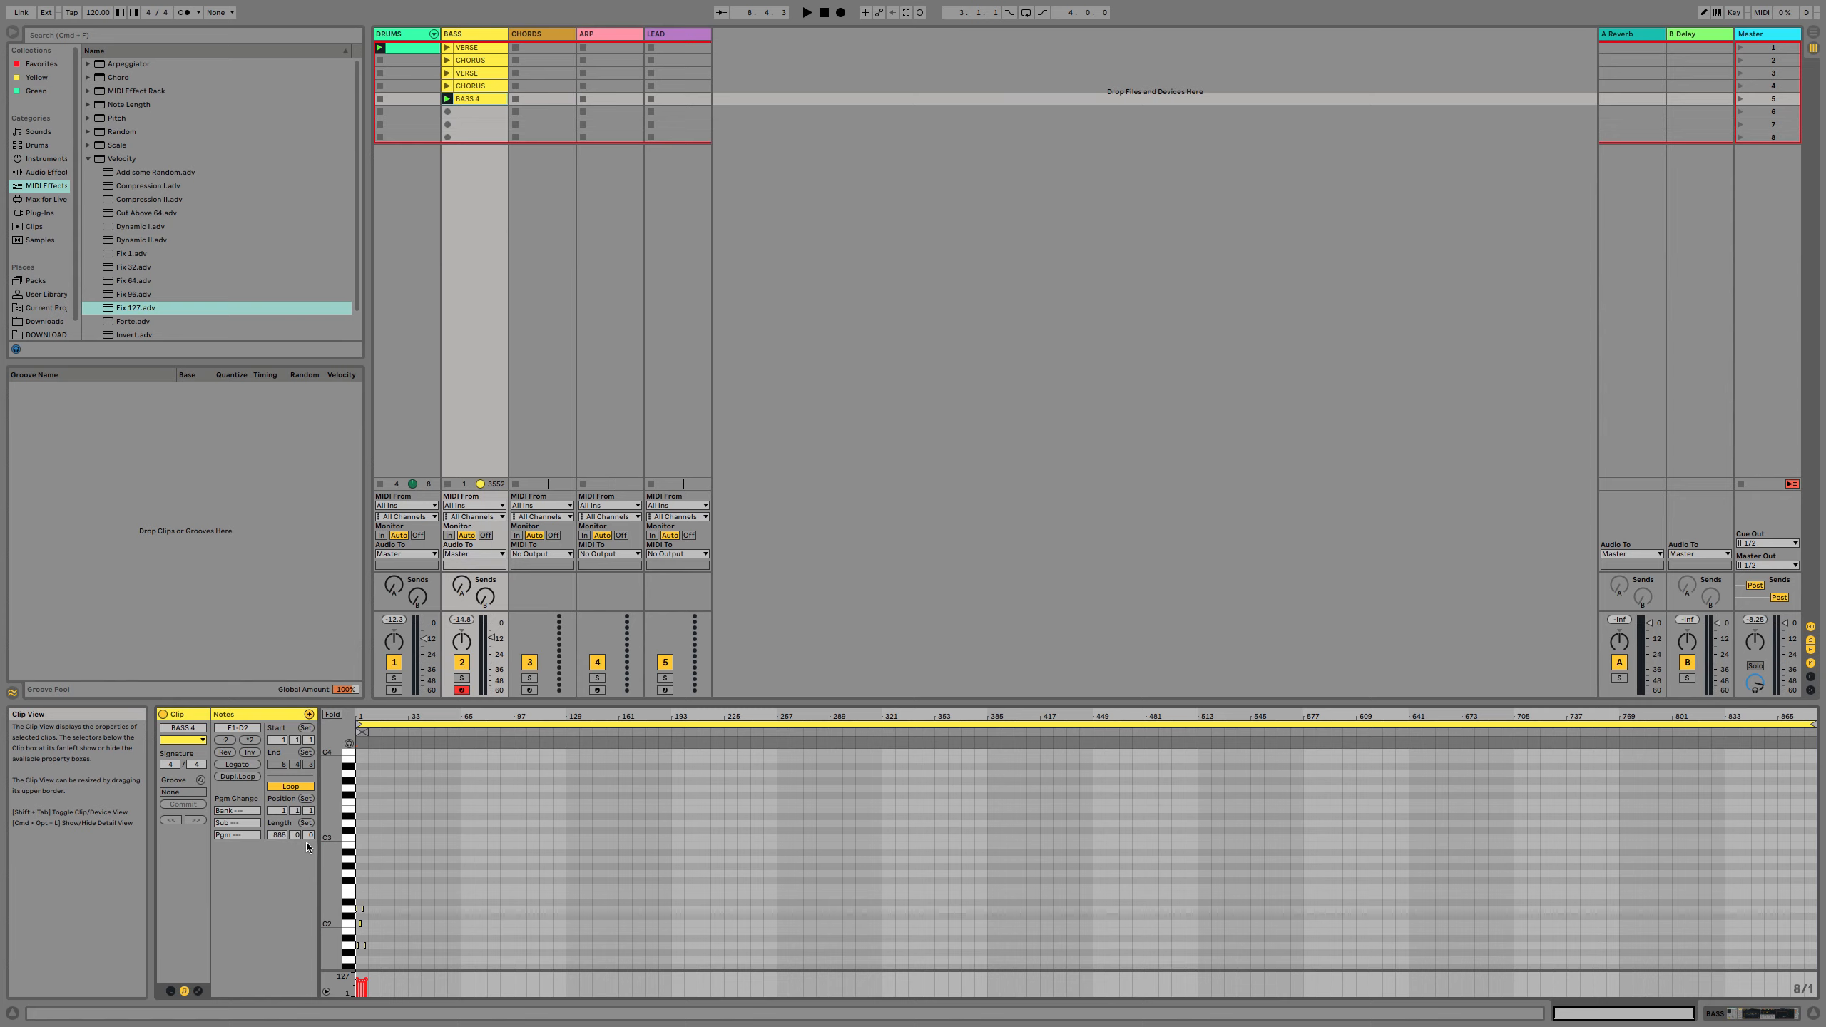
{"action": "type", "text": "8"}
{"action": "key", "text": "Return"}
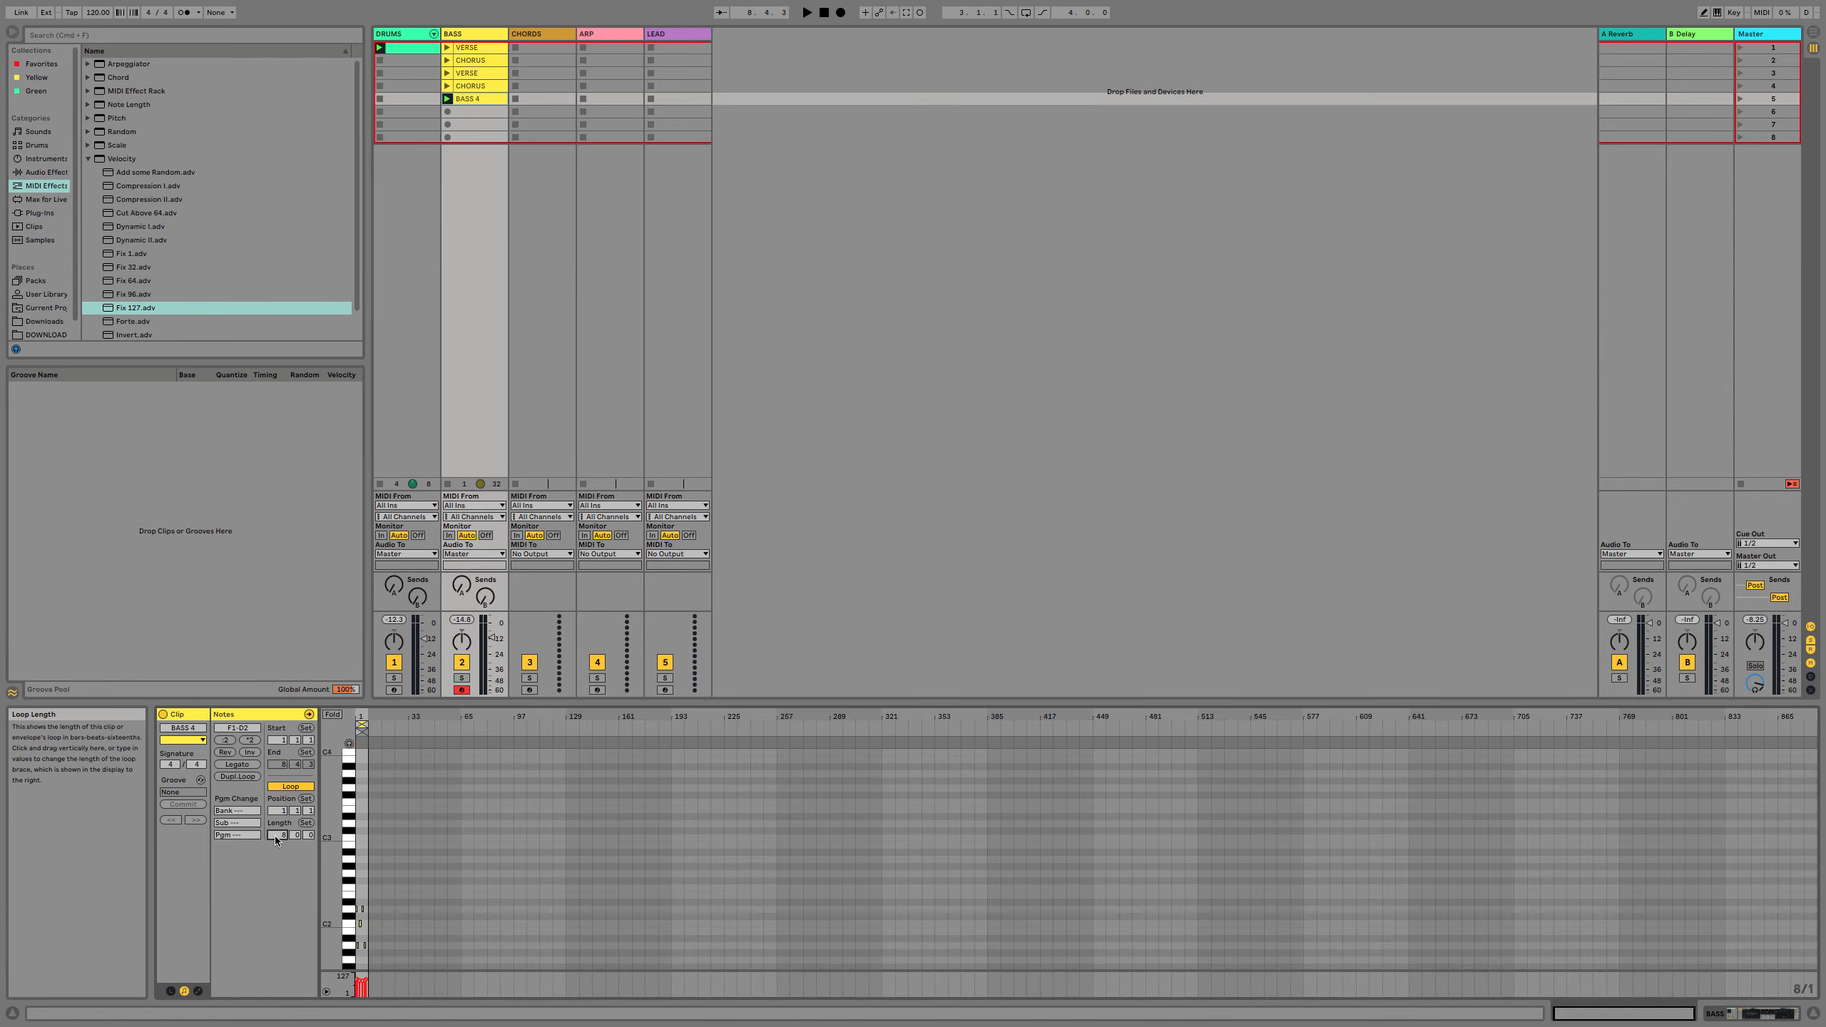
{"action": "left_click_drag", "start_coordinate": [402, 716], "coordinate": [465, 734]}
{"action": "scroll", "coordinate": [365, 867], "scroll_direction": "down", "scroll_amount": 5}
{"action": "scroll", "coordinate": [366, 867], "scroll_direction": "down", "scroll_amount": 1}
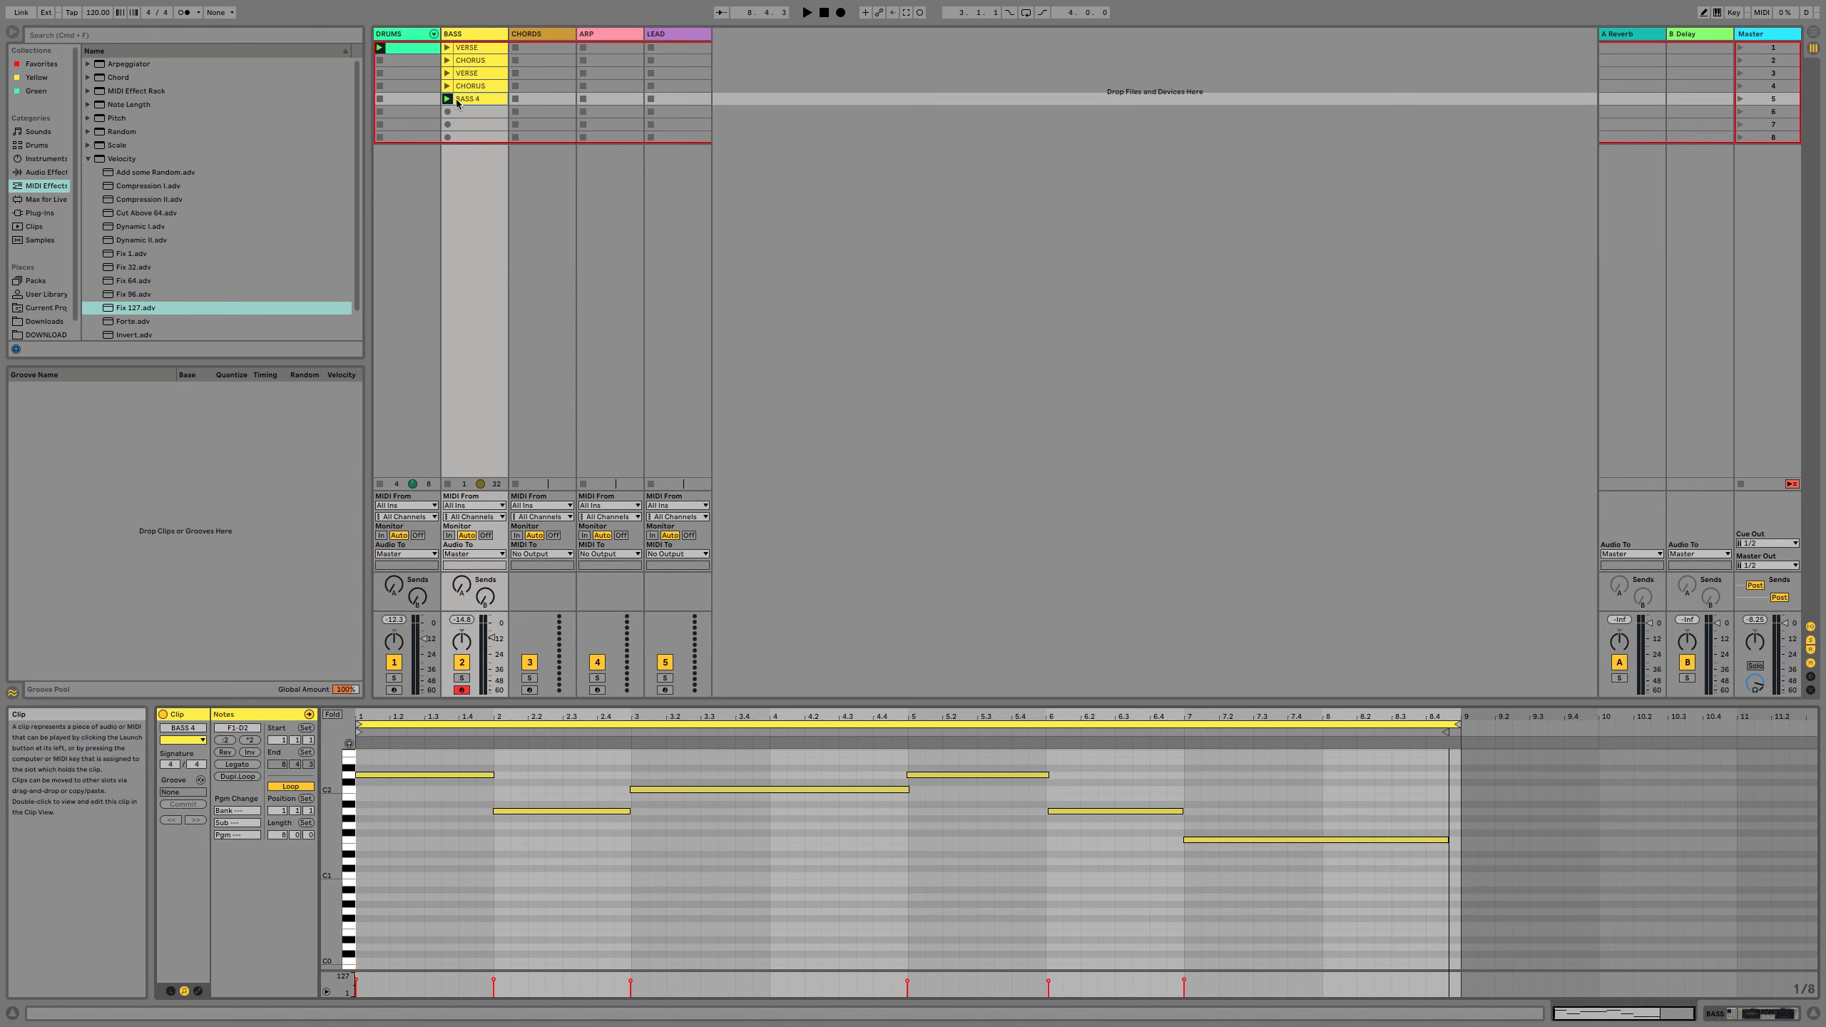
Rename the BASS track's fifth clip BRIDGE.
{"action": "key", "text": "super+r"}
{"action": "type", "text": "BR"}
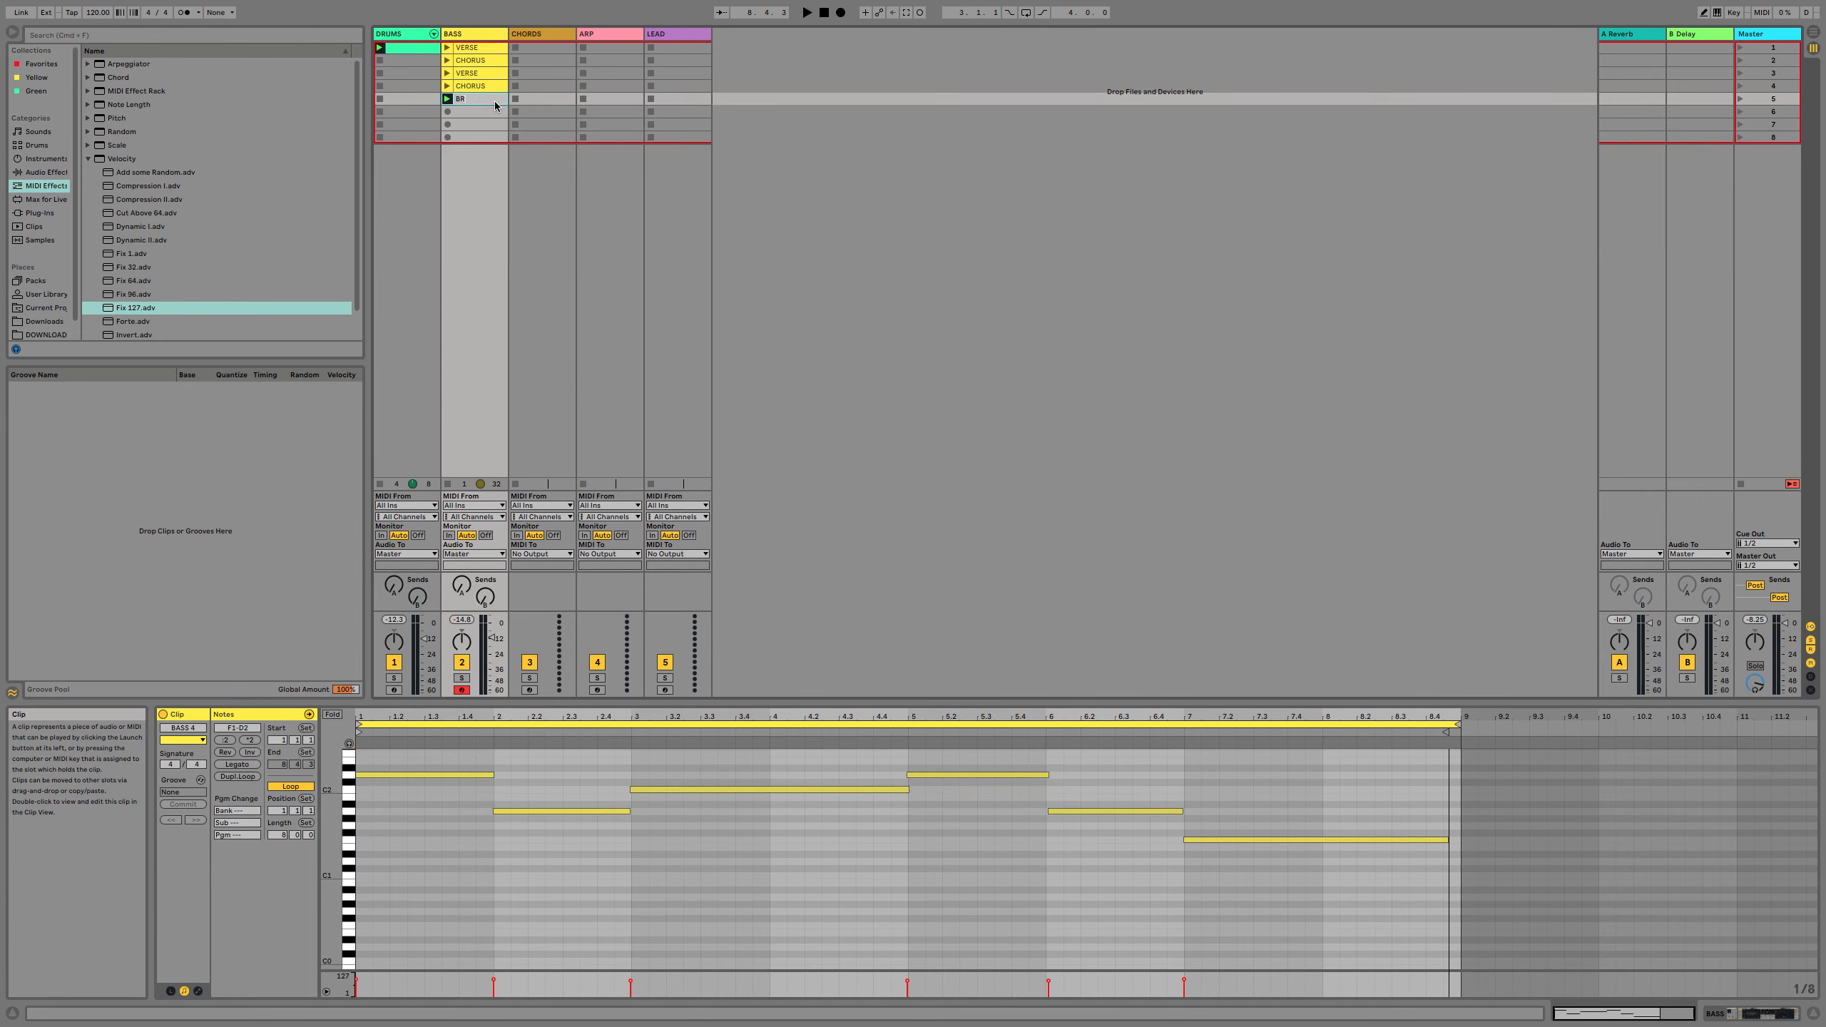
{"action": "key", "text": "Return"}
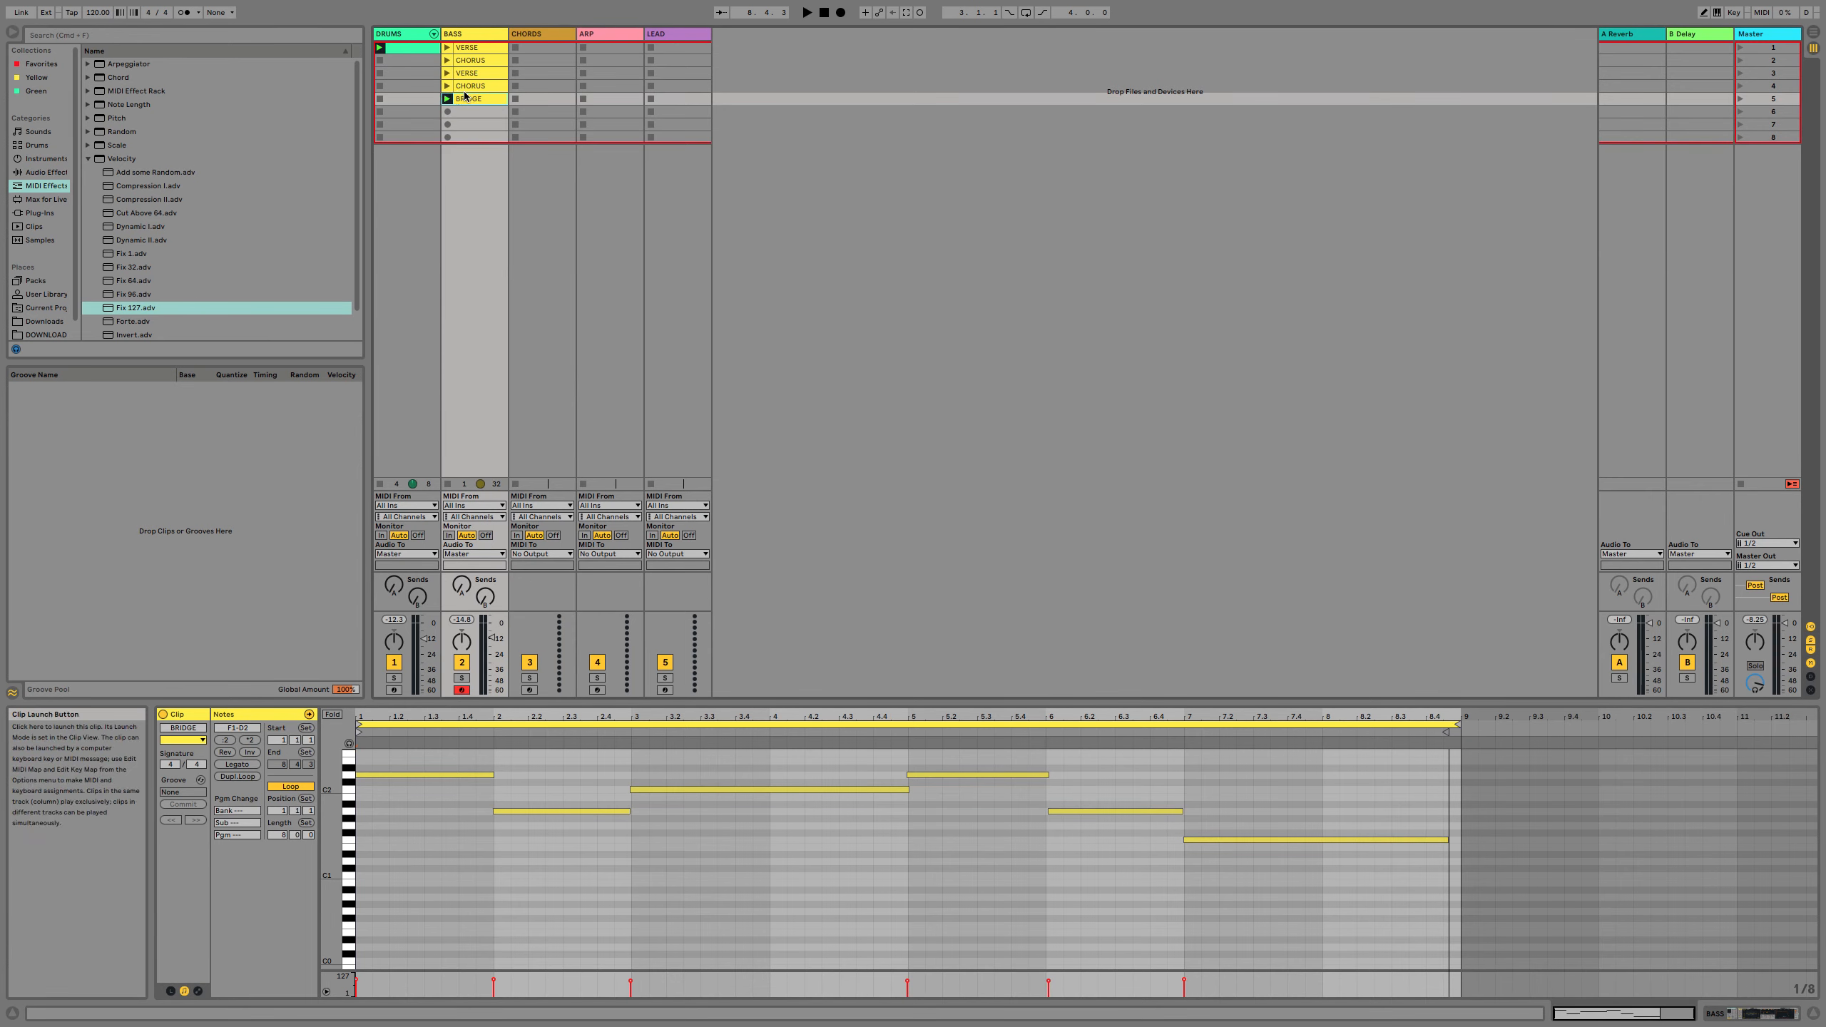
Copy the BASS track's CHORUS clip from the fourth slot into the sixth slot, below BRIDGE.
{"action": "left_click", "coordinate": [465, 89]}
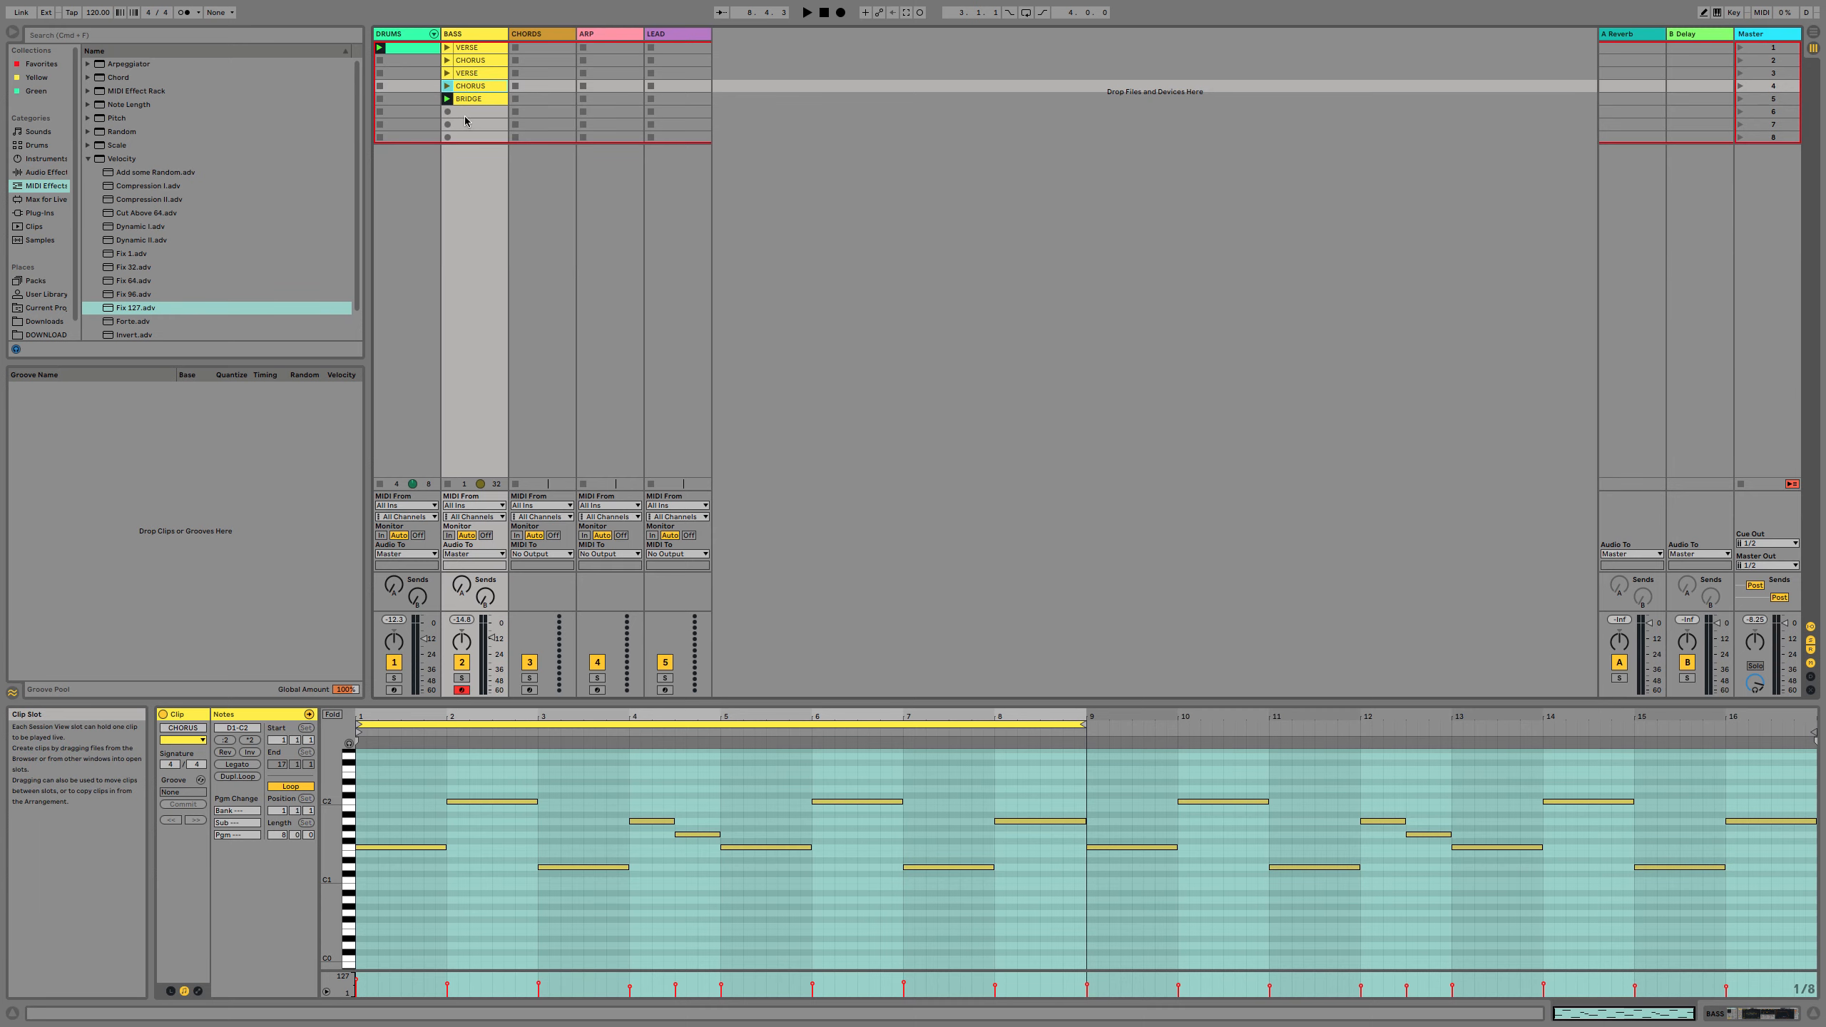
{"action": "left_click", "coordinate": [462, 112]}
{"action": "key", "text": "super+v"}
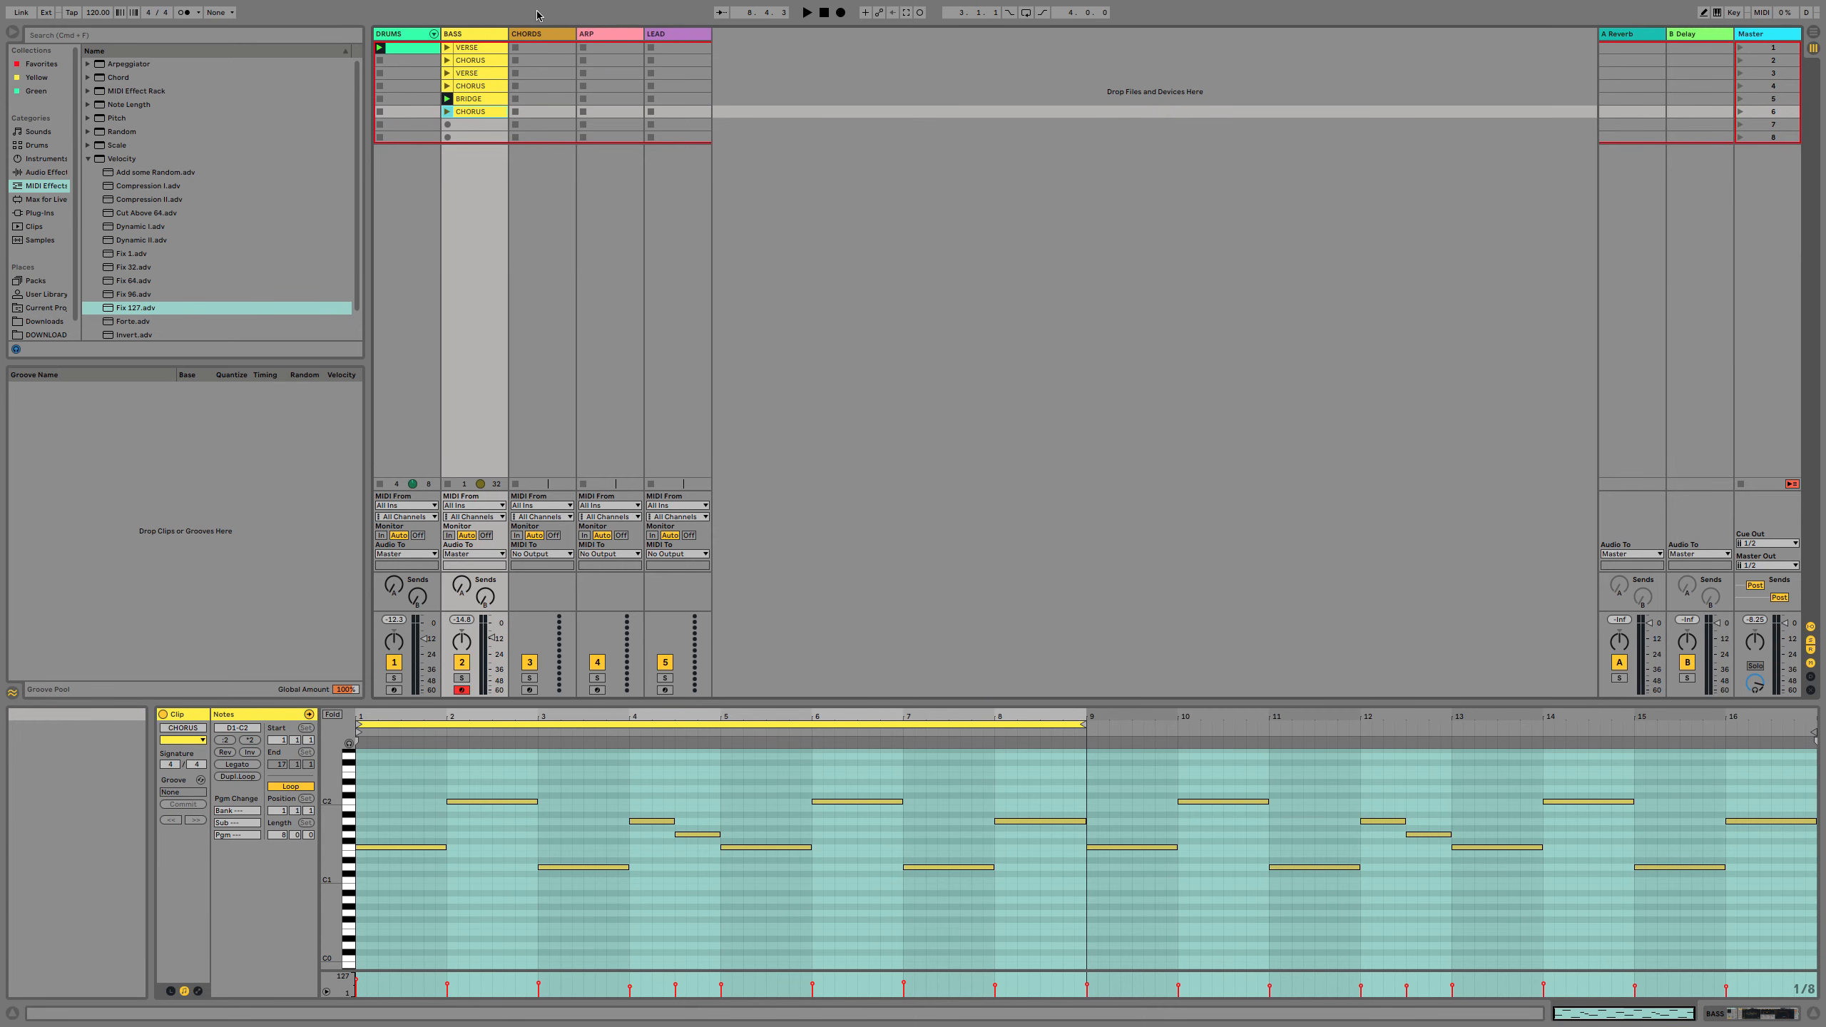
Select the CHORDS track and expand Wavetable's Pad presets among the browser's instruments.
{"action": "key", "text": "Right"}
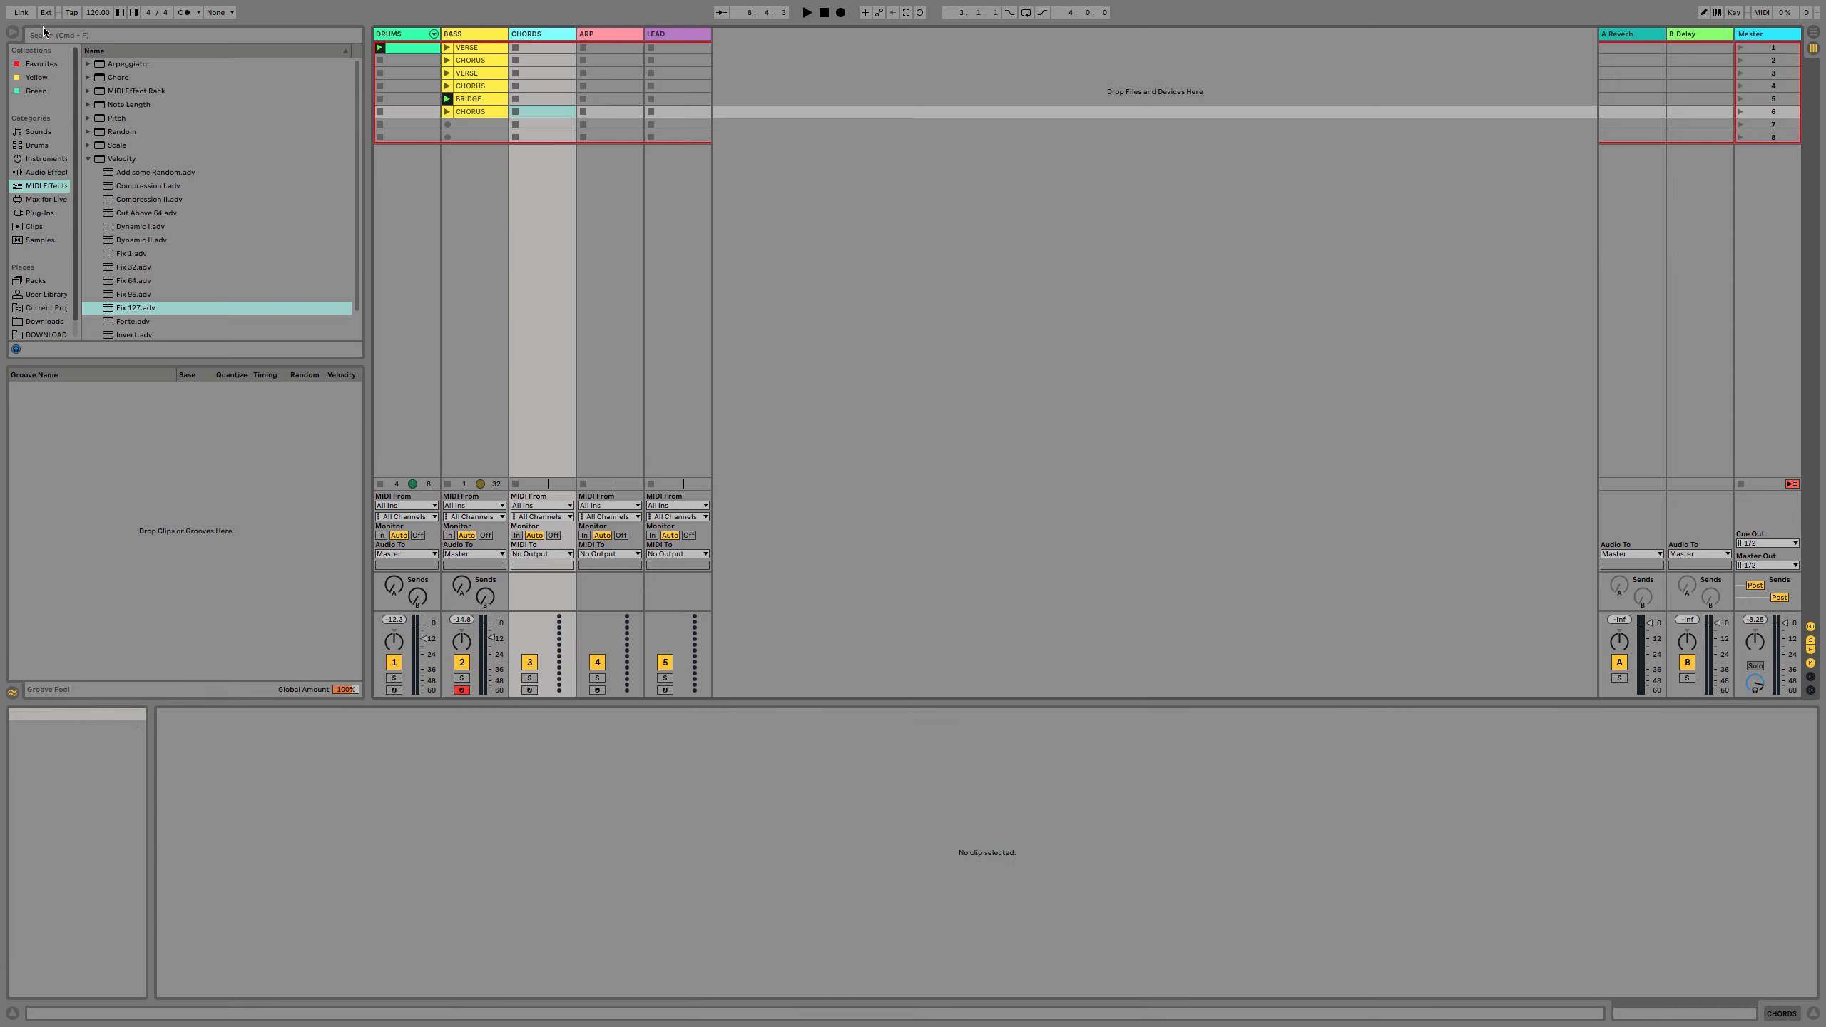
{"action": "left_click", "coordinate": [42, 159]}
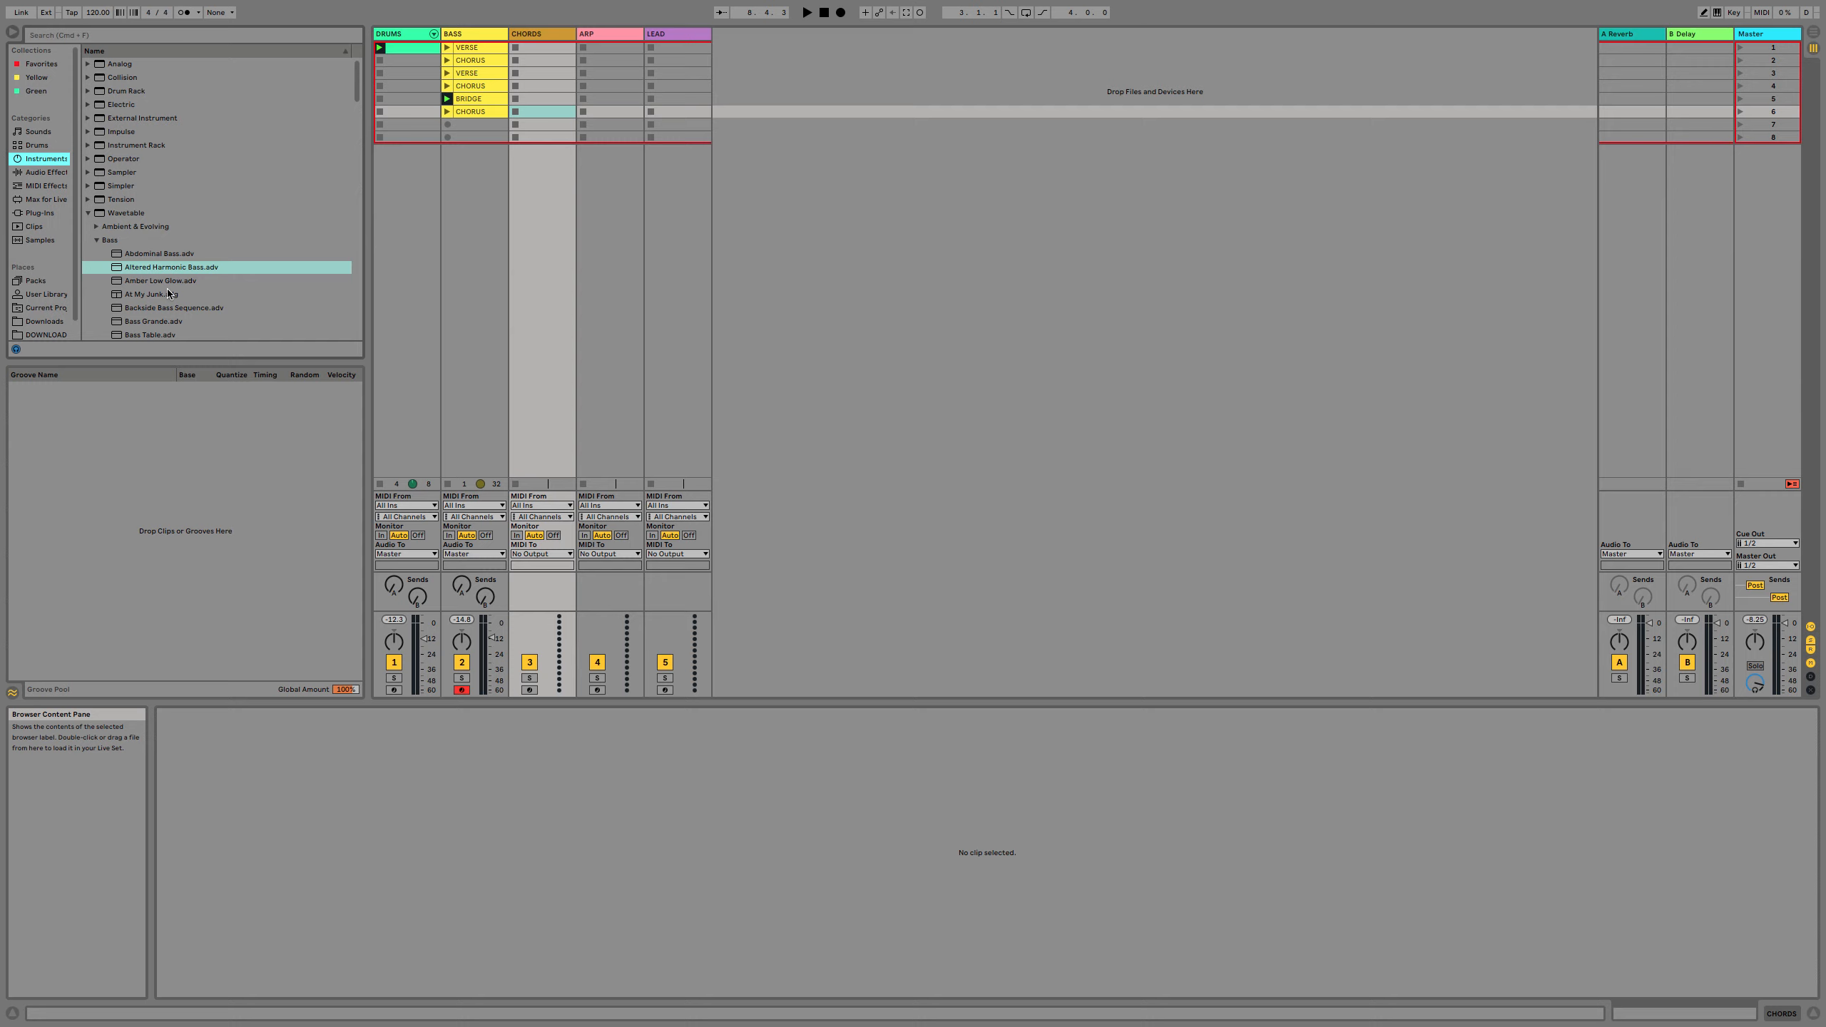
{"action": "mouse_move", "coordinate": [860, 5]}
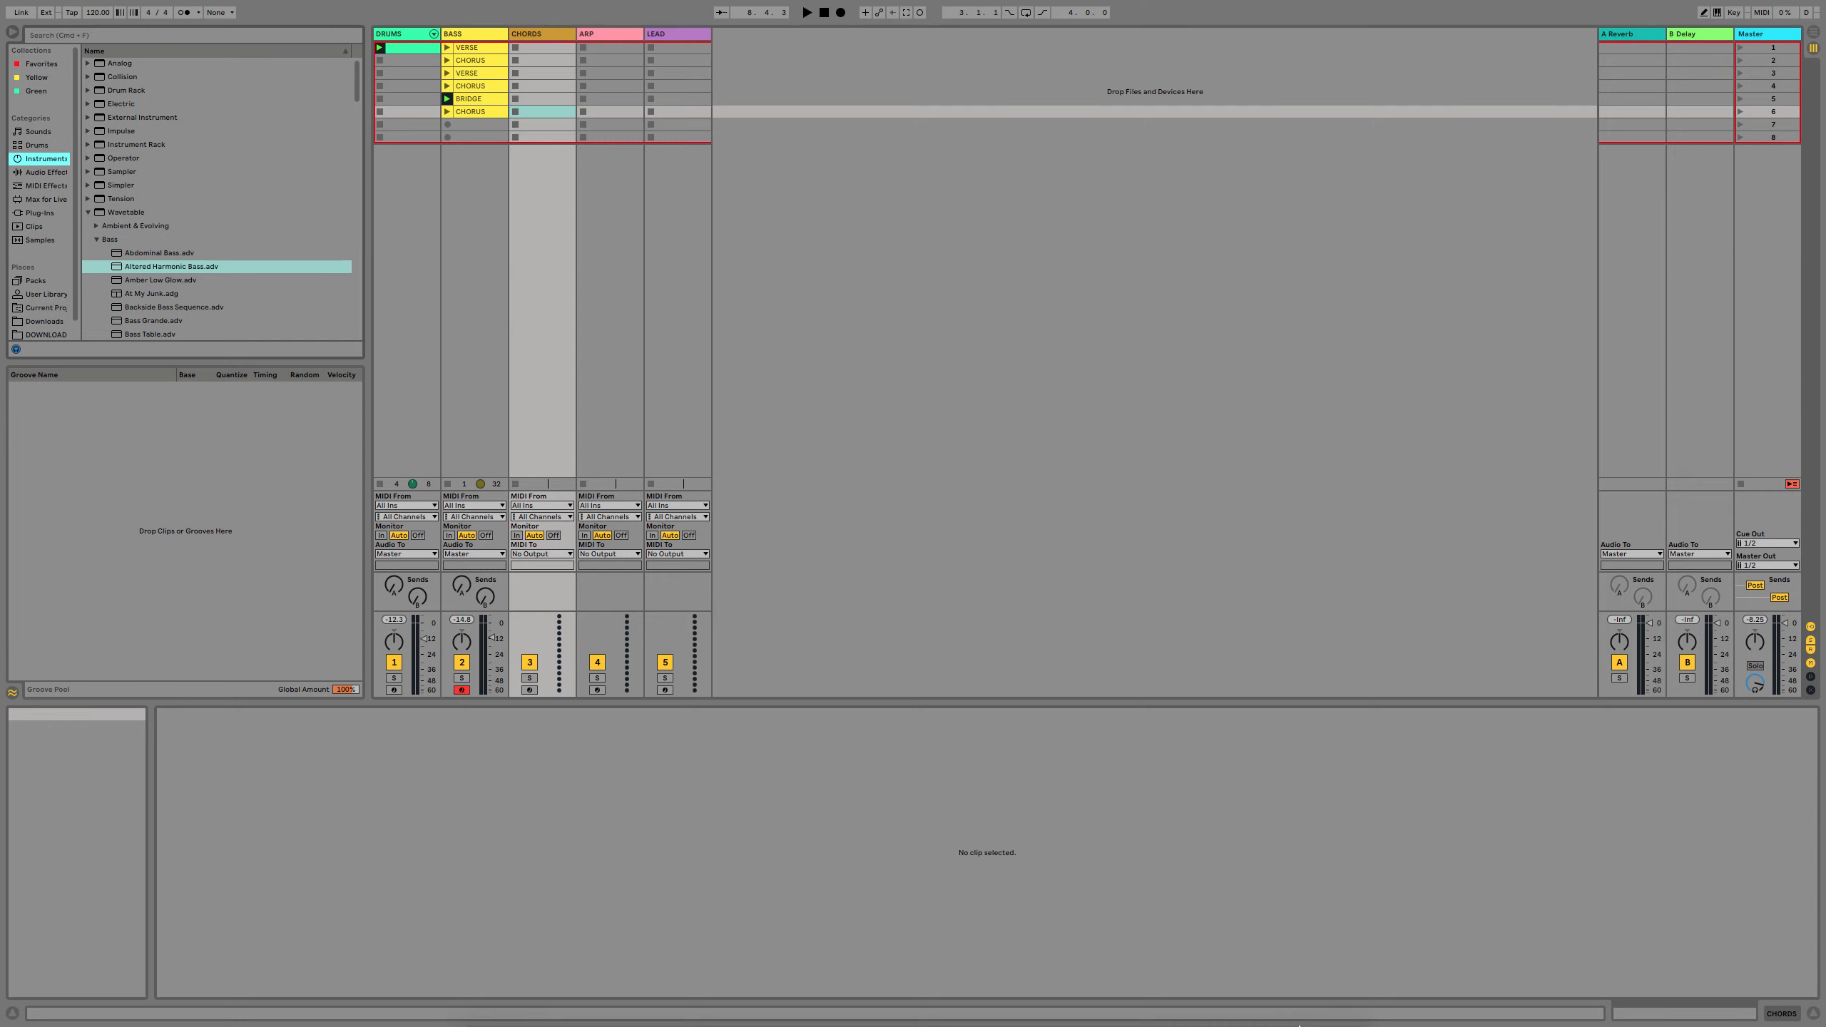
{"action": "mouse_move", "coordinate": [1297, 1024]}
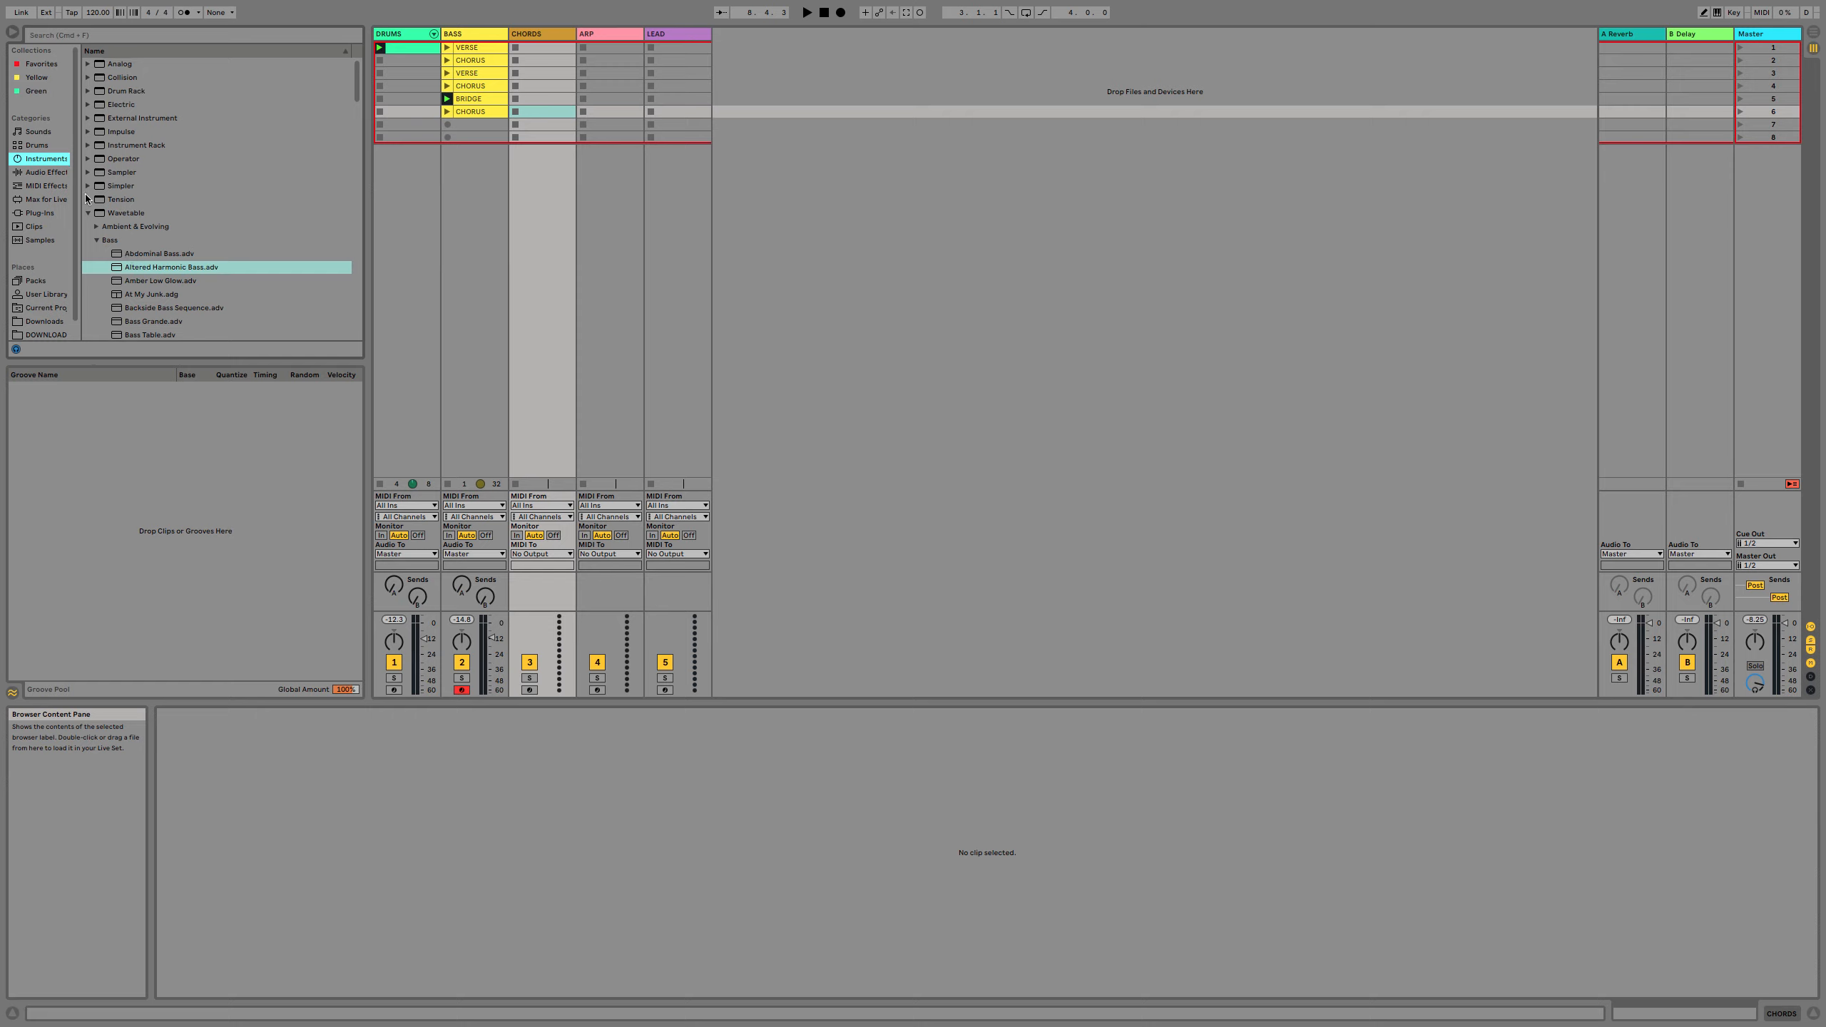
{"action": "left_click", "coordinate": [92, 239]}
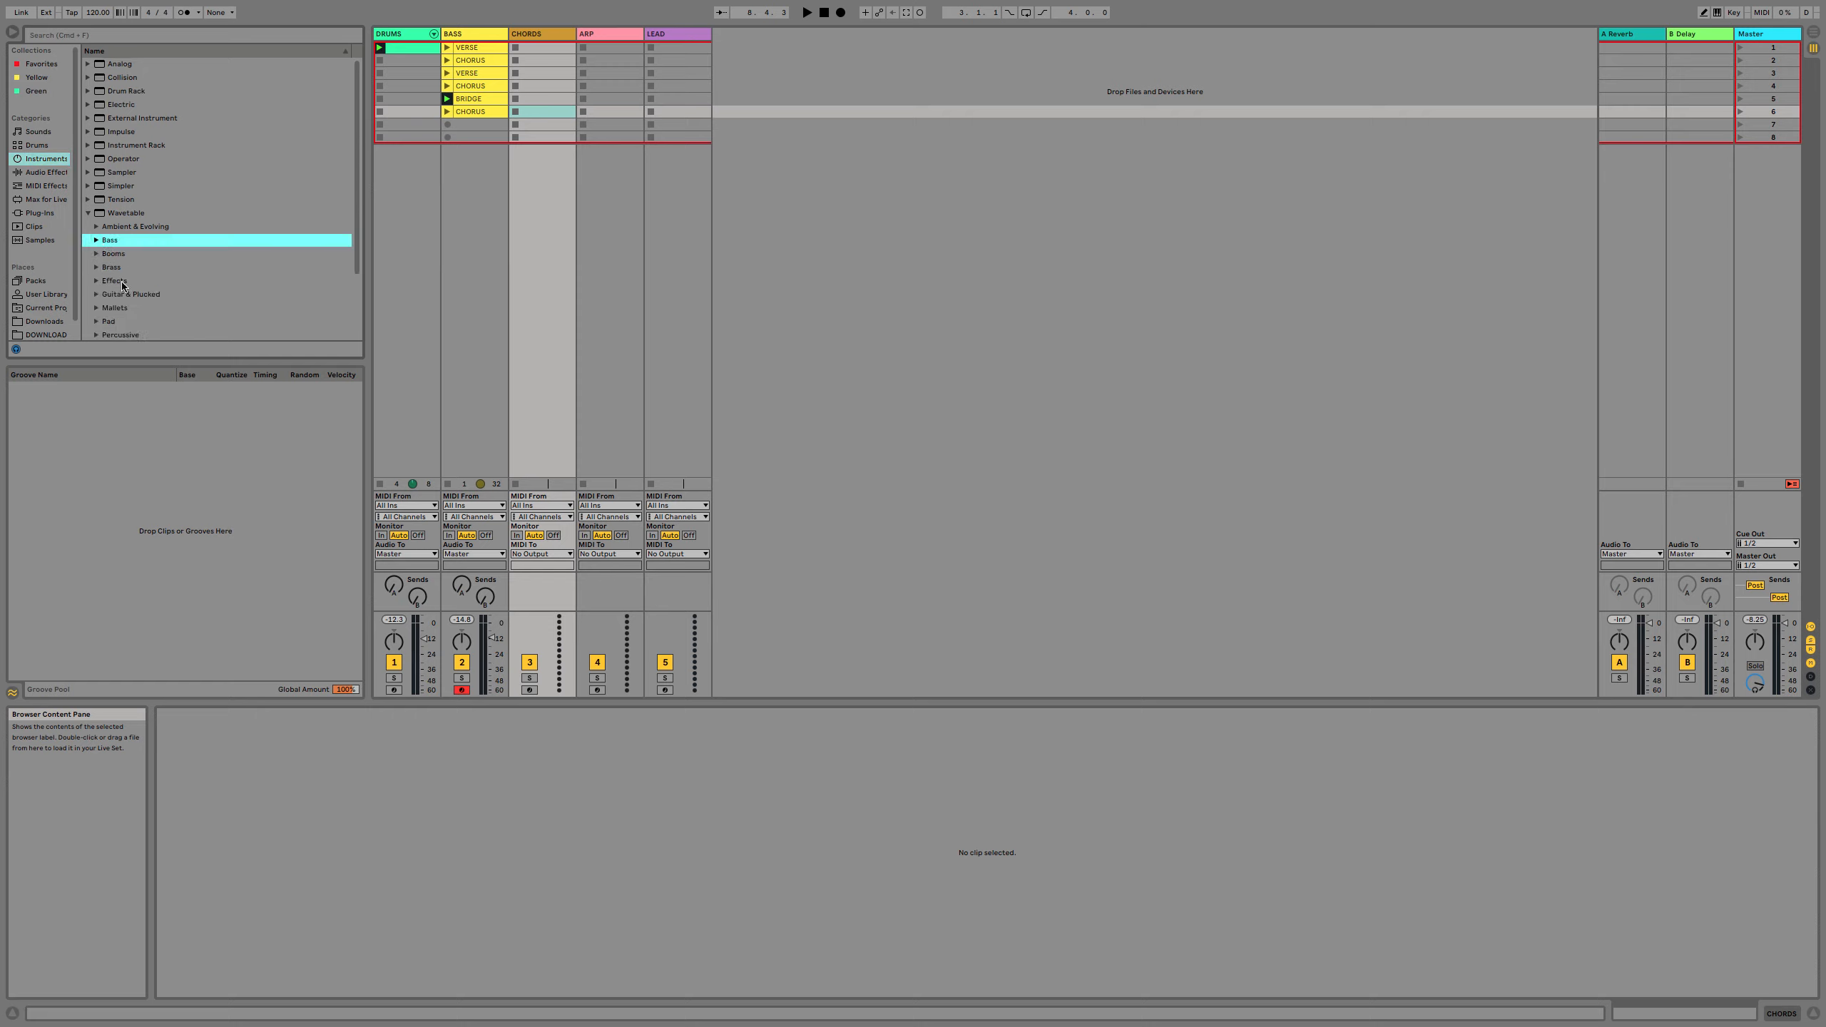
{"action": "scroll", "coordinate": [120, 285], "scroll_direction": "down", "scroll_amount": 3}
{"action": "left_click", "coordinate": [95, 239]}
Audition several pad presets, load Abilene Winter Pad onto the CHORDS track and lower that track's volume.
{"action": "left_click", "coordinate": [155, 281]}
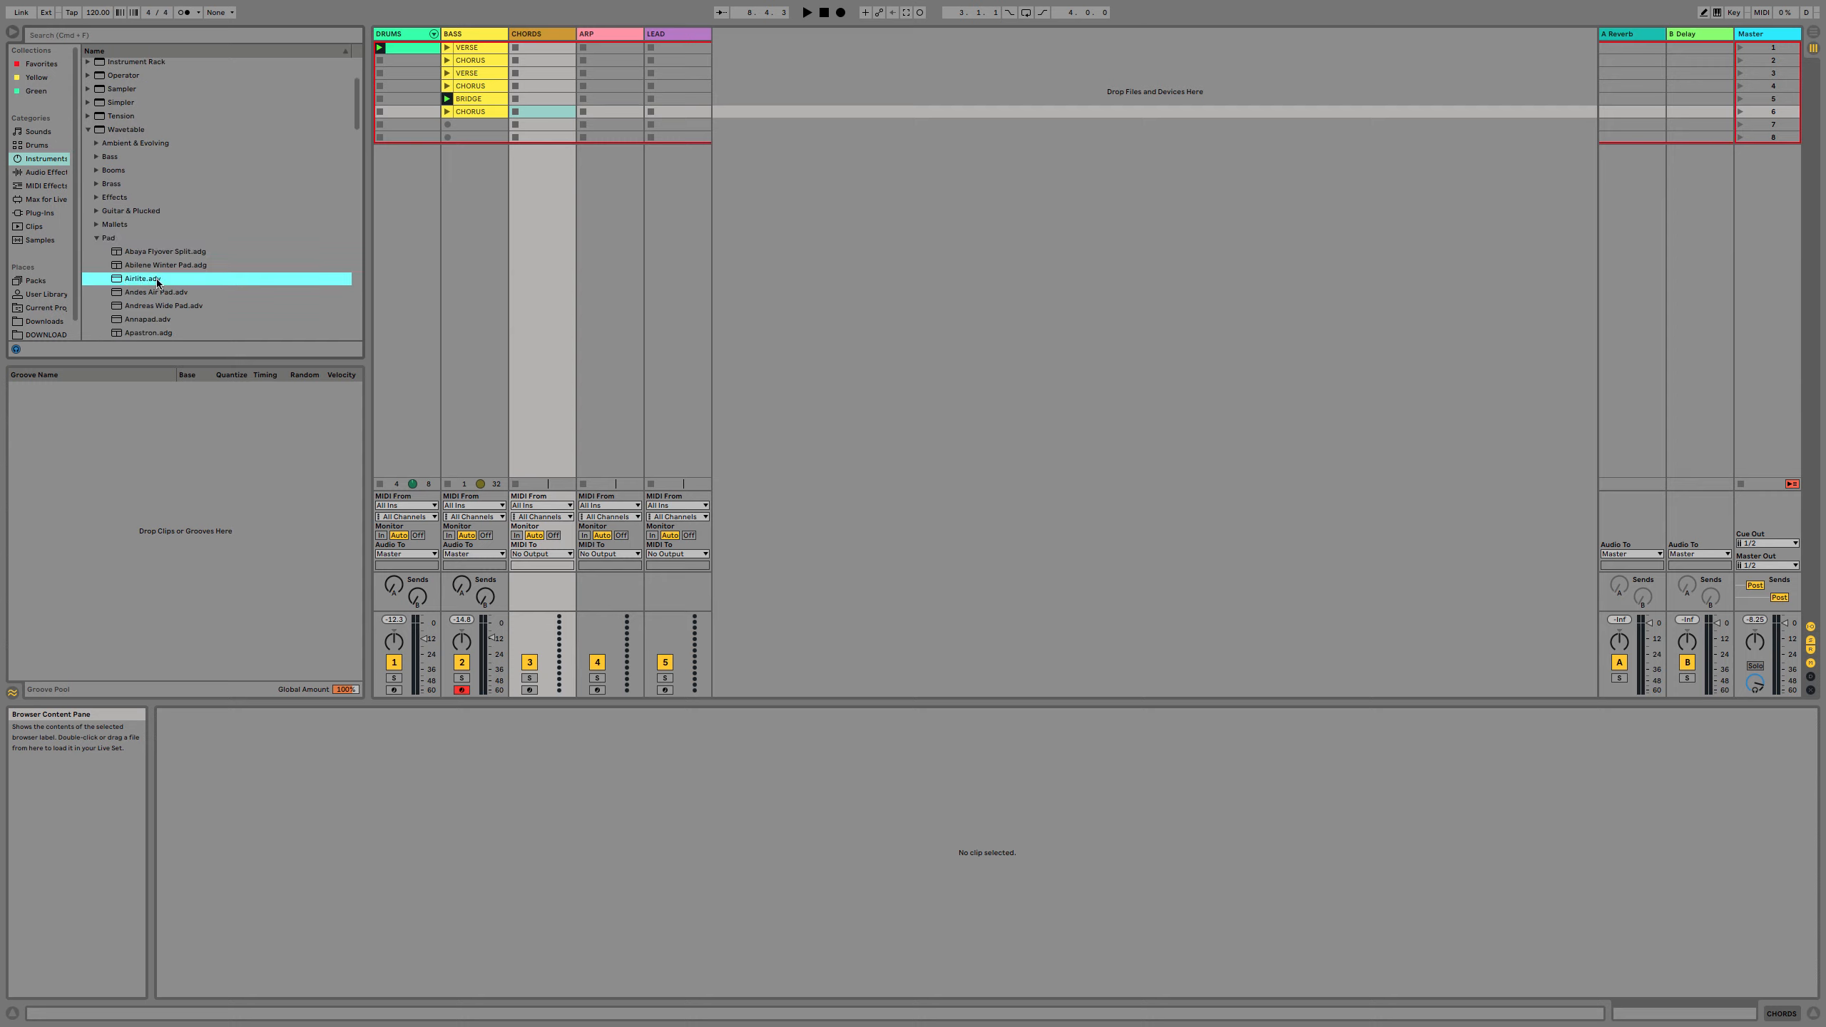
{"action": "left_click", "coordinate": [155, 294]}
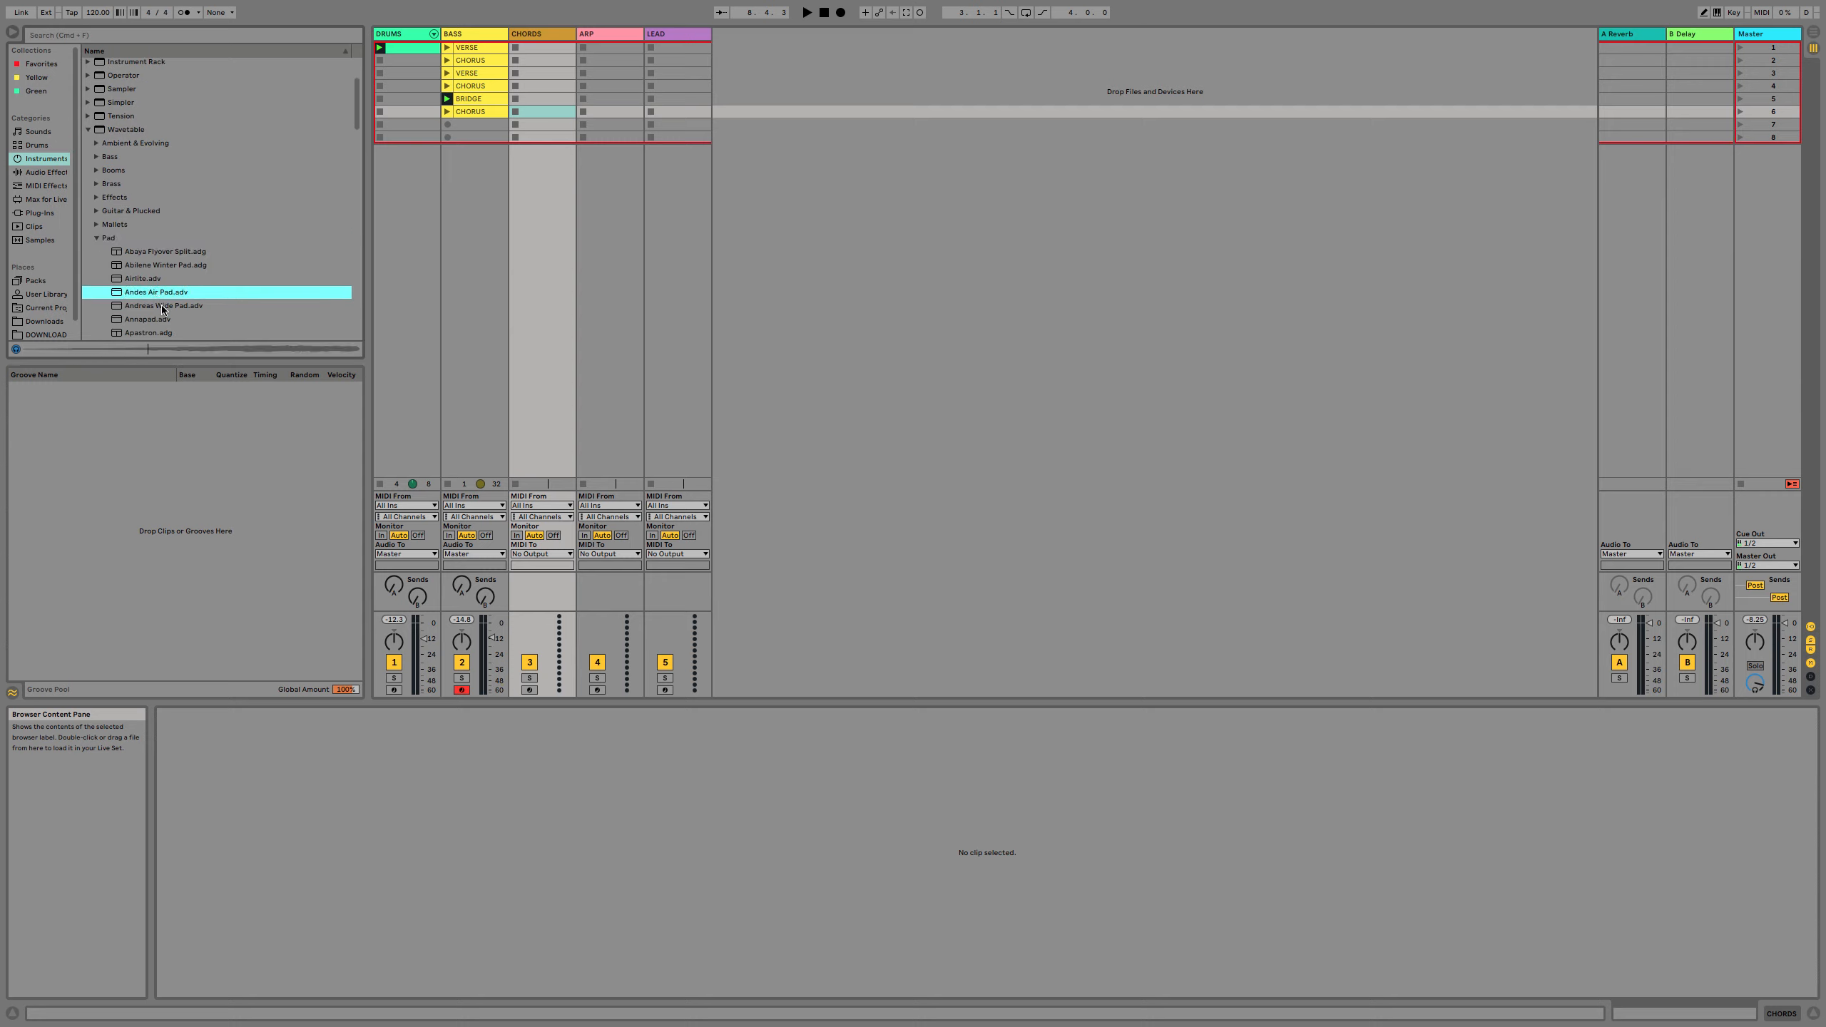
{"action": "left_click", "coordinate": [163, 308]}
{"action": "left_click", "coordinate": [176, 266]}
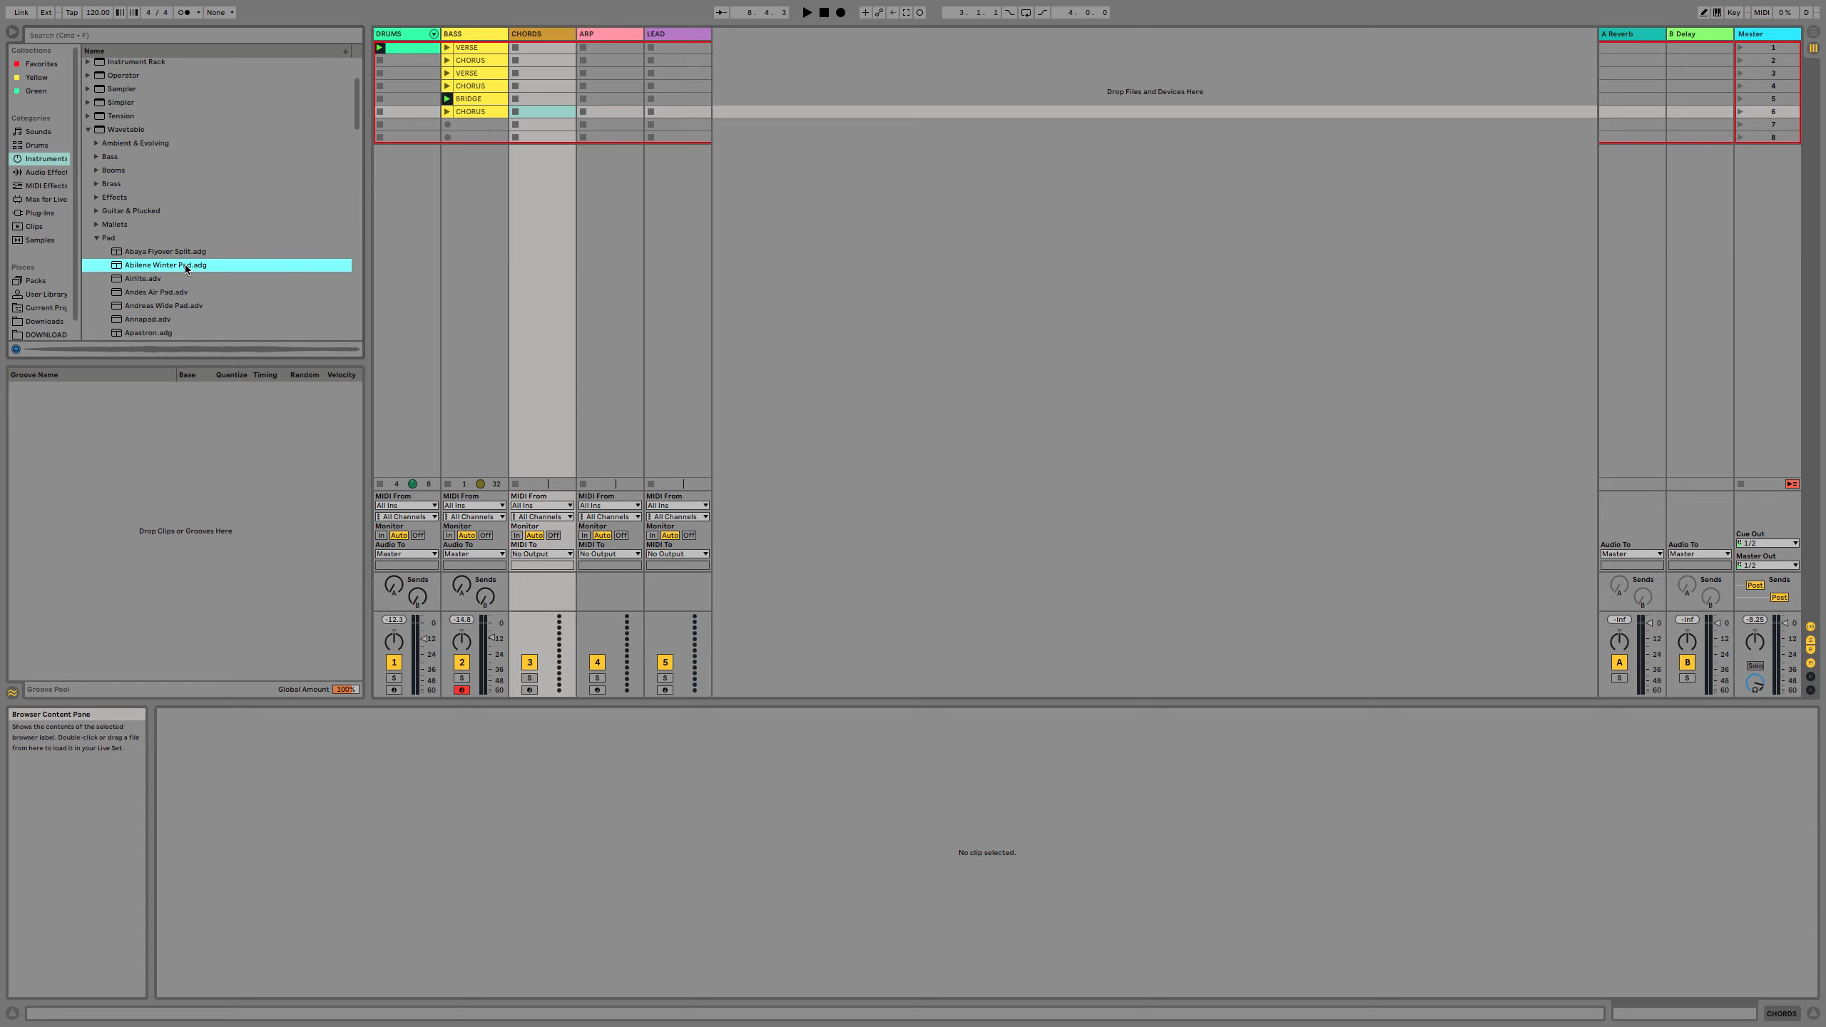
{"action": "left_click_drag", "start_coordinate": [185, 269], "coordinate": [541, 75]}
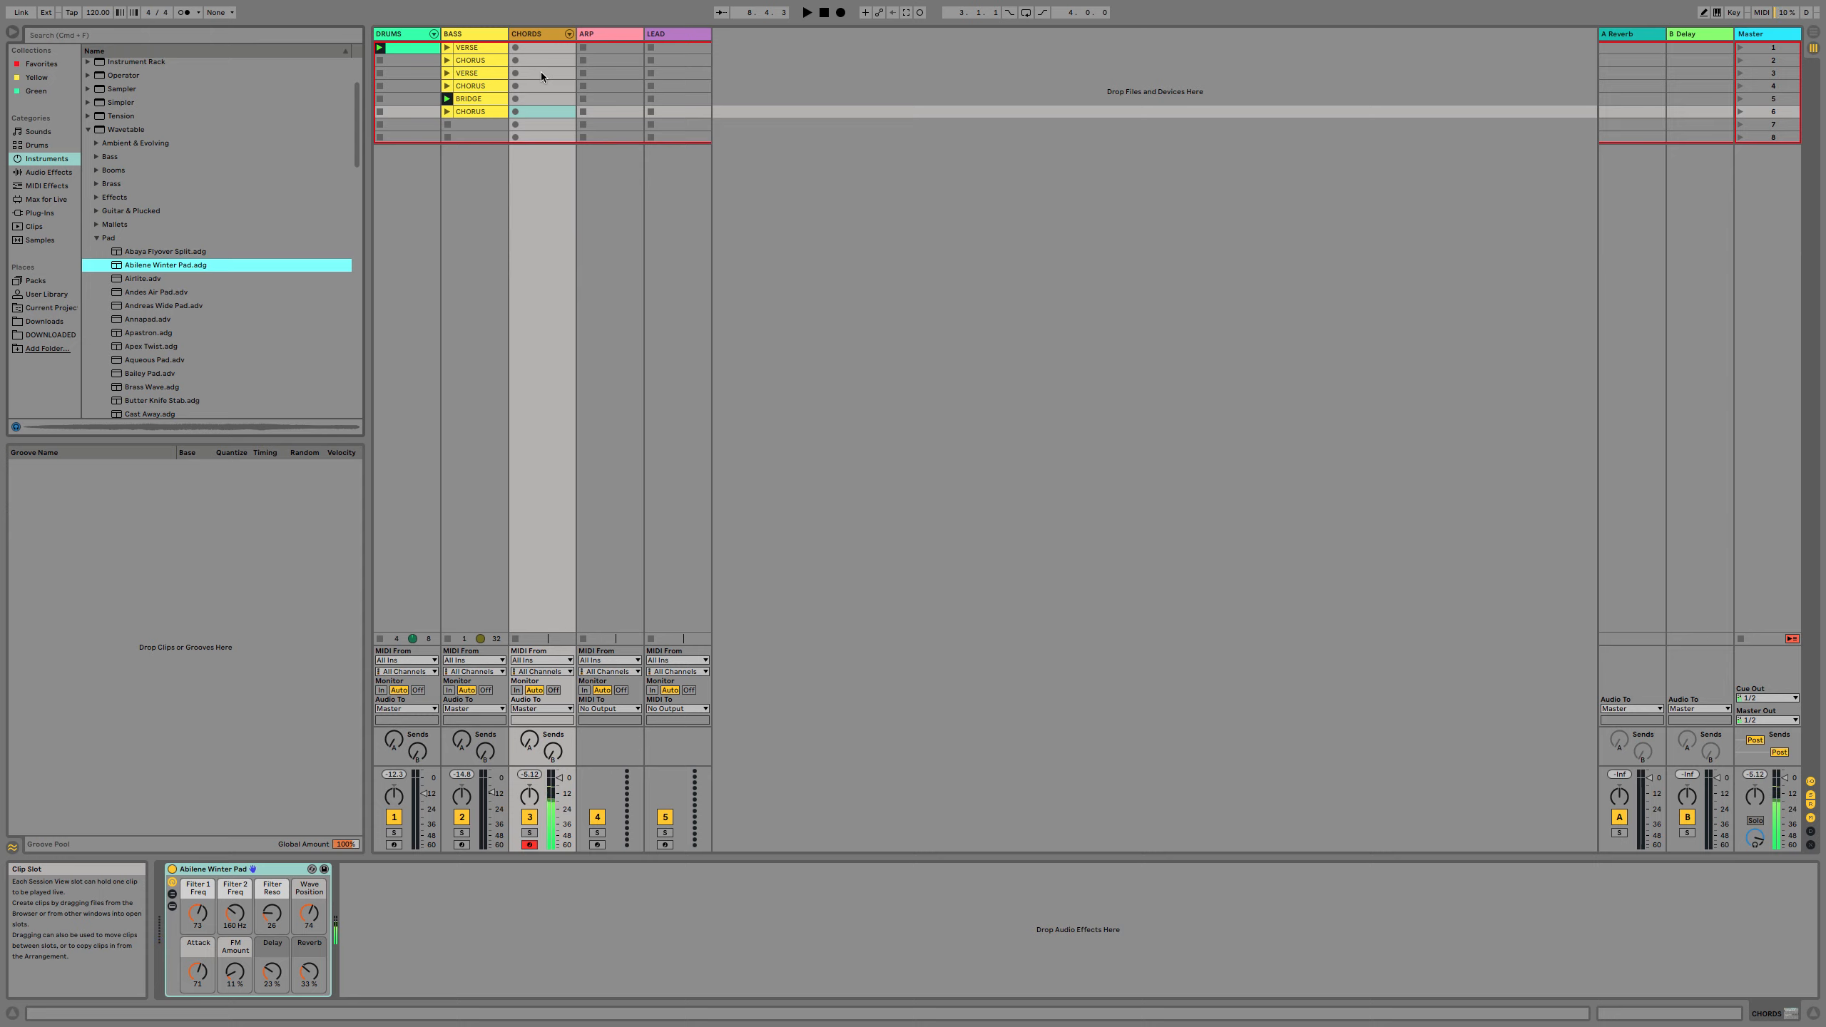
{"action": "left_click_drag", "start_coordinate": [560, 778], "coordinate": [560, 792]}
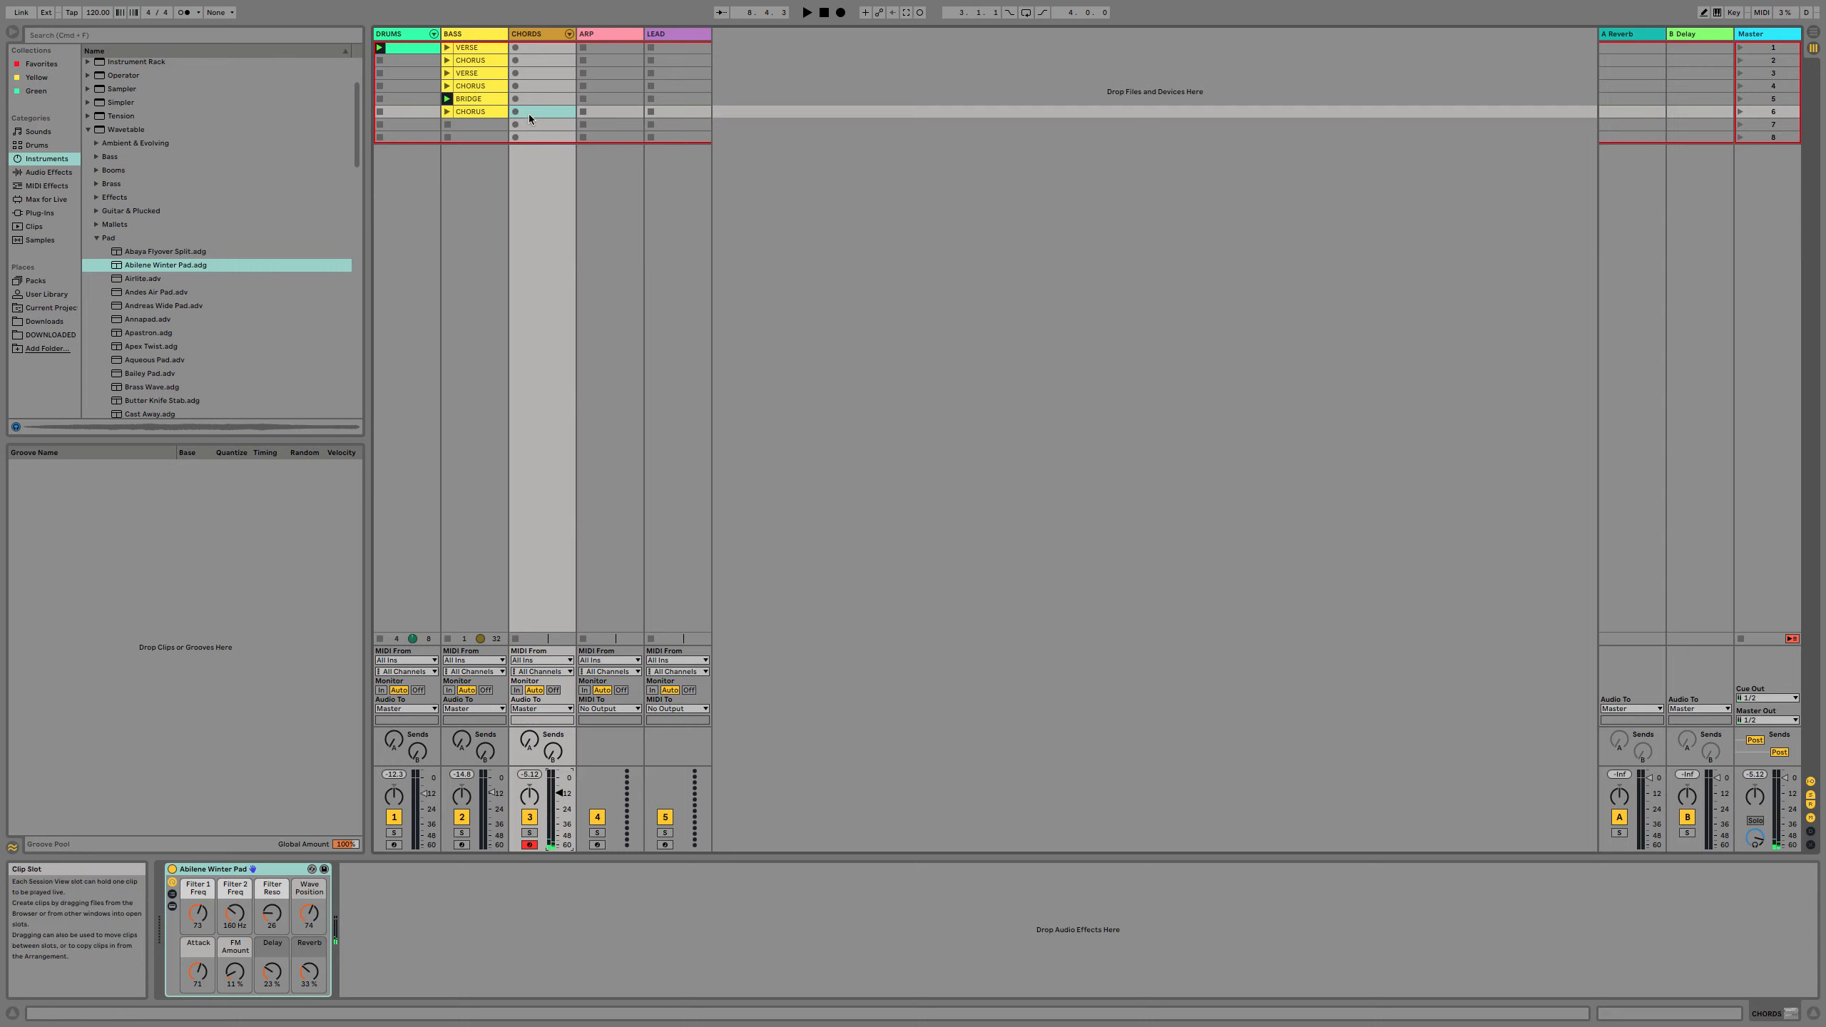
Examine the notes of the BASS track's CHORUS and BRIDGE clips as the basis for the chords.
{"action": "left_click", "coordinate": [527, 48]}
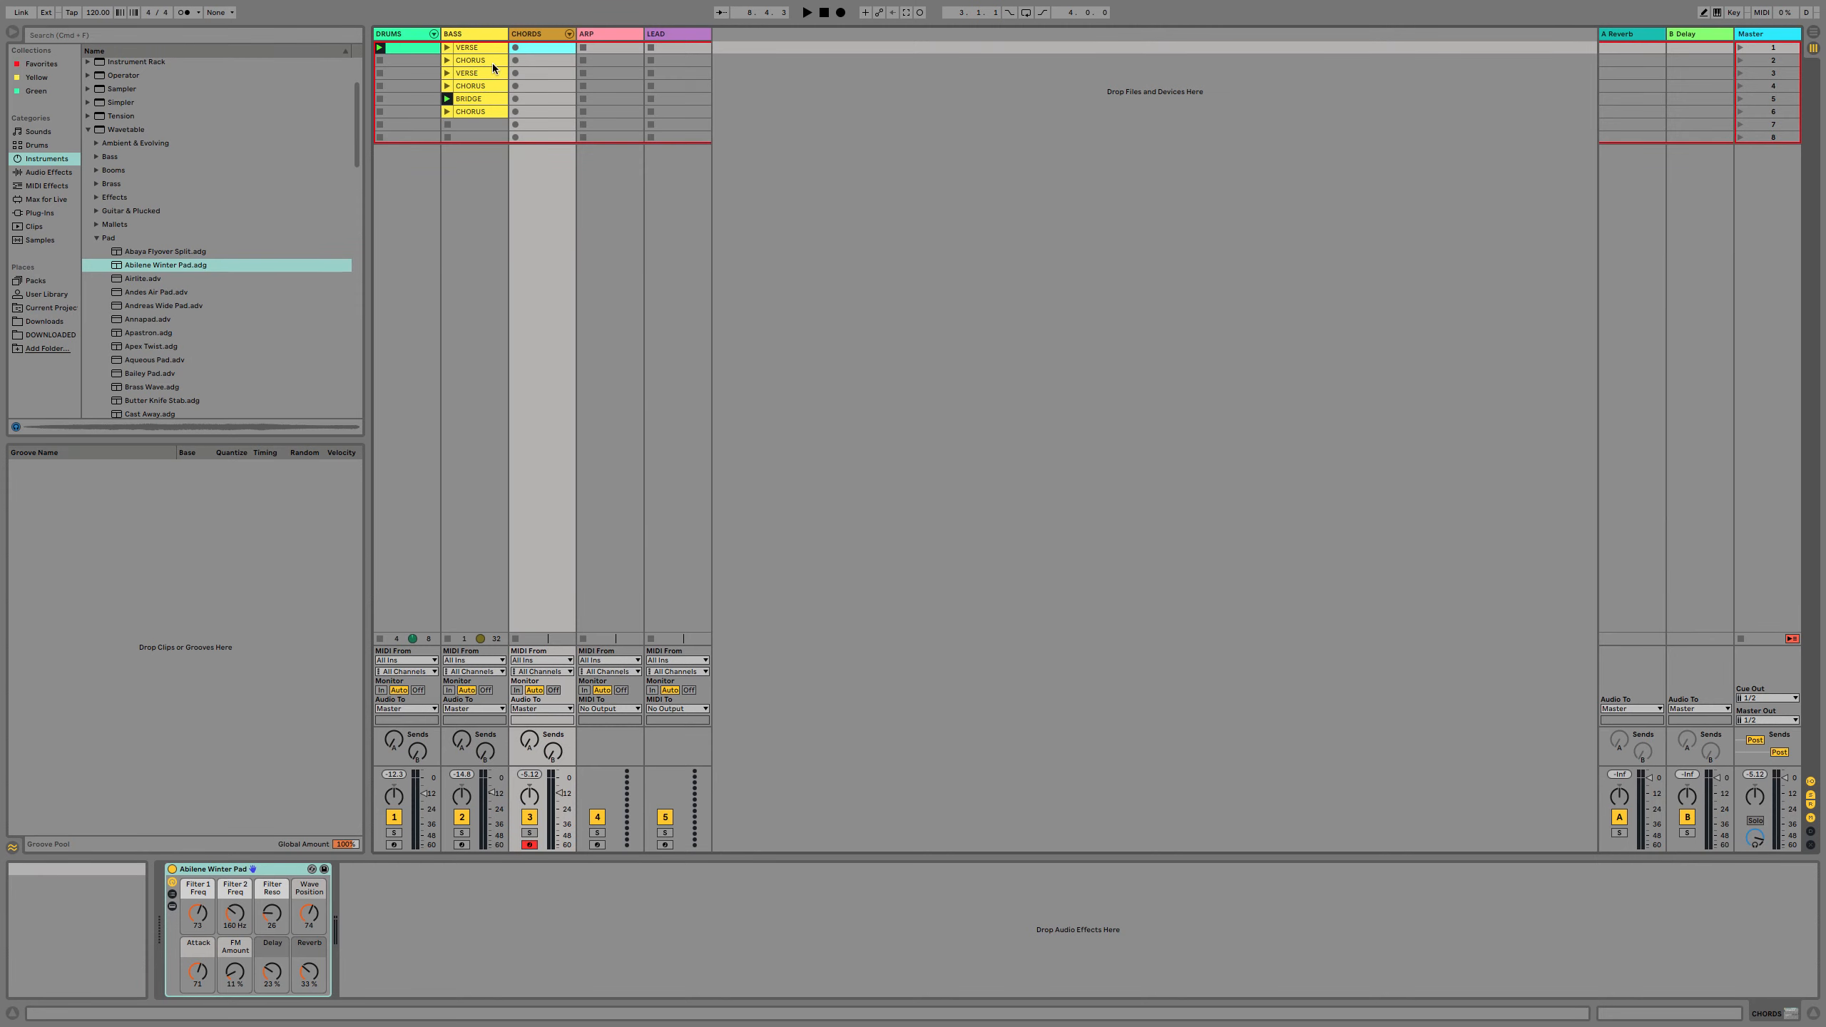
{"action": "left_click", "coordinate": [494, 62]}
{"action": "double_click", "coordinate": [494, 69]}
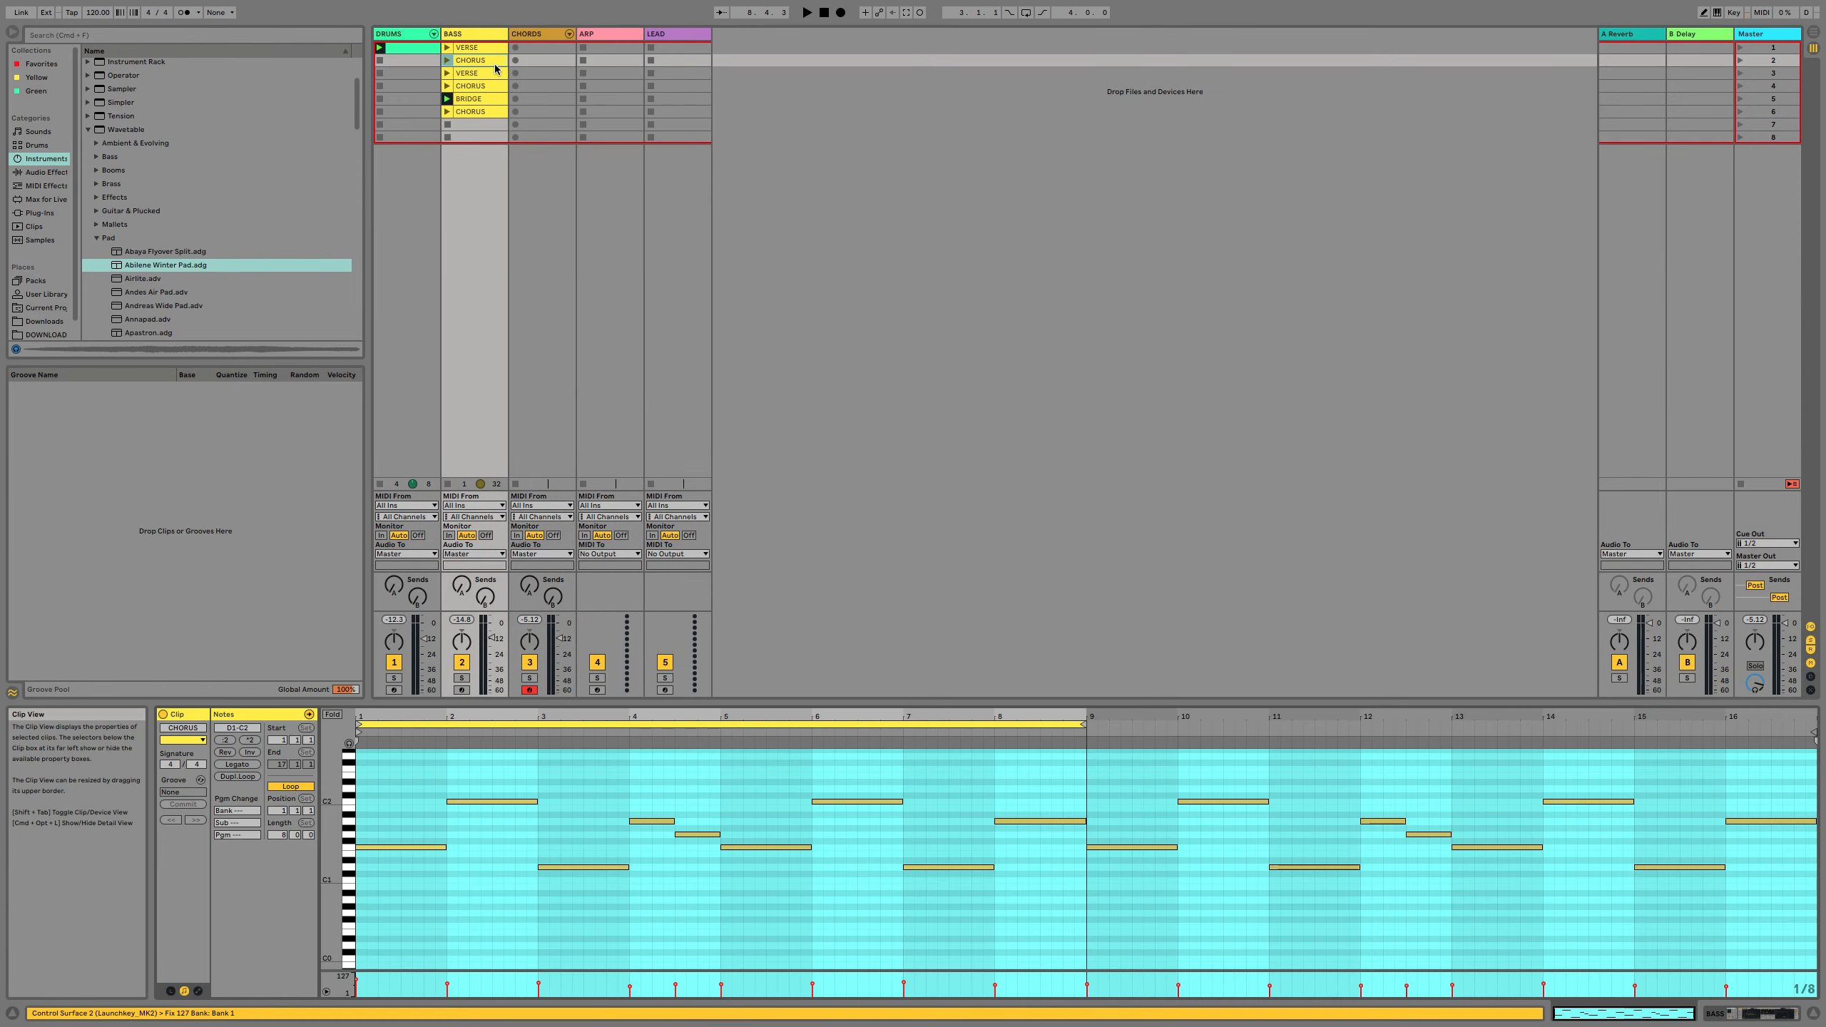
{"action": "mouse_move", "coordinate": [334, 814]}
{"action": "left_mouse_down"}
{"action": "mouse_move", "coordinate": [352, 796]}
{"action": "mouse_move", "coordinate": [355, 829]}
{"action": "left_mouse_up"}
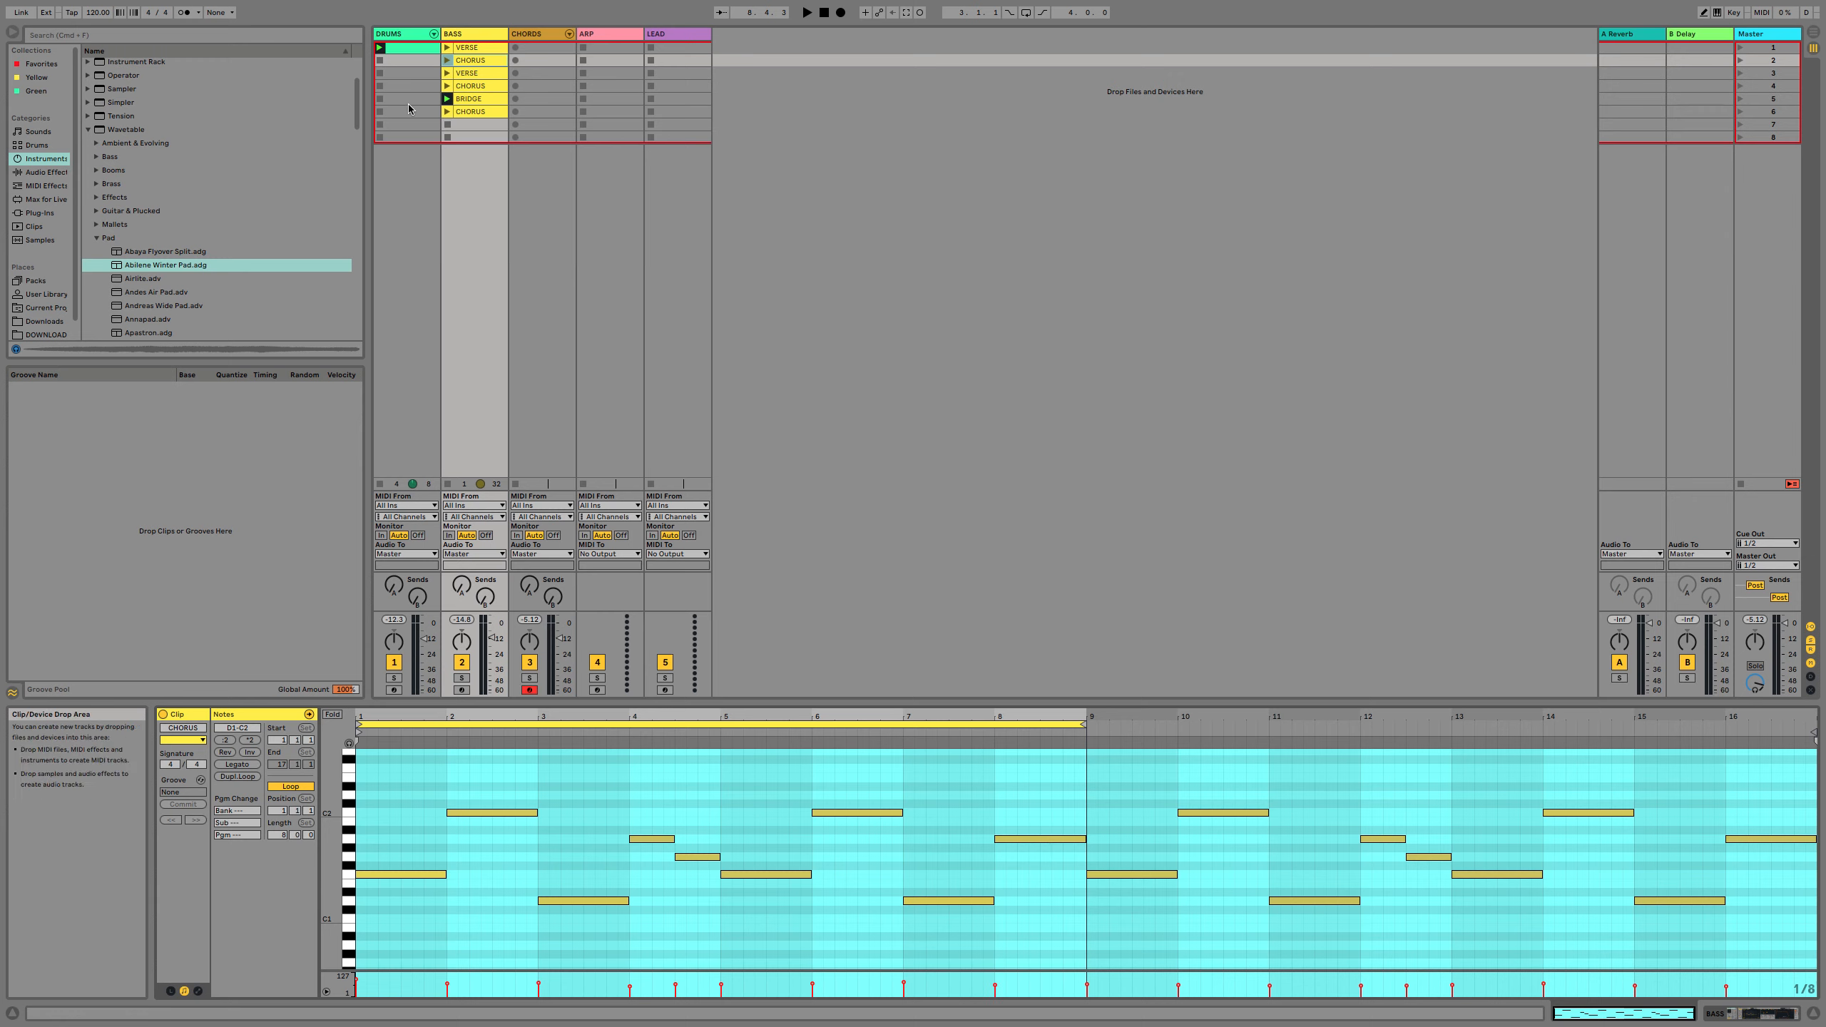
{"action": "left_click", "coordinate": [495, 112]}
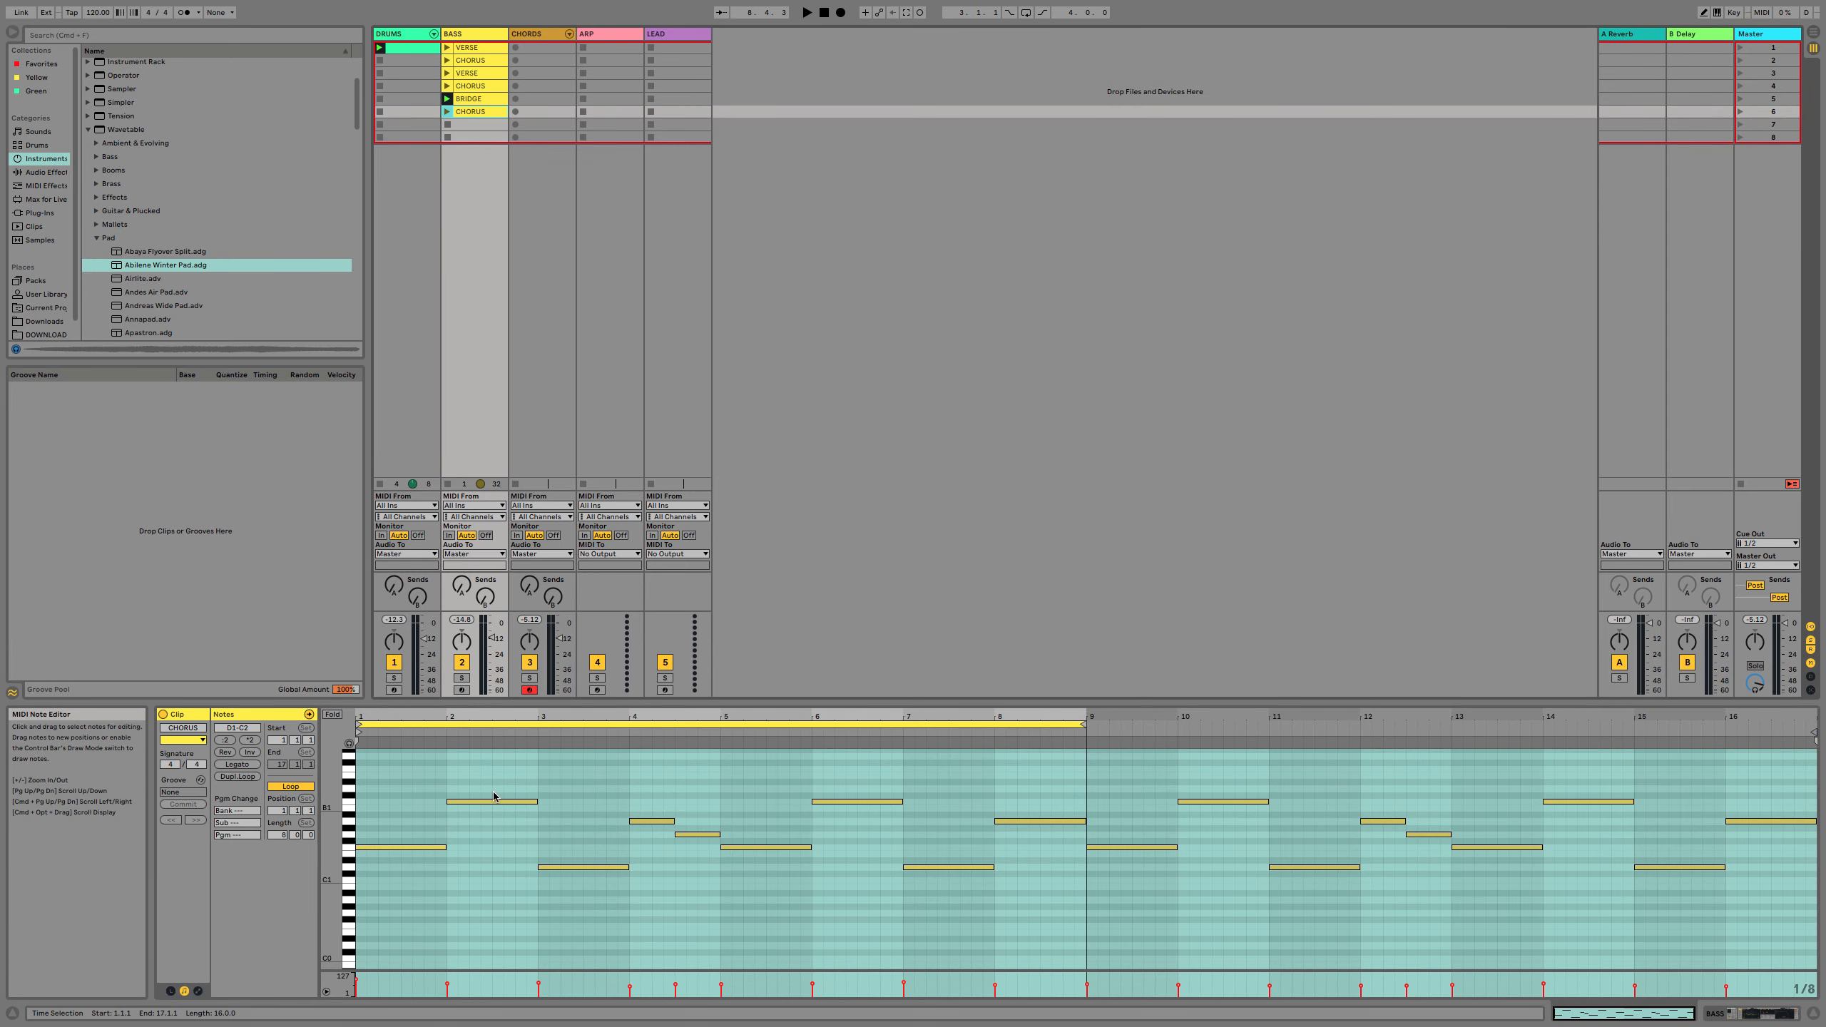
{"action": "left_click", "coordinate": [483, 99]}
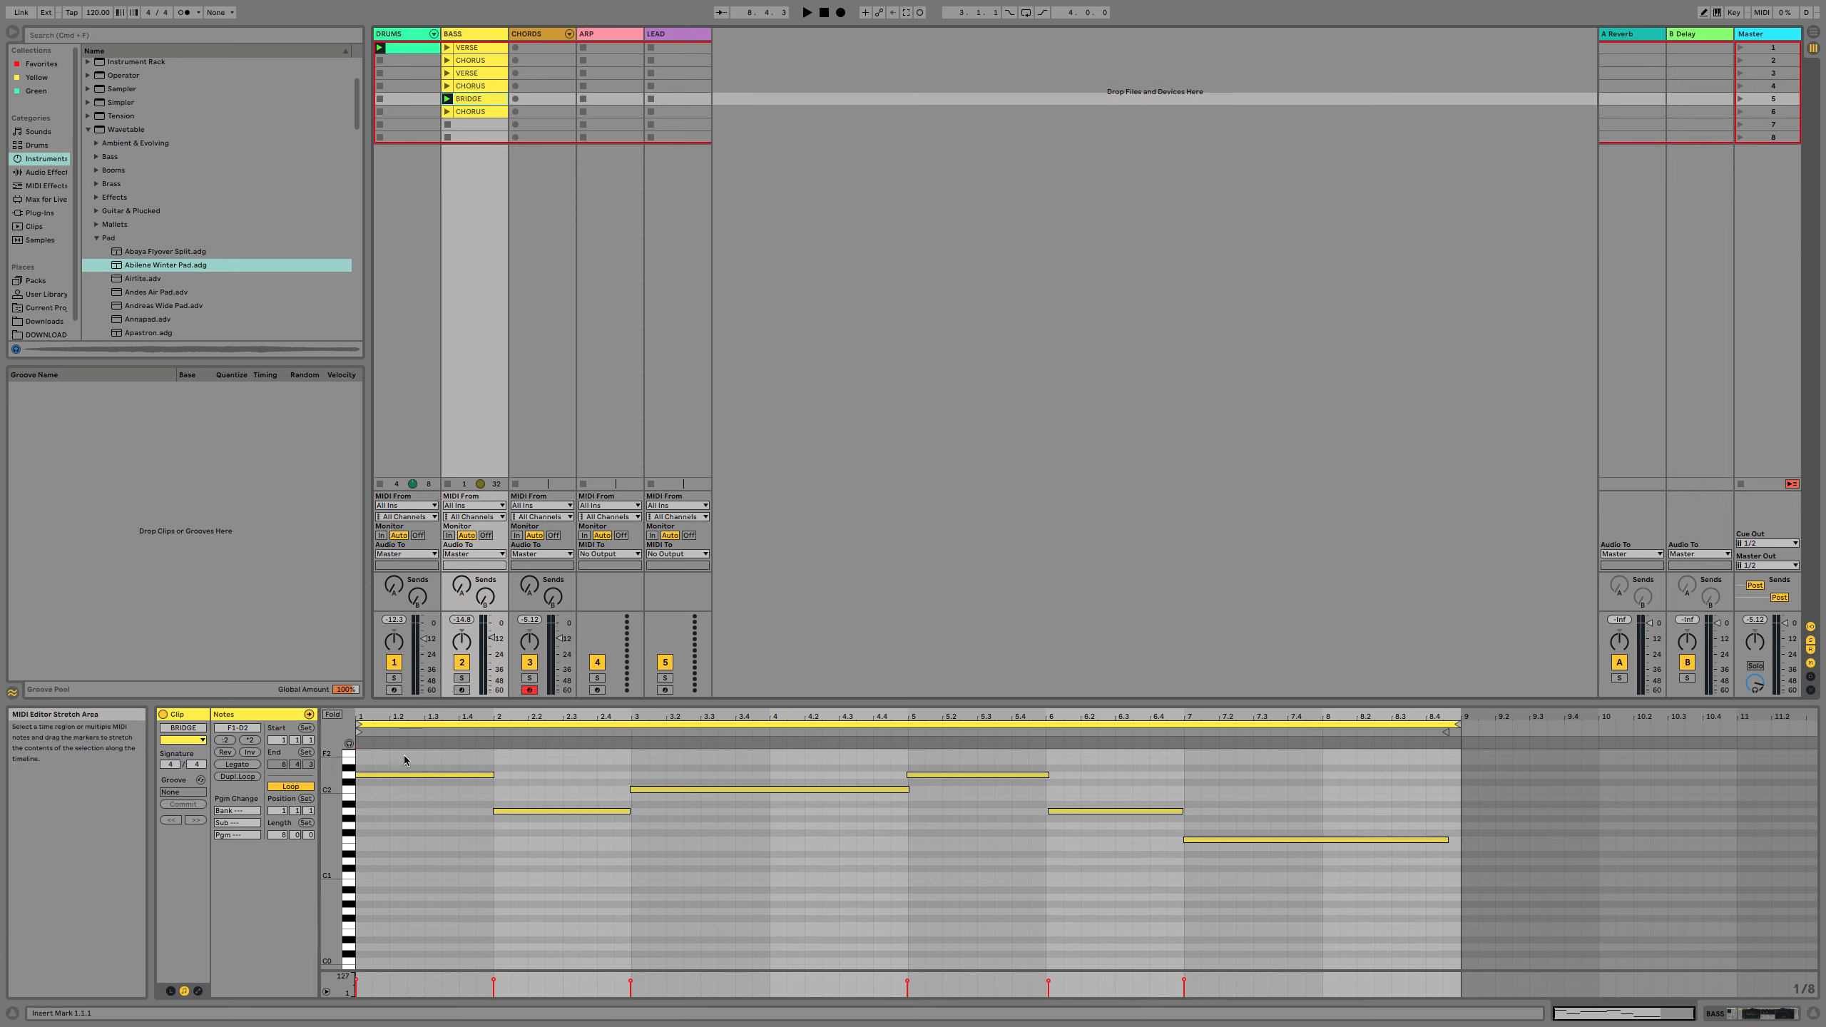
{"action": "left_click", "coordinate": [668, 790]}
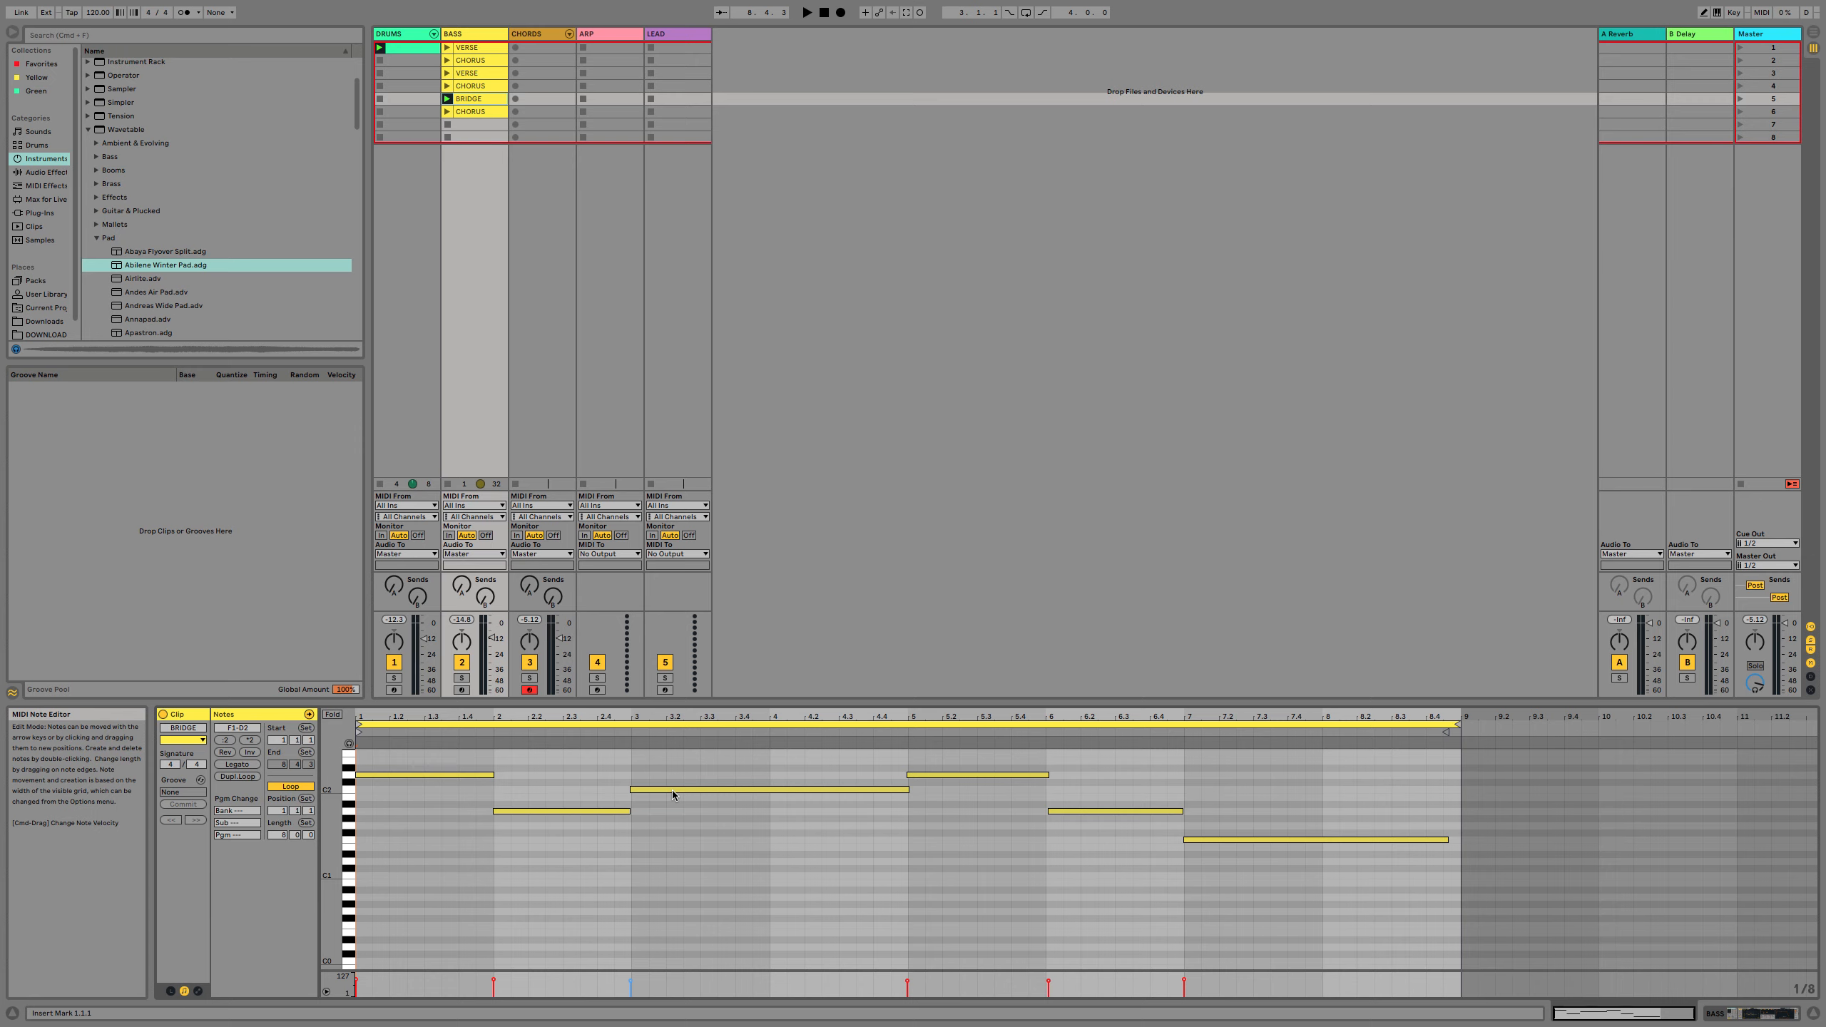
{"action": "scroll", "coordinate": [673, 795], "scroll_direction": "up", "scroll_amount": 1}
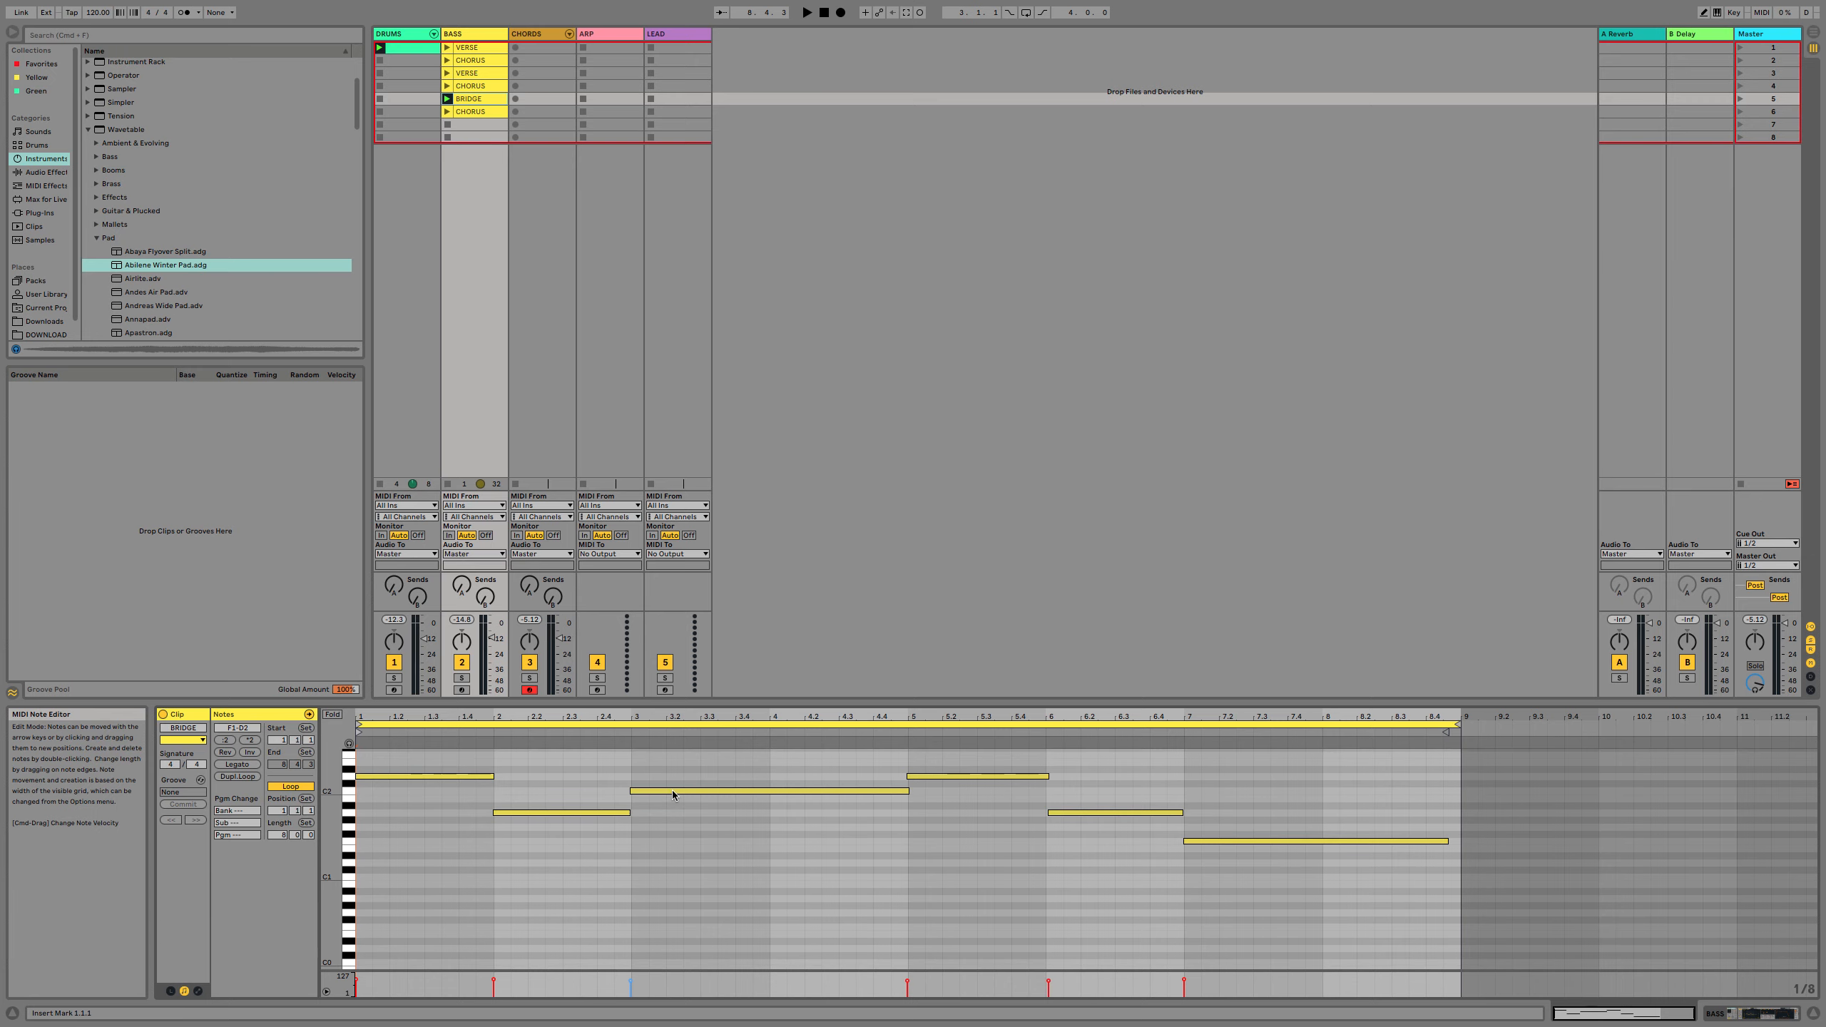
{"action": "scroll", "coordinate": [762, 773], "scroll_direction": "up", "scroll_amount": 1}
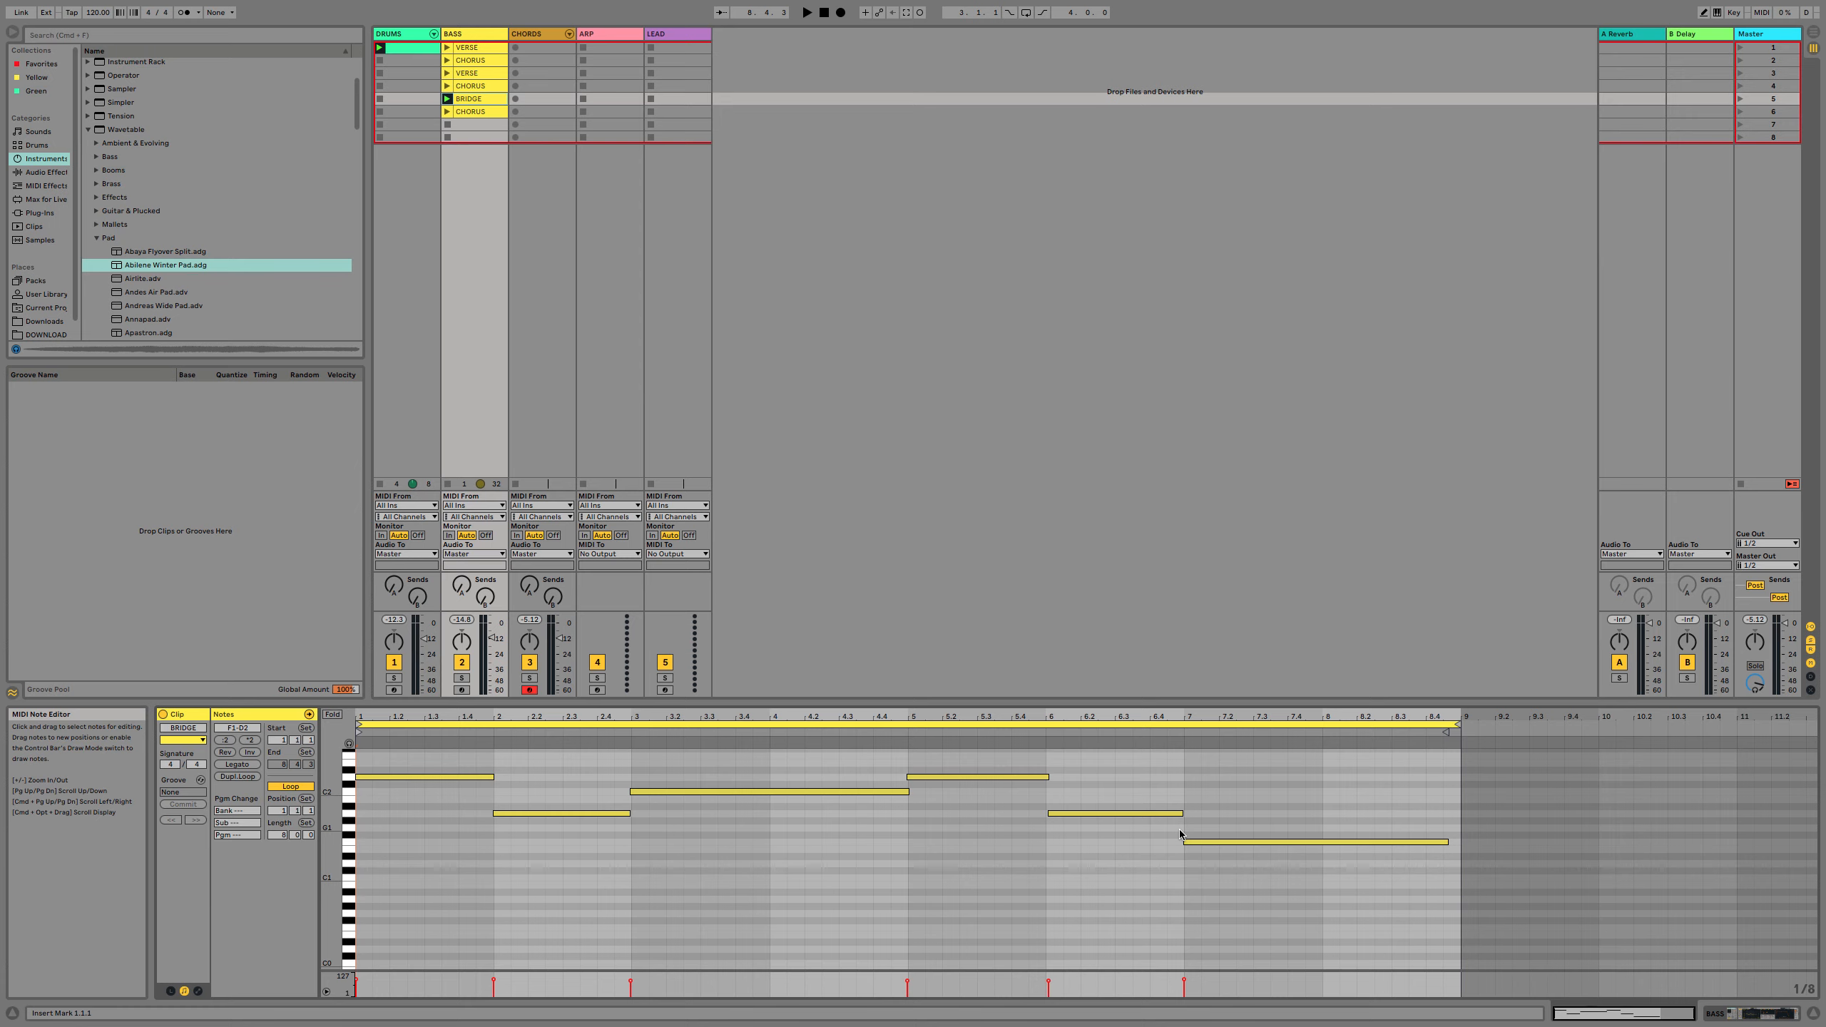
Create an empty MIDI clip in the CHORDS track's first slot.
{"action": "left_click", "coordinate": [554, 49]}
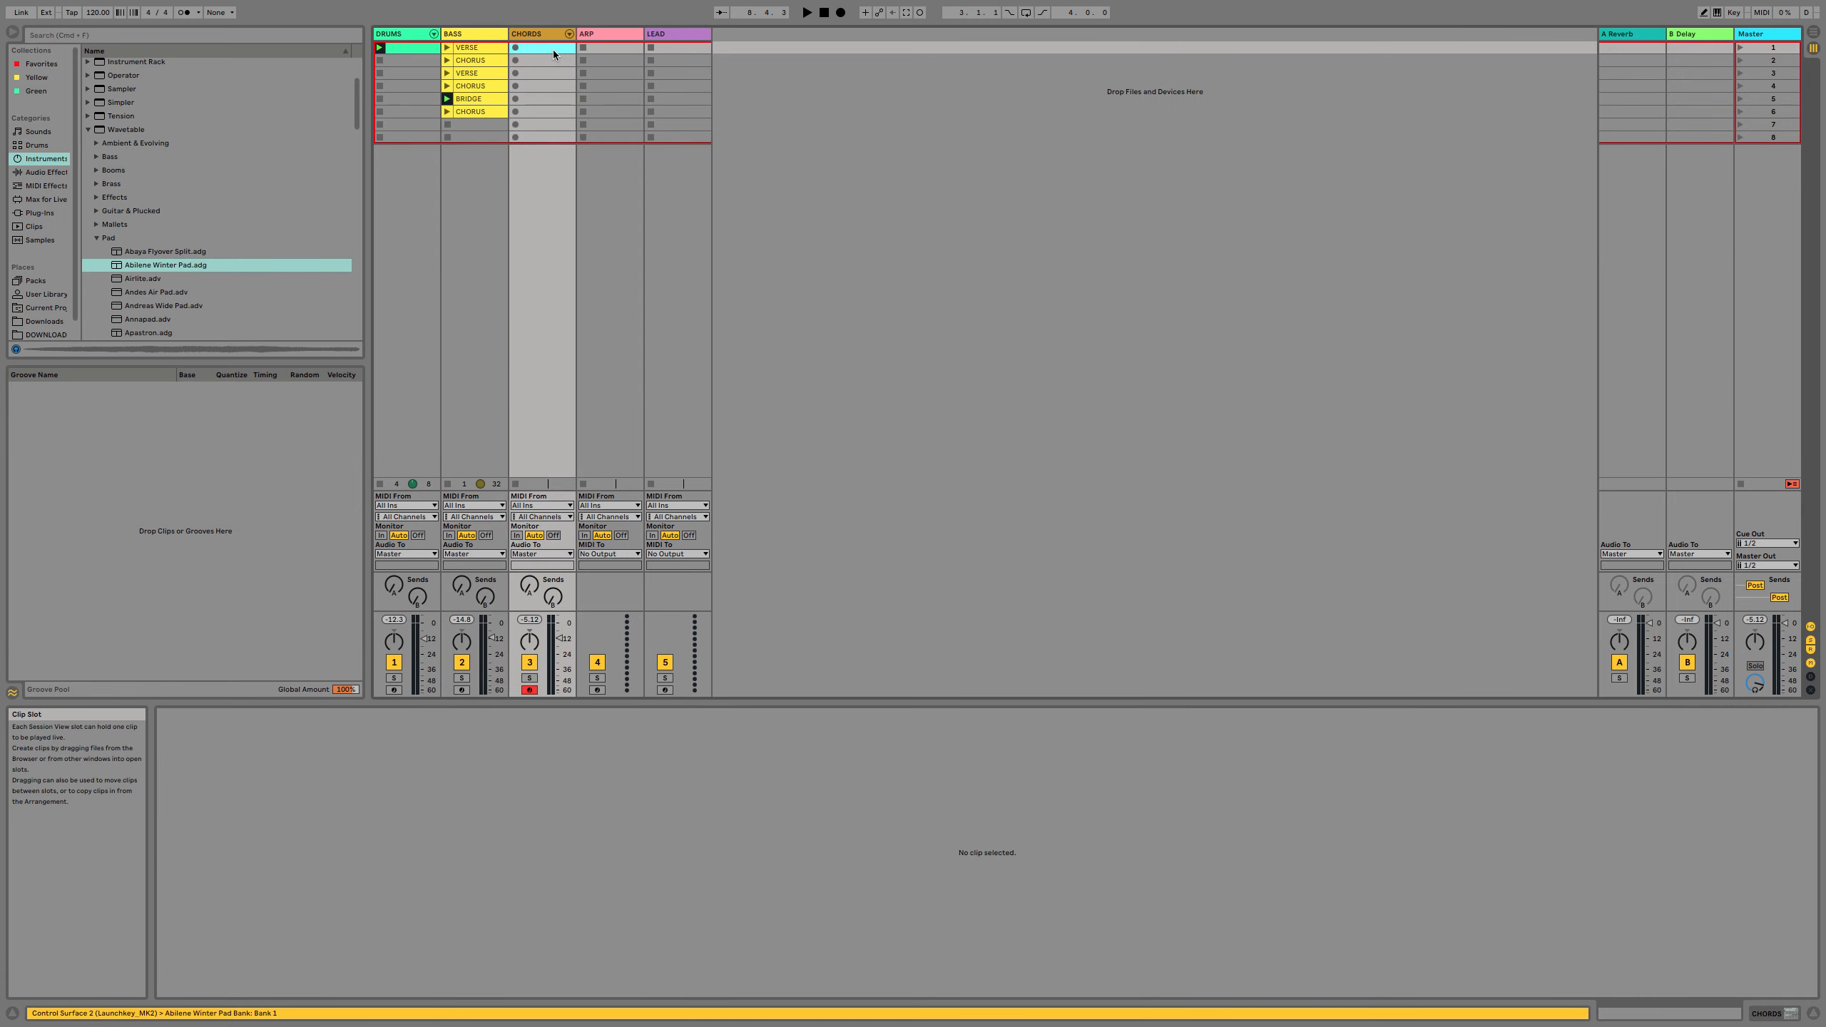
{"action": "double_click", "coordinate": [550, 51]}
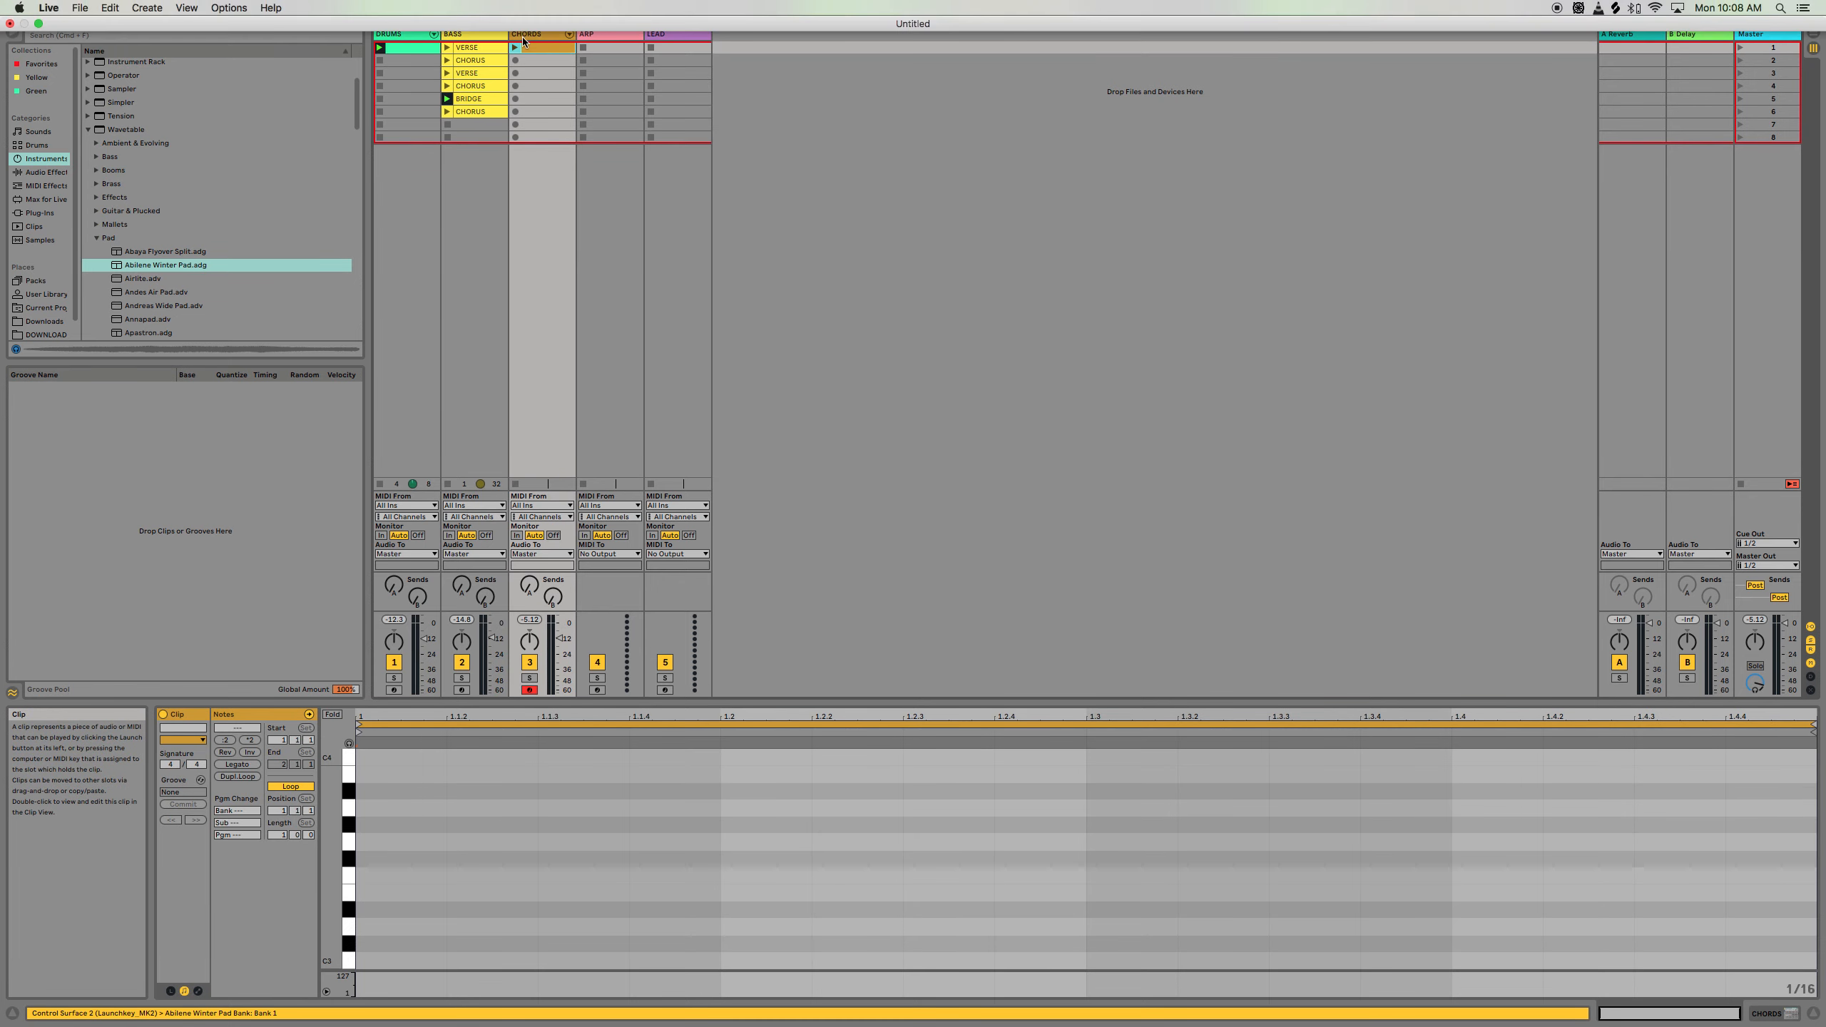
{"action": "left_click", "coordinate": [543, 49]}
Delete the VERSE clip from the BASS track's first slot.
{"action": "key", "text": "Left"}
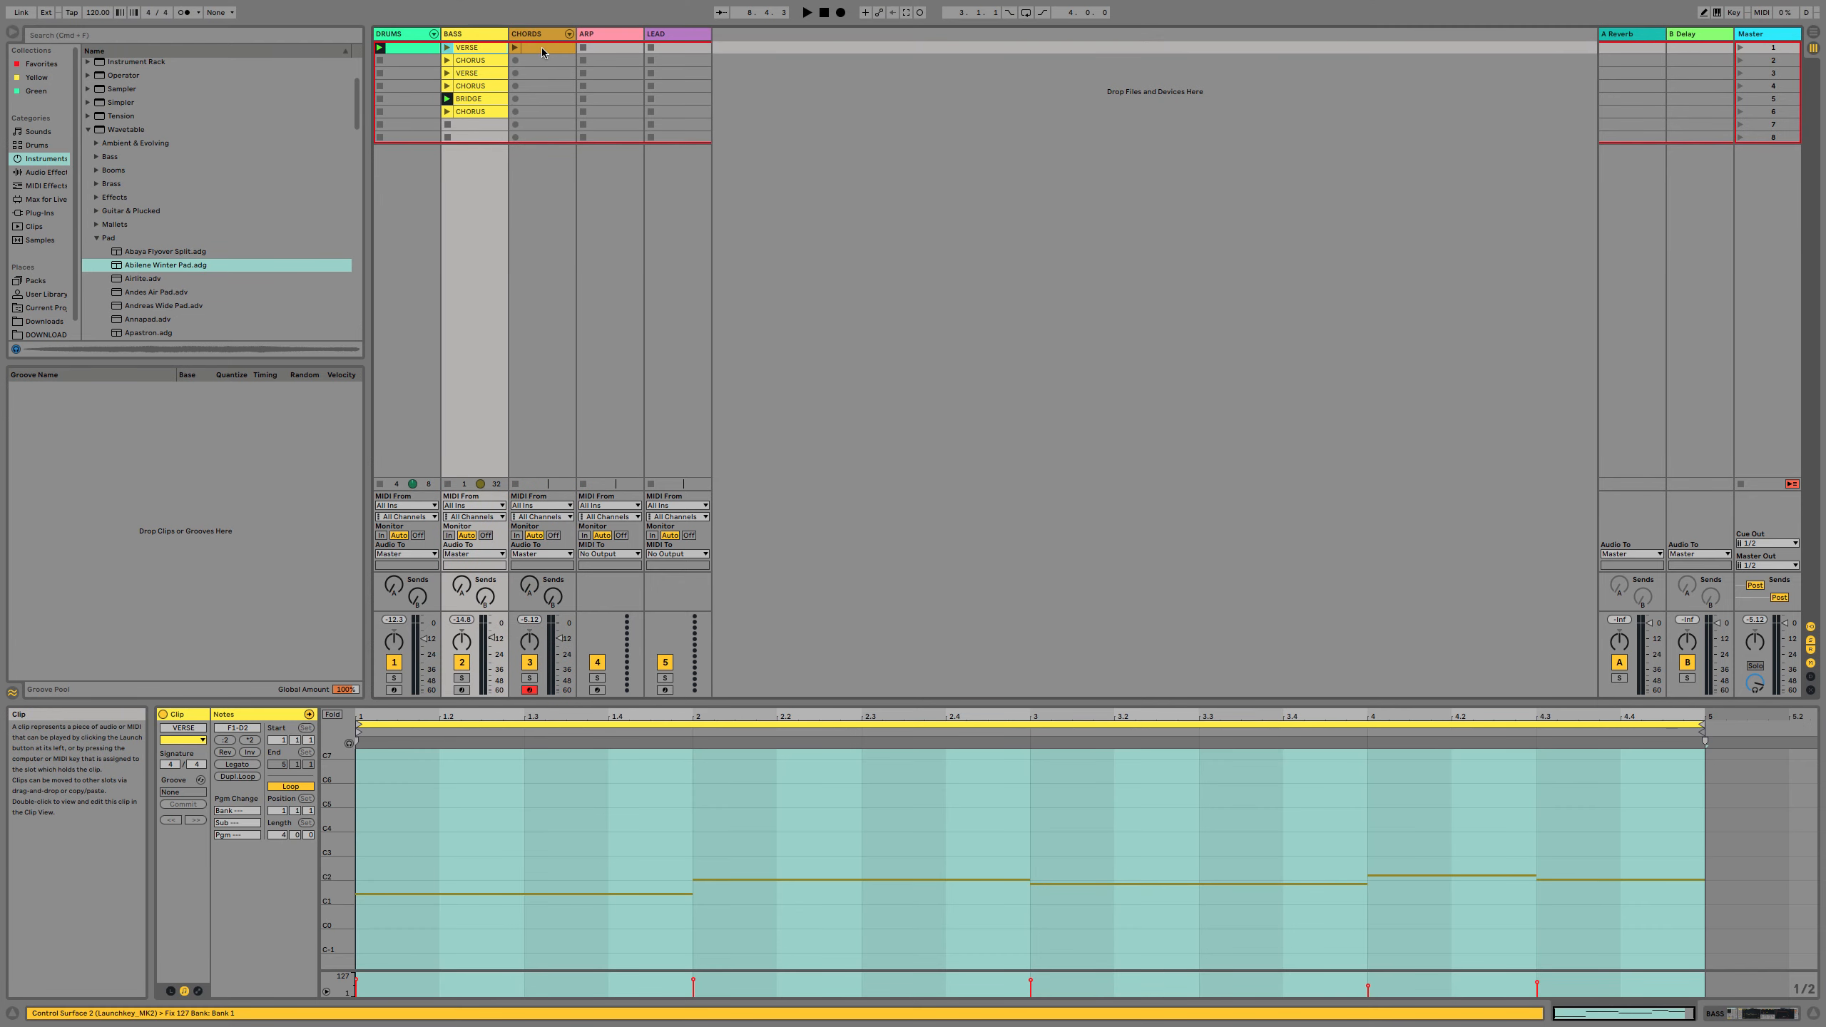
{"action": "key", "text": "Delete"}
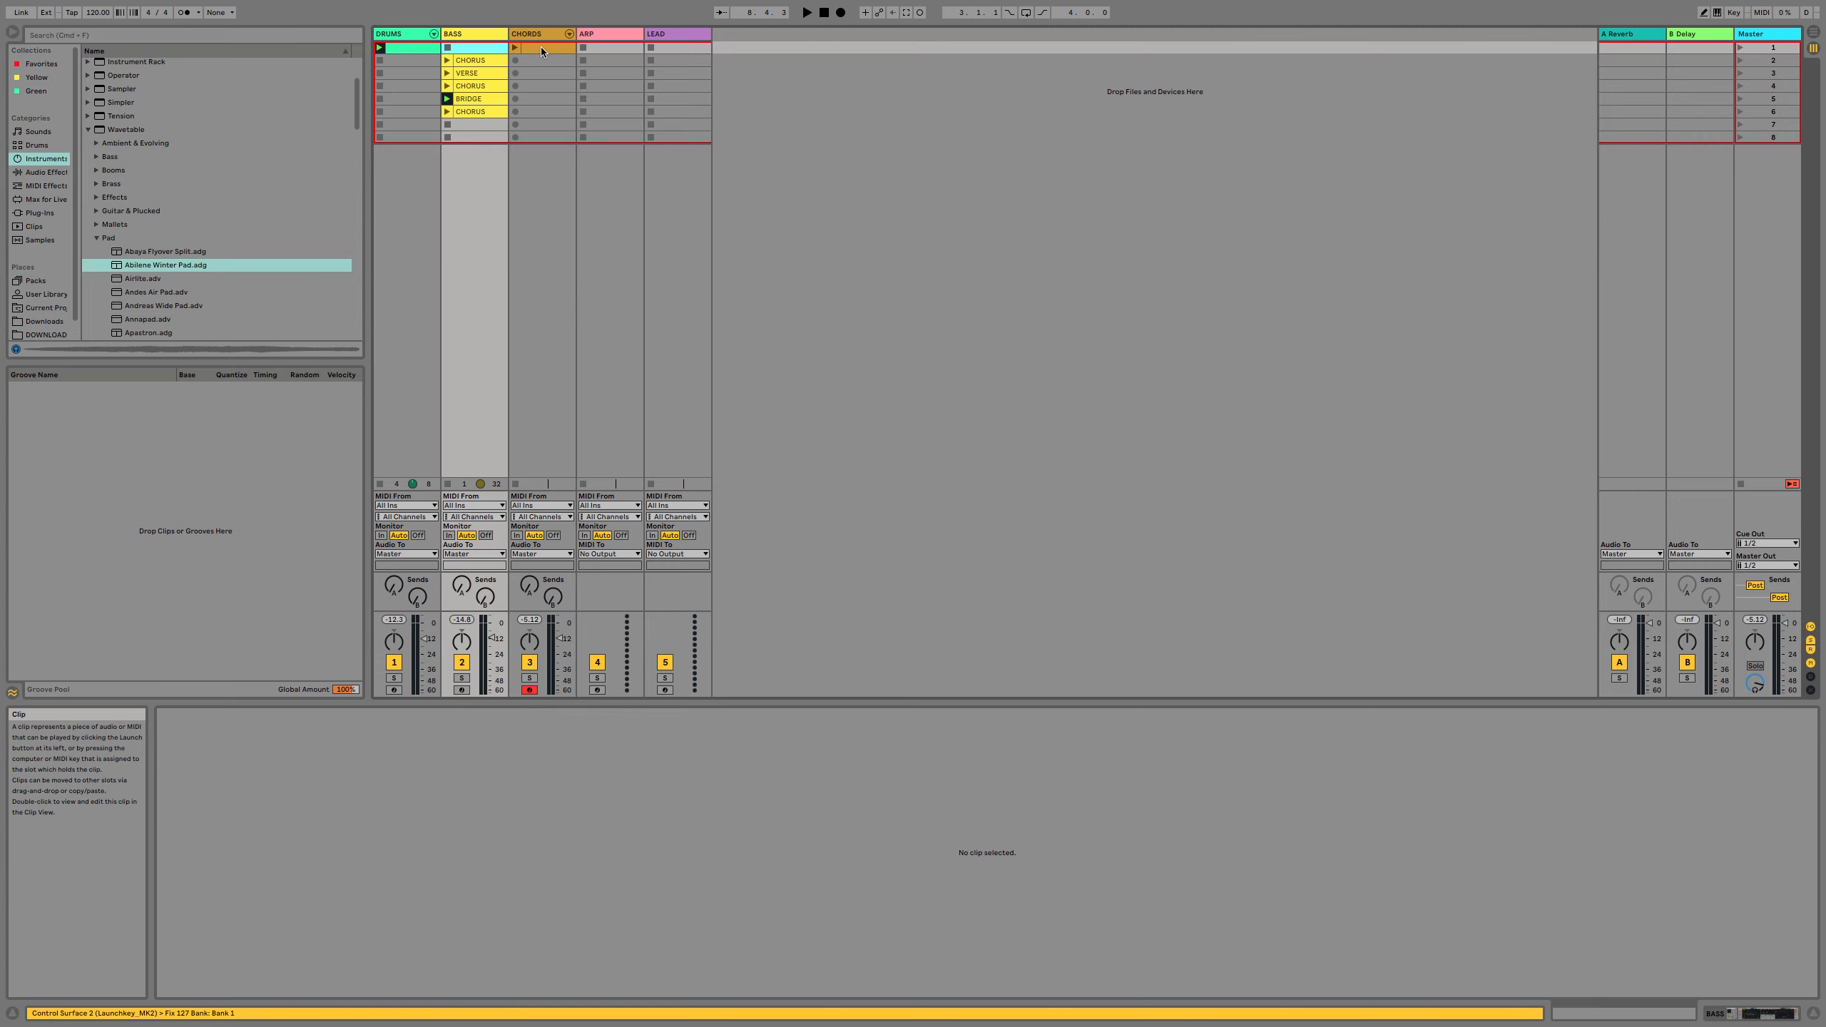
Restore the deleted VERSE clip on the BASS track and delete the empty clip in the CHORDS track's first slot.
{"action": "key", "text": "super+z"}
{"action": "left_click", "coordinate": [541, 46]}
{"action": "key", "text": "Delete"}
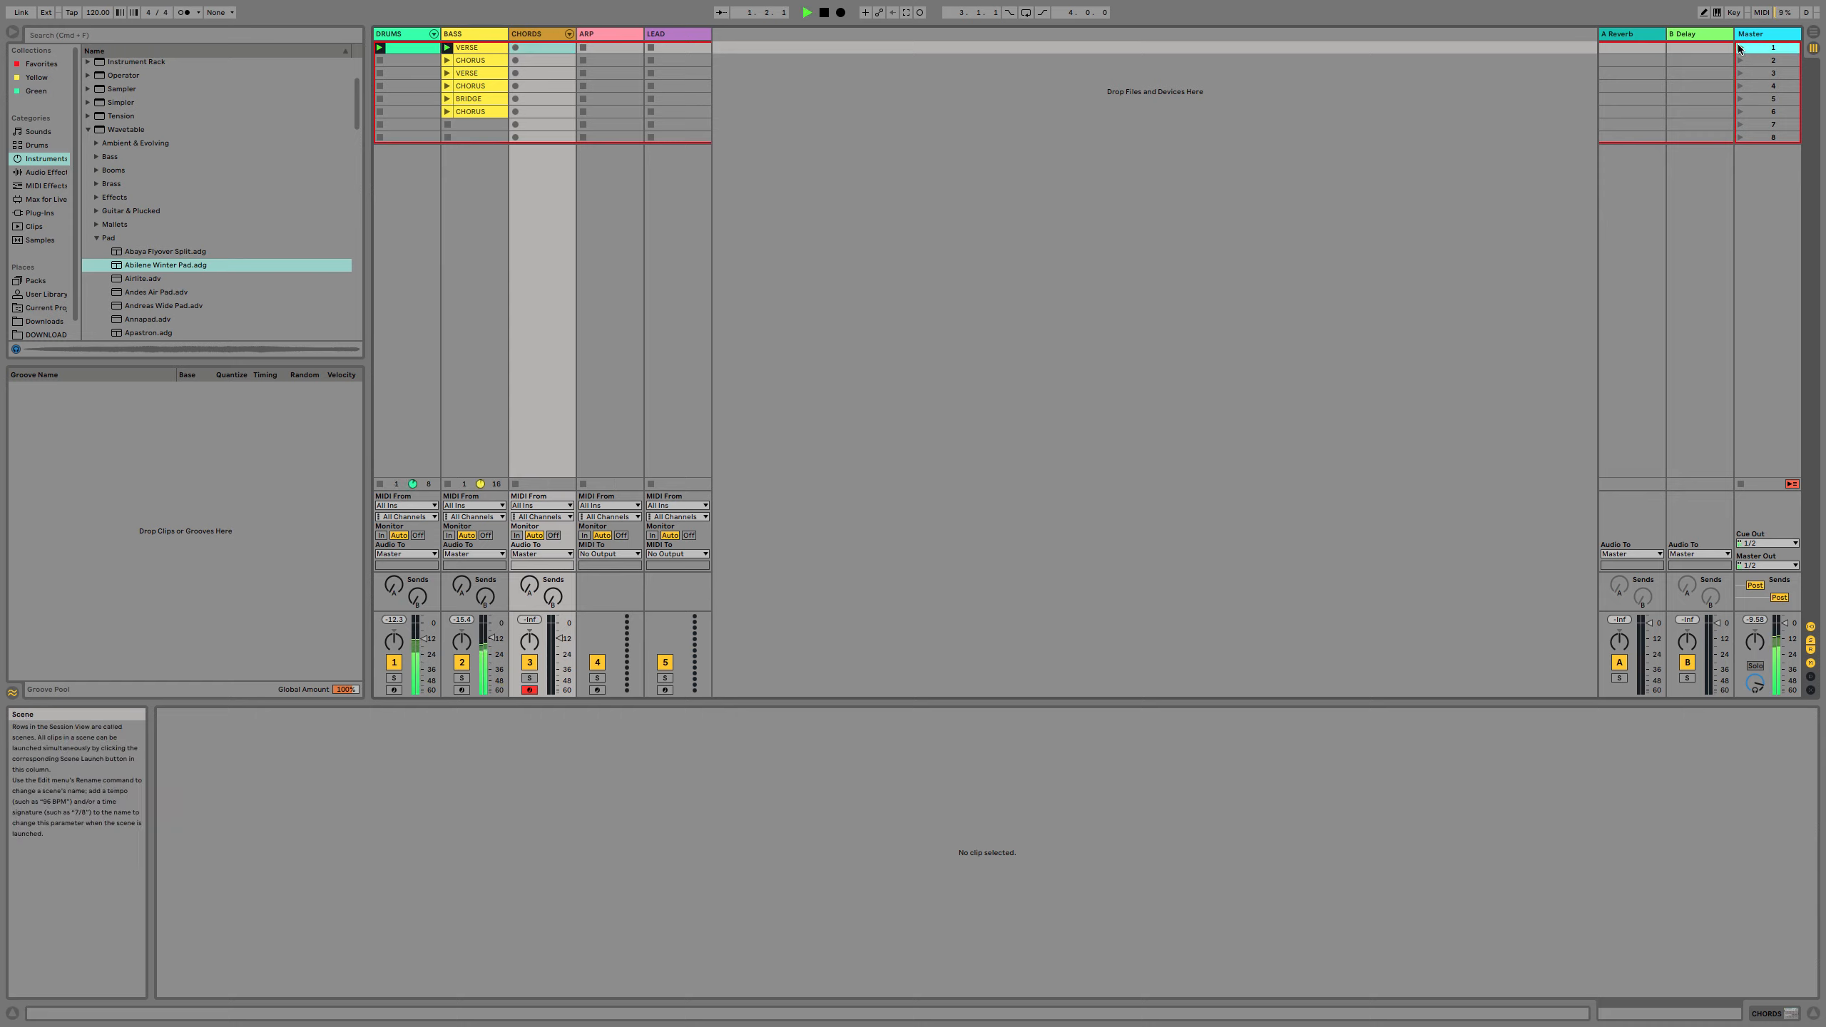
Record a four-bar verse chord progression into the CHORDS track's first slot over the drums and bass.
{"action": "left_click", "coordinate": [550, 52]}
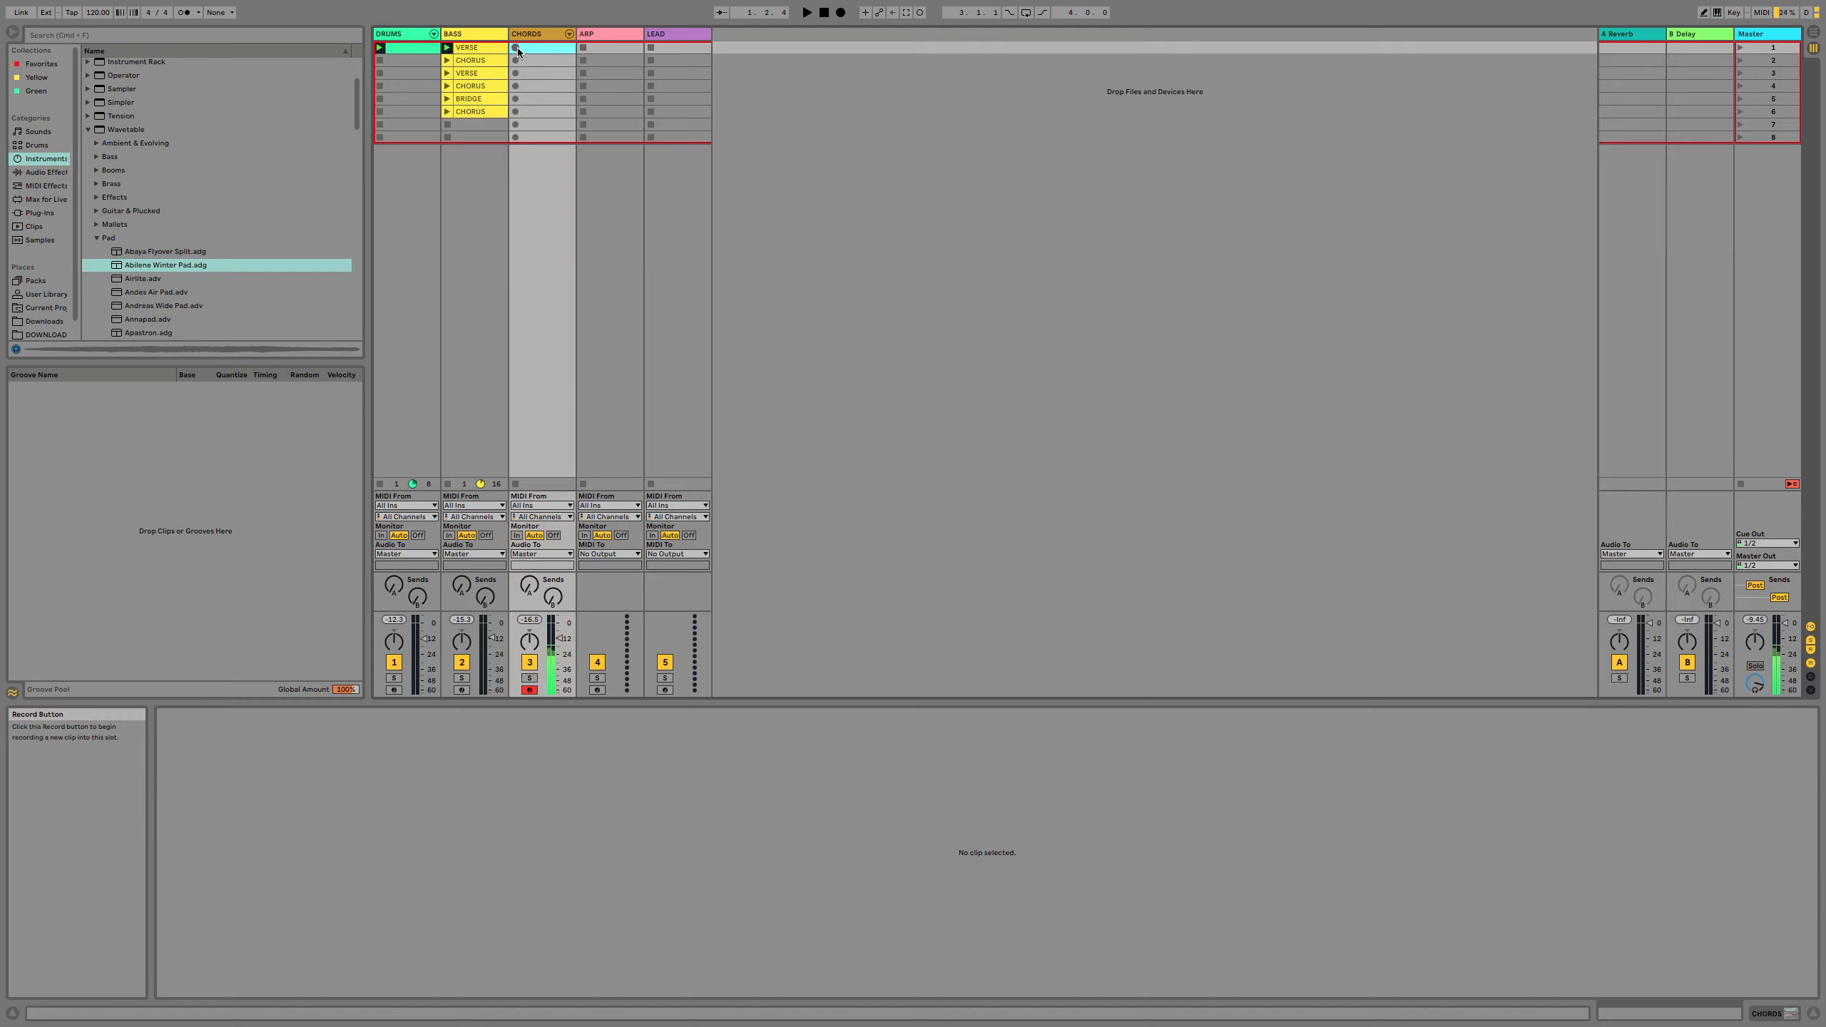
{"action": "left_click", "coordinate": [516, 48]}
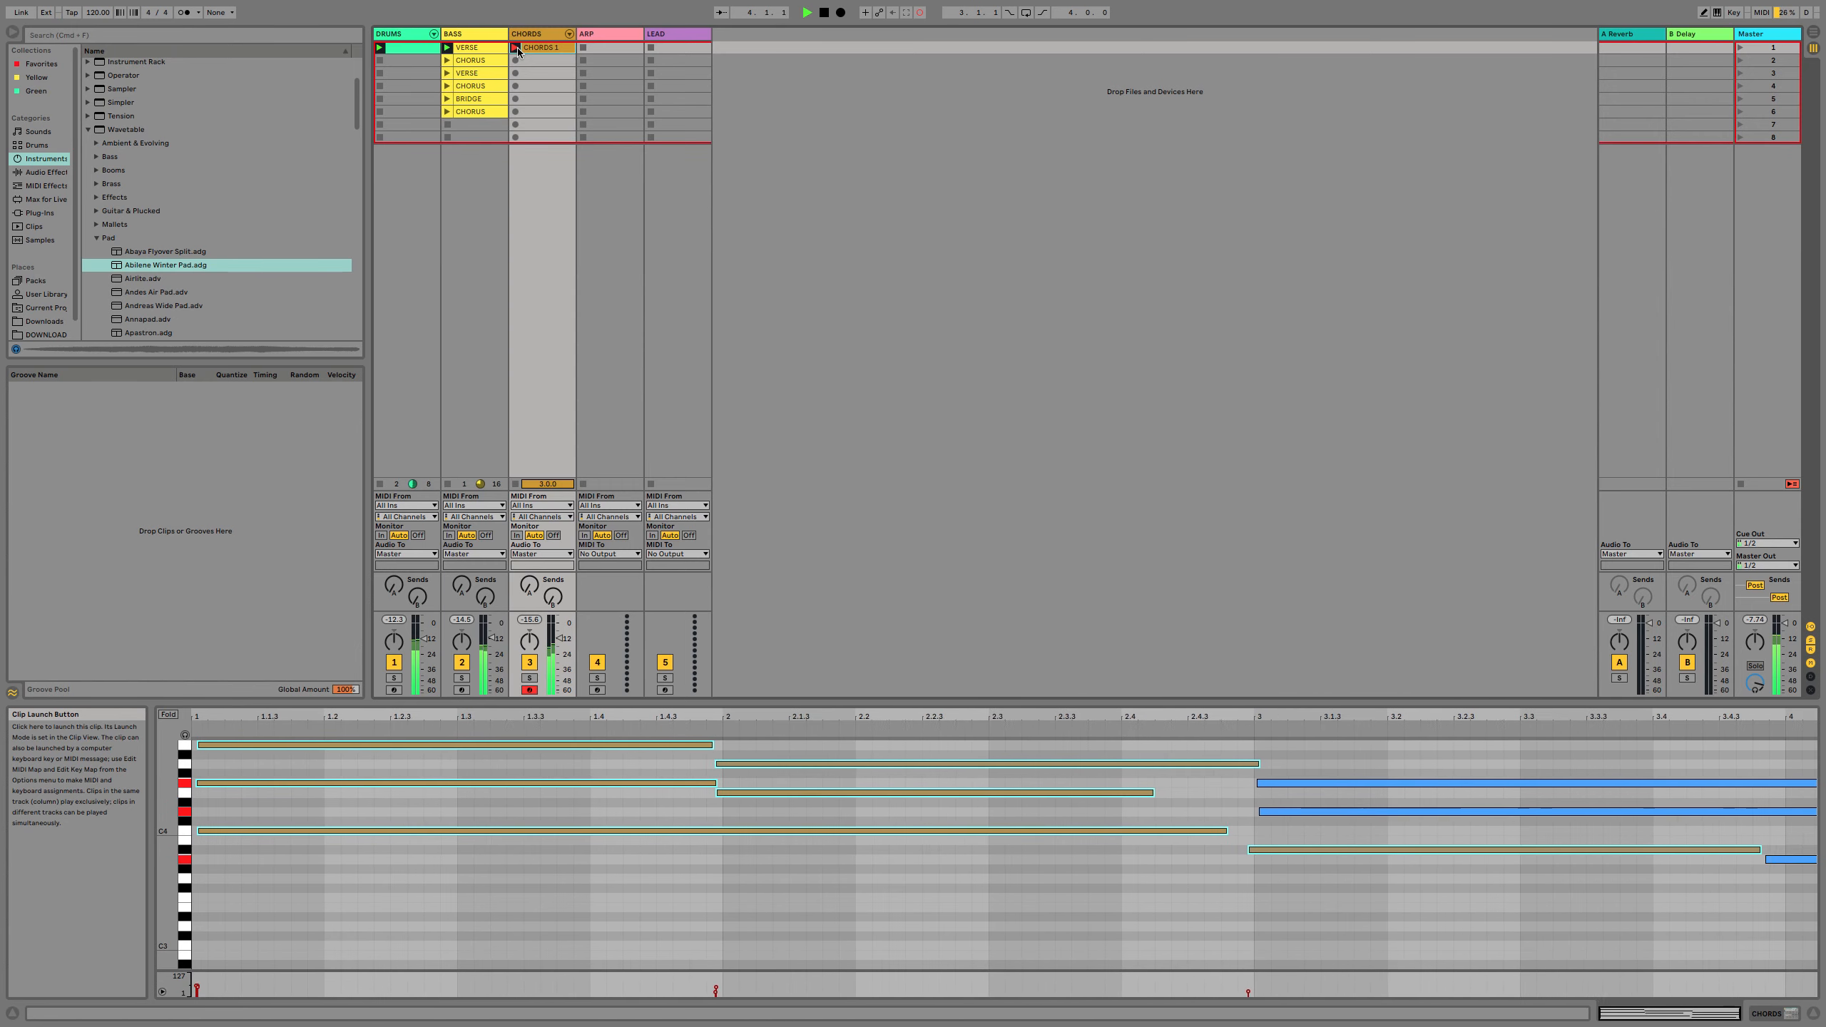
{"action": "left_click", "coordinate": [516, 48]}
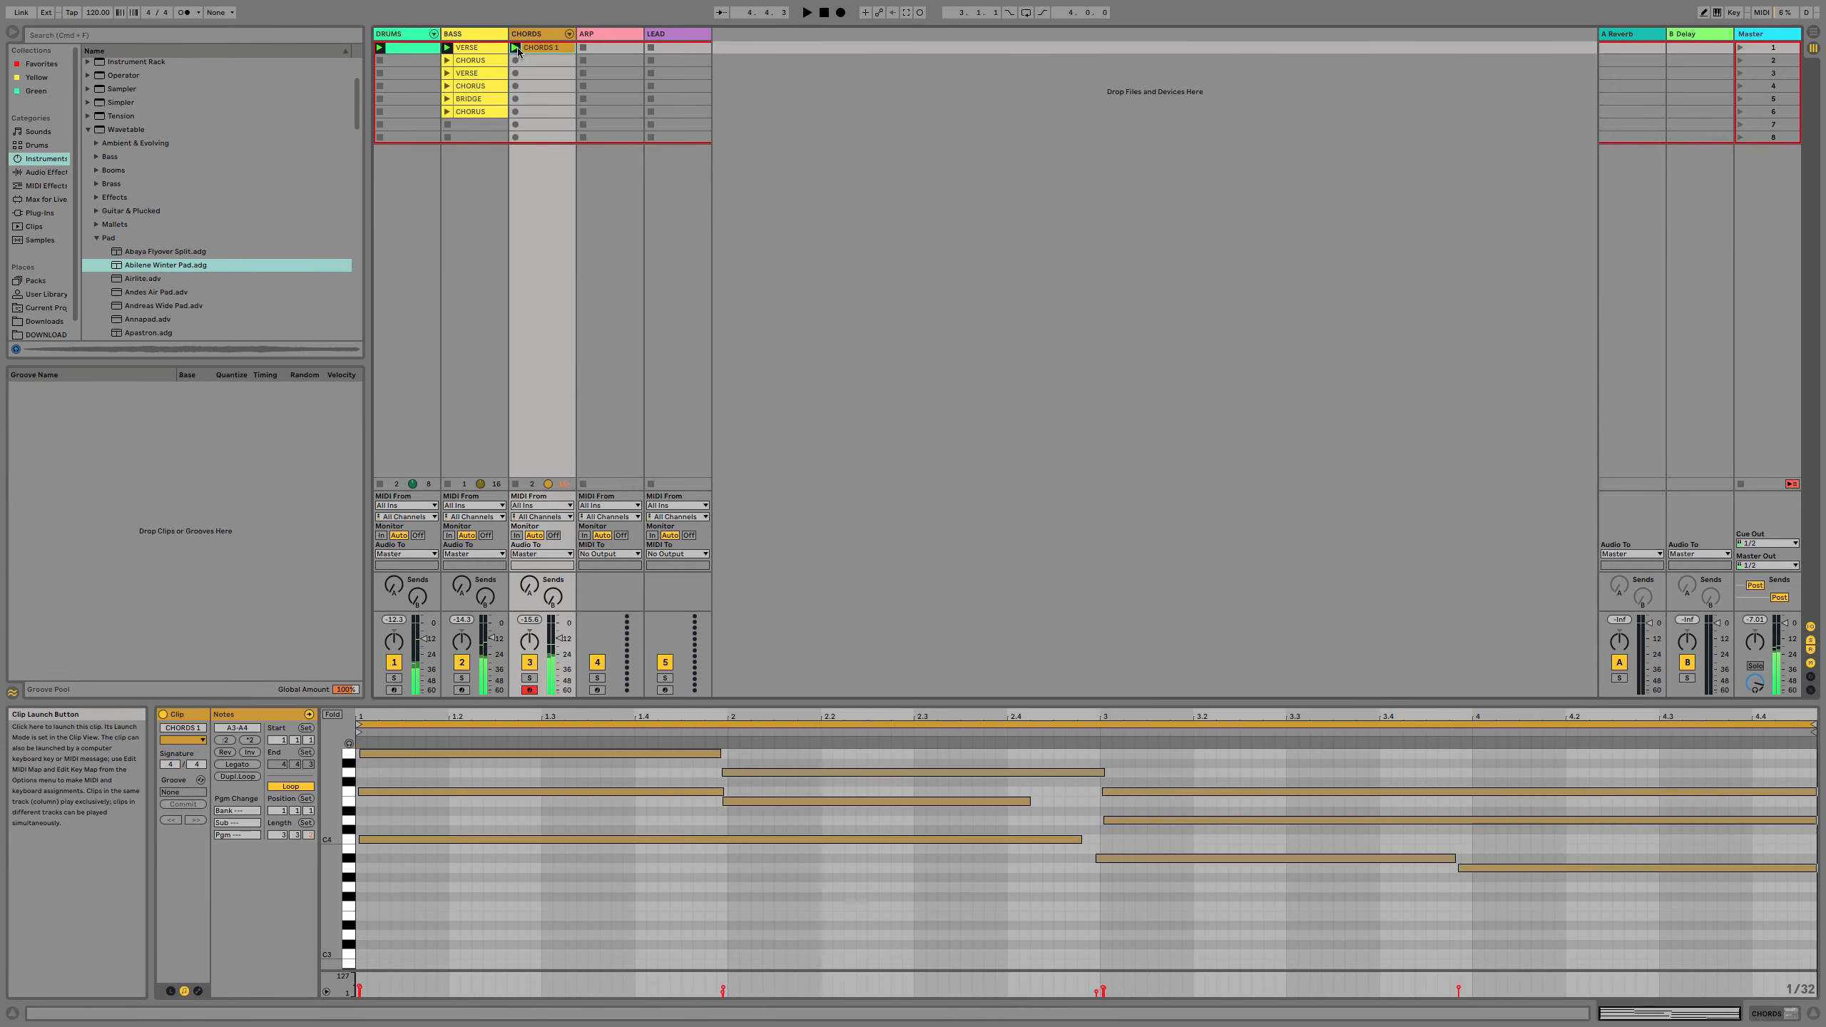
Quantize all notes of the recorded verse chord clip to a 1 Bar grid and play it back.
{"action": "right_click", "coordinate": [905, 877]}
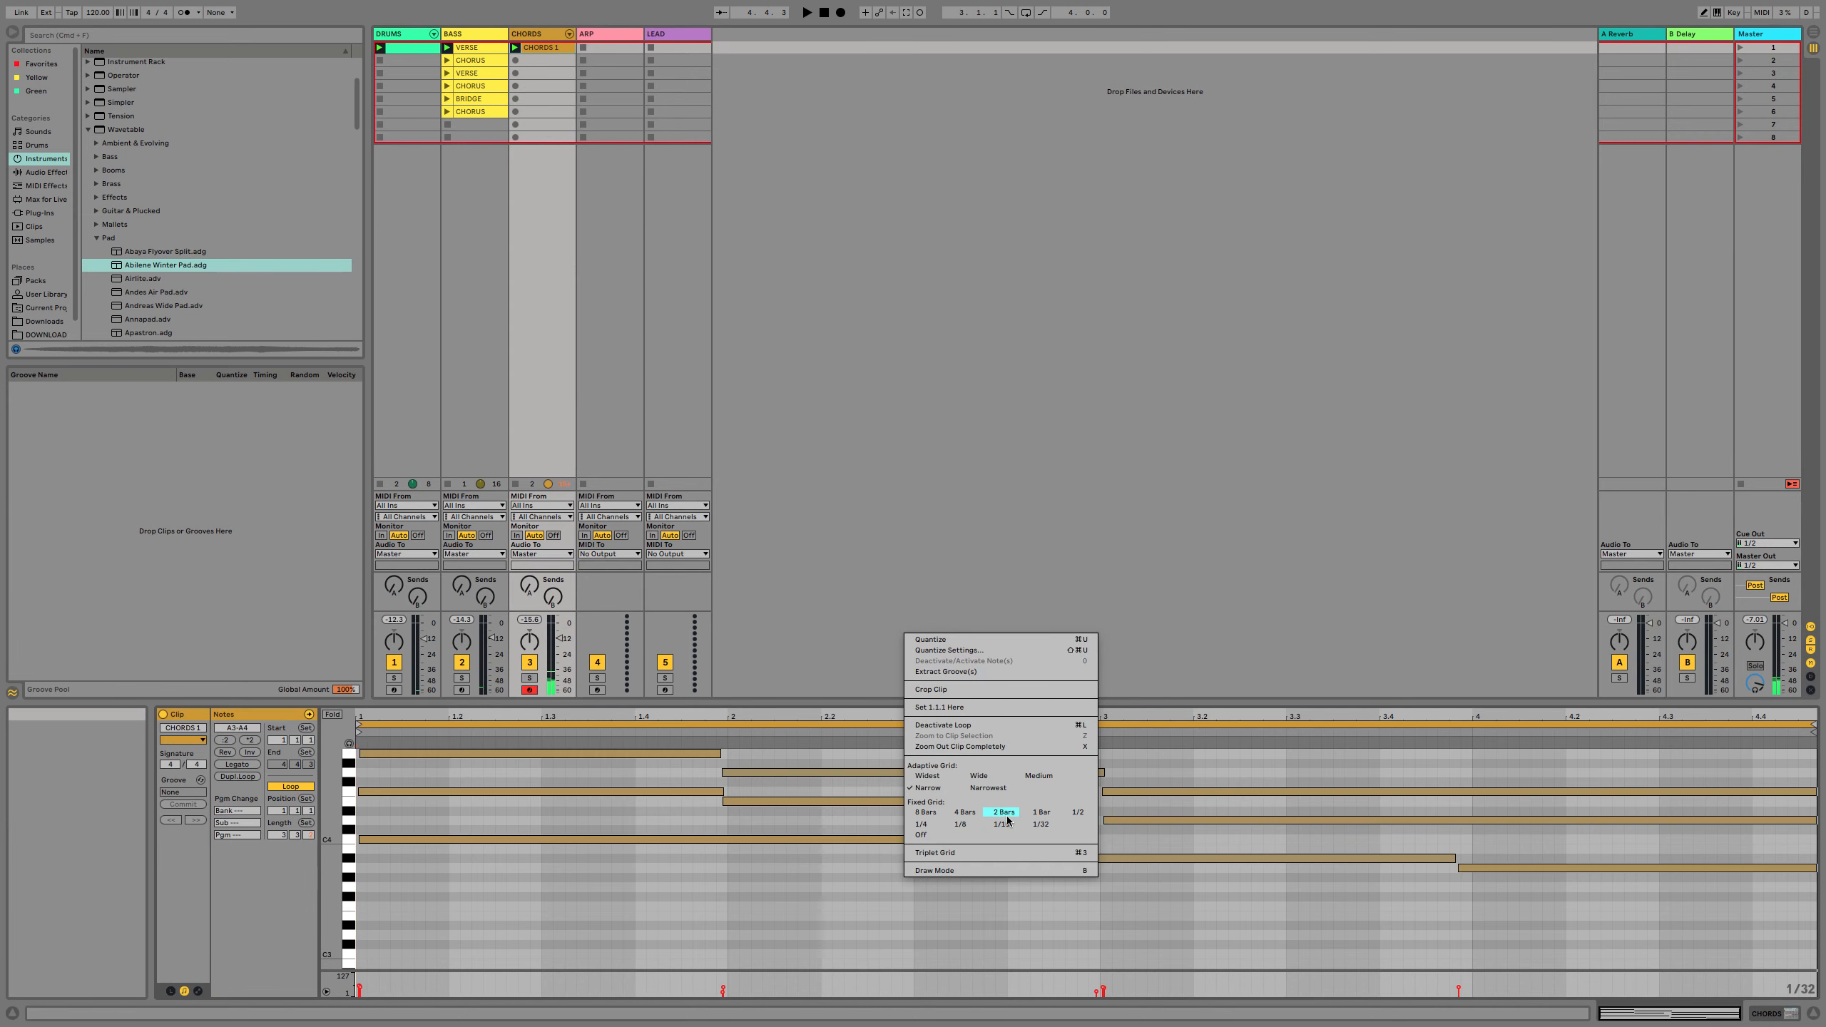
{"action": "left_click", "coordinate": [1042, 814]}
{"action": "key", "text": "super+a"}
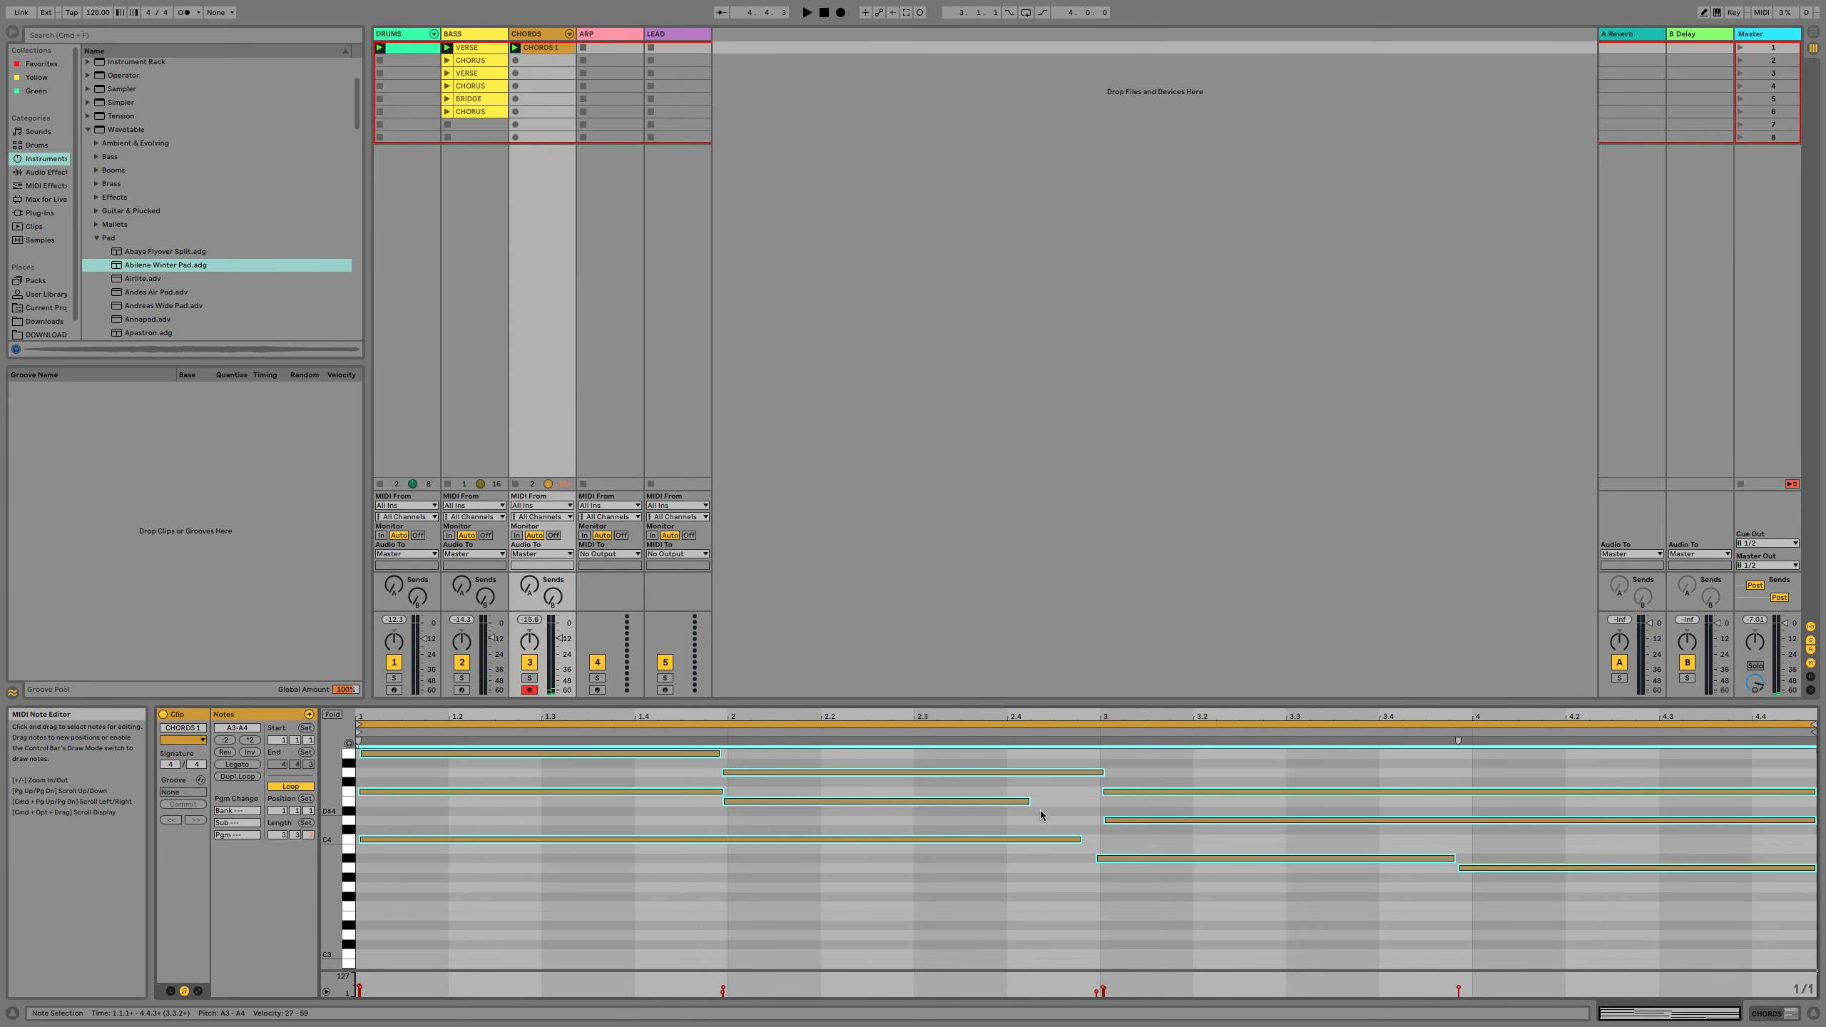
{"action": "key", "text": "super+u"}
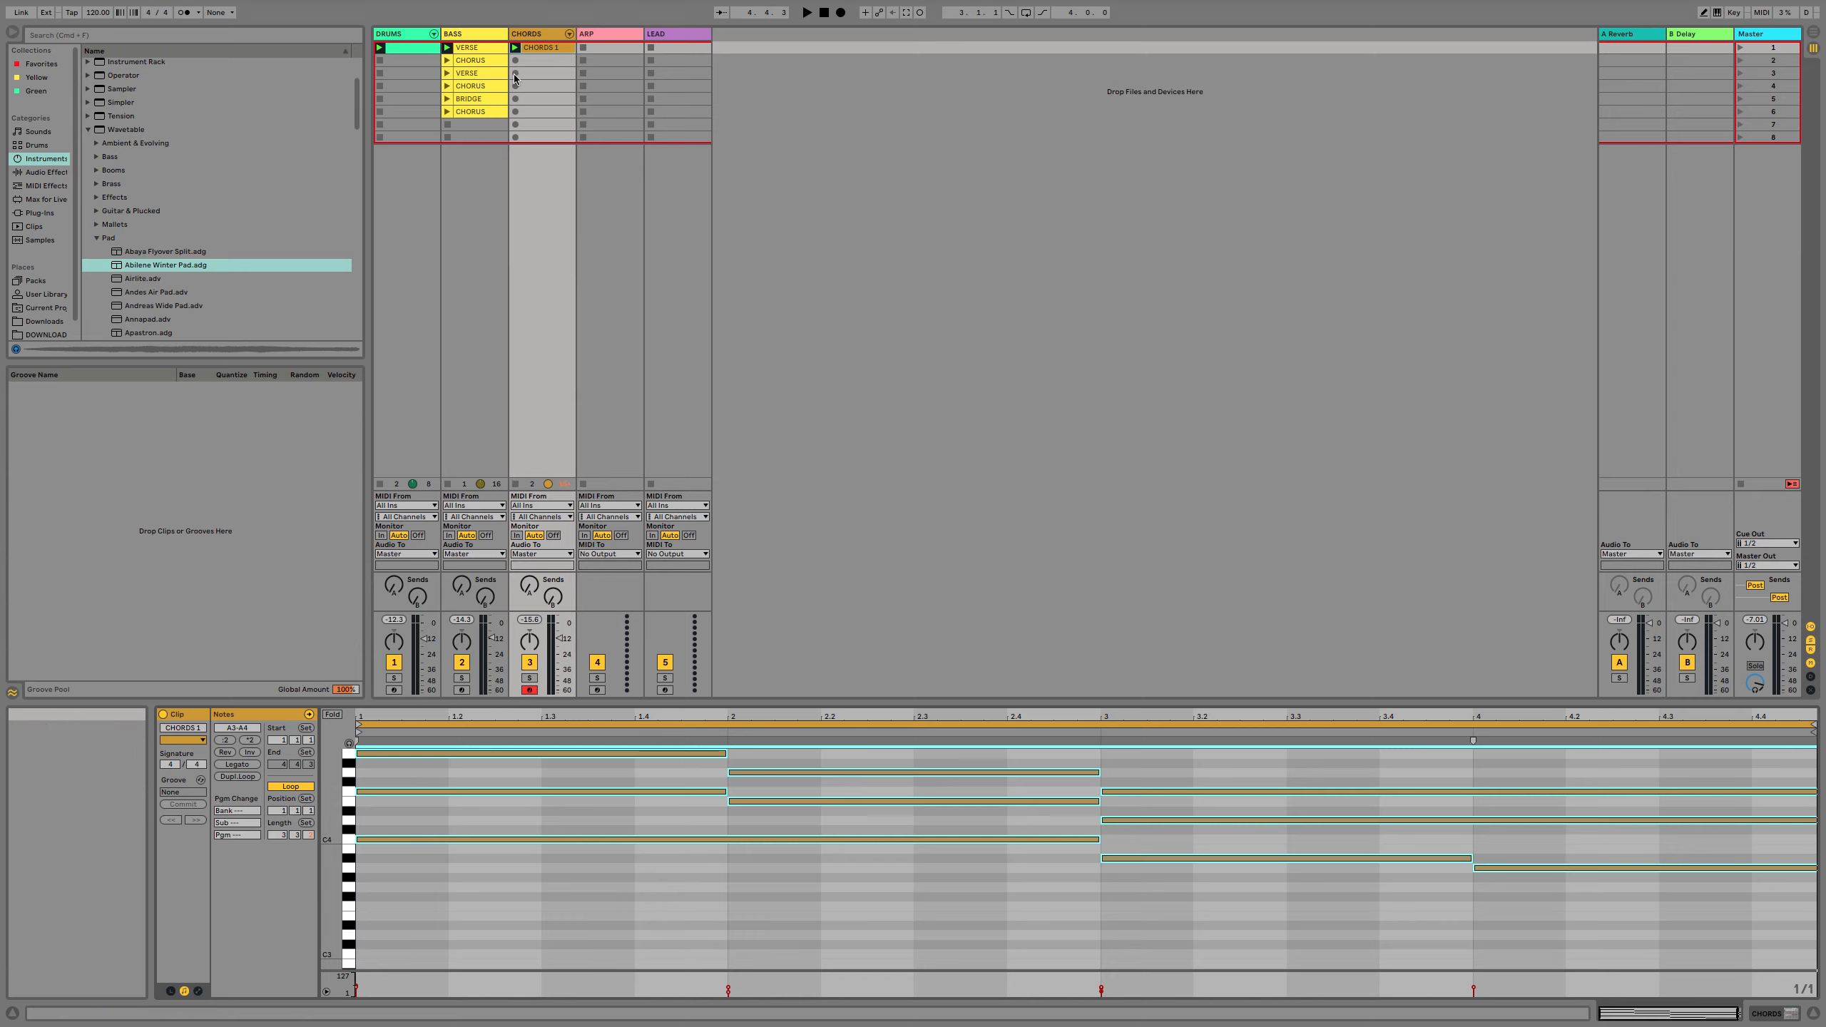
{"action": "left_click", "coordinate": [515, 49]}
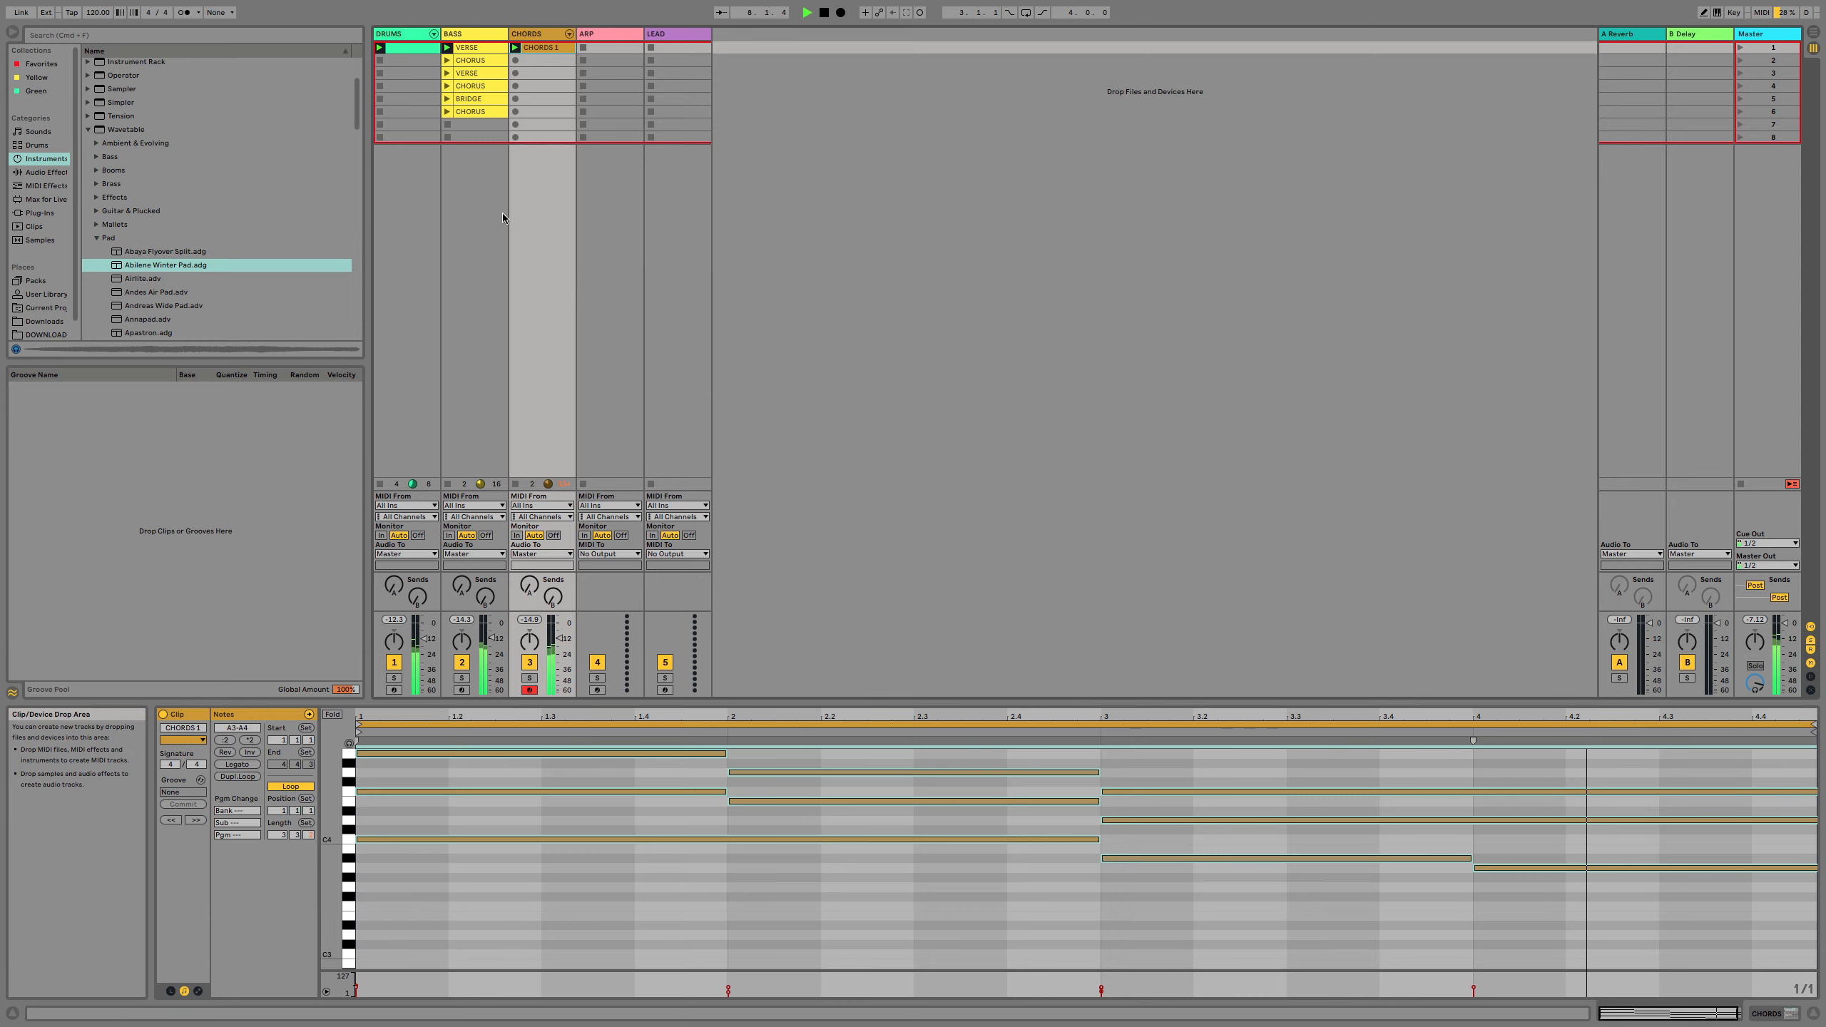
Split the sustained C4 note into one-bar notes in bars 1 and 2, and set the clip's loop length to 4 bars.
{"action": "left_click_drag", "start_coordinate": [906, 867], "coordinate": [691, 846]}
{"action": "key", "text": "super+d"}
{"action": "left_click_drag", "start_coordinate": [1550, 845], "coordinate": [1809, 789]}
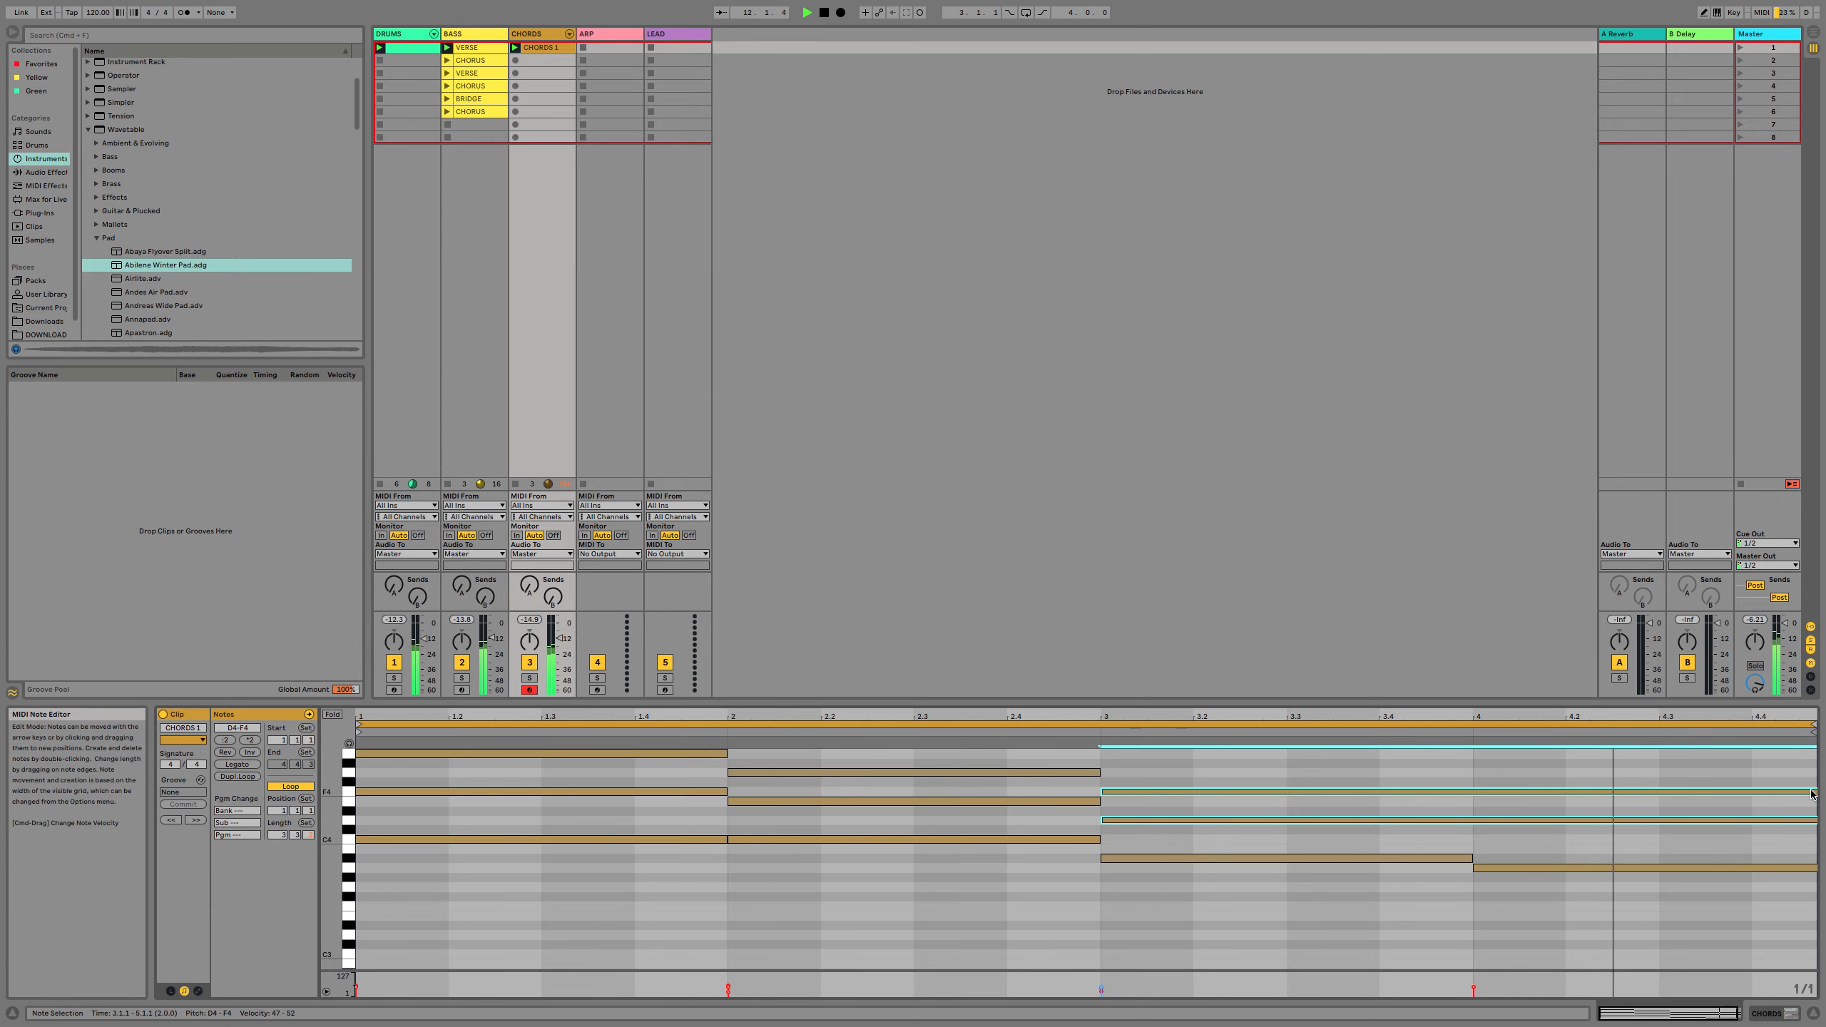
{"action": "scroll", "coordinate": [1618, 797], "scroll_direction": "right", "scroll_amount": 2}
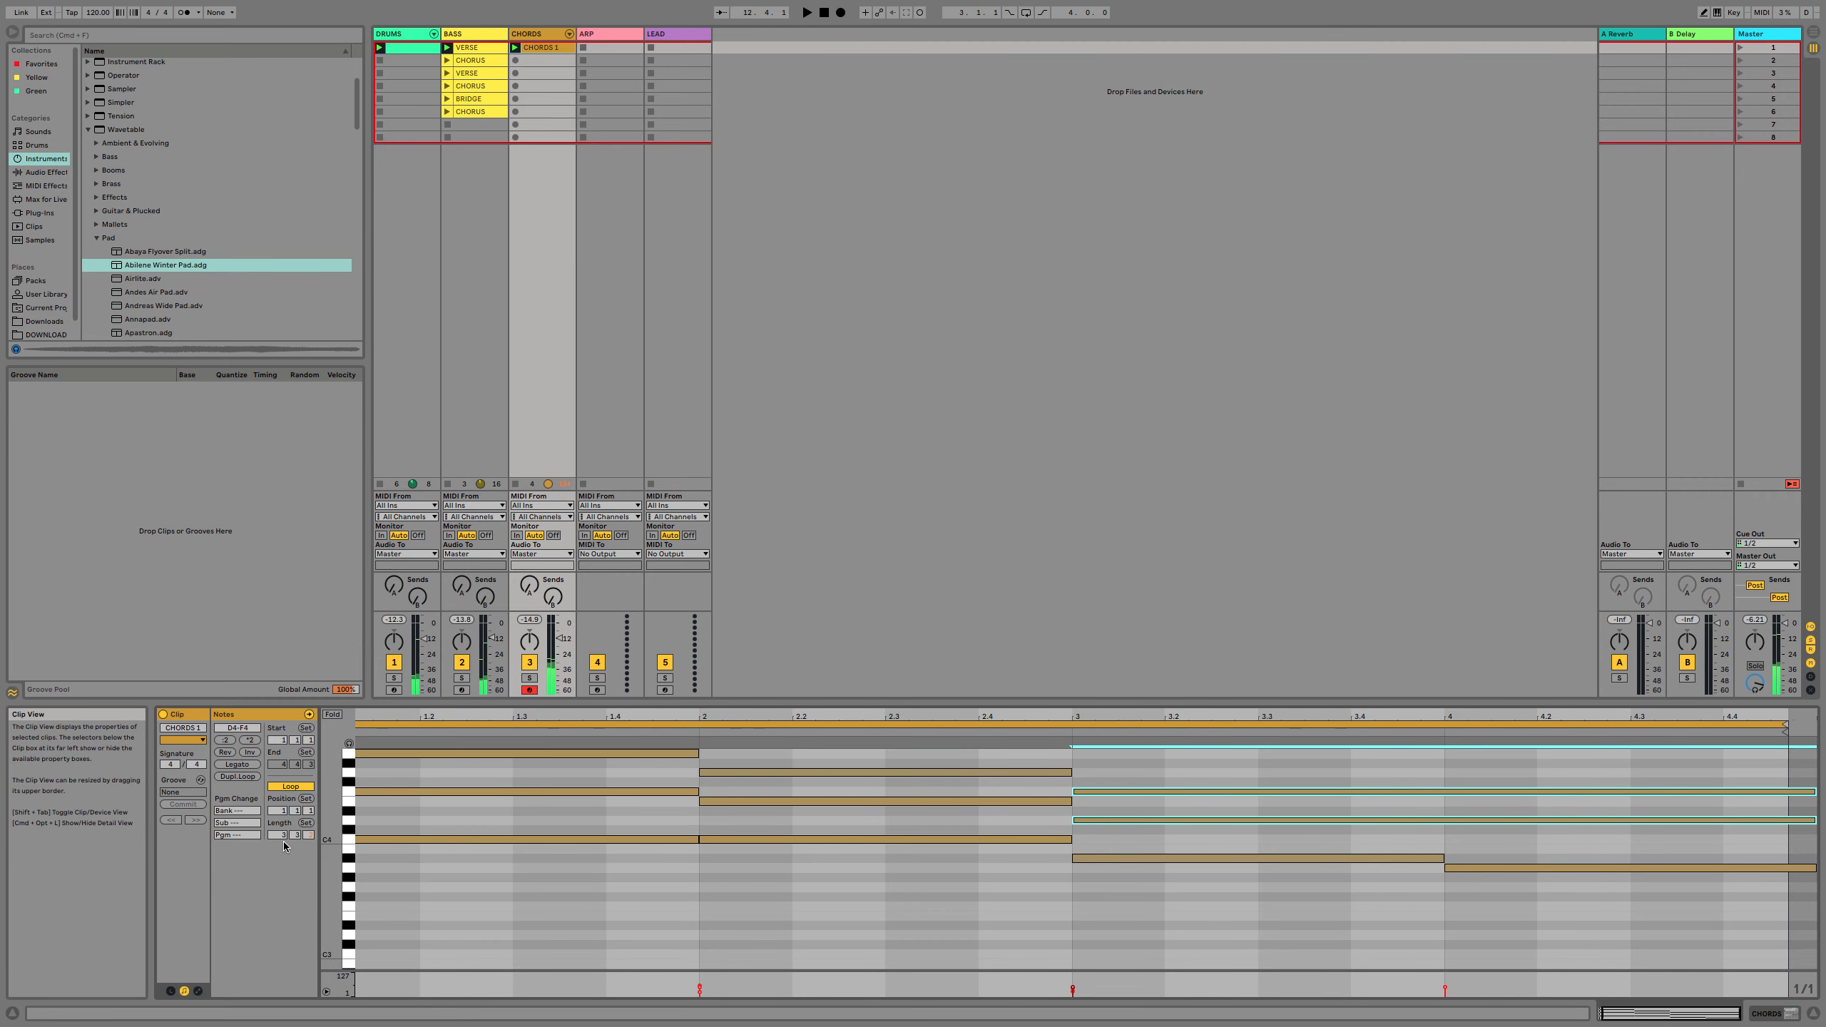
{"action": "type", "text": "4"}
{"action": "key", "text": "Return"}
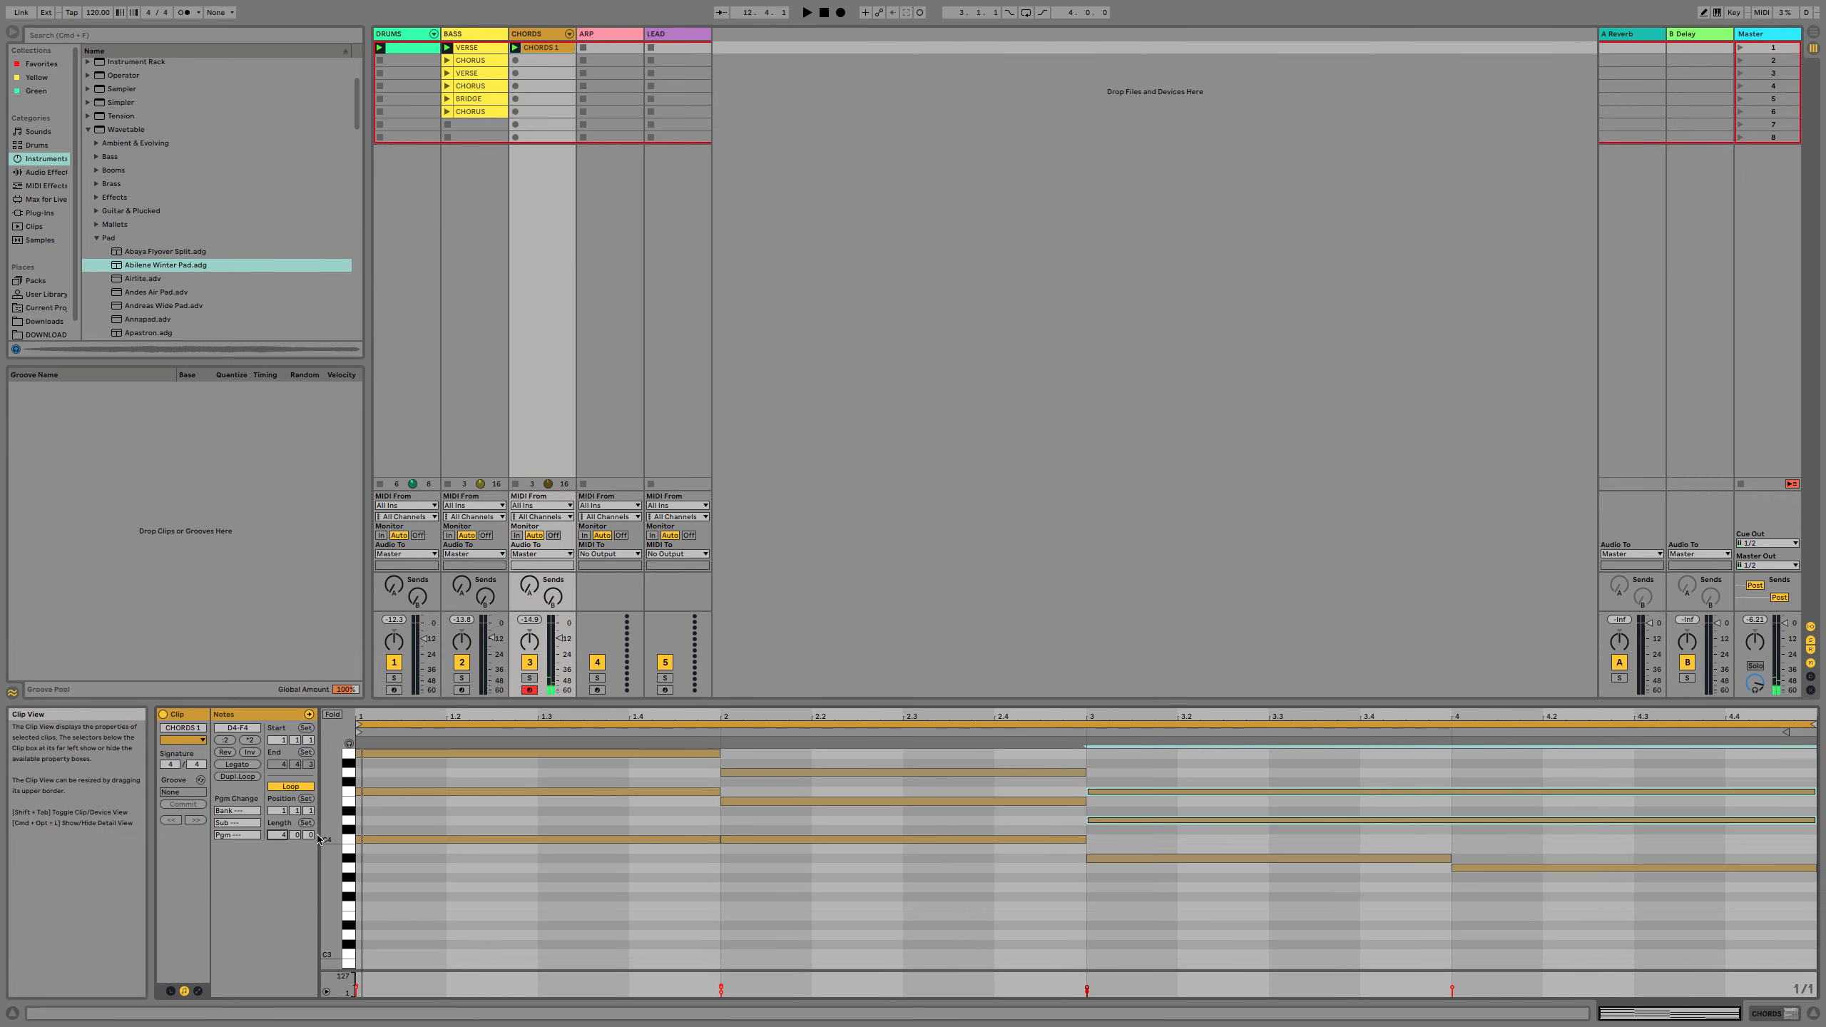
Shorten the sustained D4 and F4 notes in bar 3 to one bar, duplicate them into bar 4 and play the clip.
{"action": "left_click_drag", "start_coordinate": [1617, 847], "coordinate": [1630, 767]}
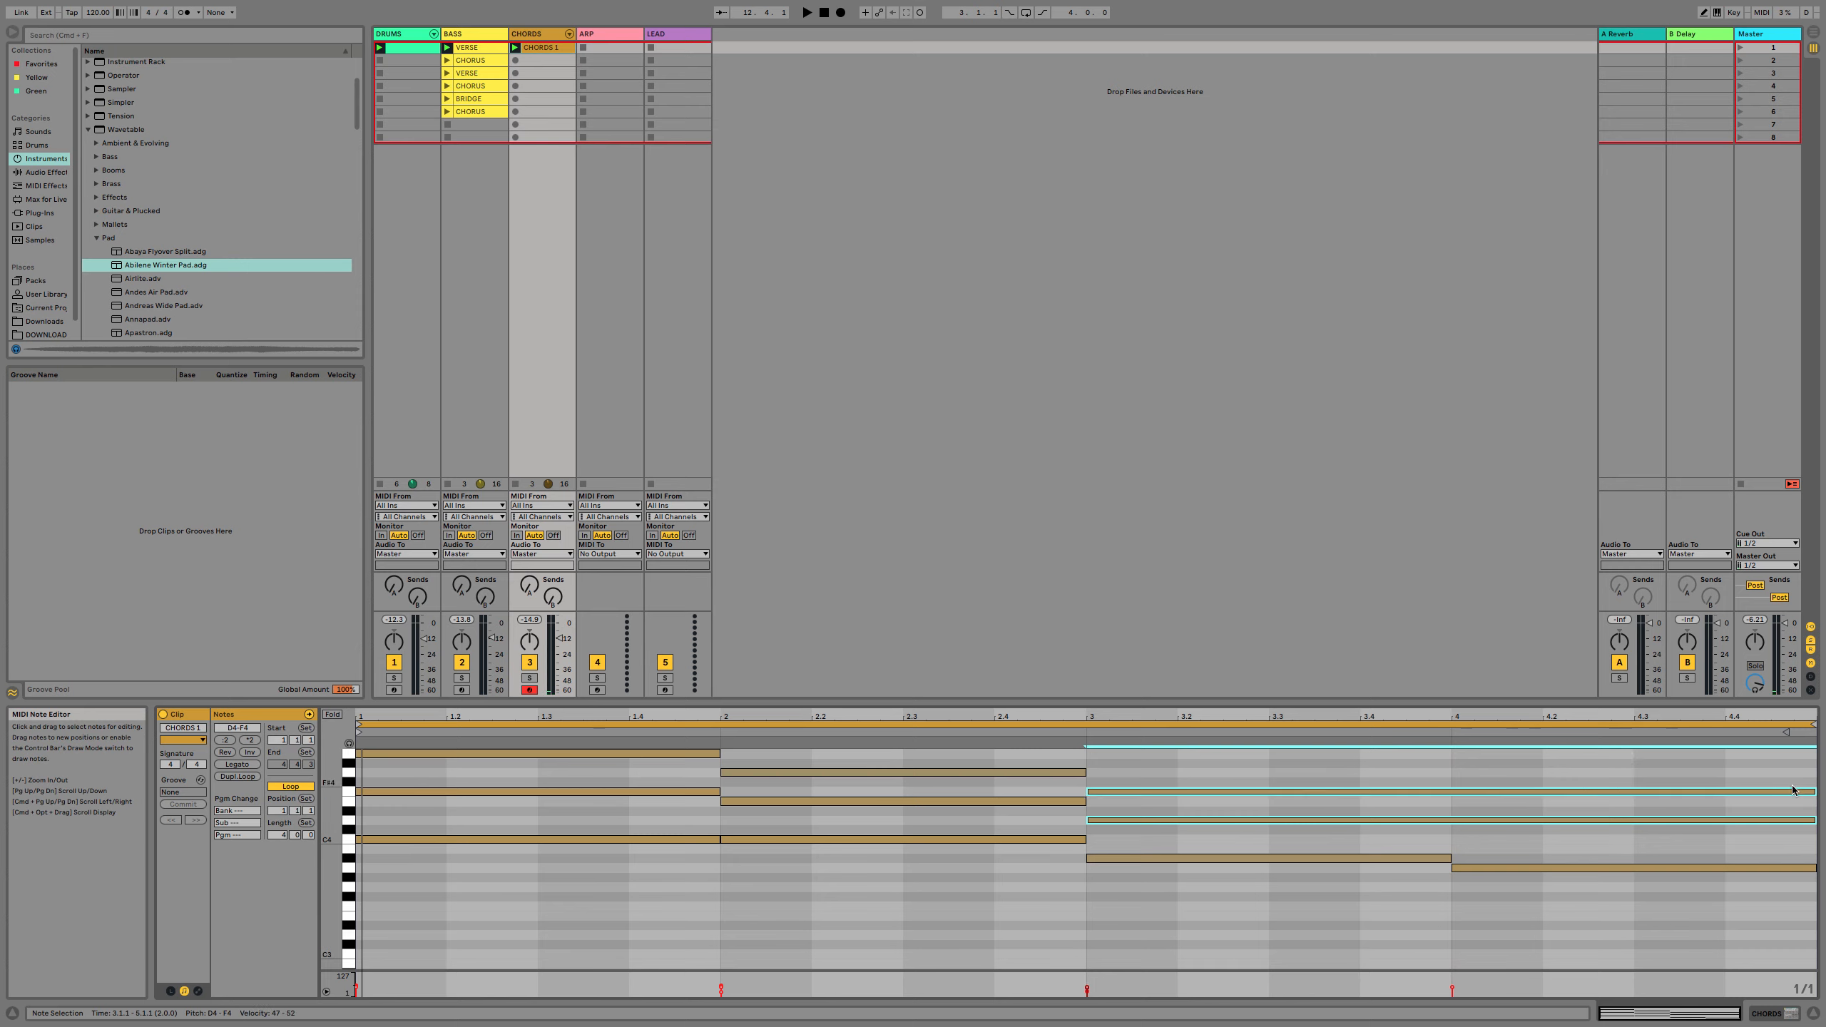
{"action": "left_click_drag", "start_coordinate": [1813, 791], "coordinate": [1440, 793]}
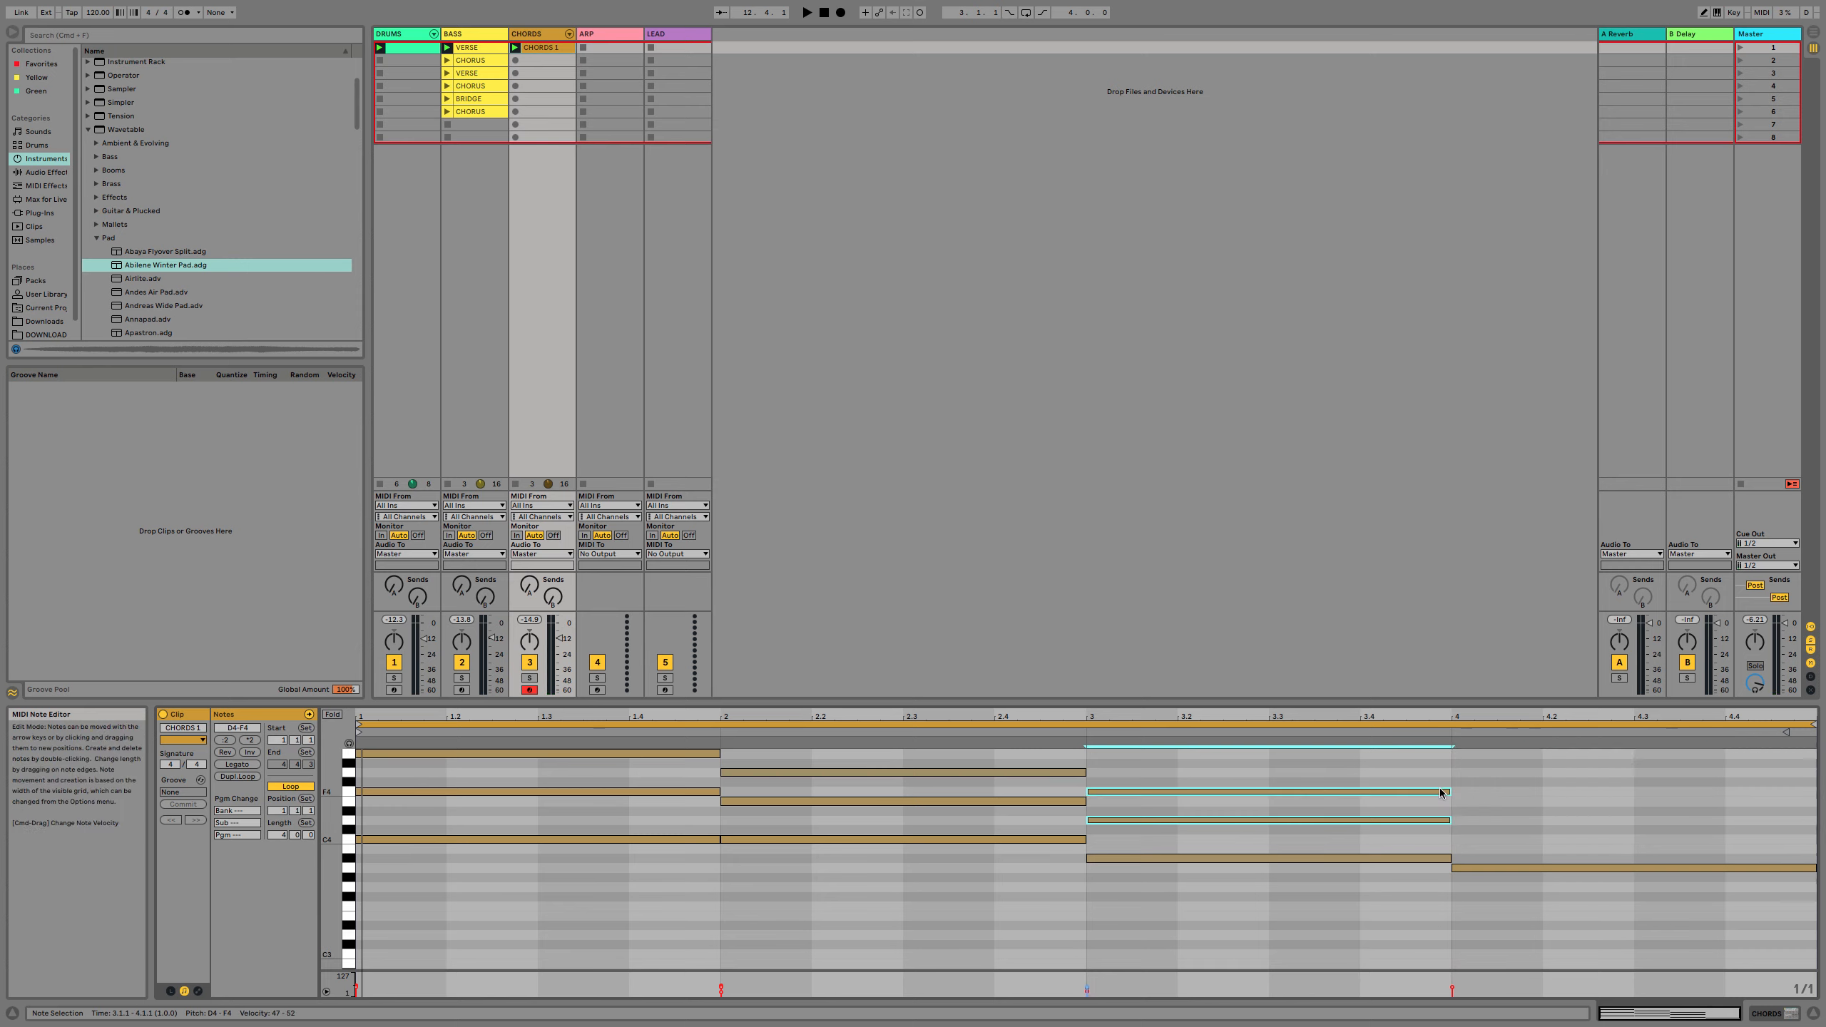
{"action": "key", "text": "super+d"}
{"action": "key", "text": "space"}
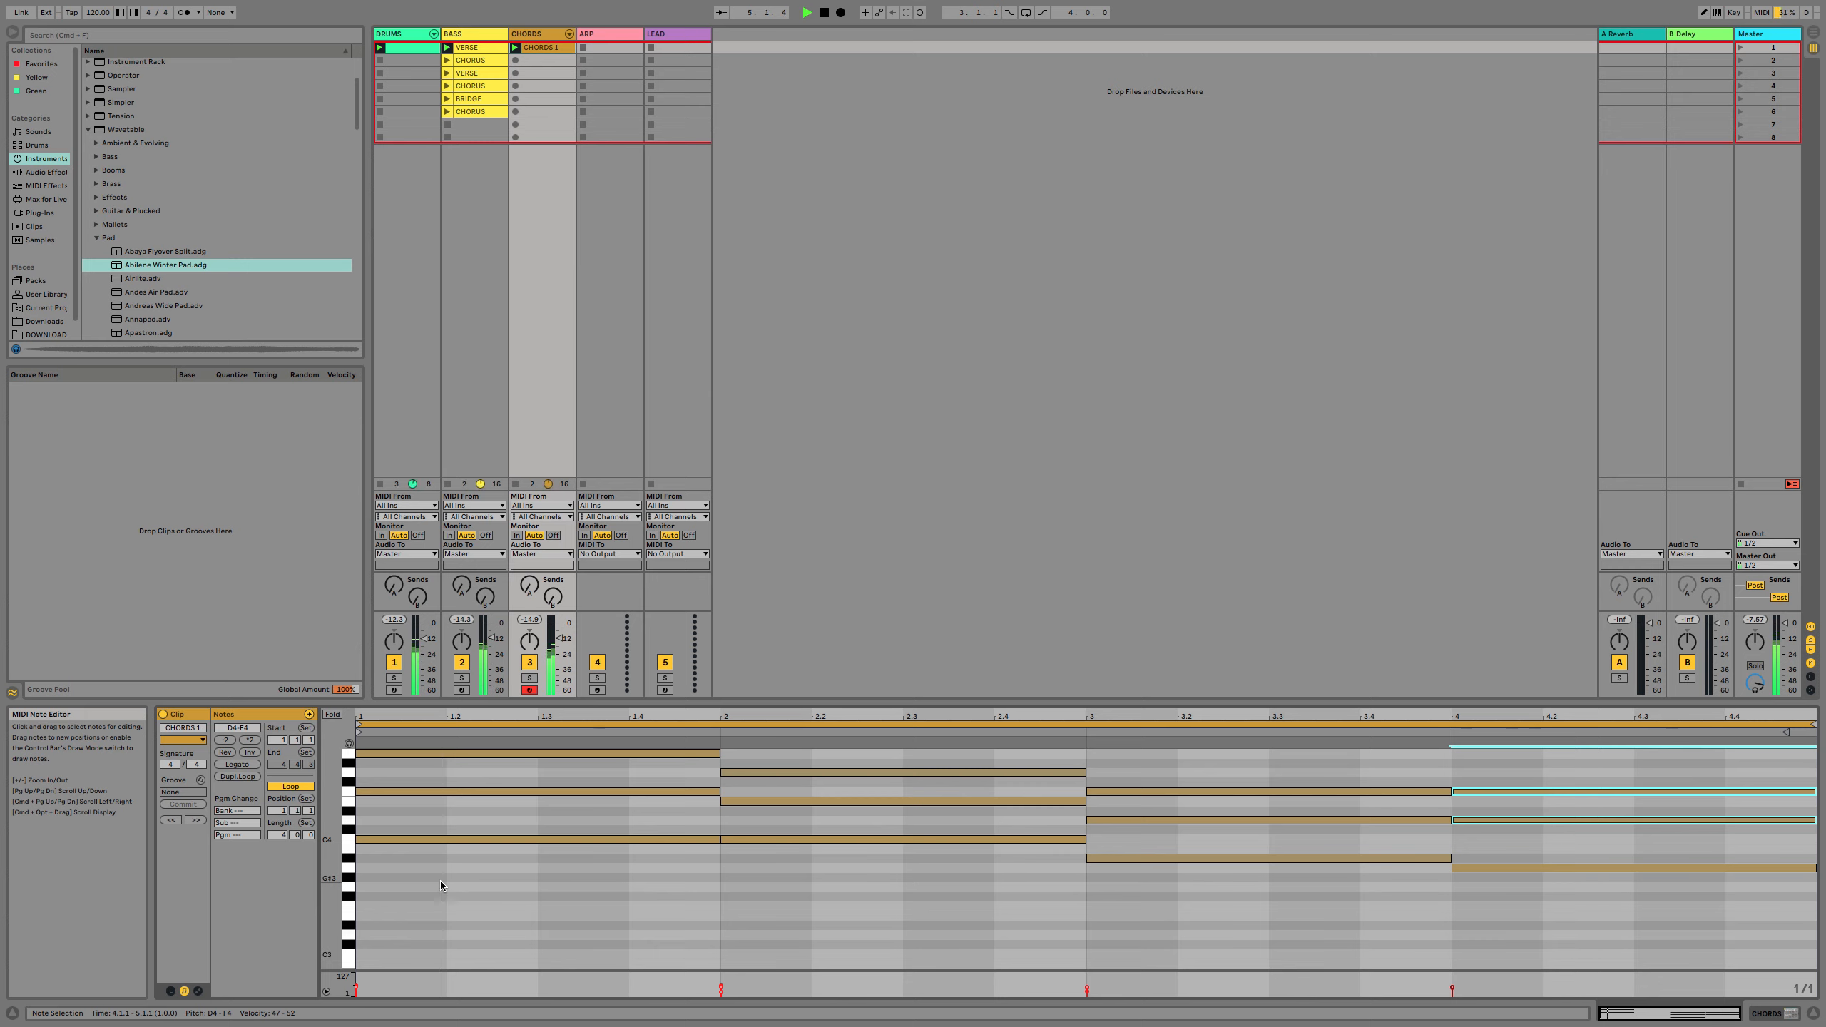
Rename the first chord clip VERSE and copy it into the CHORDS track's third slot.
{"action": "mouse_move", "coordinate": [953, 12]}
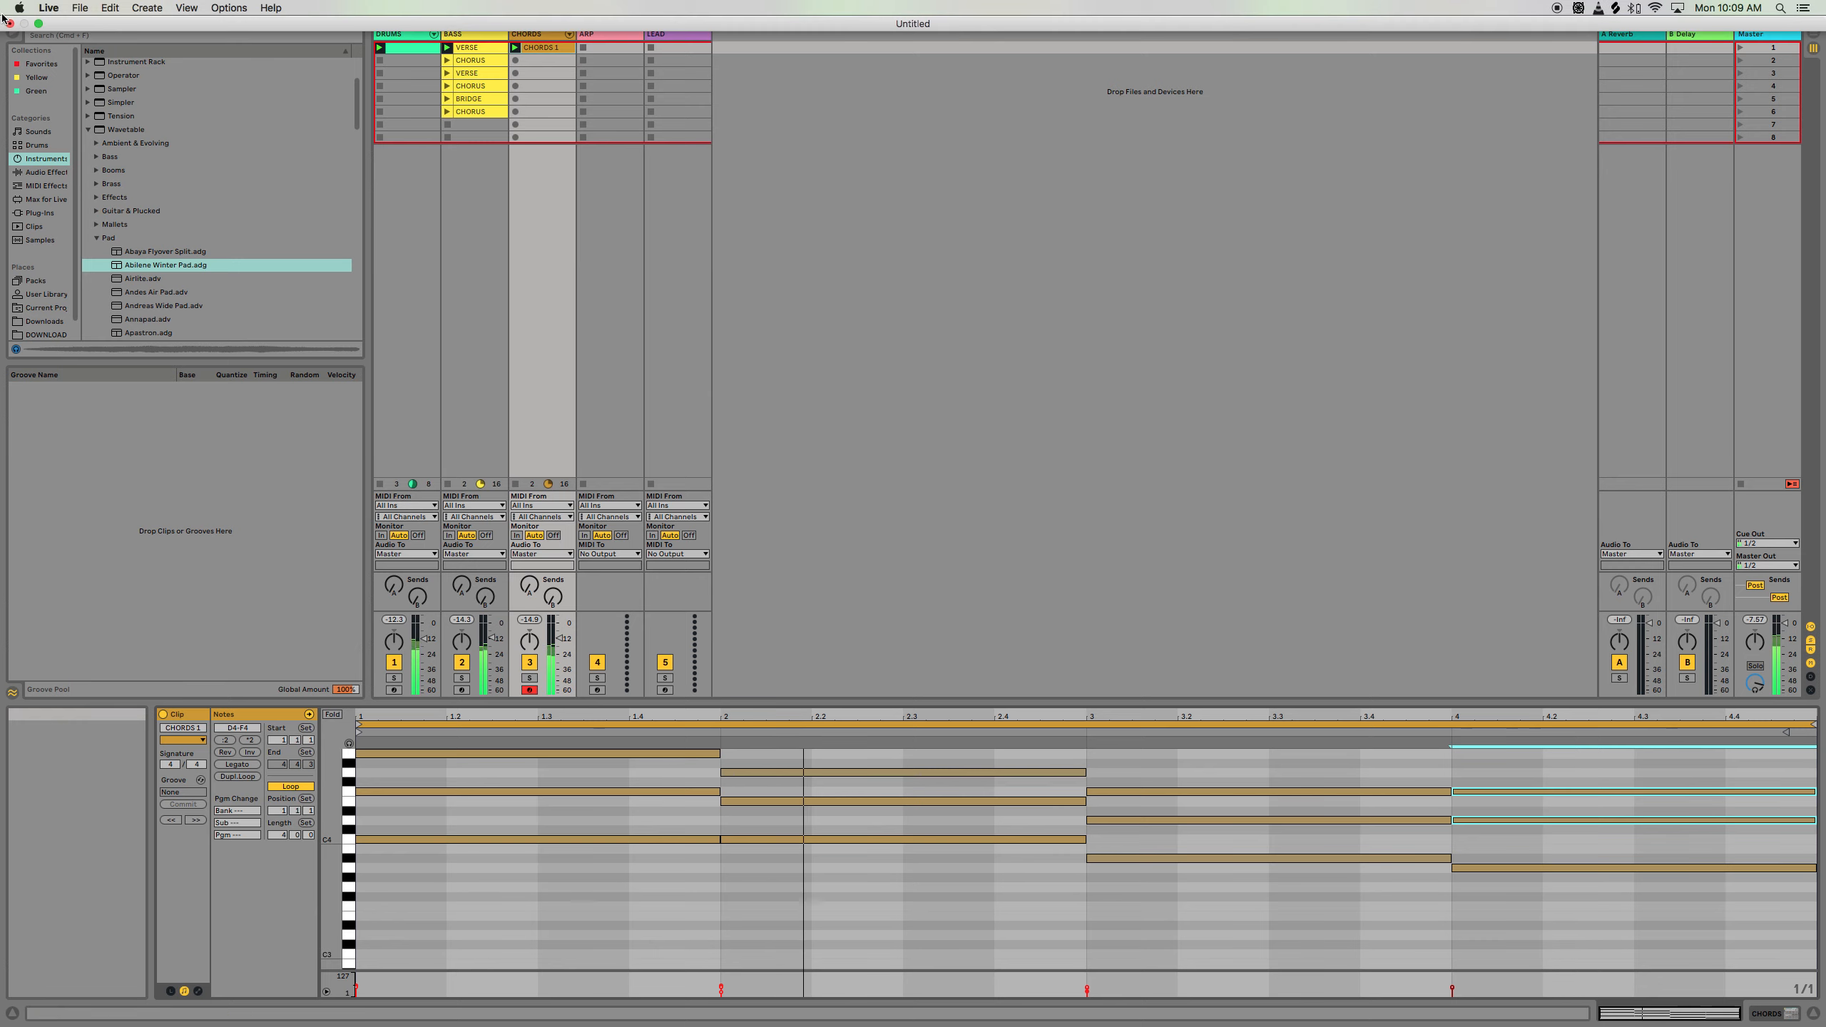
{"action": "left_click", "coordinate": [534, 49]}
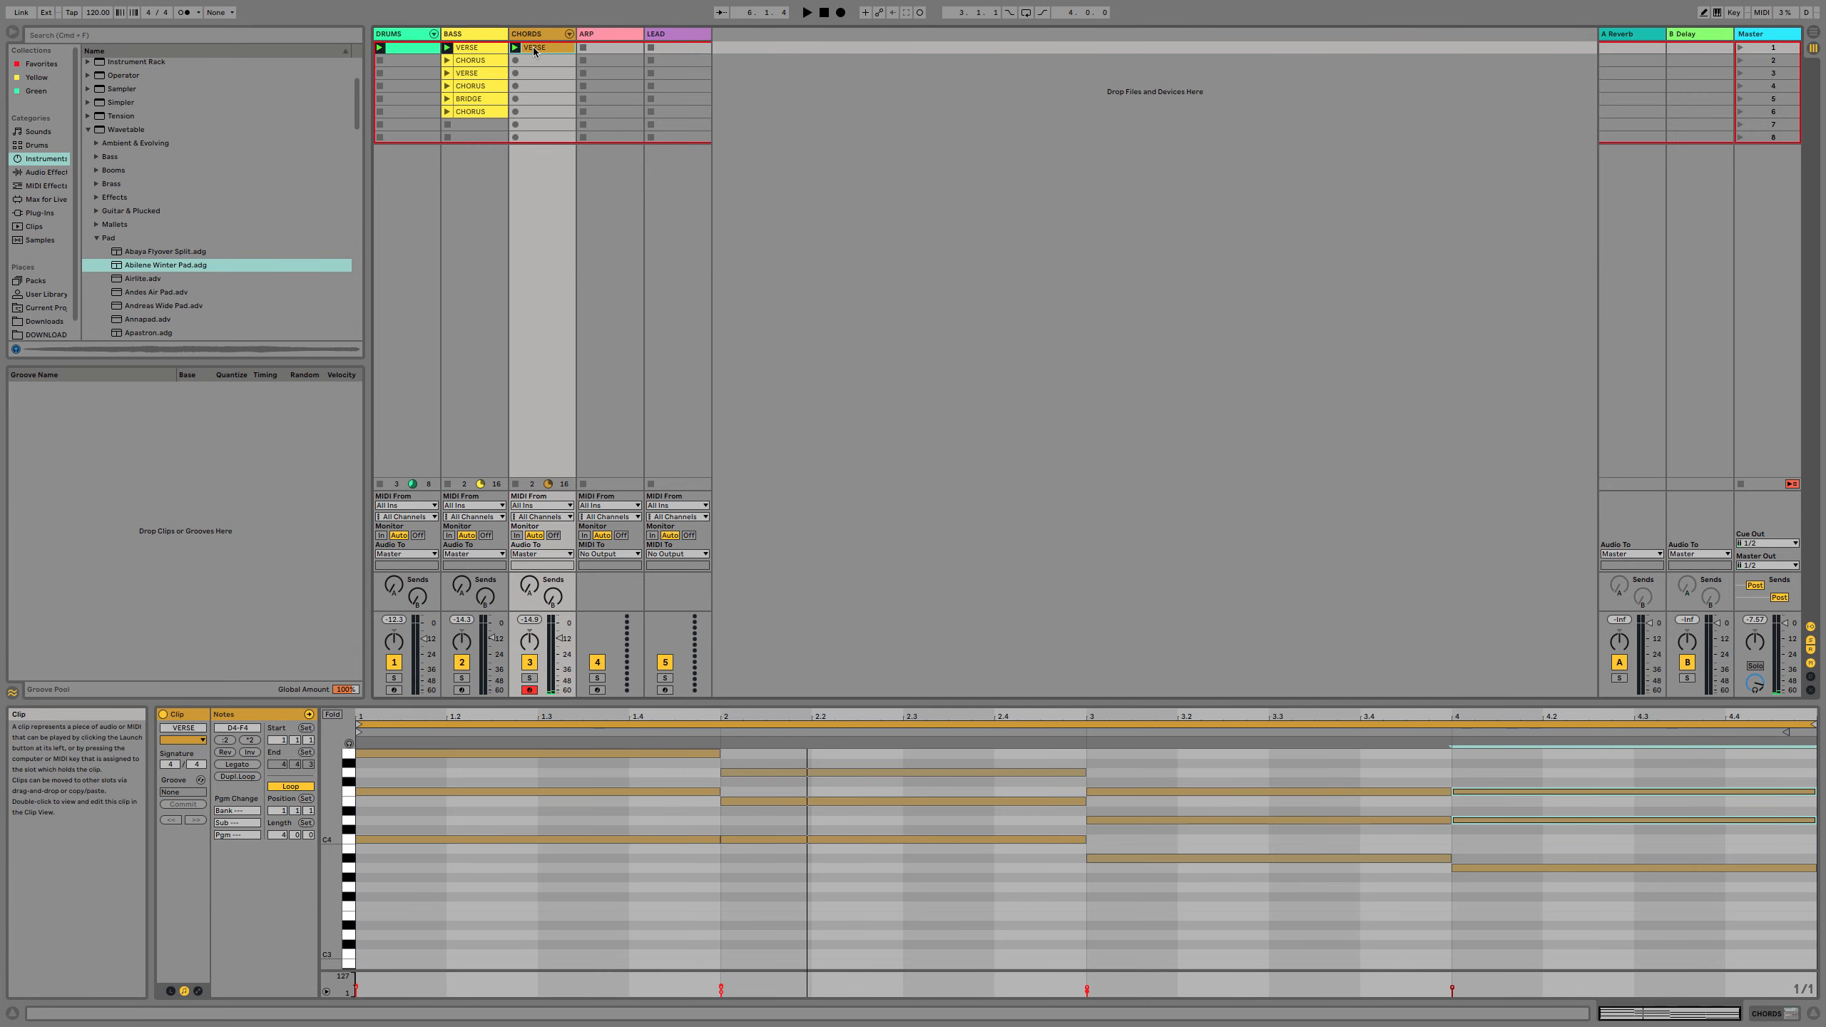
{"action": "left_click", "coordinate": [530, 73]}
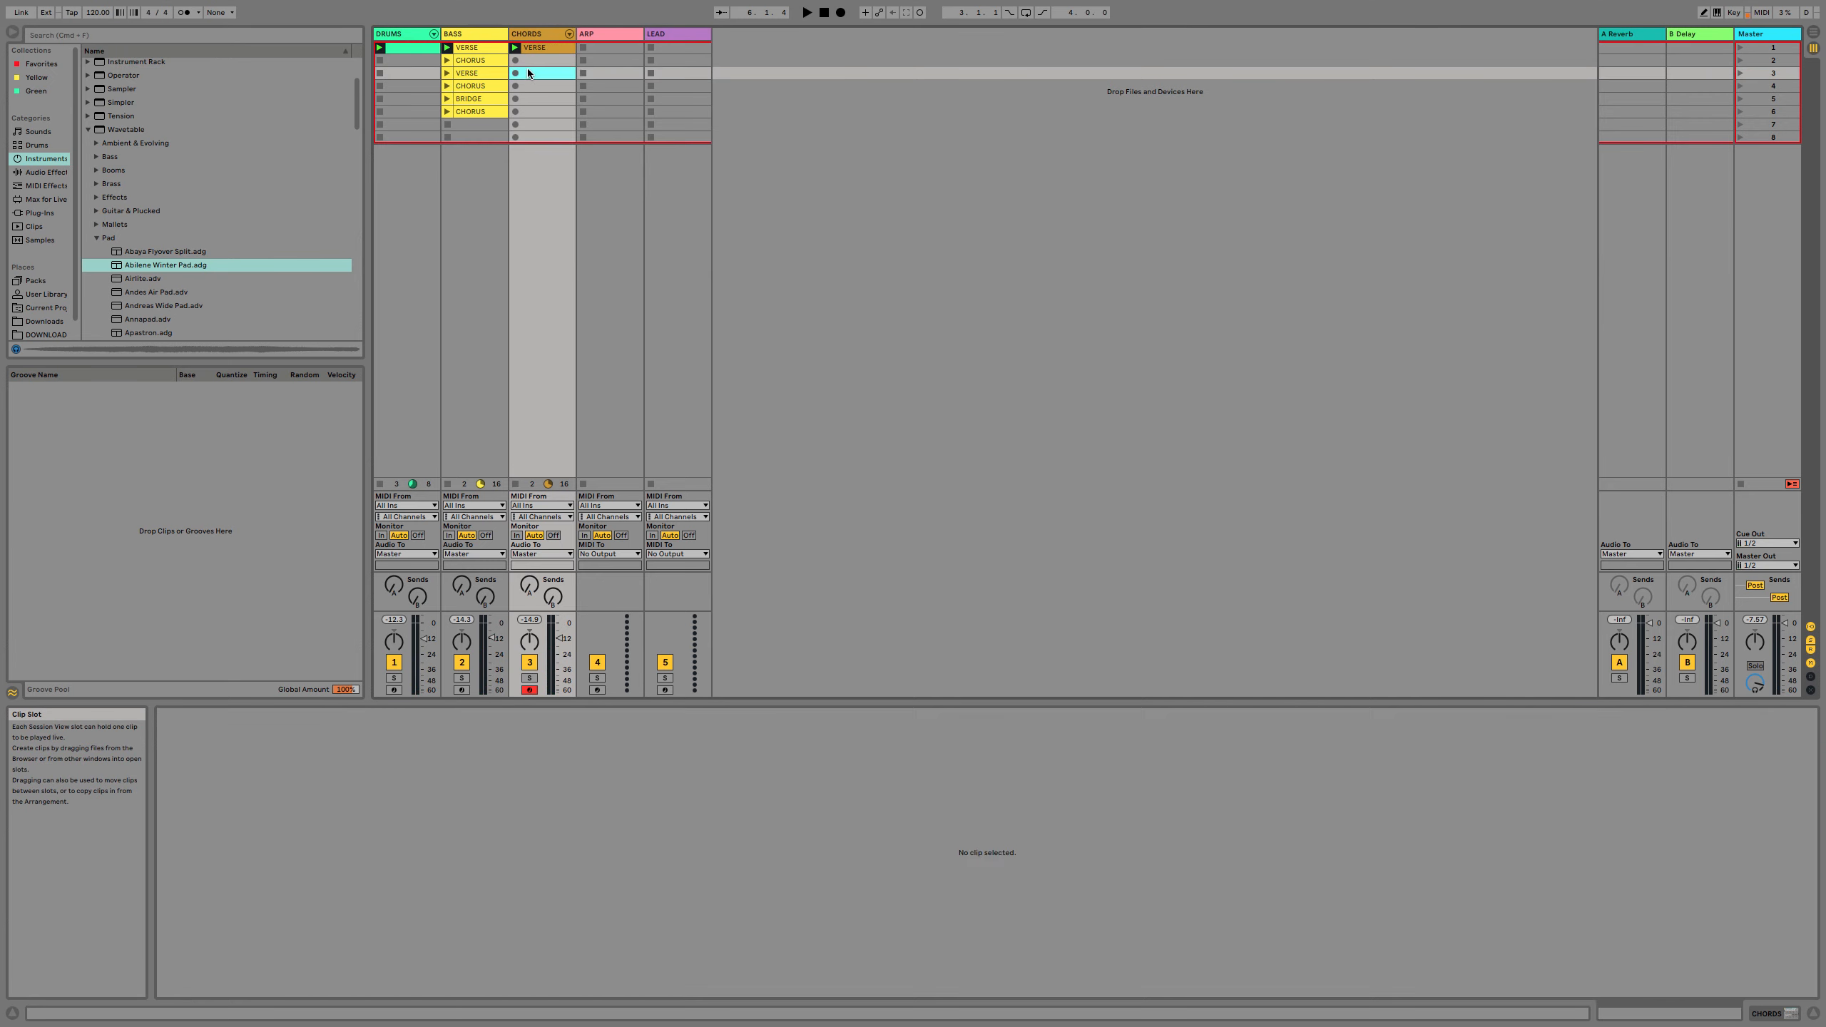
{"action": "key", "text": "super+v"}
Launch scene 2, then duplicate the DRUMS clip into the track's slots 2 through 6.
{"action": "left_click", "coordinate": [537, 62]}
{"action": "left_click", "coordinate": [1741, 61]}
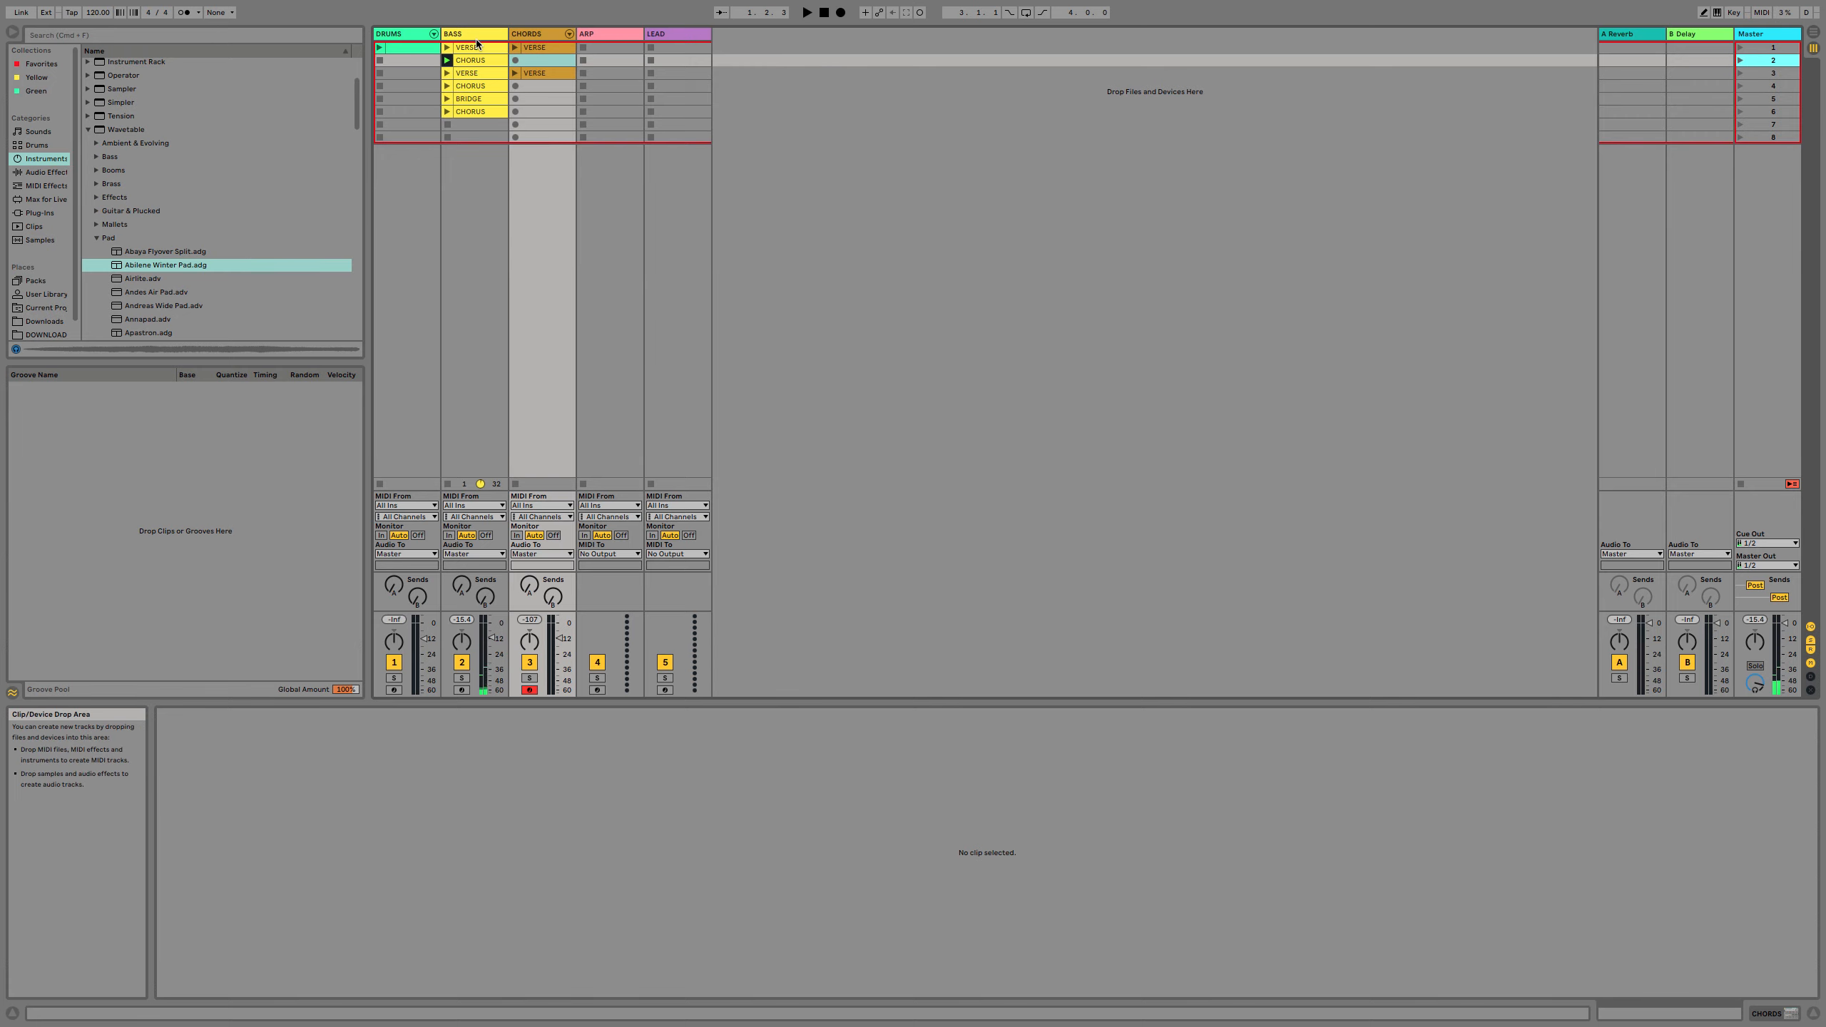
{"action": "left_click", "coordinate": [397, 48]}
{"action": "key", "text": "super+d"}
{"action": "key", "text": "super+d"}
{"action": "key", "text": "super+d"}
{"action": "key", "text": "super+d"}
{"action": "key", "text": "super+d"}
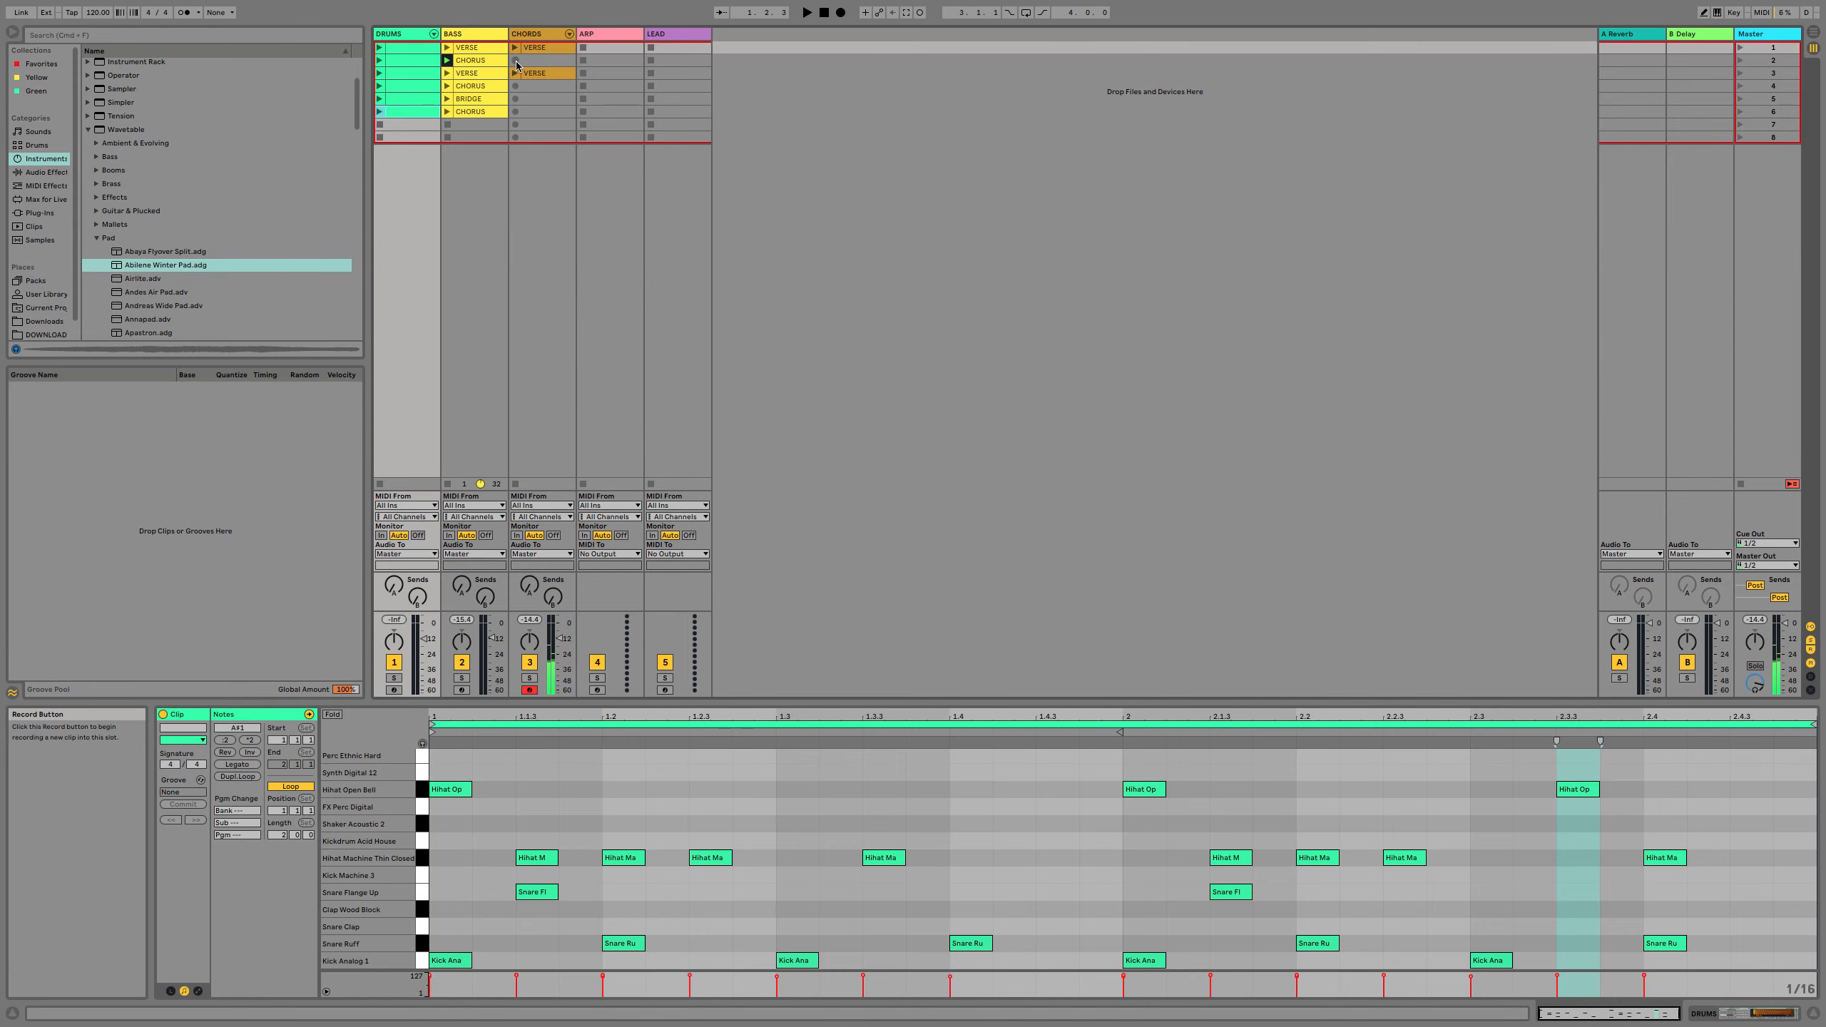
Record an eight-bar chorus chord progression into the CHORDS track's second slot over the bass CHORUS clip.
{"action": "left_click", "coordinate": [515, 61]}
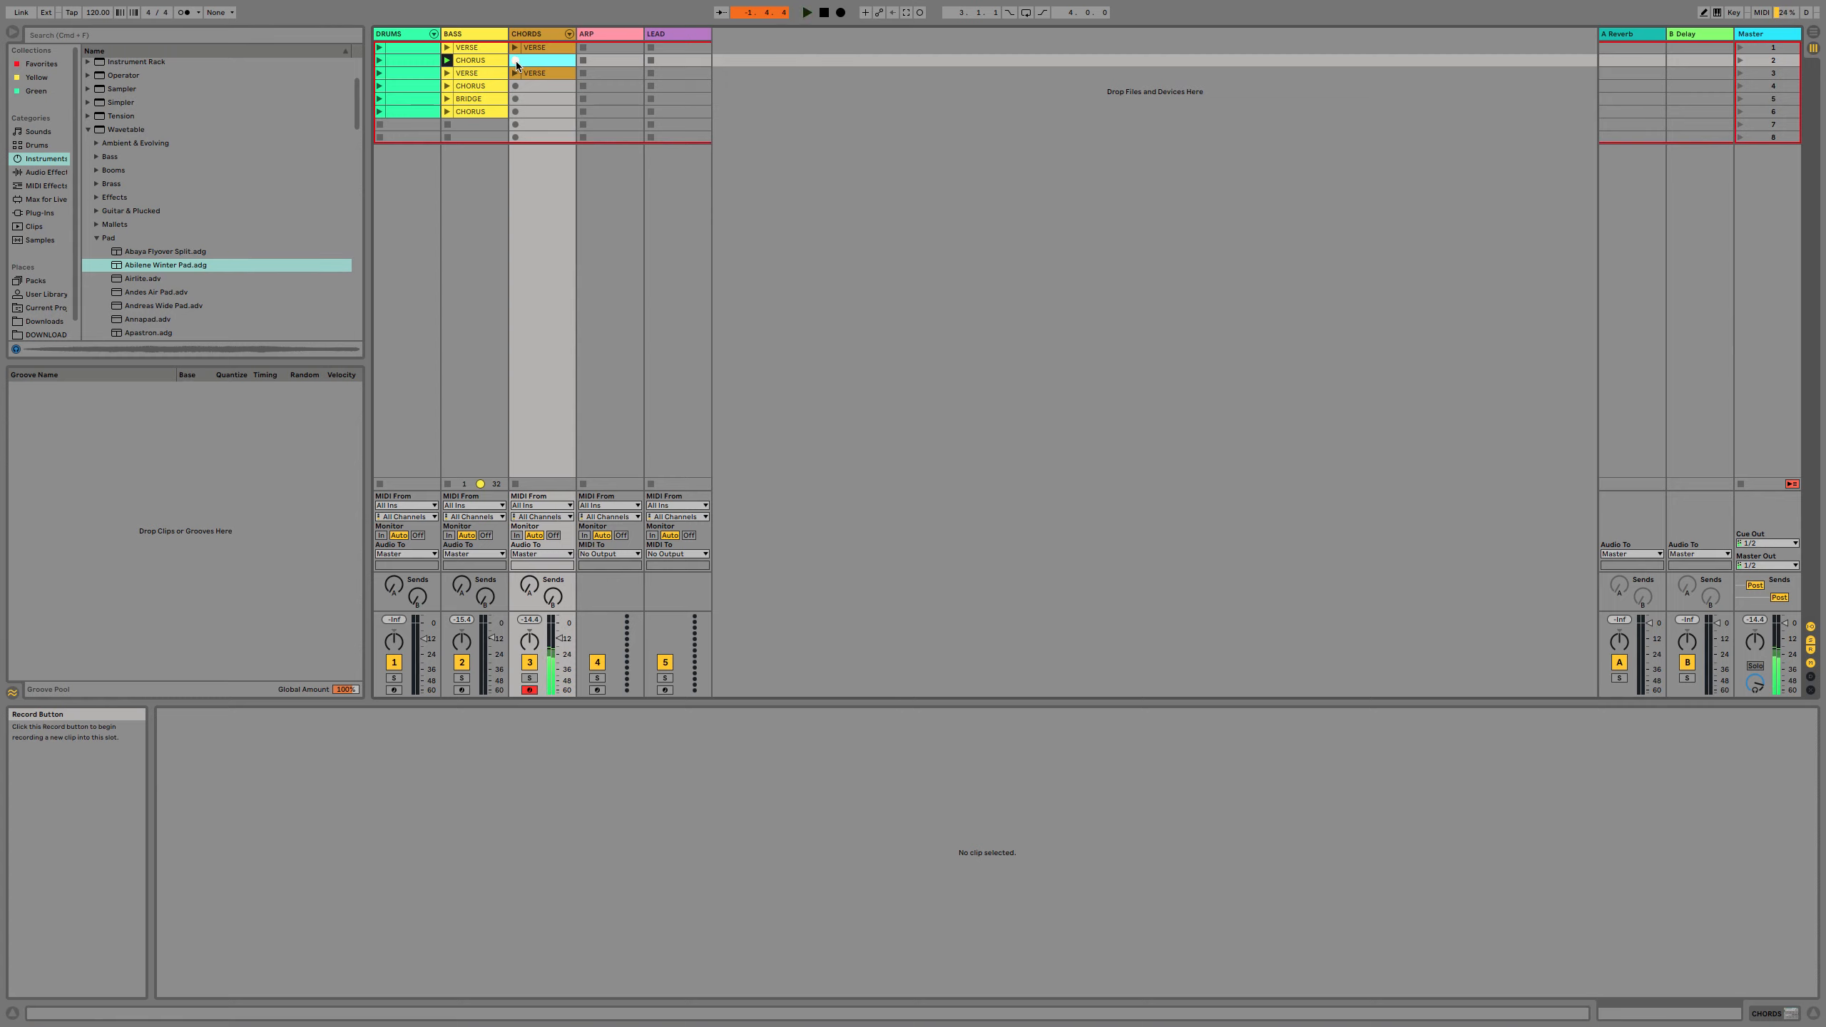
{"action": "left_click", "coordinate": [516, 62]}
{"action": "left_click", "coordinate": [516, 60]}
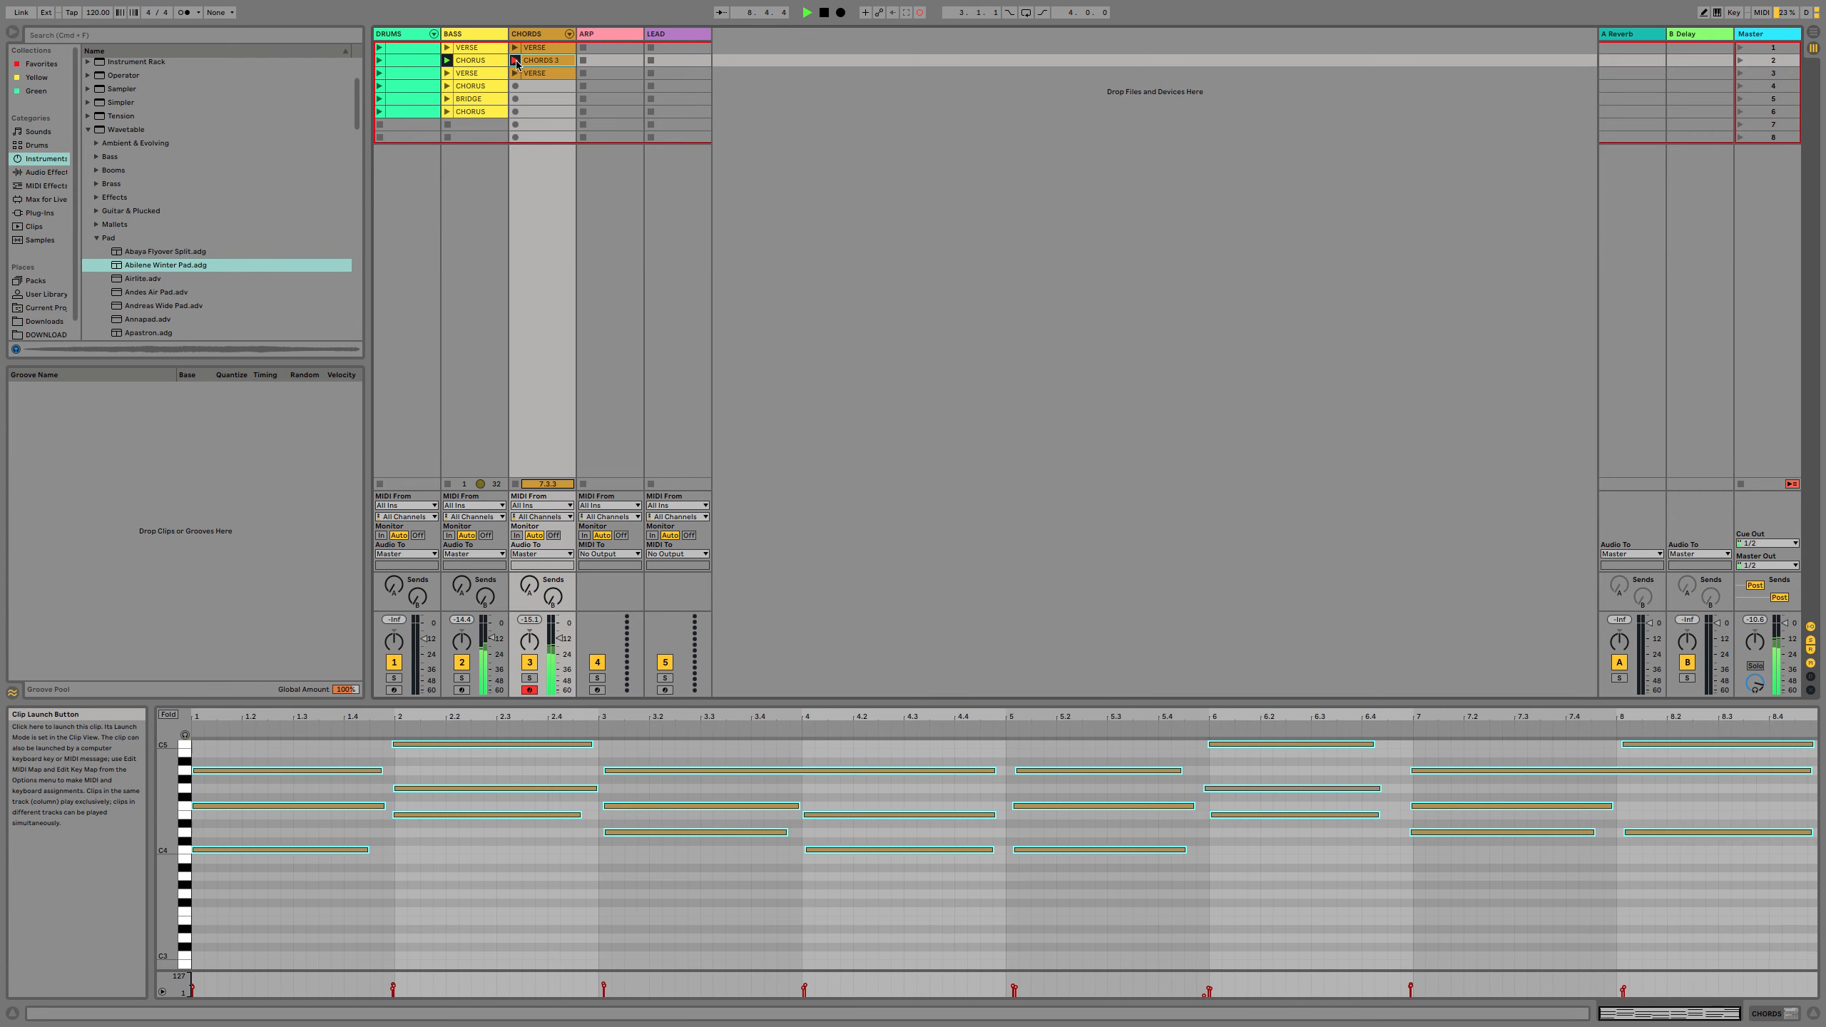
{"action": "key", "text": "space"}
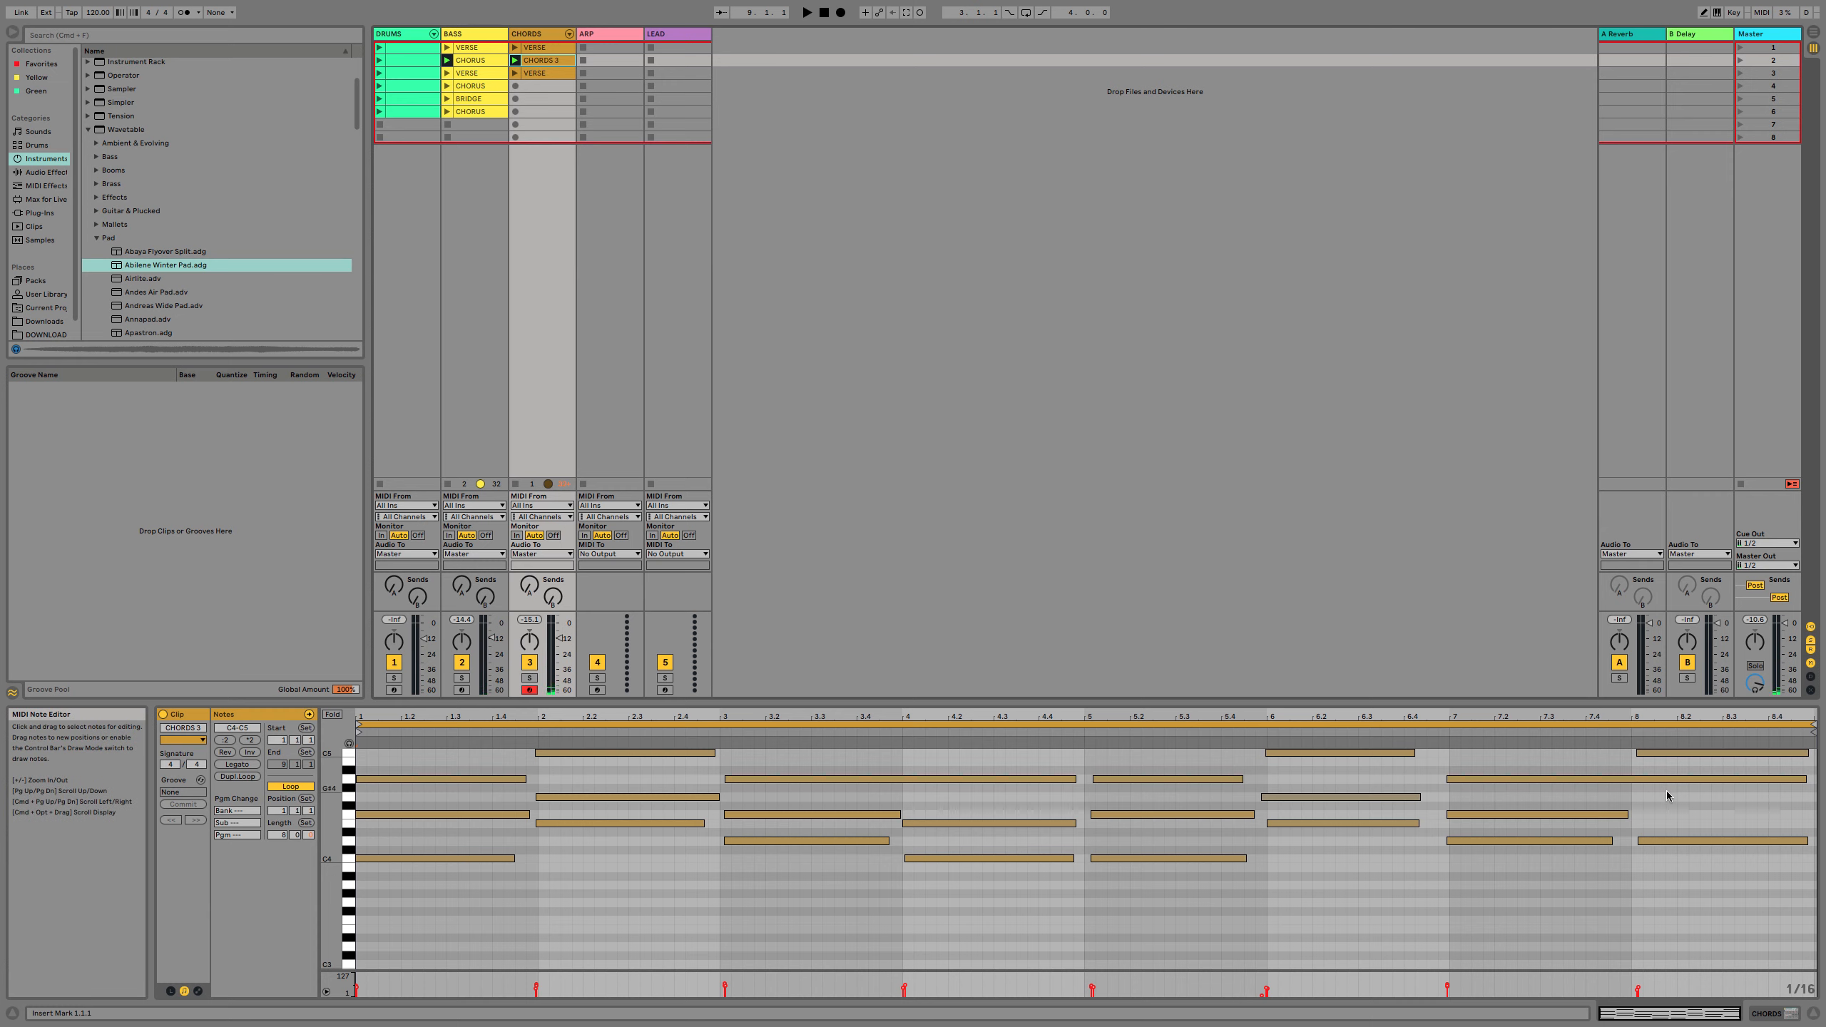
Quantize all notes of the chorus chord clip to a 1 Bar grid and play it back.
{"action": "right_click", "coordinate": [939, 914]}
{"action": "left_click", "coordinate": [1048, 850]}
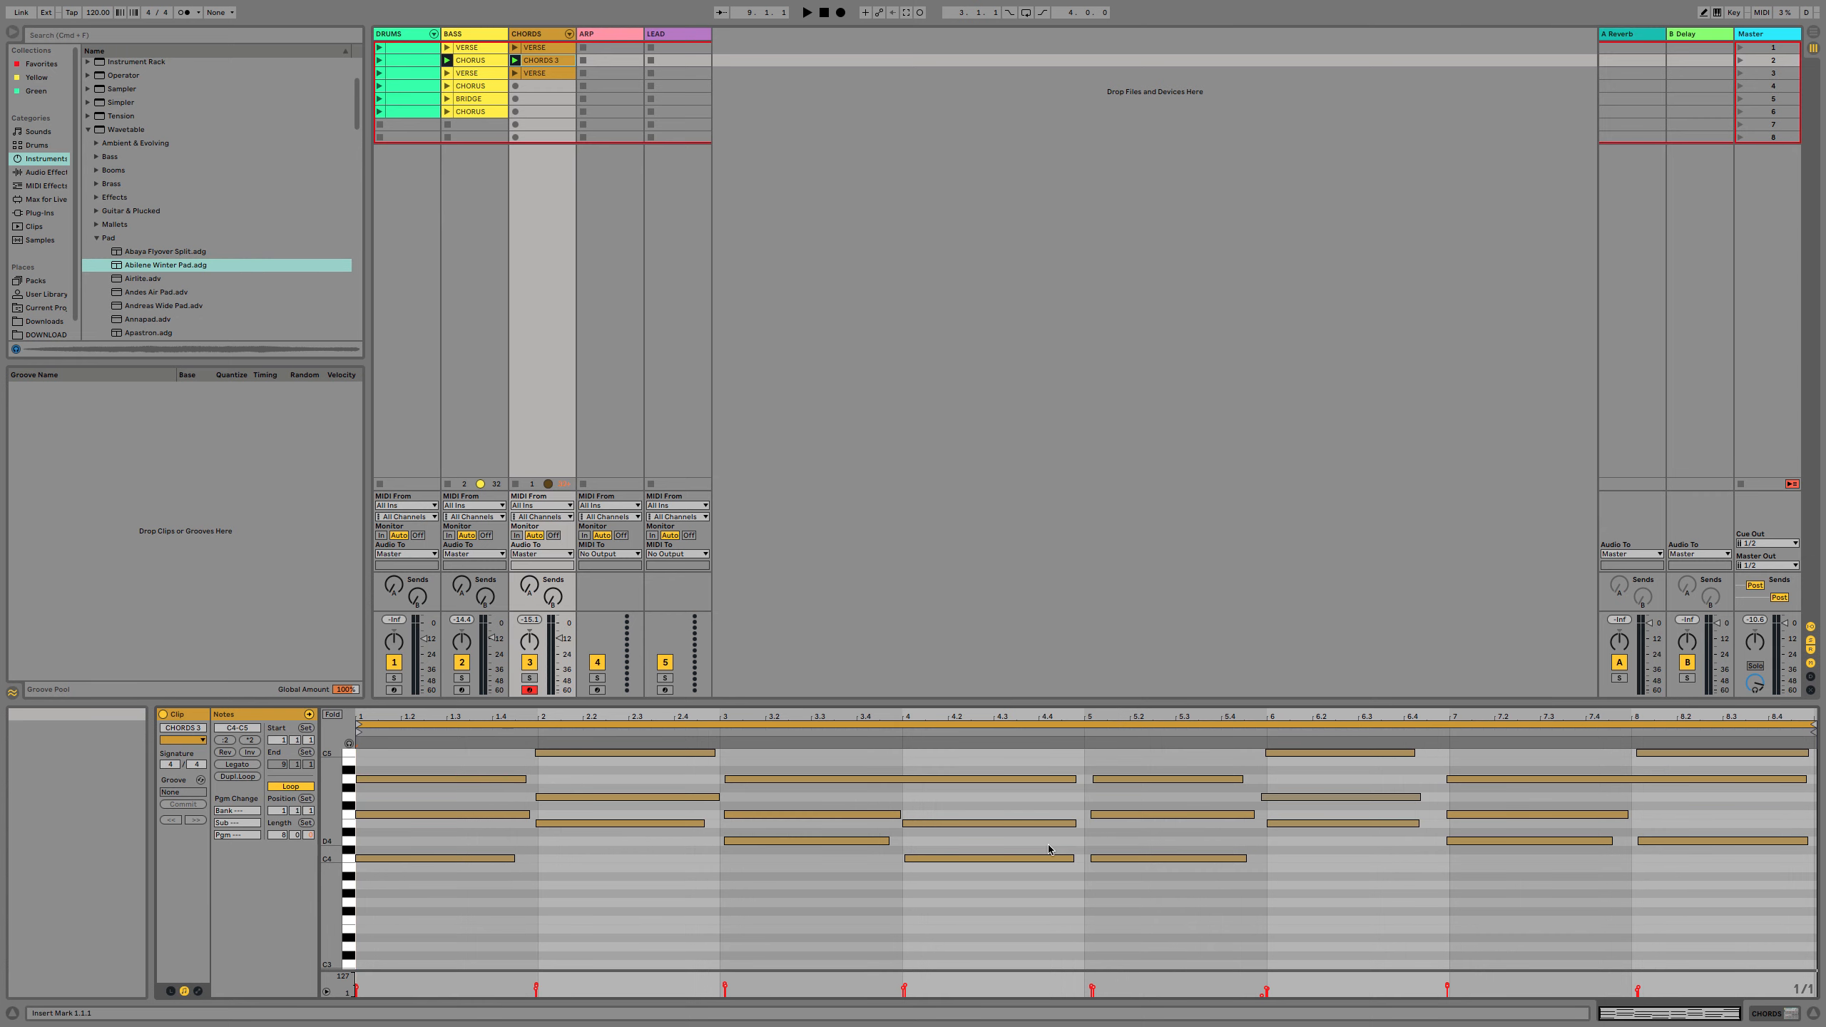
{"action": "key", "text": "super+a"}
{"action": "key", "text": "super+u"}
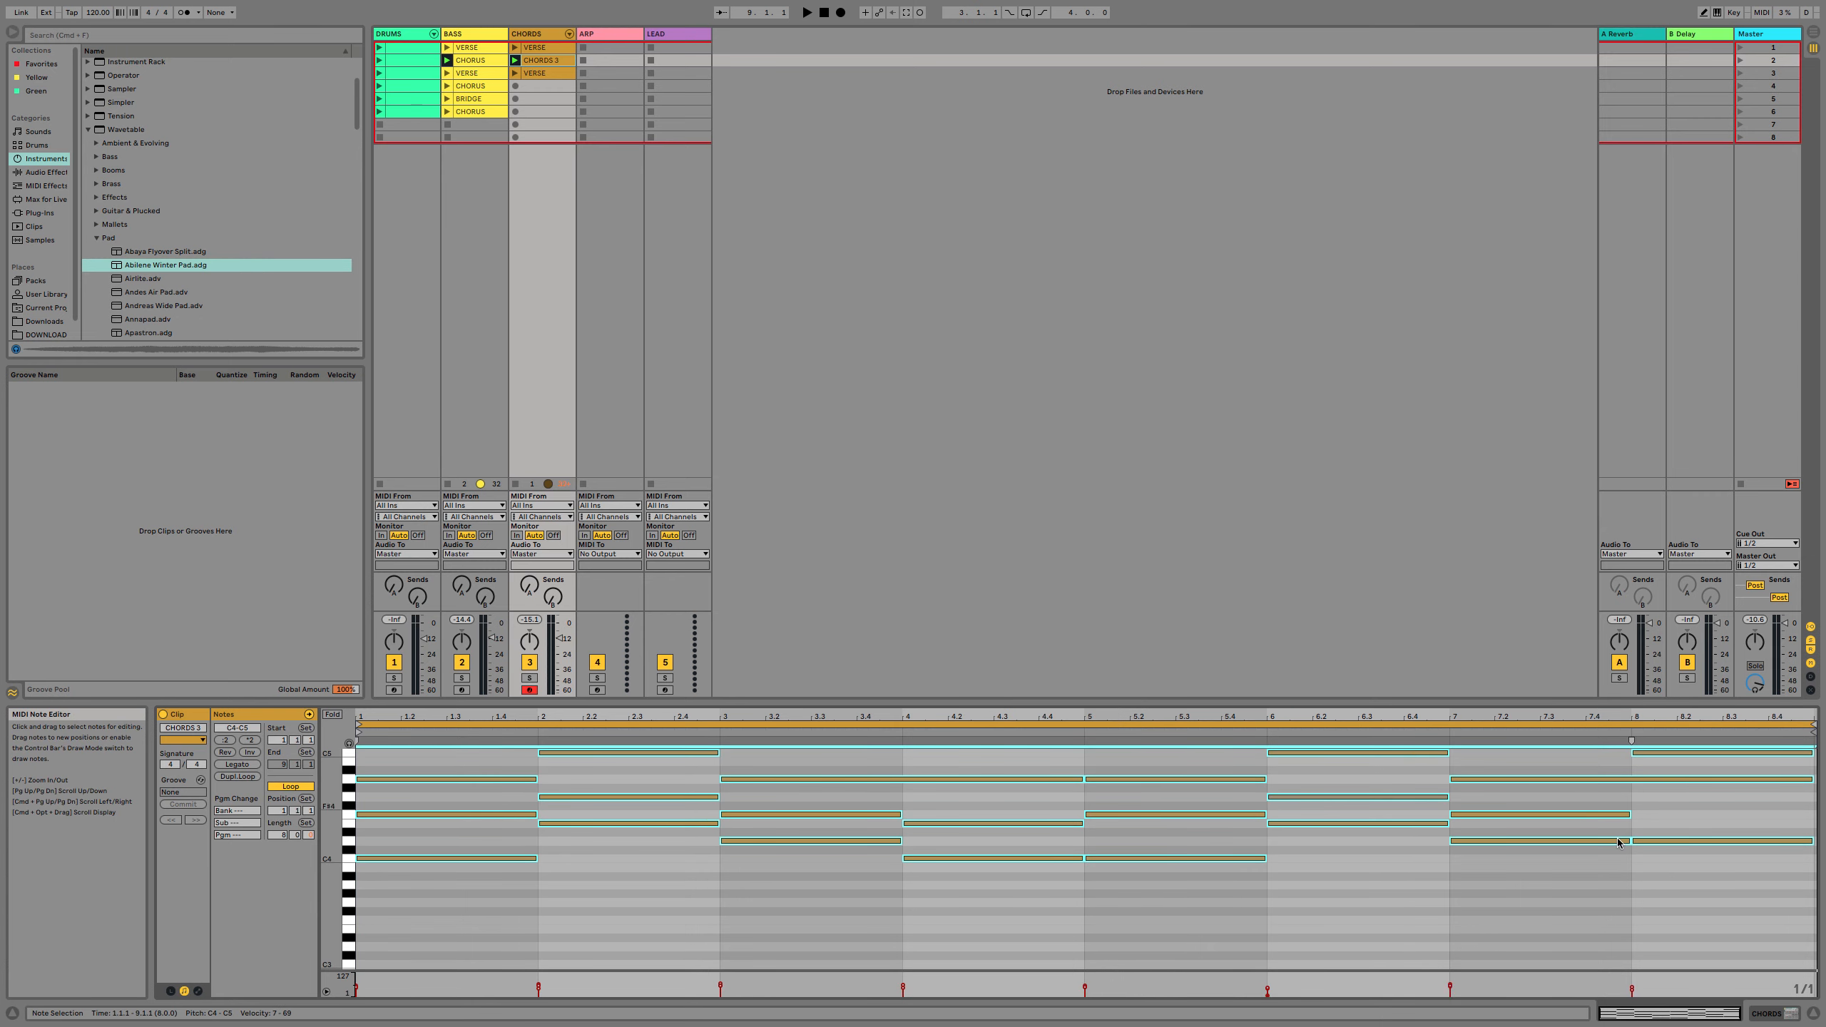
{"action": "left_click", "coordinate": [517, 64]}
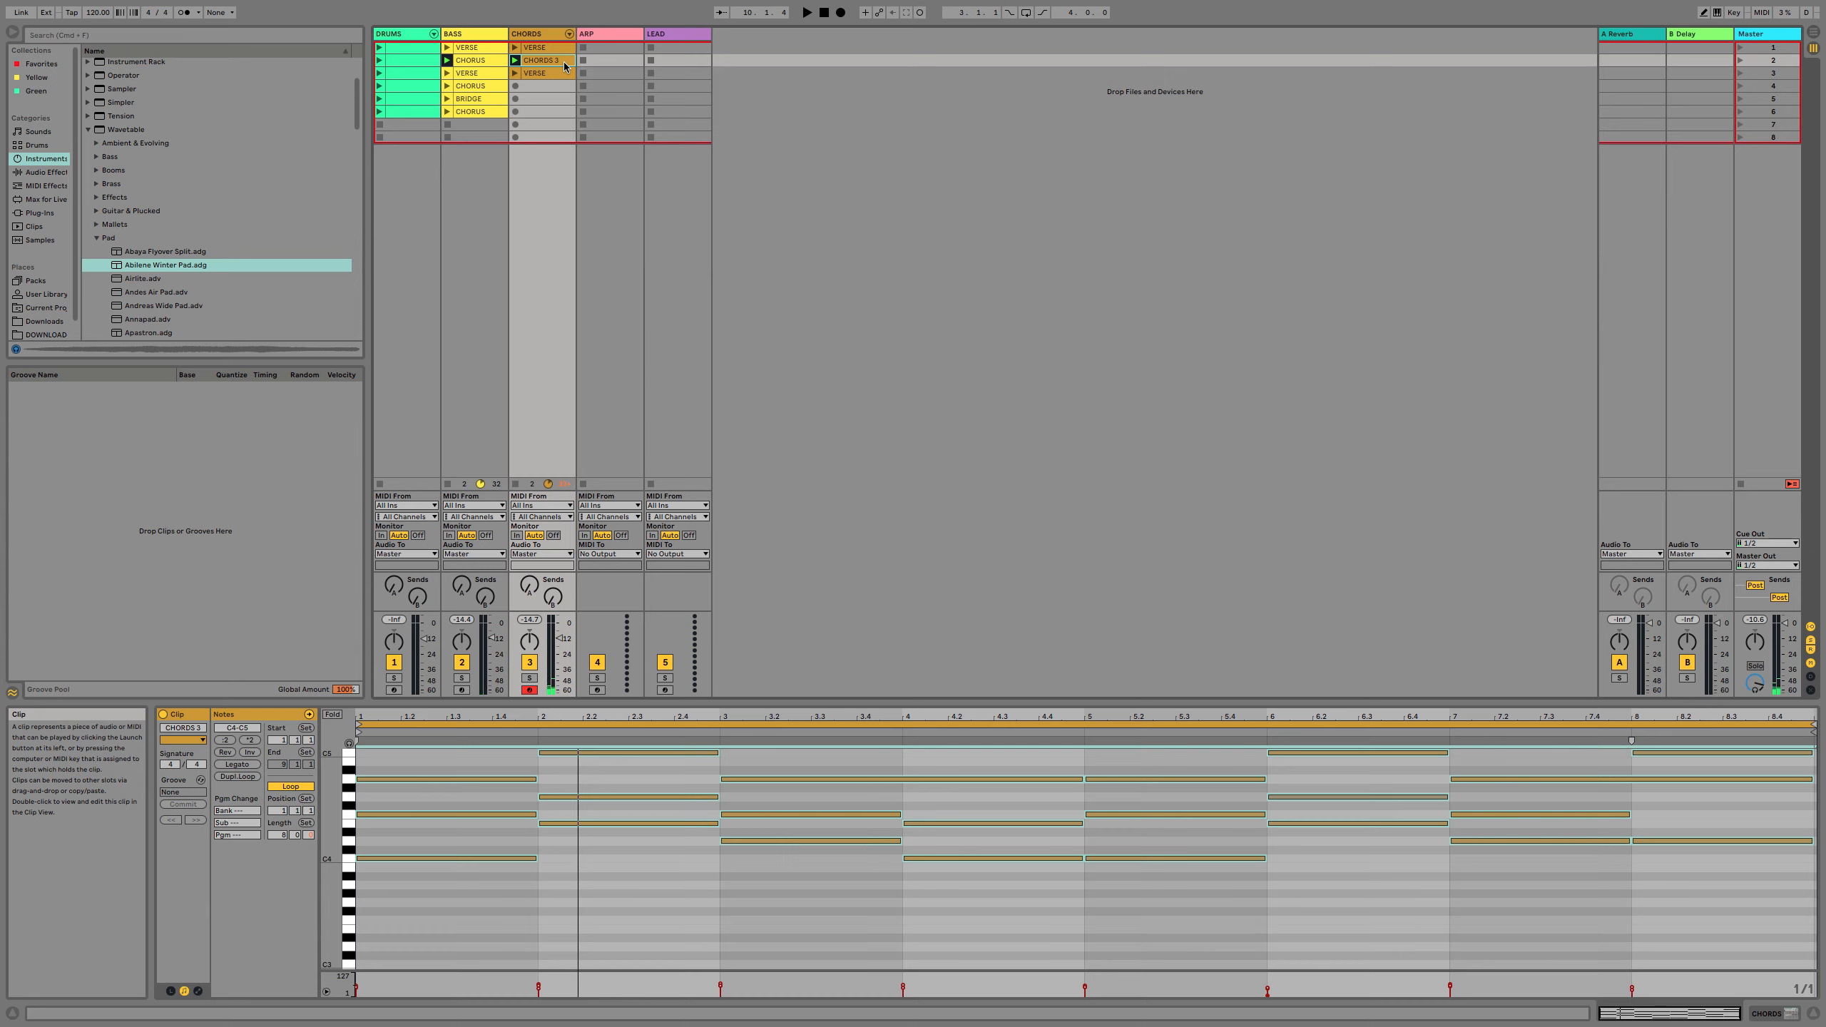
Rename the second chord clip CHORUS and copy it into the CHORDS track's fourth and sixth slots.
{"action": "key", "text": "super+r"}
{"action": "key", "text": "Return"}
{"action": "mouse_move", "coordinate": [1011, 5]}
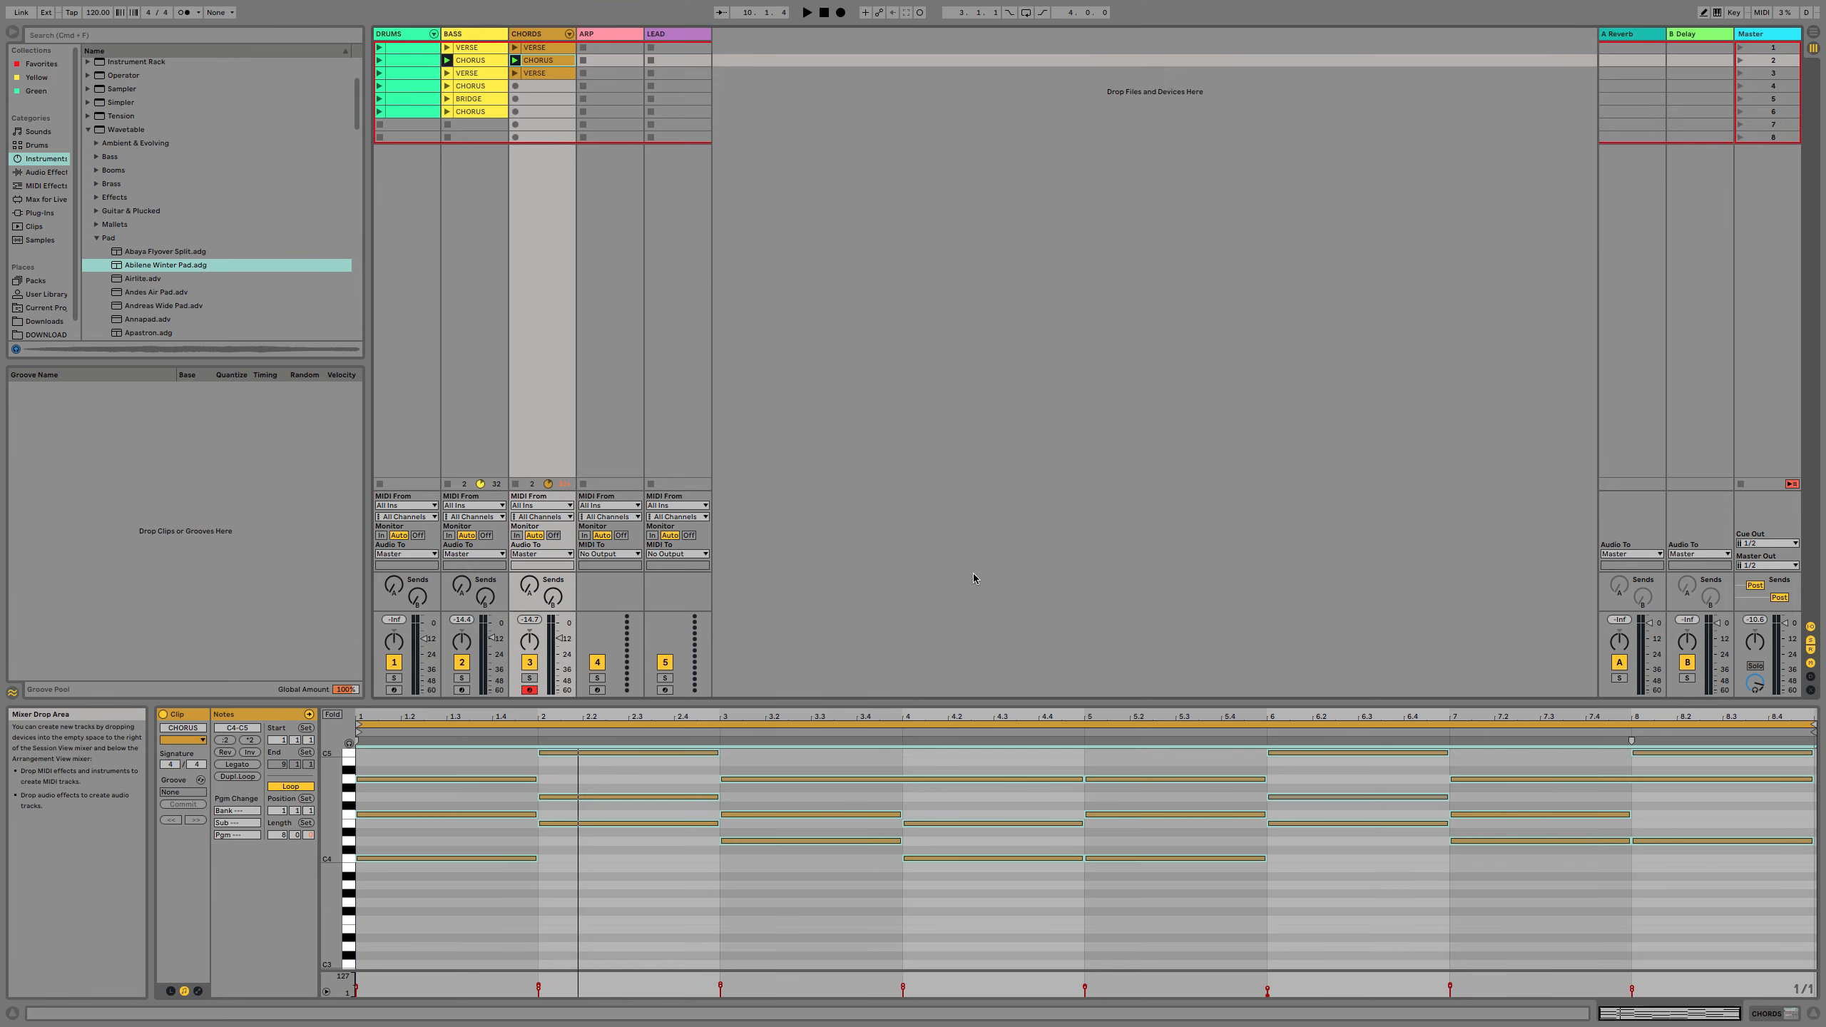
{"action": "left_click", "coordinate": [543, 61]}
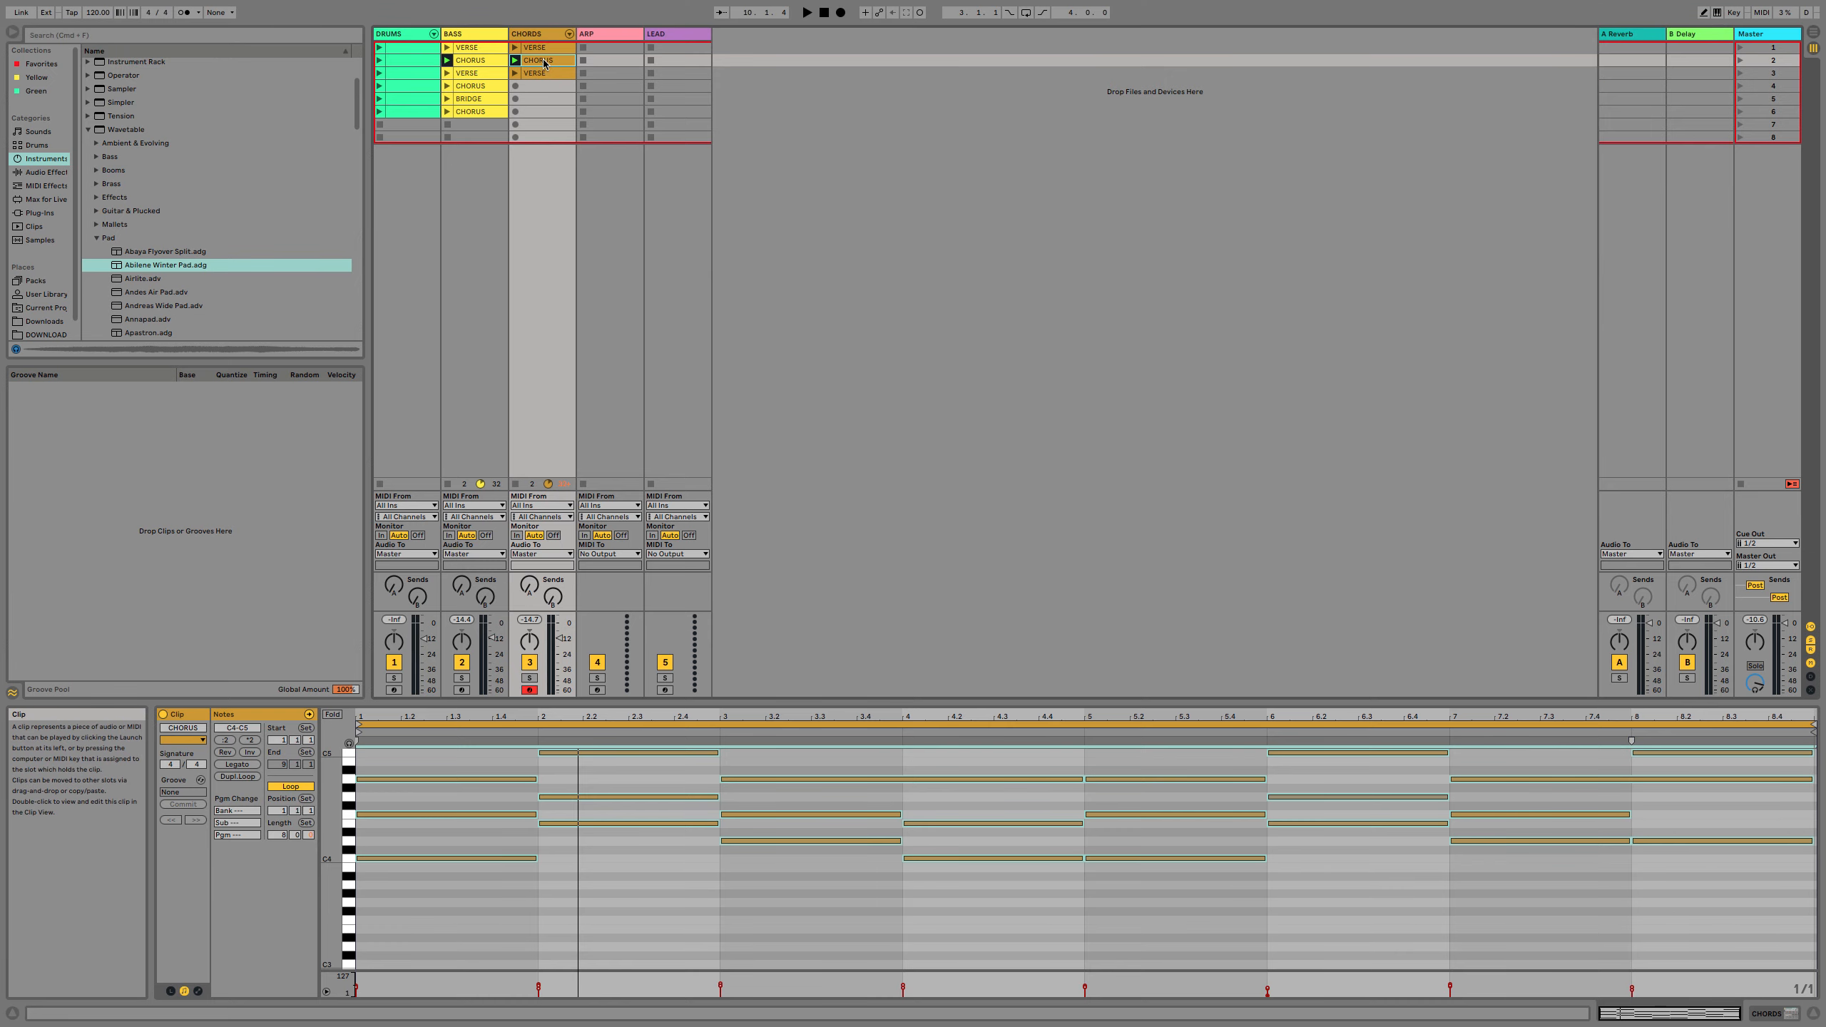
{"action": "left_click", "coordinate": [533, 86]}
{"action": "key", "text": "super+v"}
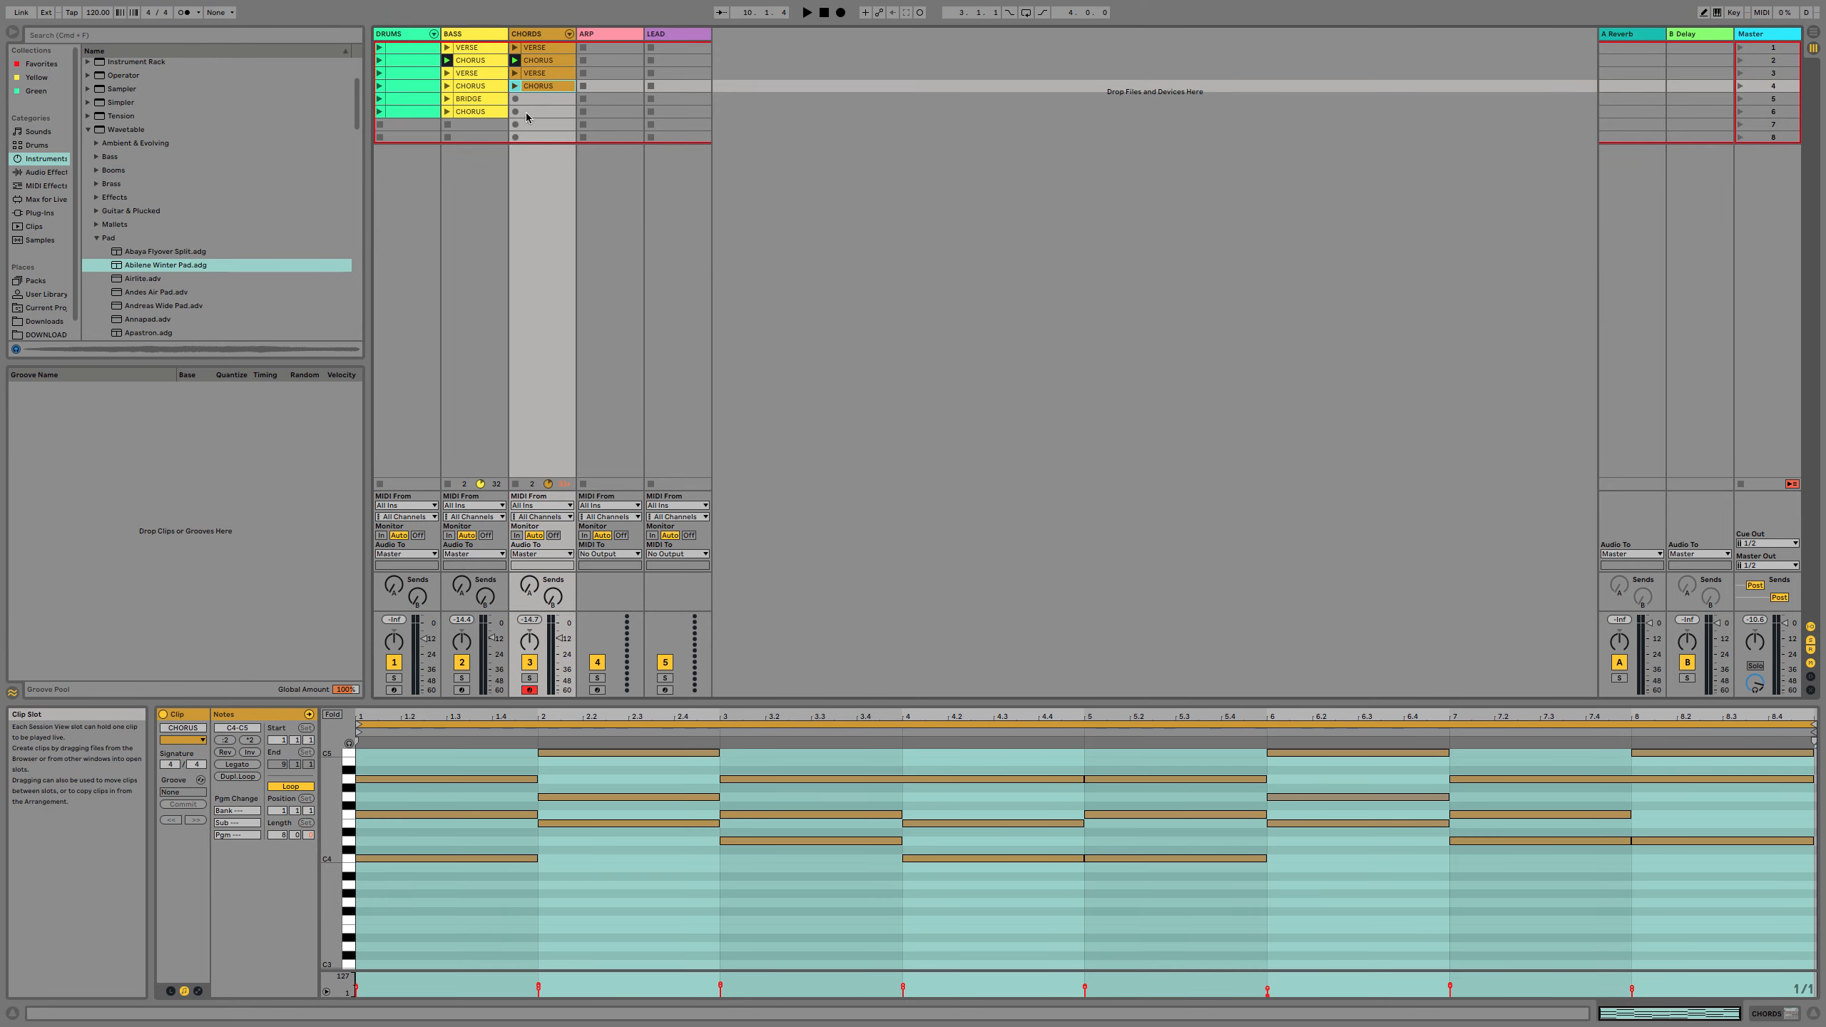
{"action": "left_click", "coordinate": [527, 113]}
{"action": "key", "text": "super+v"}
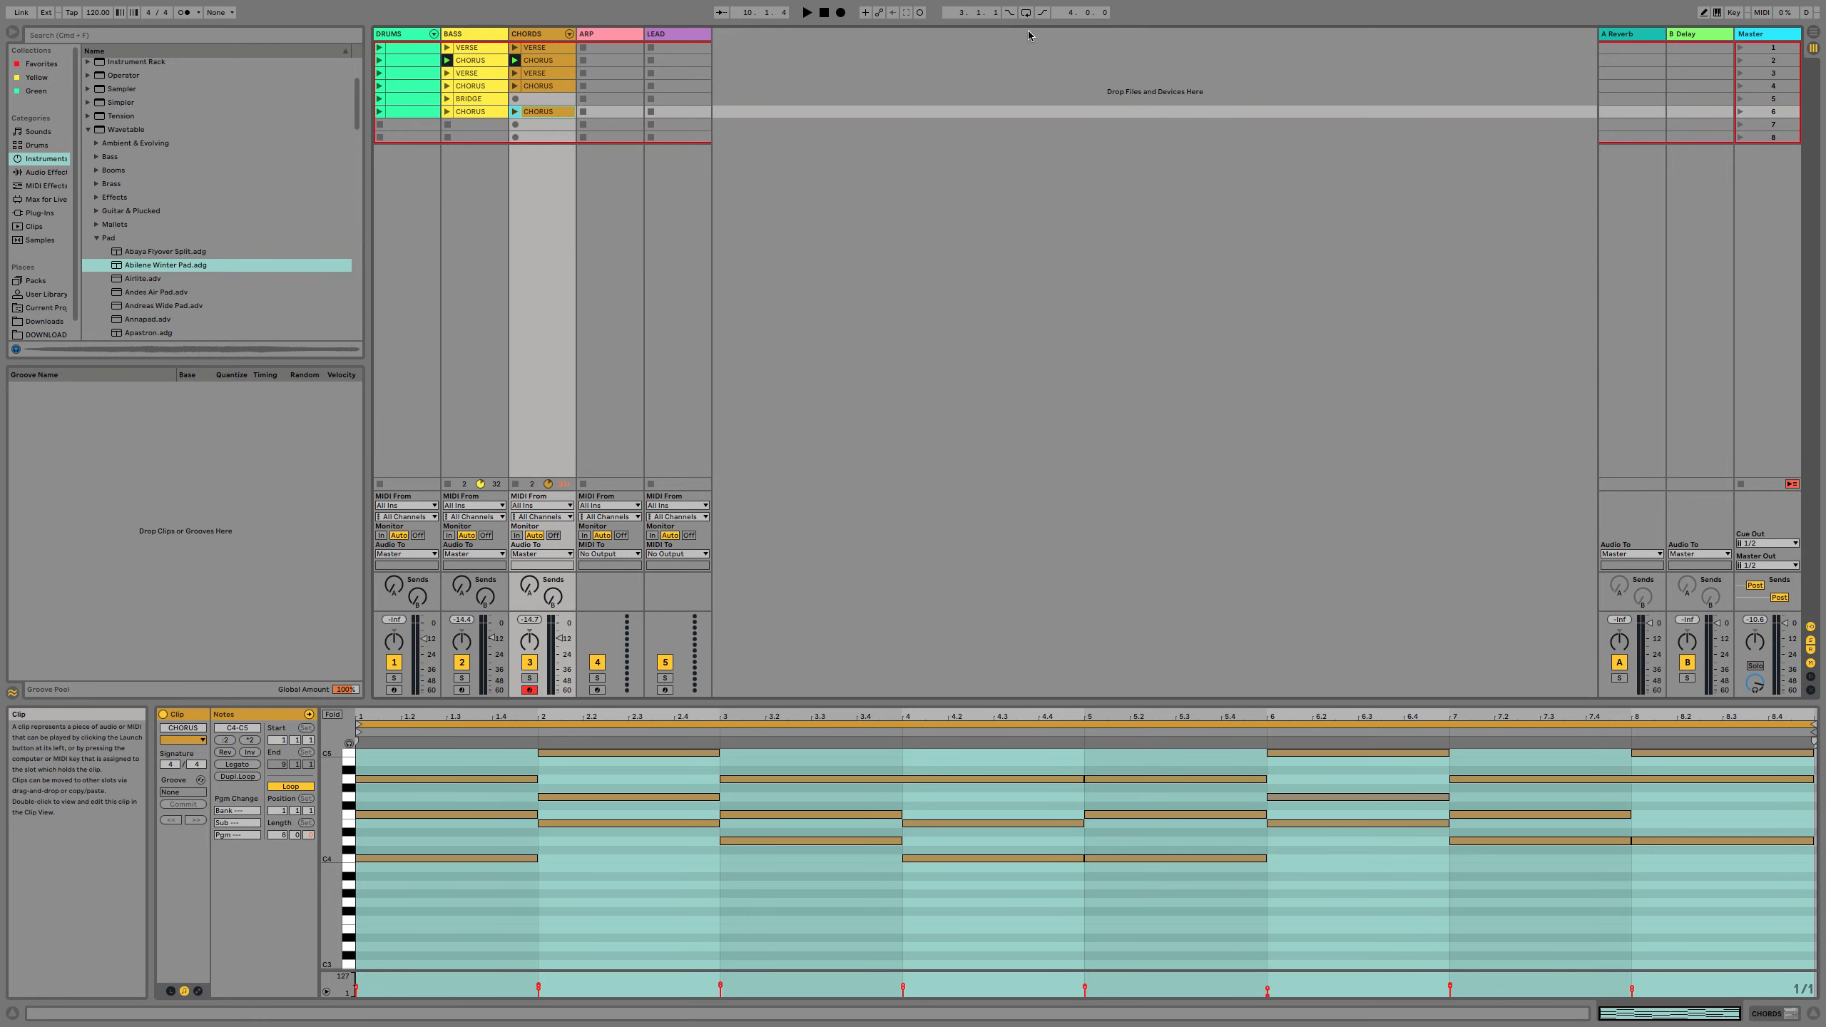
Launch scene 5 and record an eight-bar bridge chord progression into the CHORDS track's fifth slot.
{"action": "left_click", "coordinate": [1740, 100]}
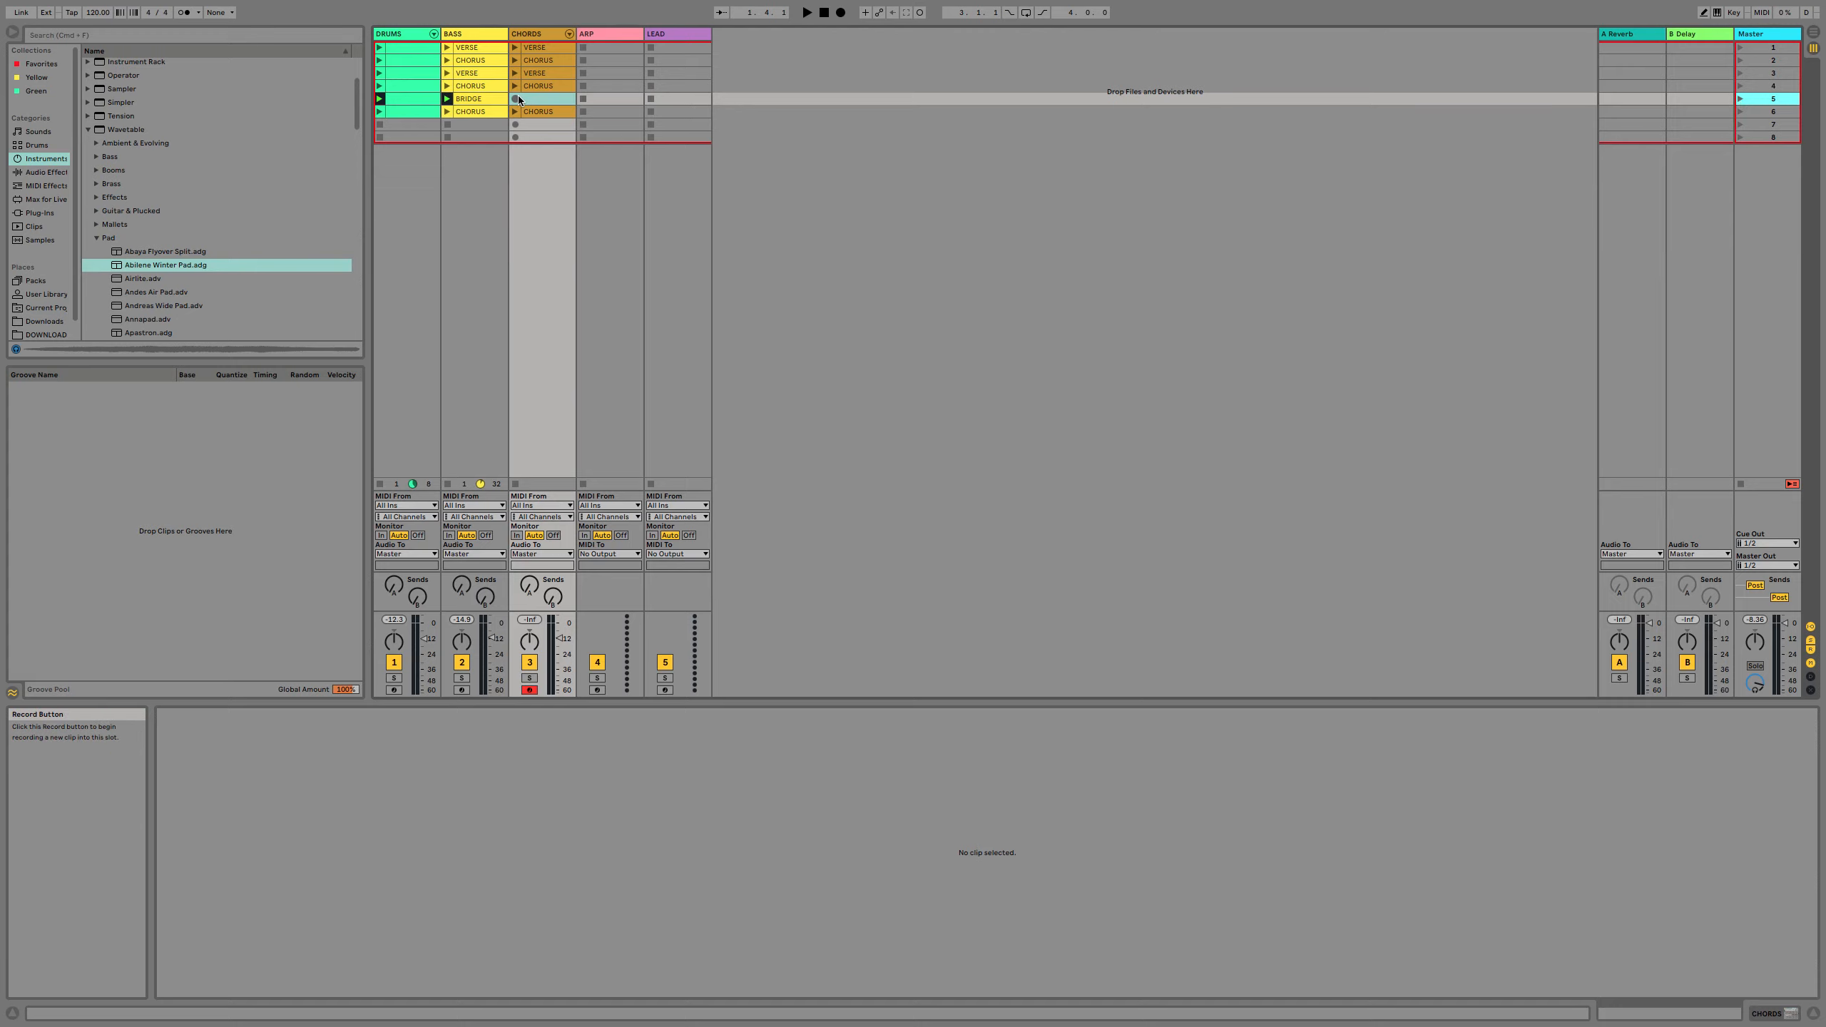
{"action": "key", "text": "space"}
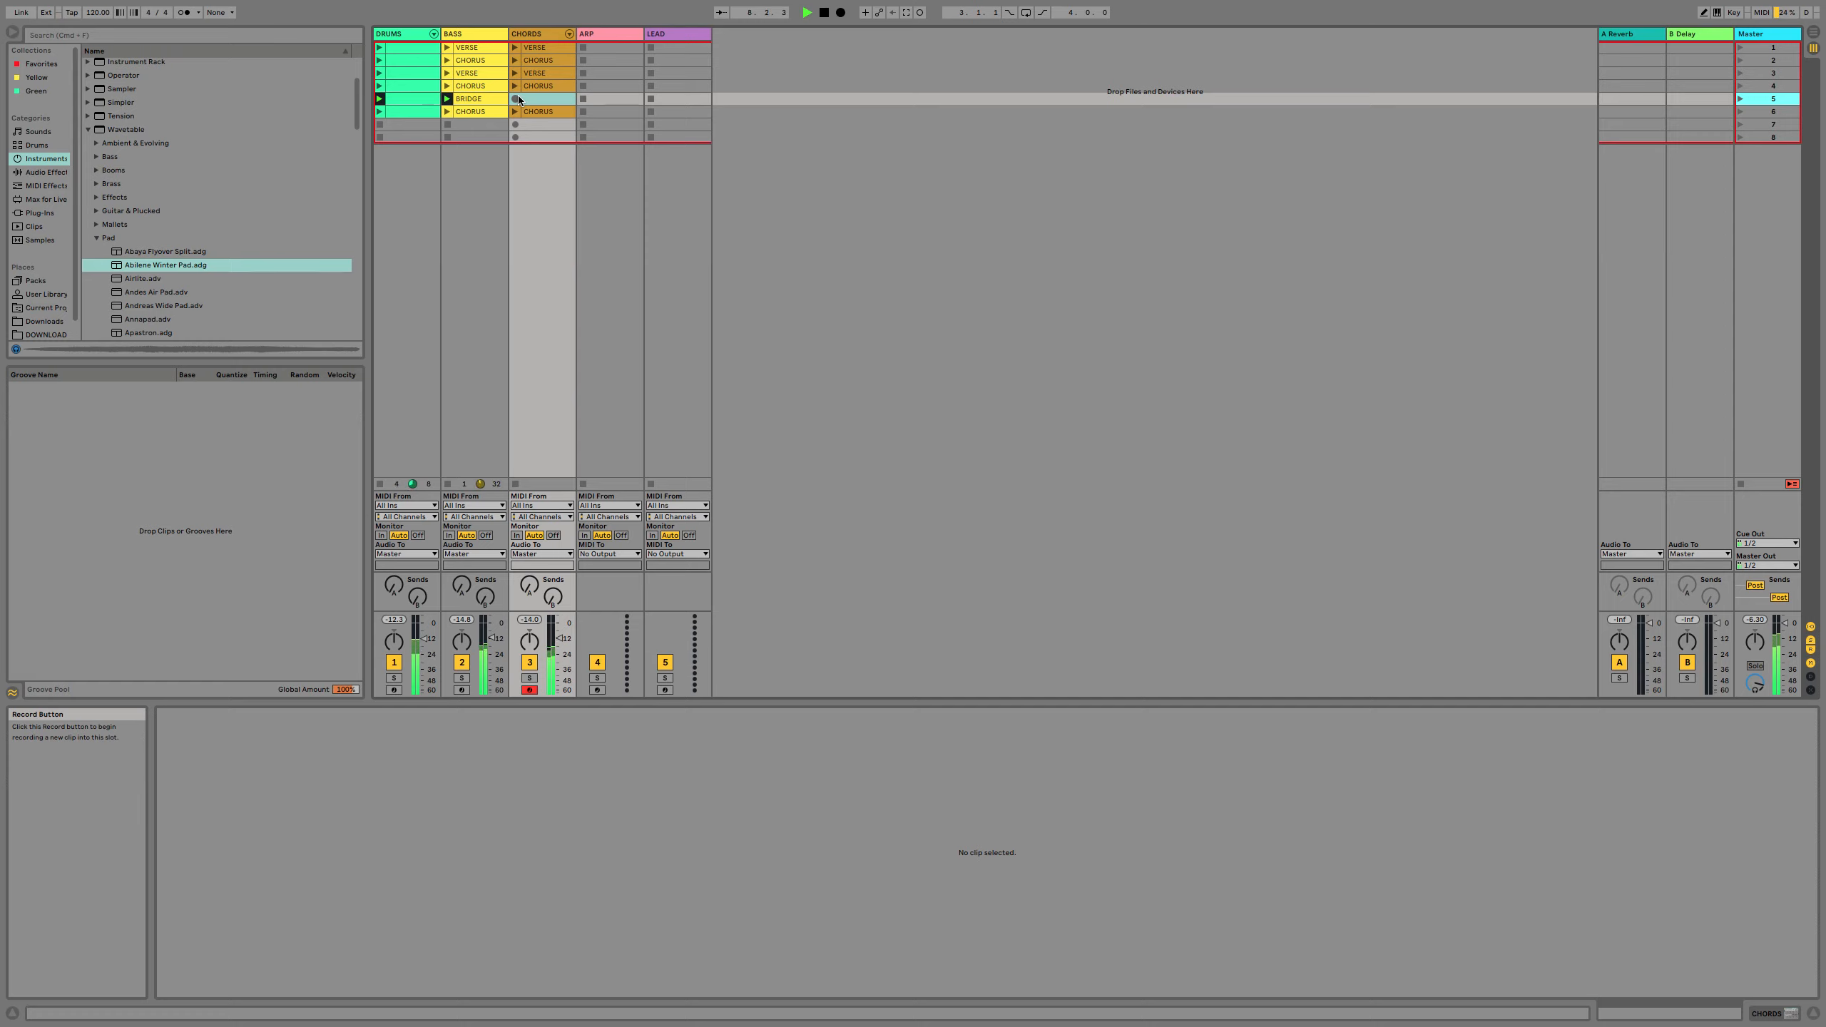
{"action": "left_click", "coordinate": [516, 98]}
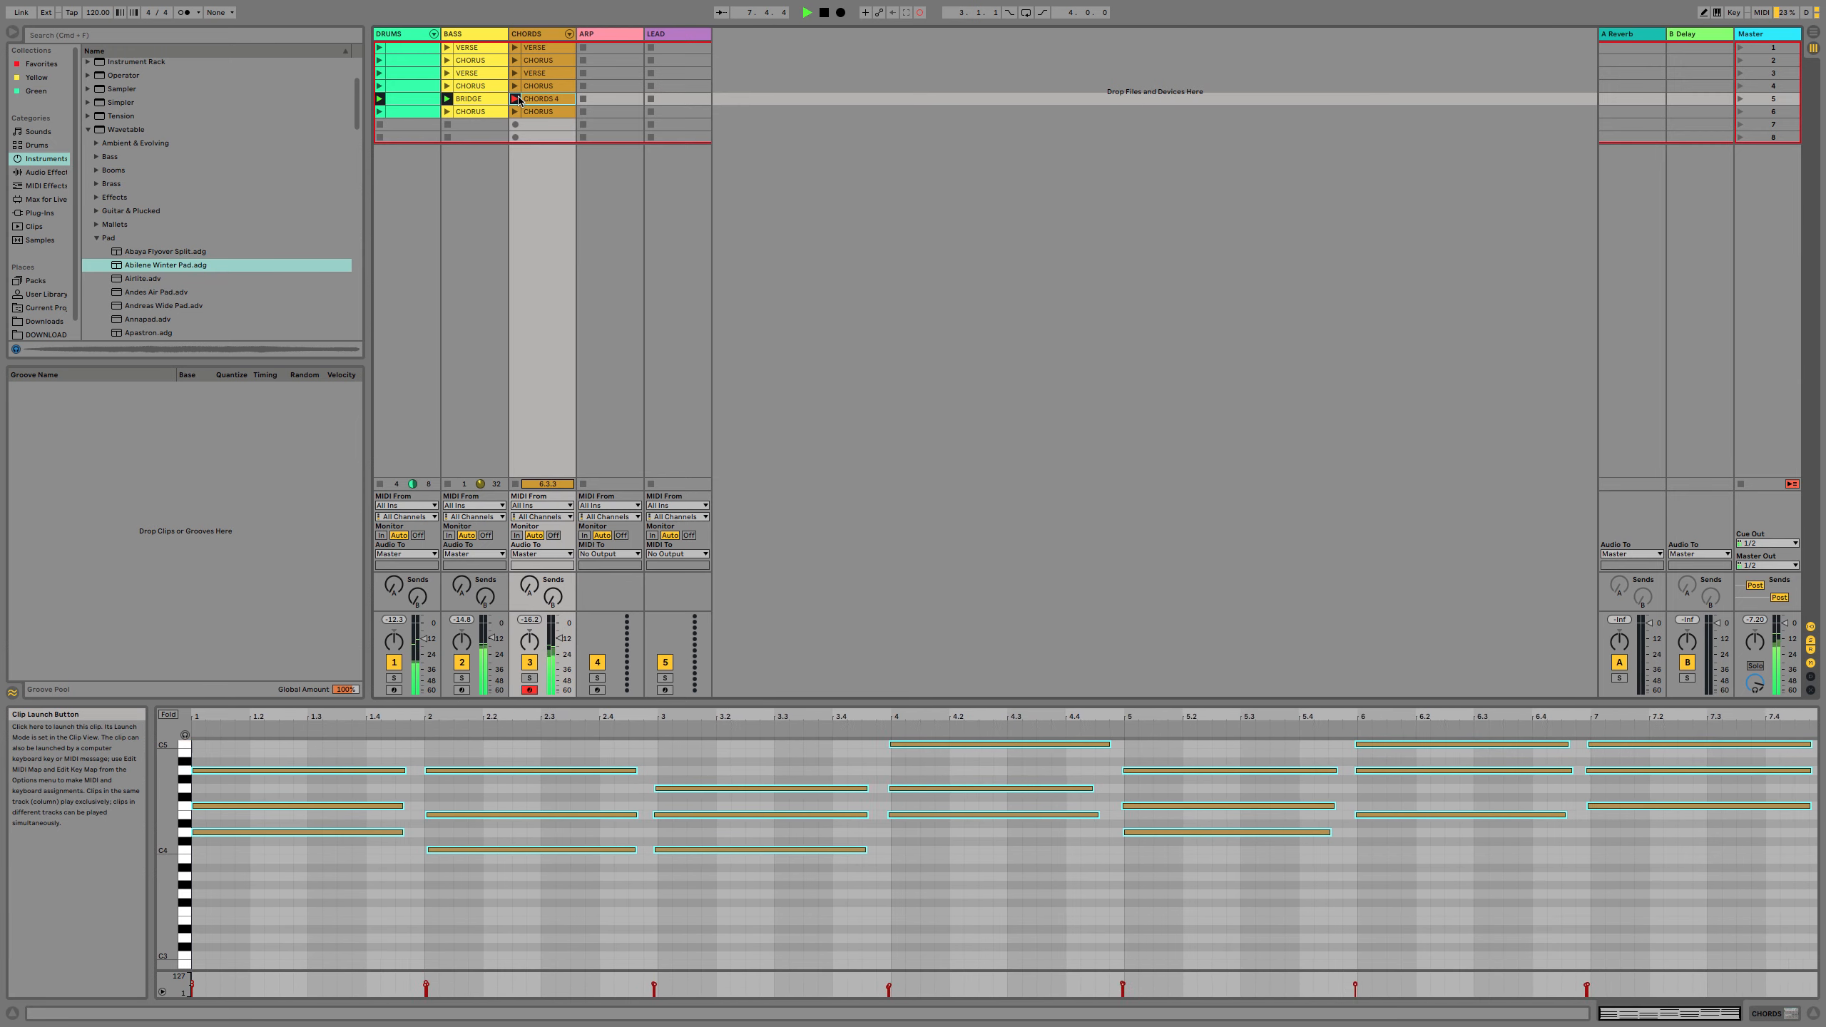
{"action": "key", "text": "space"}
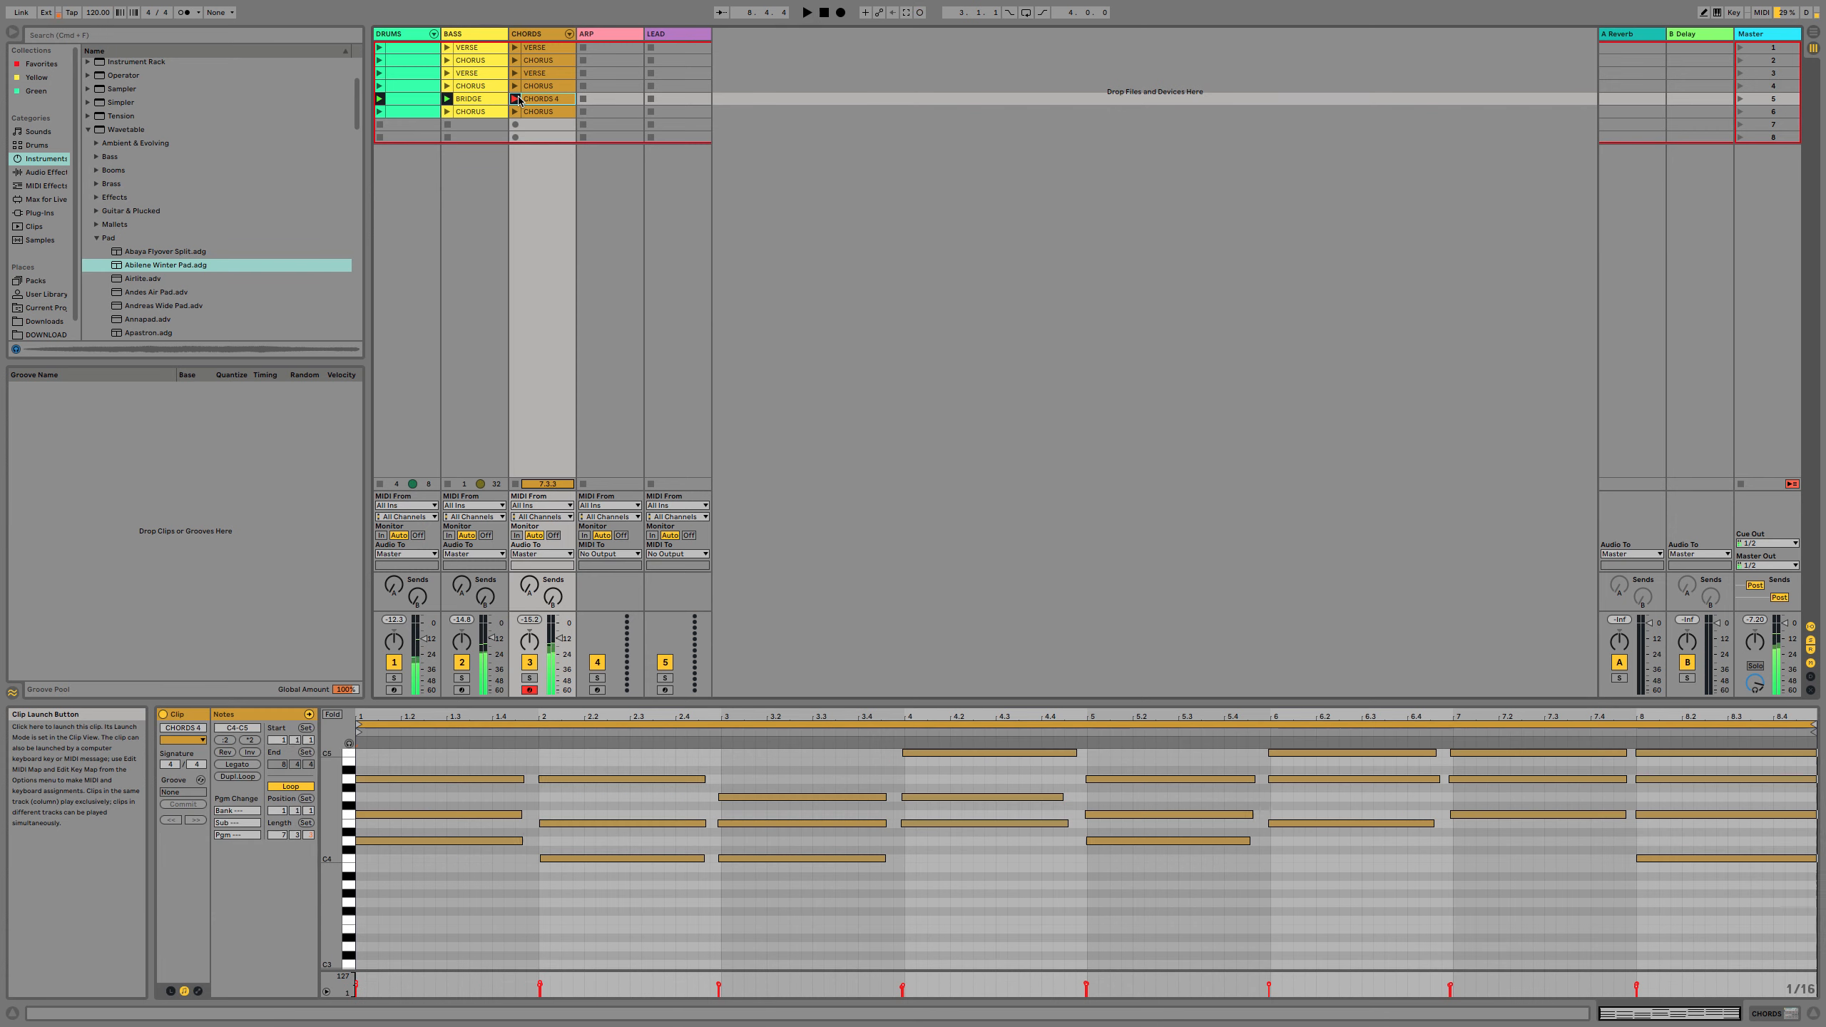
{"action": "left_click", "coordinate": [518, 98]}
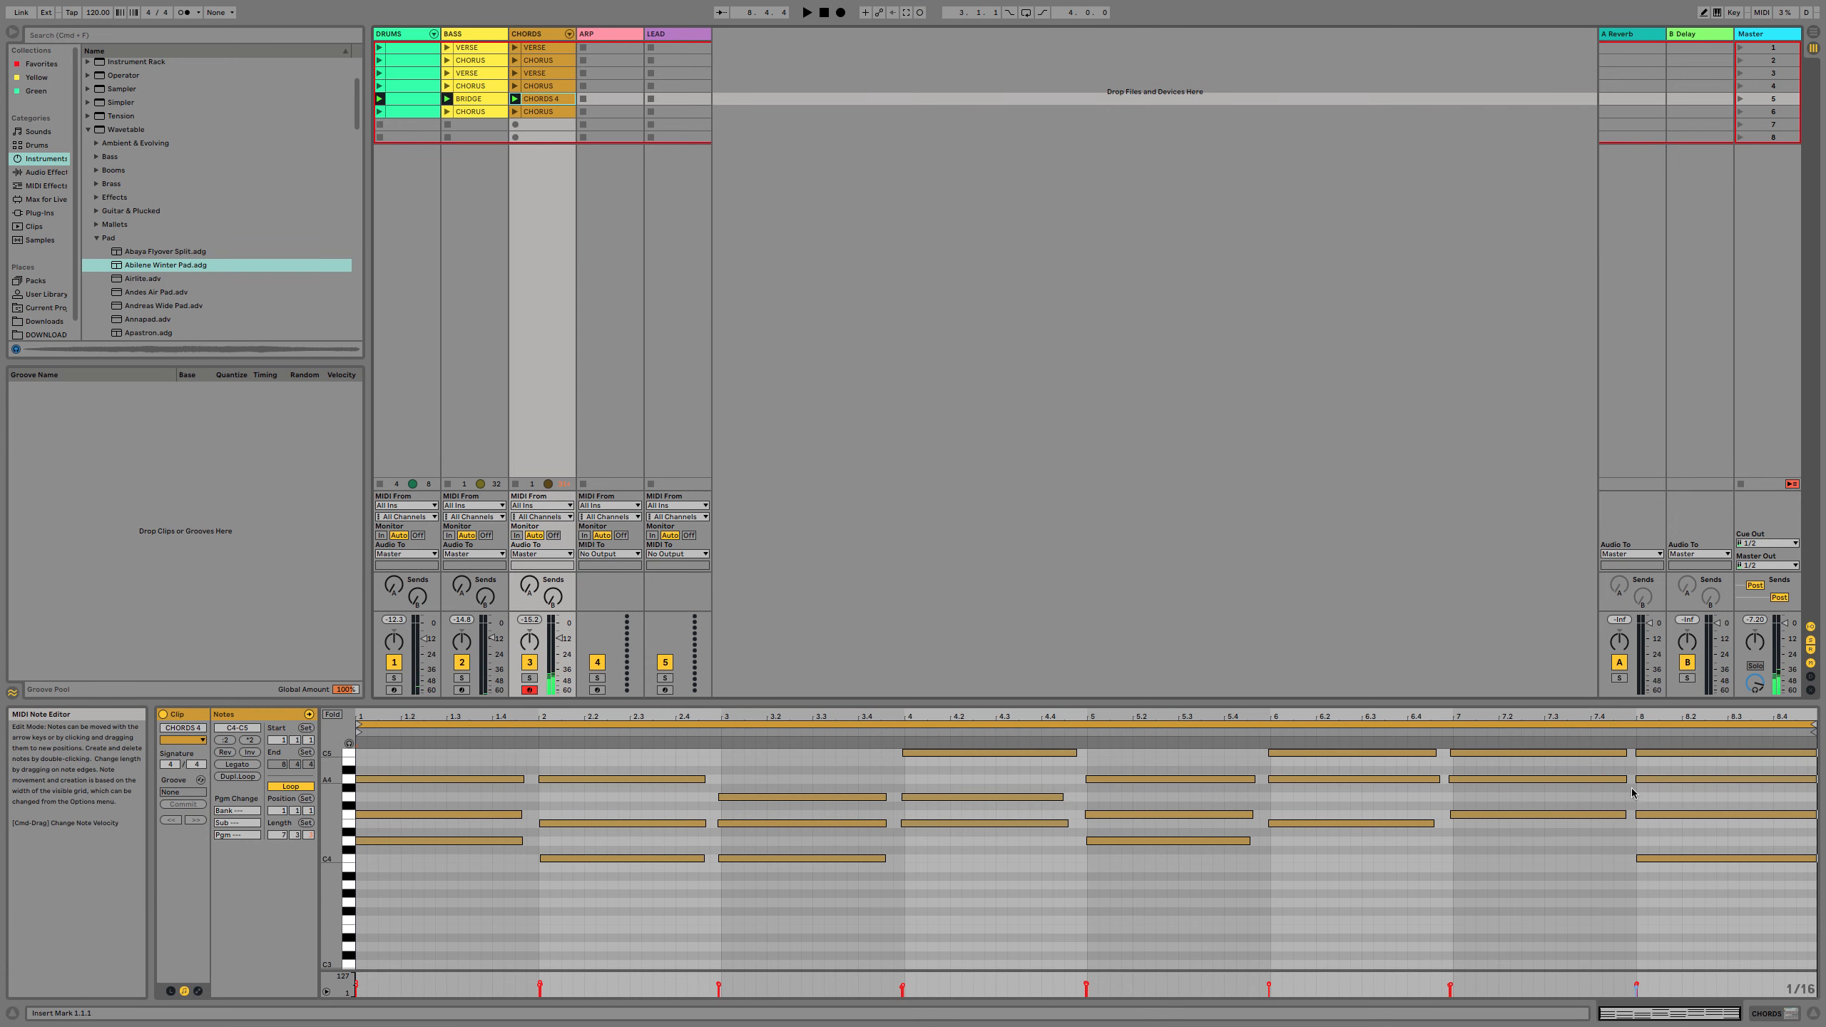
Quantize all notes of the bridge chord clip to a 1 Bar grid and play it back.
{"action": "right_click", "coordinate": [423, 887]}
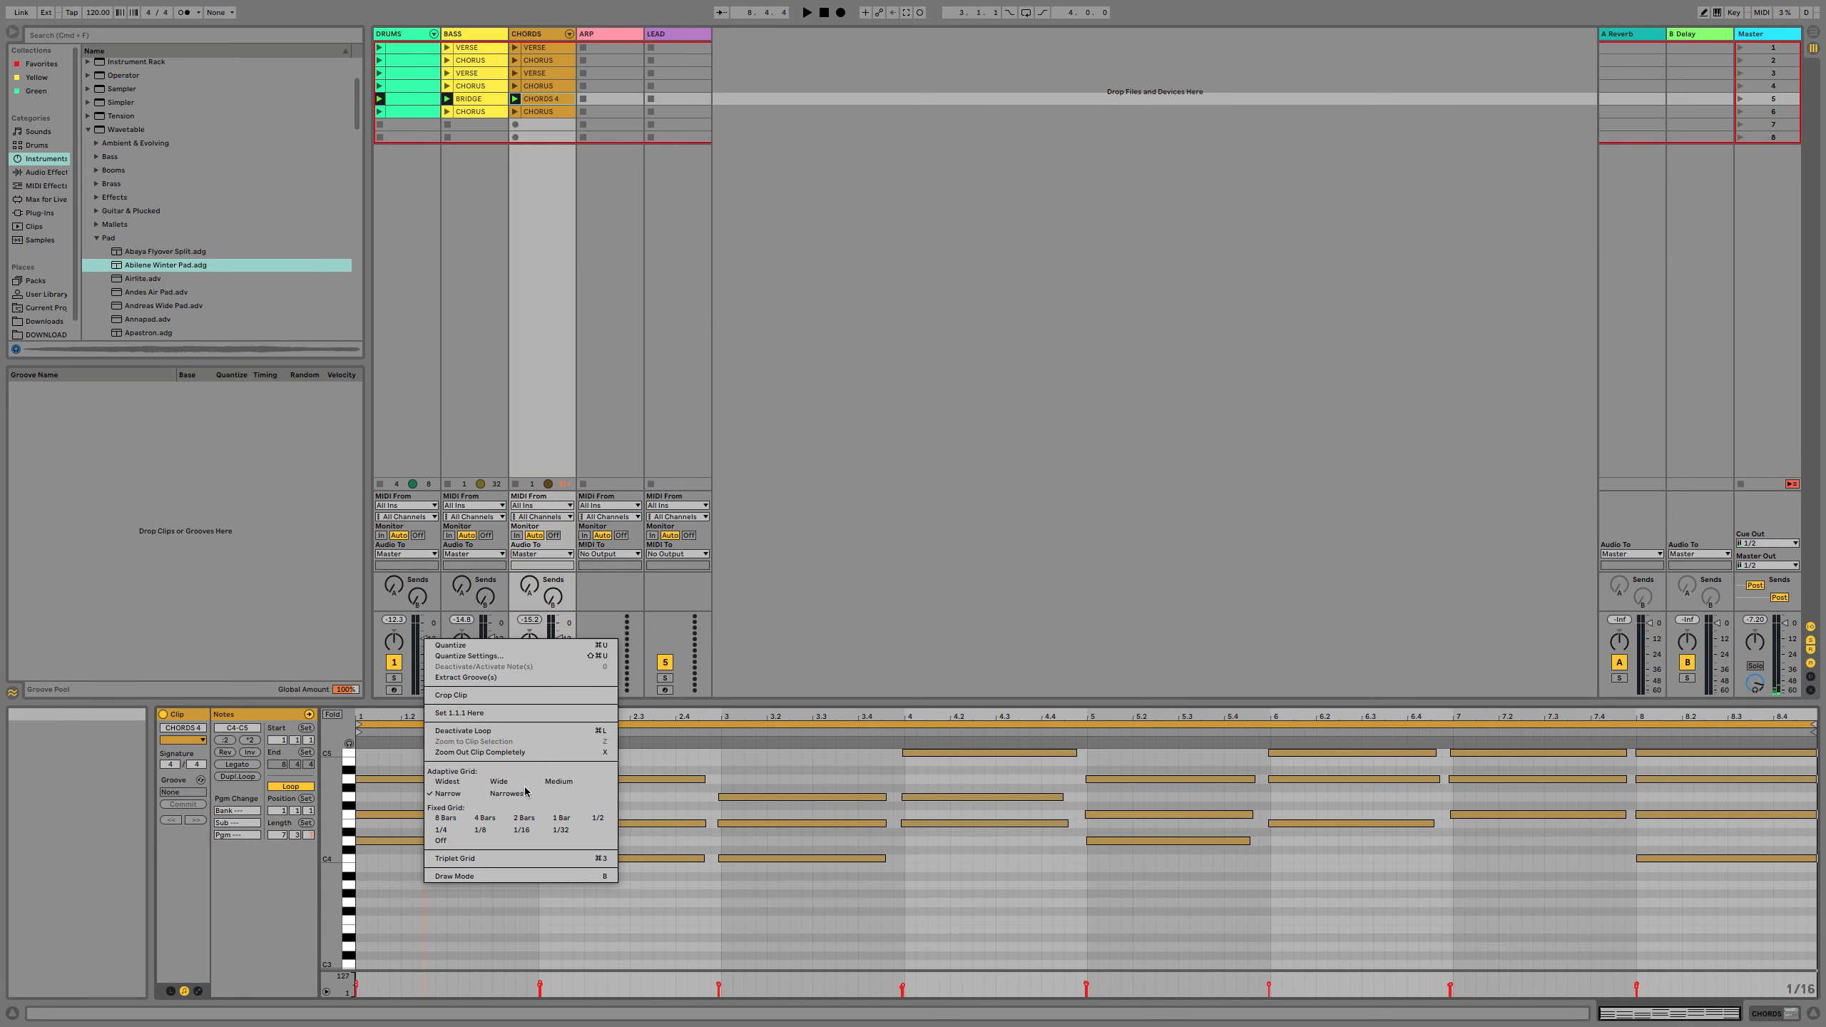
{"action": "left_click", "coordinate": [559, 819]}
{"action": "key", "text": "super+a"}
{"action": "key", "text": "super+u"}
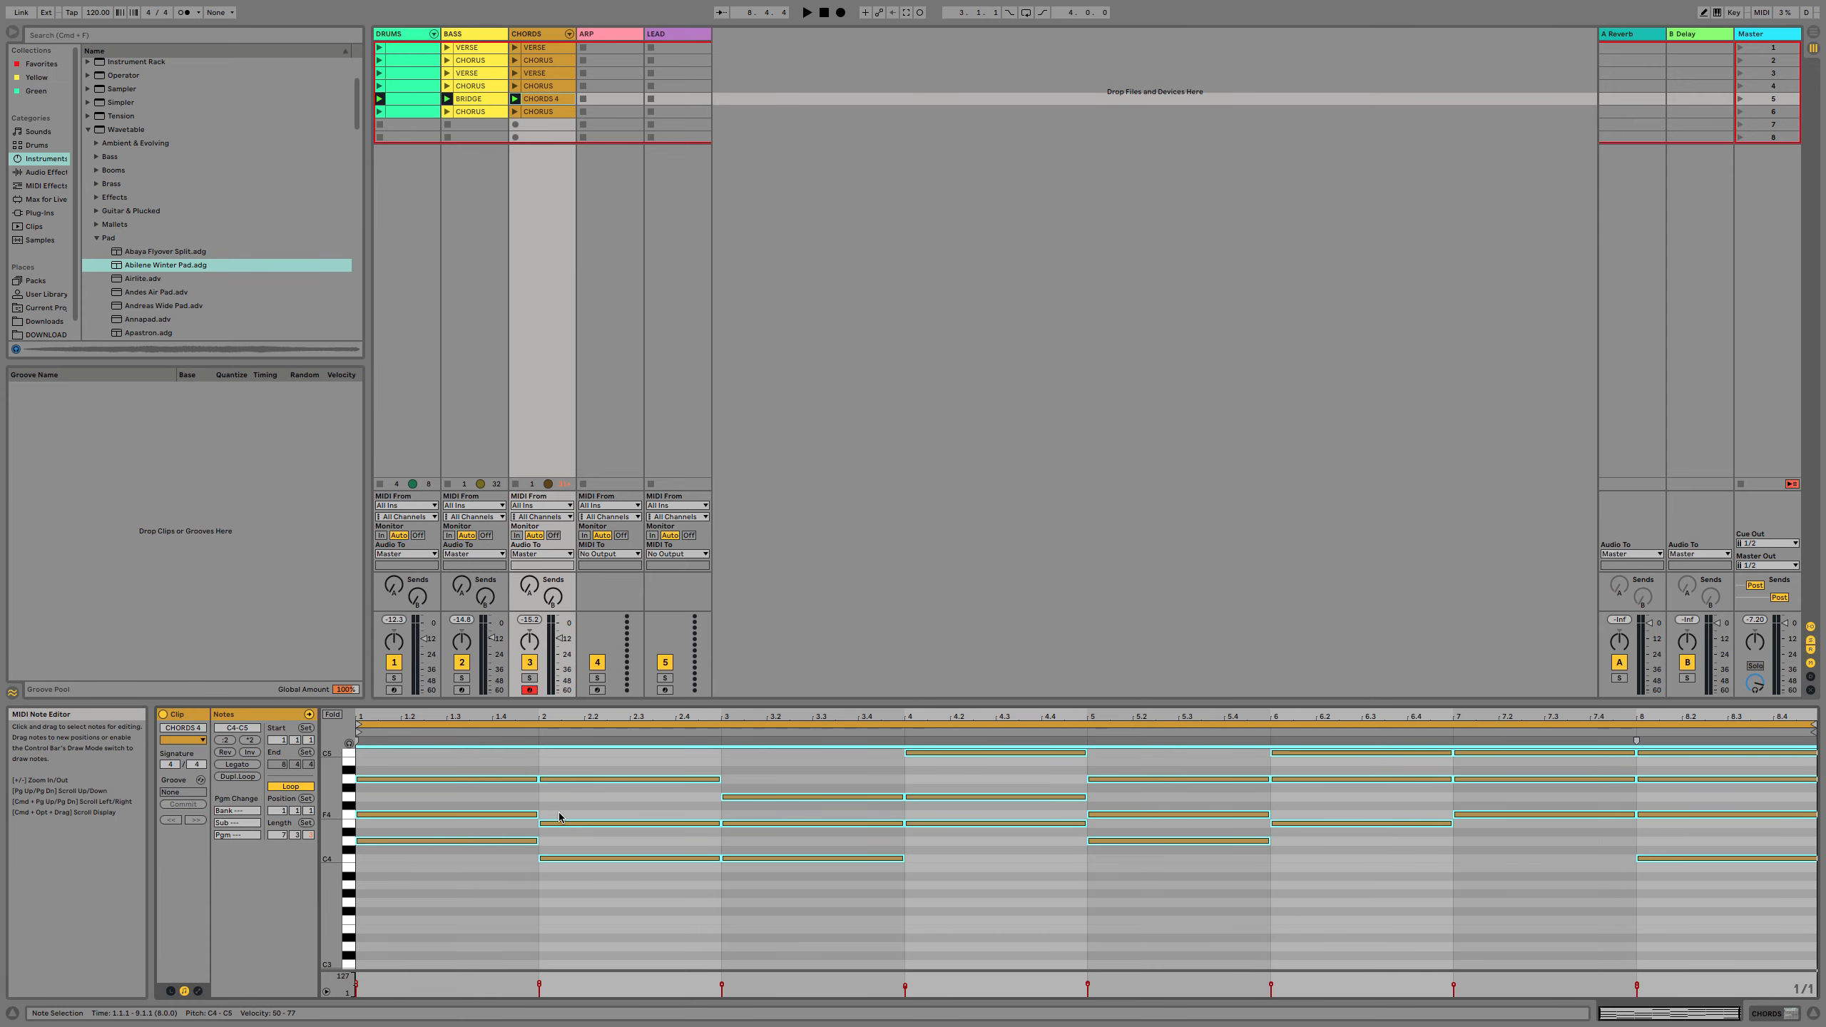
{"action": "left_click", "coordinate": [516, 100]}
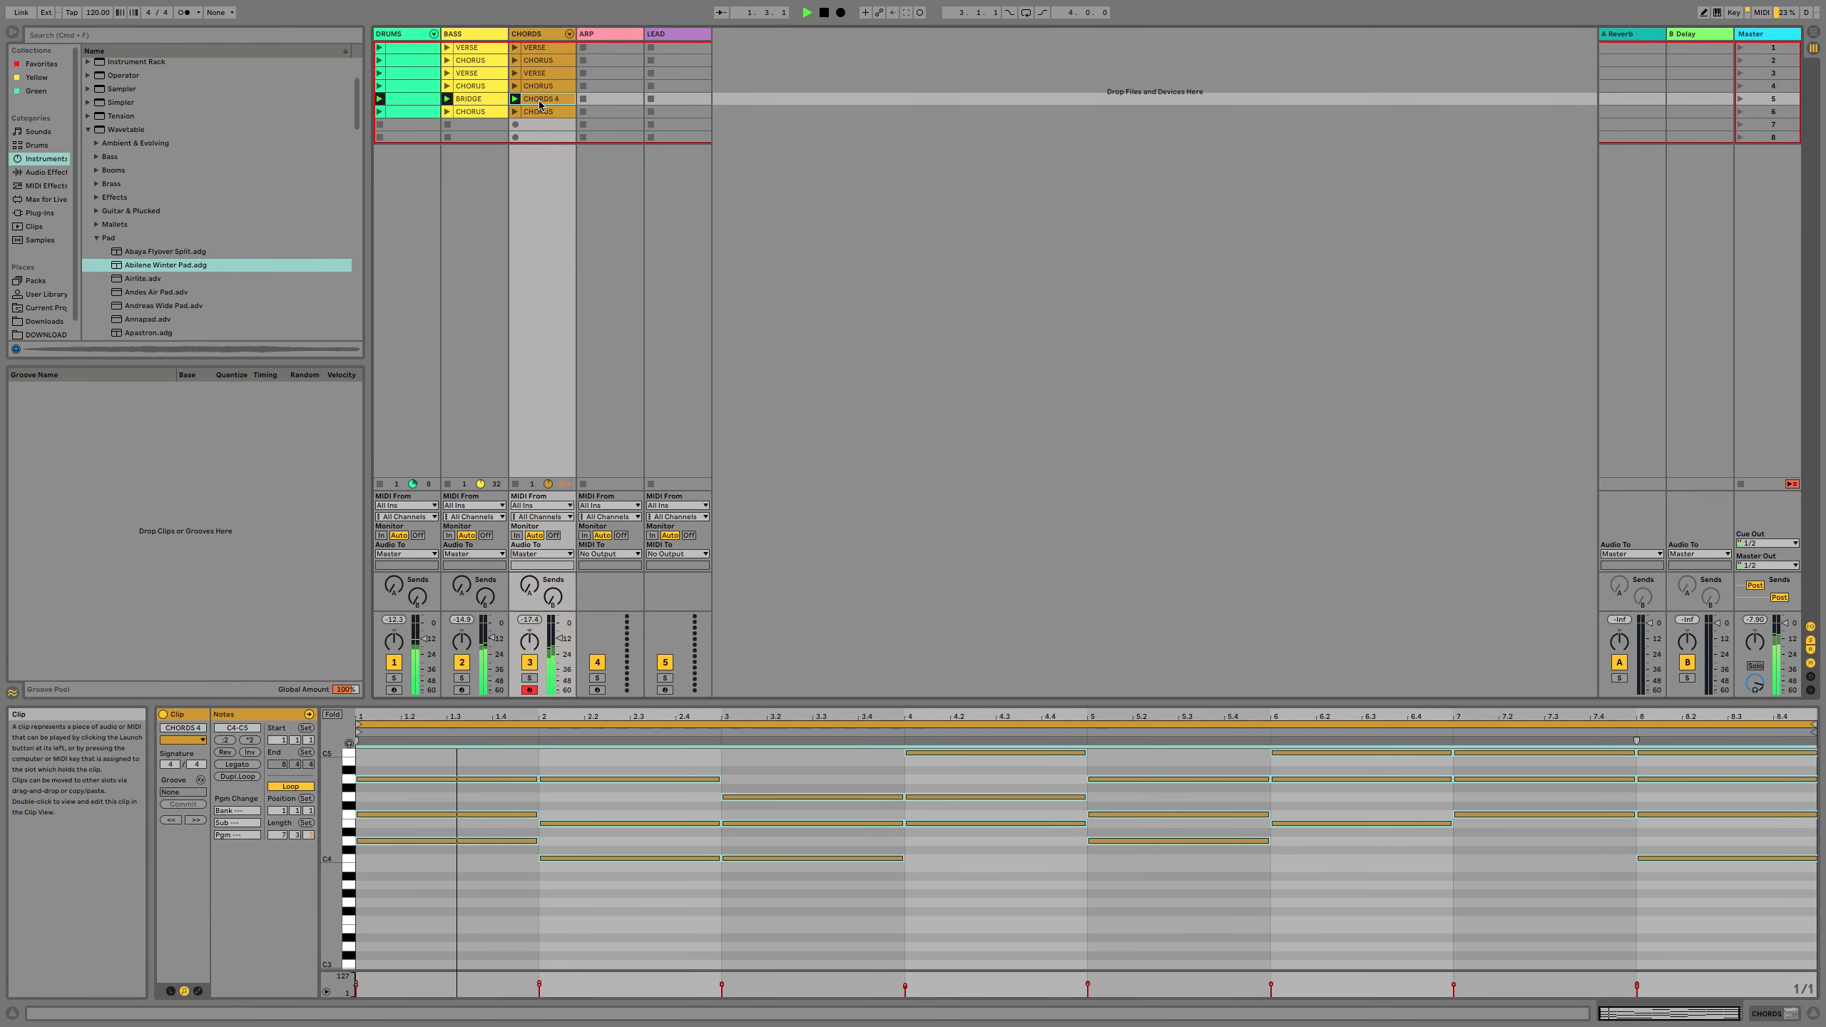
Rename the fifth chord clip BRIDGE and launch scene 6 to hear the closing chorus.
{"action": "key", "text": "super+r"}
{"action": "type", "text": "BR"}
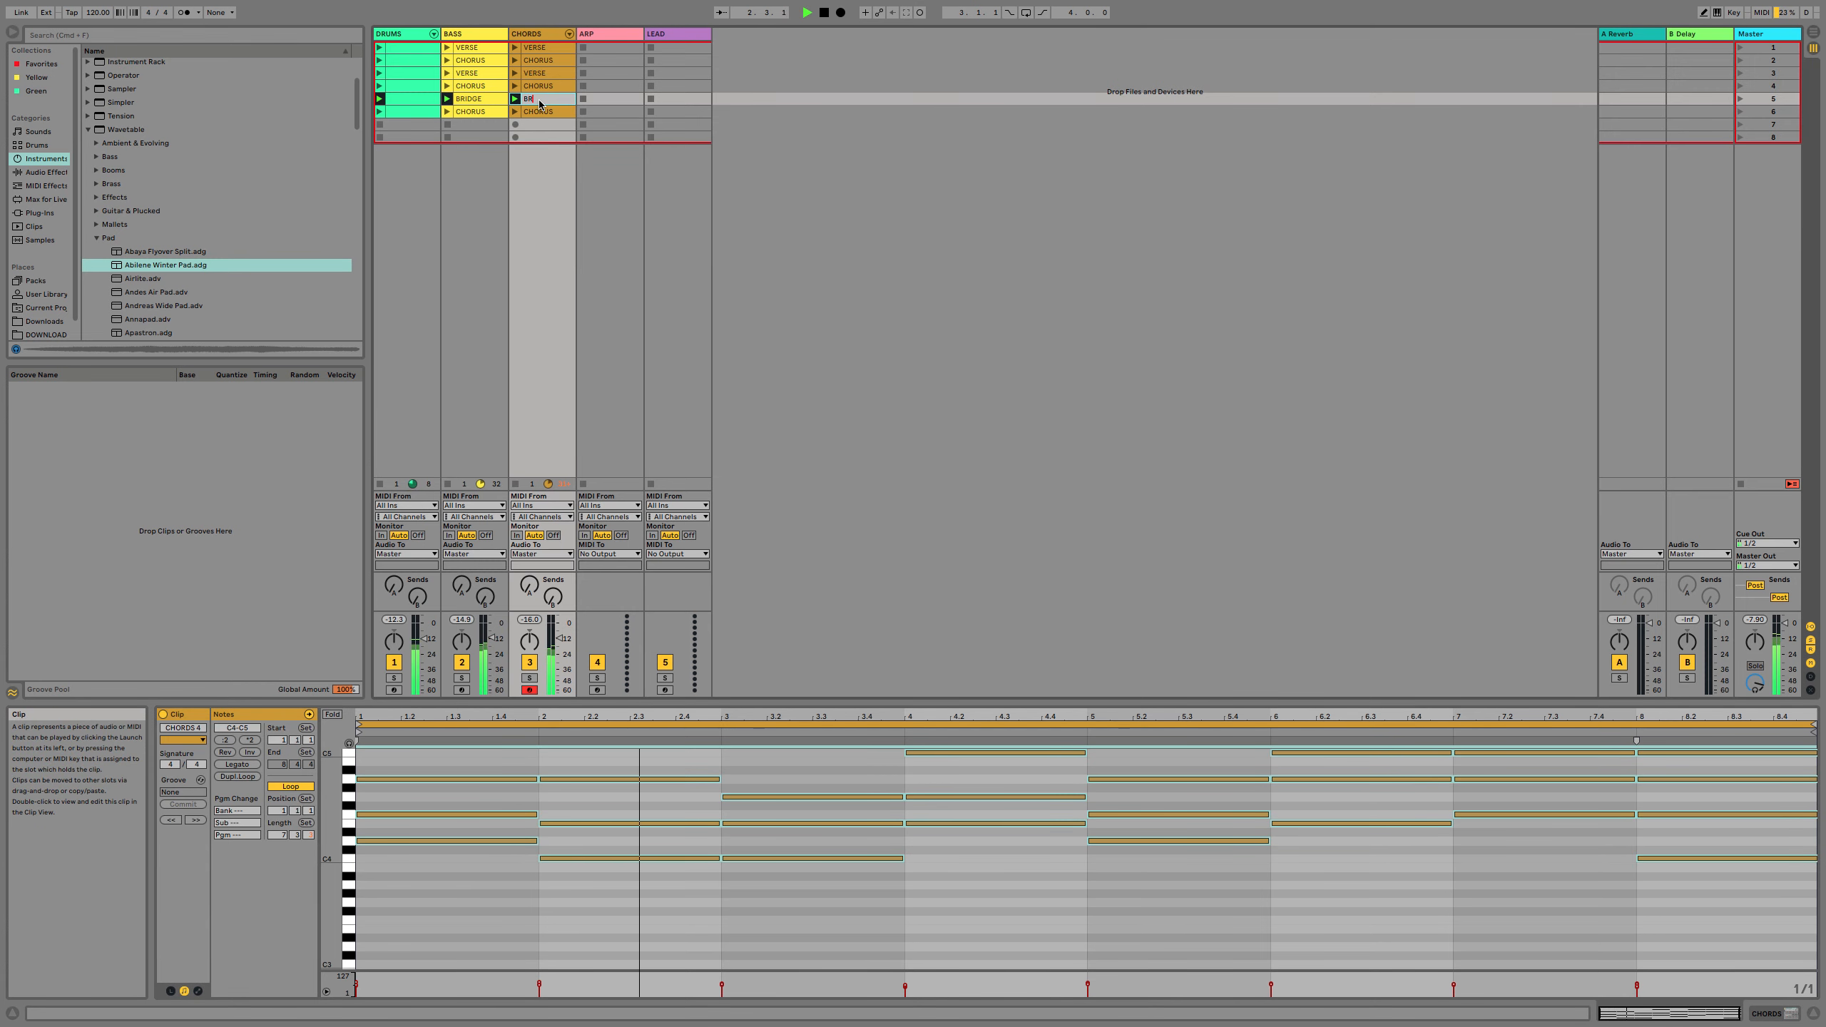
{"action": "type", "text": "IGDGE"}
{"action": "key", "text": "Return"}
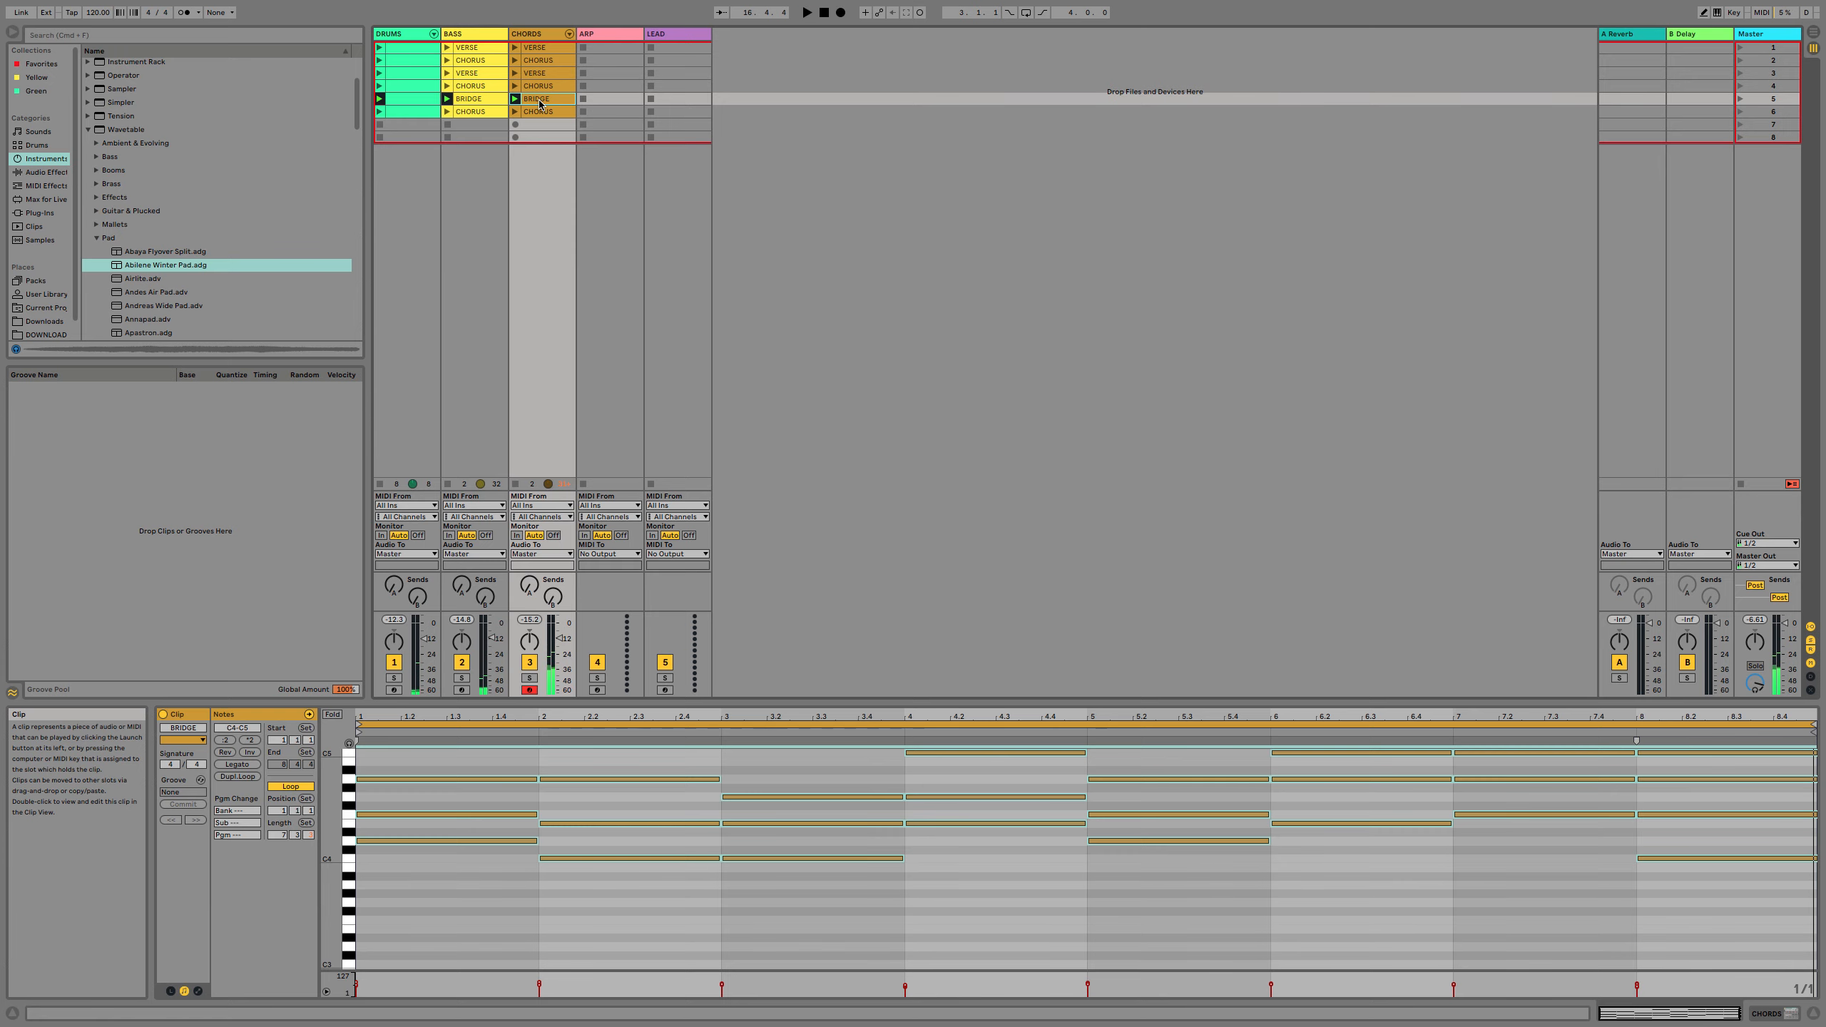
{"action": "left_click", "coordinate": [1740, 112]}
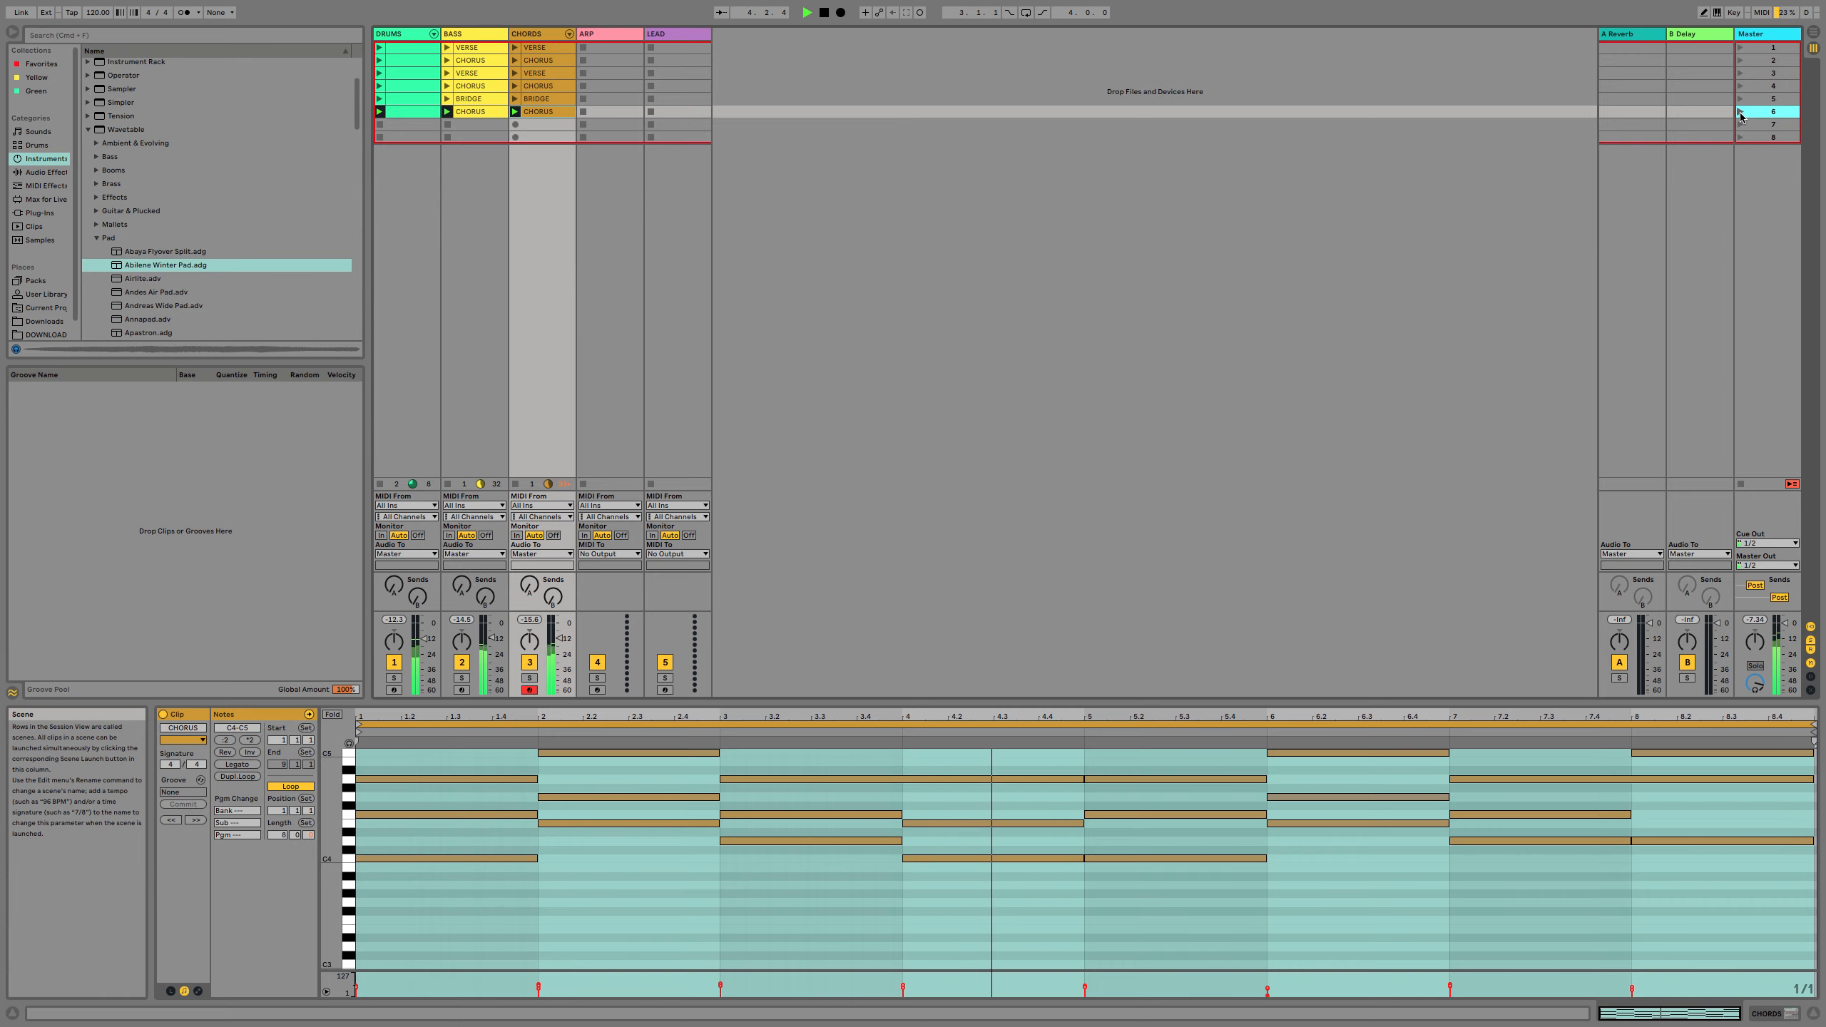
Select the ARP track's first slot and audition Wavetable Synth Lead presets, from Acid Fertig to Calibrated Solo, for an arp sound.
{"action": "left_click", "coordinate": [609, 49]}
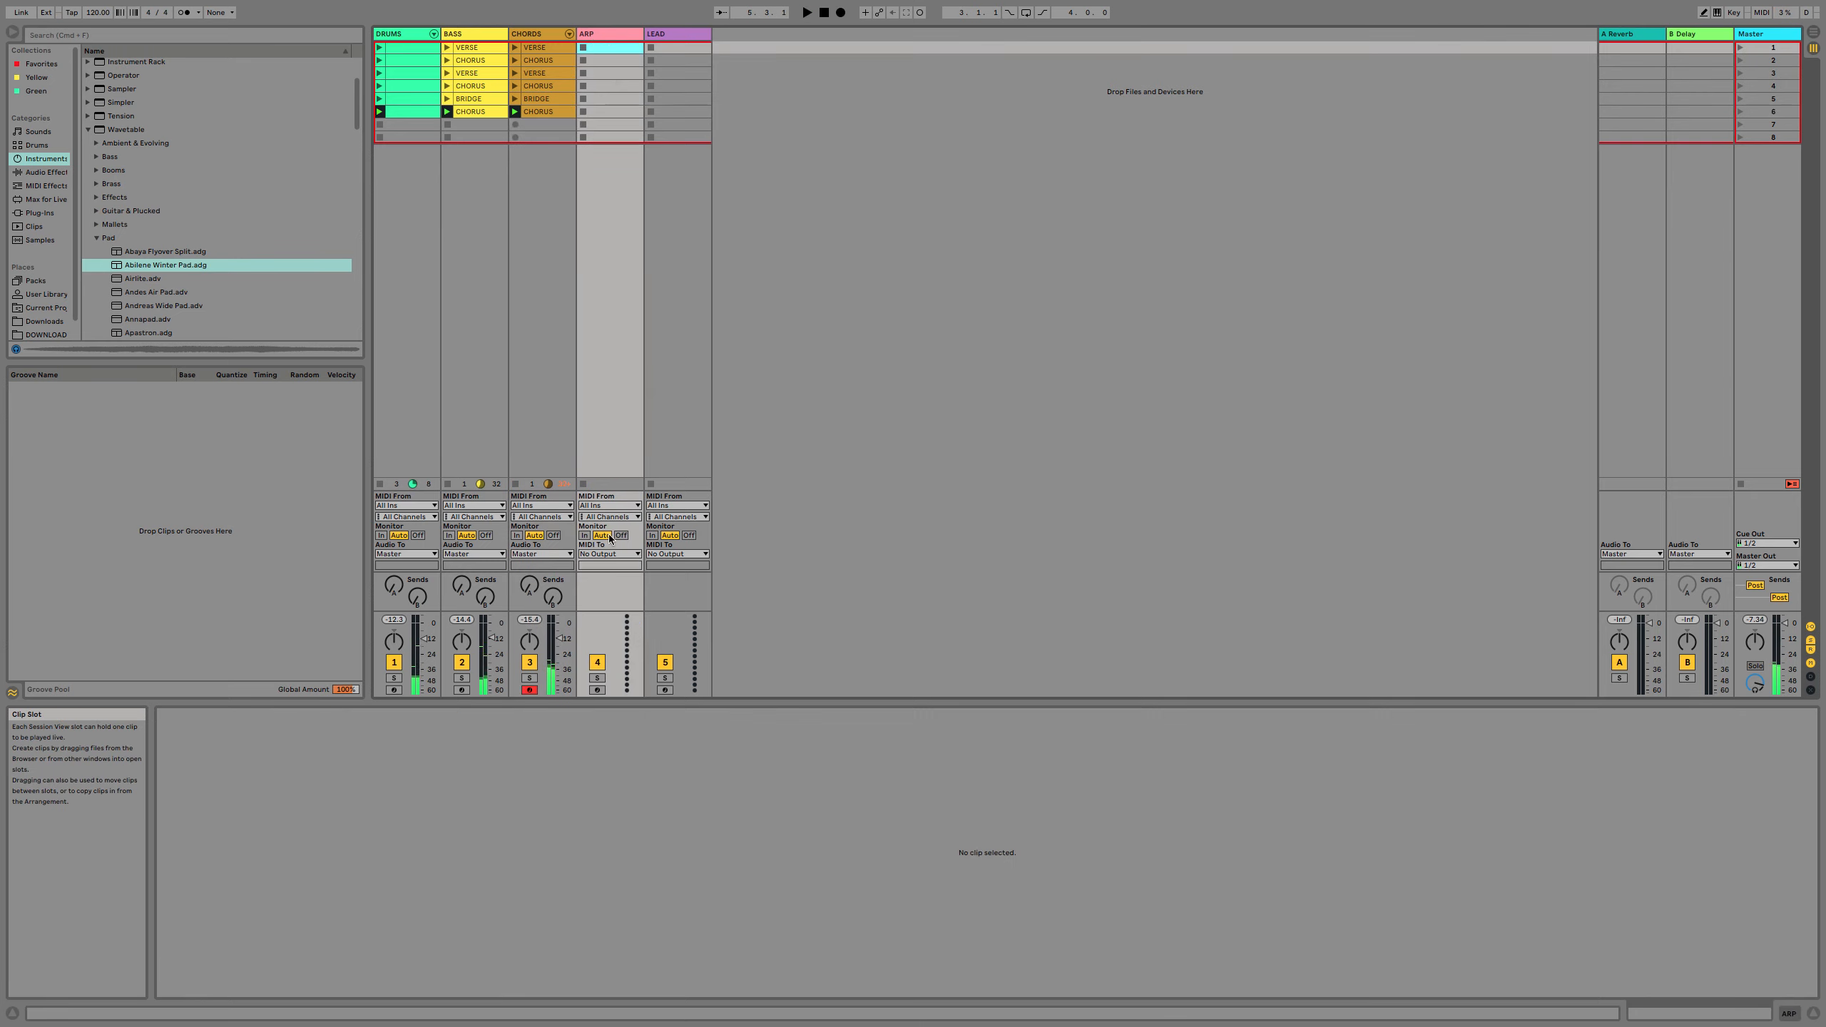
{"action": "left_click", "coordinate": [97, 239]}
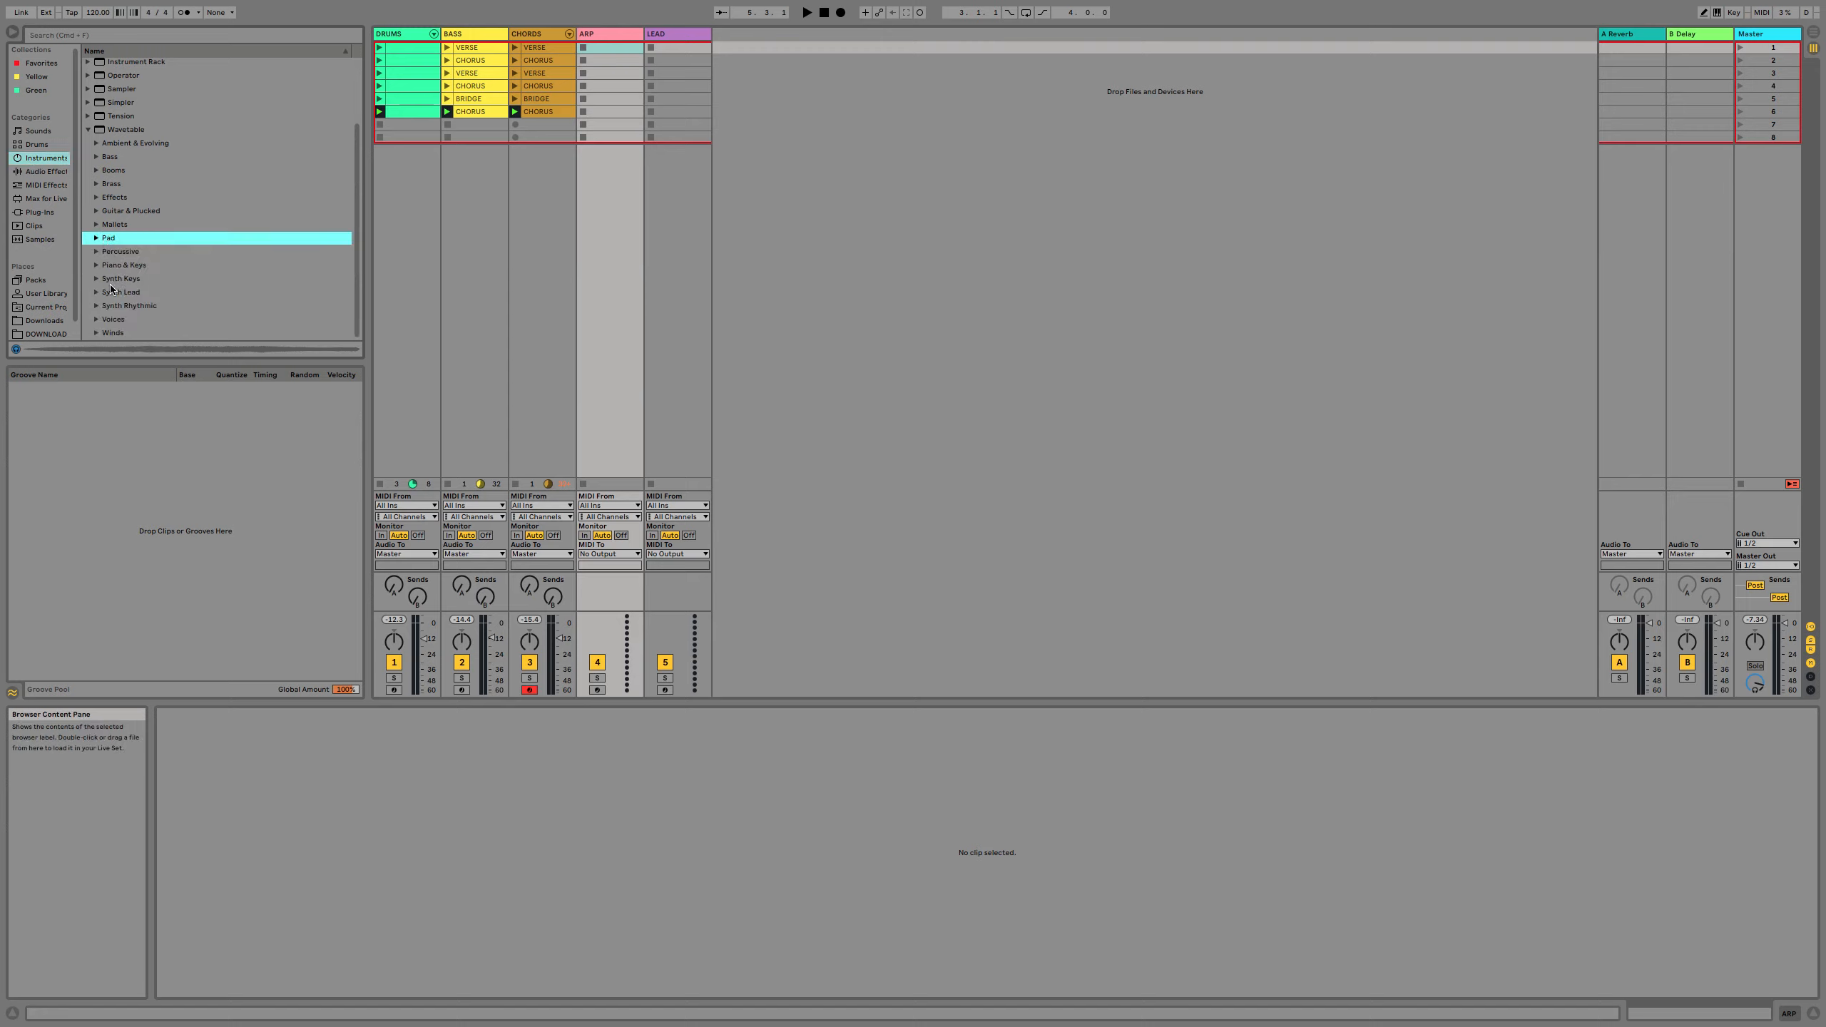
{"action": "left_click", "coordinate": [95, 292]}
{"action": "left_click", "coordinate": [146, 218]}
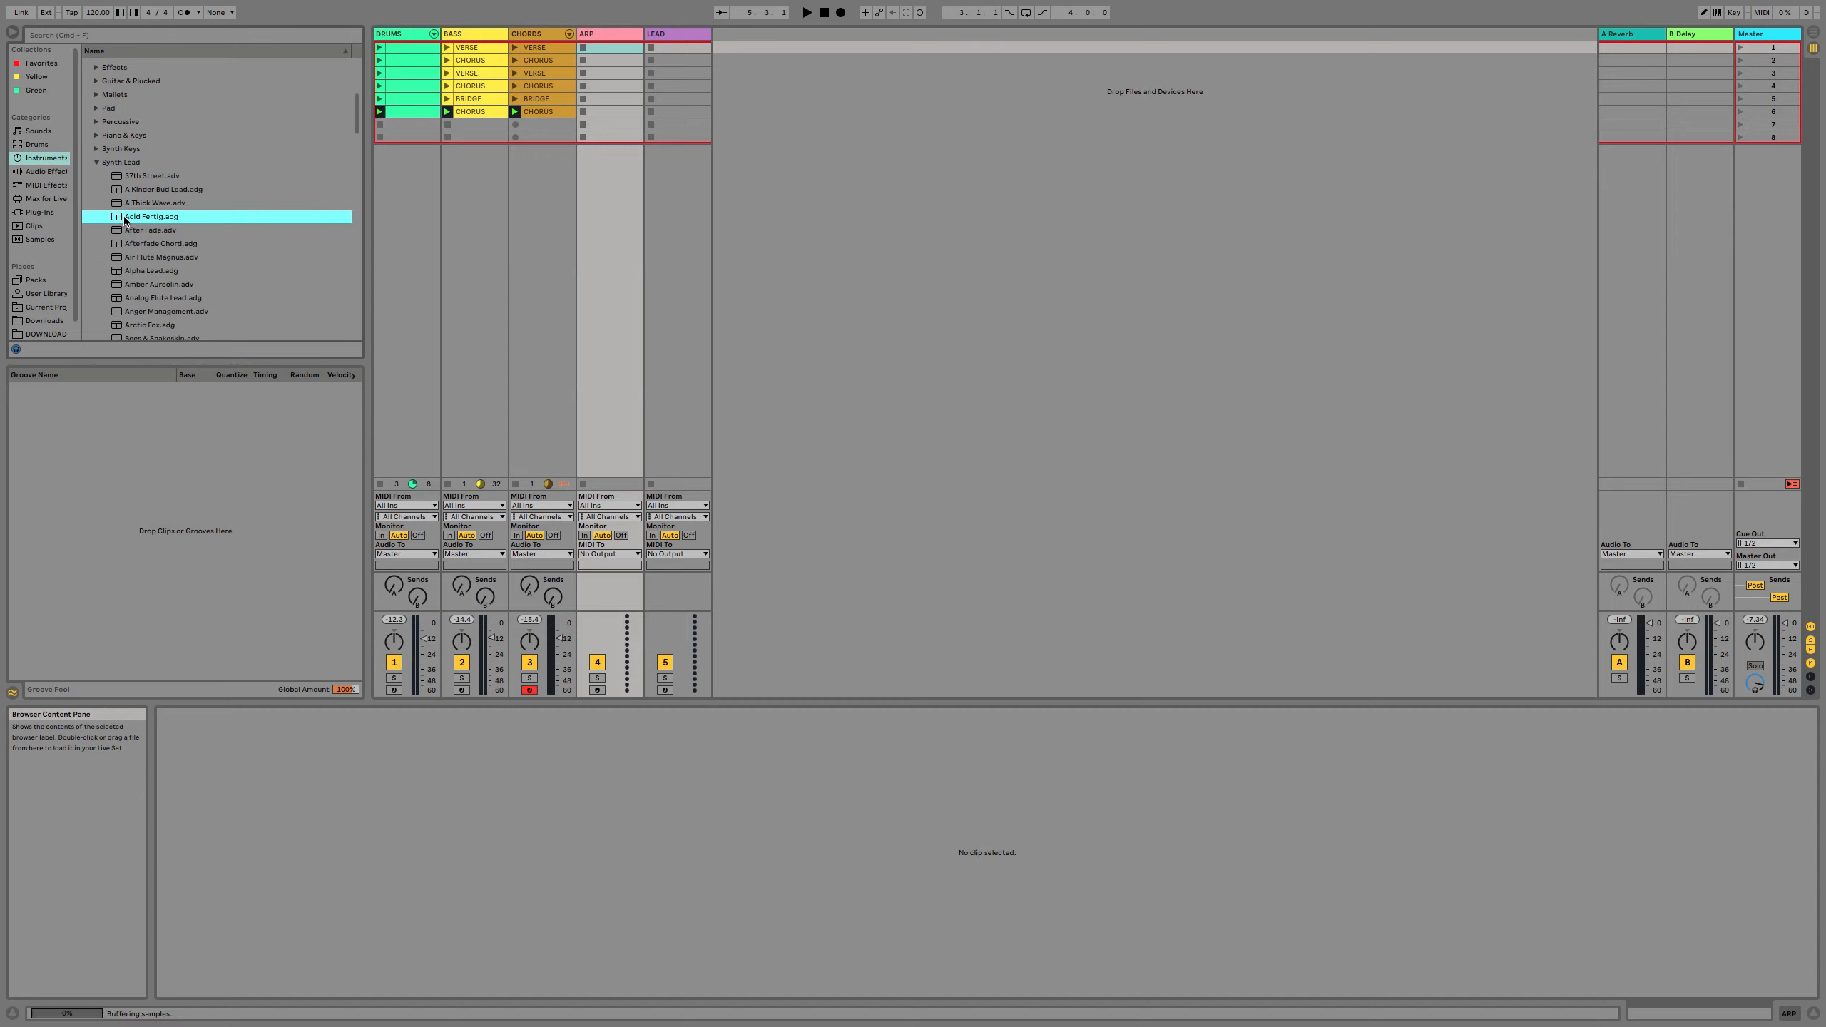
{"action": "left_click", "coordinate": [147, 230]}
{"action": "scroll", "coordinate": [162, 243], "scroll_direction": "up", "scroll_amount": 1}
{"action": "left_click", "coordinate": [173, 249]}
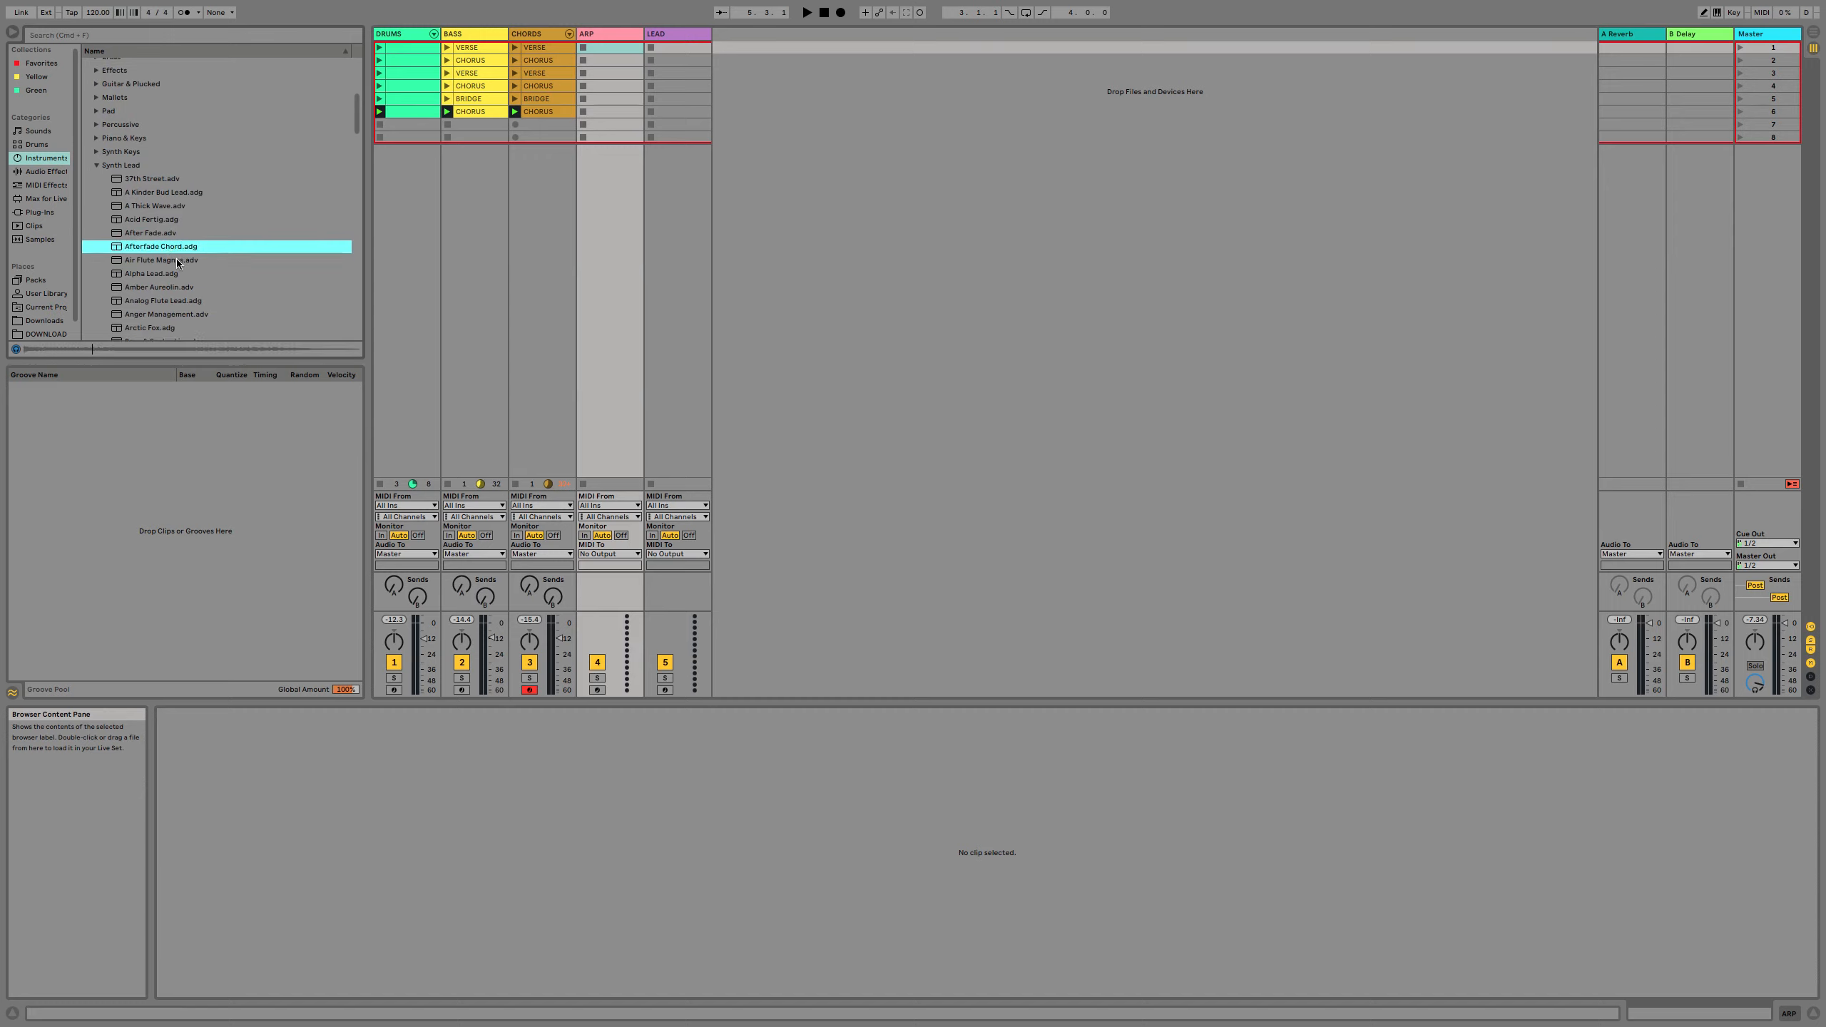
{"action": "left_click", "coordinate": [177, 261]}
{"action": "left_click", "coordinate": [179, 288]}
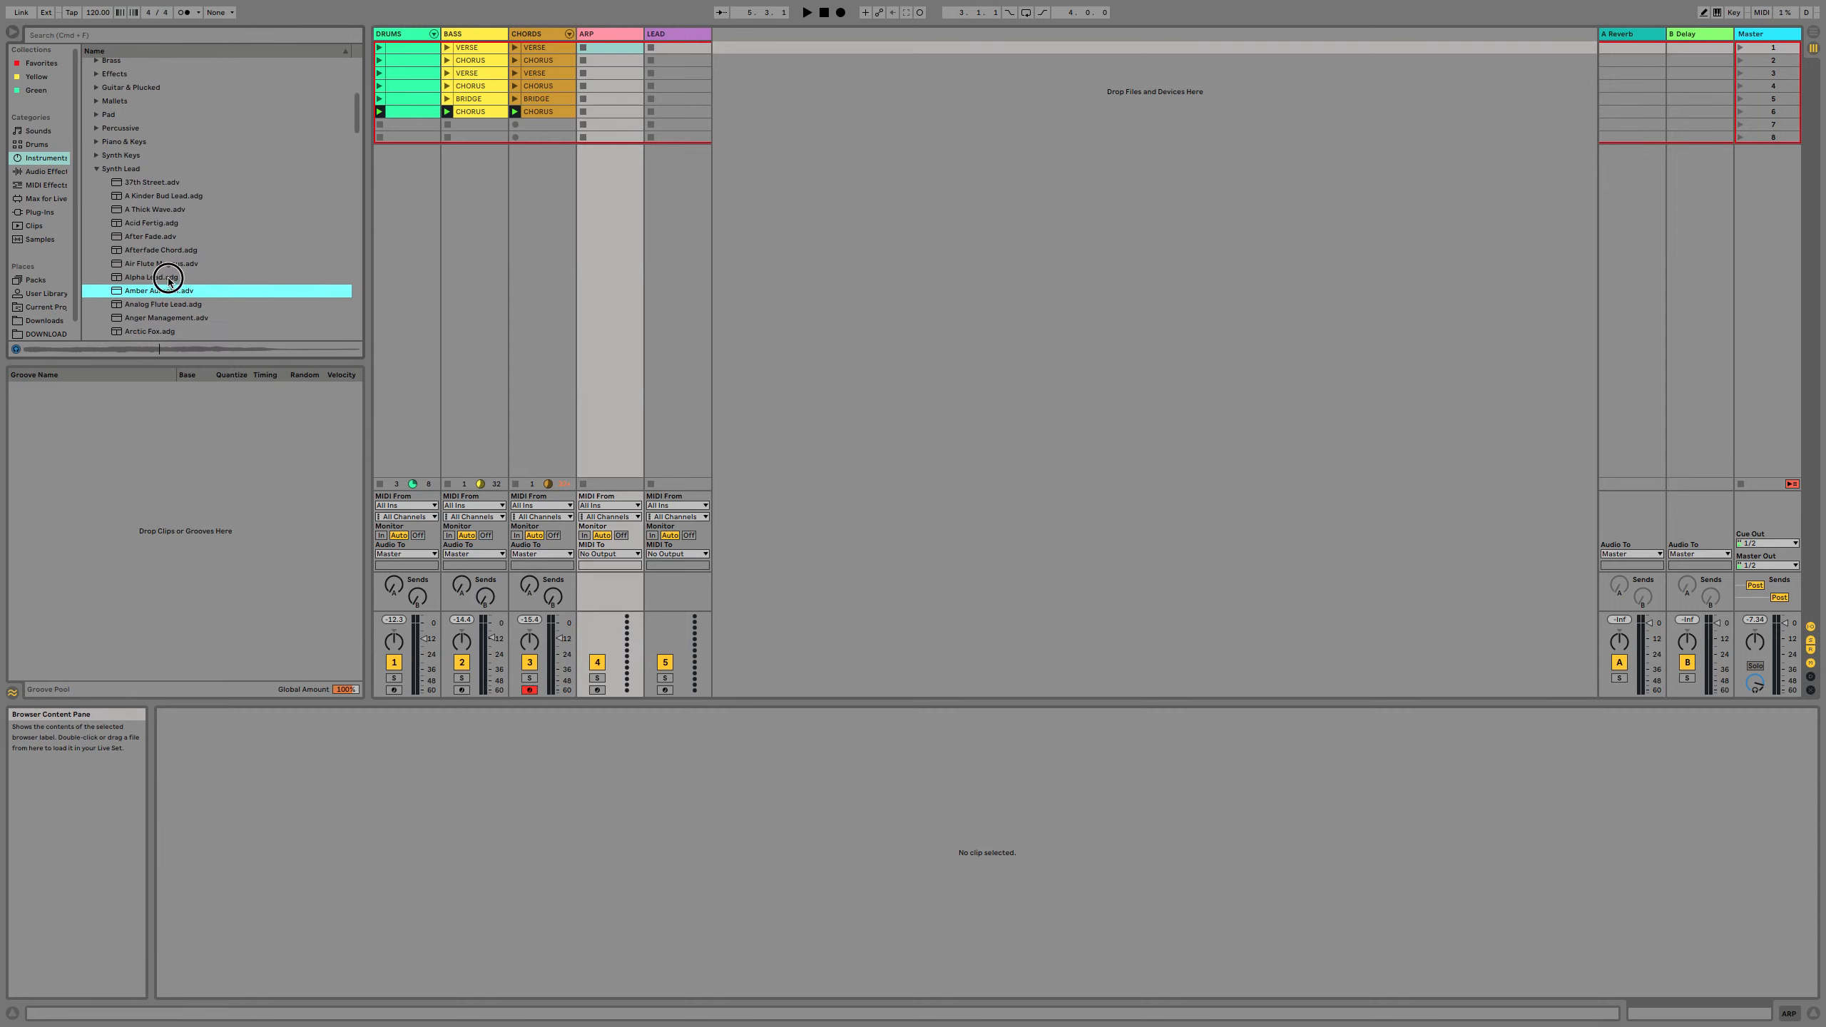
{"action": "left_click", "coordinate": [169, 278]}
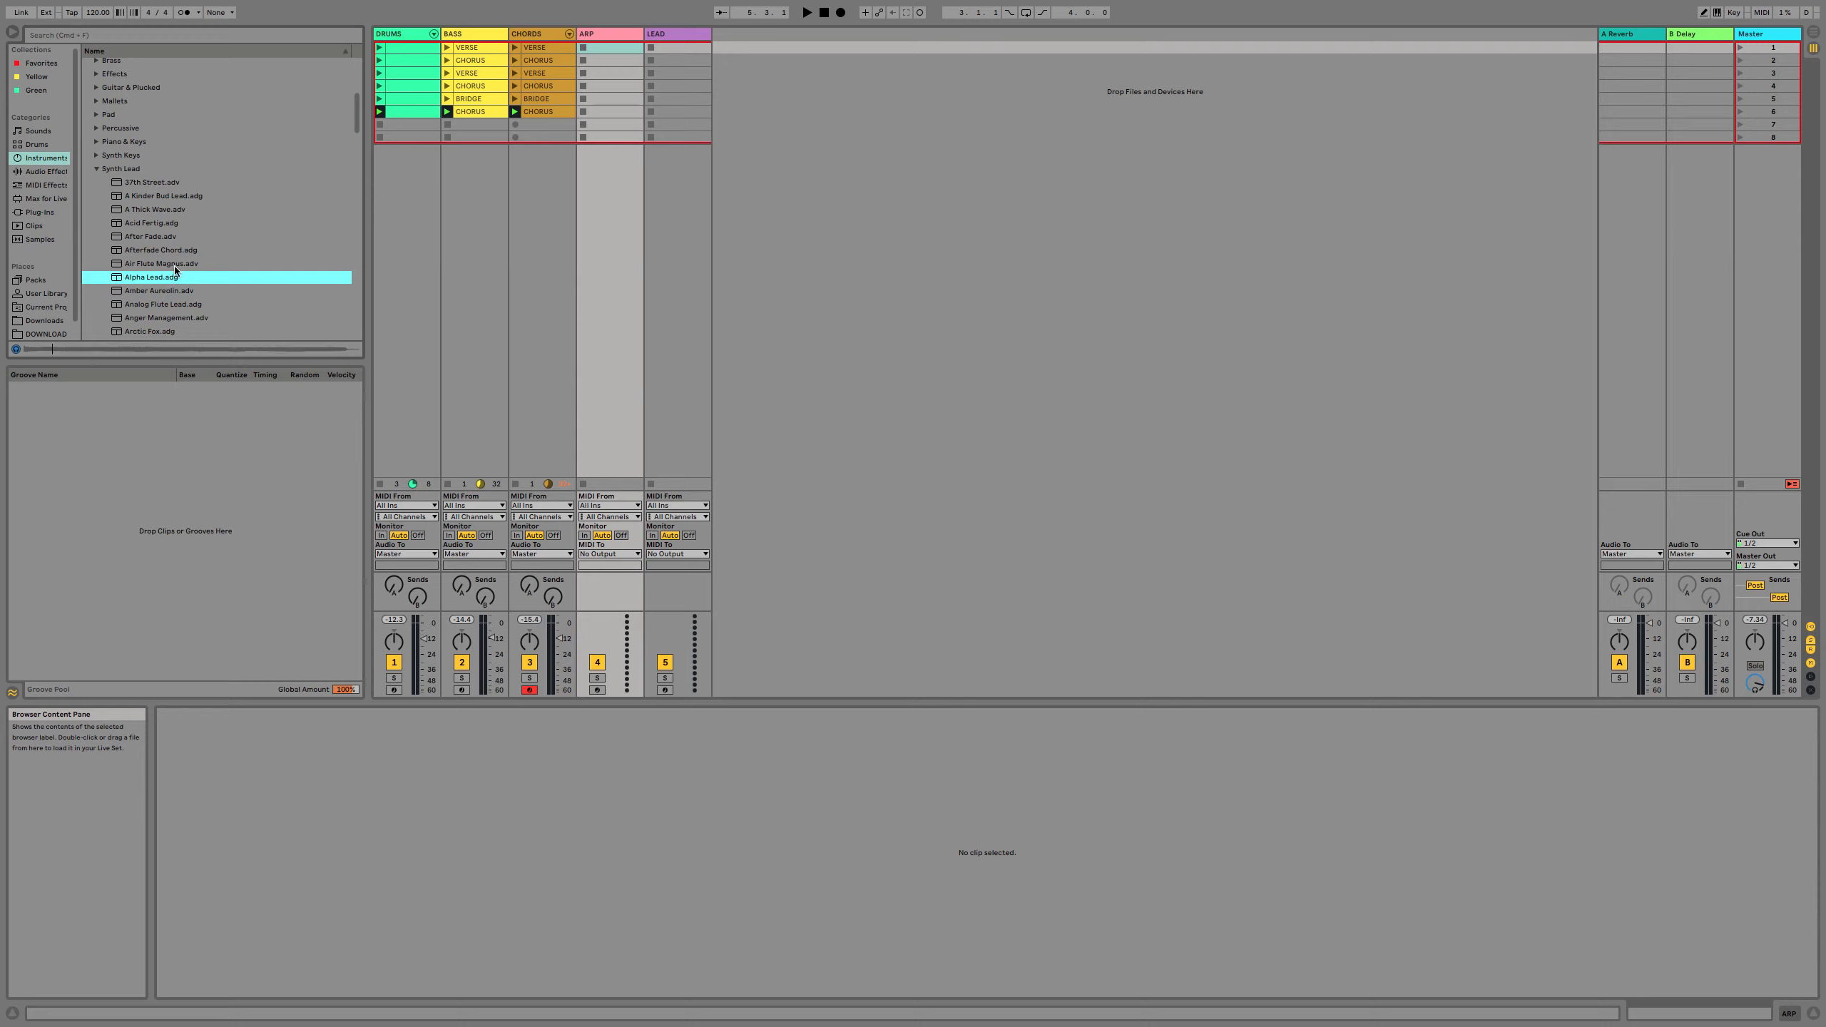
{"action": "left_click", "coordinate": [199, 302]}
{"action": "scroll", "coordinate": [190, 313], "scroll_direction": "down", "scroll_amount": 3}
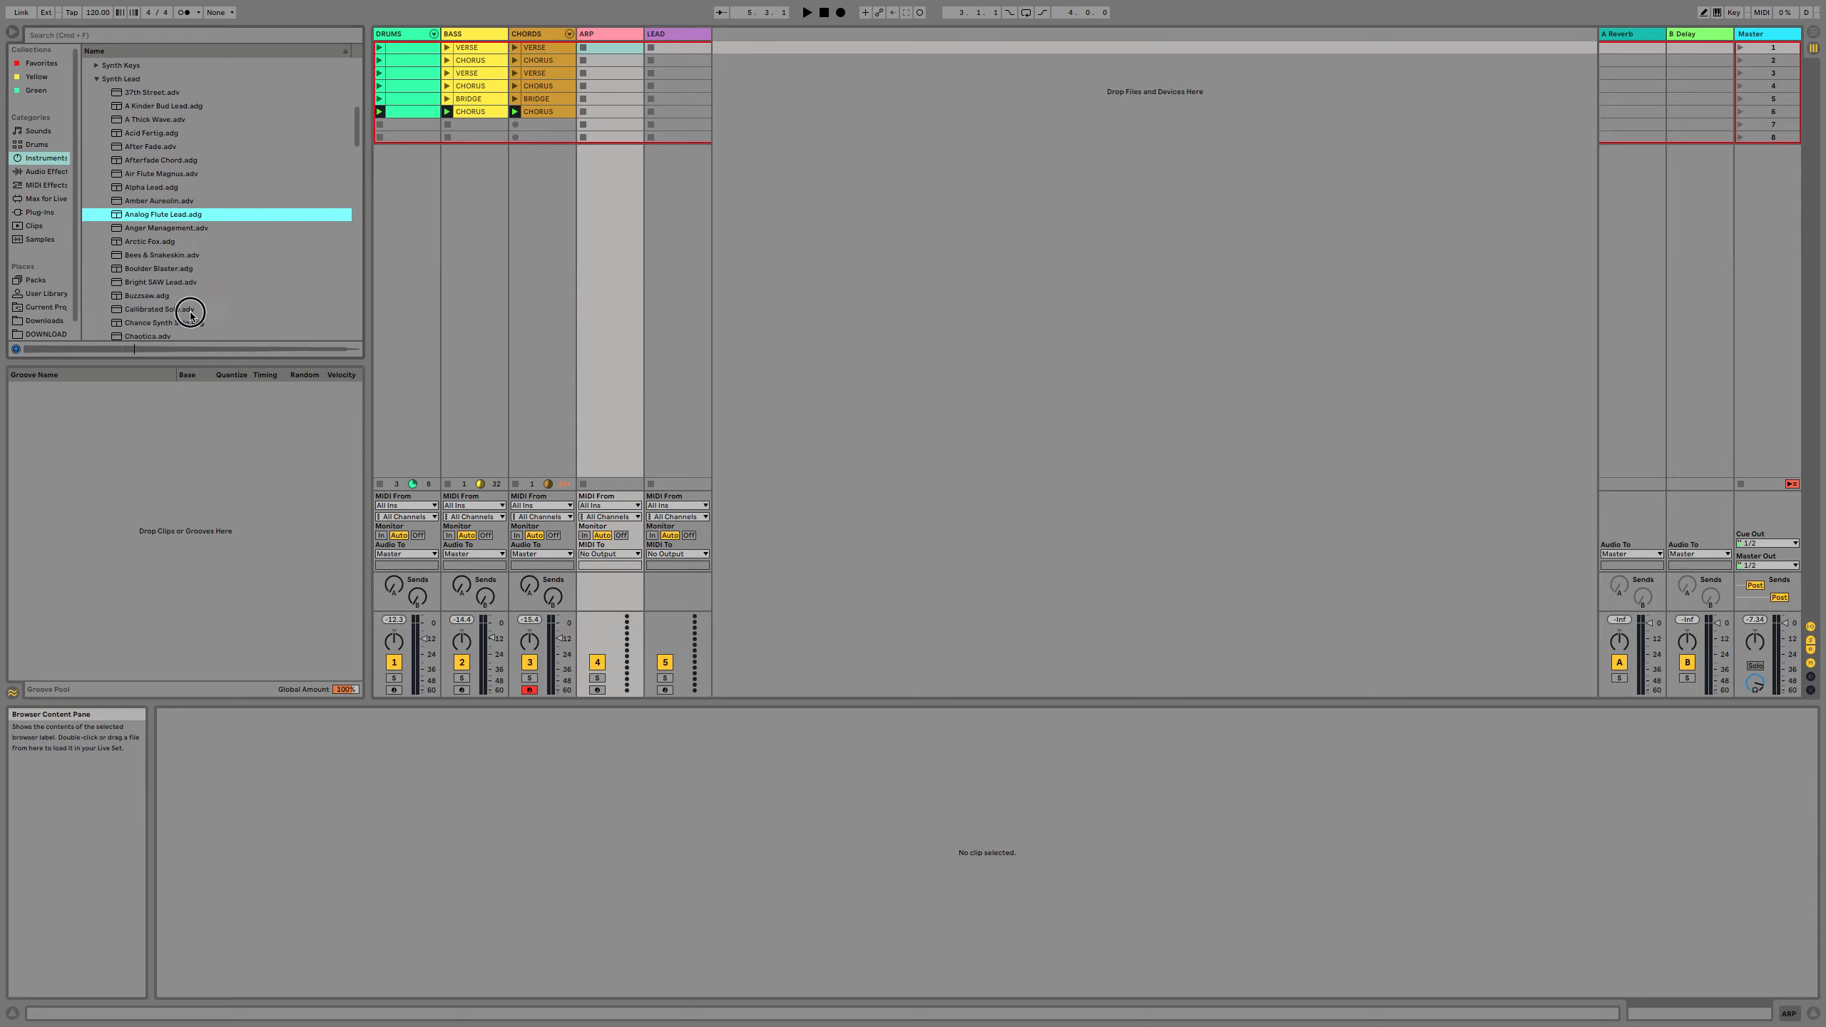
{"action": "left_click", "coordinate": [190, 314]}
{"action": "left_click", "coordinate": [190, 298]}
{"action": "left_click", "coordinate": [189, 286]}
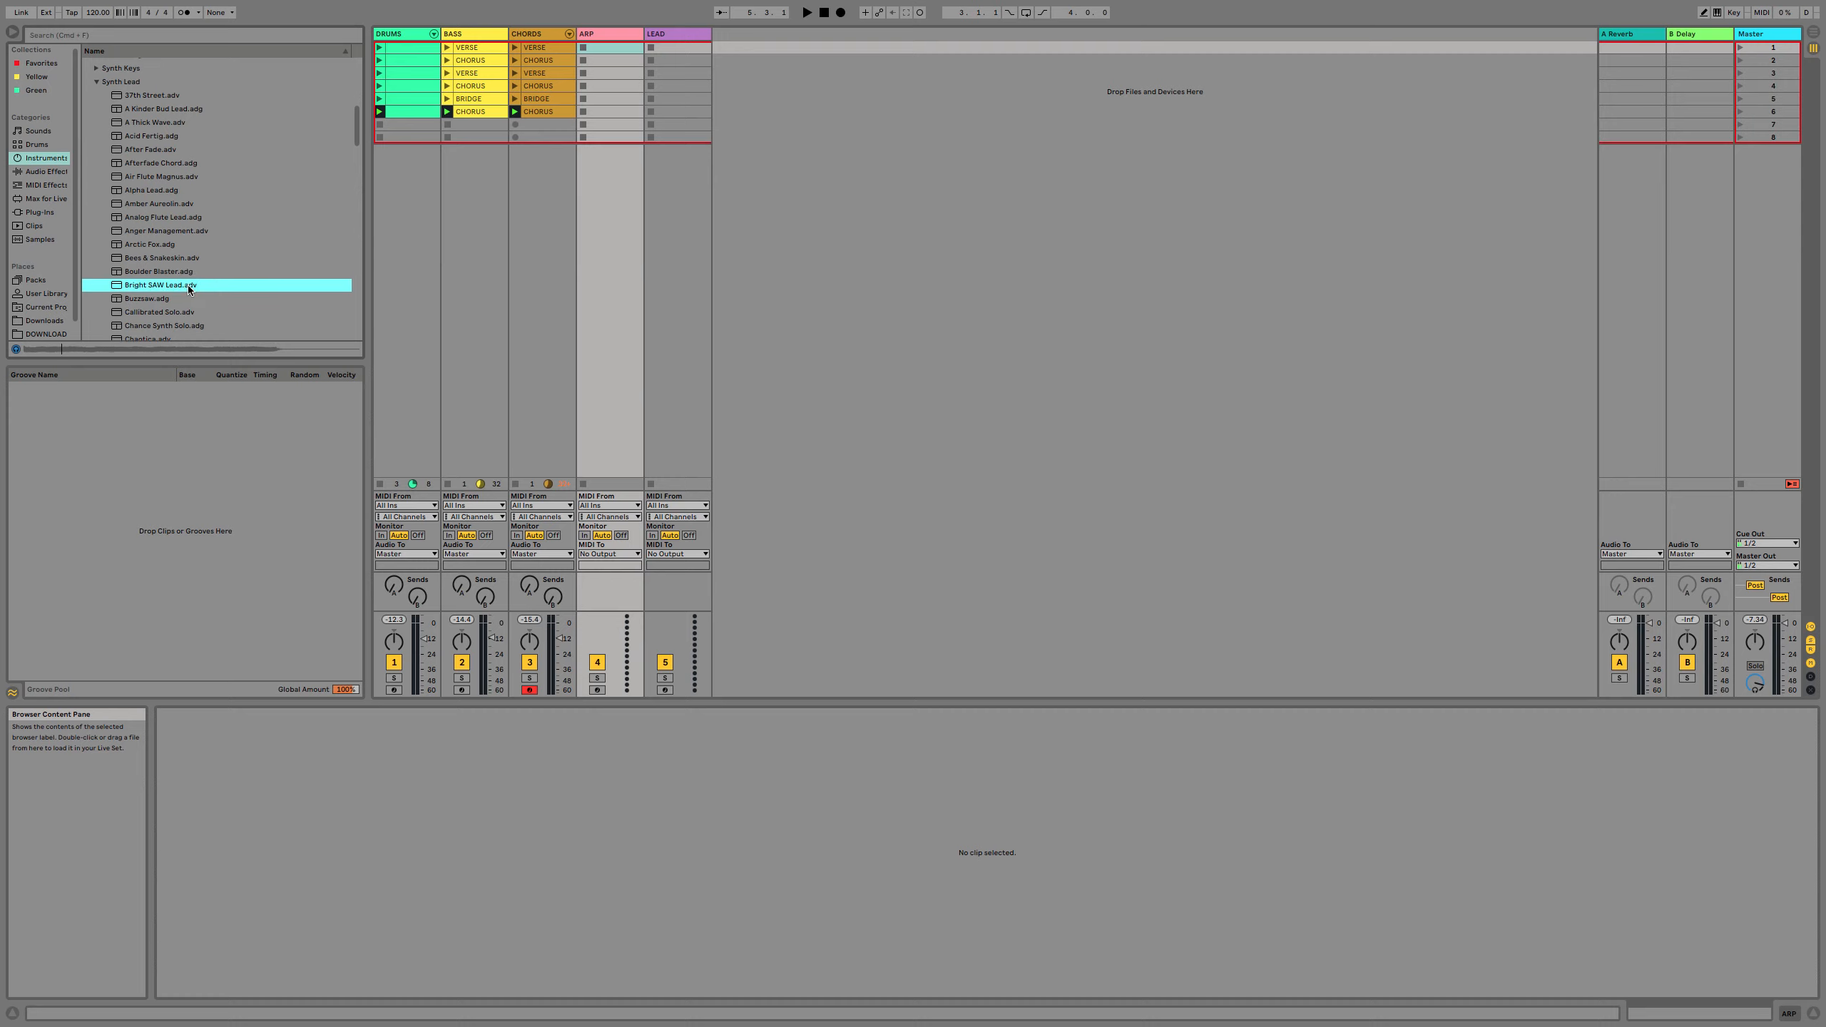
{"action": "left_click", "coordinate": [190, 271]}
{"action": "left_click", "coordinate": [187, 258]}
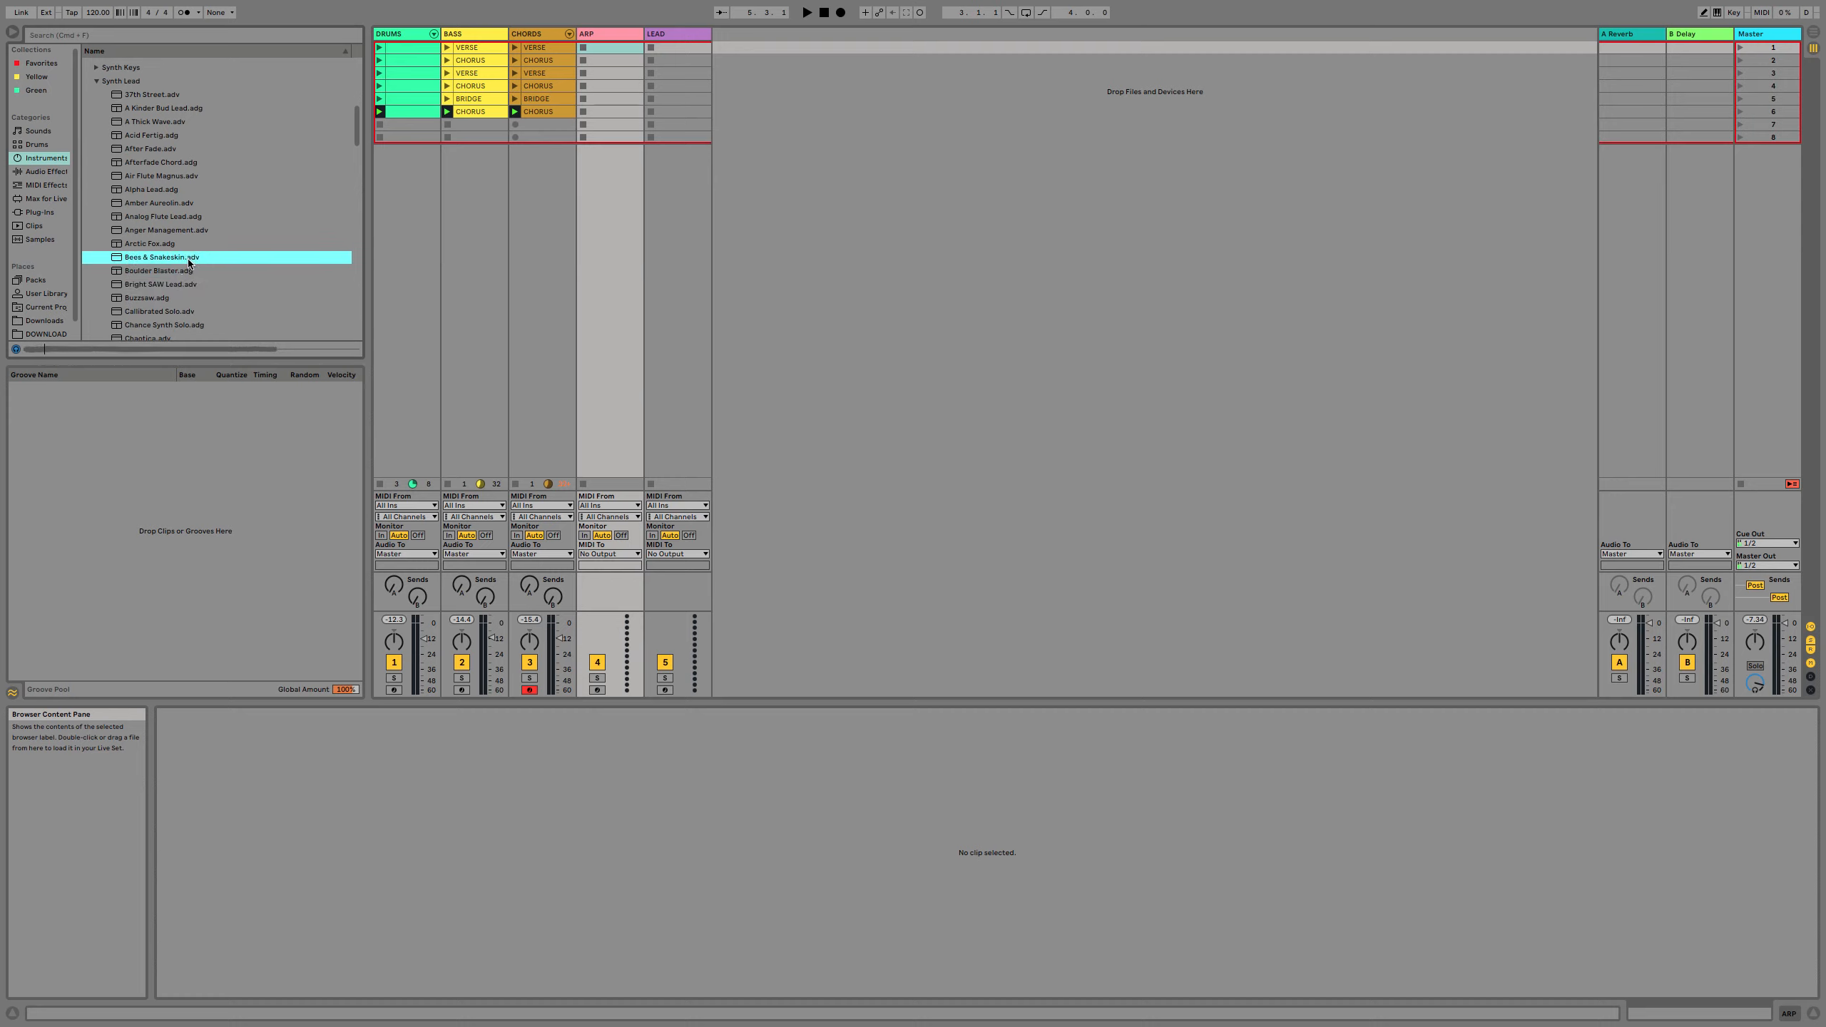
{"action": "left_click", "coordinate": [184, 243]}
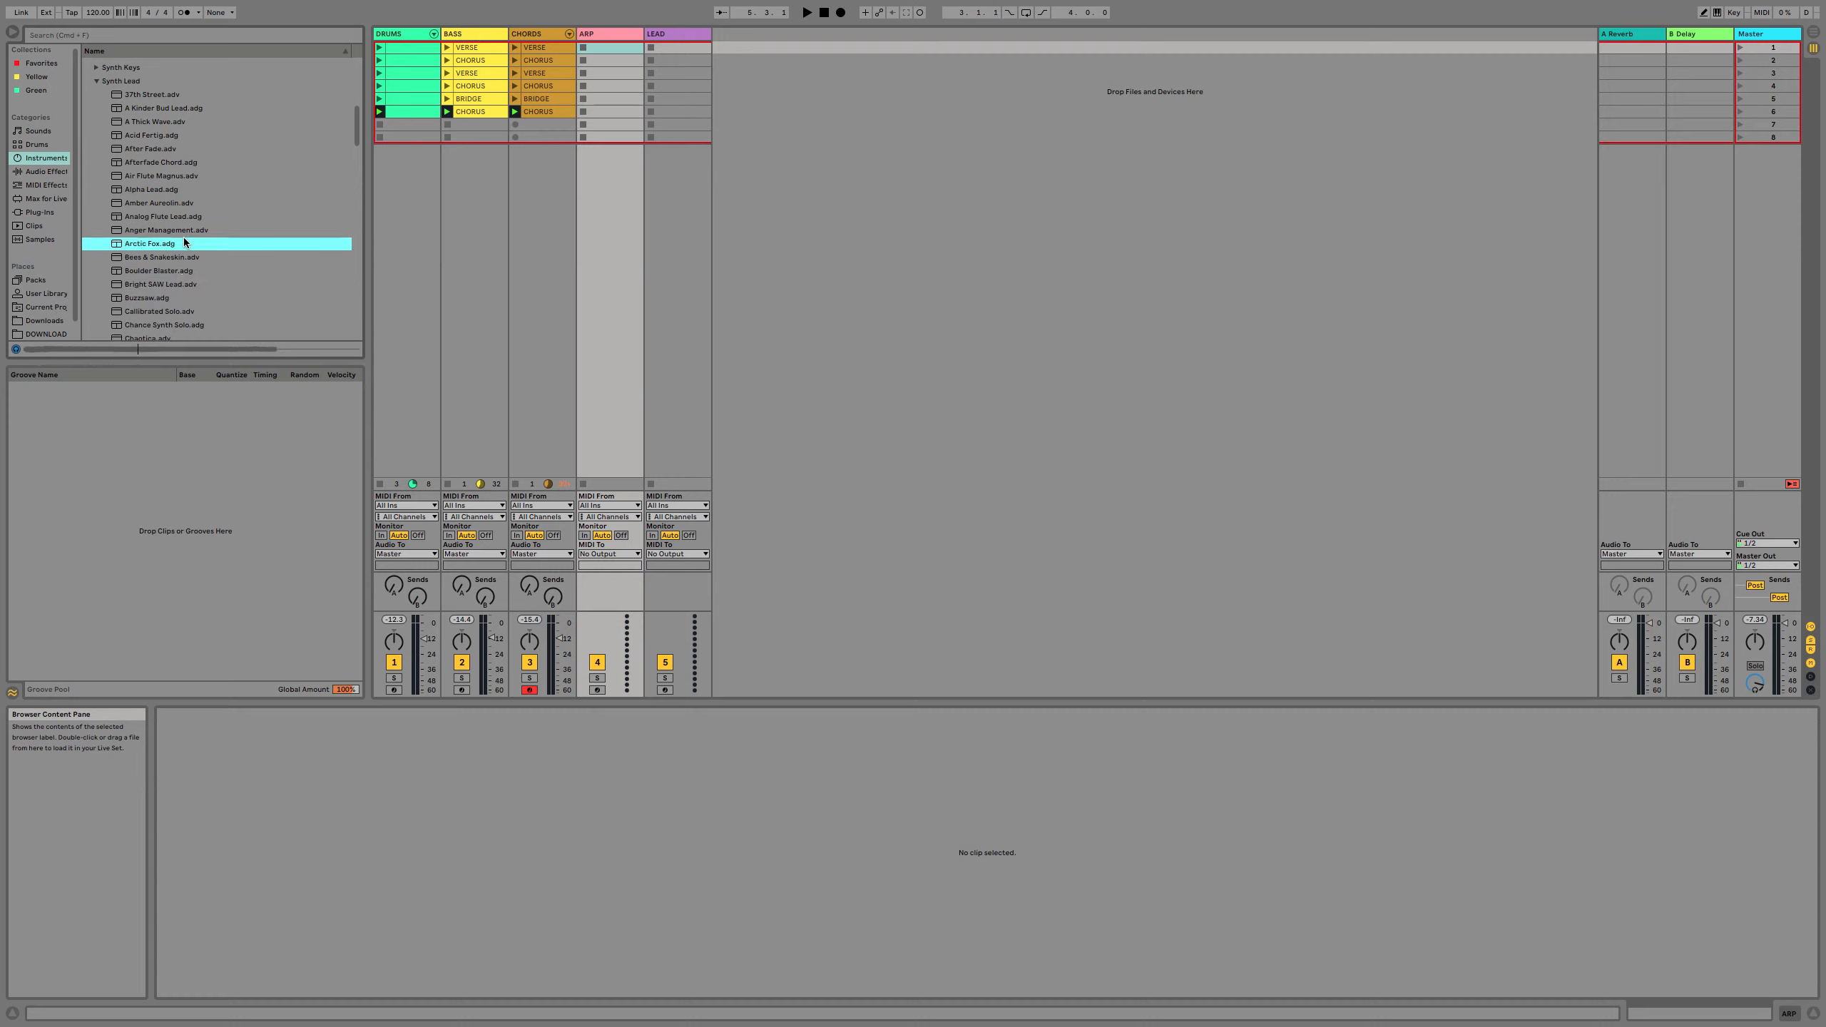
{"action": "left_click", "coordinate": [176, 314]}
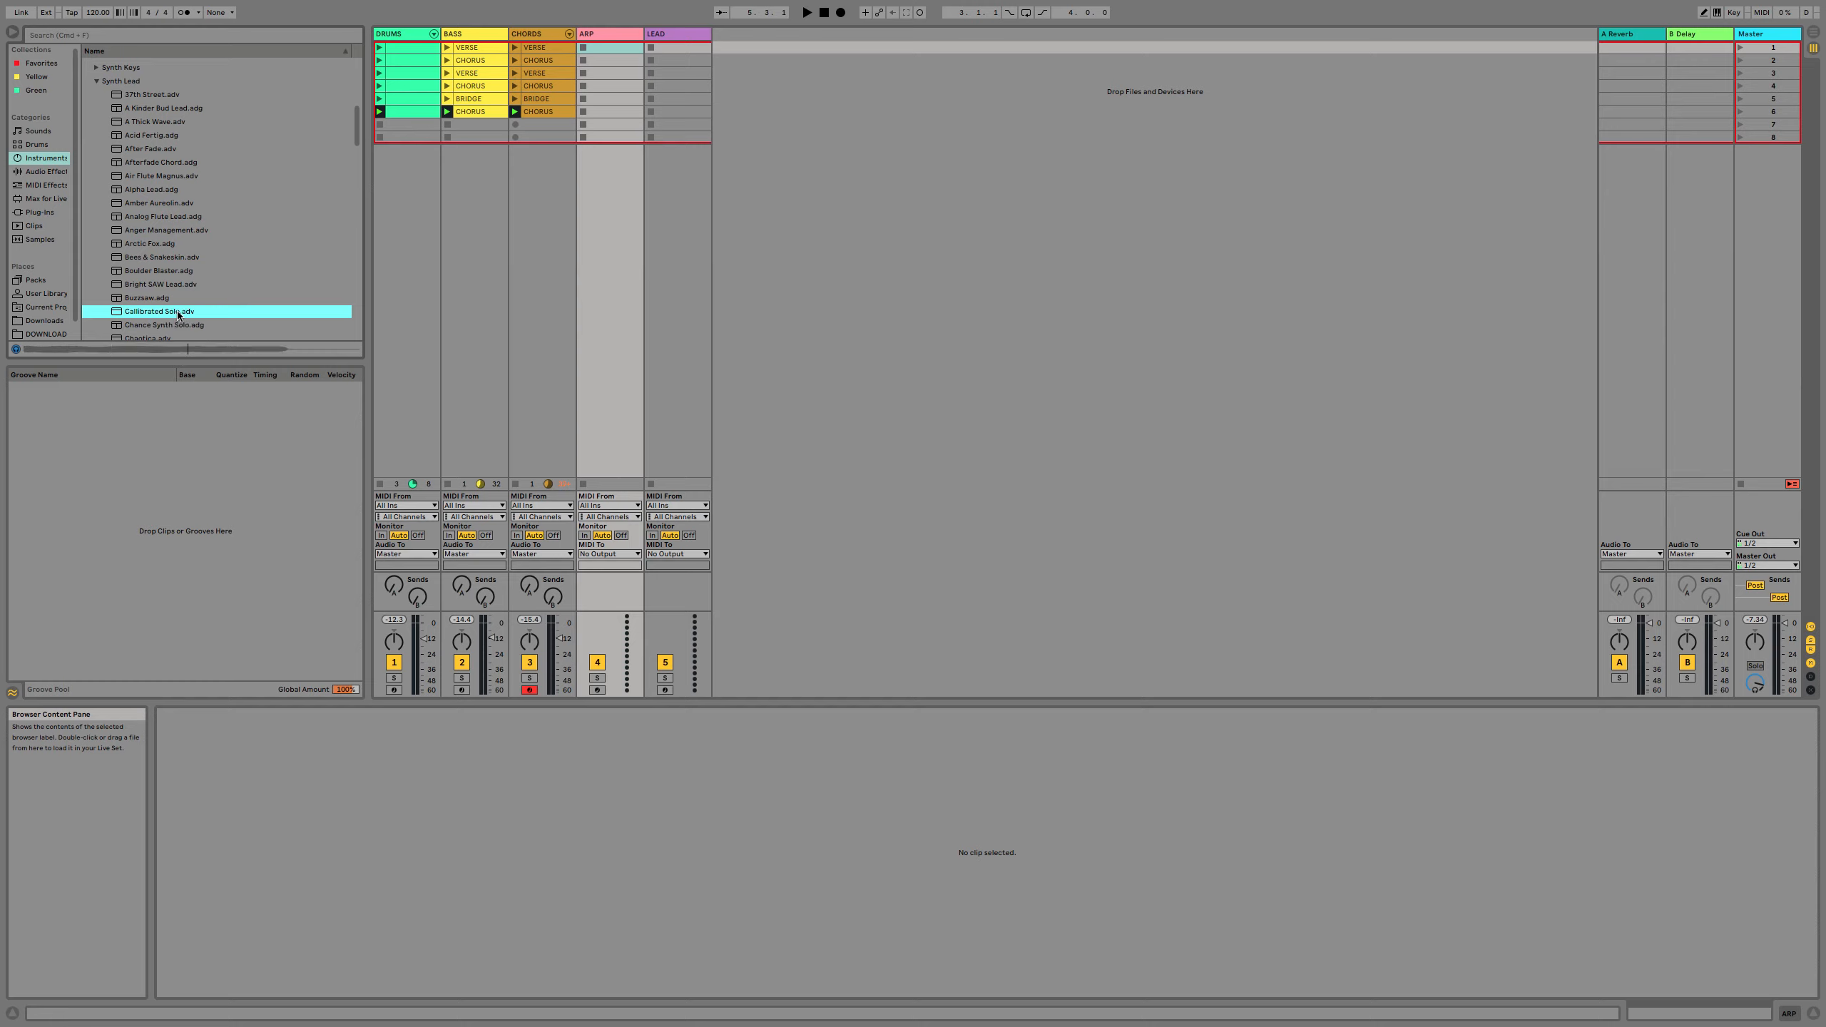
{"action": "scroll", "coordinate": [186, 324], "scroll_direction": "down", "scroll_amount": 5}
Load the Diagraph Persona preset onto the ARP track and lower the track's volume.
{"action": "left_click", "coordinate": [184, 271]}
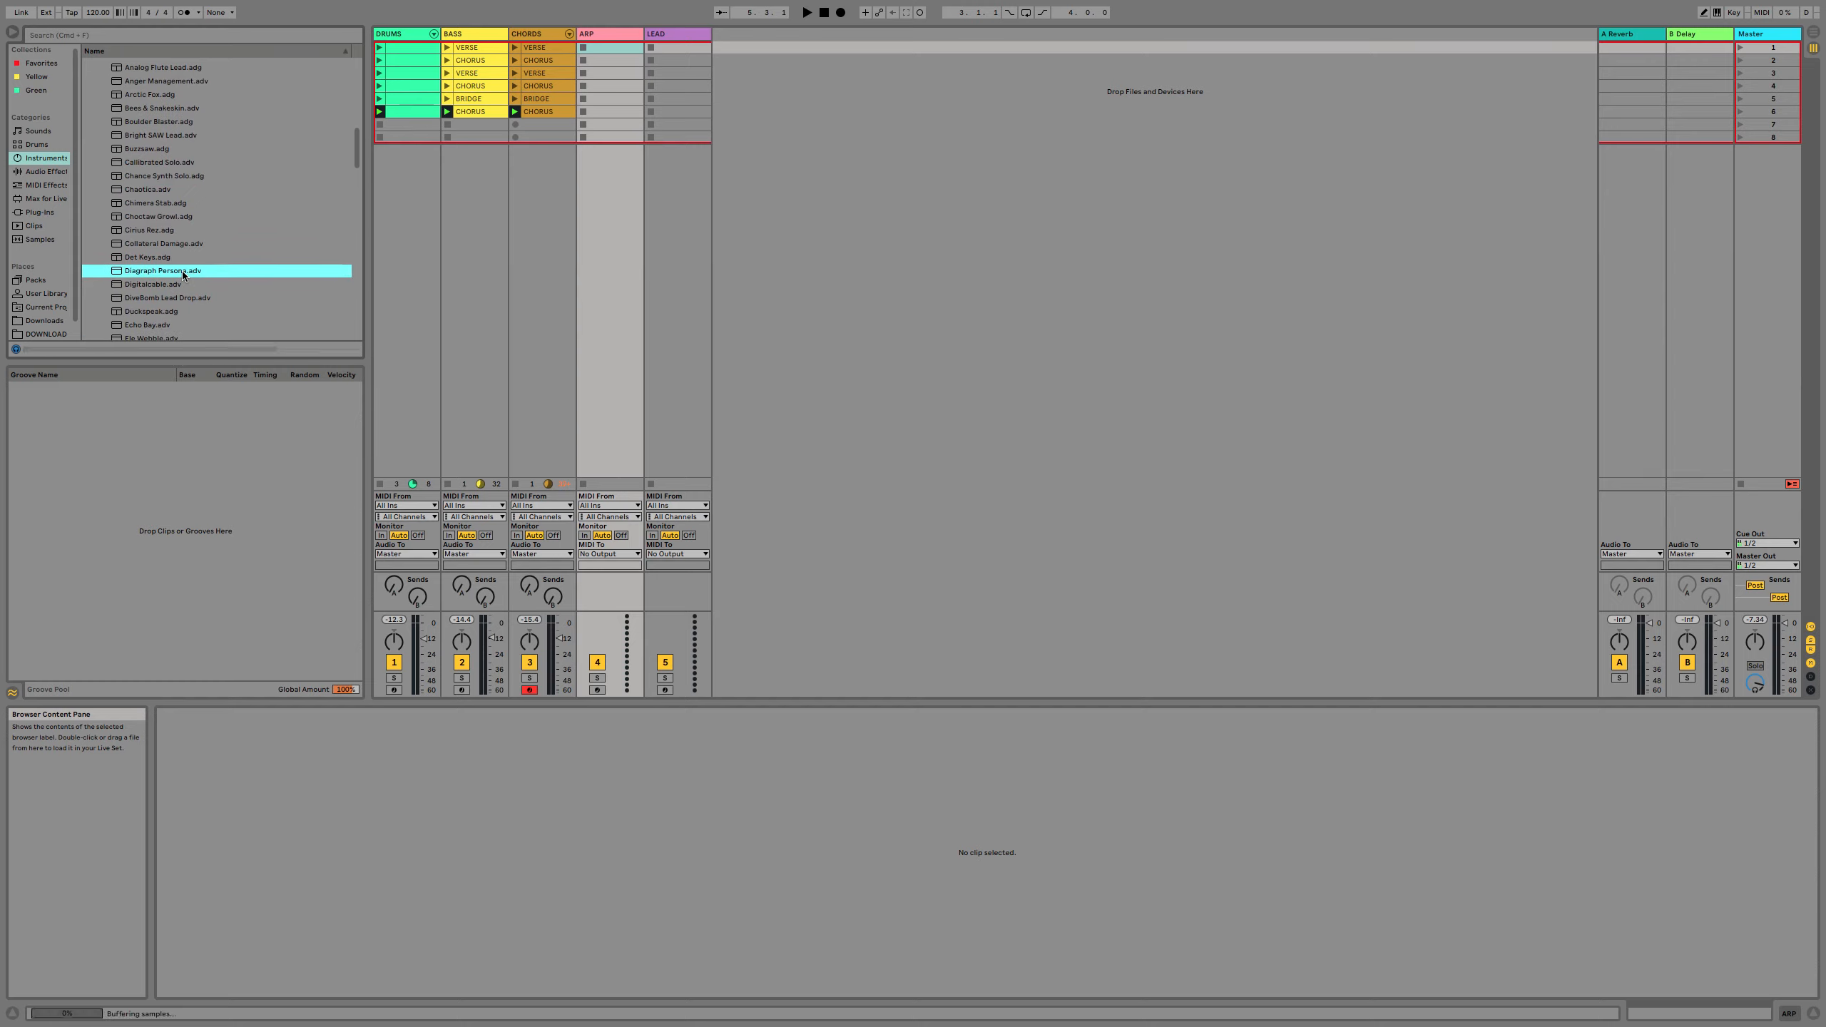
{"action": "left_click_drag", "start_coordinate": [190, 275], "coordinate": [605, 80]}
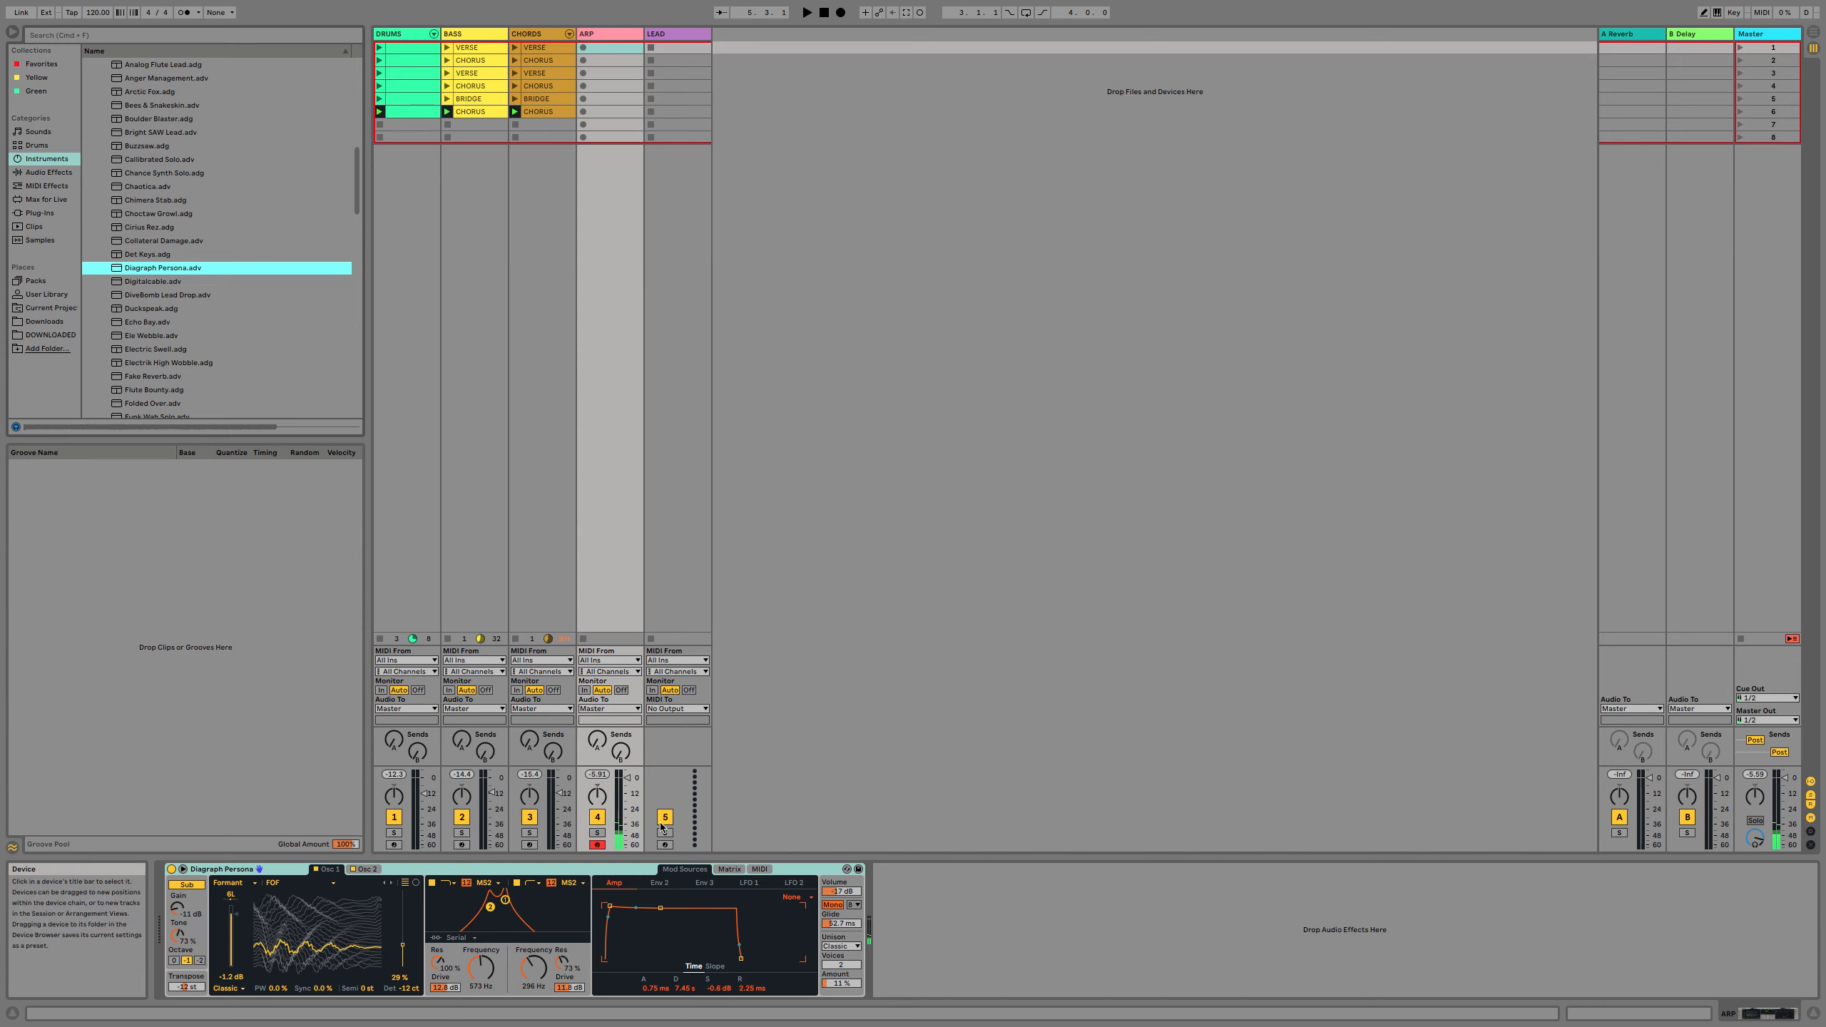
{"action": "left_click_drag", "start_coordinate": [627, 778], "coordinate": [628, 797]}
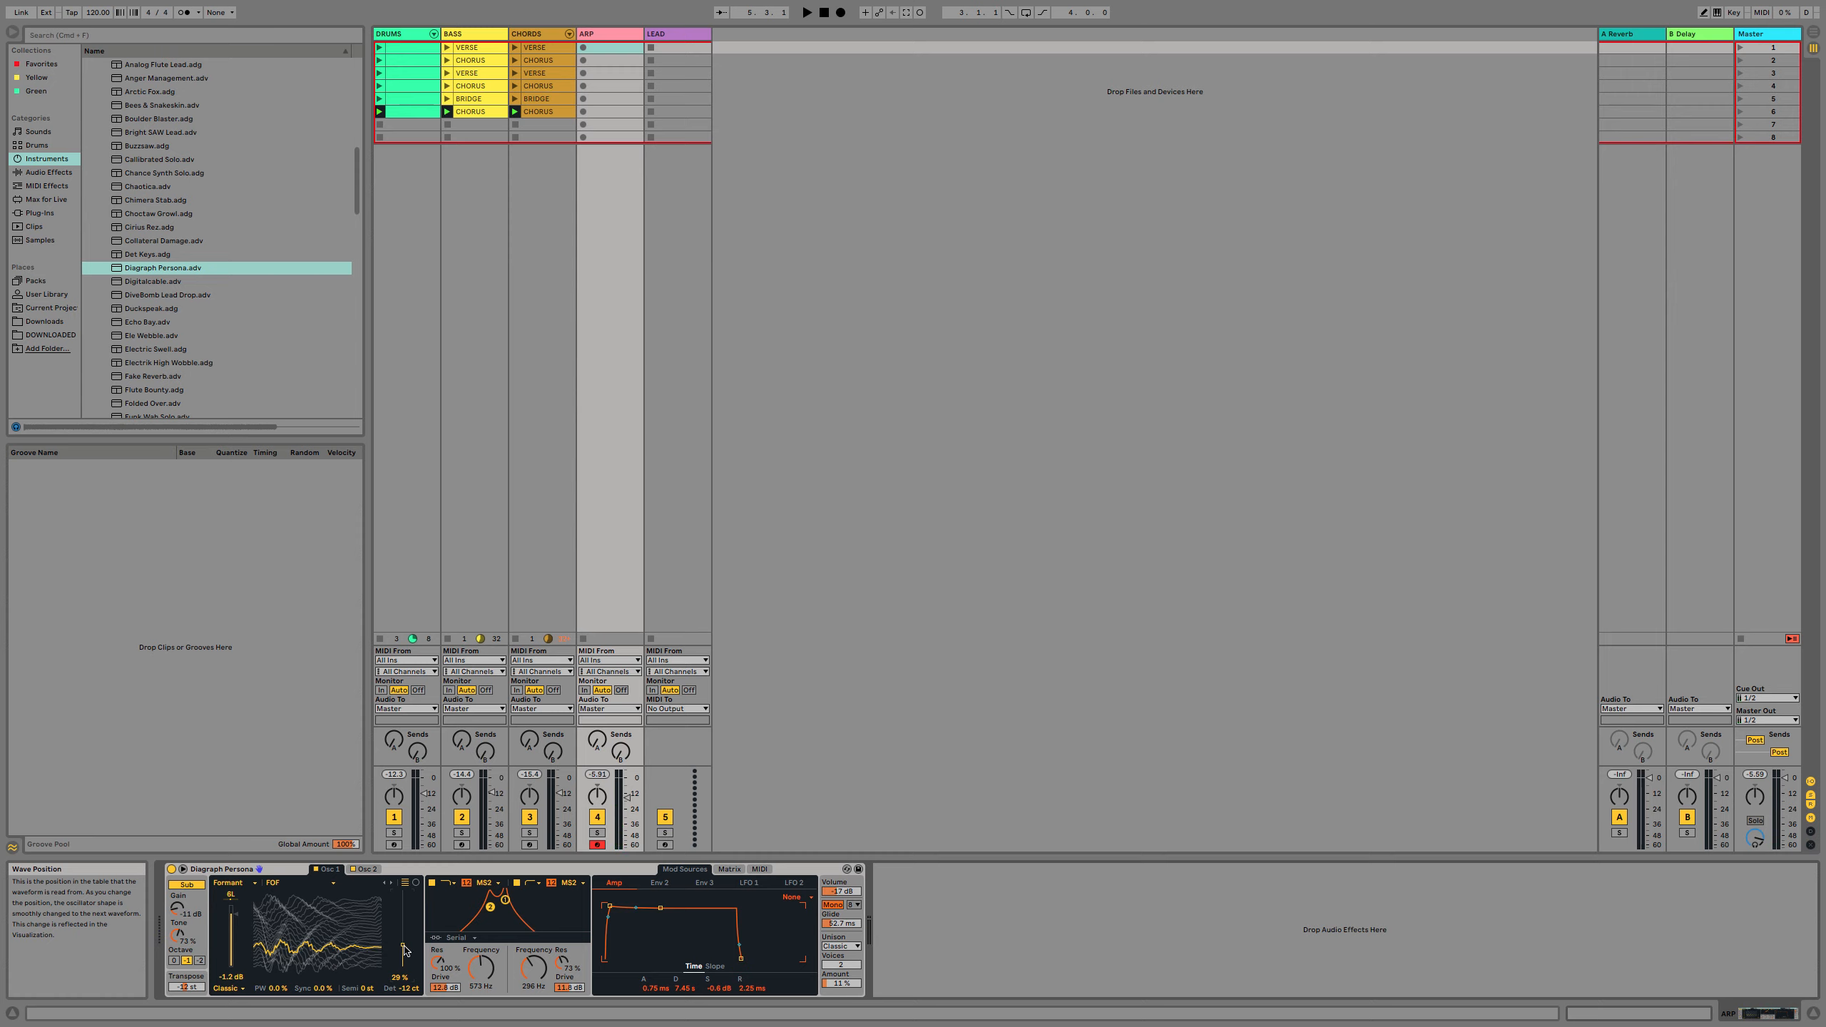
Set Diagraph Persona's first oscillator wave position to 34 % and its amp envelope attack to 172 ms.
{"action": "mouse_move", "coordinate": [403, 950]}
{"action": "left_mouse_down"}
{"action": "mouse_move", "coordinate": [403, 900]}
{"action": "mouse_move", "coordinate": [405, 946]}
{"action": "left_mouse_up"}
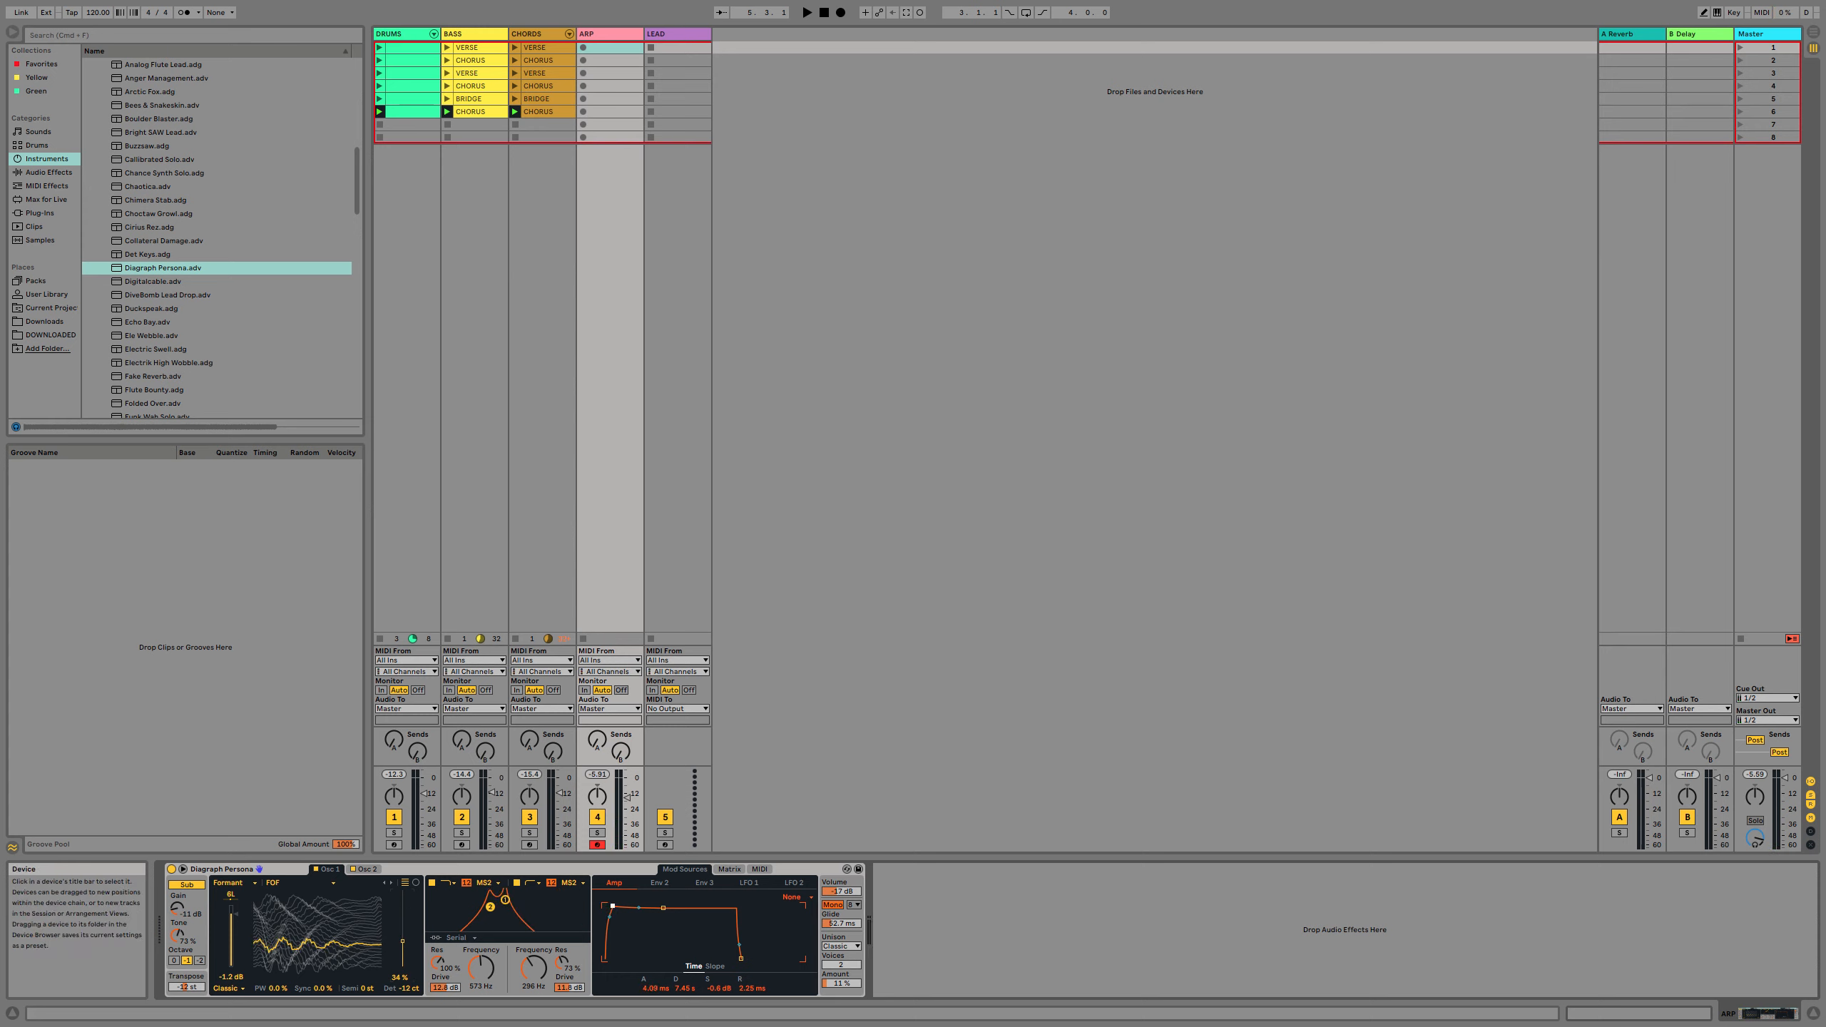
{"action": "left_click_drag", "start_coordinate": [612, 907], "coordinate": [624, 907]}
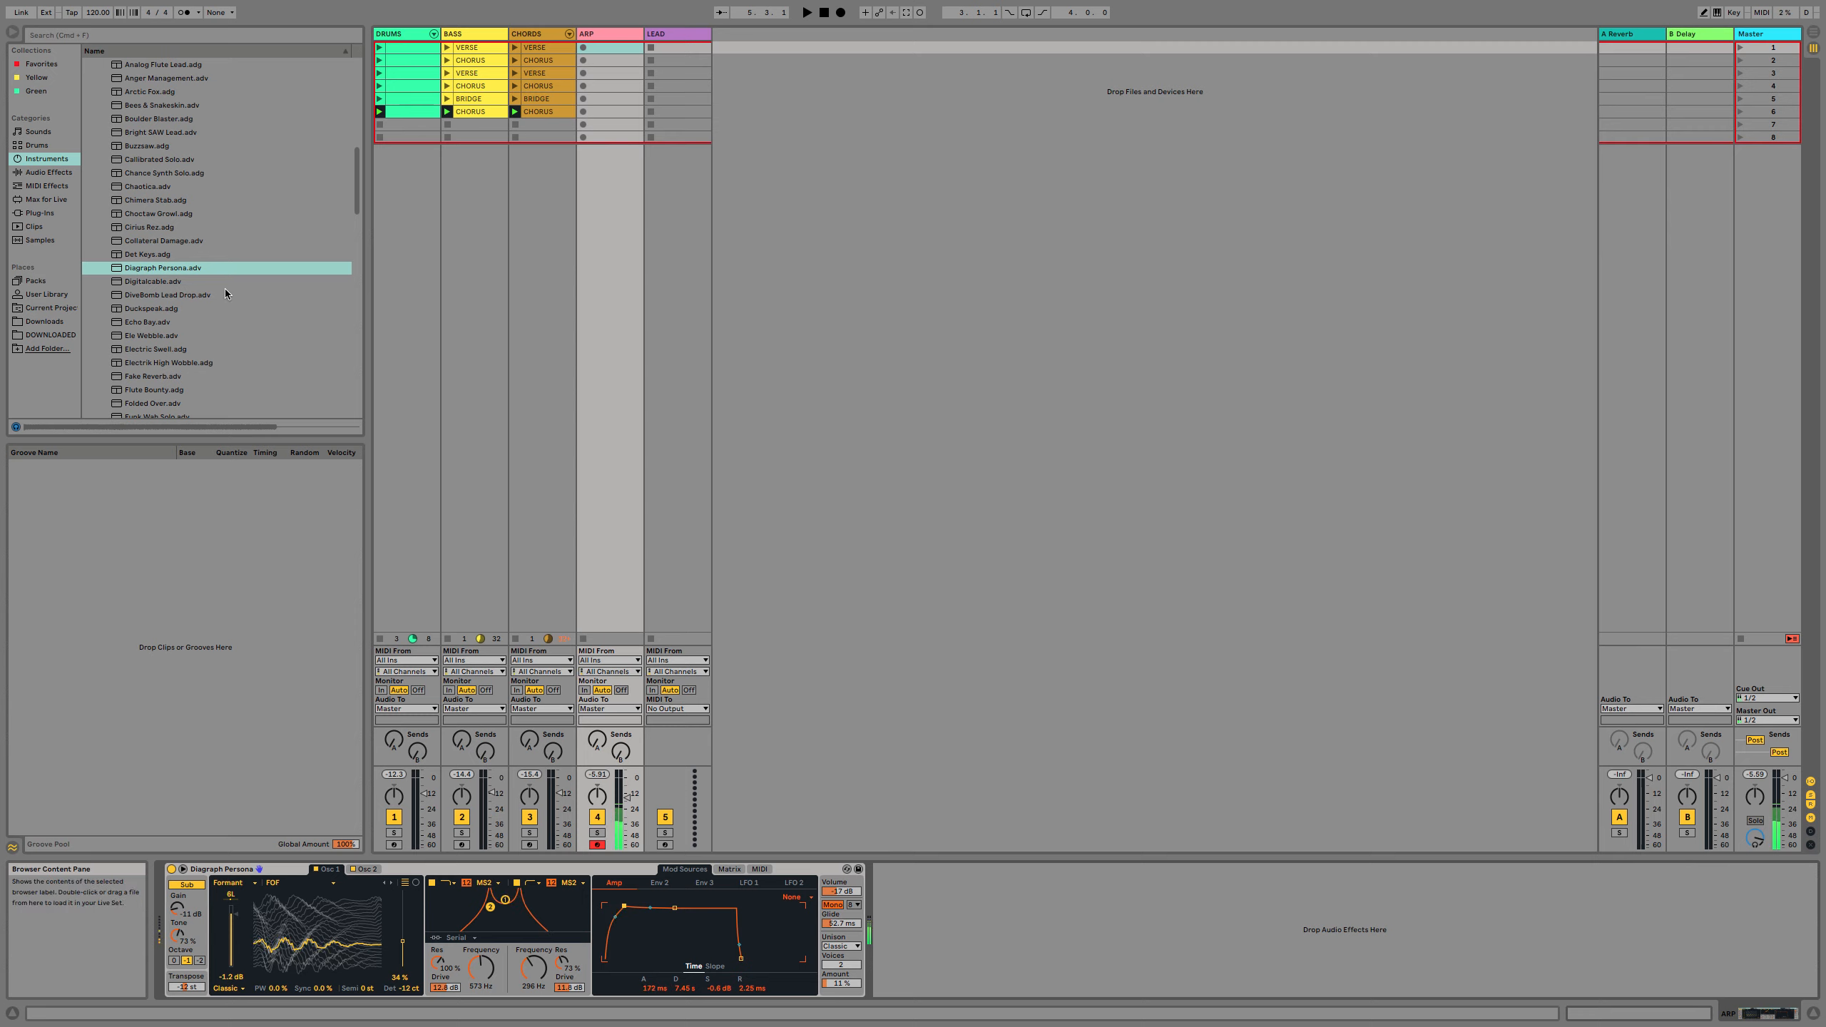
Add an Arpeggiator MIDI effect before Diagraph Persona on the ARP track and raise its Gate.
{"action": "left_click", "coordinate": [47, 186]}
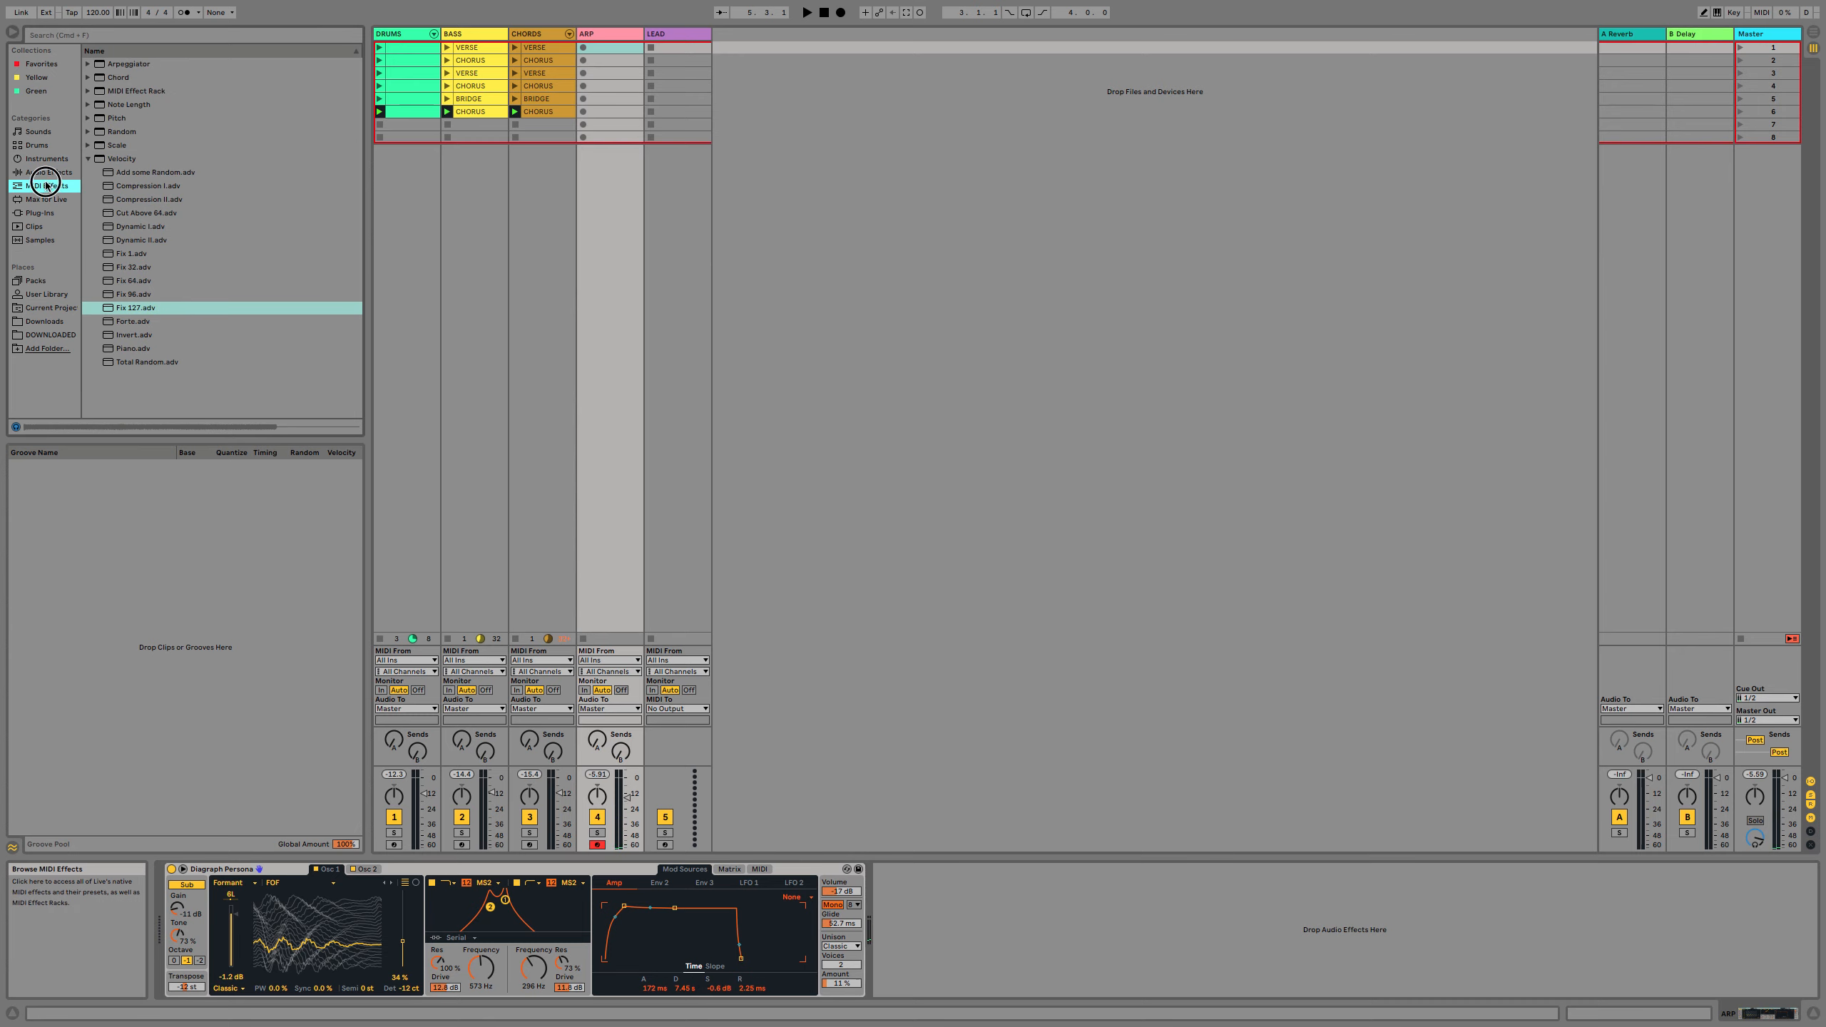
{"action": "double_click", "coordinate": [117, 65]}
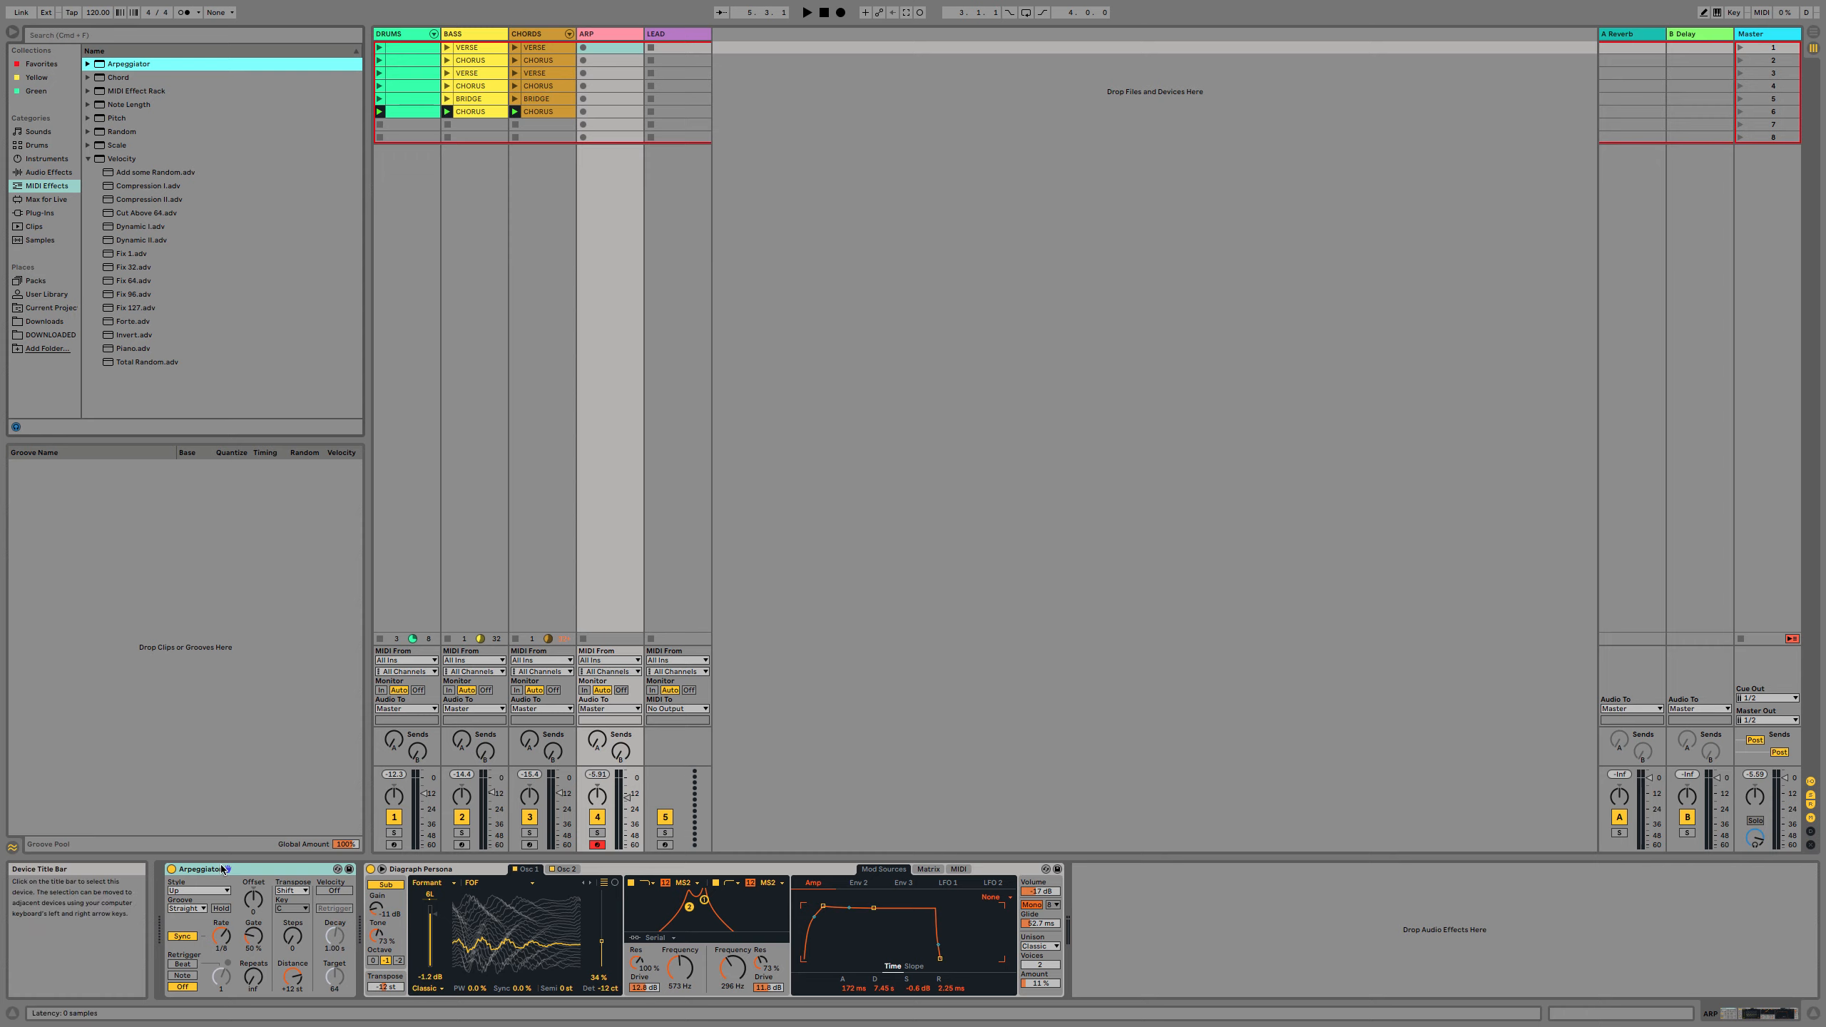
{"action": "left_click", "coordinate": [254, 939]}
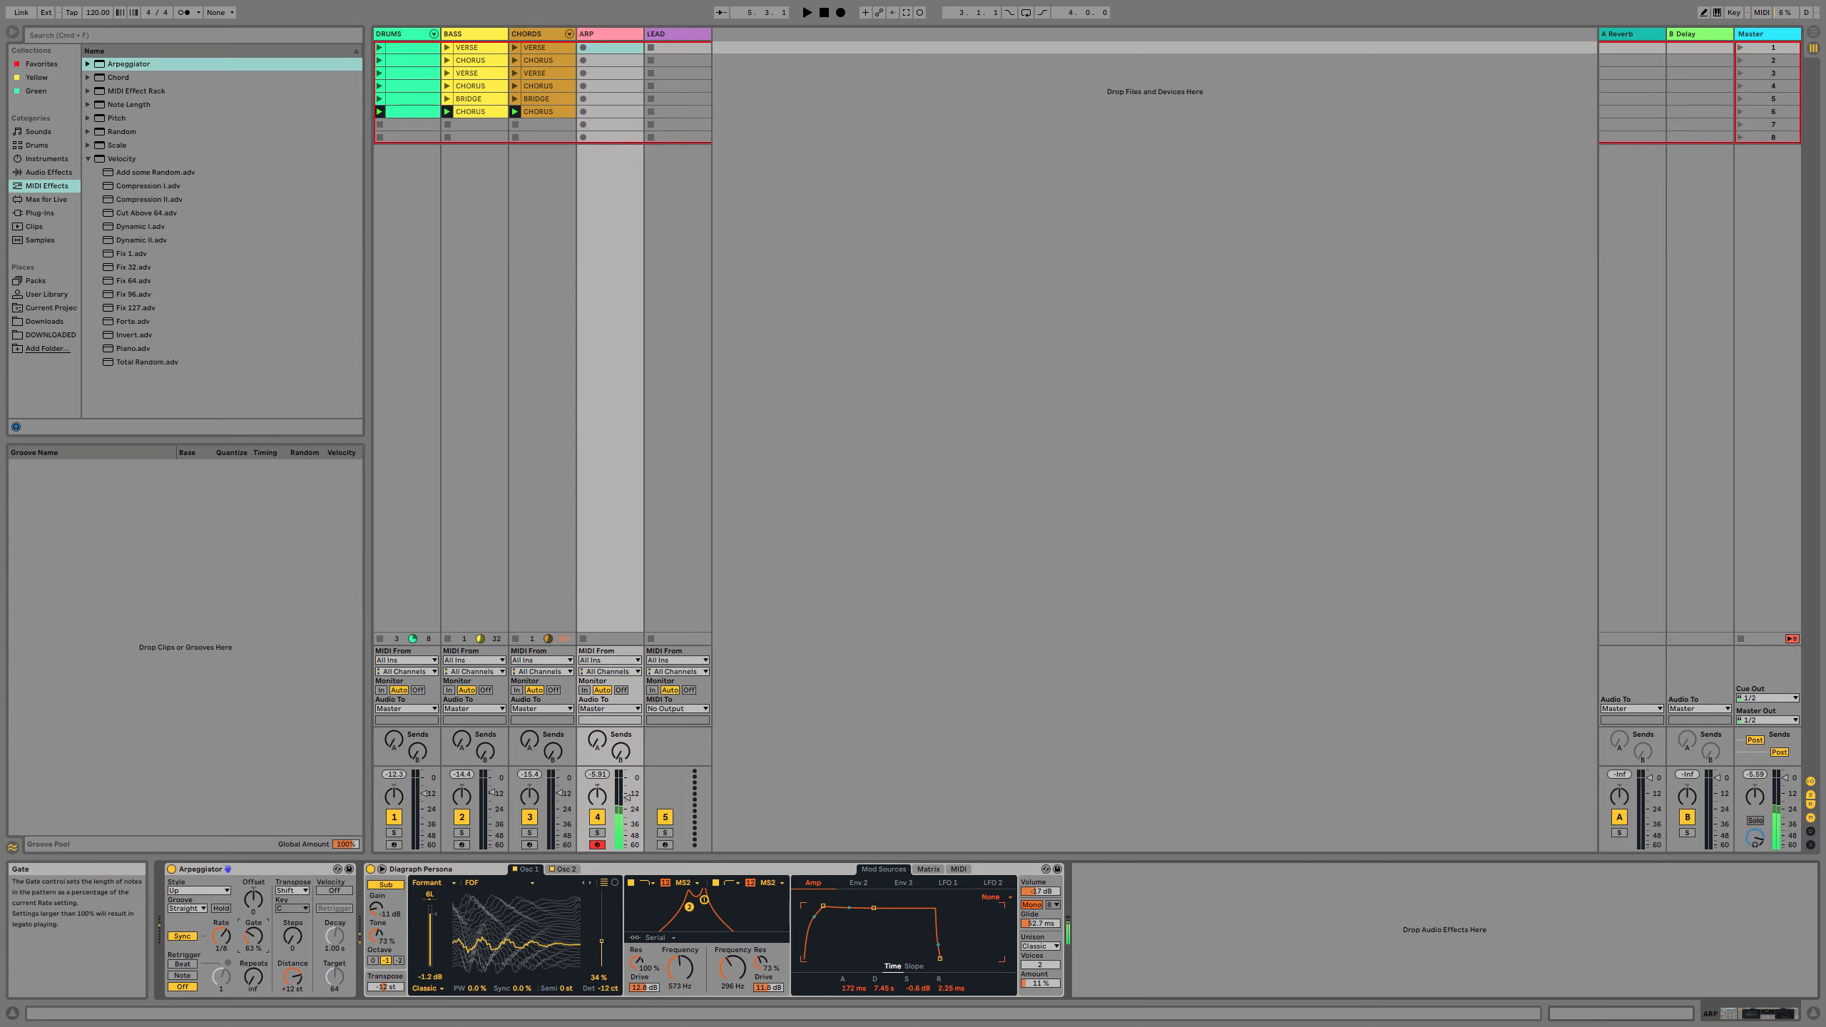
{"action": "left_click_drag", "start_coordinate": [254, 938], "coordinate": [254, 927]}
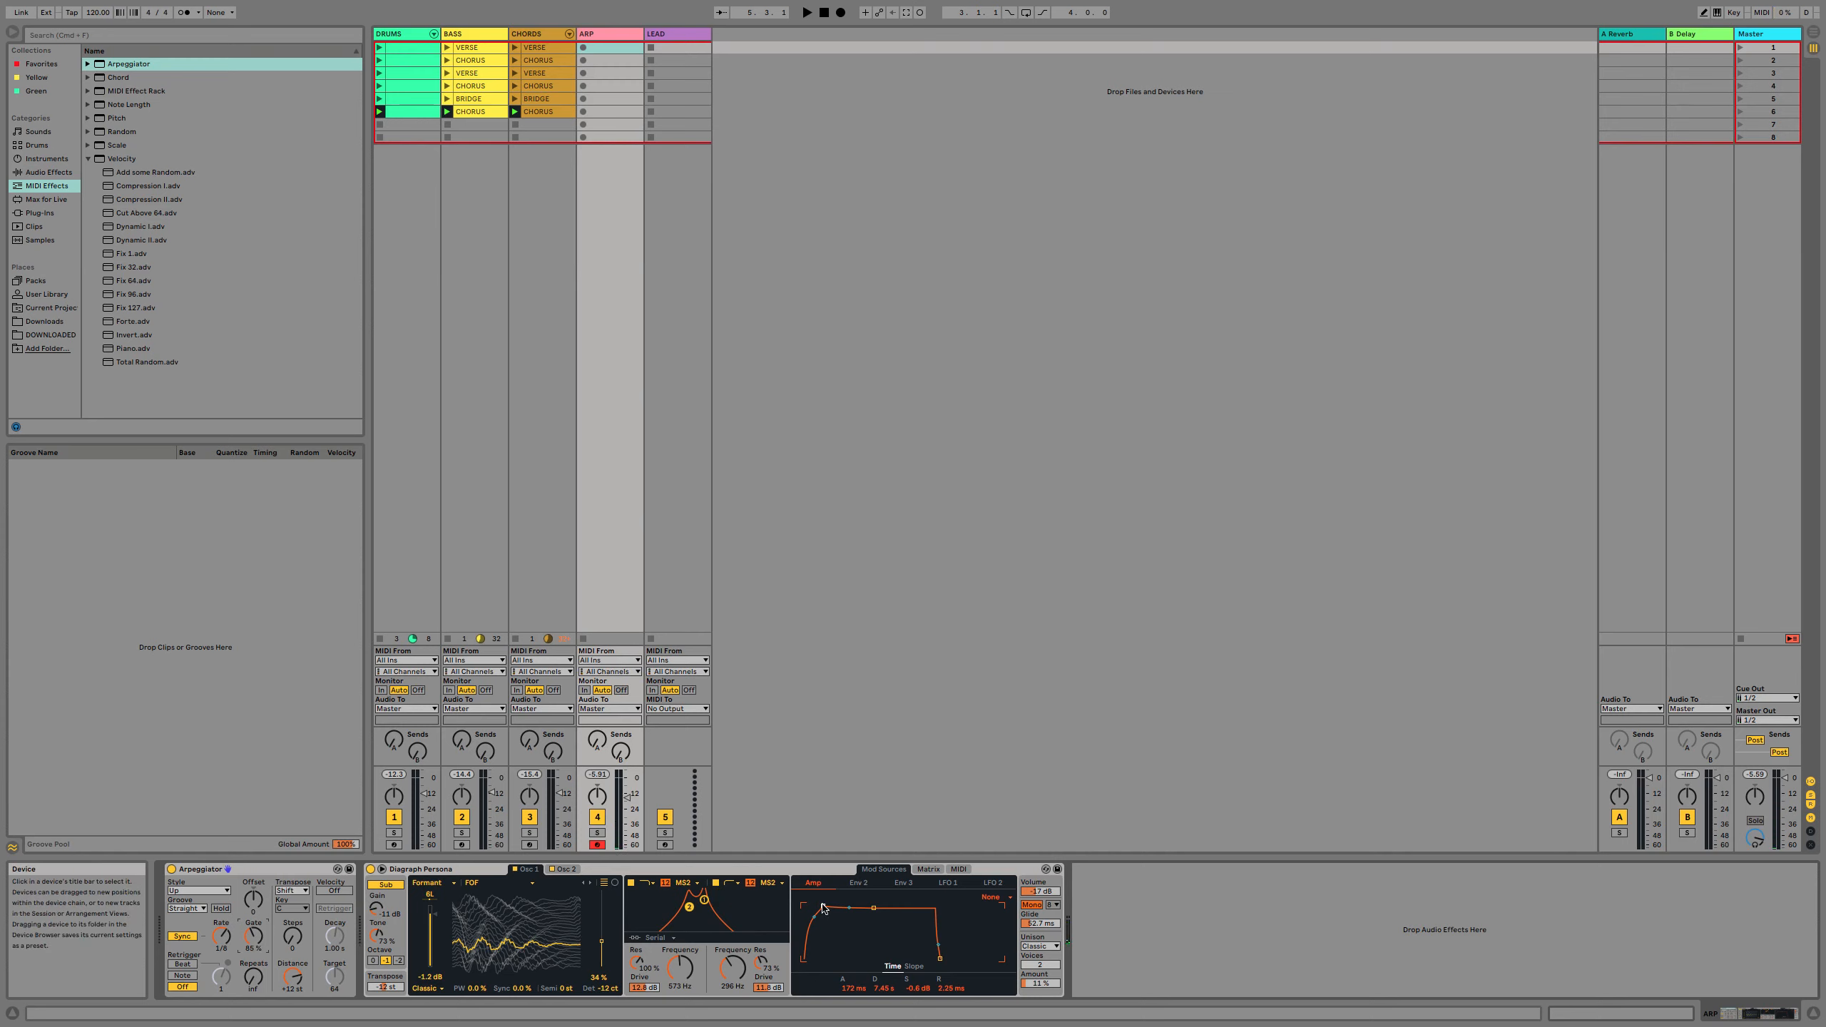
Set Diagraph Persona's amp envelope attack to 0.00 ms, and set the Arpeggiator to the Down style with more transpose steps.
{"action": "left_click_drag", "start_coordinate": [848, 990], "coordinate": [848, 1021]}
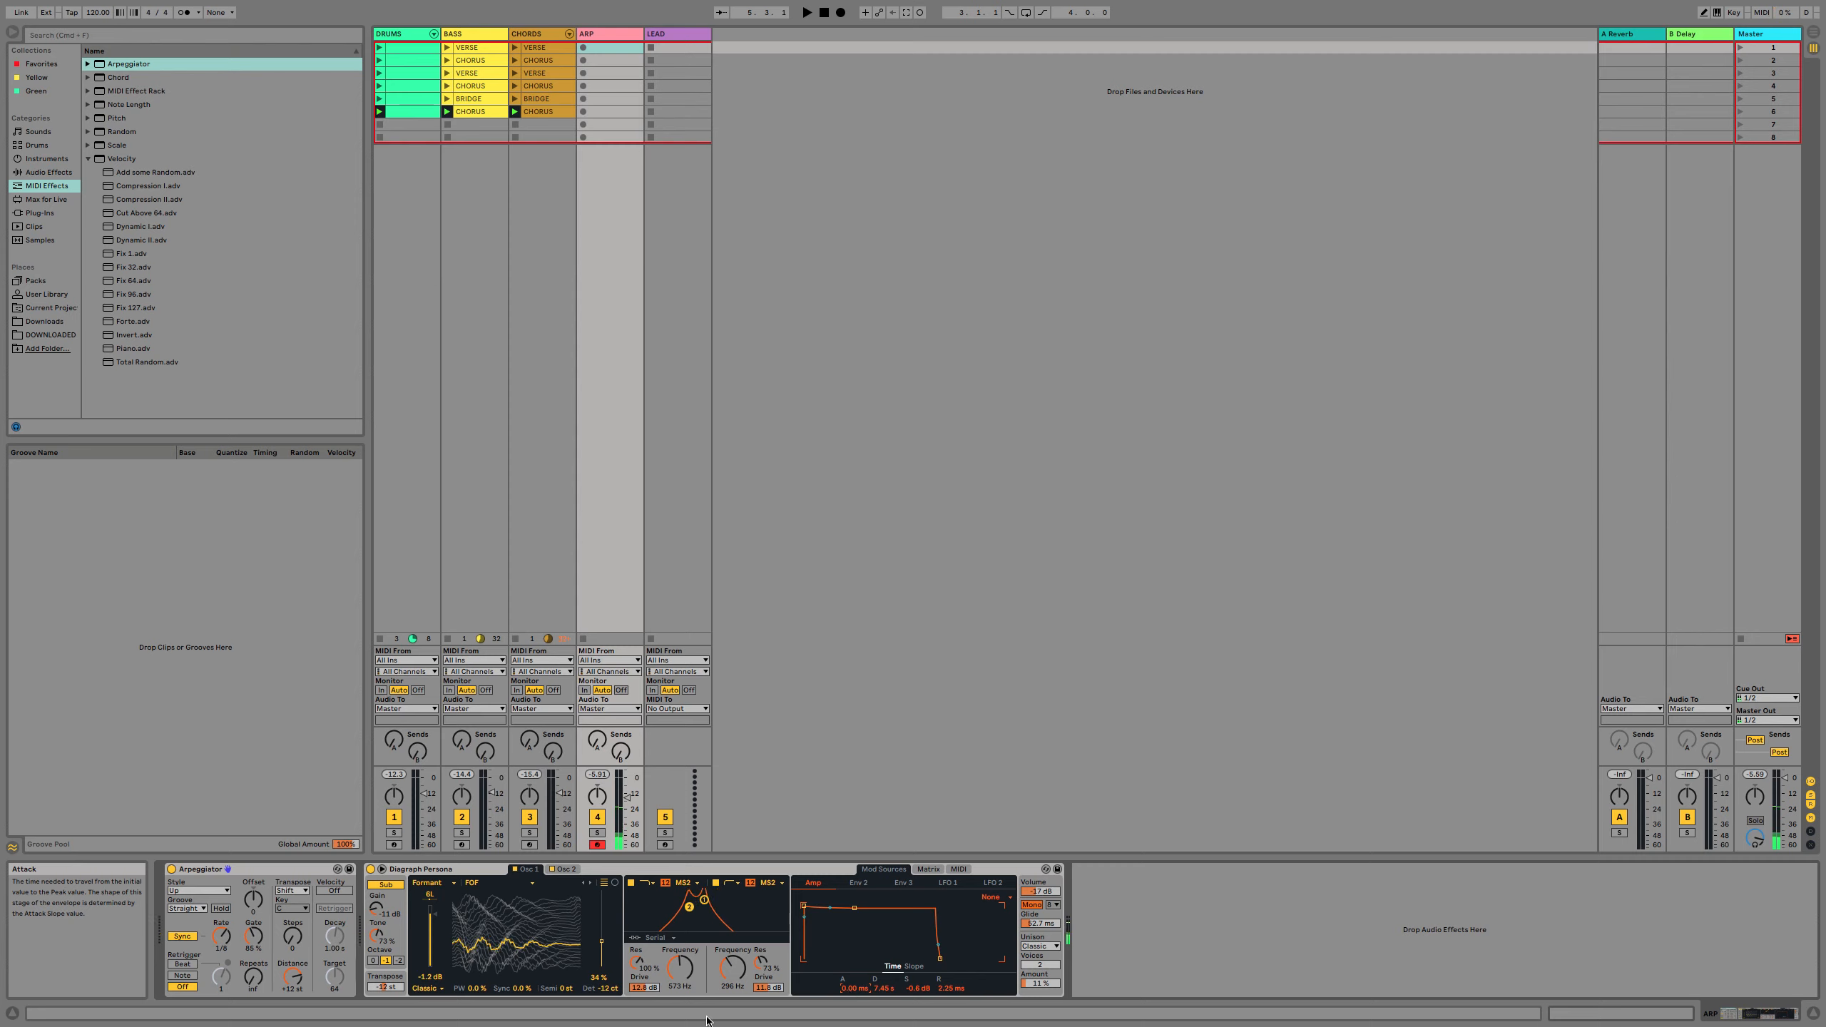
{"action": "left_click", "coordinate": [213, 897]}
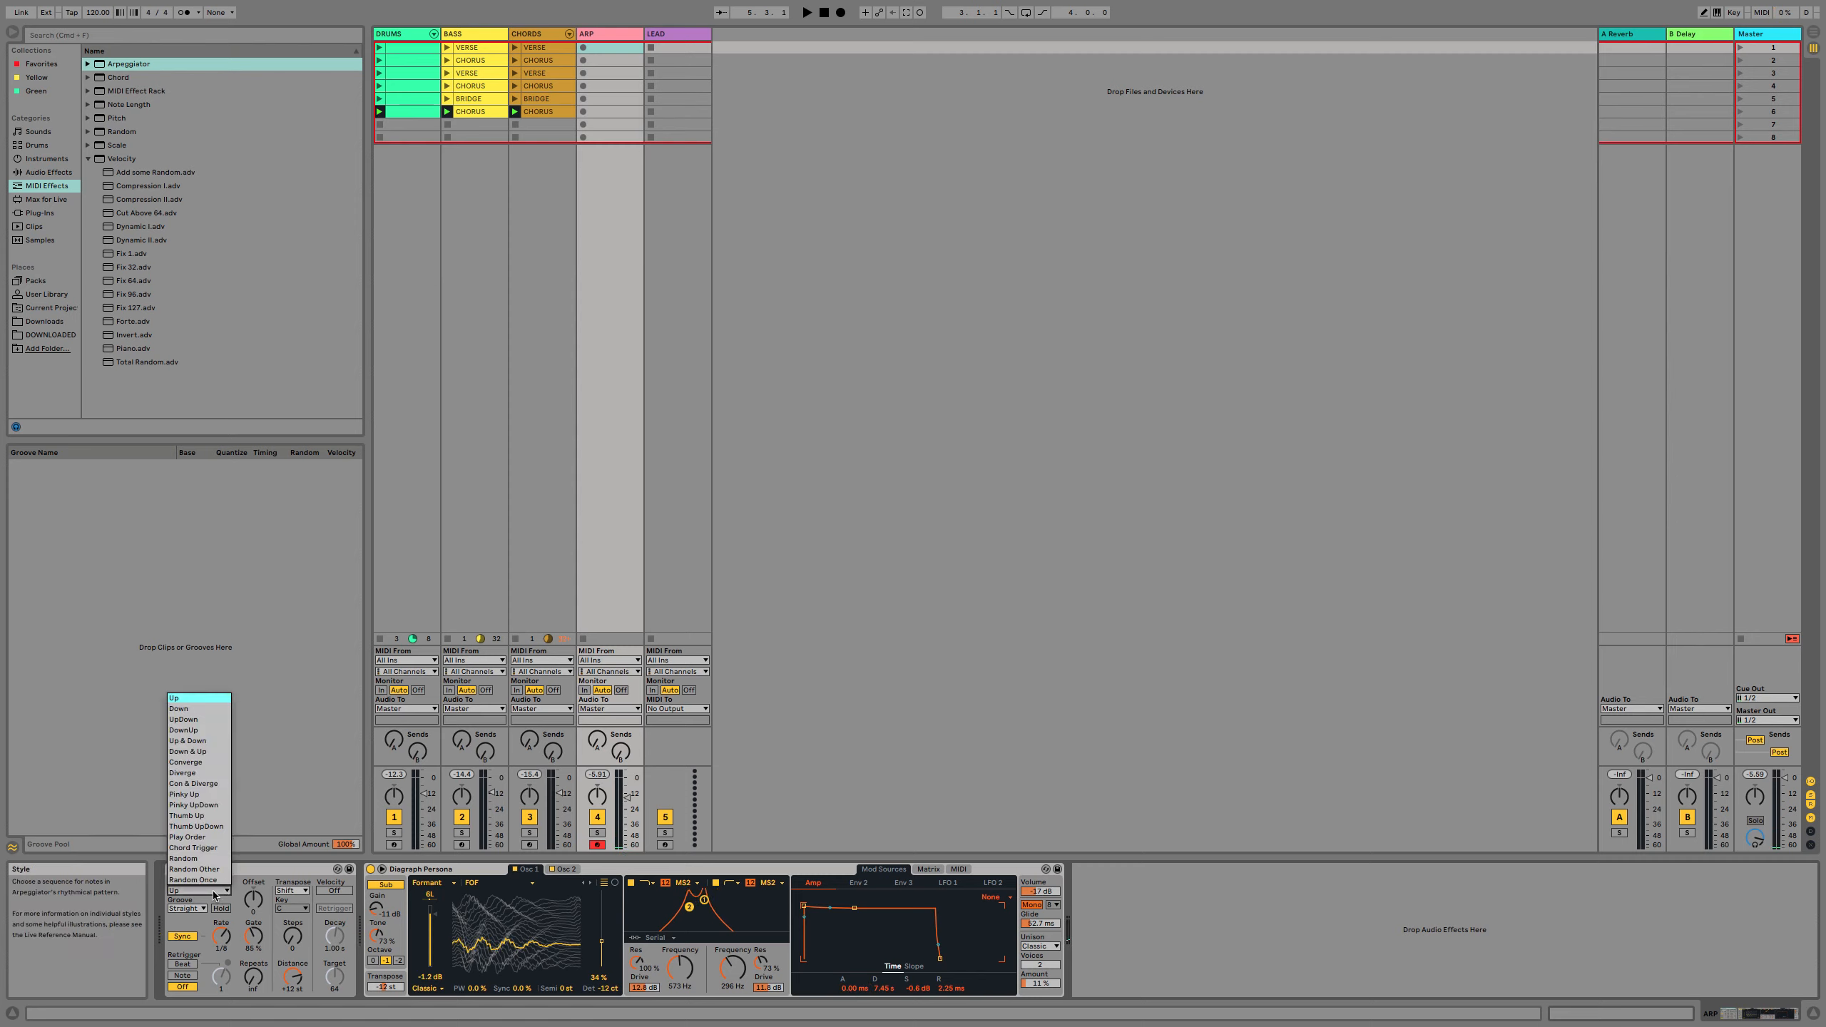
{"action": "left_click", "coordinate": [194, 717]}
{"action": "left_click_drag", "start_coordinate": [291, 944], "coordinate": [290, 935]}
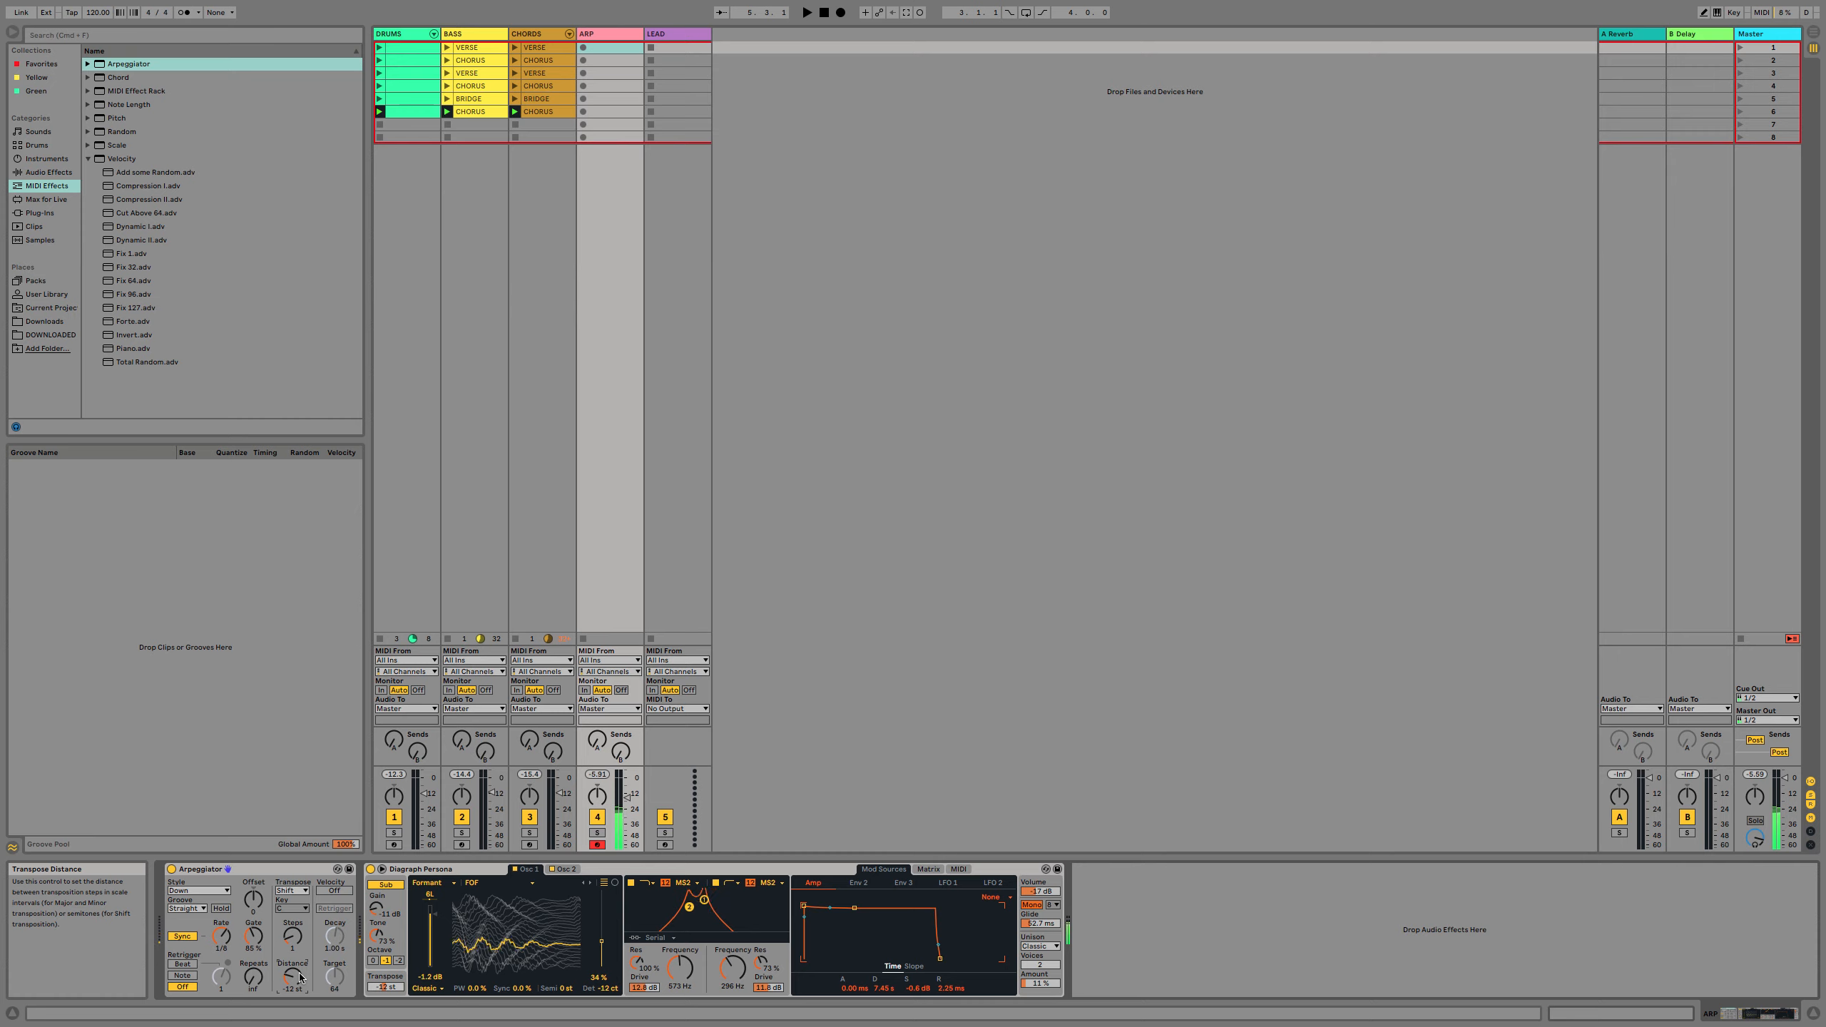
Record a four-bar arp clip into the ARP track's sixth slot over the chorus and open its notes.
{"action": "key", "text": "Right"}
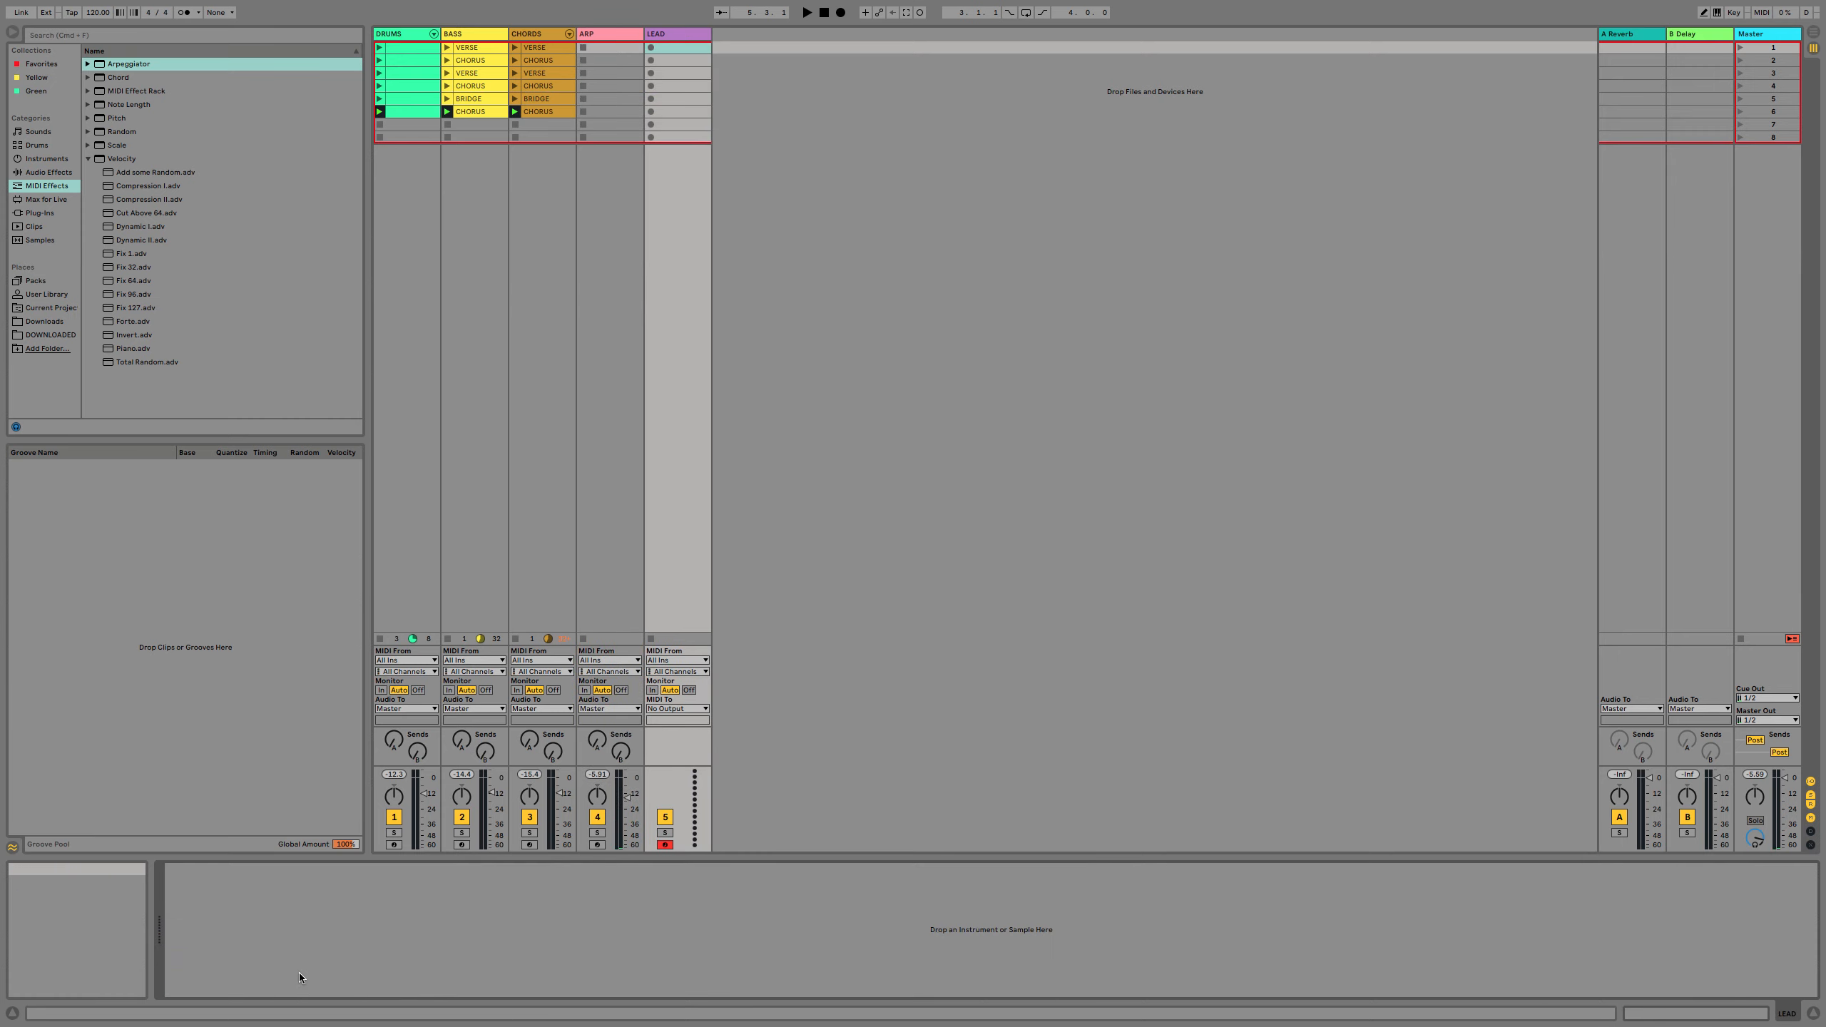
{"action": "key", "text": "Left"}
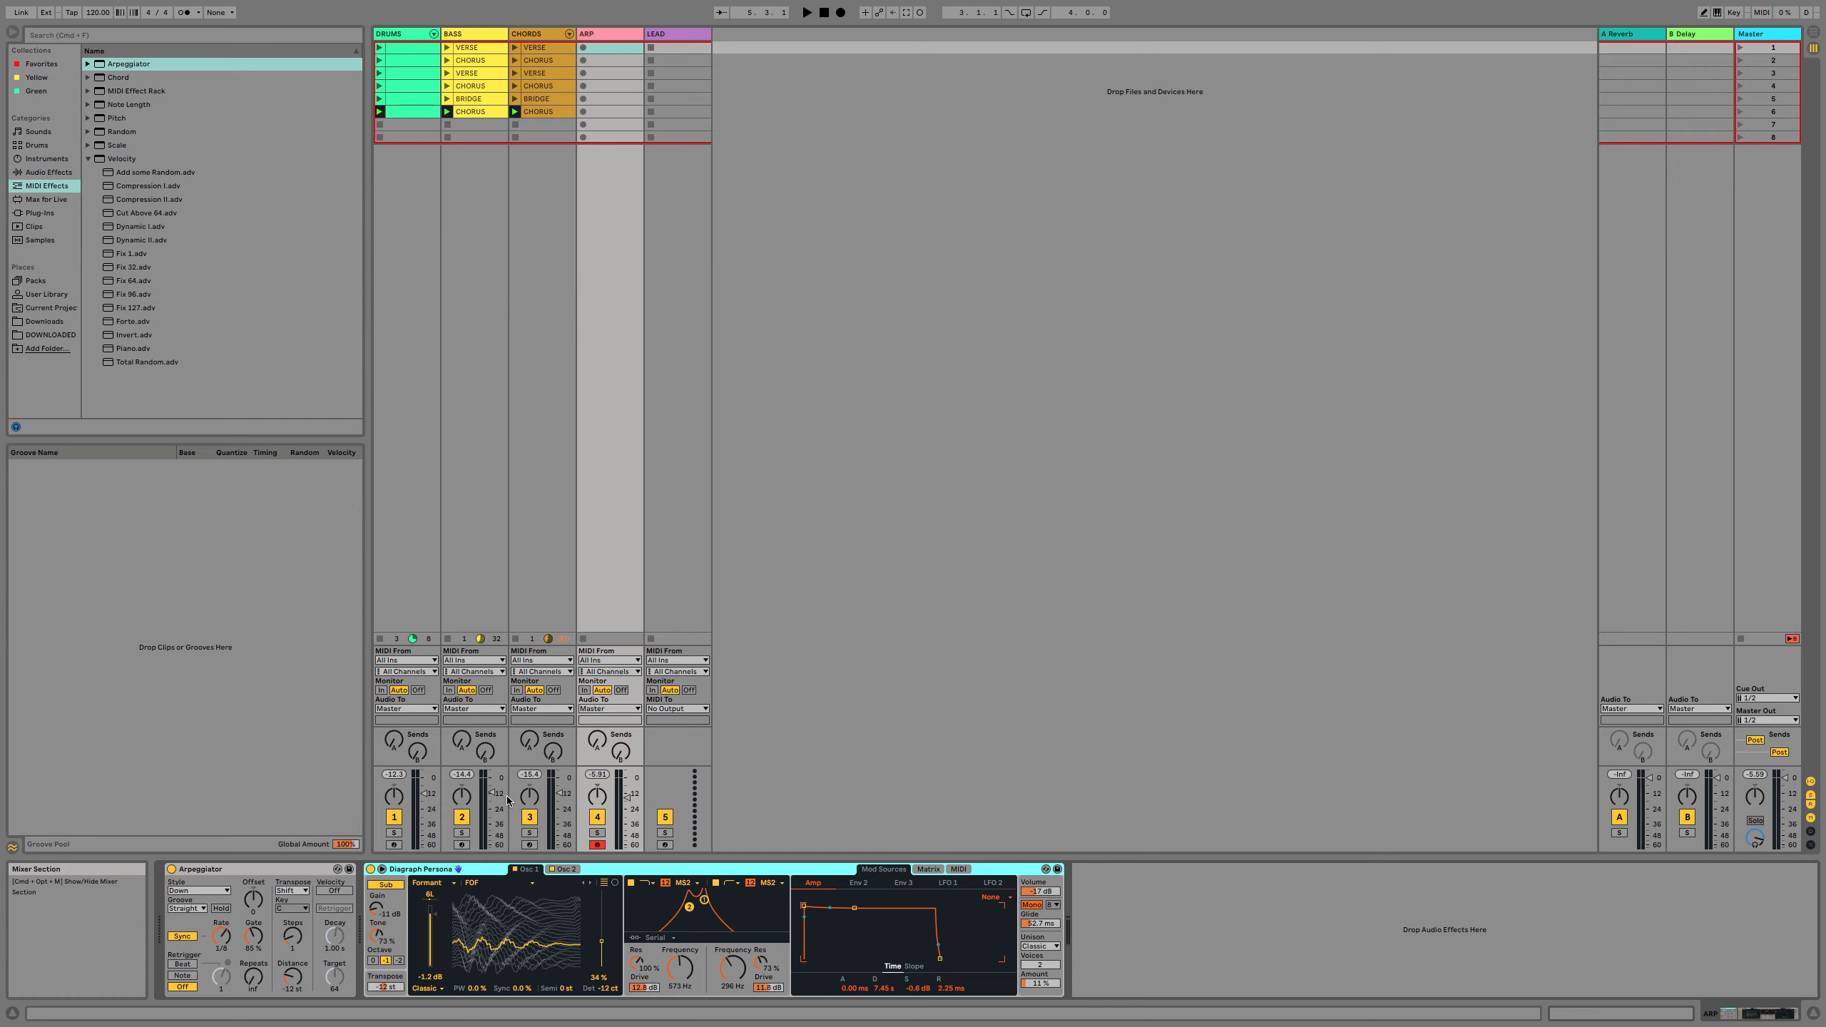
{"action": "key", "text": "space"}
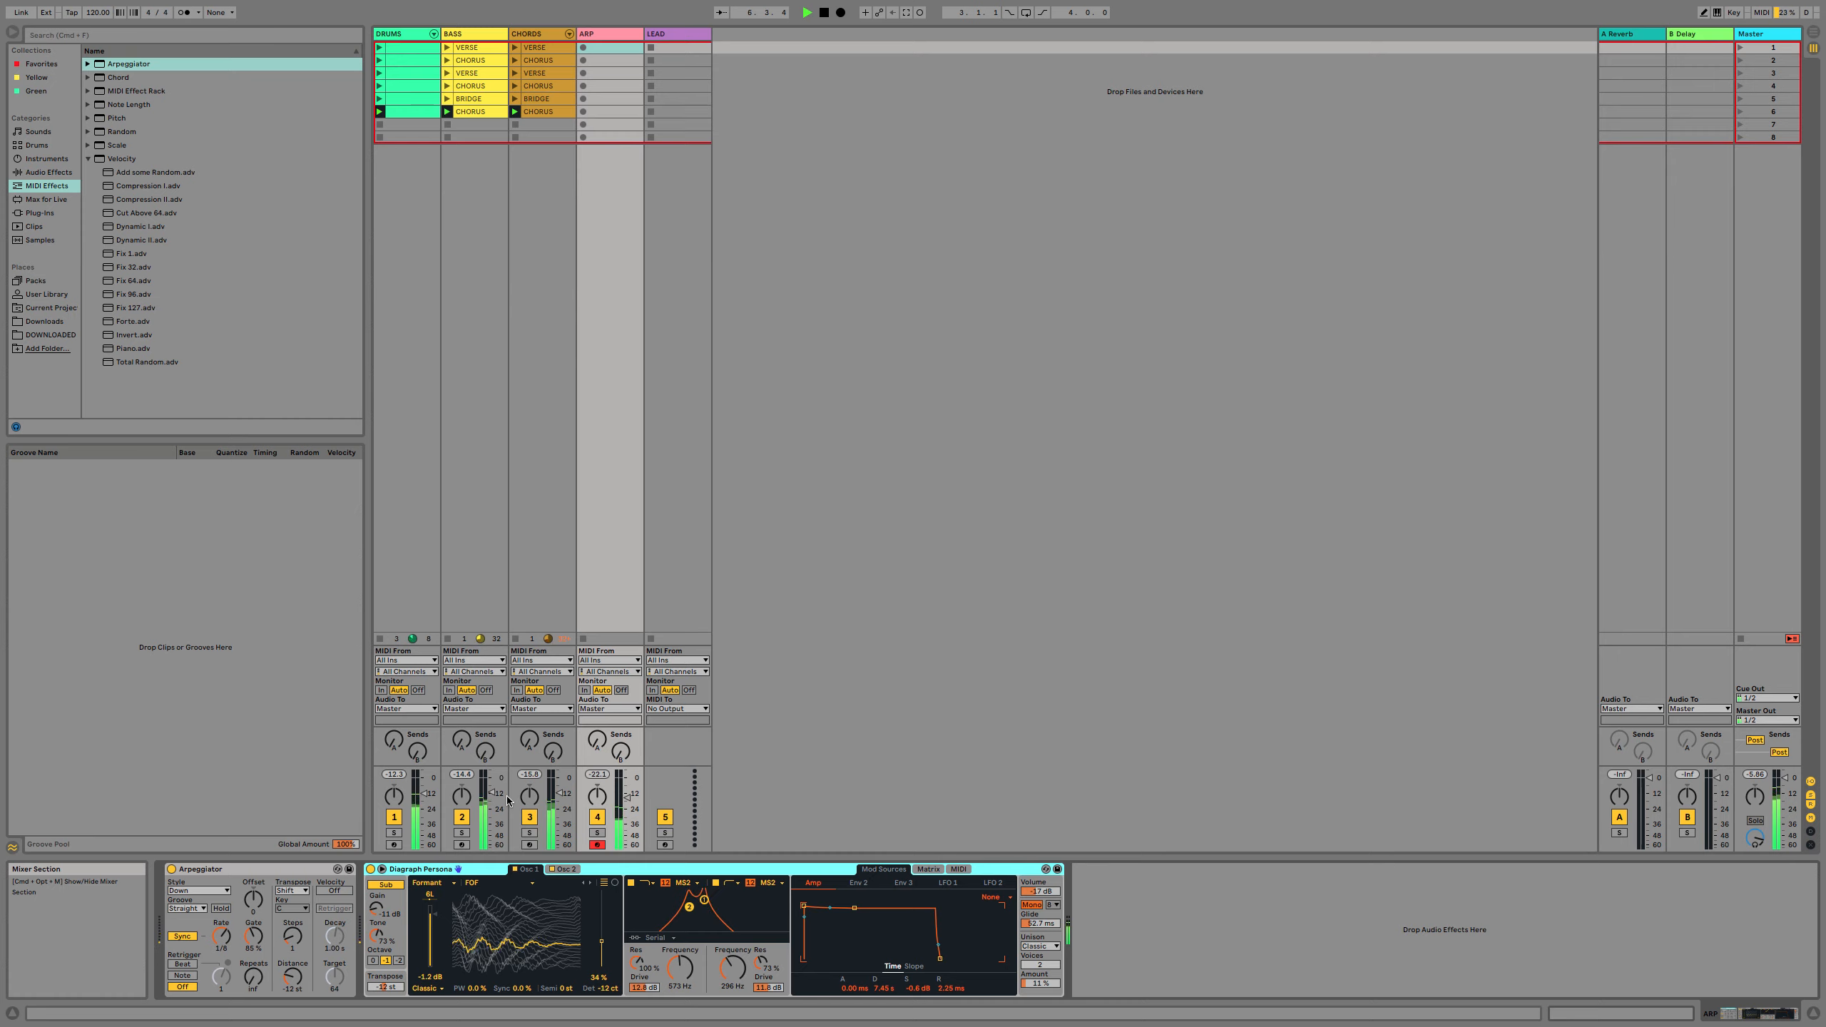
{"action": "key", "text": "space"}
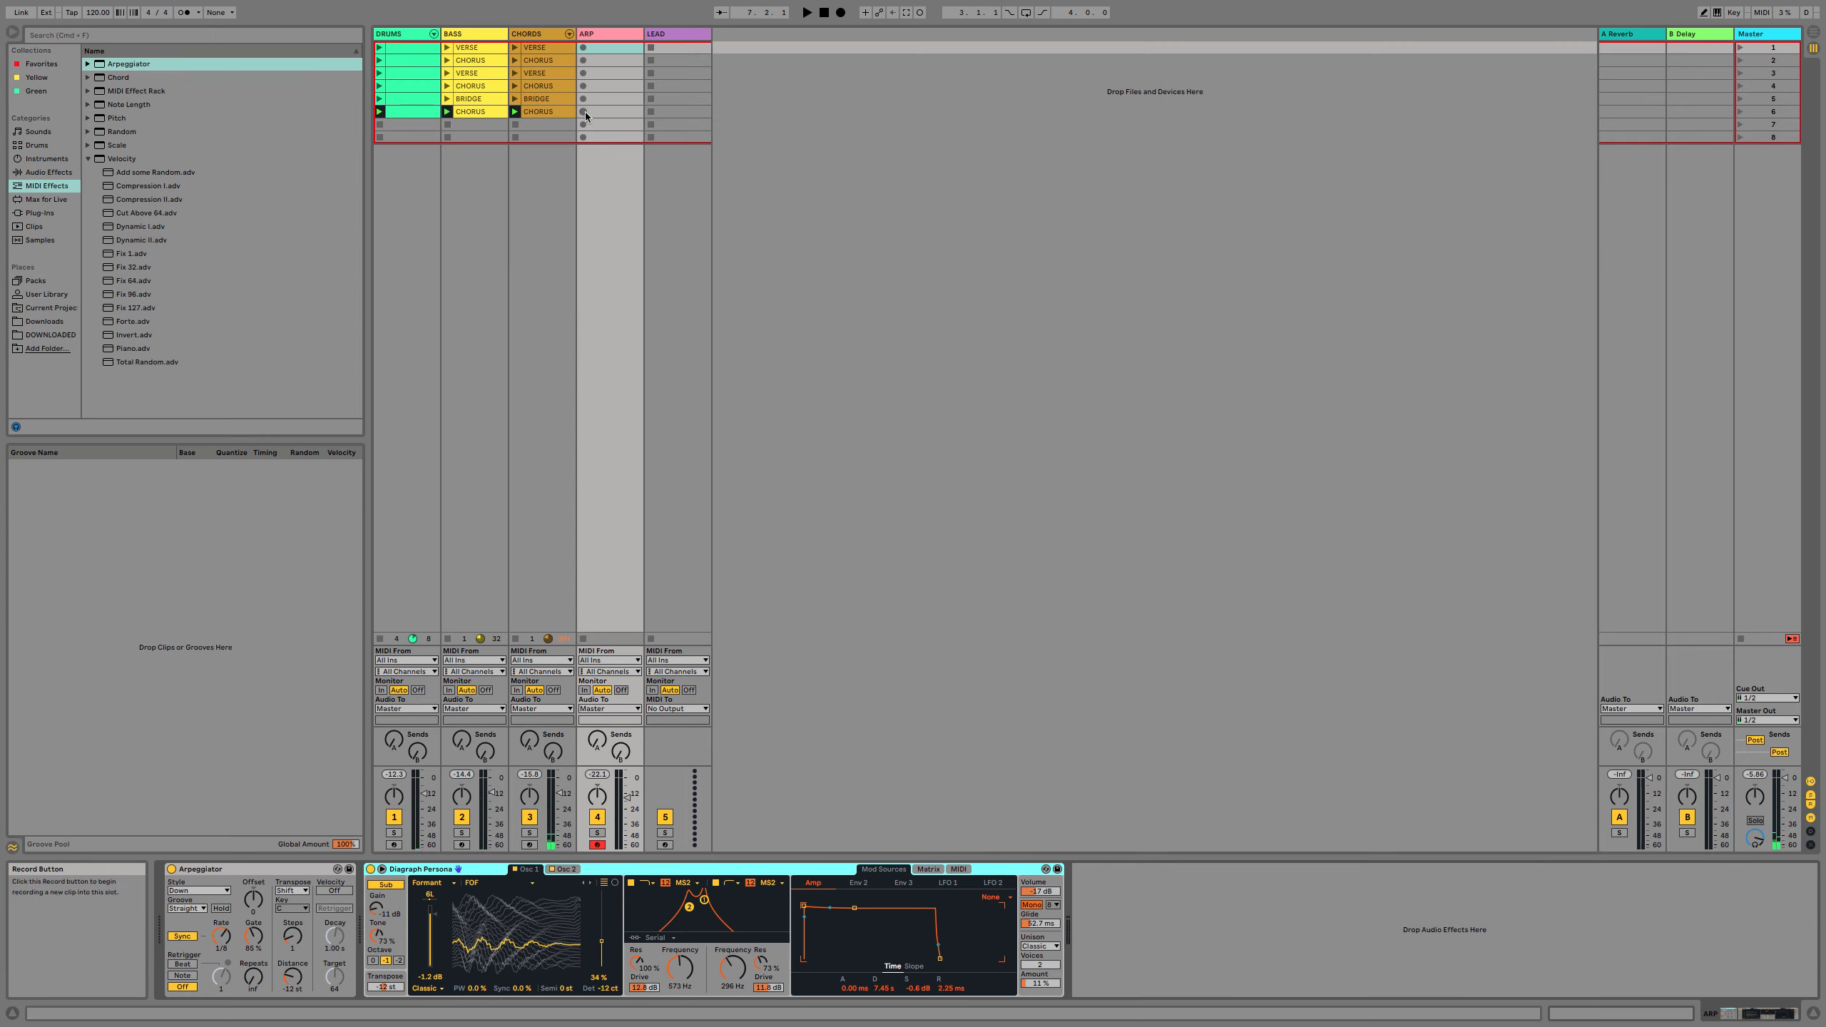
{"action": "left_click", "coordinate": [583, 112]}
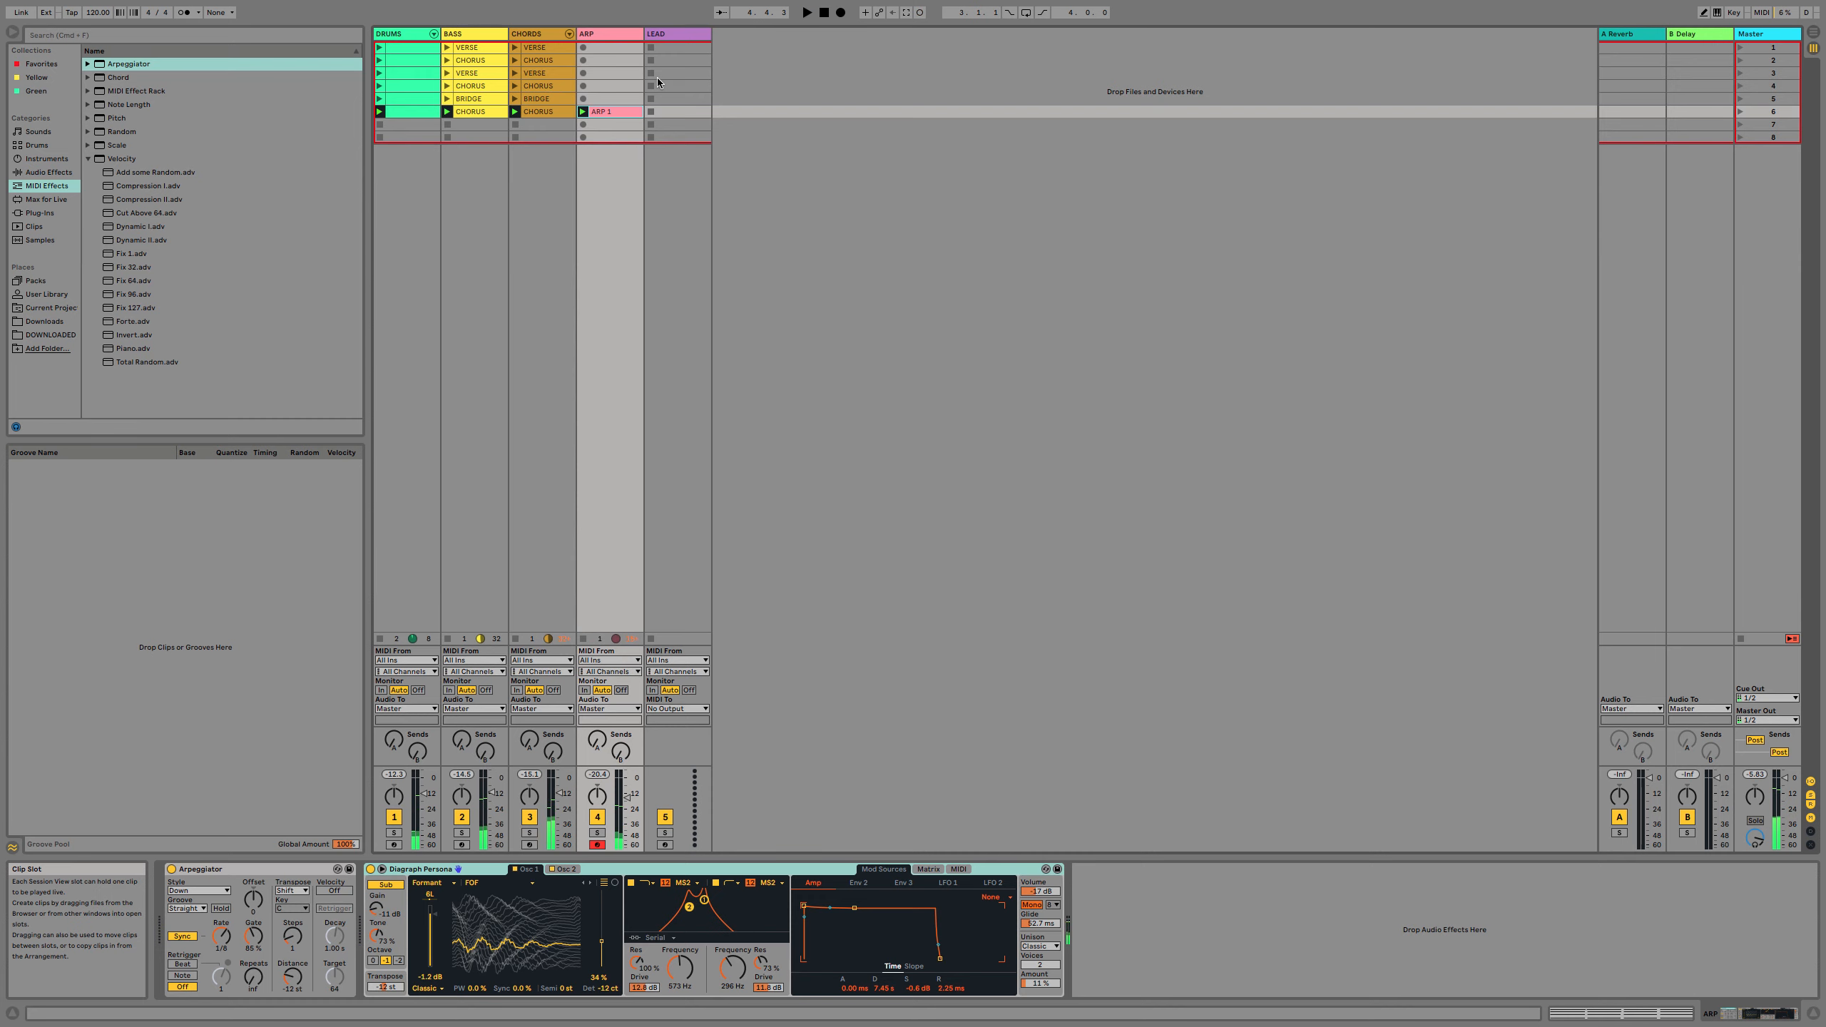
{"action": "left_click", "coordinate": [602, 115]}
{"action": "double_click", "coordinate": [602, 115]}
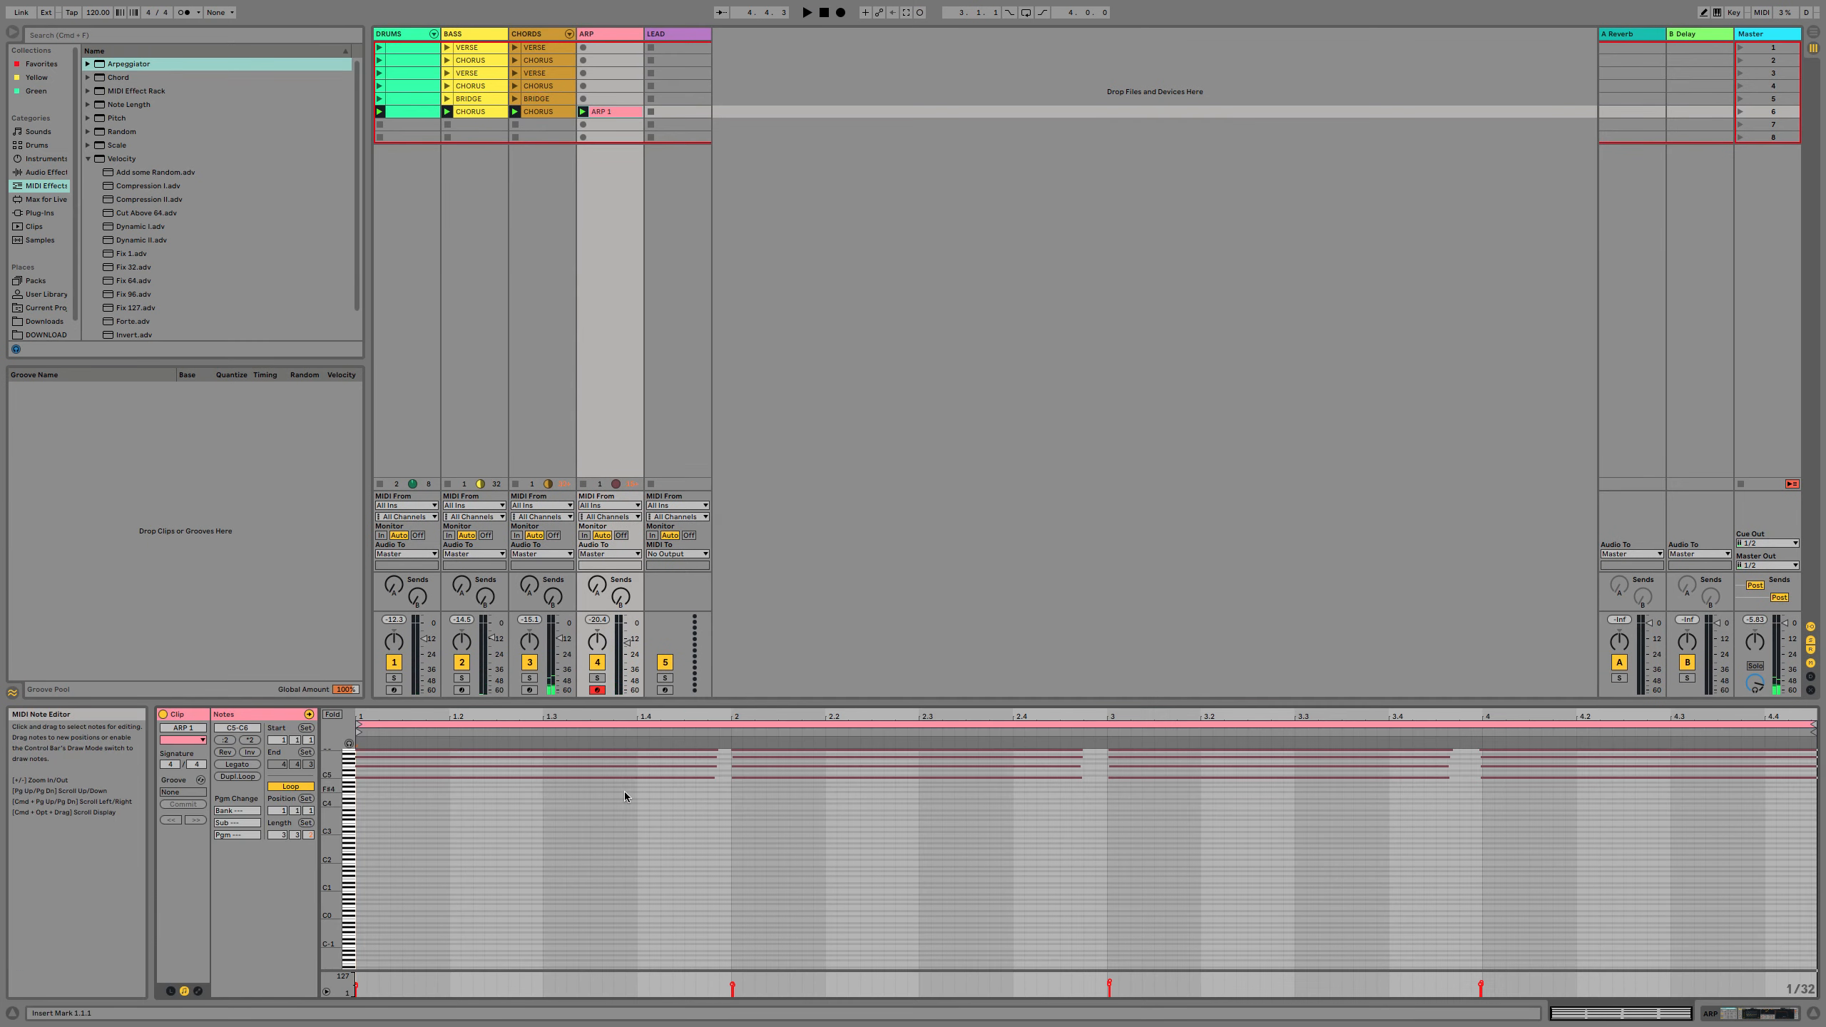
Set the ARP clip's note grid to one bar and quantize all note starts and ends to it.
{"action": "right_click", "coordinate": [606, 825]}
{"action": "left_click", "coordinate": [732, 762]}
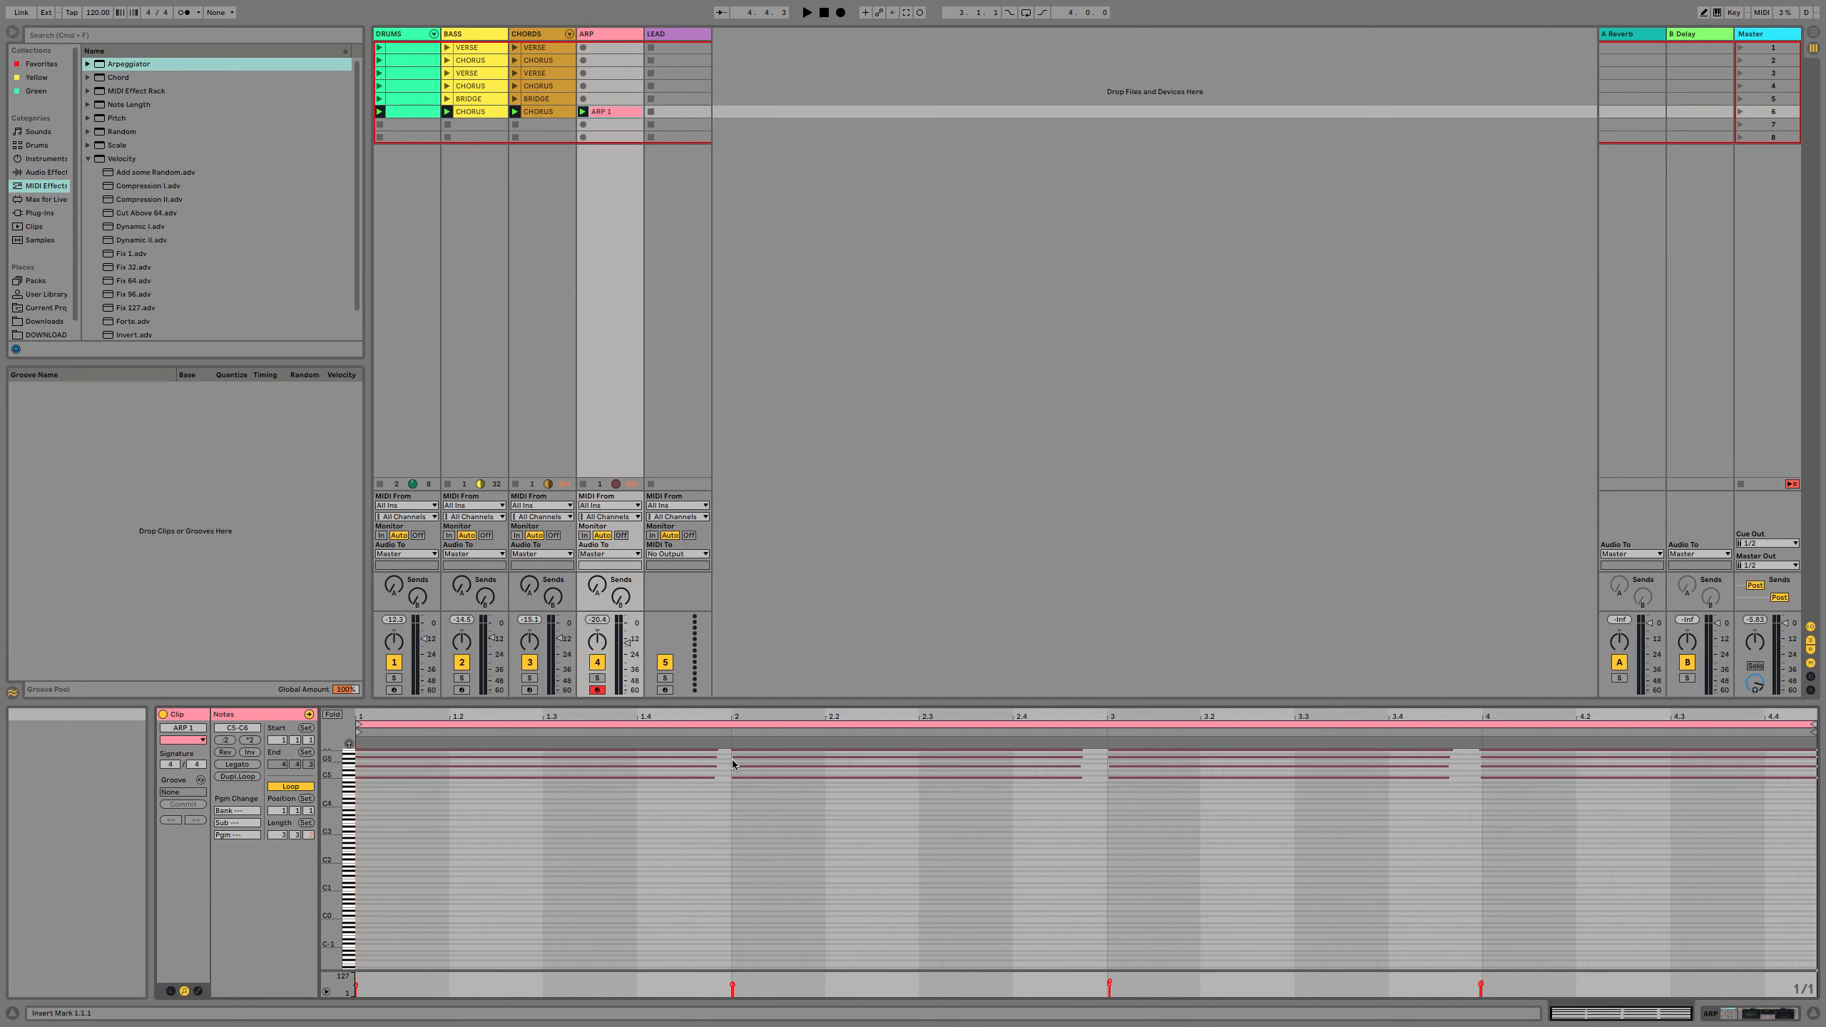
{"action": "key", "text": "super+a"}
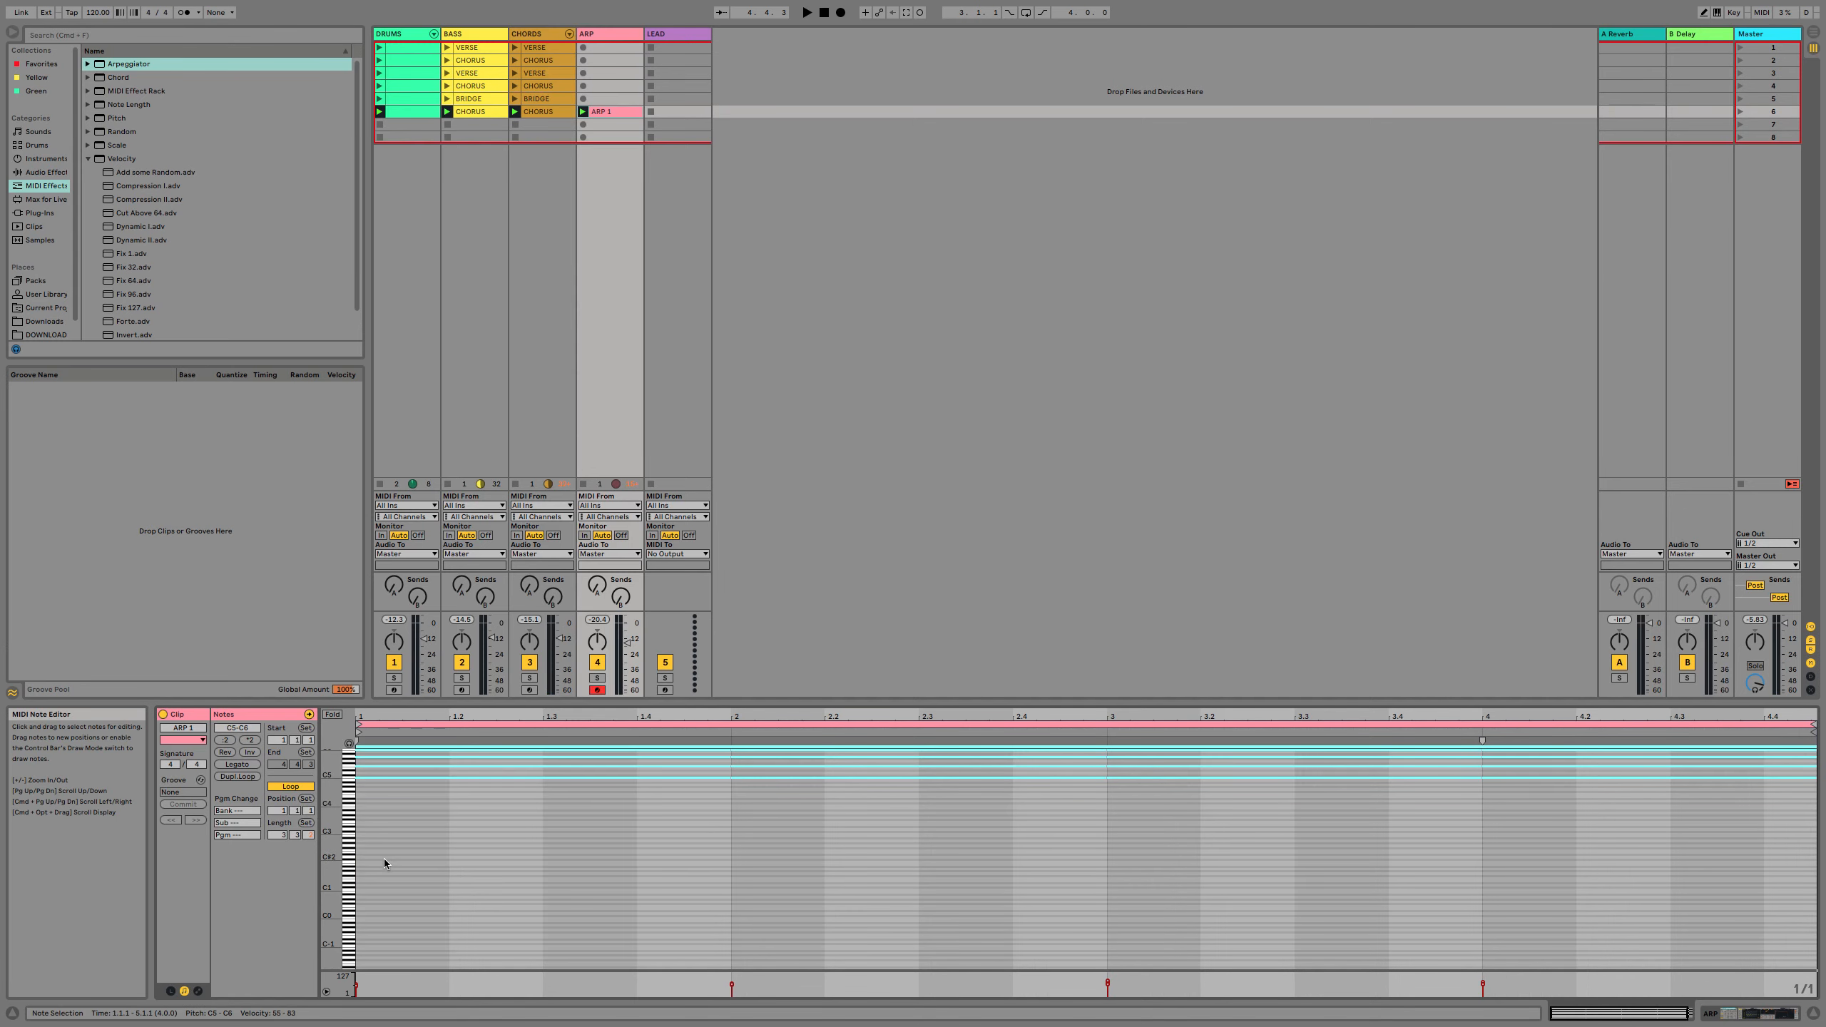
Lower the ARP clip's second-bar notes from F5 to E5 and from A5 to G5.
{"action": "scroll", "coordinate": [384, 860], "scroll_direction": "up", "scroll_amount": 5}
{"action": "mouse_move", "coordinate": [368, 704]}
{"action": "left_mouse_down"}
{"action": "mouse_move", "coordinate": [365, 608]}
{"action": "mouse_move", "coordinate": [347, 726]}
{"action": "mouse_move", "coordinate": [381, 738]}
{"action": "left_mouse_up"}
{"action": "left_click_drag", "start_coordinate": [338, 803], "coordinate": [339, 723]}
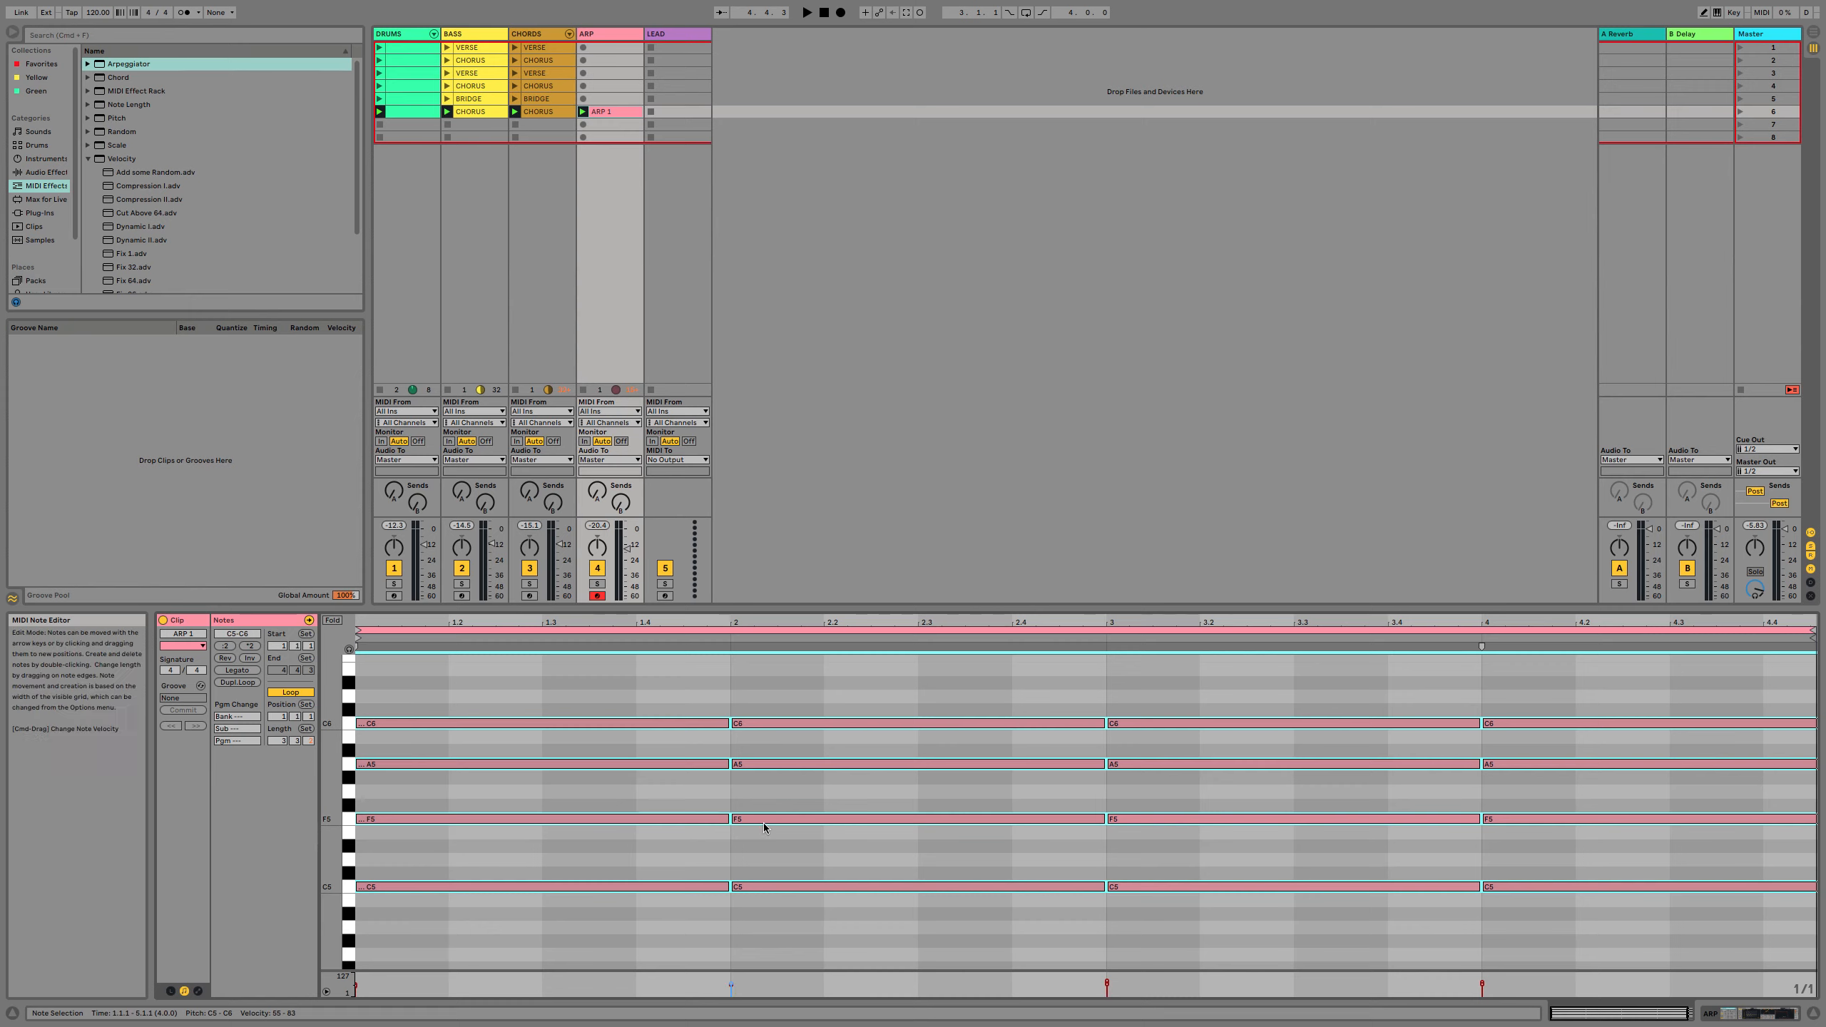
{"action": "left_click", "coordinate": [757, 859]}
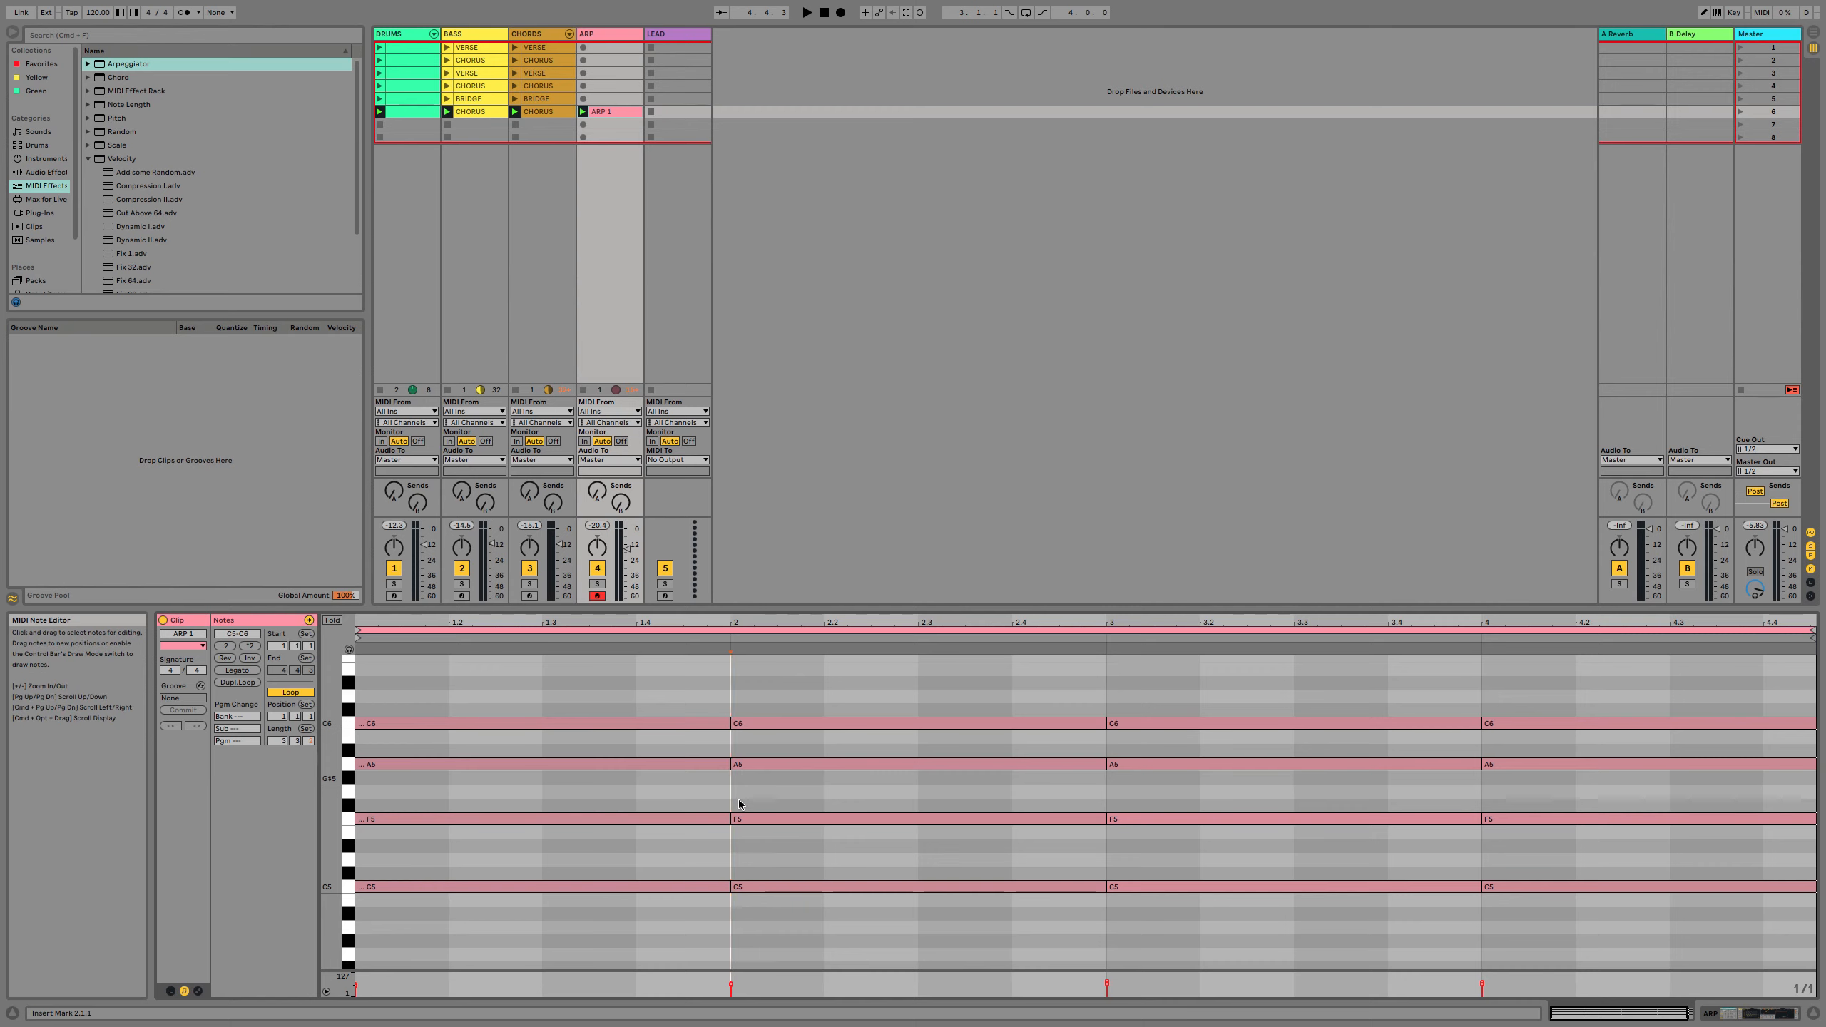
{"action": "left_click", "coordinate": [755, 819]}
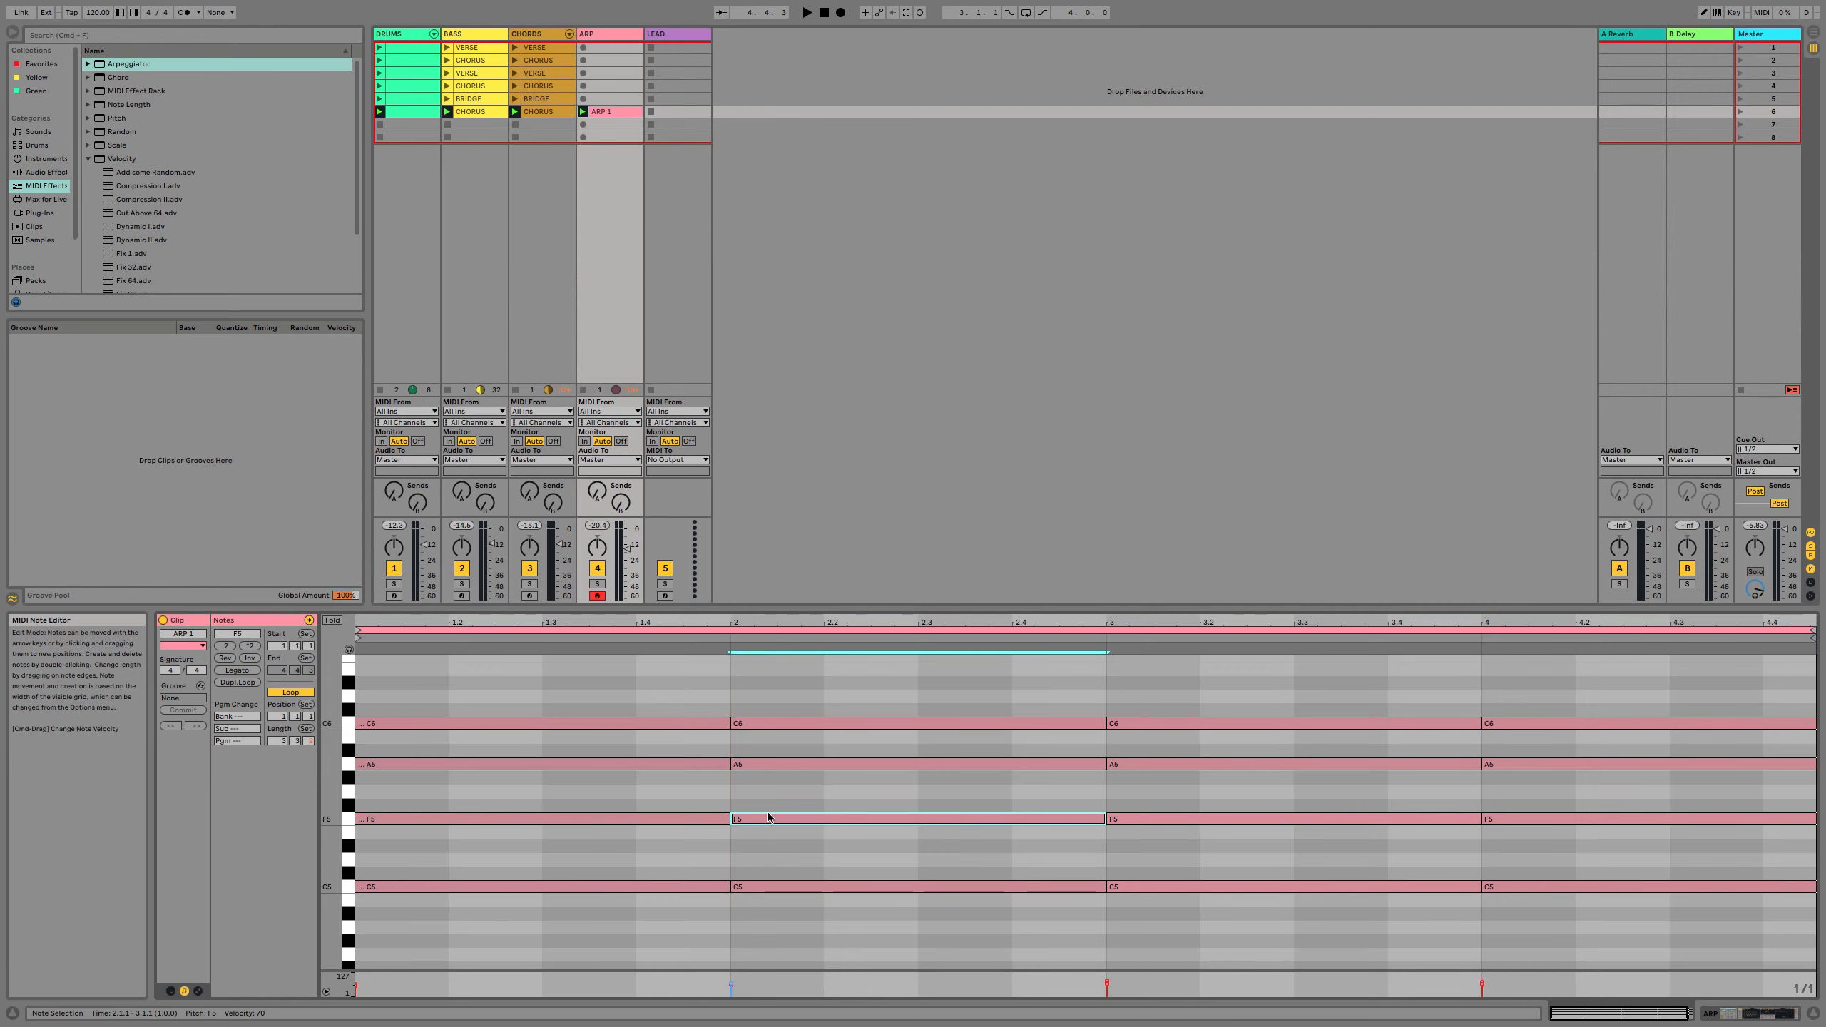
{"action": "key", "text": "Down"}
{"action": "left_click", "coordinate": [773, 759]}
{"action": "key", "text": "Down"}
{"action": "key", "text": "Down"}
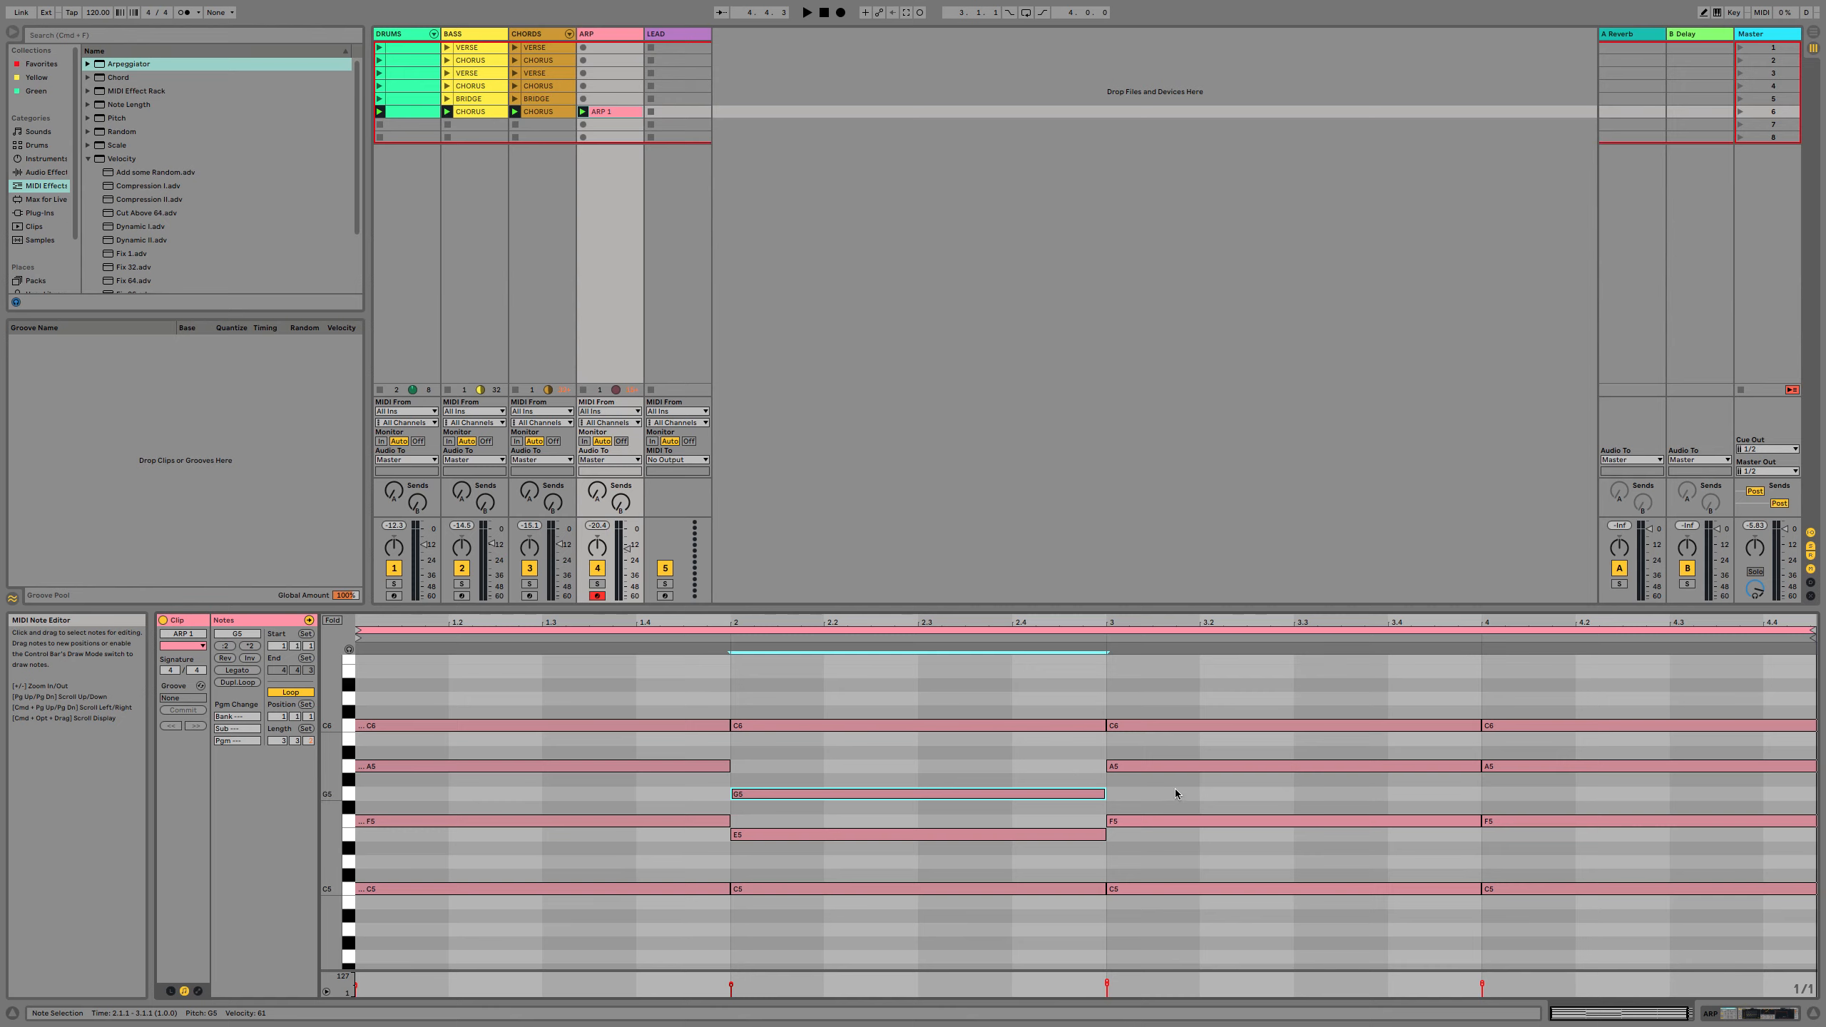
Raise the top note of the ARP clip's third bar to D6, keeping its bottom note at C5.
{"action": "left_click_drag", "start_coordinate": [1162, 725], "coordinate": [1164, 695]}
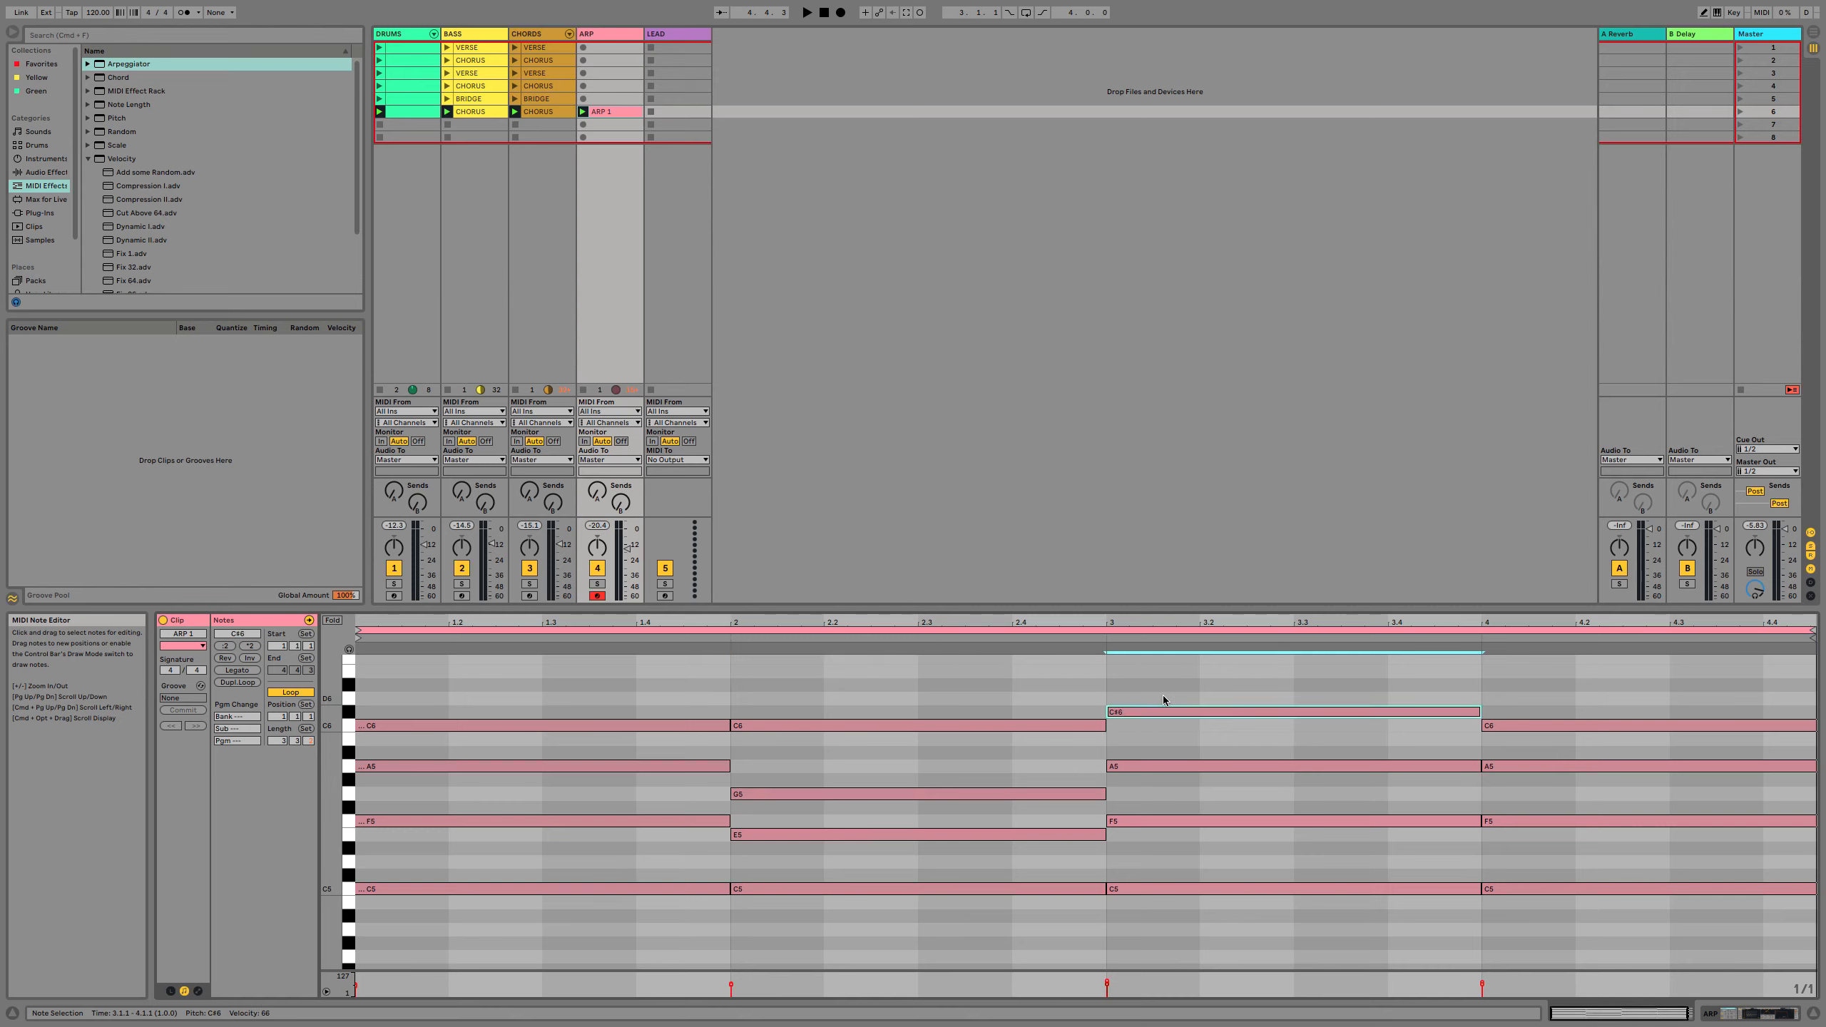
{"action": "left_click_drag", "start_coordinate": [1139, 890], "coordinate": [1172, 862]}
{"action": "key", "text": "Down"}
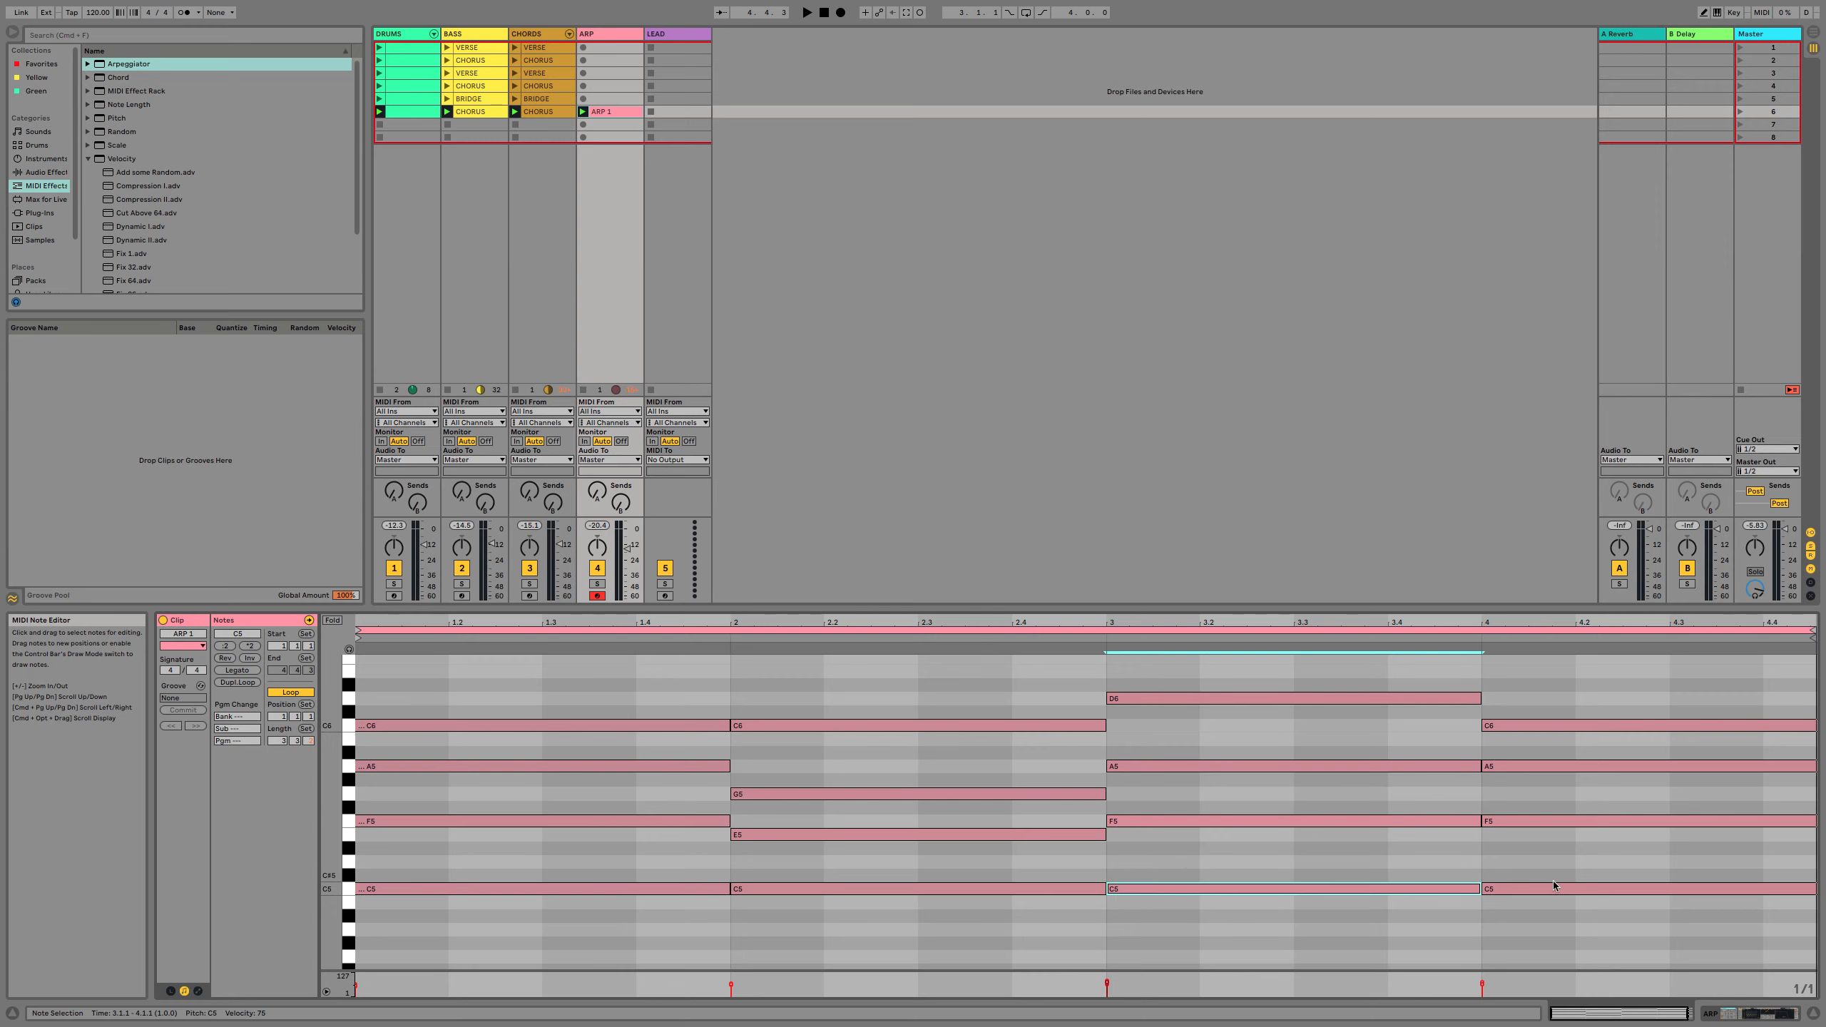
Lower the fourth bar's F5 note to E5 and A5 note to G5, and play the ARP clip.
{"action": "left_click", "coordinate": [1567, 821]}
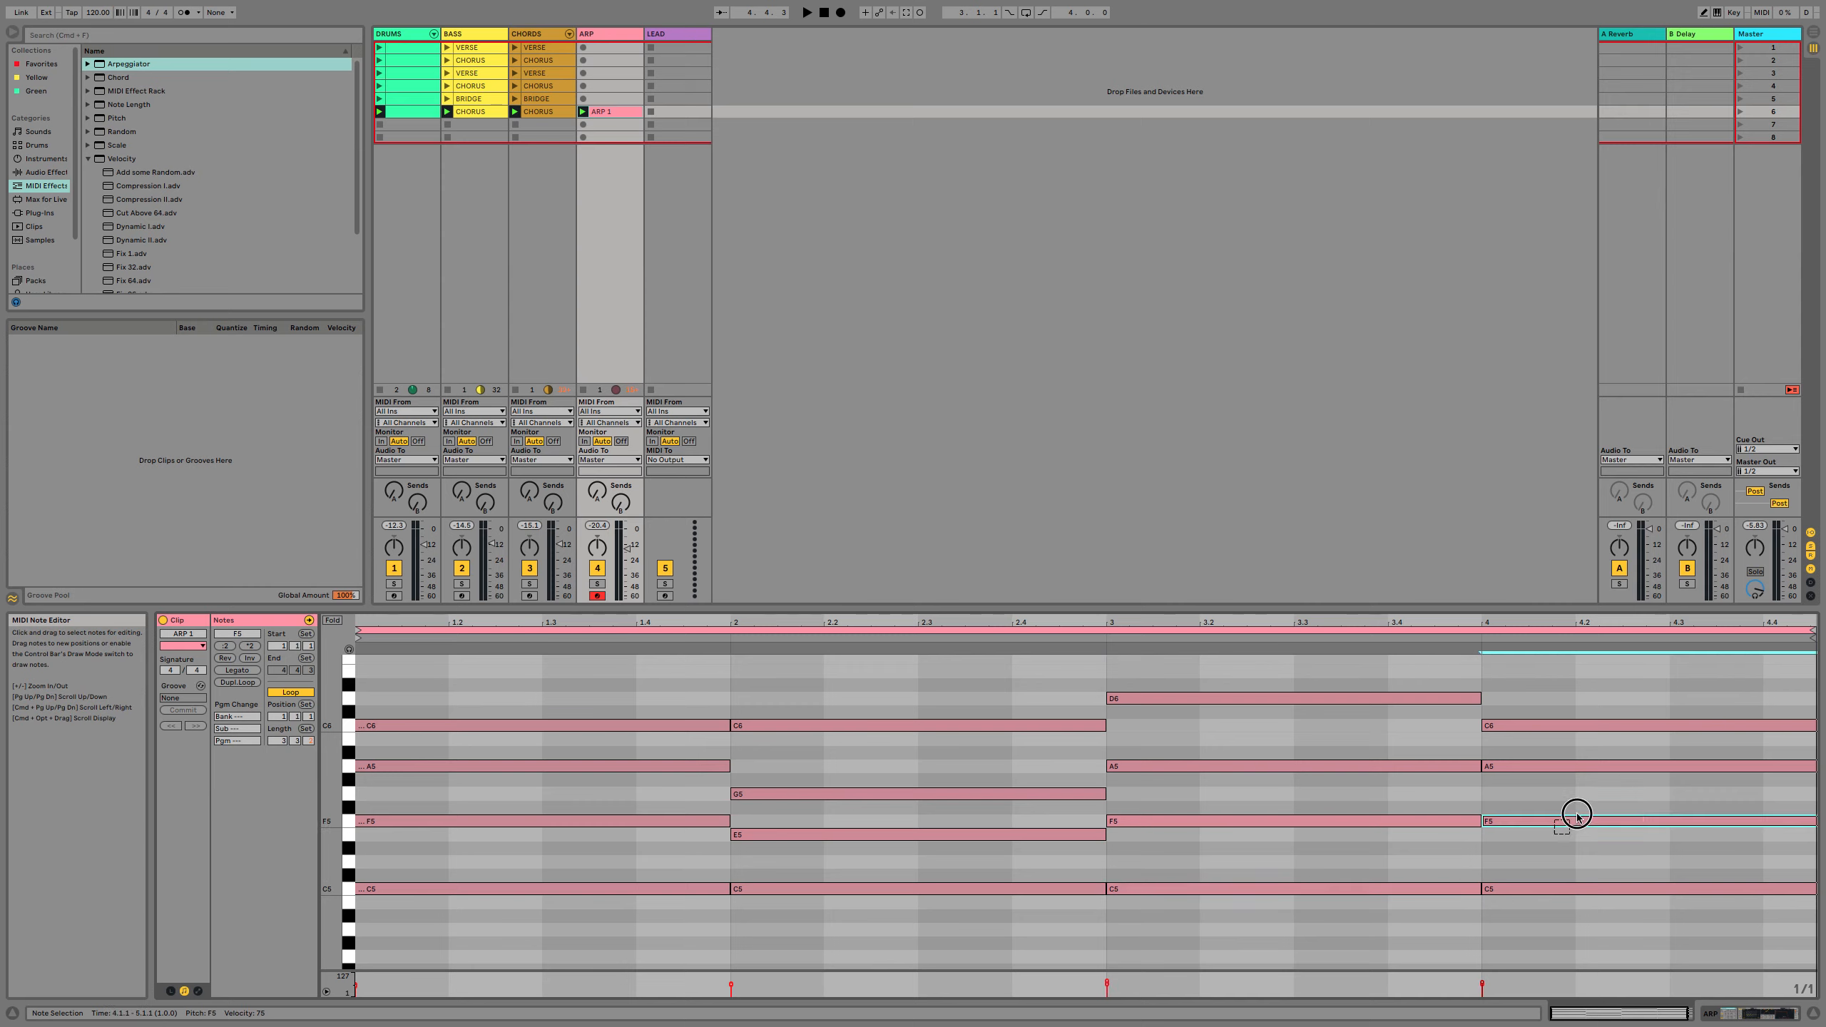
{"action": "key", "text": "Down"}
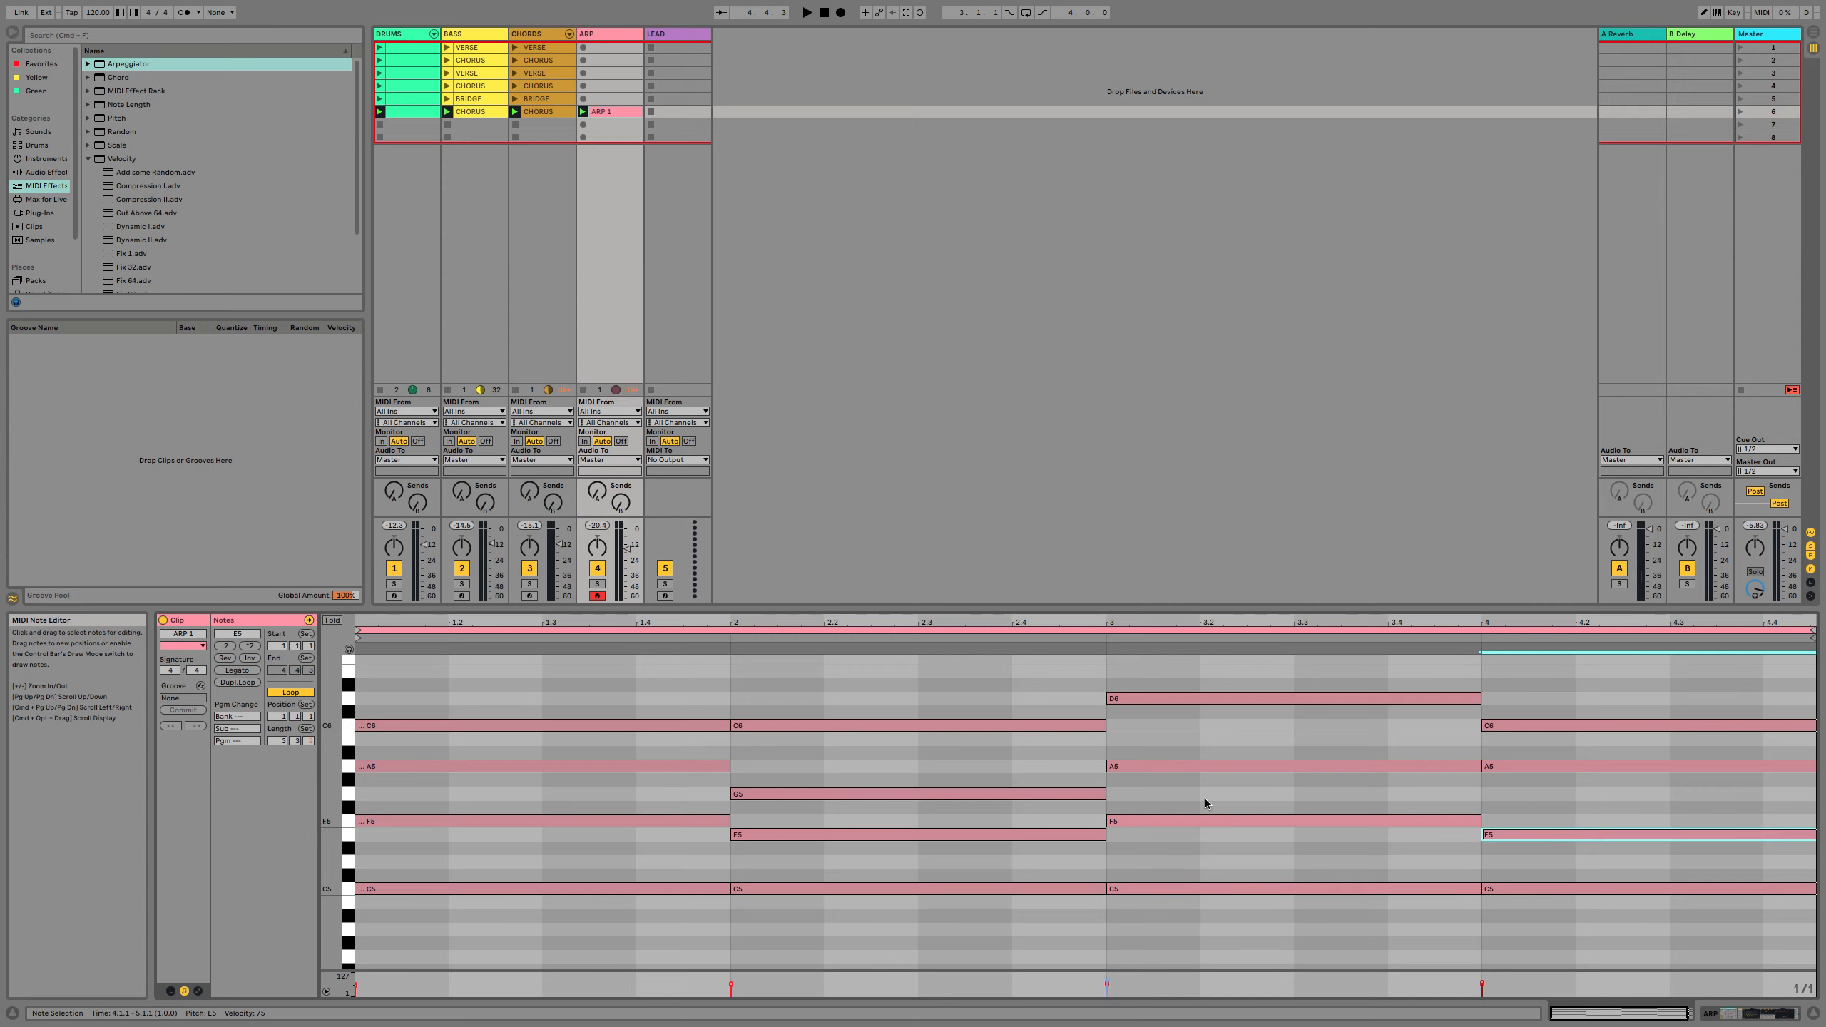
{"action": "left_click", "coordinate": [1542, 766]}
{"action": "key", "text": "Down"}
{"action": "key", "text": "Down"}
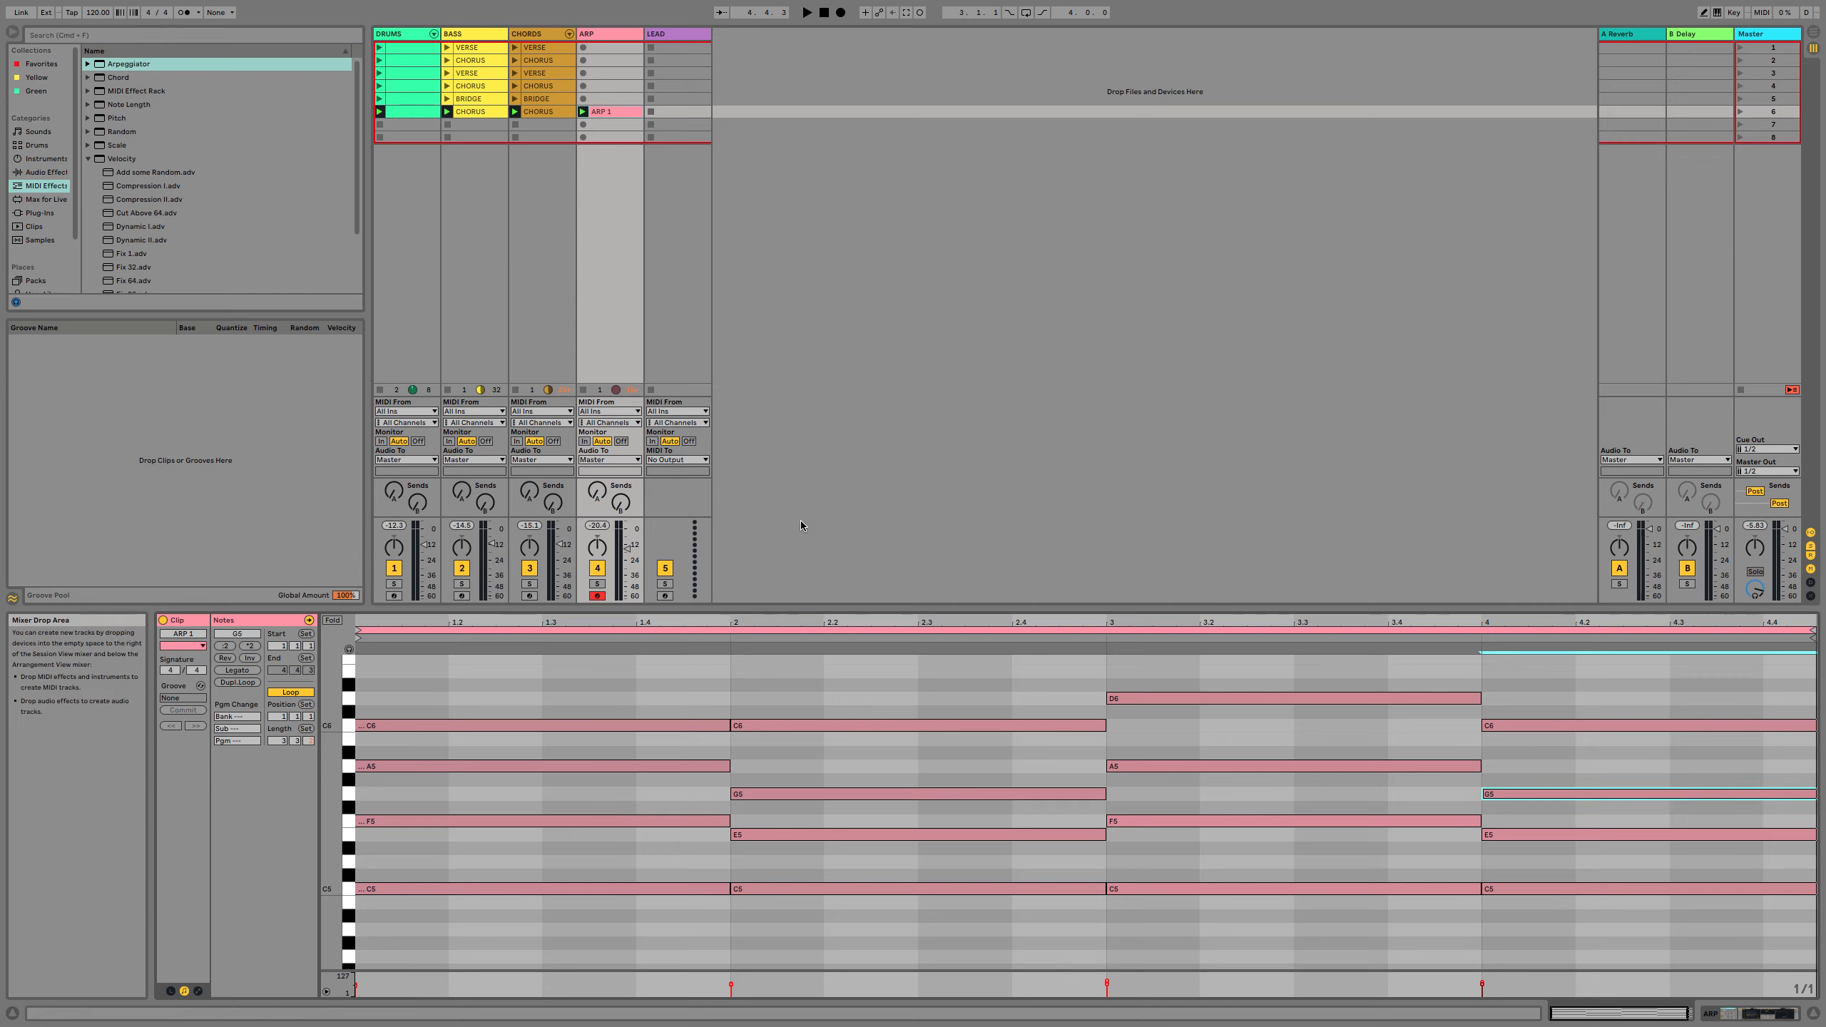
{"action": "left_click", "coordinate": [583, 112]}
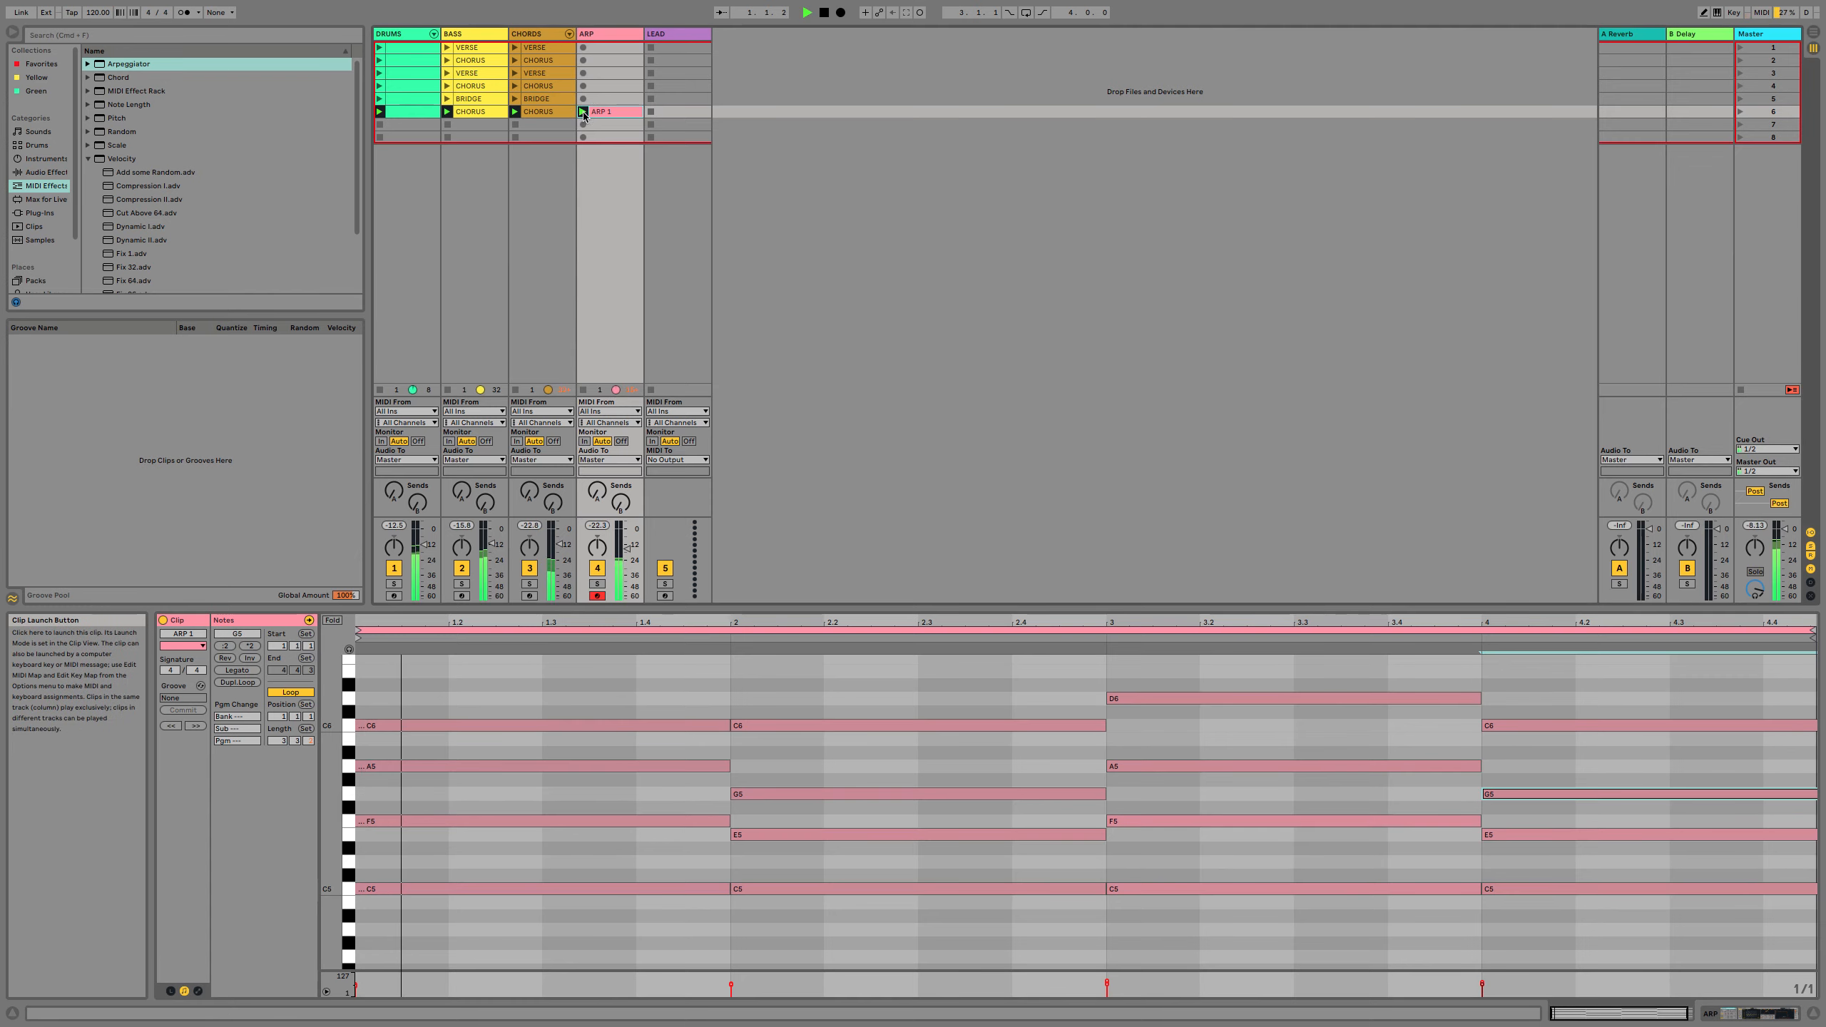
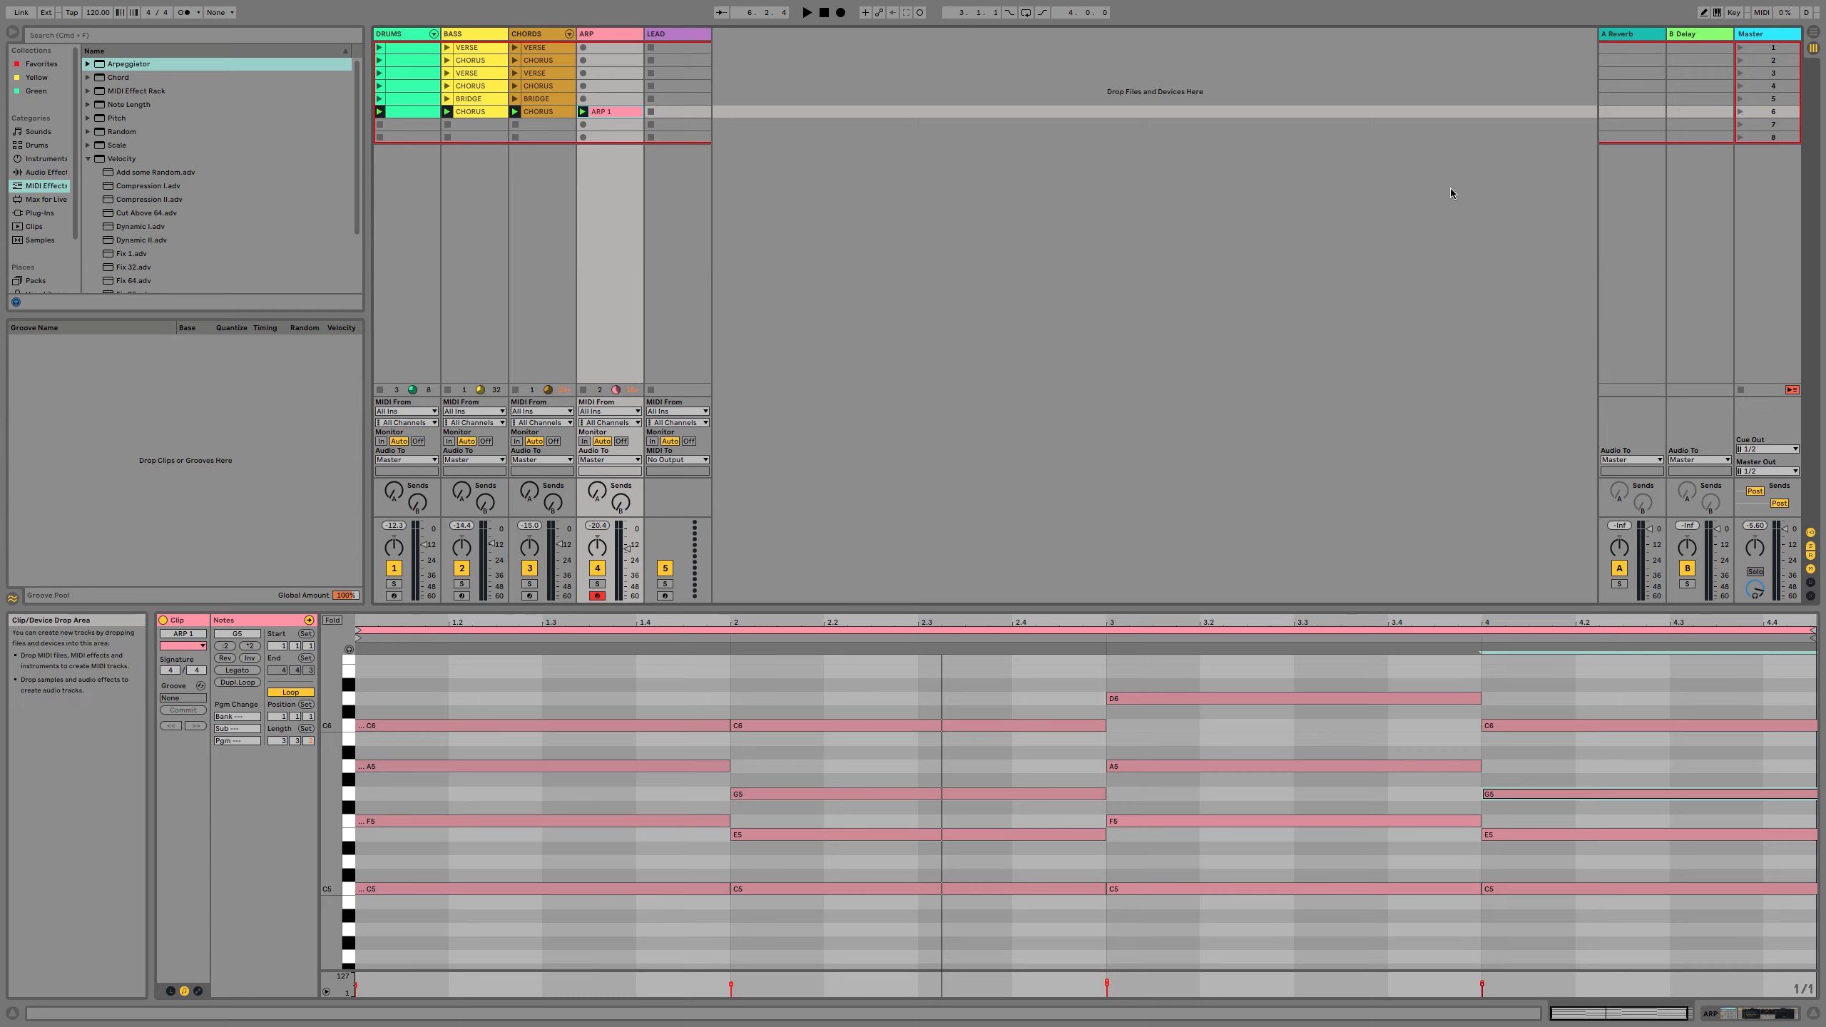
Rename the ARP clip CHORUS and copy it into the track's fourth and second slots.
{"action": "left_click", "coordinate": [620, 112]}
{"action": "key", "text": "super+r"}
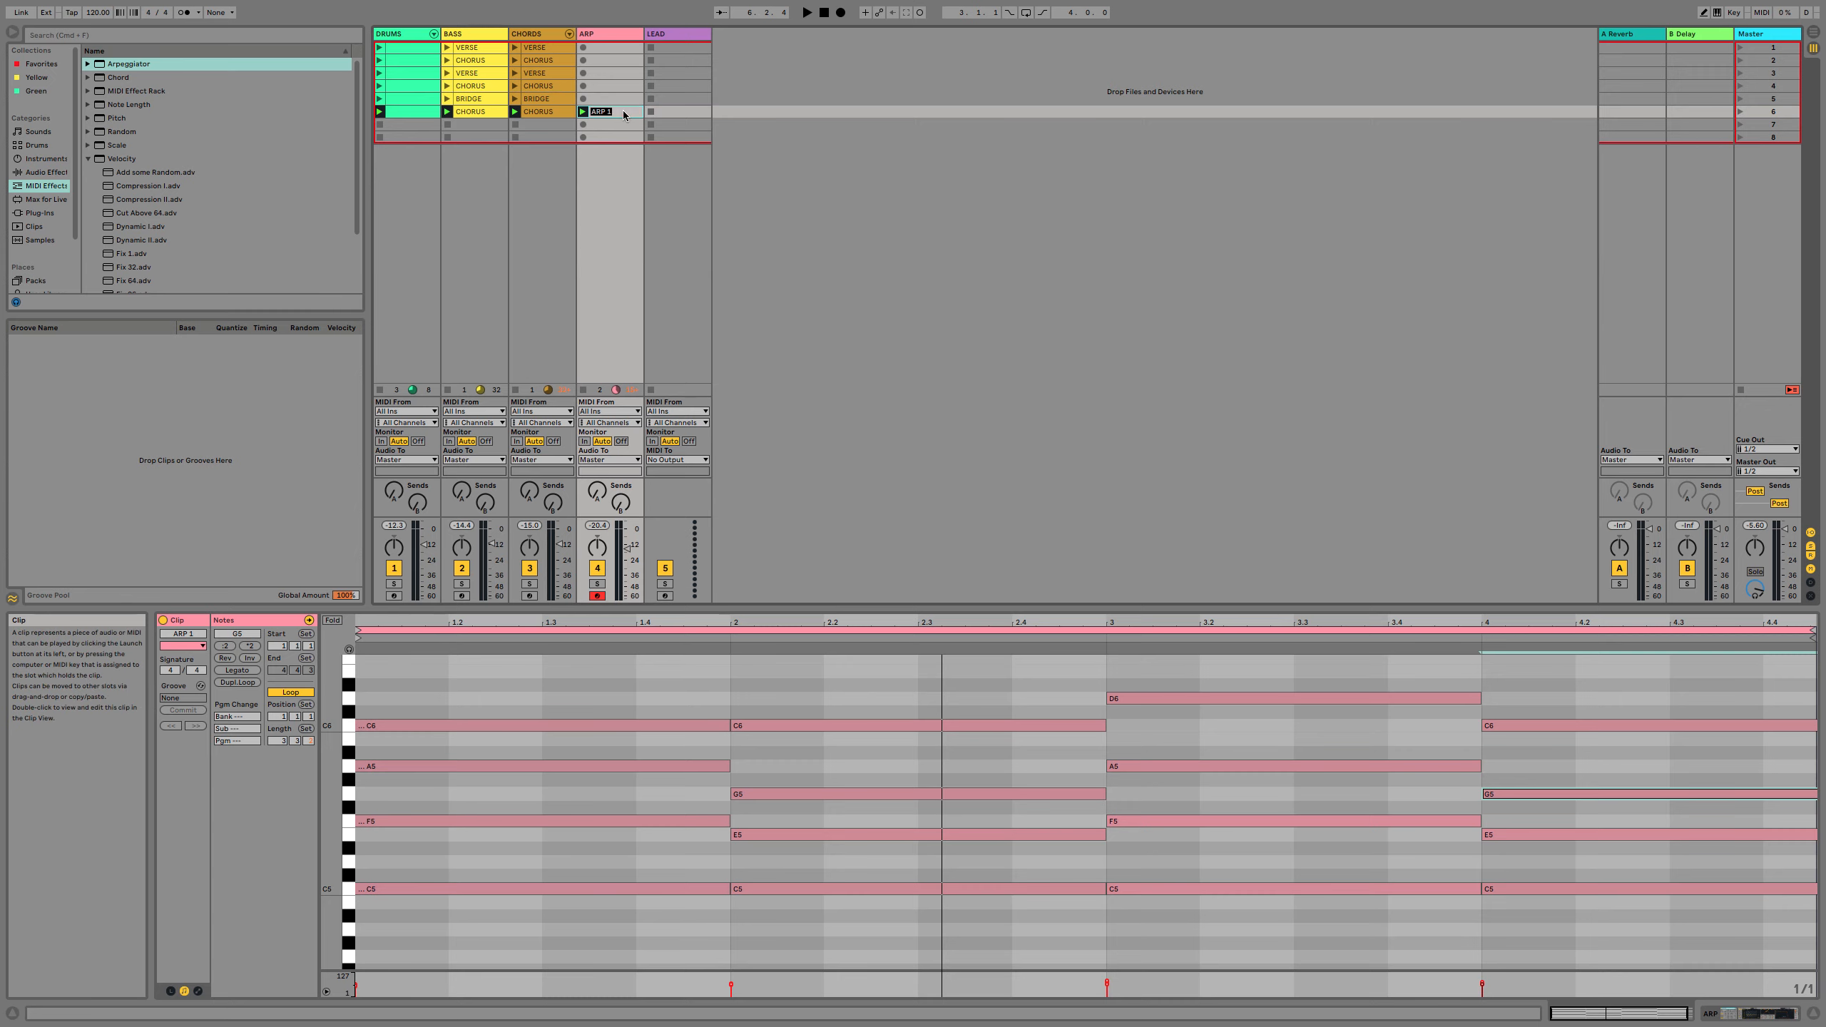
{"action": "type", "text": "CHOR"}
{"action": "key", "text": "Return"}
{"action": "left_click", "coordinate": [616, 86]}
{"action": "key", "text": "super+v"}
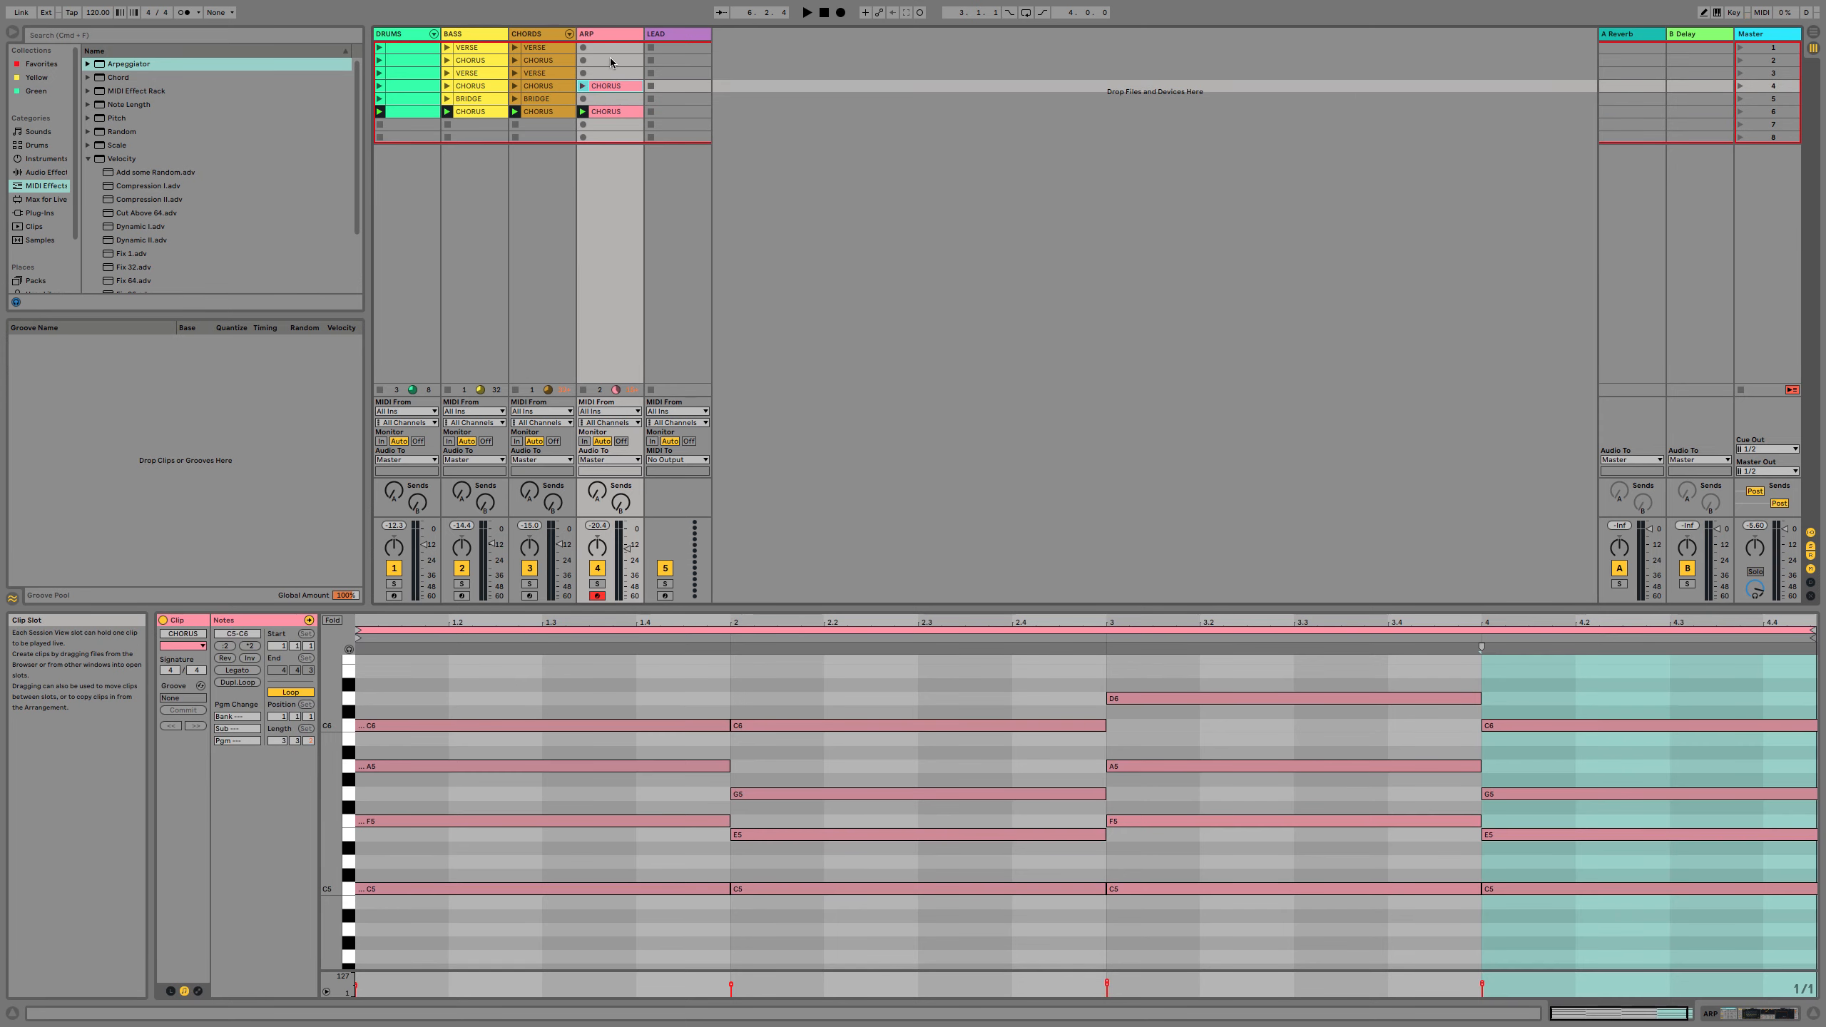
{"action": "left_click", "coordinate": [612, 61]}
{"action": "key", "text": "super+v"}
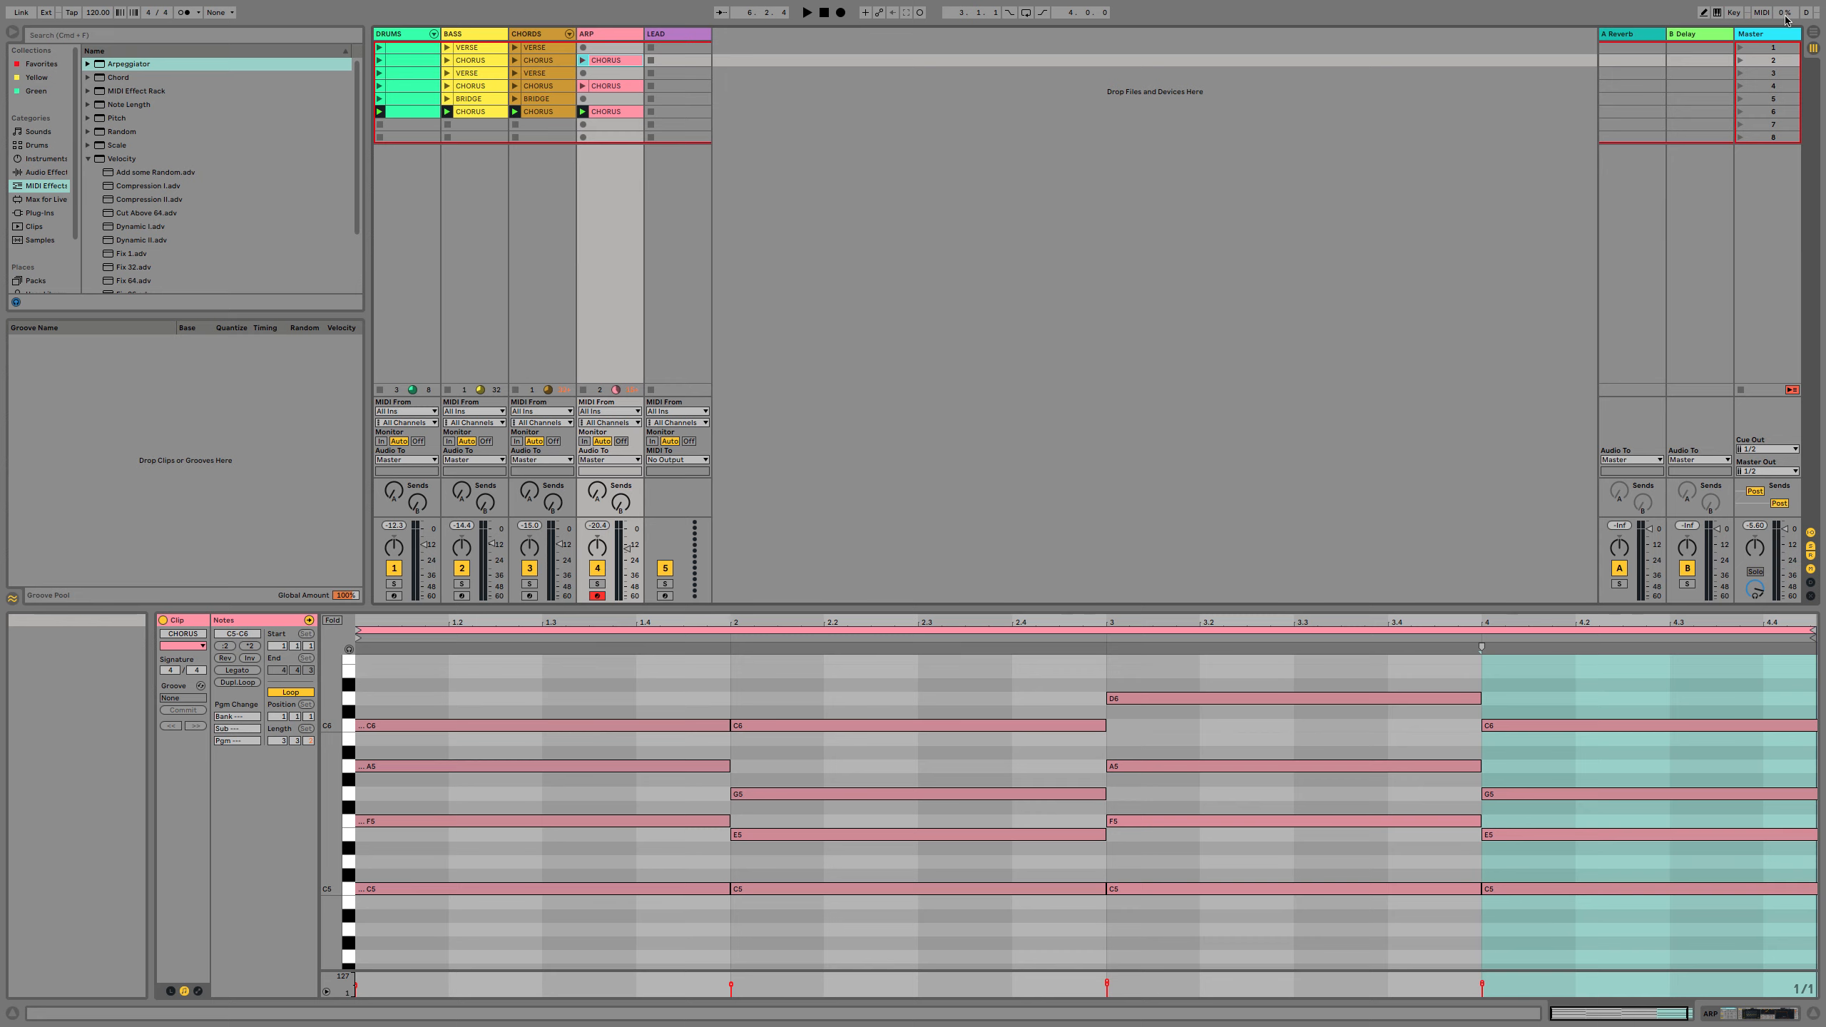
Play the first scene, and copy the ARP track's CHORUS clip into its first slot.
{"action": "left_click", "coordinate": [1742, 49]}
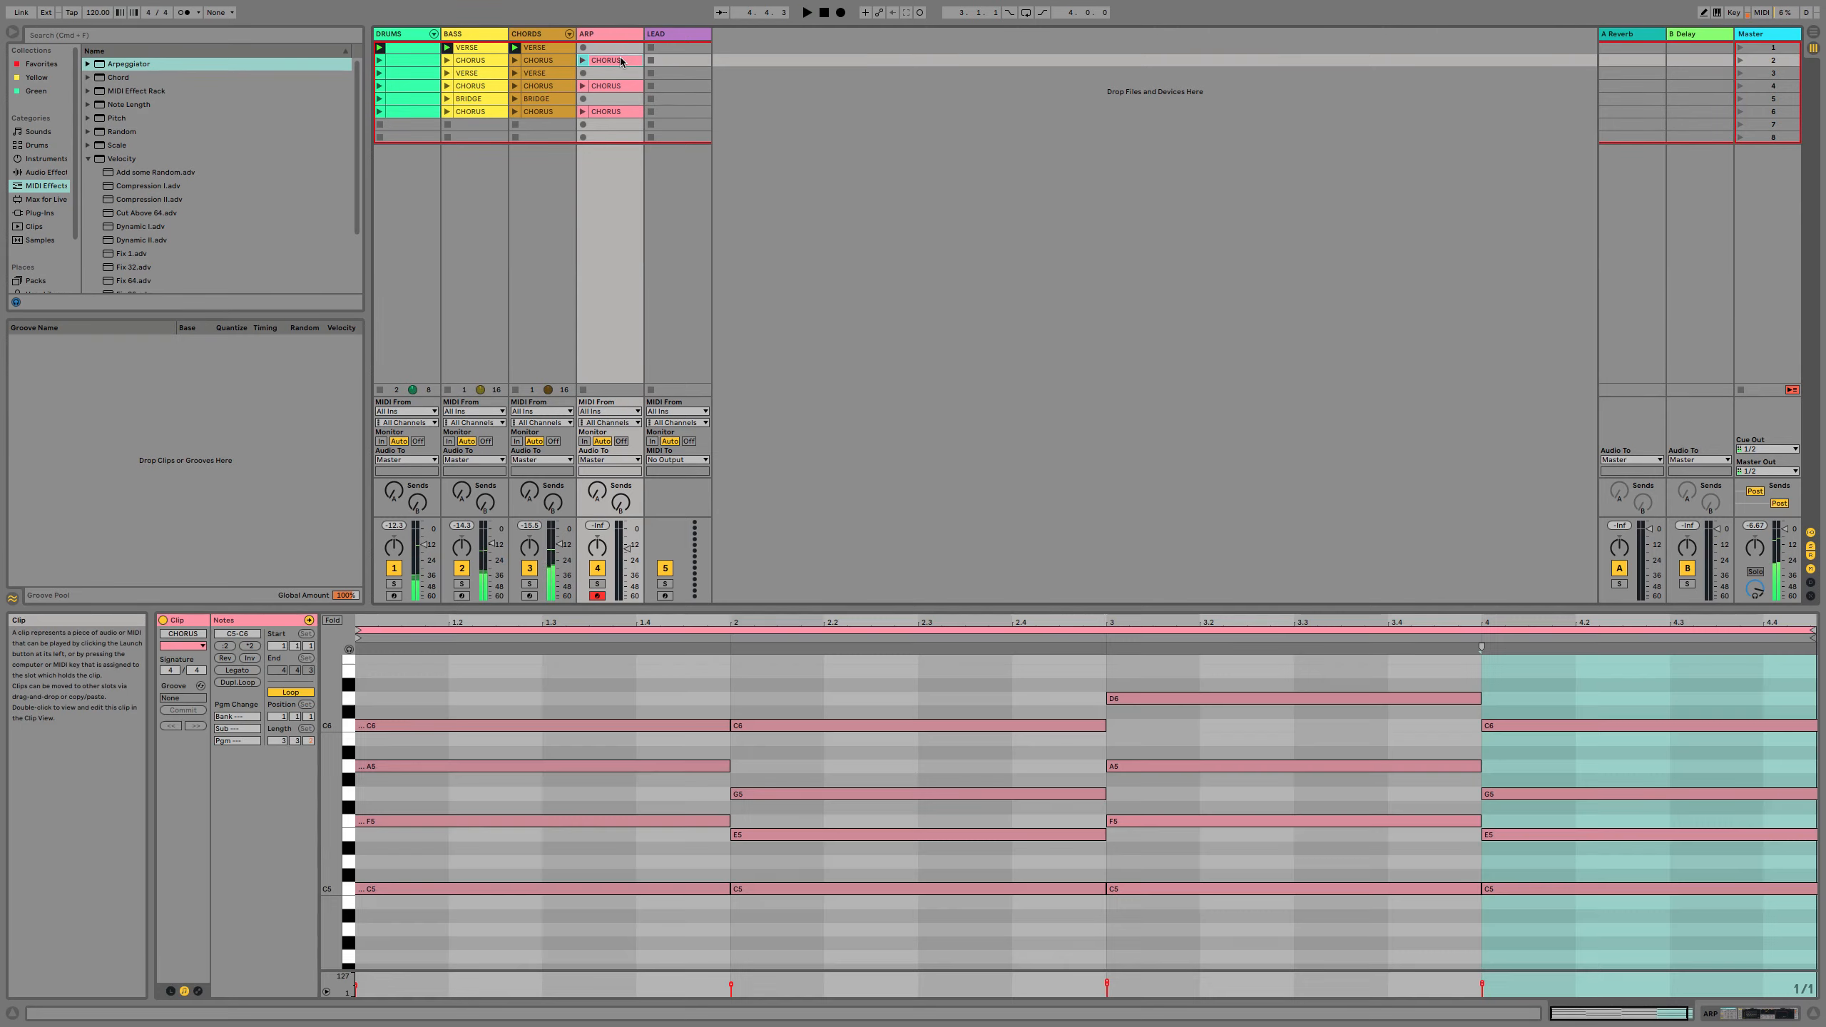
{"action": "left_click", "coordinate": [623, 61]}
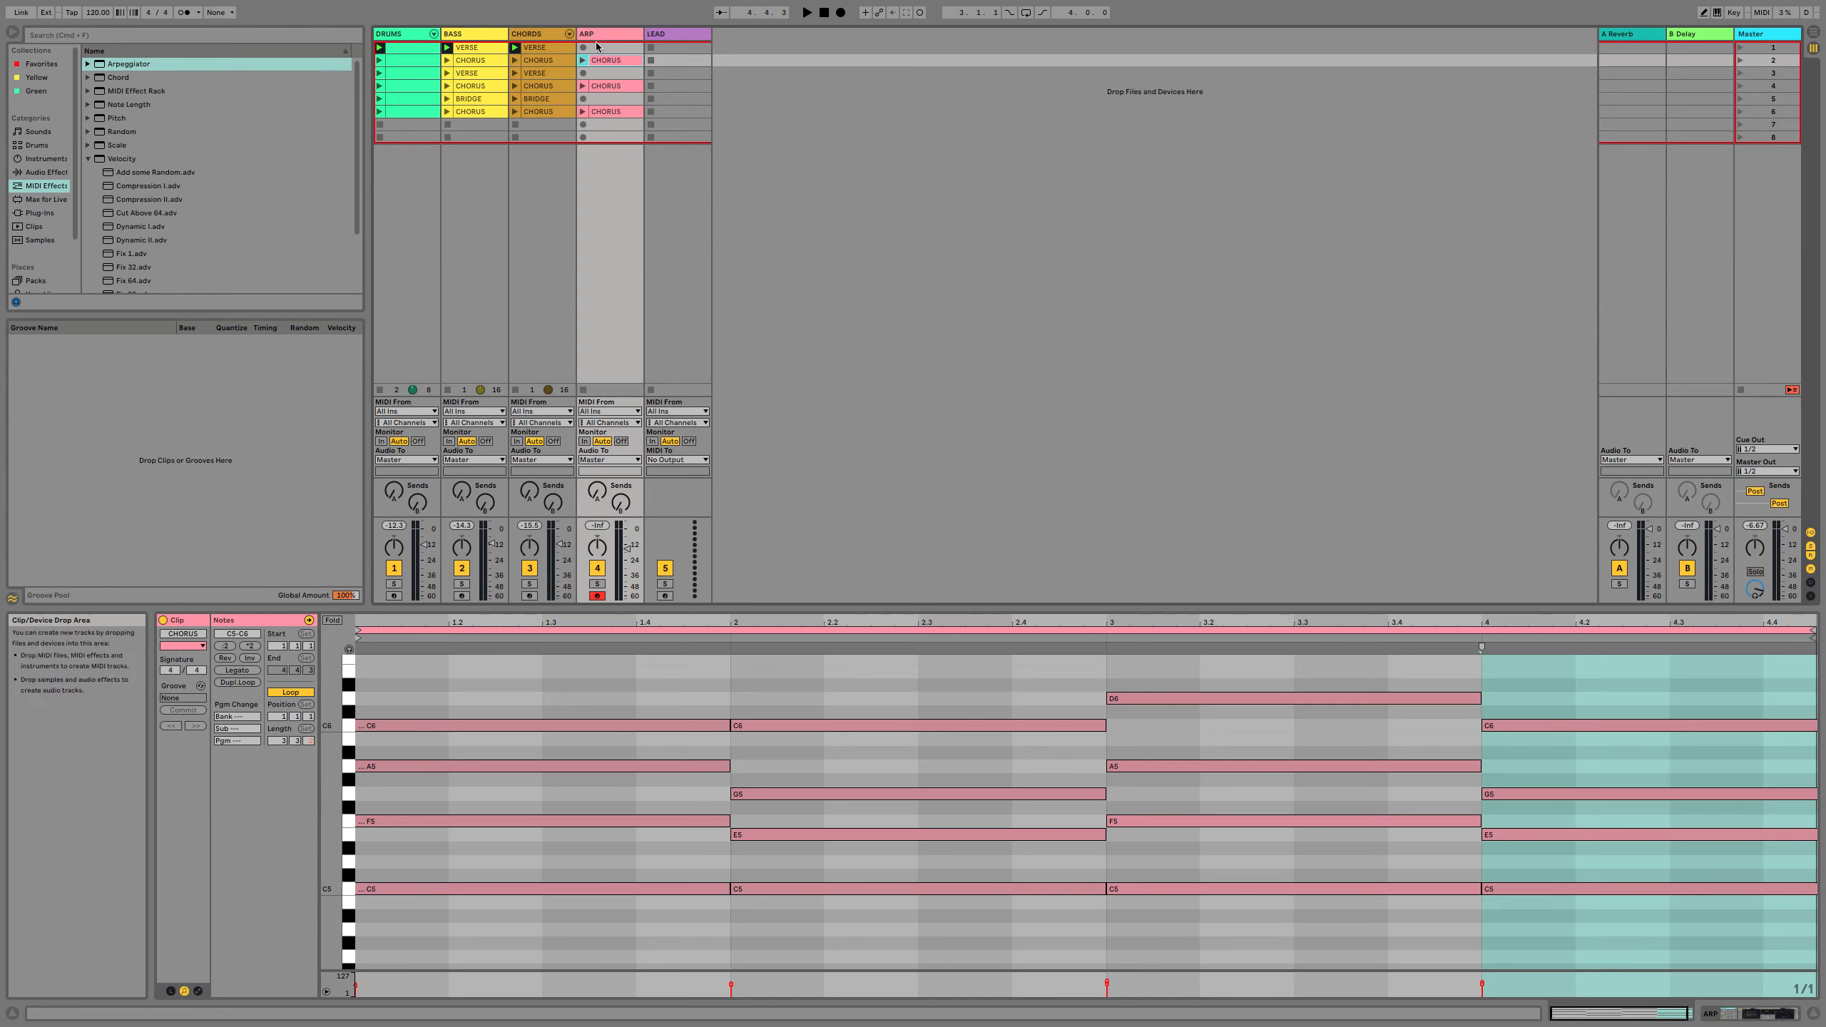
{"action": "left_click", "coordinate": [605, 49]}
{"action": "key", "text": "super+v"}
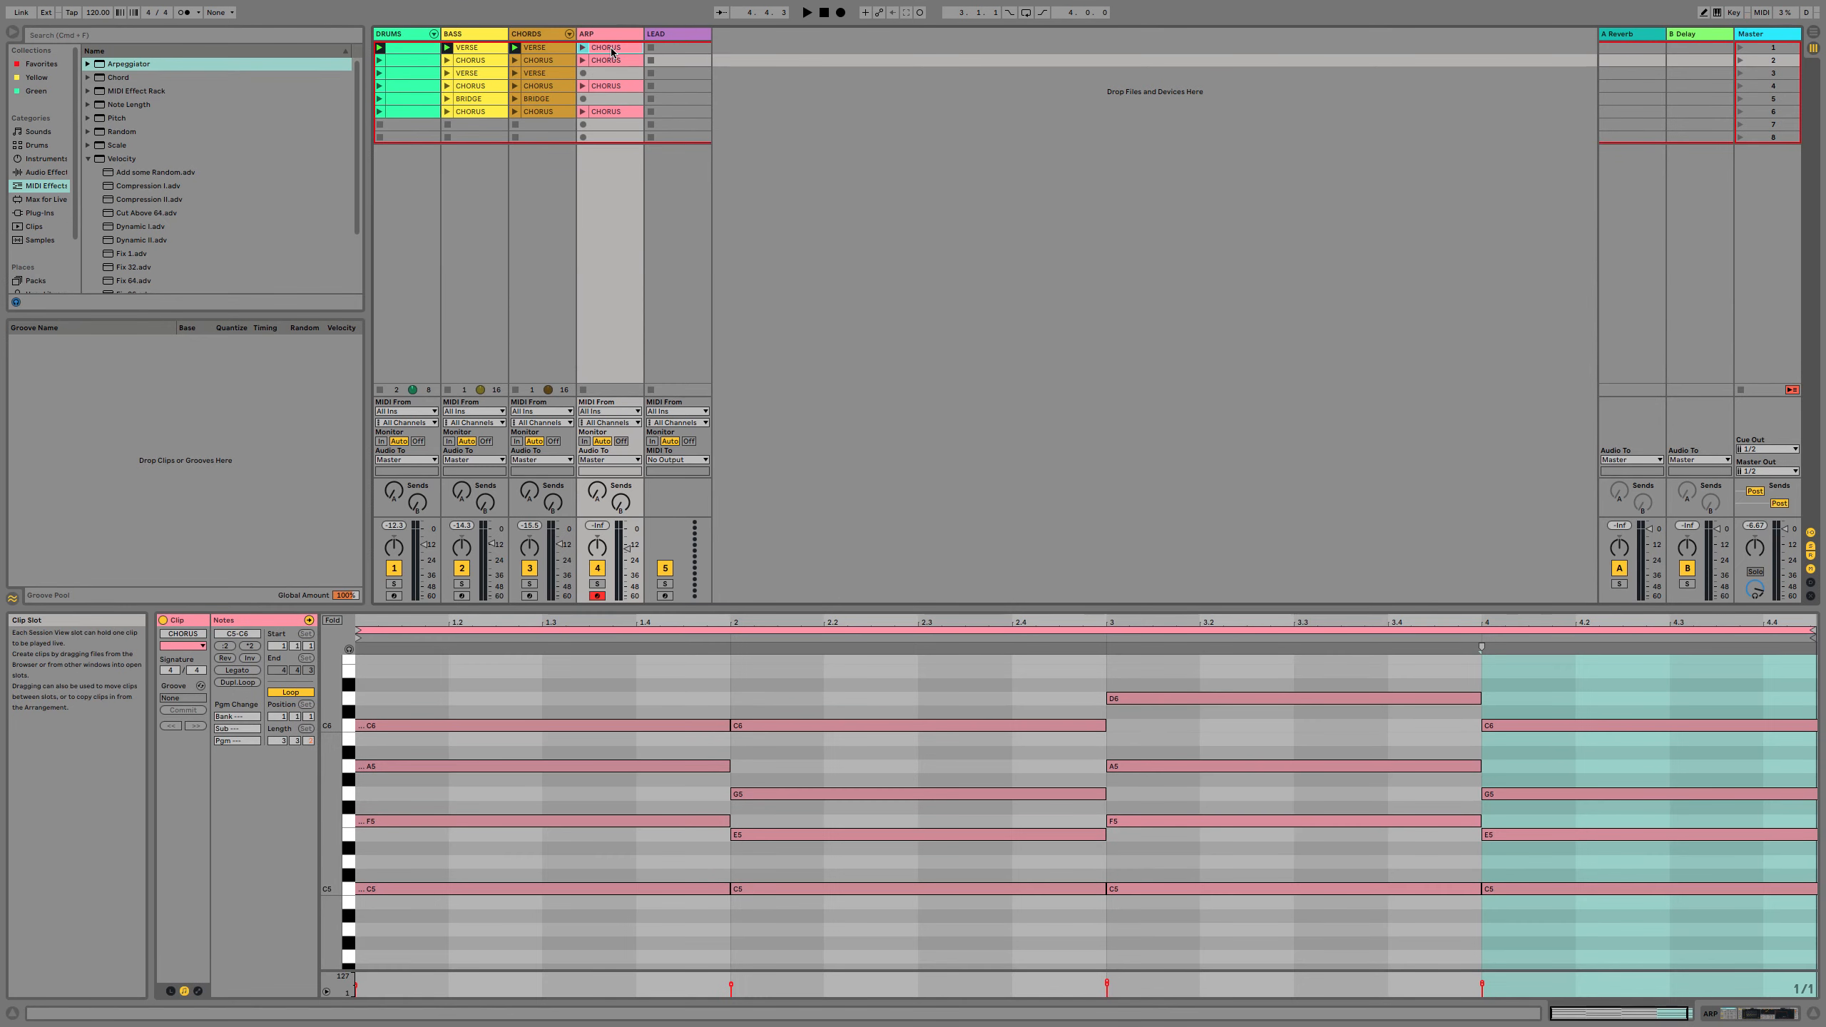
Rename the clip in the ARP track's first slot VERSE.
{"action": "left_click", "coordinate": [611, 50]}
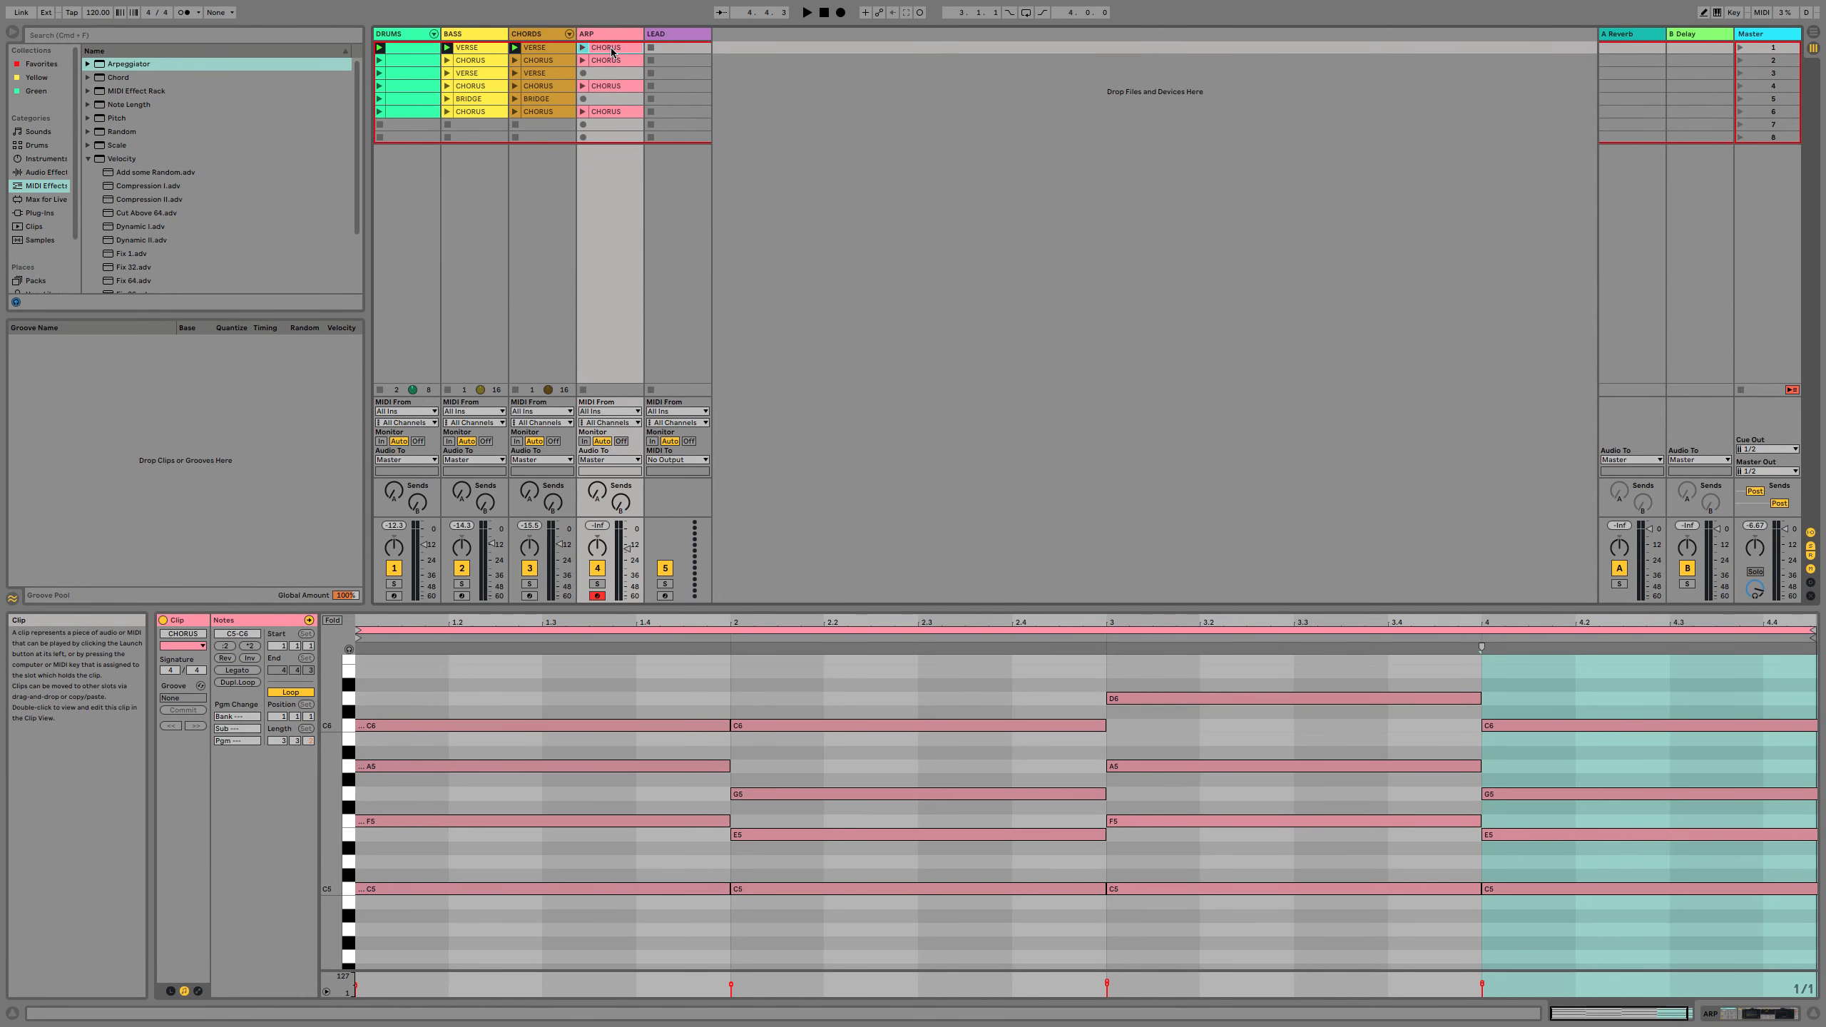
{"action": "key", "text": "super+r"}
{"action": "type", "text": "VERSE"}
{"action": "key", "text": "Return"}
Raise the A5 note in the third bar of the ARP VERSE clip to A#5.
{"action": "scroll", "coordinate": [468, 740], "scroll_direction": "right", "scroll_amount": 1}
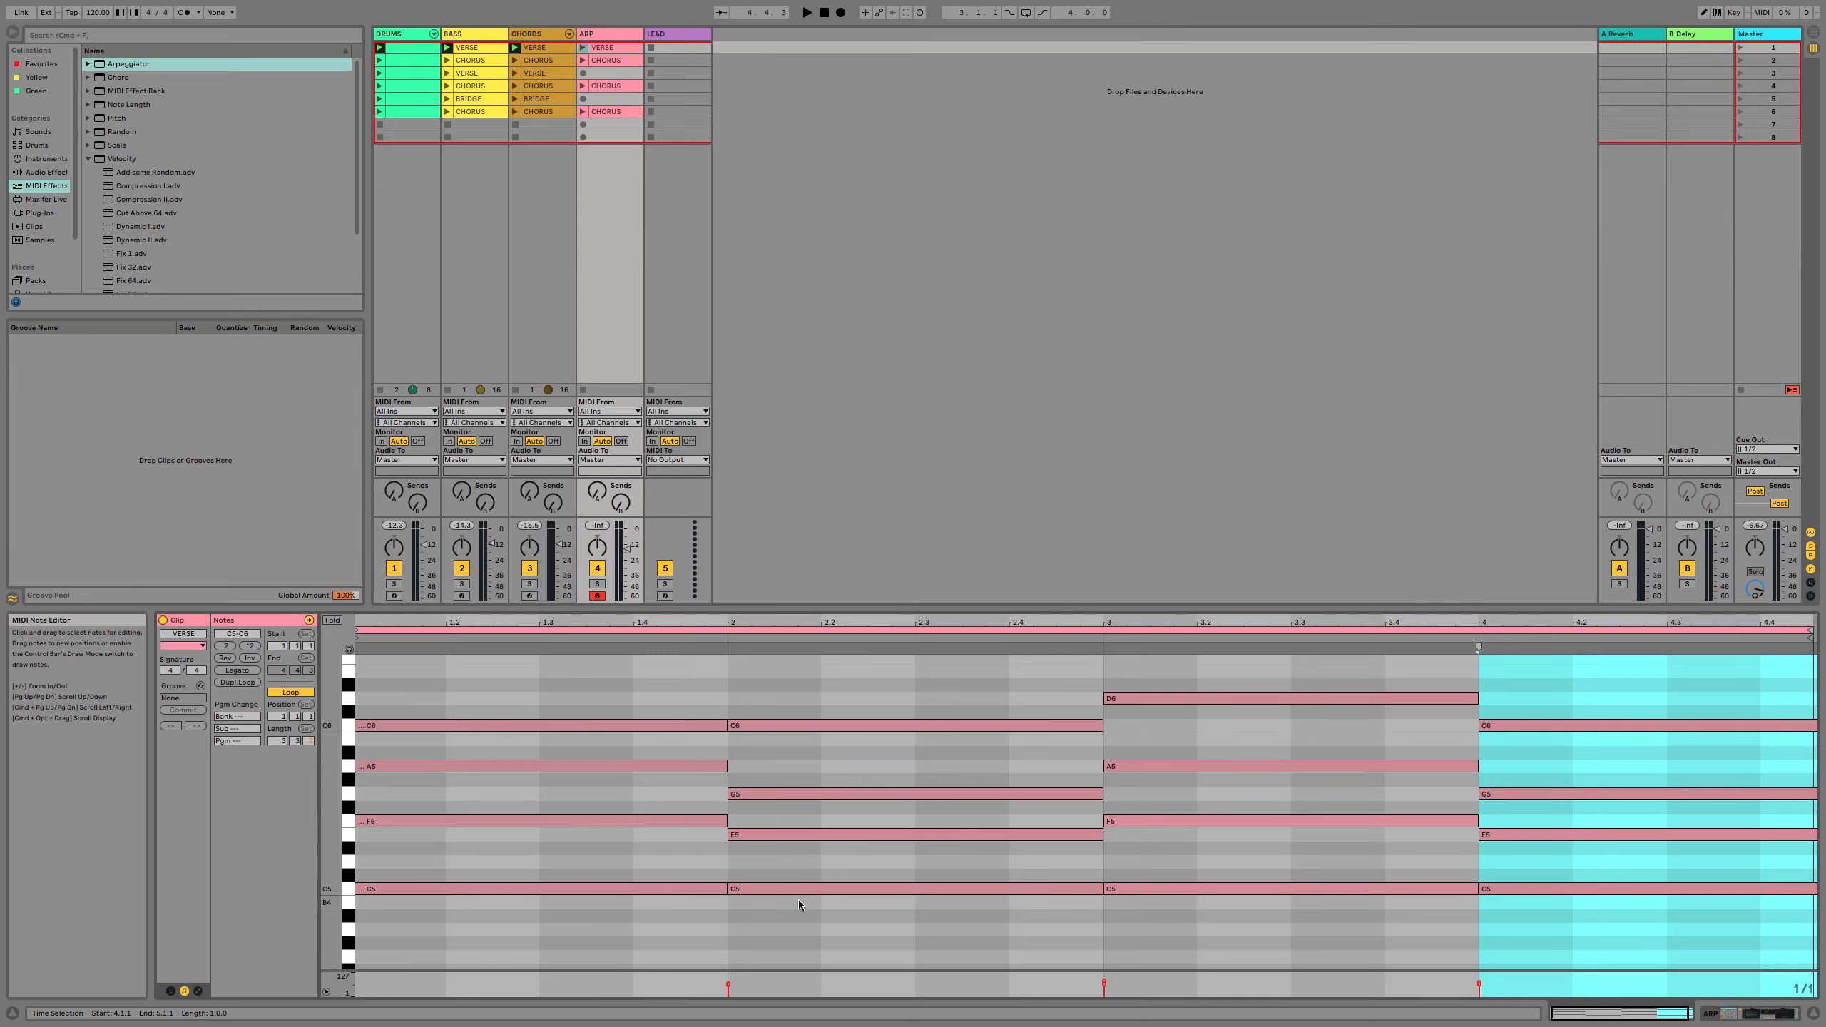
{"action": "left_click_drag", "start_coordinate": [1150, 906], "coordinate": [1178, 872]}
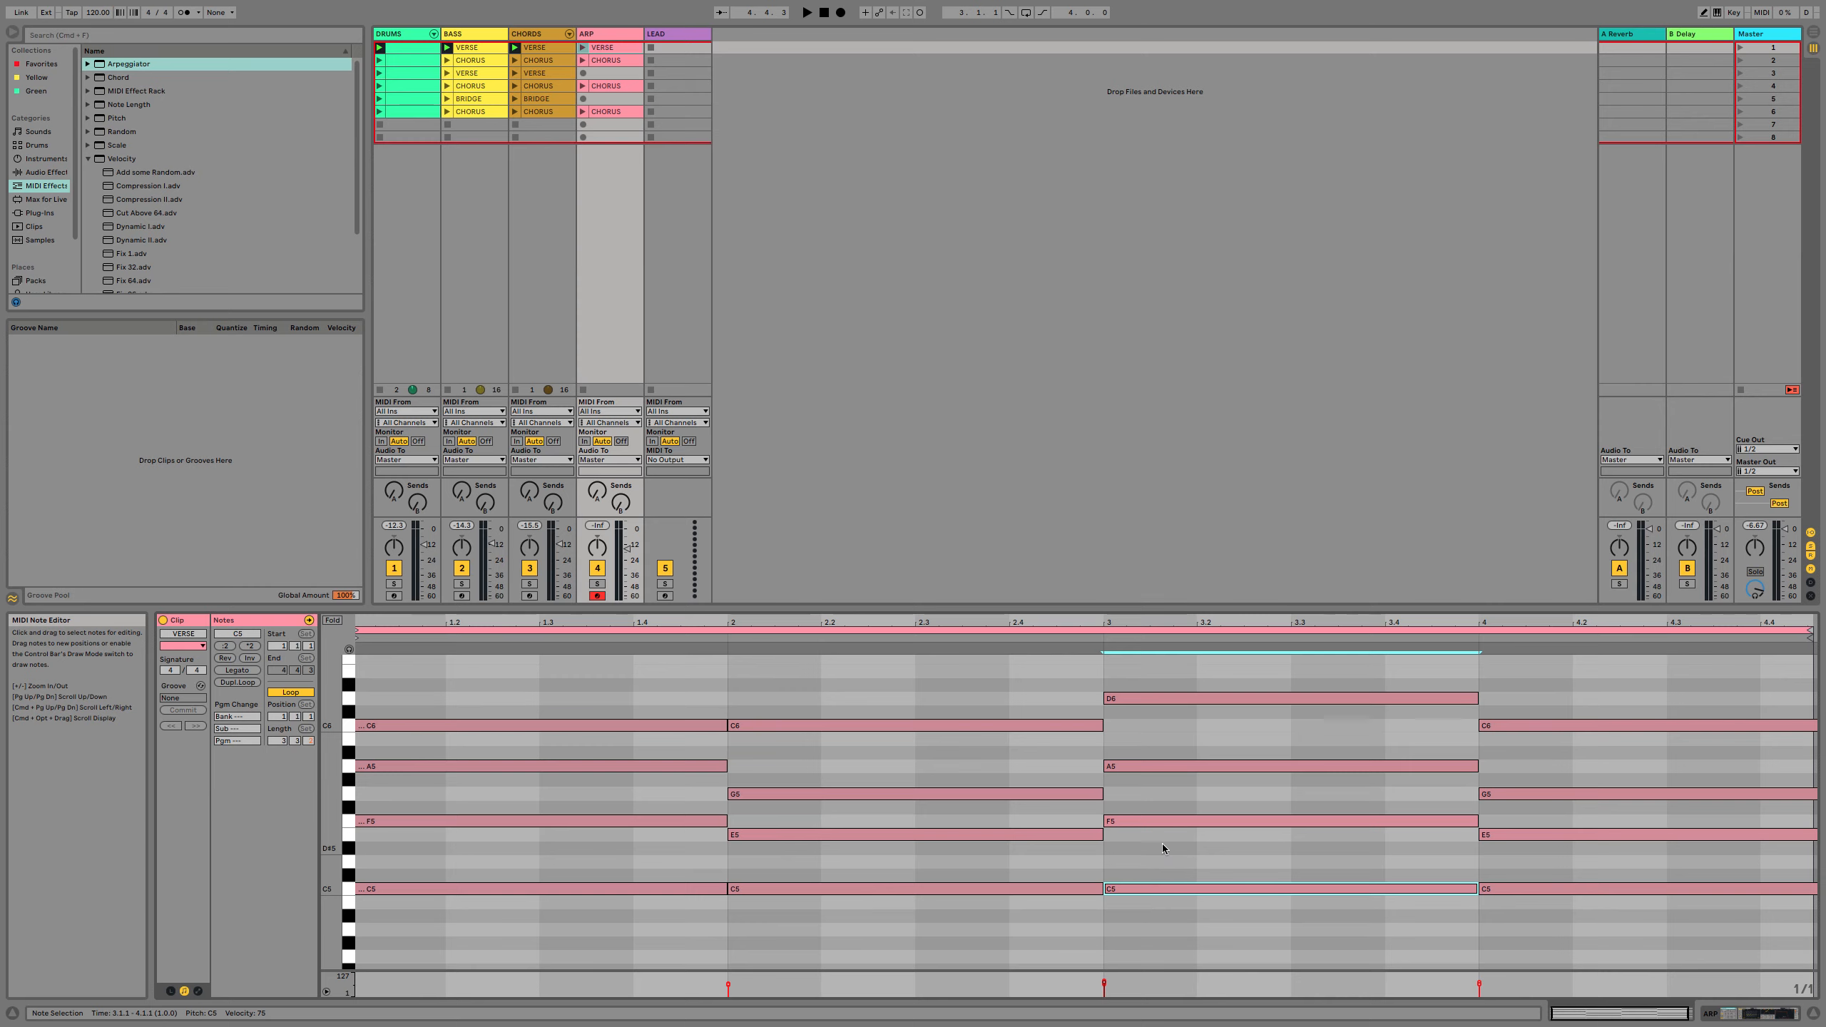
{"action": "left_click", "coordinate": [1160, 766]}
{"action": "key", "text": "Up"}
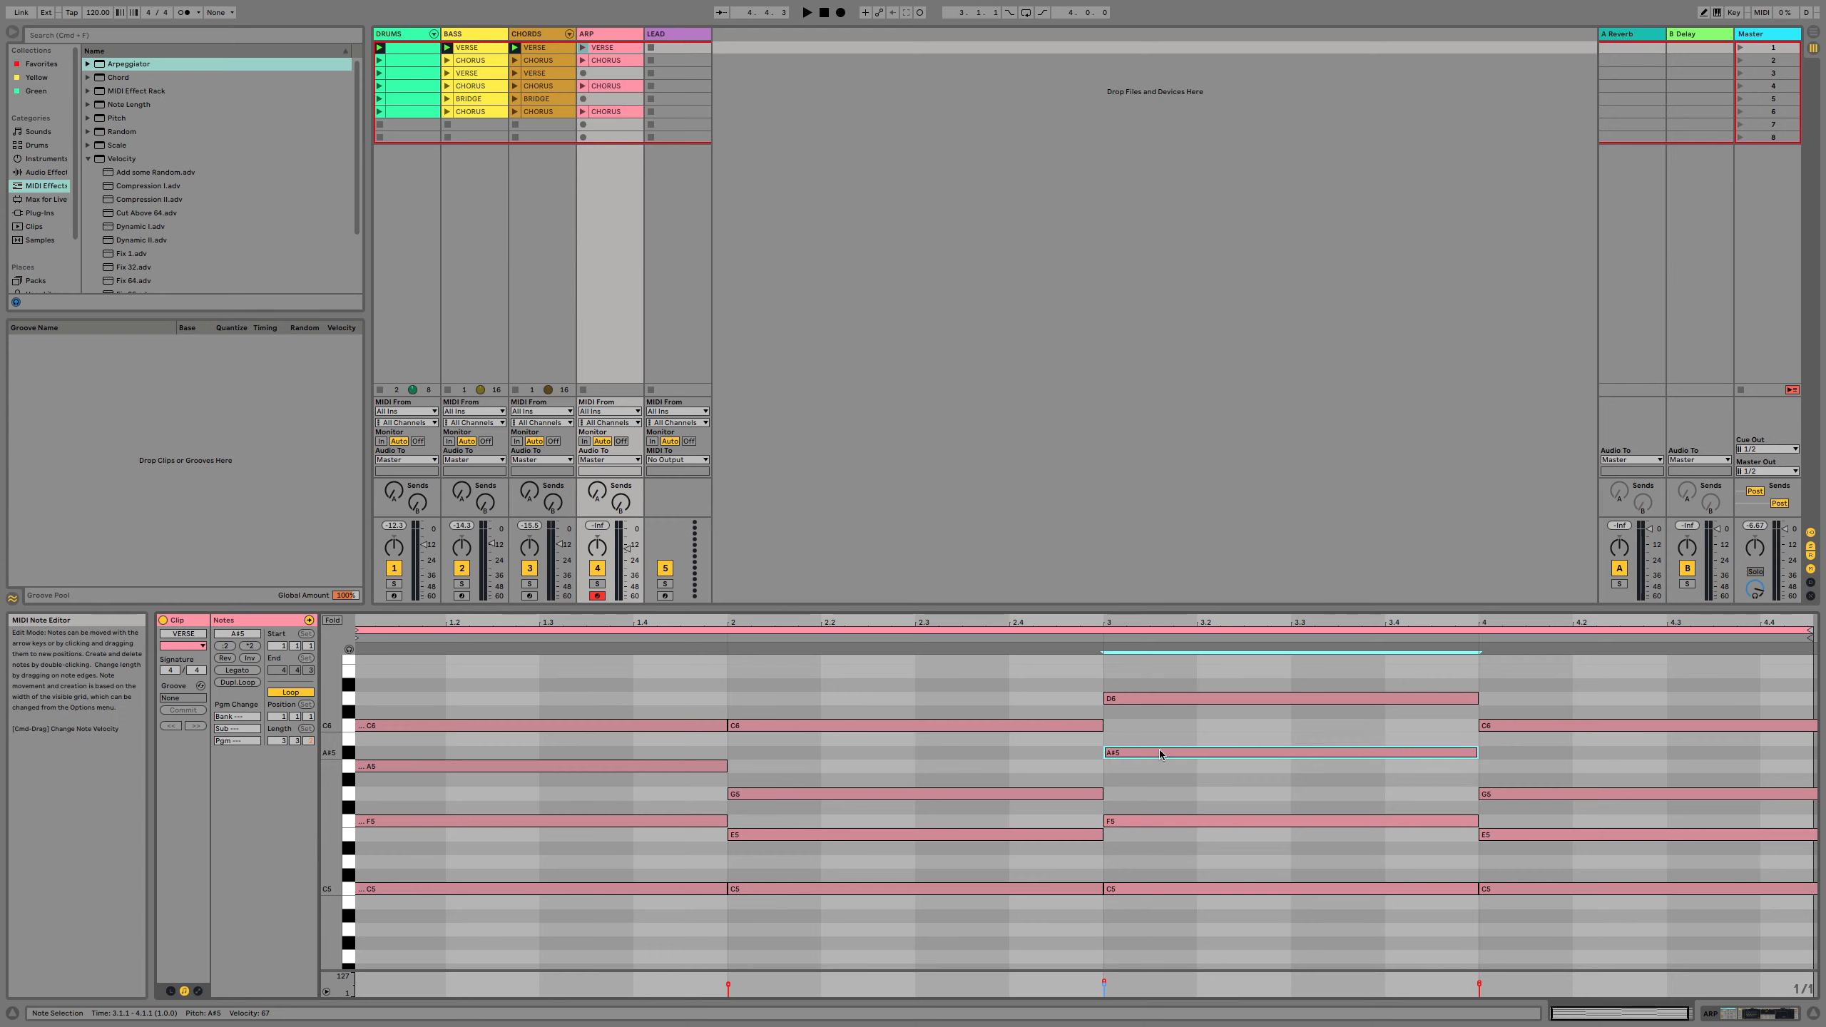
{"action": "scroll", "coordinate": [1170, 756], "scroll_direction": "down", "scroll_amount": 2}
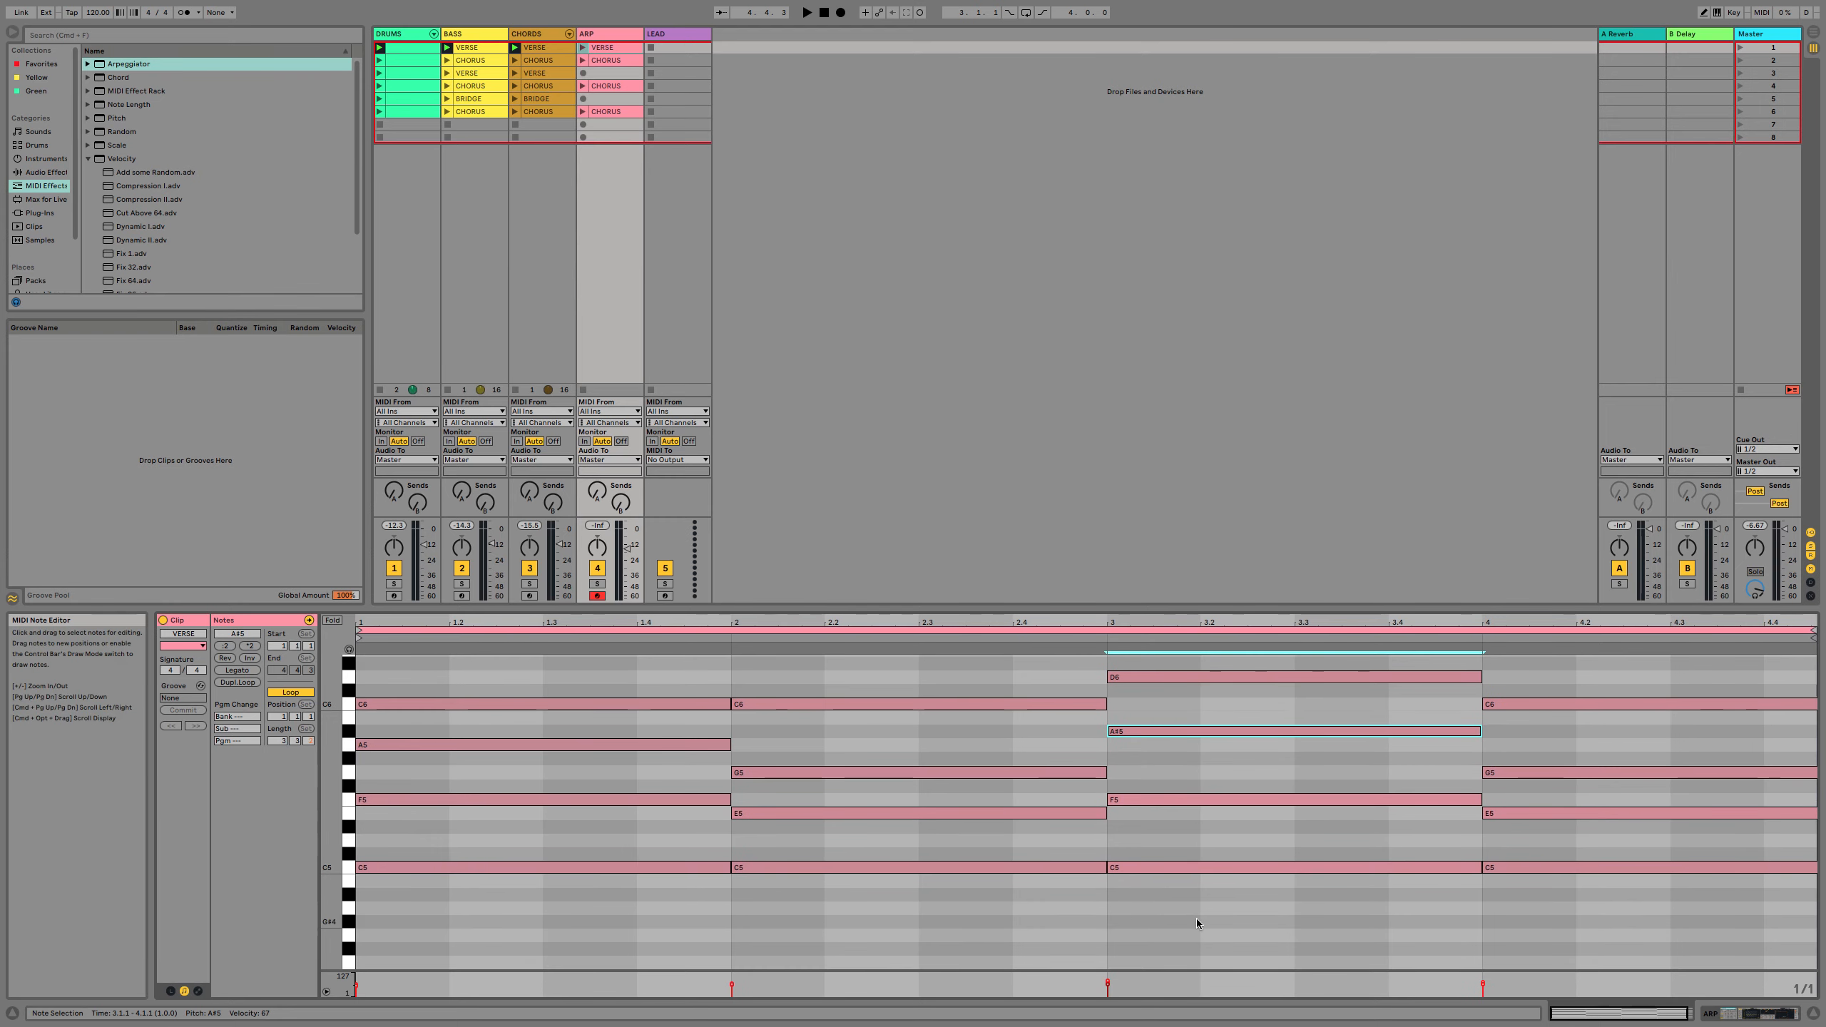
{"action": "scroll", "coordinate": [1189, 949], "scroll_direction": "down", "scroll_amount": 1}
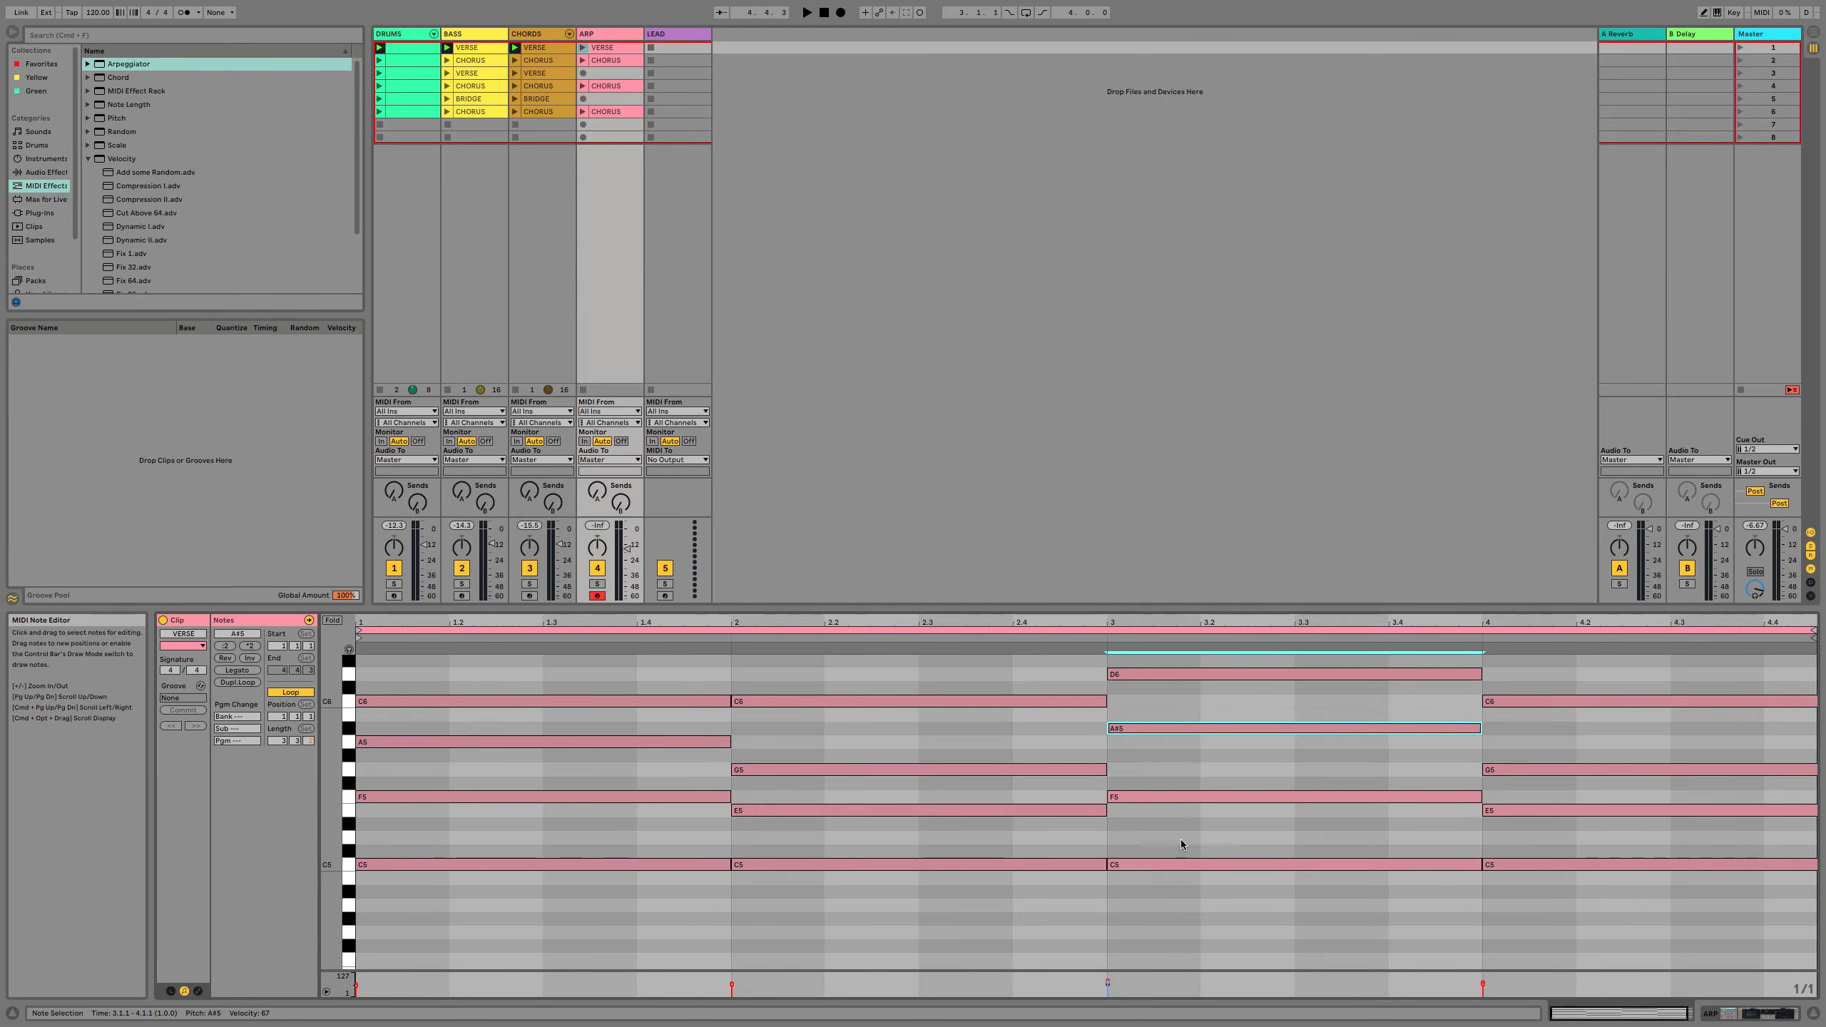
{"action": "scroll", "coordinate": [1392, 879], "scroll_direction": "down", "scroll_amount": 3}
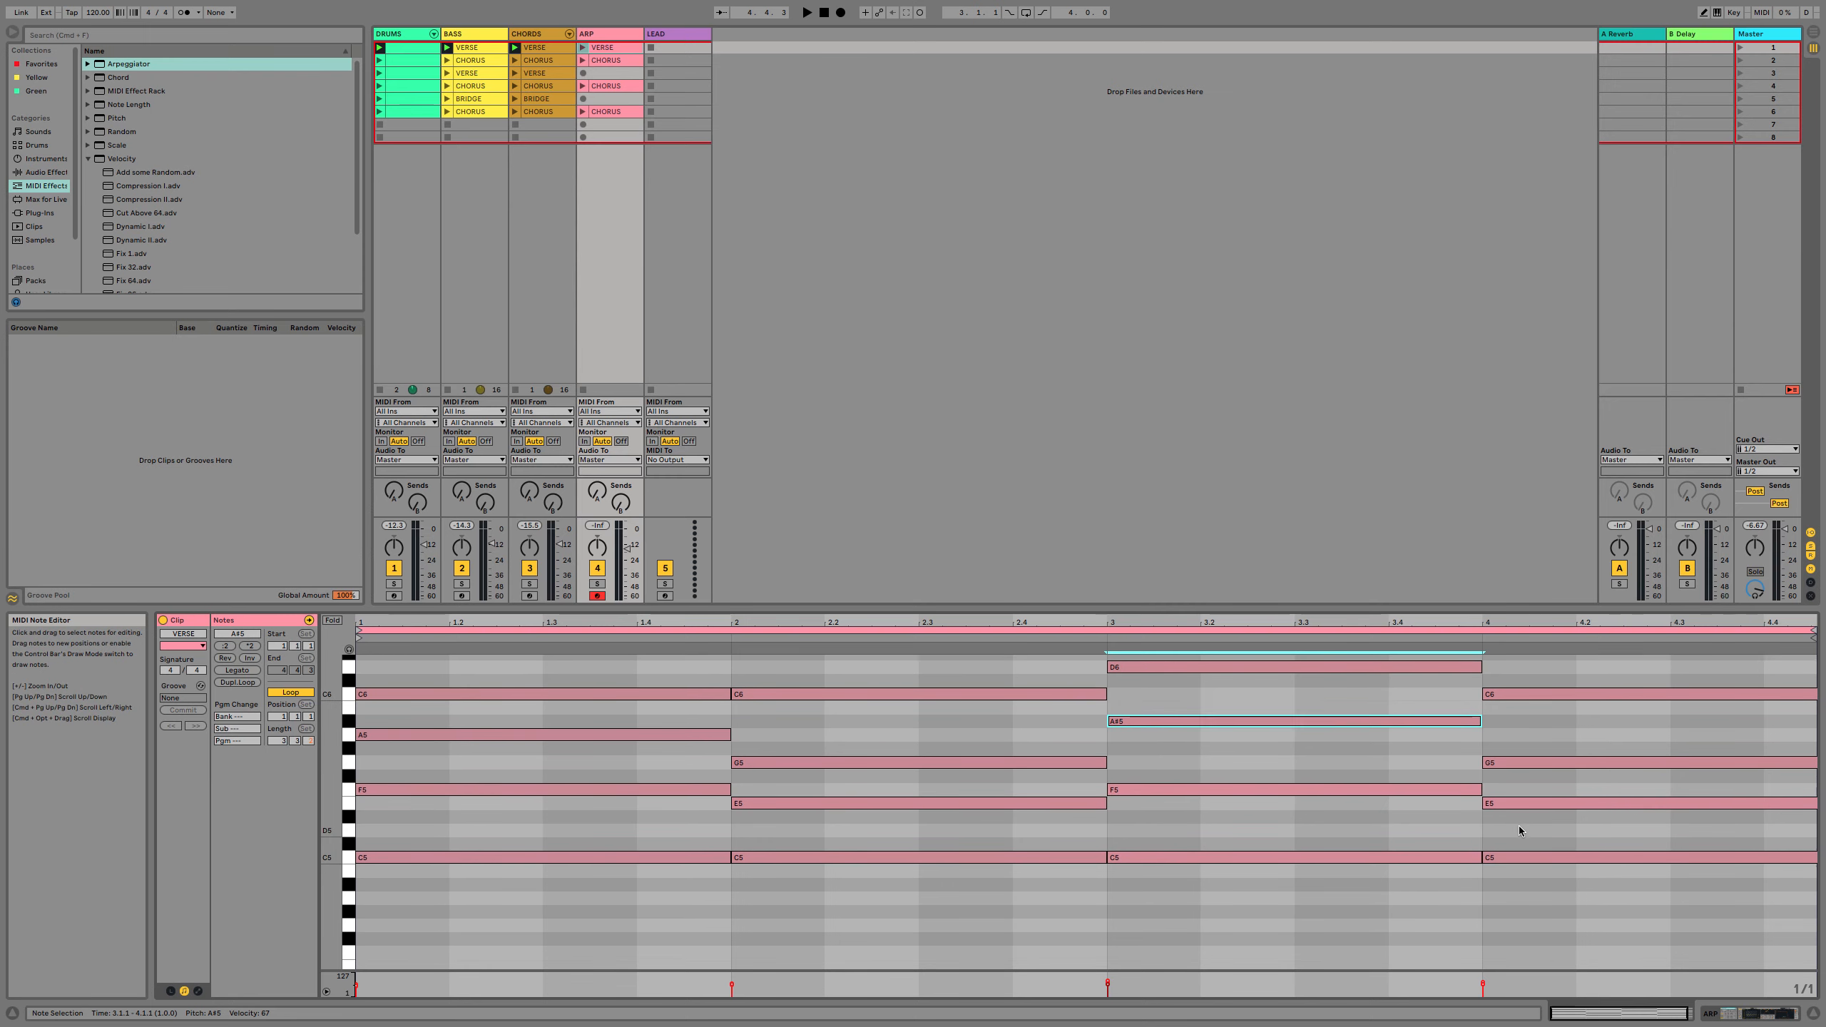
Raise the fourth bar's top C6 note to D6 and its bottom C5 note to D5 in the VERSE clip.
{"action": "scroll", "coordinate": [1532, 770], "scroll_direction": "right", "scroll_amount": 1}
{"action": "left_click", "coordinate": [1518, 693]}
{"action": "key", "text": "Up"}
{"action": "key", "text": "Up"}
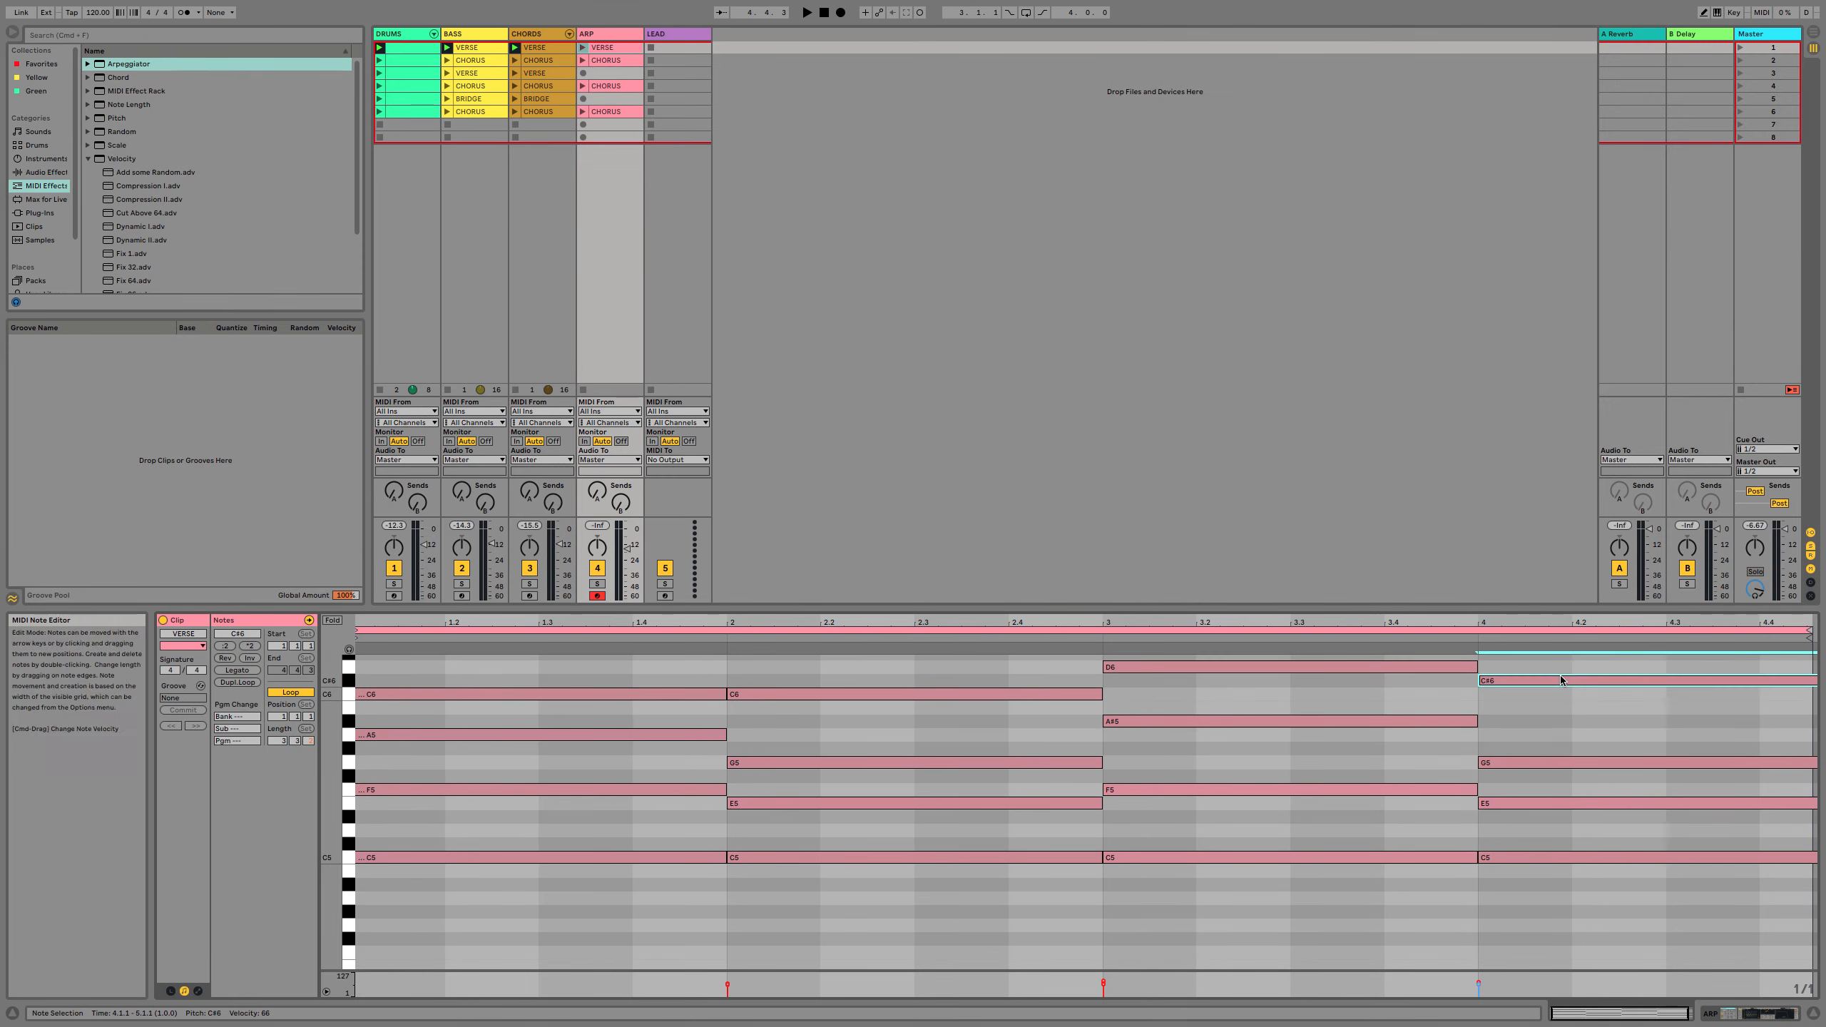
{"action": "left_click", "coordinate": [1550, 859]}
{"action": "key", "text": "Up"}
{"action": "key", "text": "Up"}
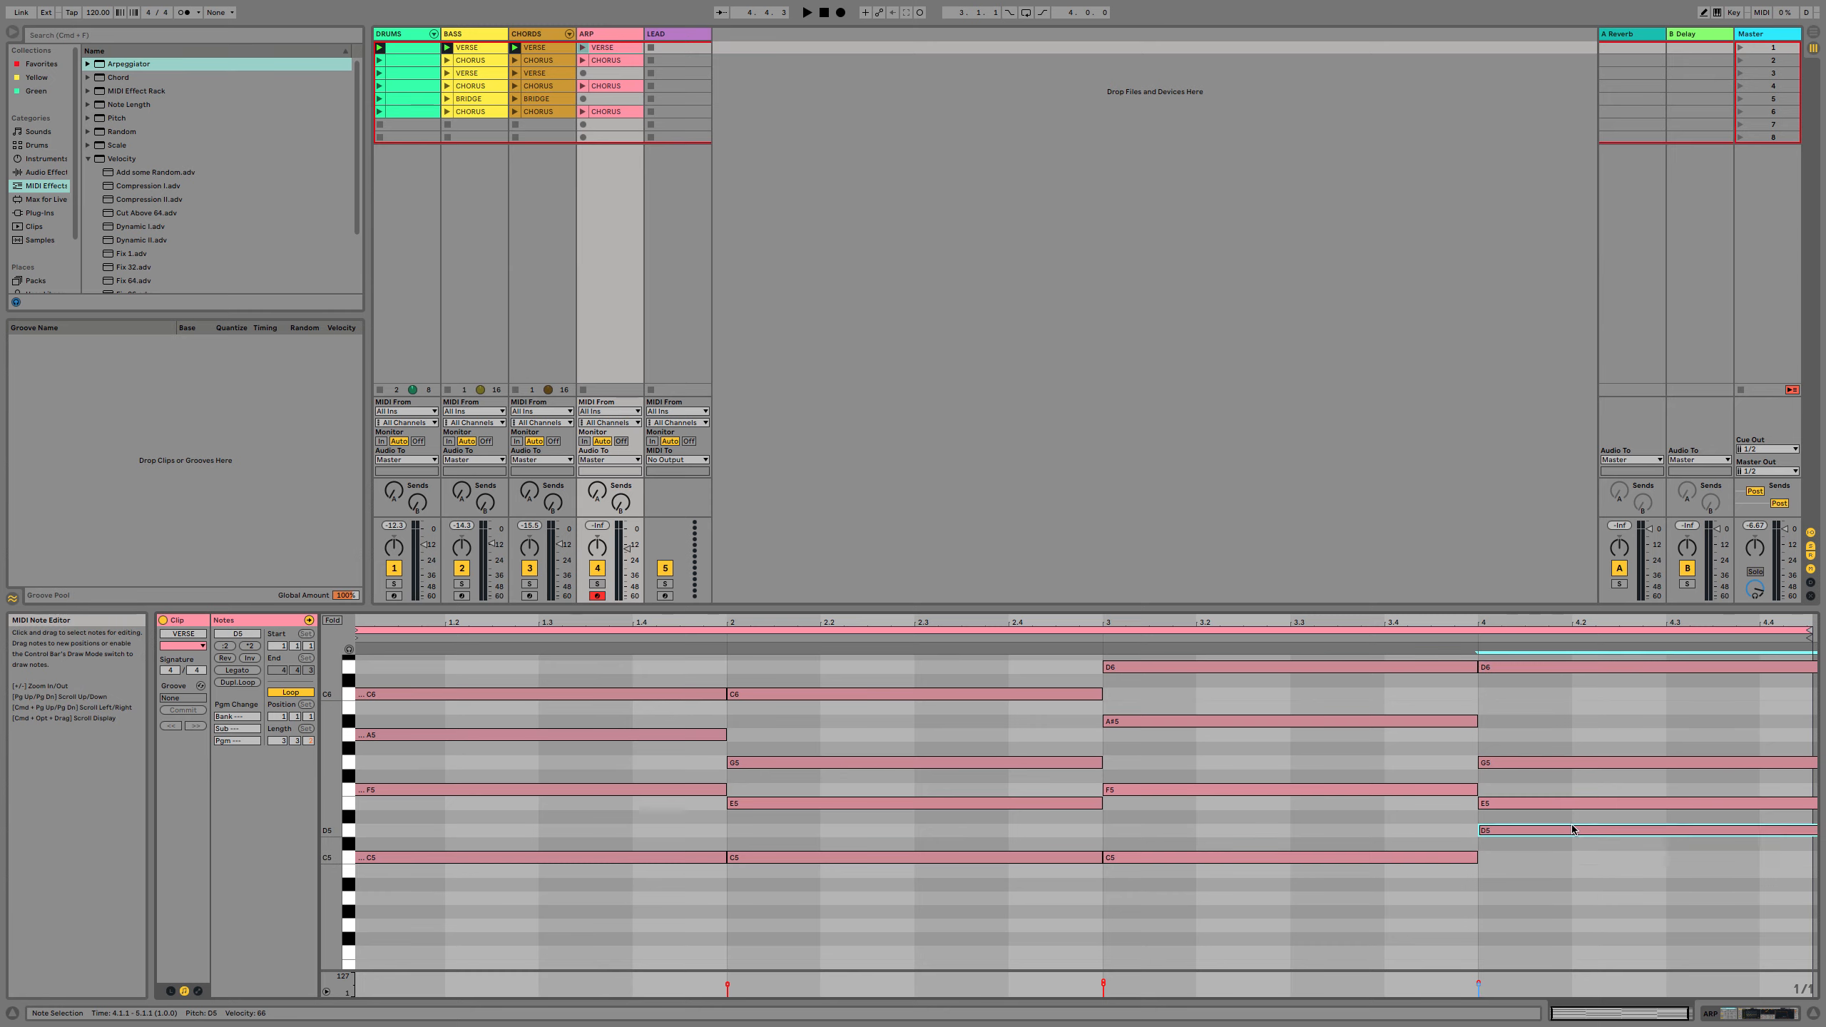
Raise the fourth bar's G5 note to A5 and E5 note to F5, and play back the ARP VERSE clip.
{"action": "left_click_drag", "start_coordinate": [1524, 731], "coordinate": [1533, 767]}
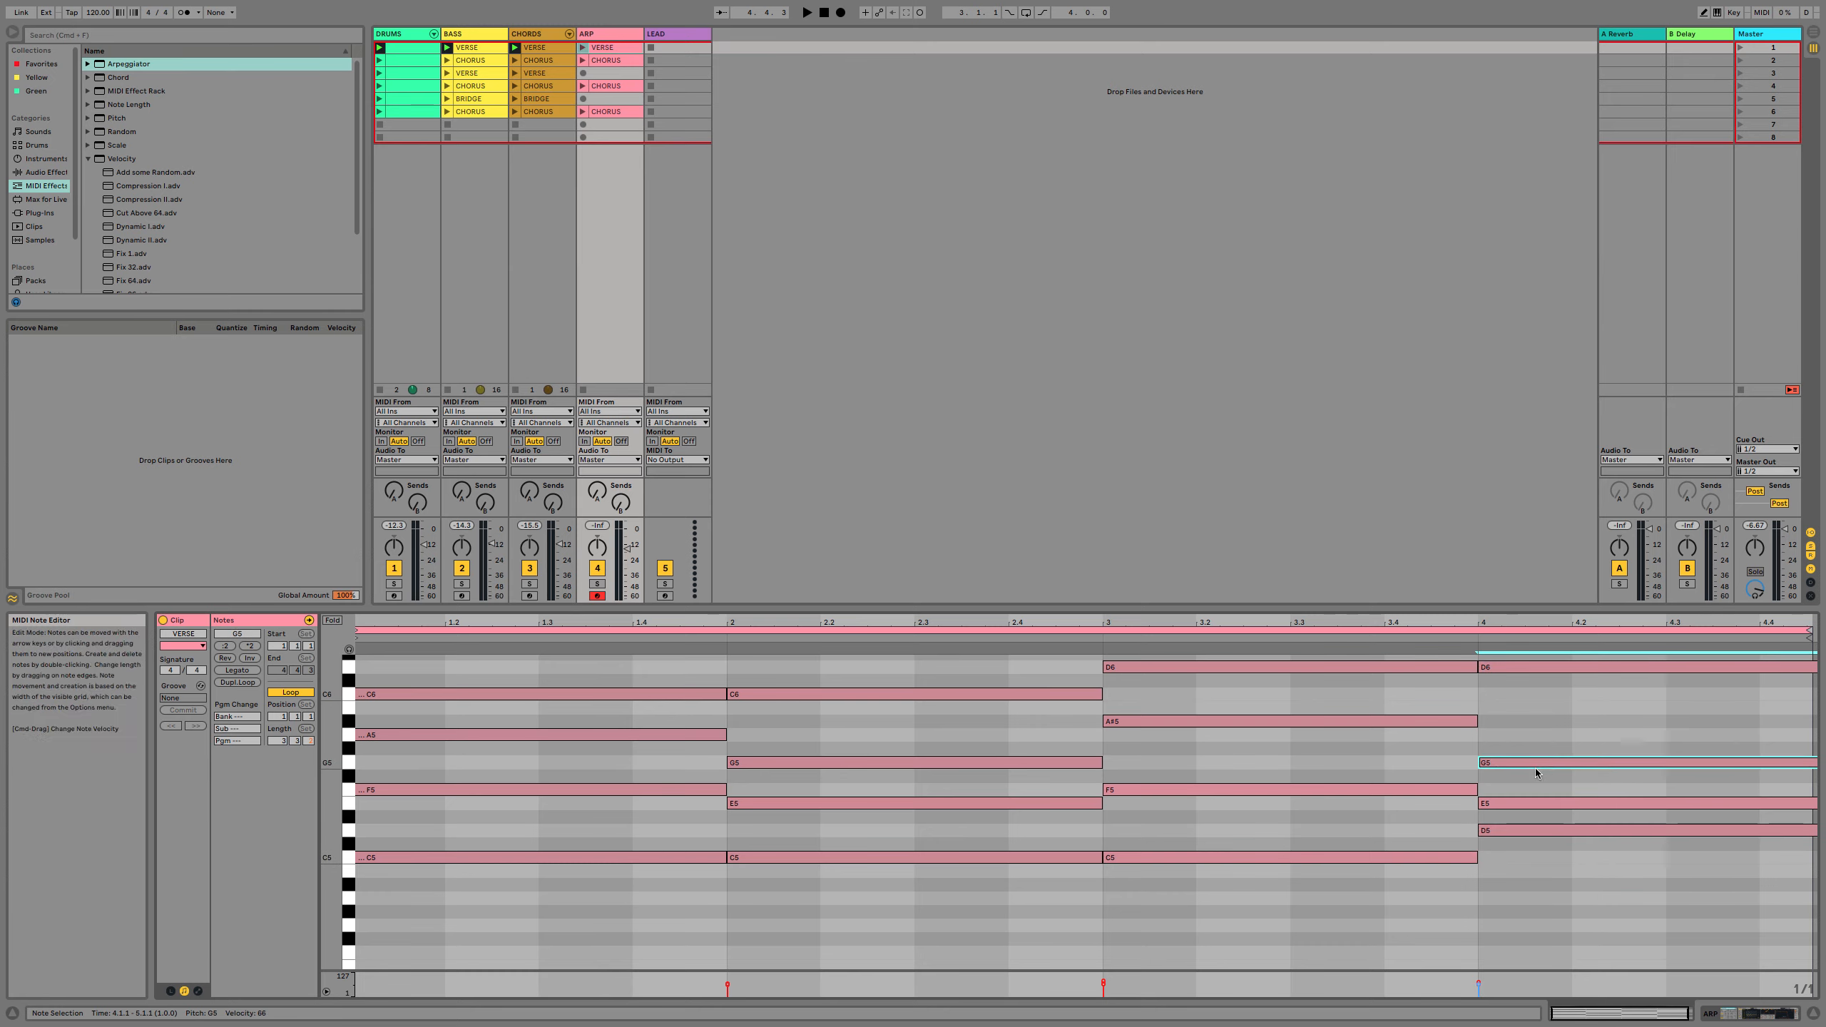
{"action": "key", "text": "Up"}
{"action": "key", "text": "Up"}
{"action": "left_click", "coordinate": [1565, 804]}
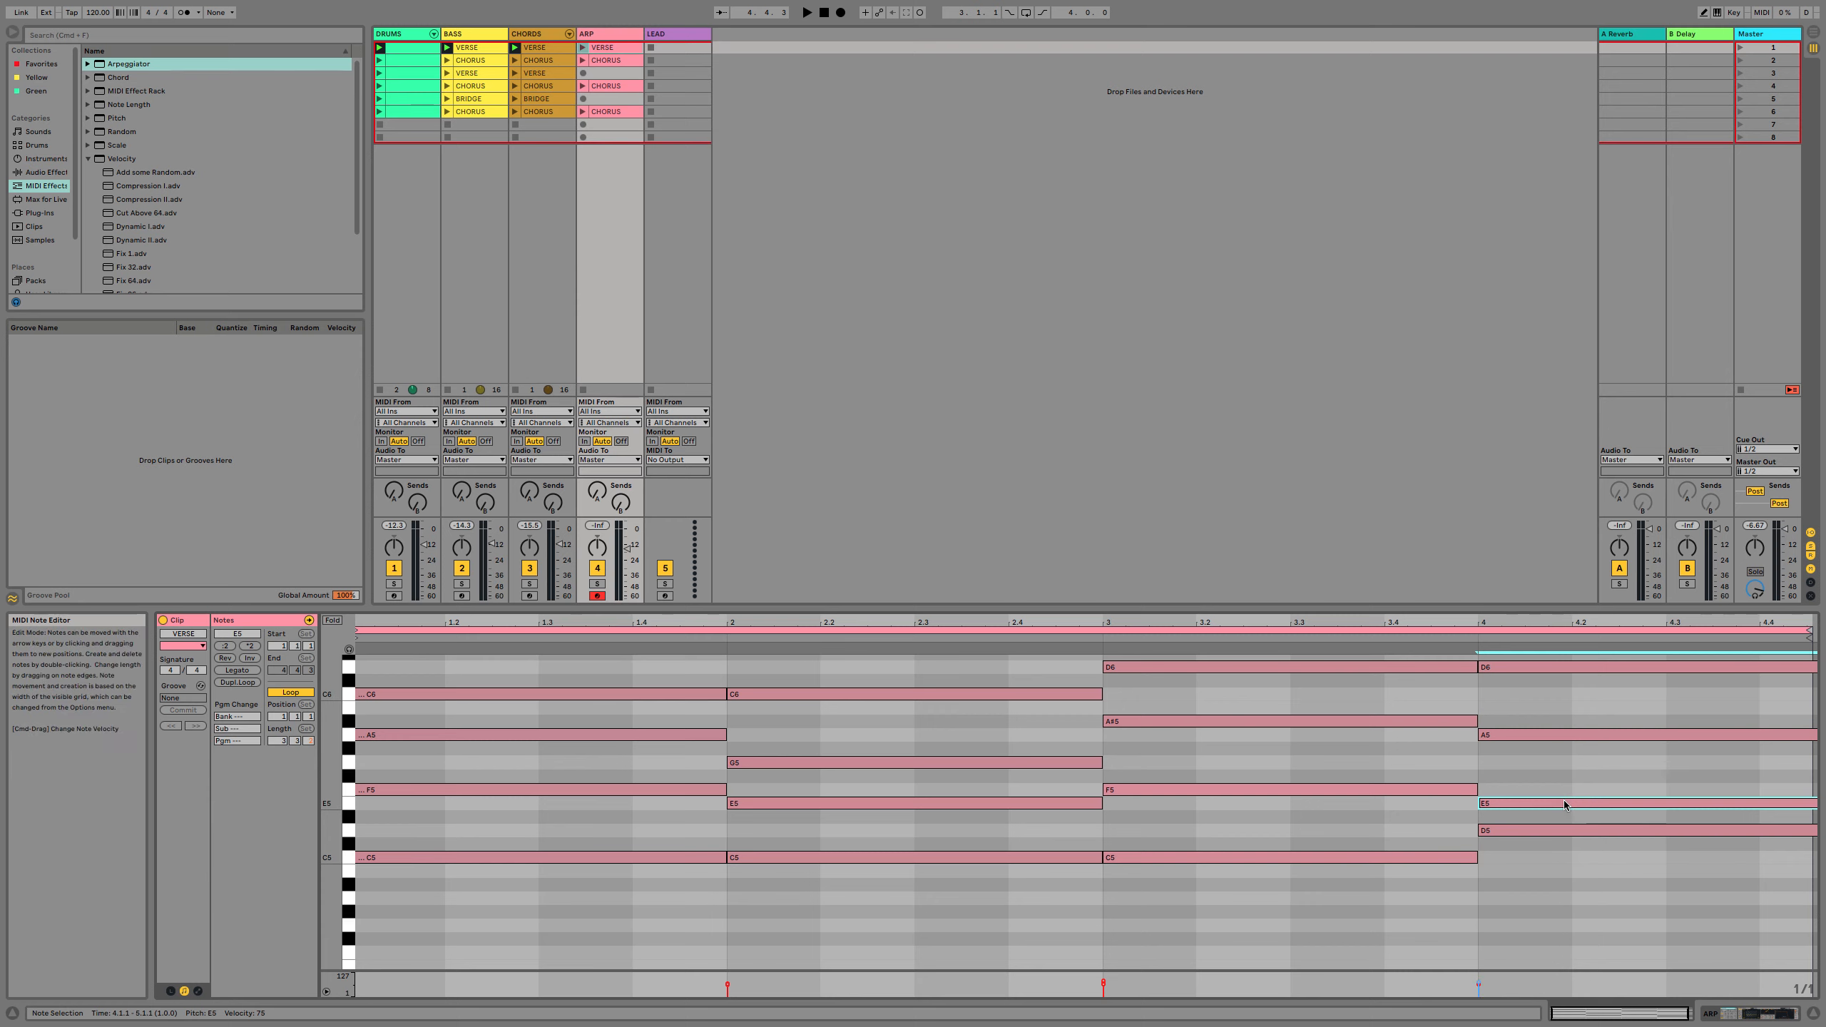
{"action": "key", "text": "Up"}
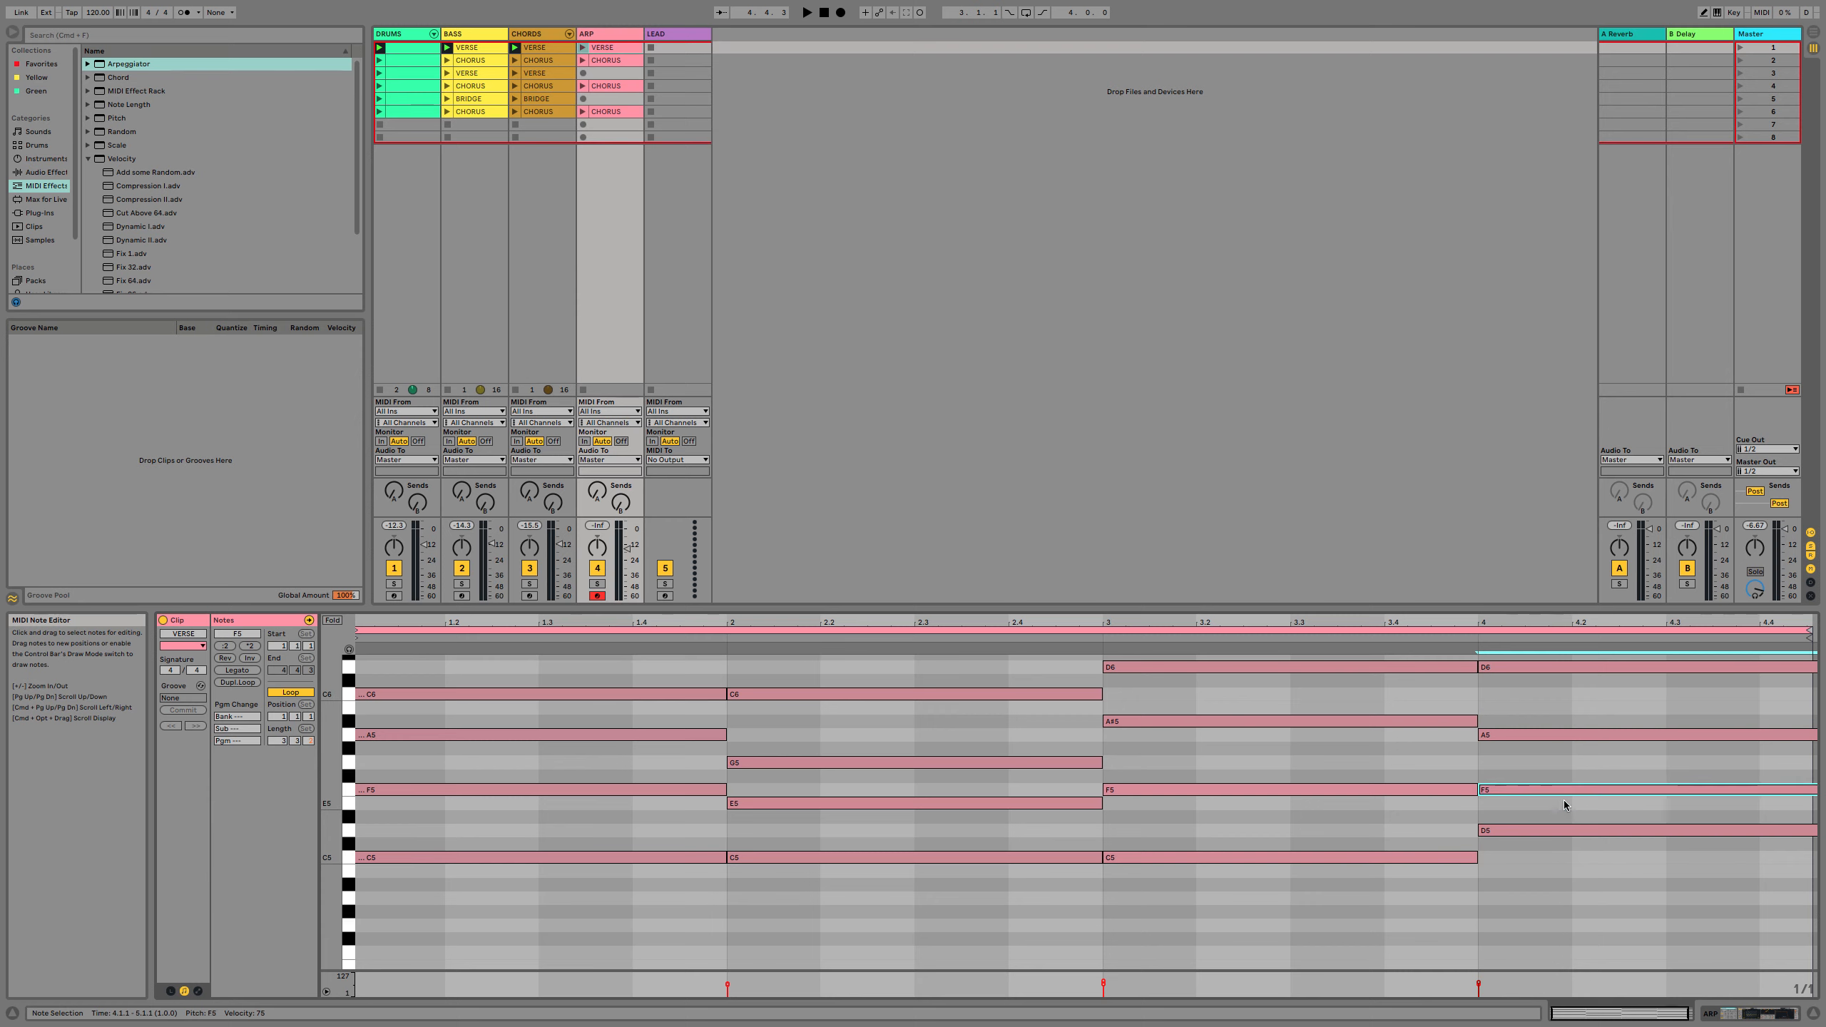
{"action": "left_click", "coordinate": [582, 49]}
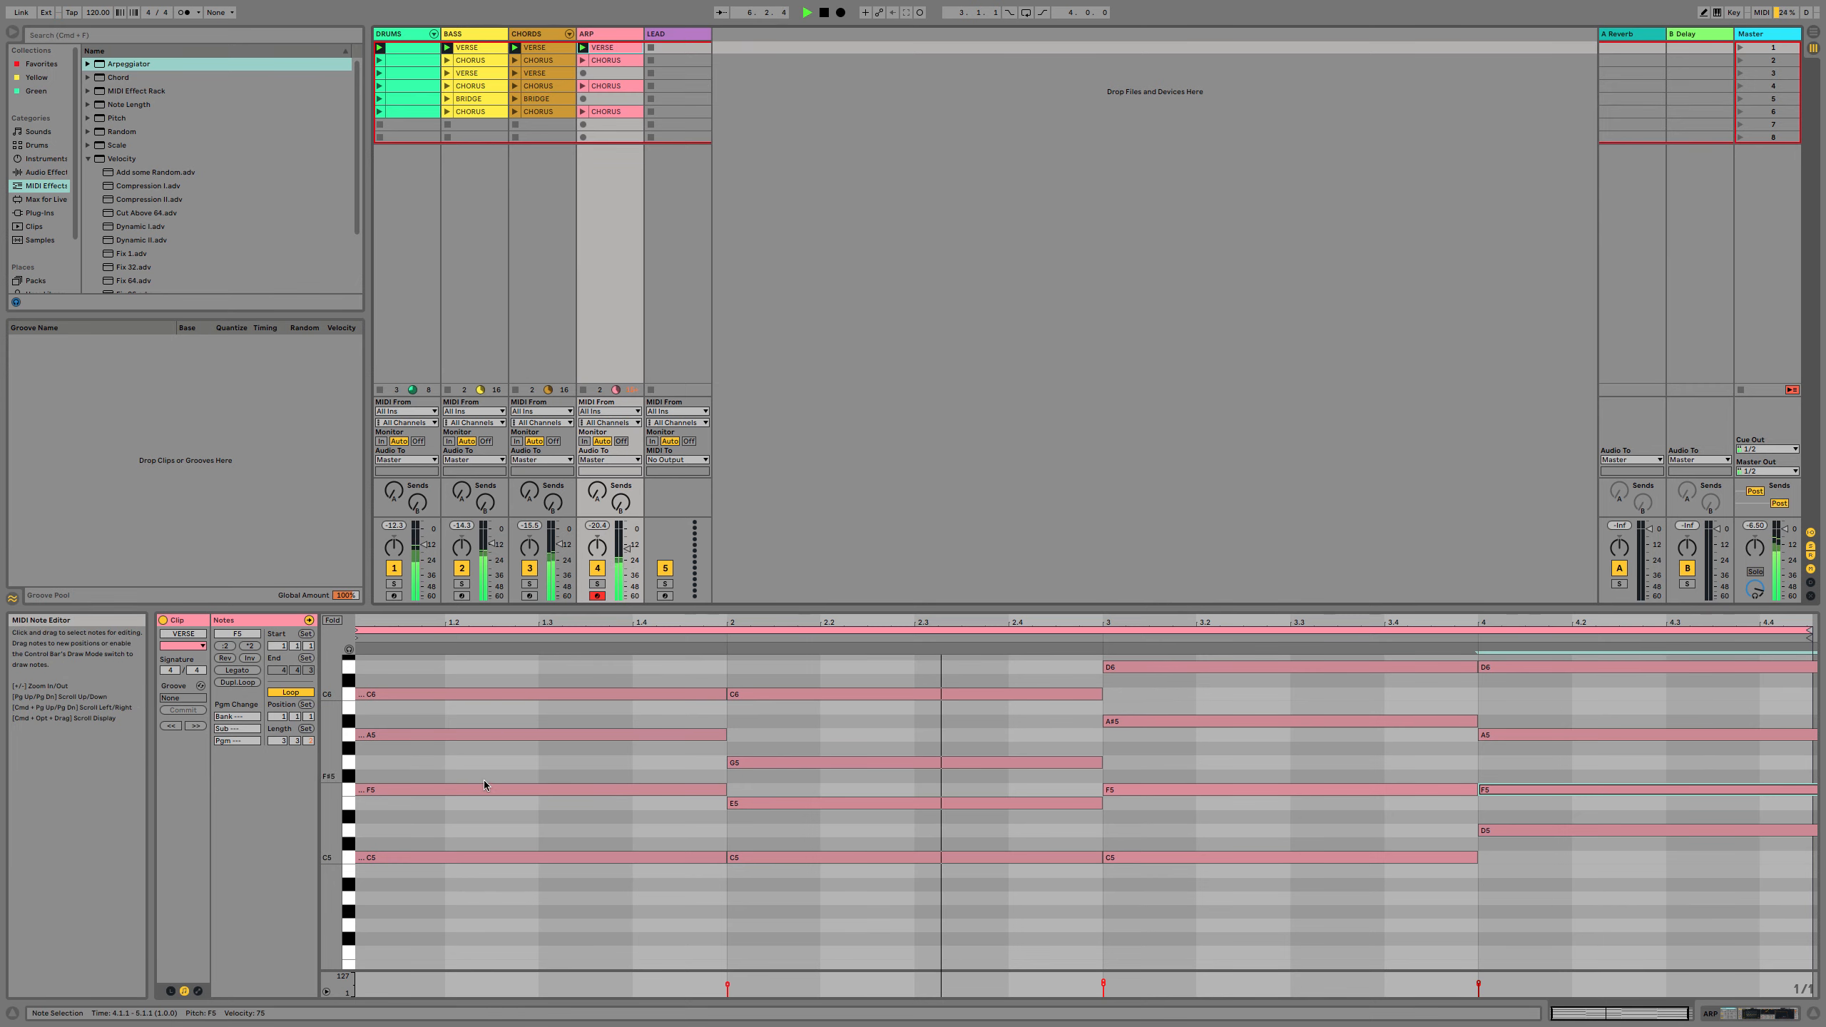
{"action": "key", "text": "space"}
{"action": "key", "text": "super+a"}
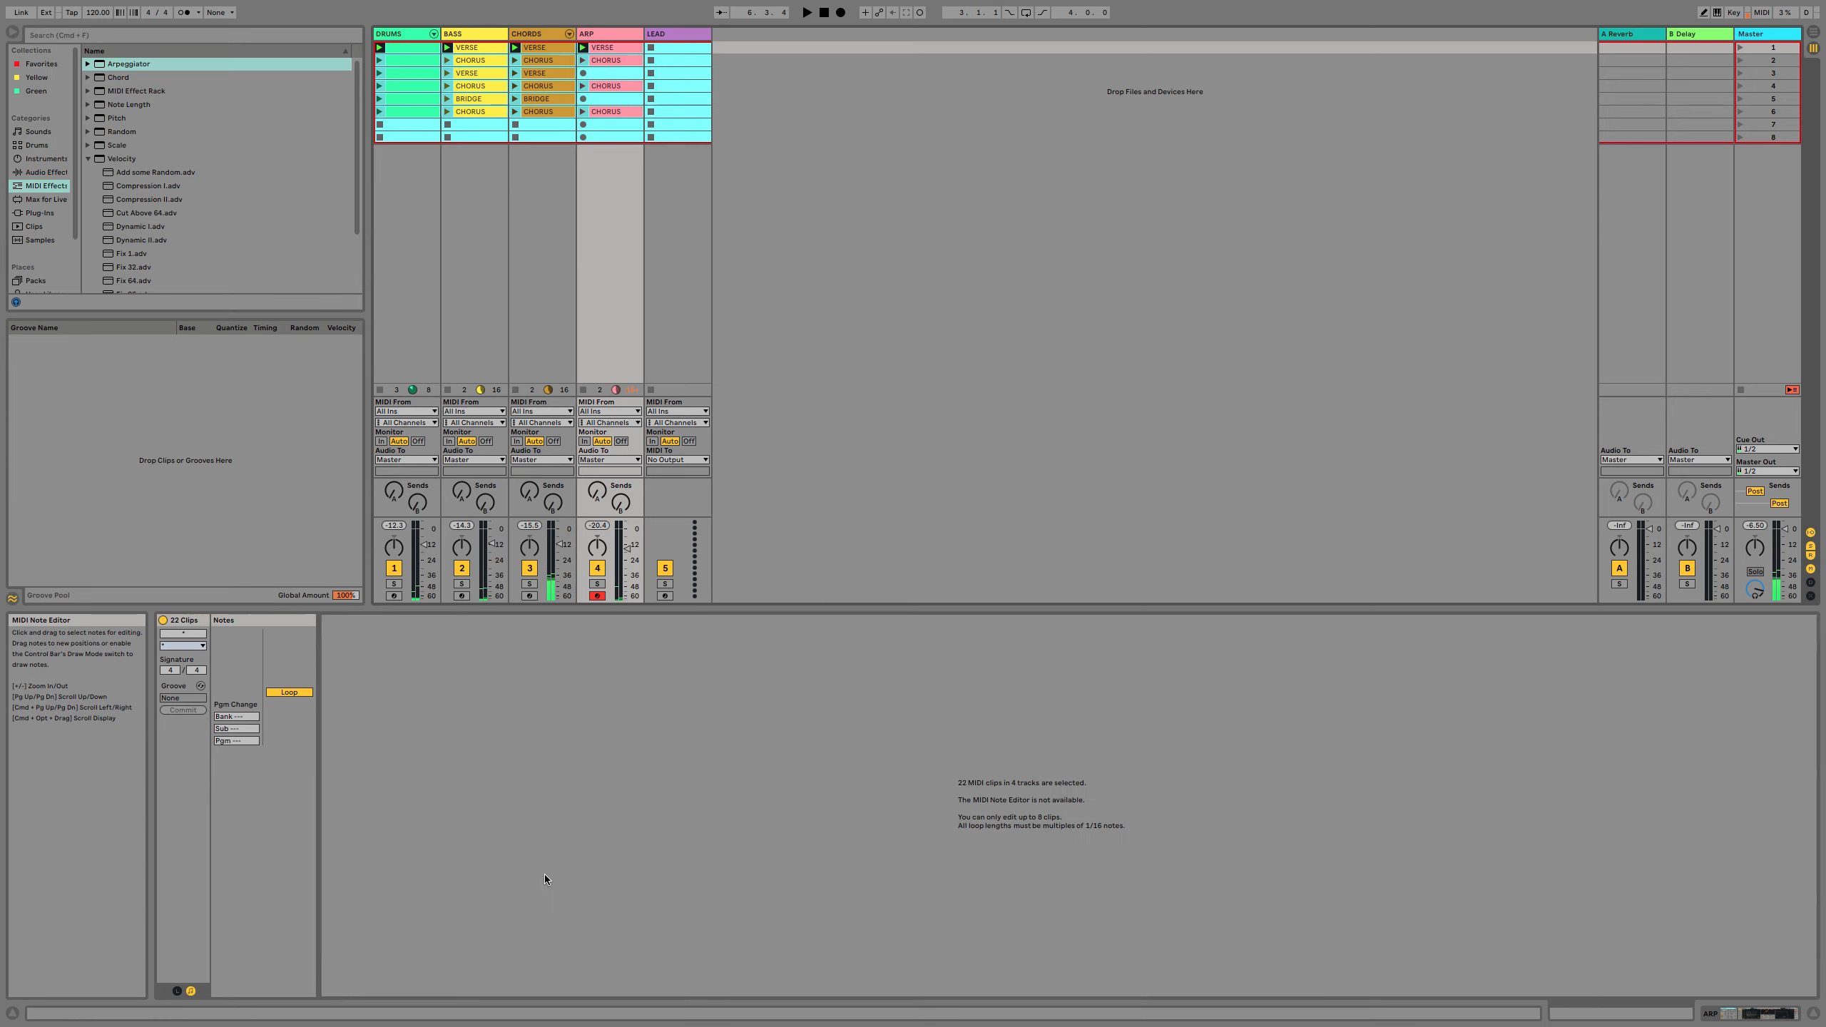
{"action": "left_click", "coordinate": [608, 48]}
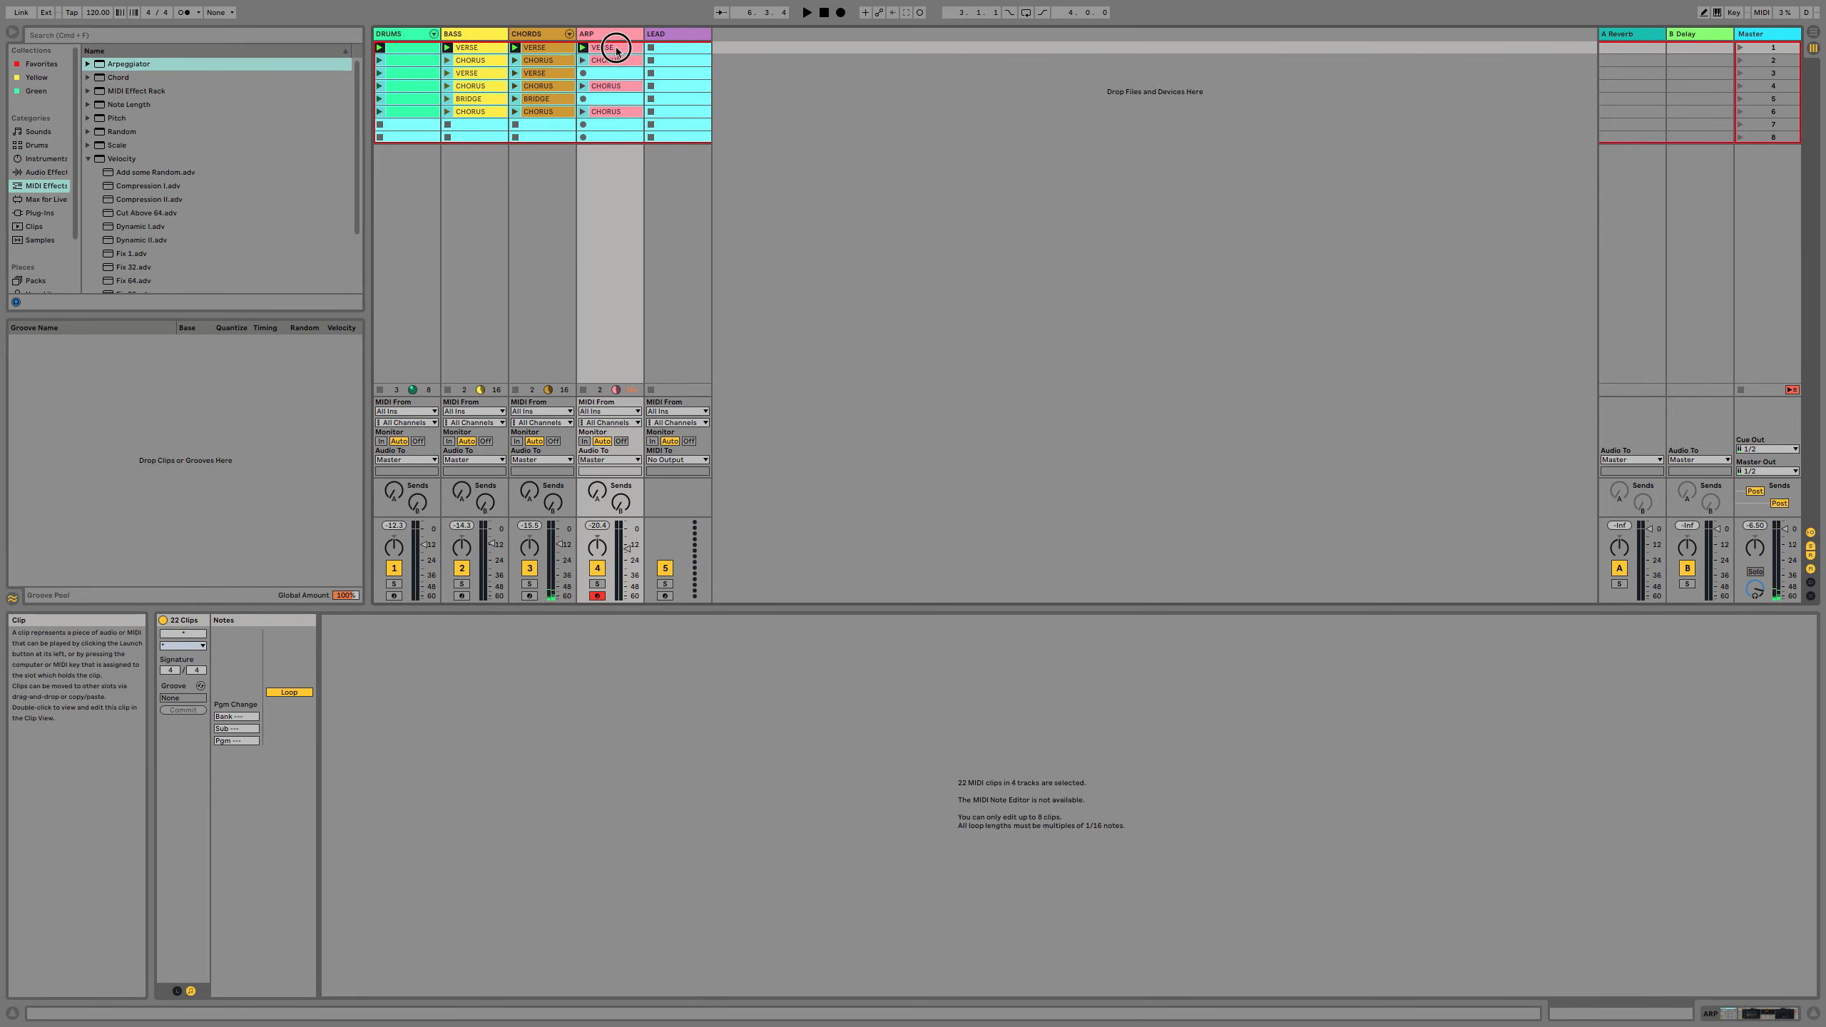
{"action": "left_click", "coordinate": [1630, 857]}
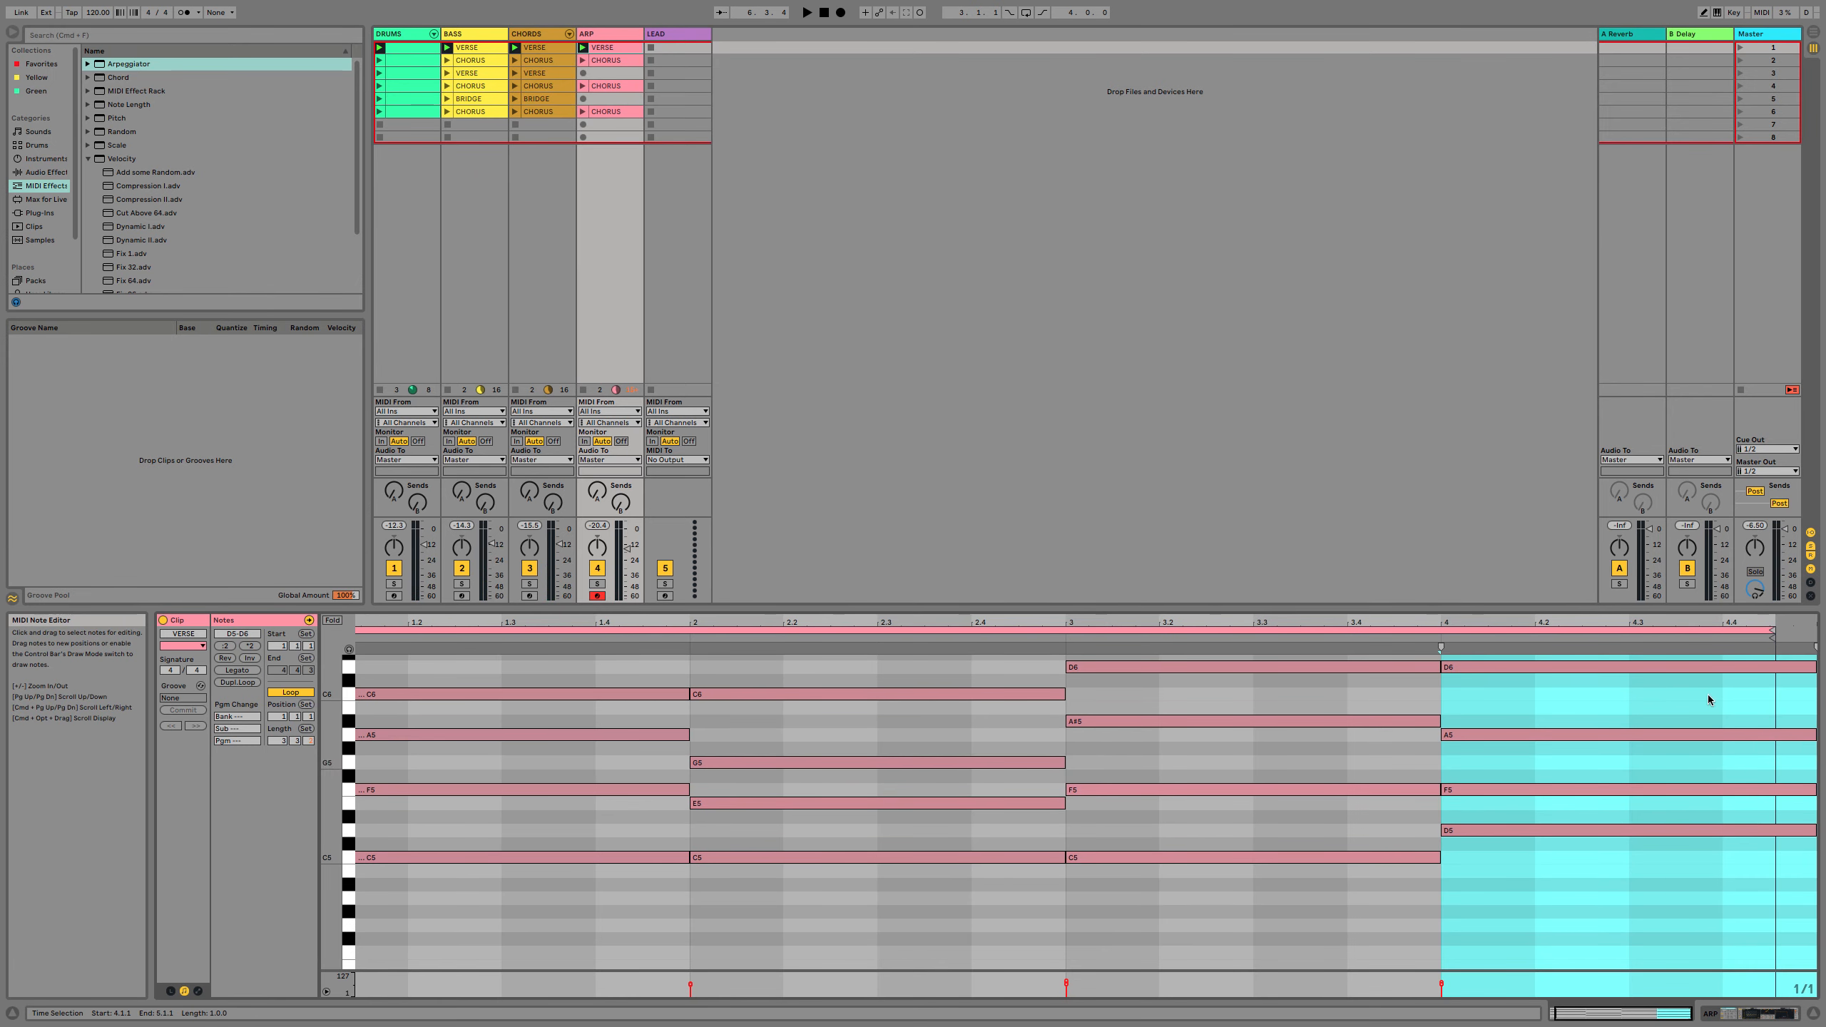
{"action": "left_click_drag", "start_coordinate": [1540, 898], "coordinate": [1673, 652]}
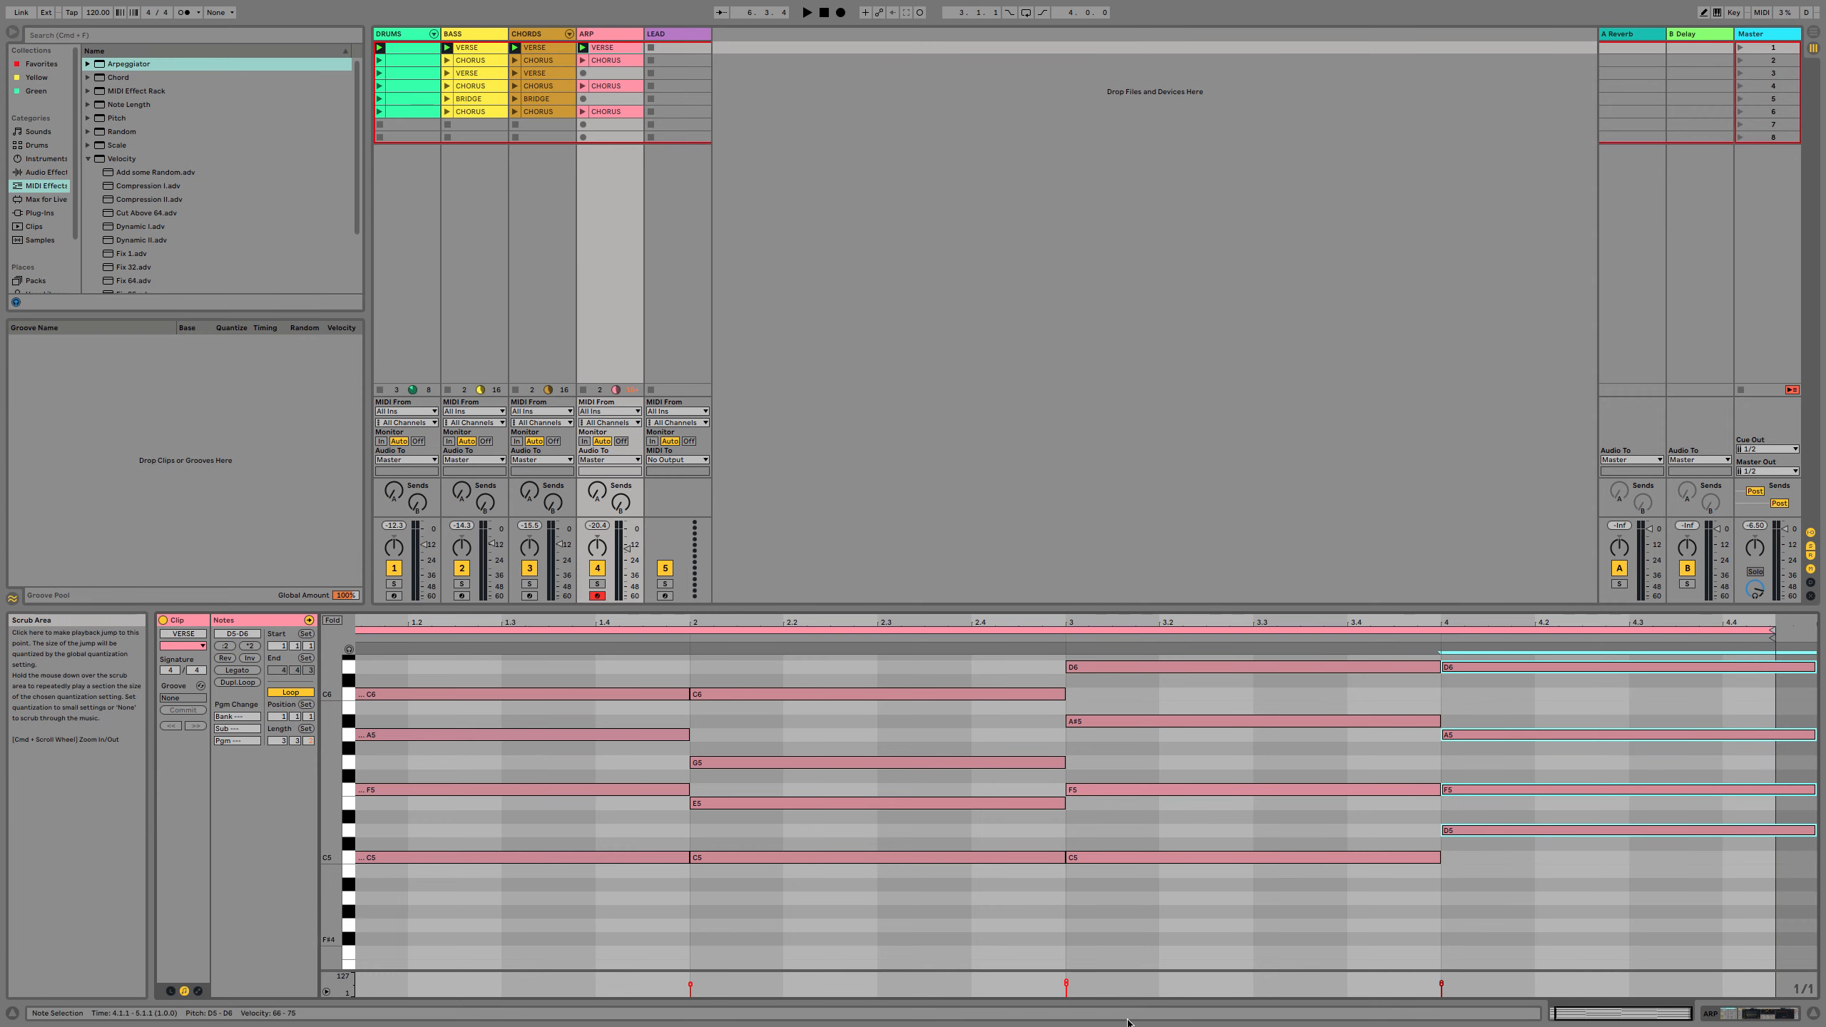
{"action": "right_click", "coordinate": [1154, 671]}
{"action": "left_click", "coordinate": [1283, 865]}
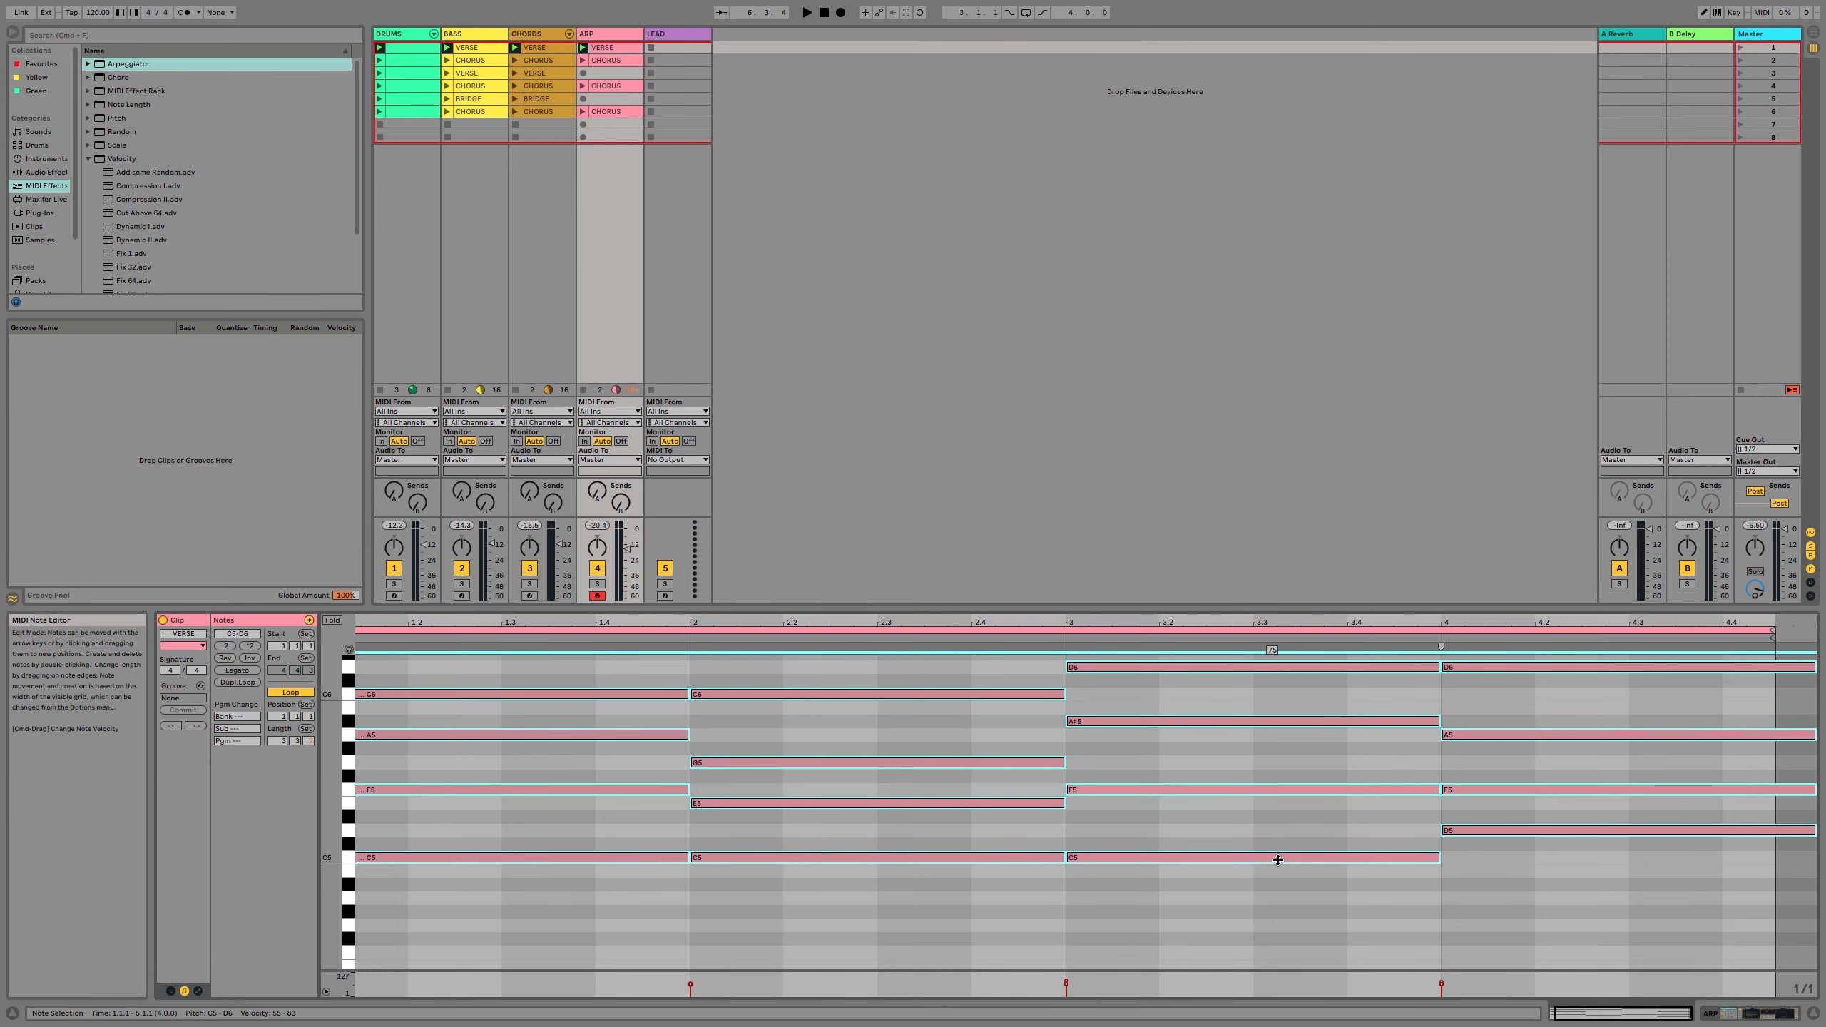
{"action": "key", "text": "super+a"}
{"action": "scroll", "coordinate": [1632, 869], "scroll_direction": "right", "scroll_amount": 1}
{"action": "left_click", "coordinate": [1632, 869]}
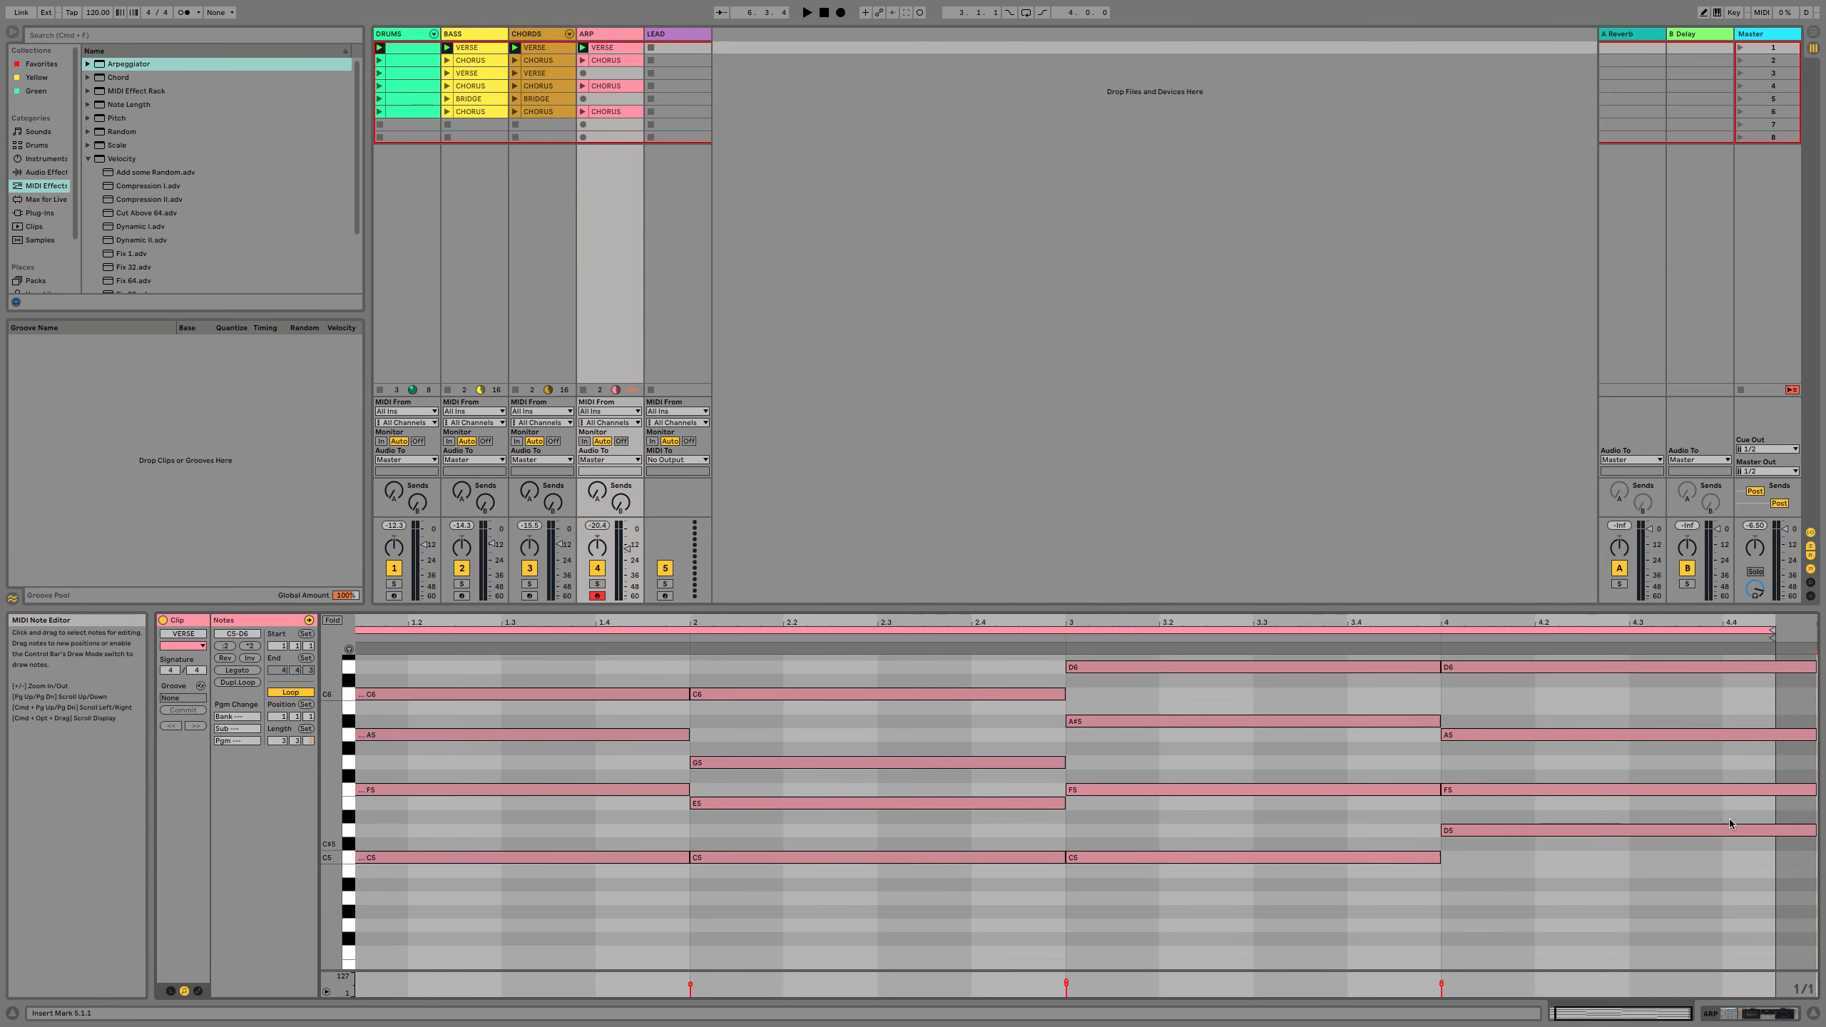
Try to shorten the fourth bar's notes in the ARP VERSE clip and undo the change.
{"action": "left_click_drag", "start_coordinate": [1733, 851], "coordinate": [1815, 601]}
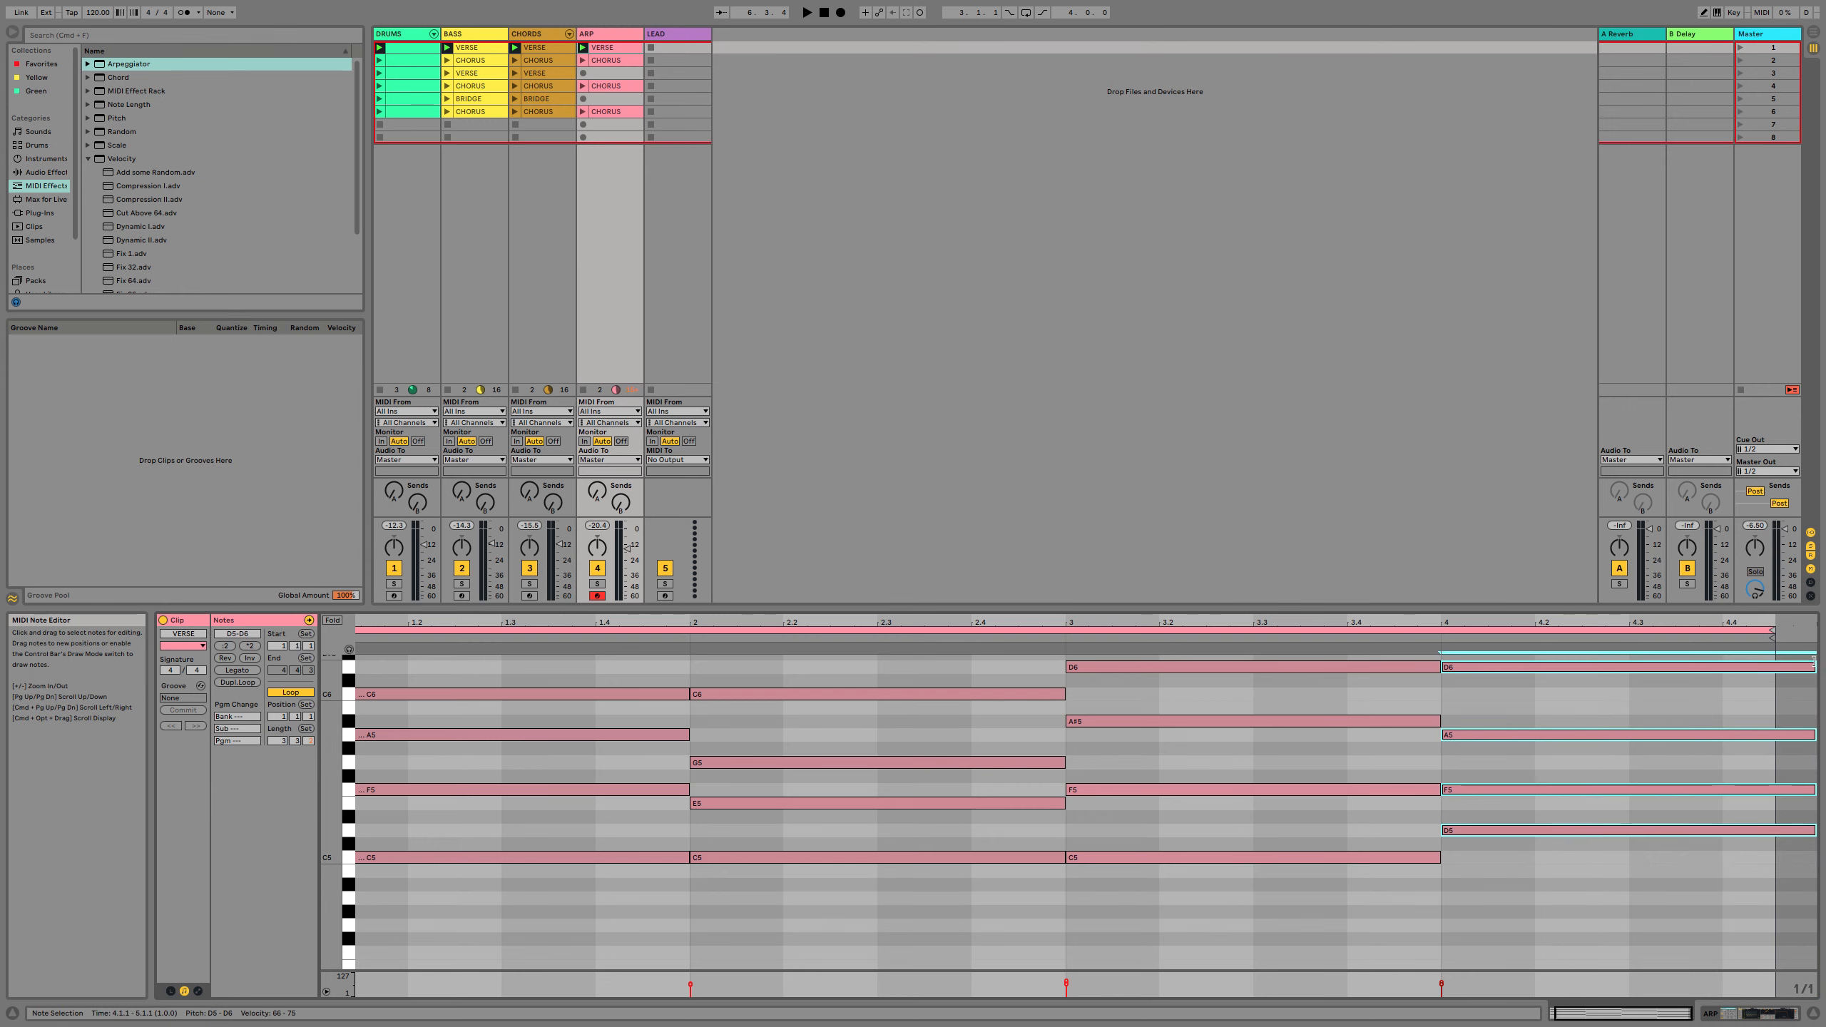
{"action": "left_click_drag", "start_coordinate": [1815, 667], "coordinate": [1759, 674]}
{"action": "key", "text": "super+a"}
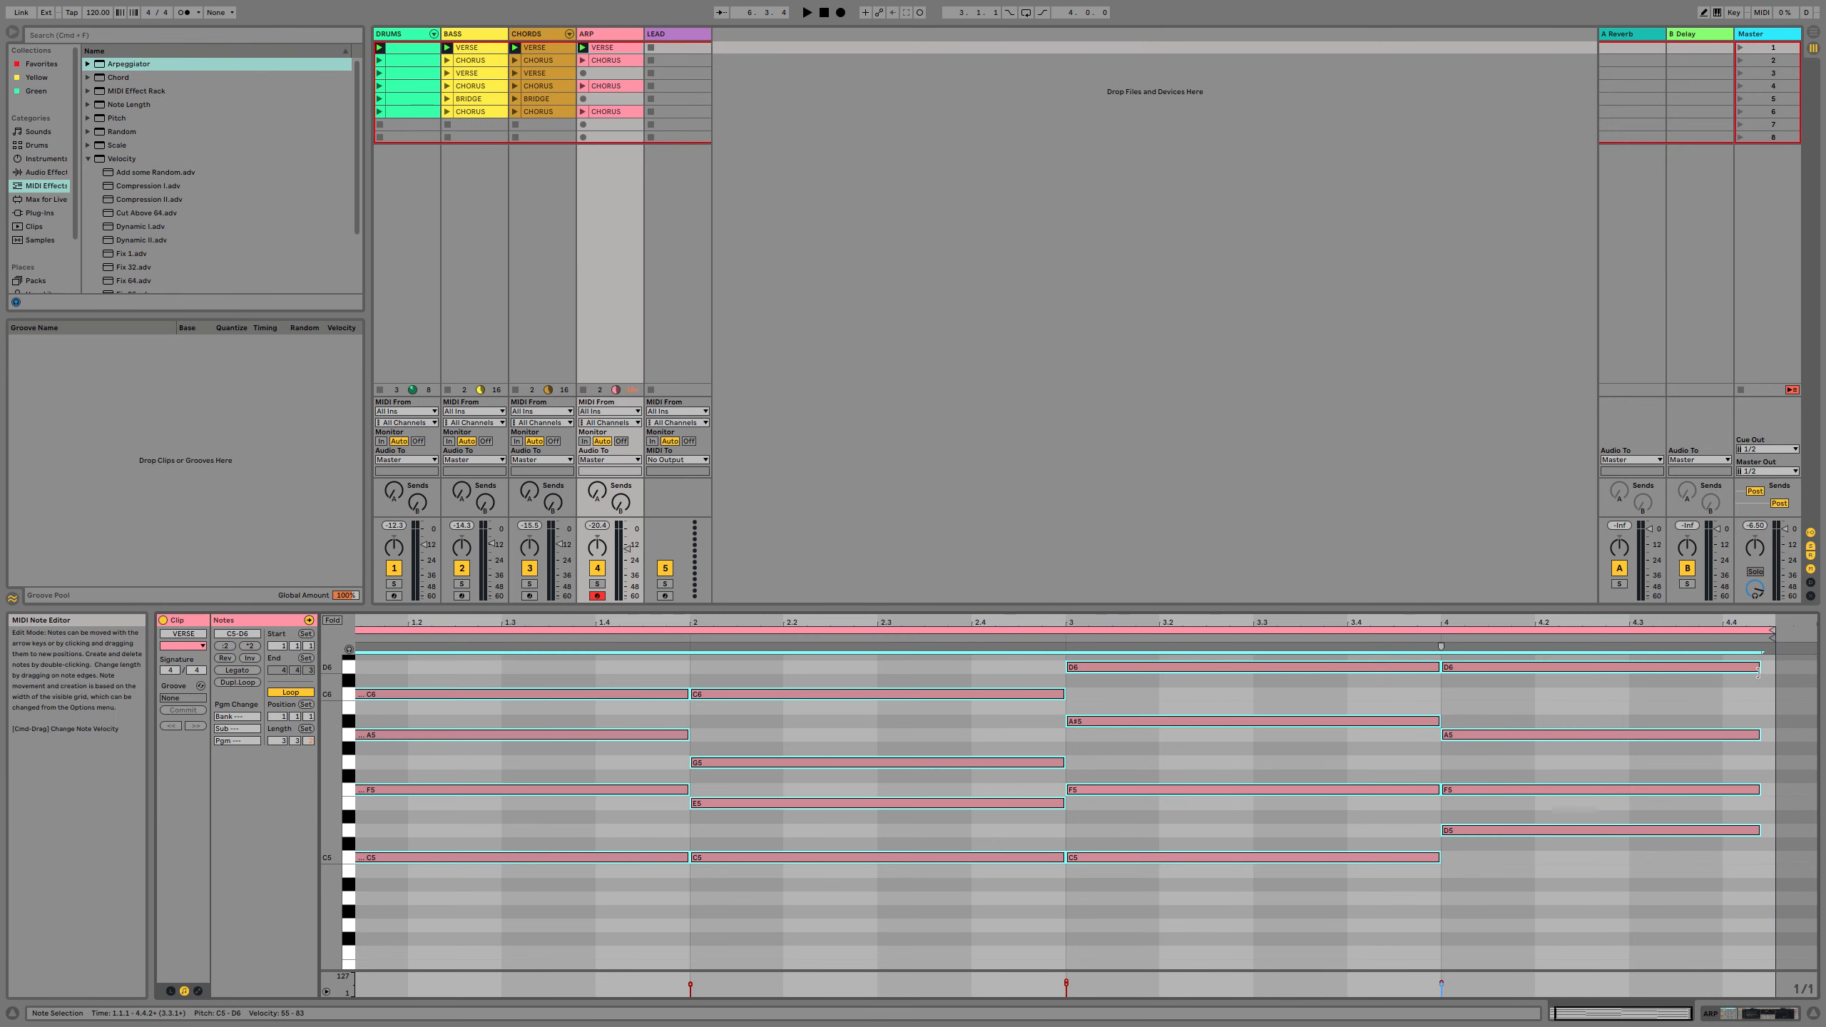
{"action": "key", "text": "super+z"}
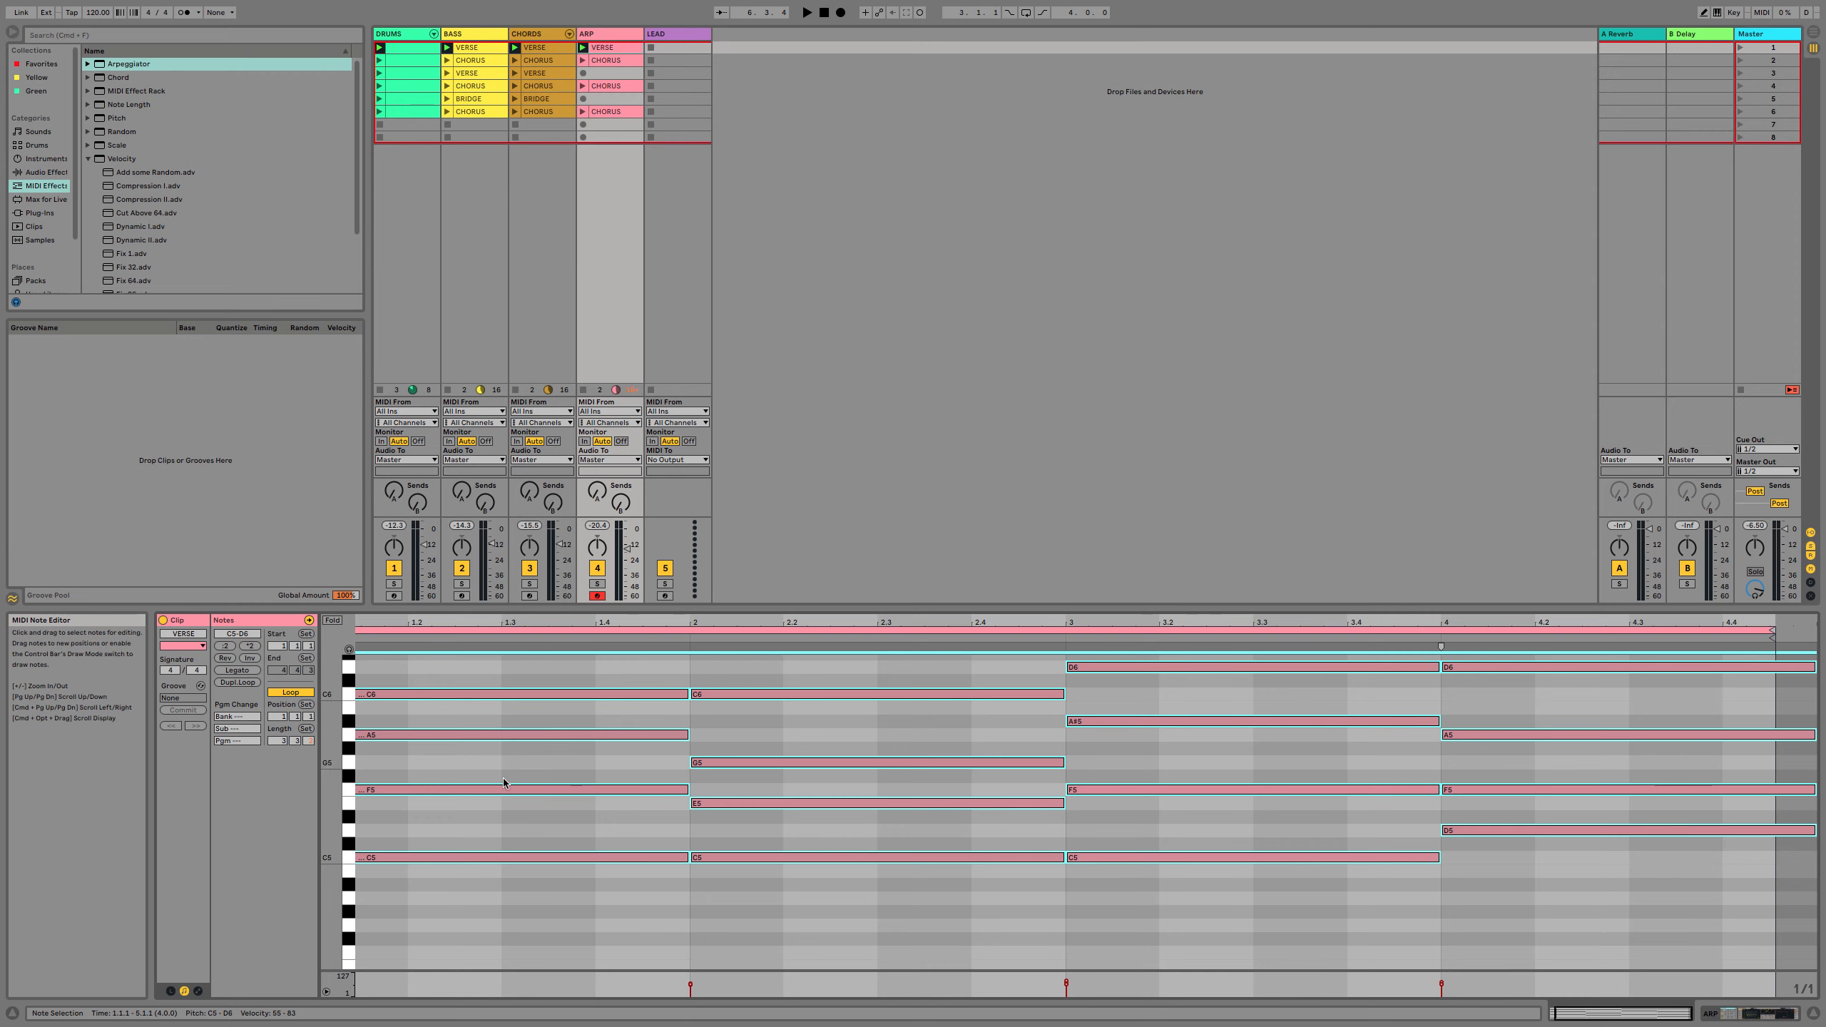
Set the loop length of the ARP VERSE clip to 4 bars.
{"action": "left_click", "coordinate": [276, 740]}
{"action": "type", "text": "4"}
{"action": "key", "text": "Return"}
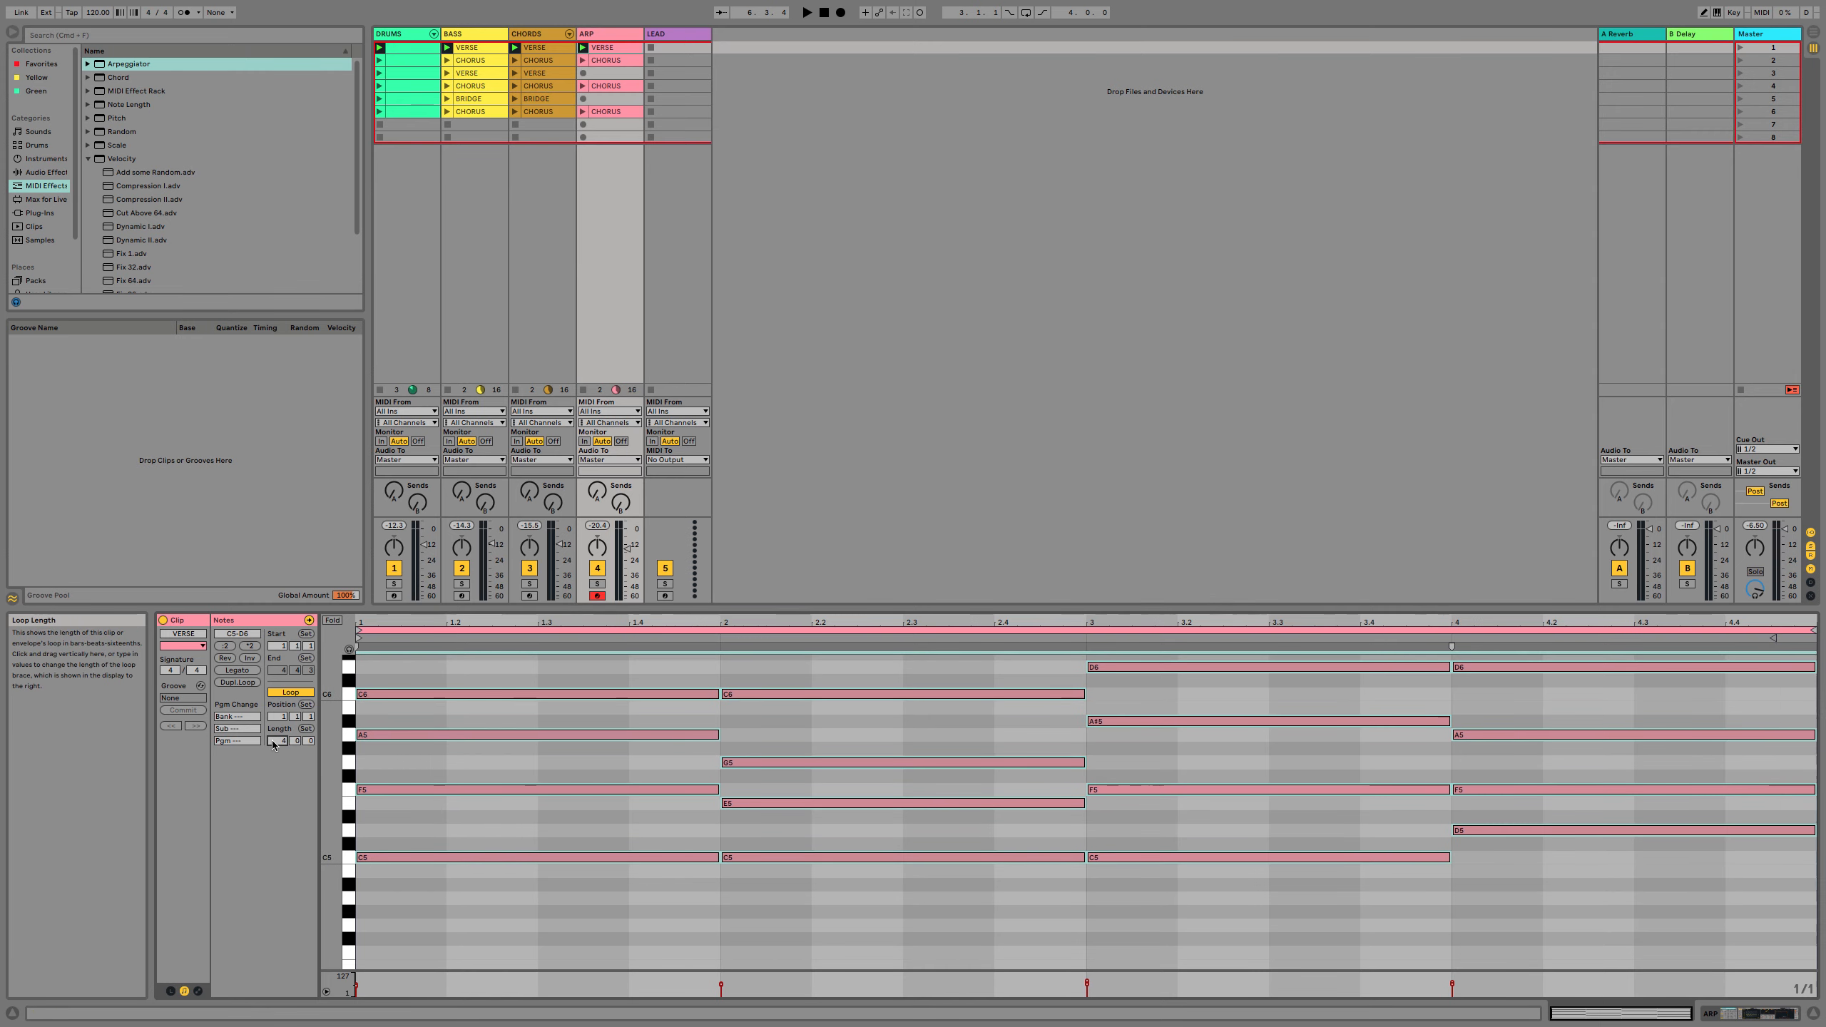
Set the loop length of the ARP track's CHORUS clips in the second, fourth and sixth slots to 4 bars.
{"action": "left_click", "coordinate": [596, 60]}
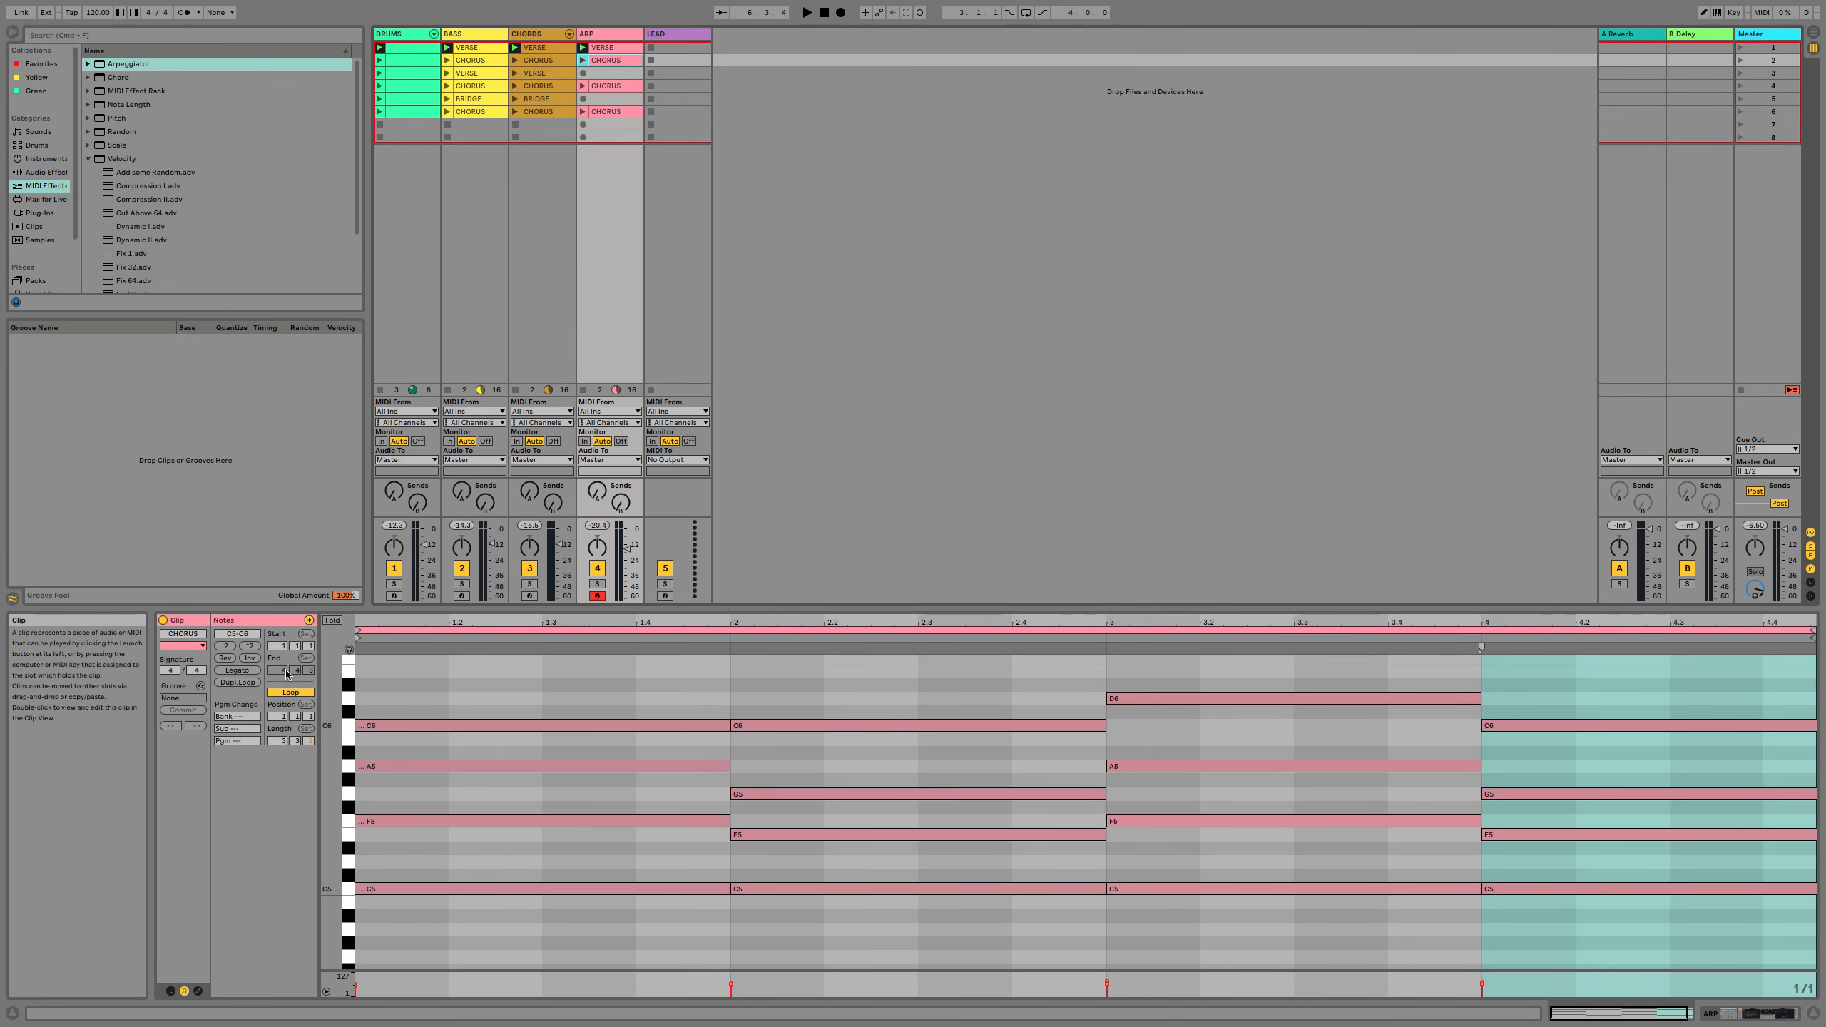
{"action": "left_click", "coordinate": [276, 740]}
{"action": "type", "text": "4"}
{"action": "key", "text": "Return"}
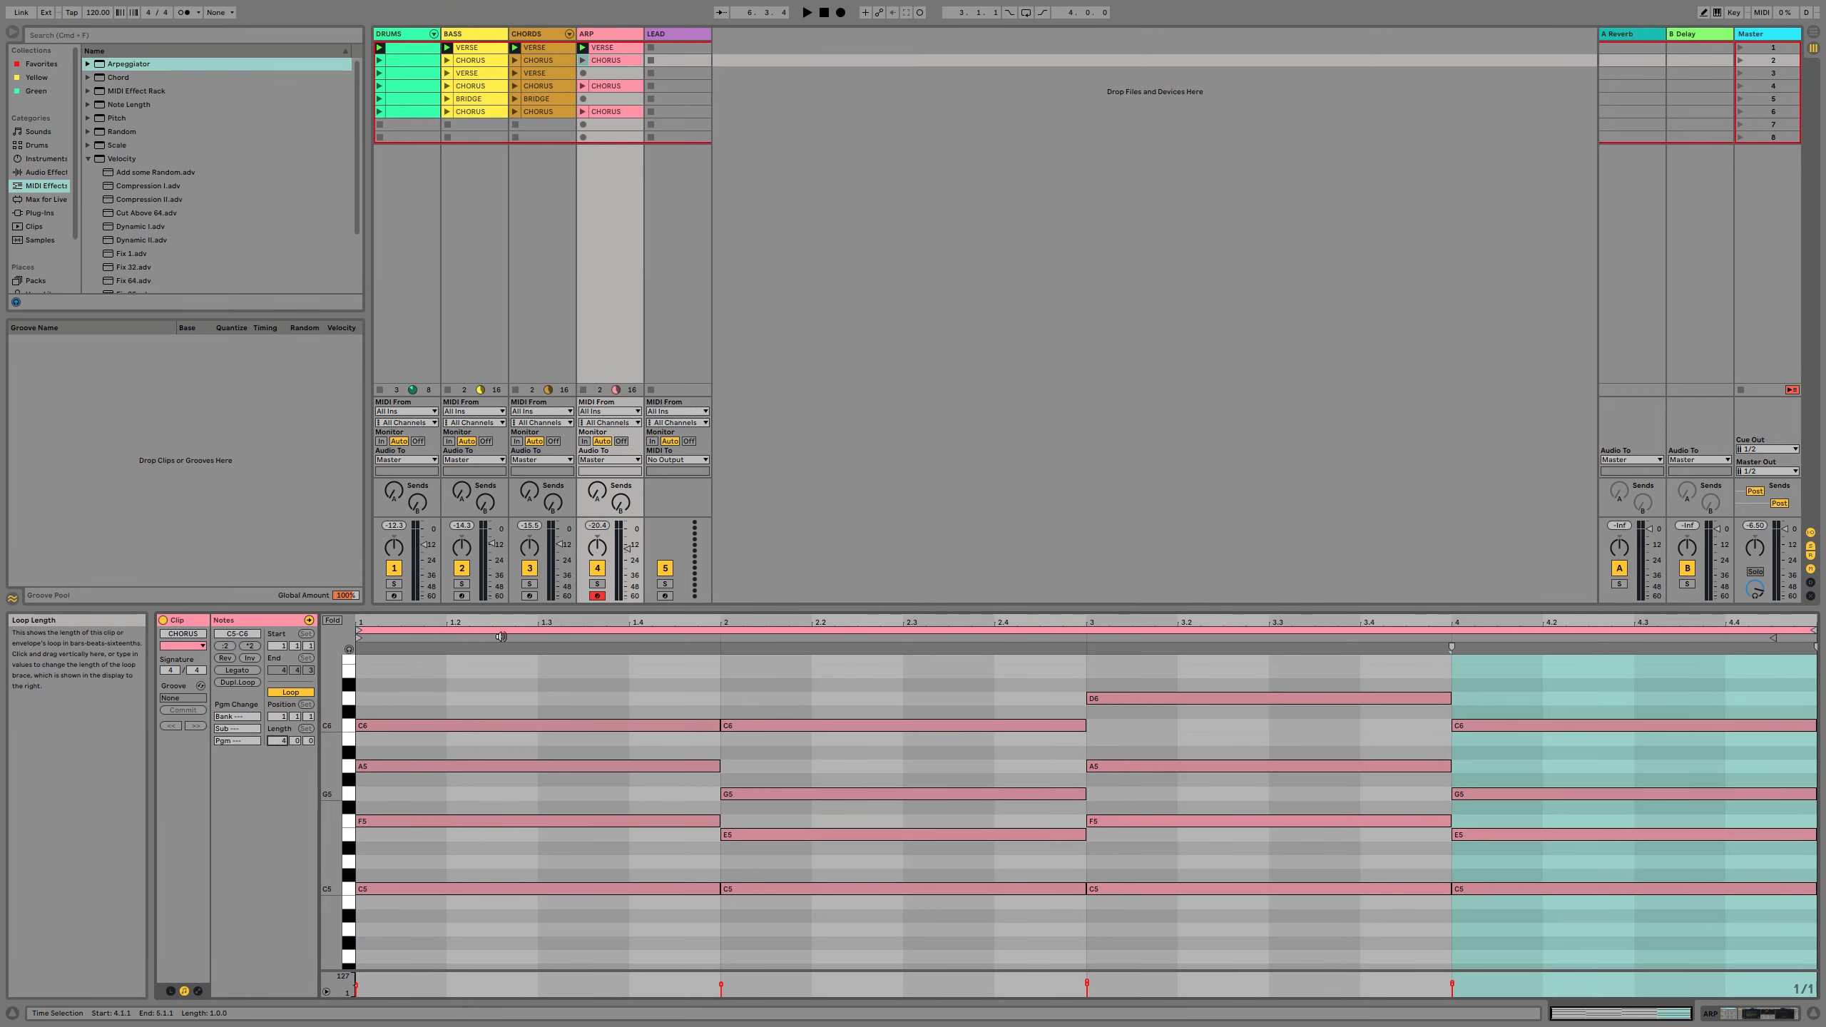
{"action": "left_click", "coordinate": [606, 89]}
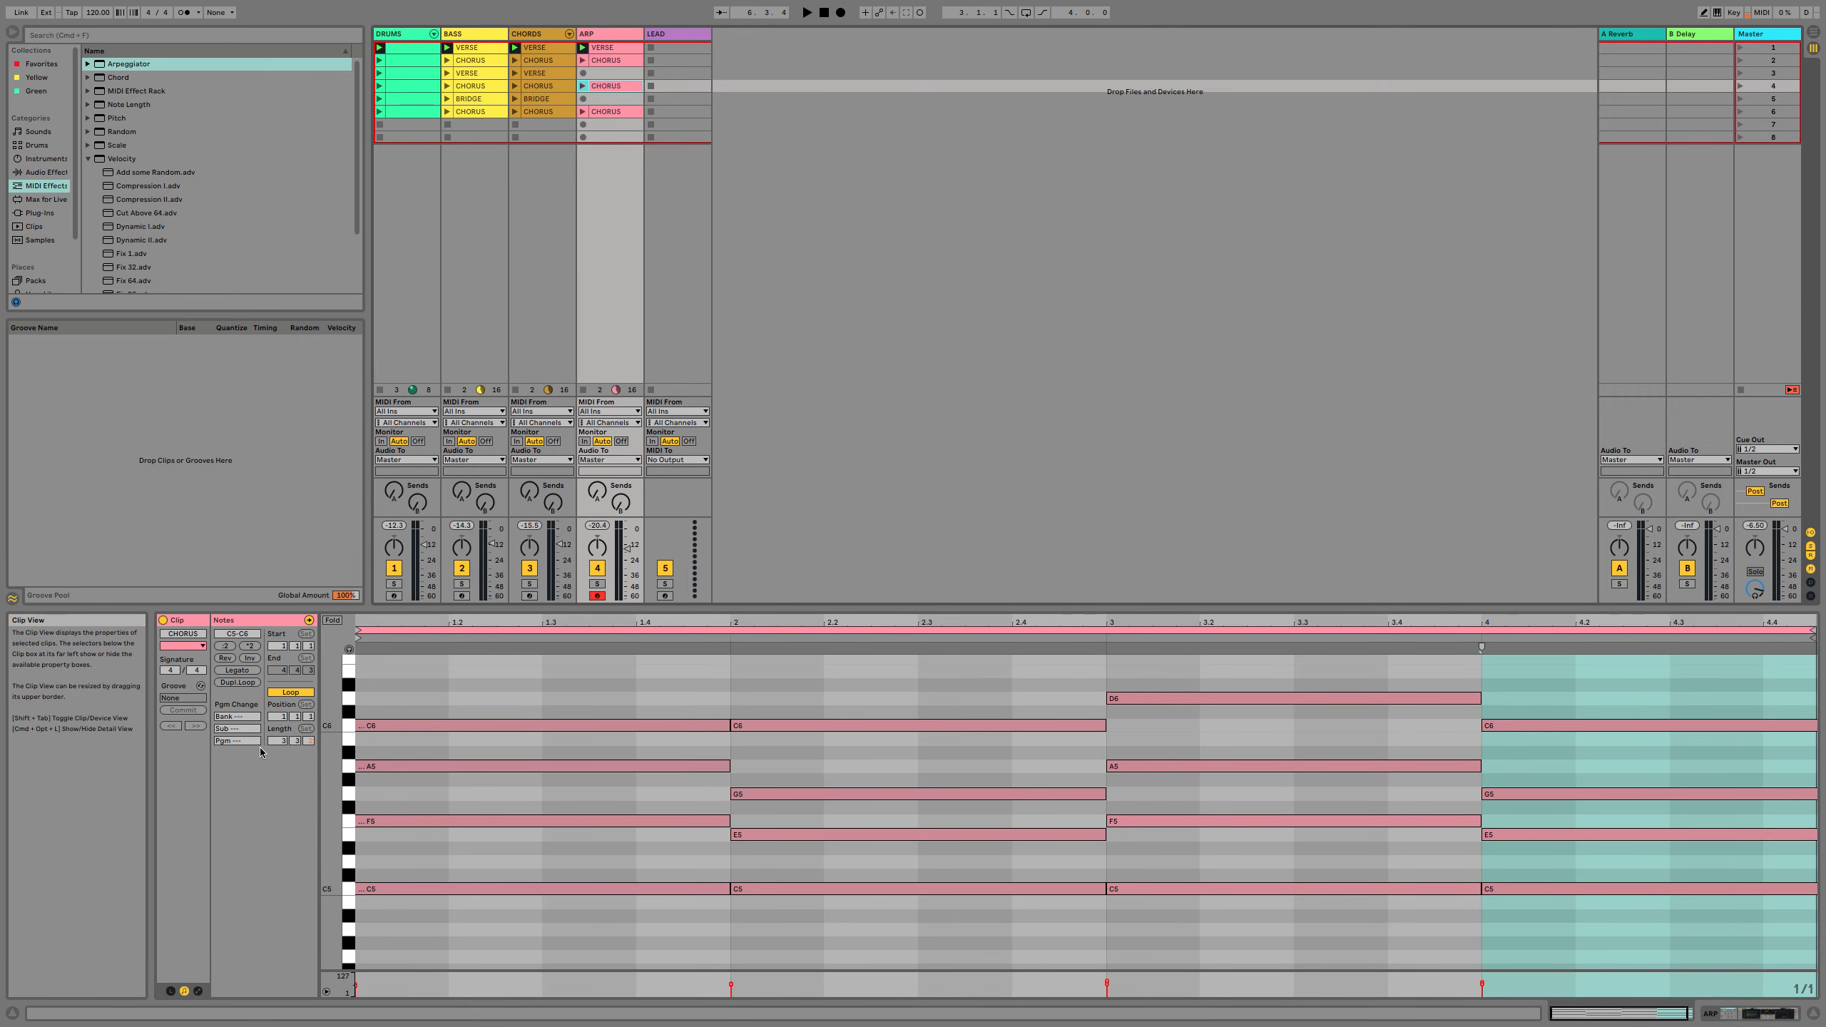
{"action": "type", "text": "4"}
{"action": "key", "text": "Return"}
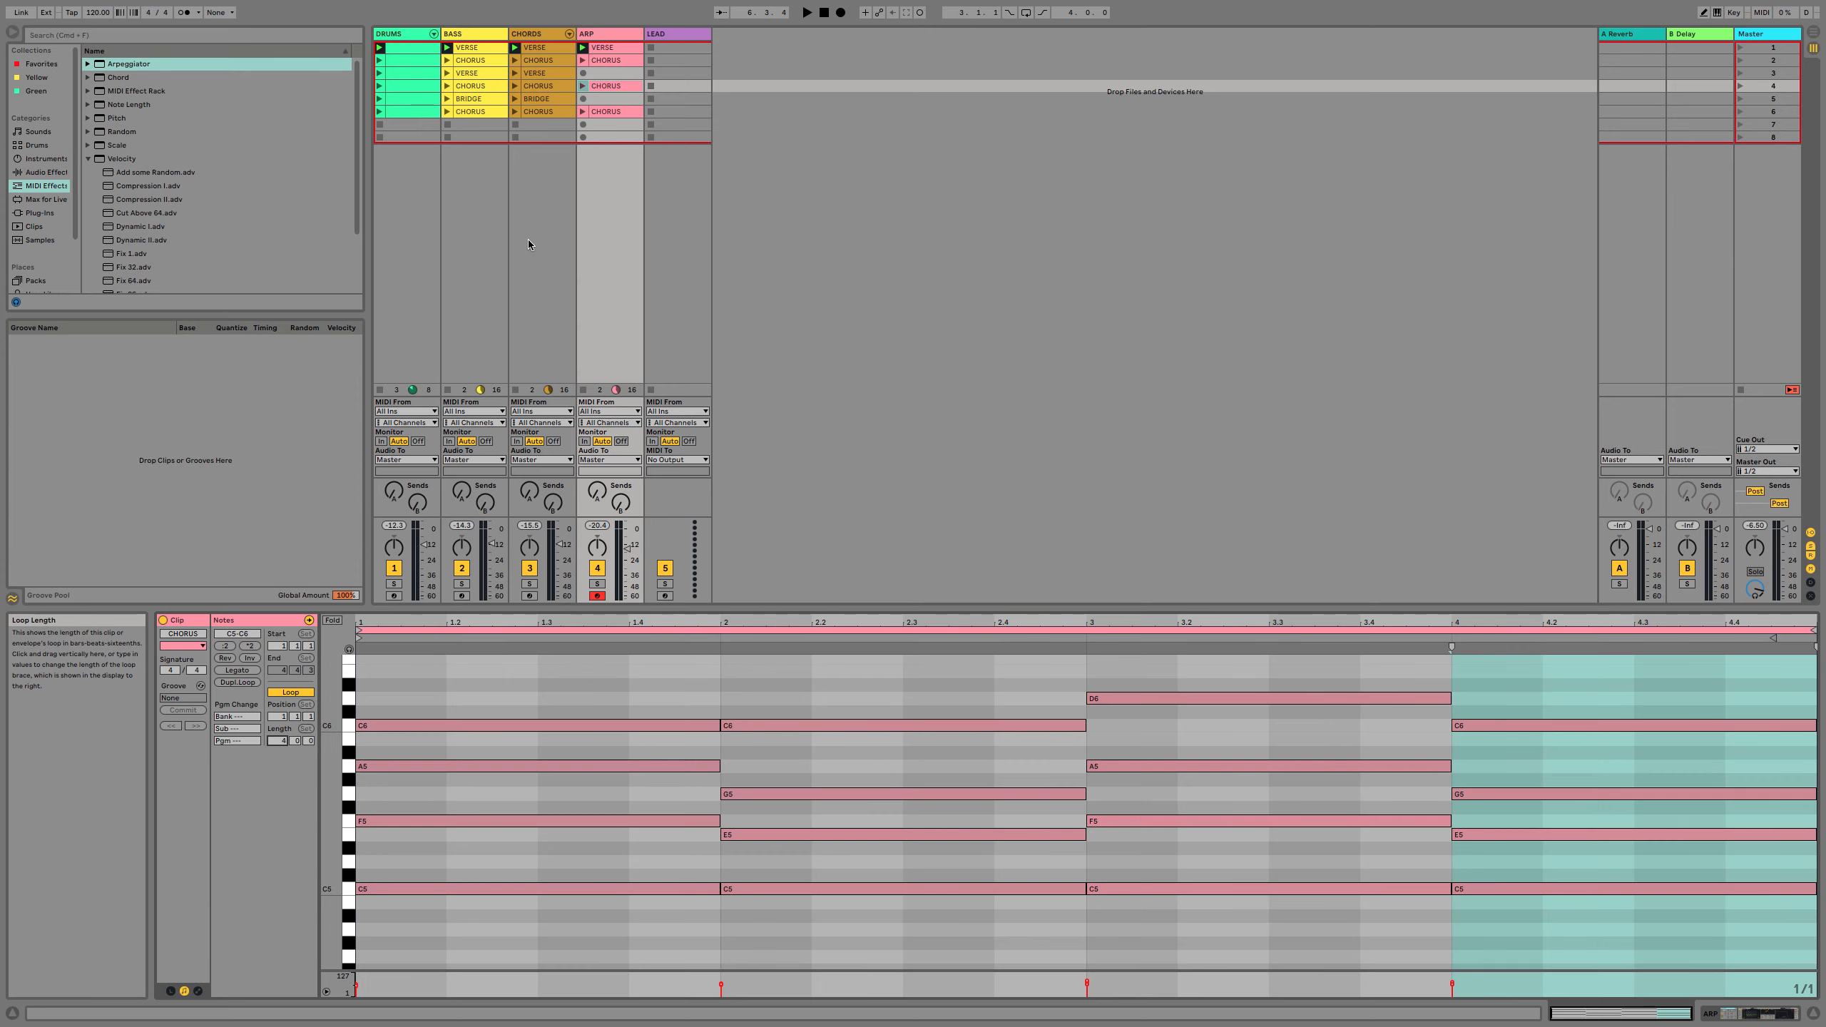
{"action": "left_click", "coordinate": [607, 111]}
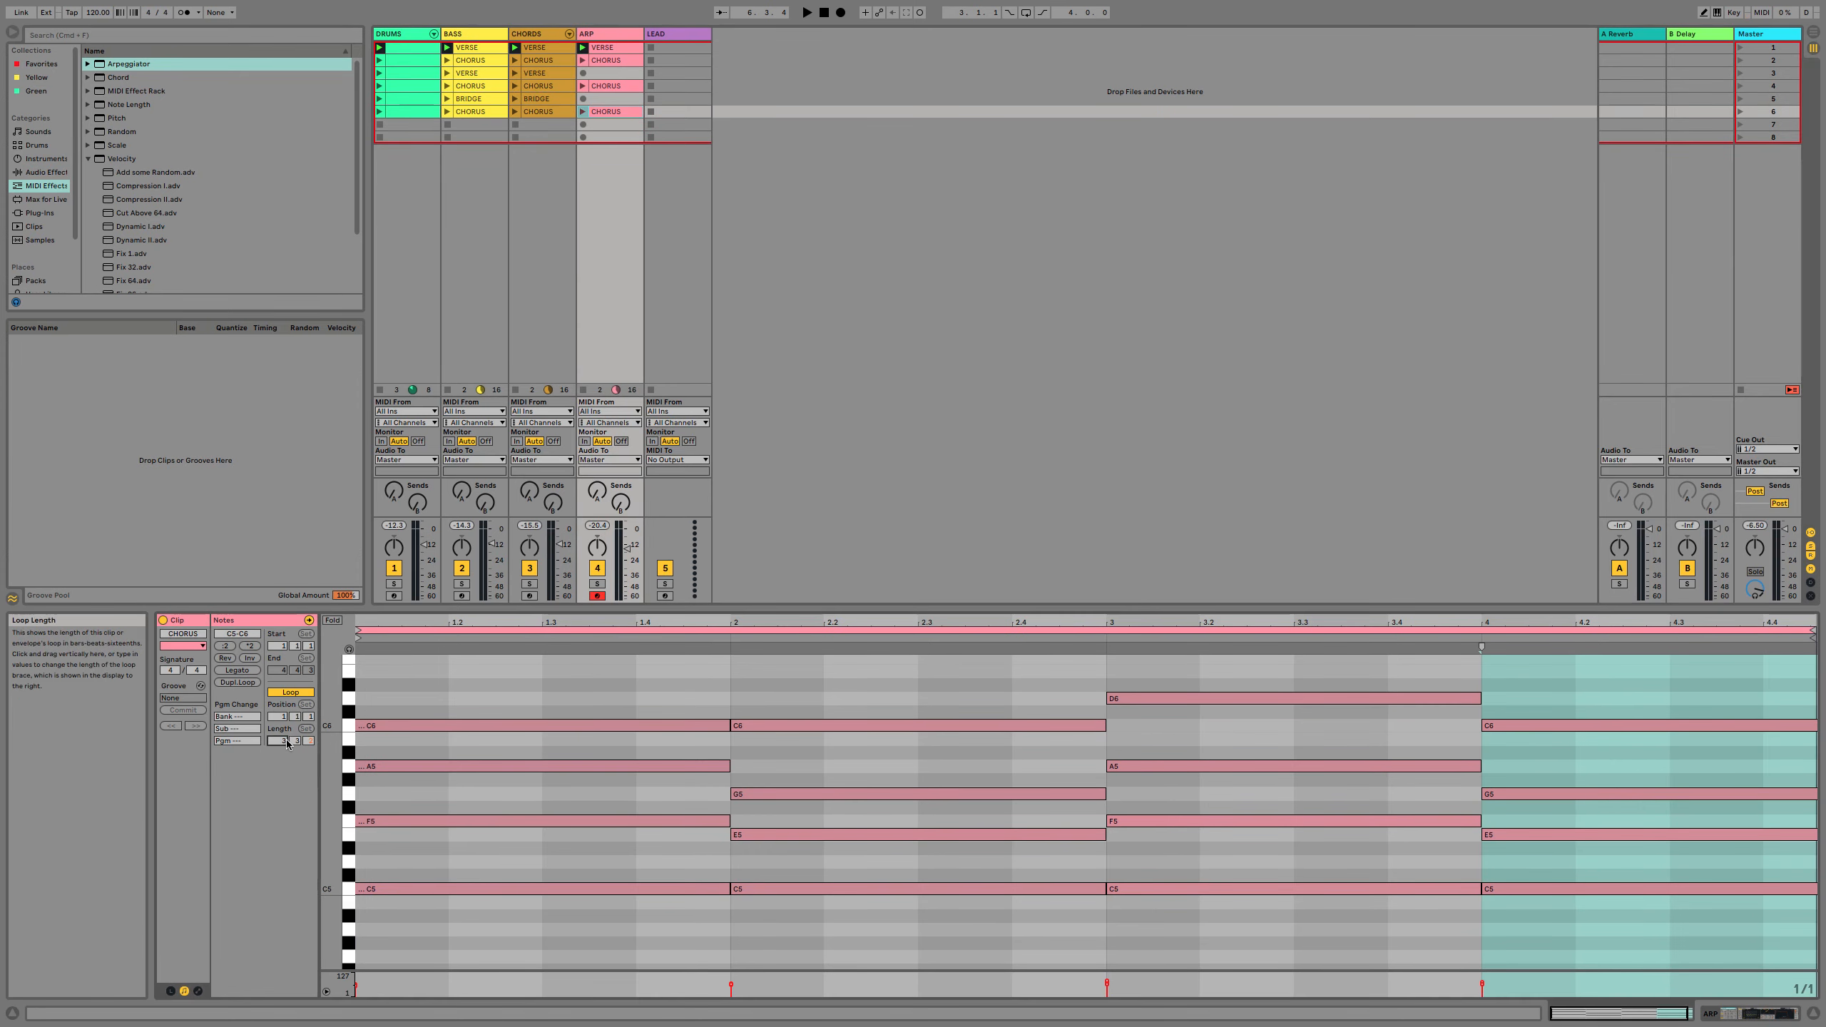
{"action": "type", "text": "4"}
{"action": "key", "text": "Return"}
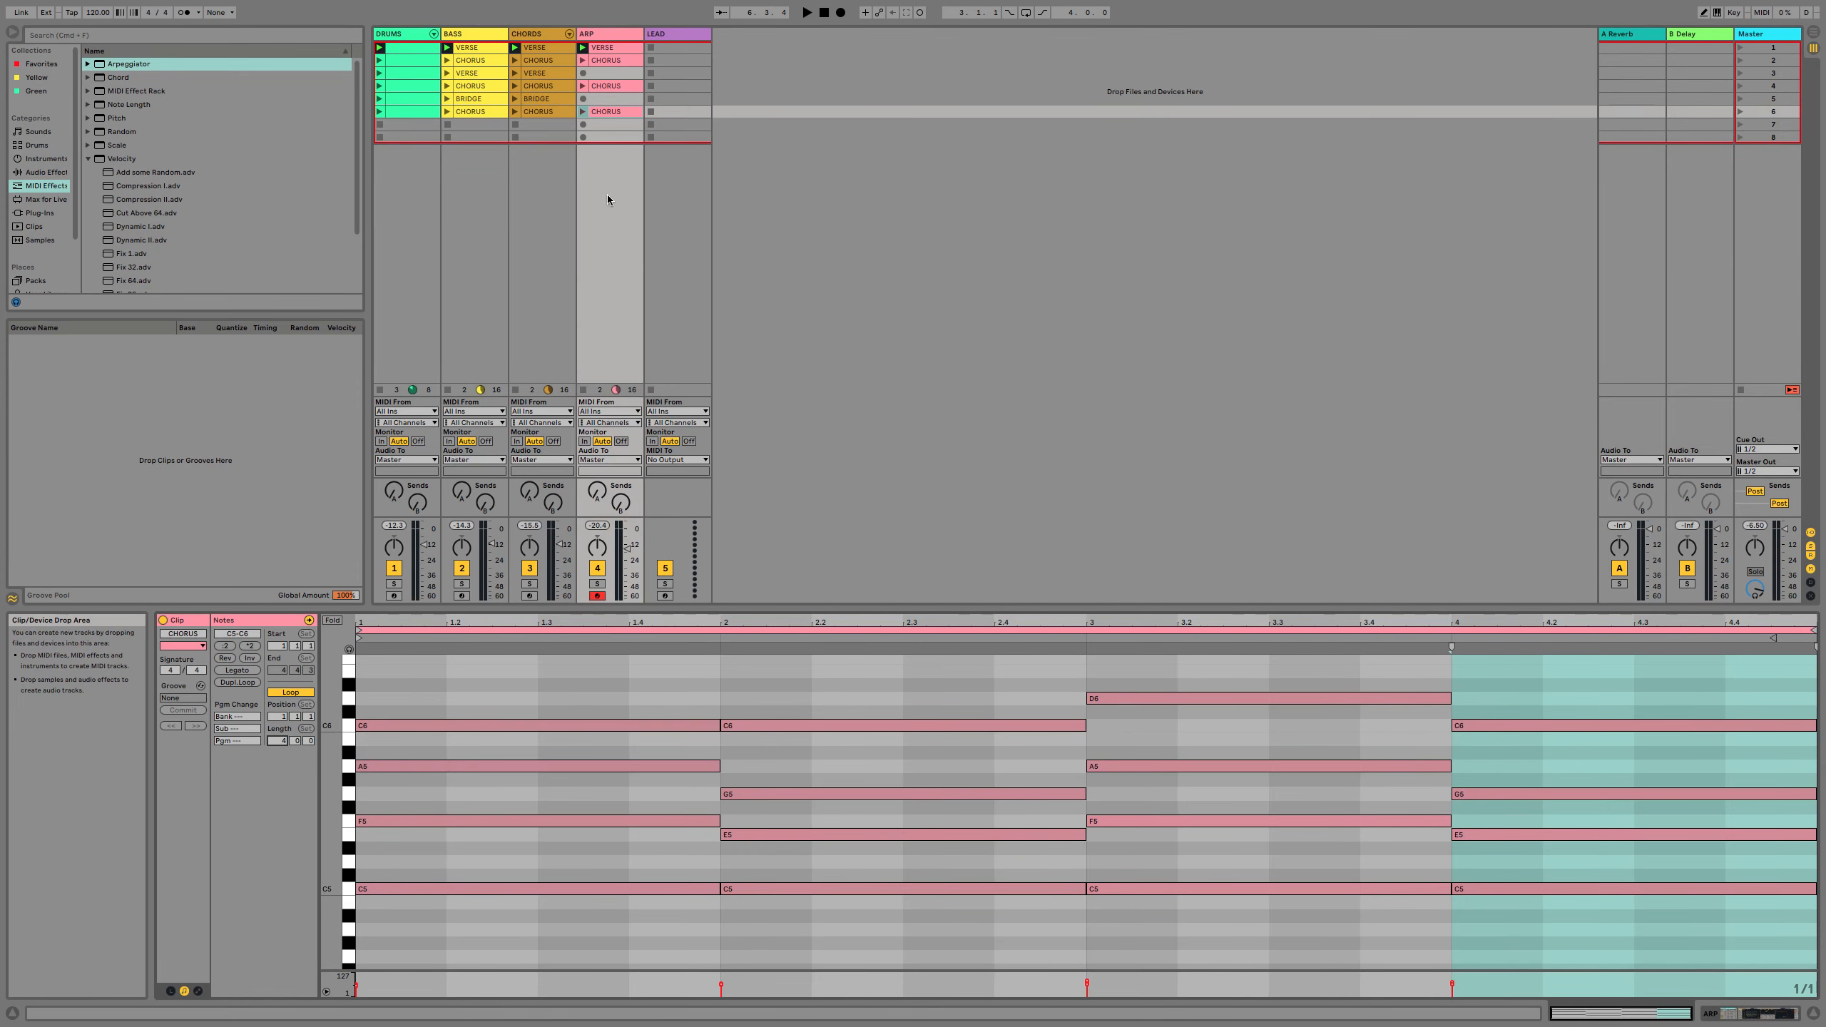
Copy the ARP VERSE clip into the track's third slot and play back the fifth scene.
{"action": "left_click", "coordinate": [608, 48]}
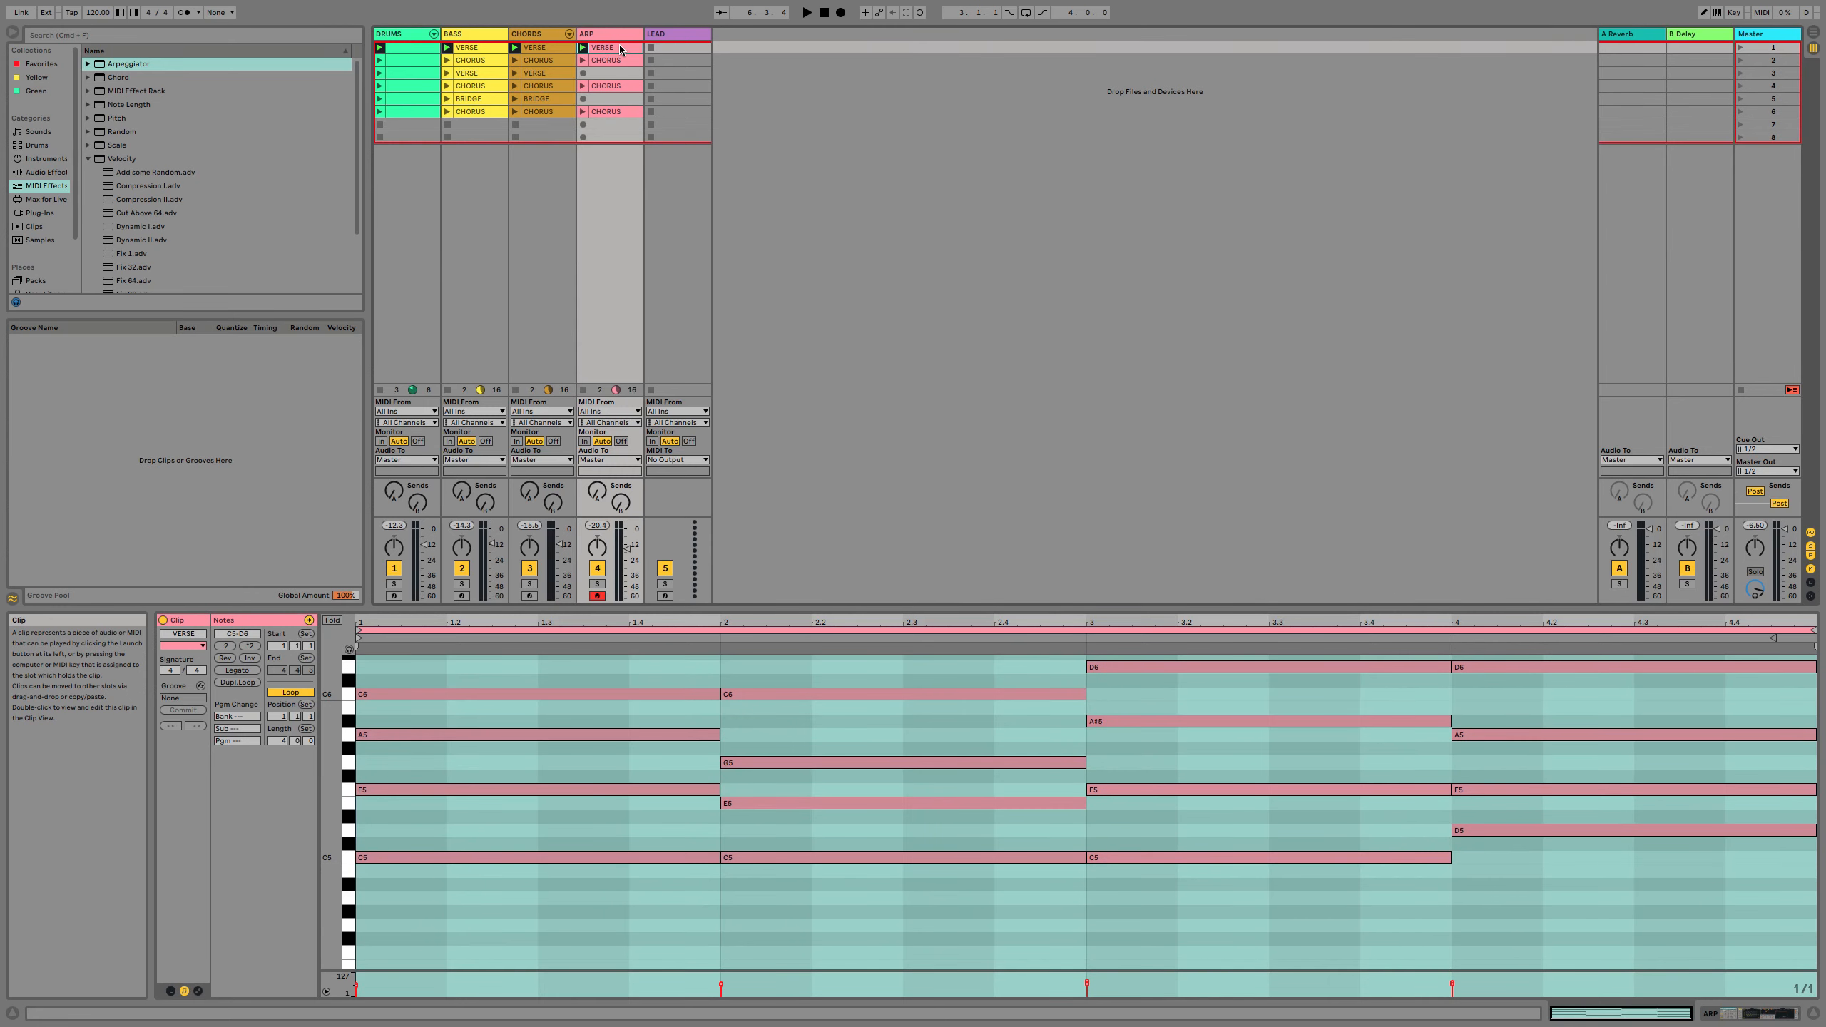
{"action": "left_click", "coordinate": [613, 73]}
{"action": "key", "text": "super+v"}
{"action": "left_click", "coordinate": [601, 99]}
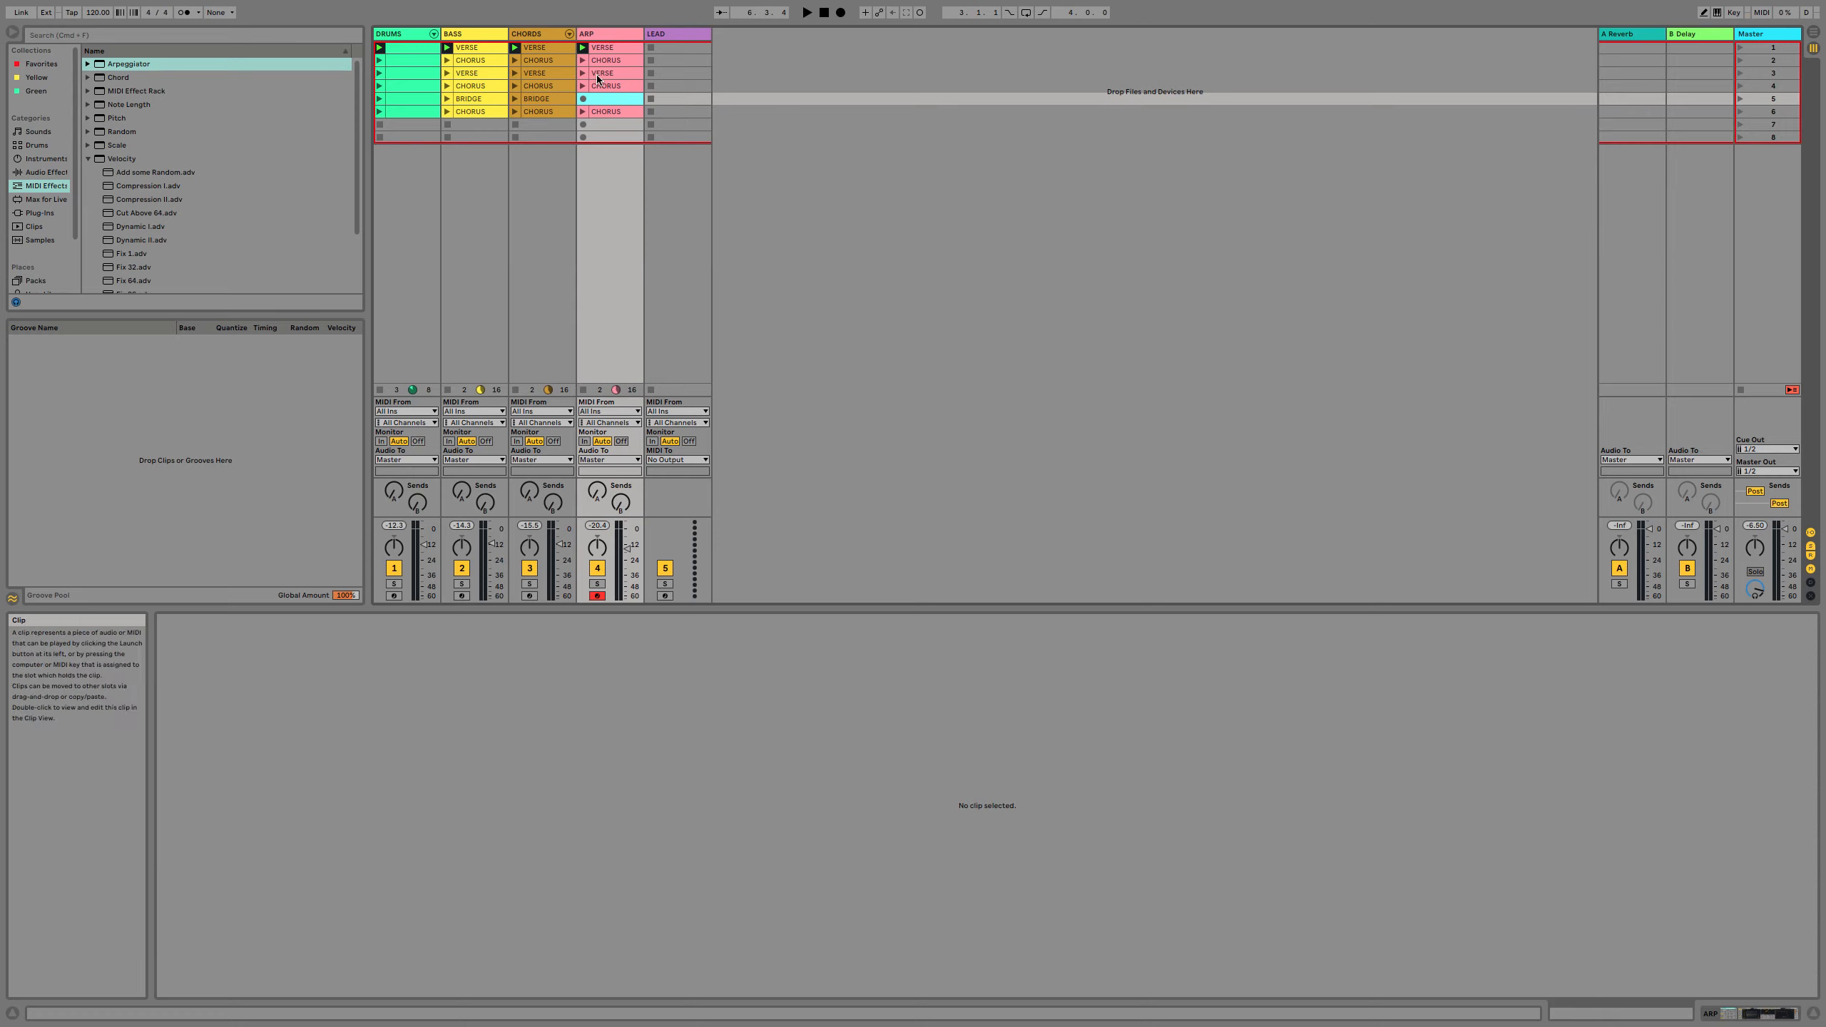
{"action": "left_click", "coordinate": [1743, 102]}
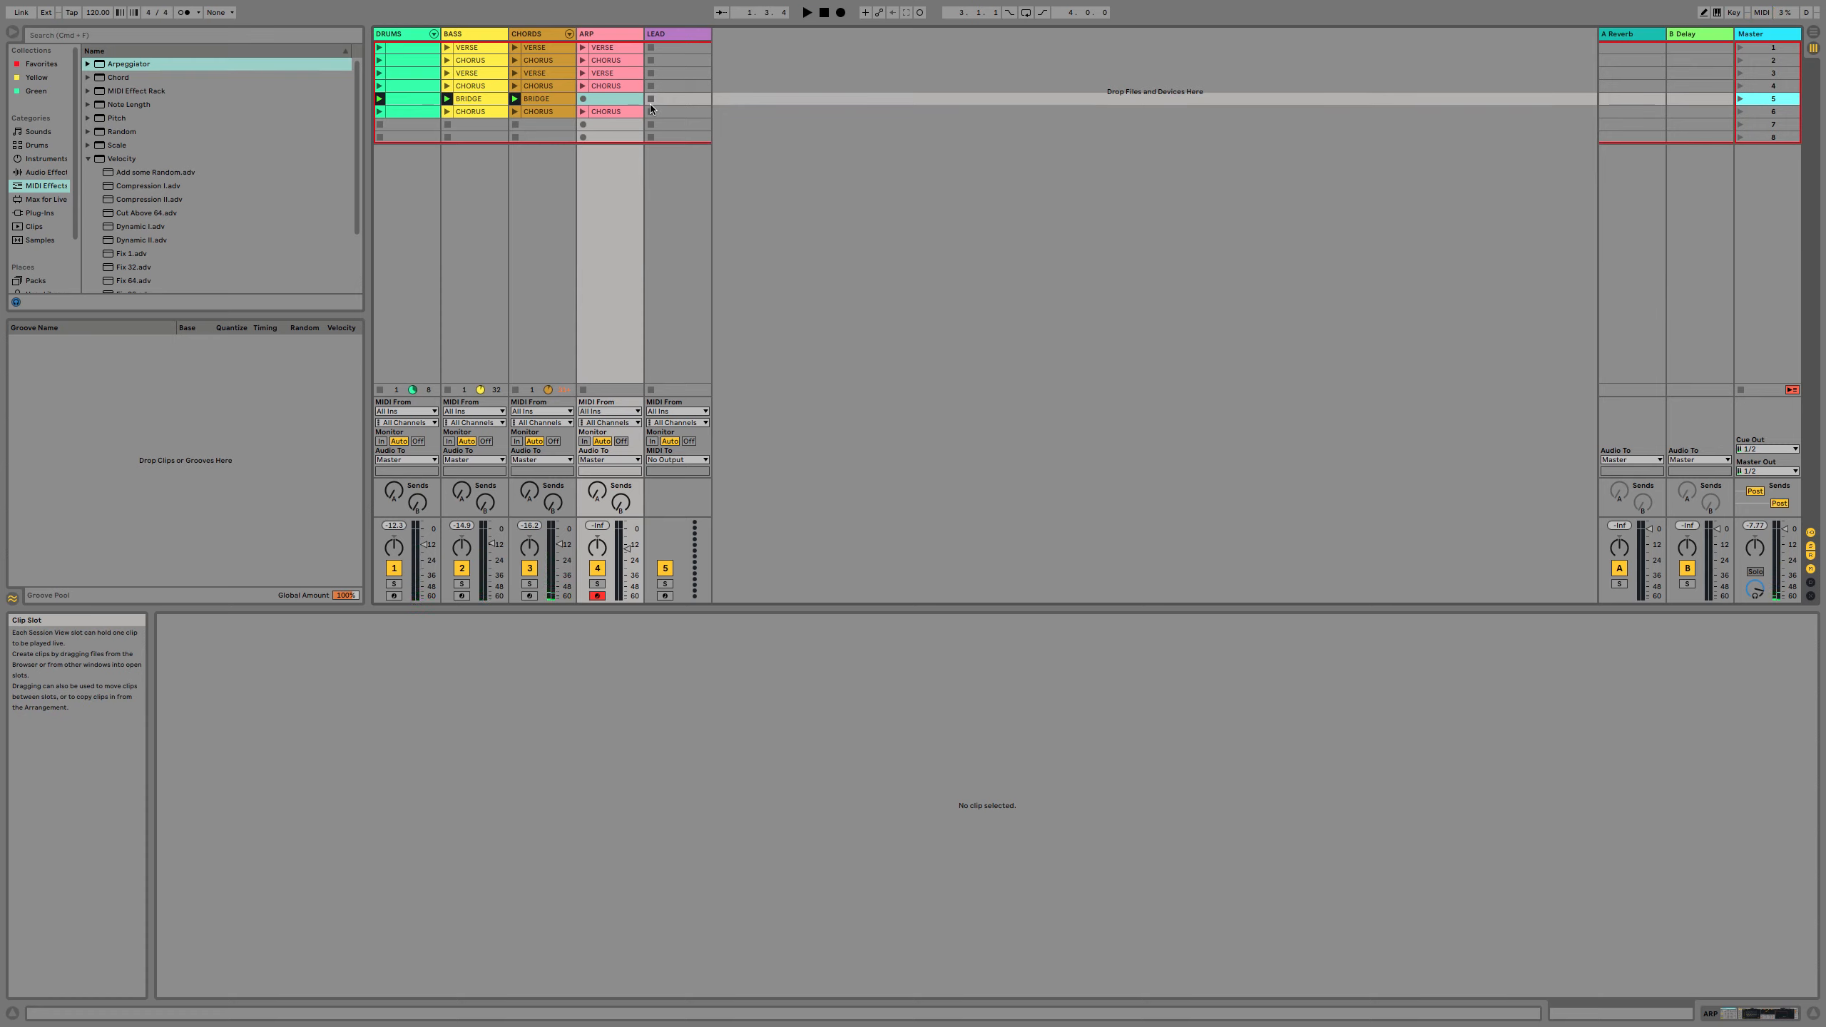
Copy the ARP track's fourth-slot CHORUS clip into its fifth slot and rename the copy BRIDGE.
{"action": "left_click", "coordinate": [606, 86]}
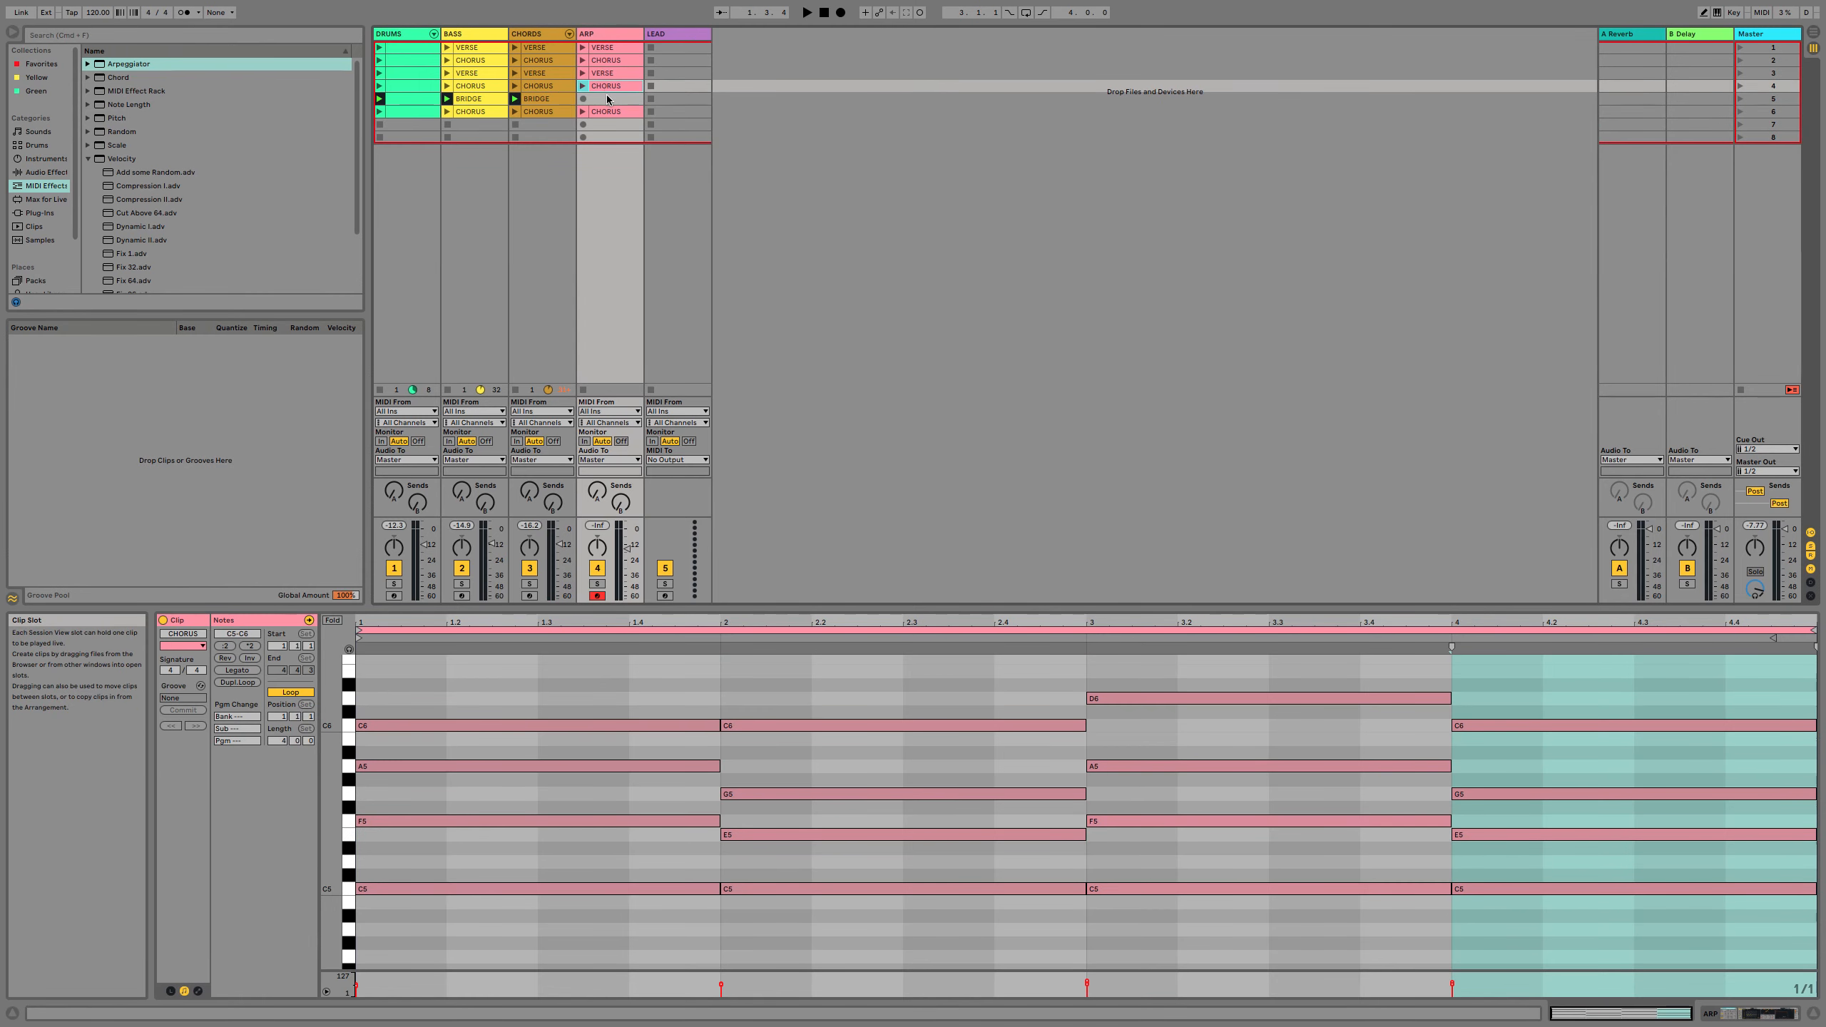
{"action": "left_click", "coordinate": [607, 99]}
{"action": "key", "text": "super+v"}
{"action": "key", "text": "super+r"}
{"action": "type", "text": "BRIDGE"}
{"action": "key", "text": "Return"}
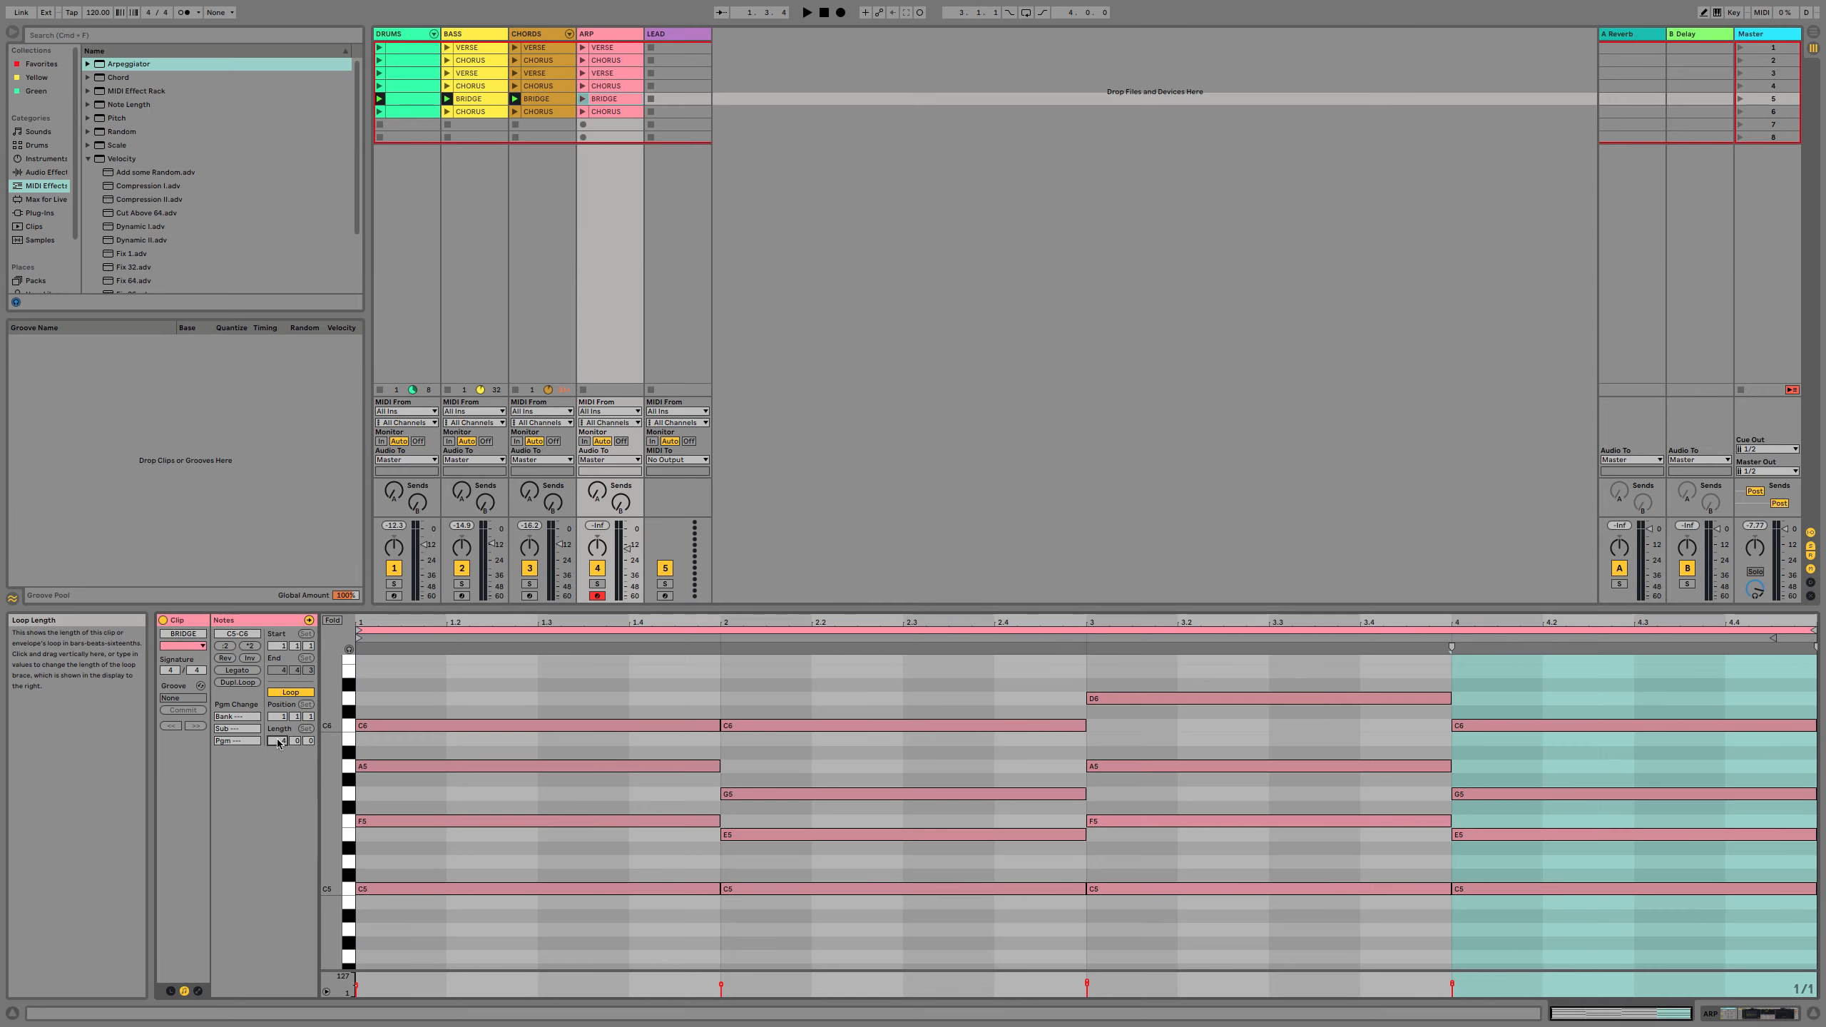
Set the ARP BRIDGE clip's loop length to 8 bars and duplicate all its notes into the second half.
{"action": "type", "text": "8"}
{"action": "key", "text": "Return"}
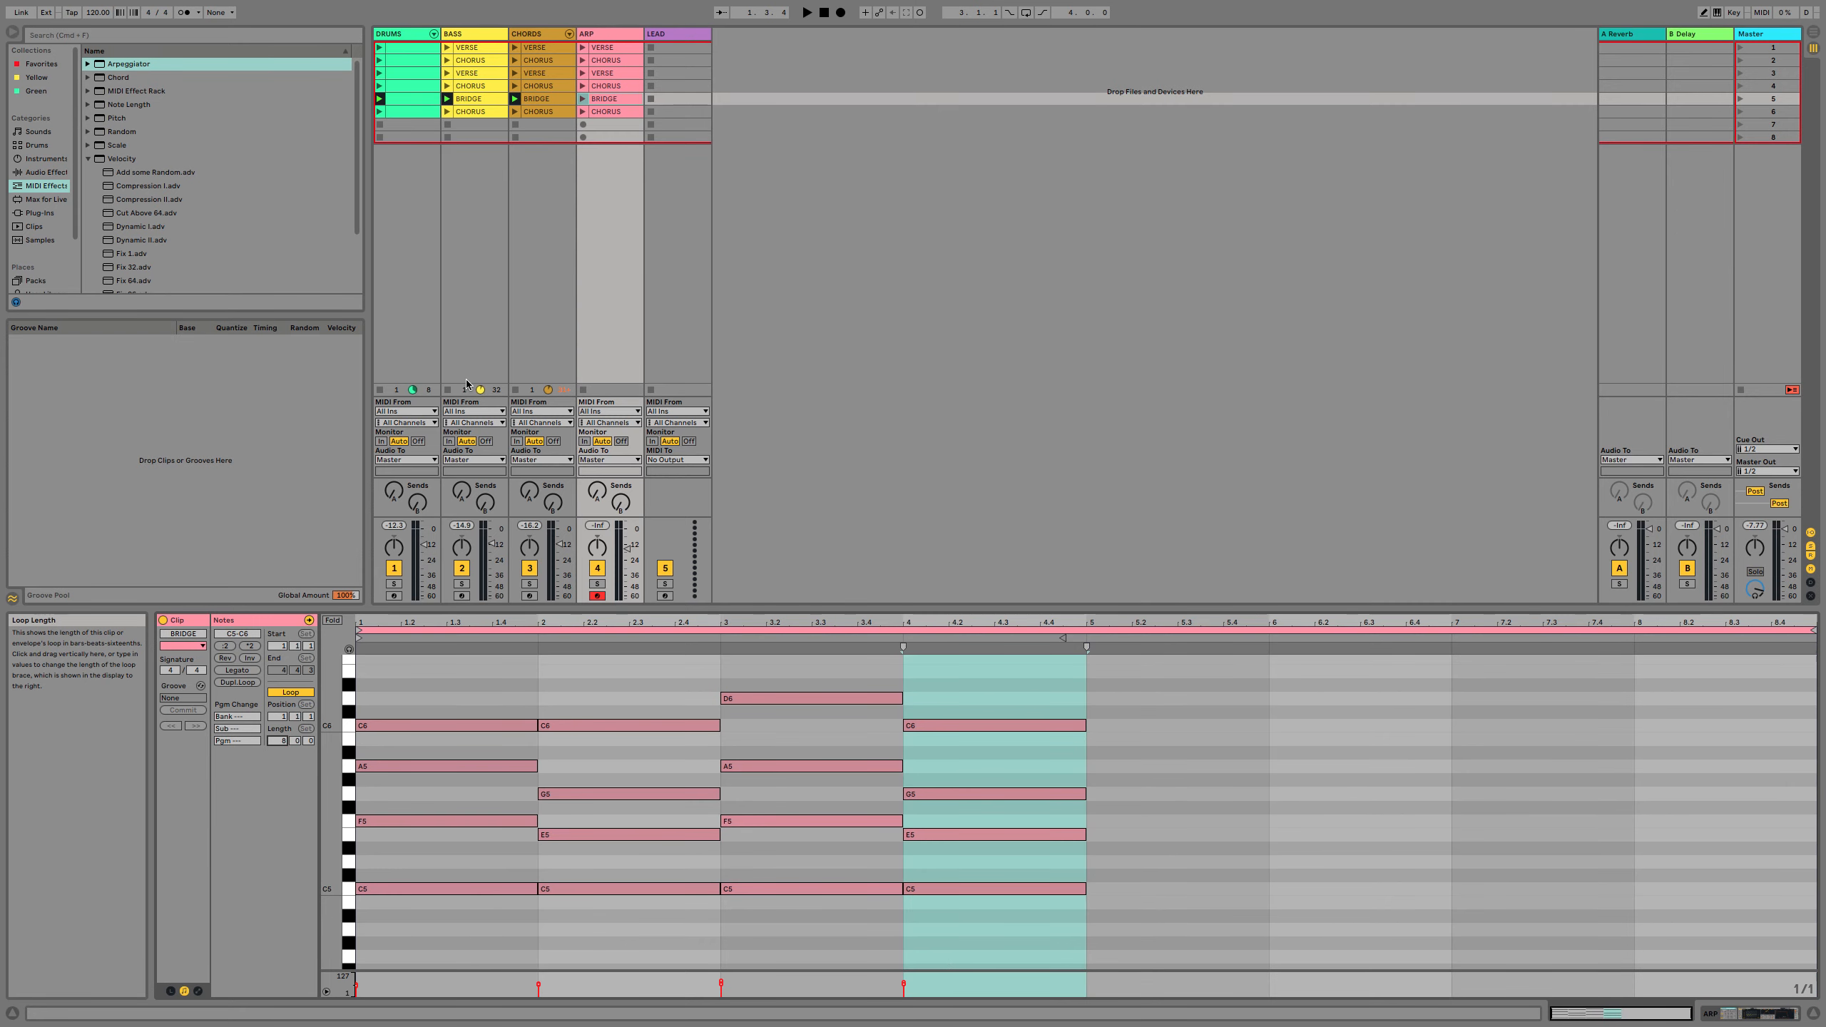
{"action": "key", "text": "super+a"}
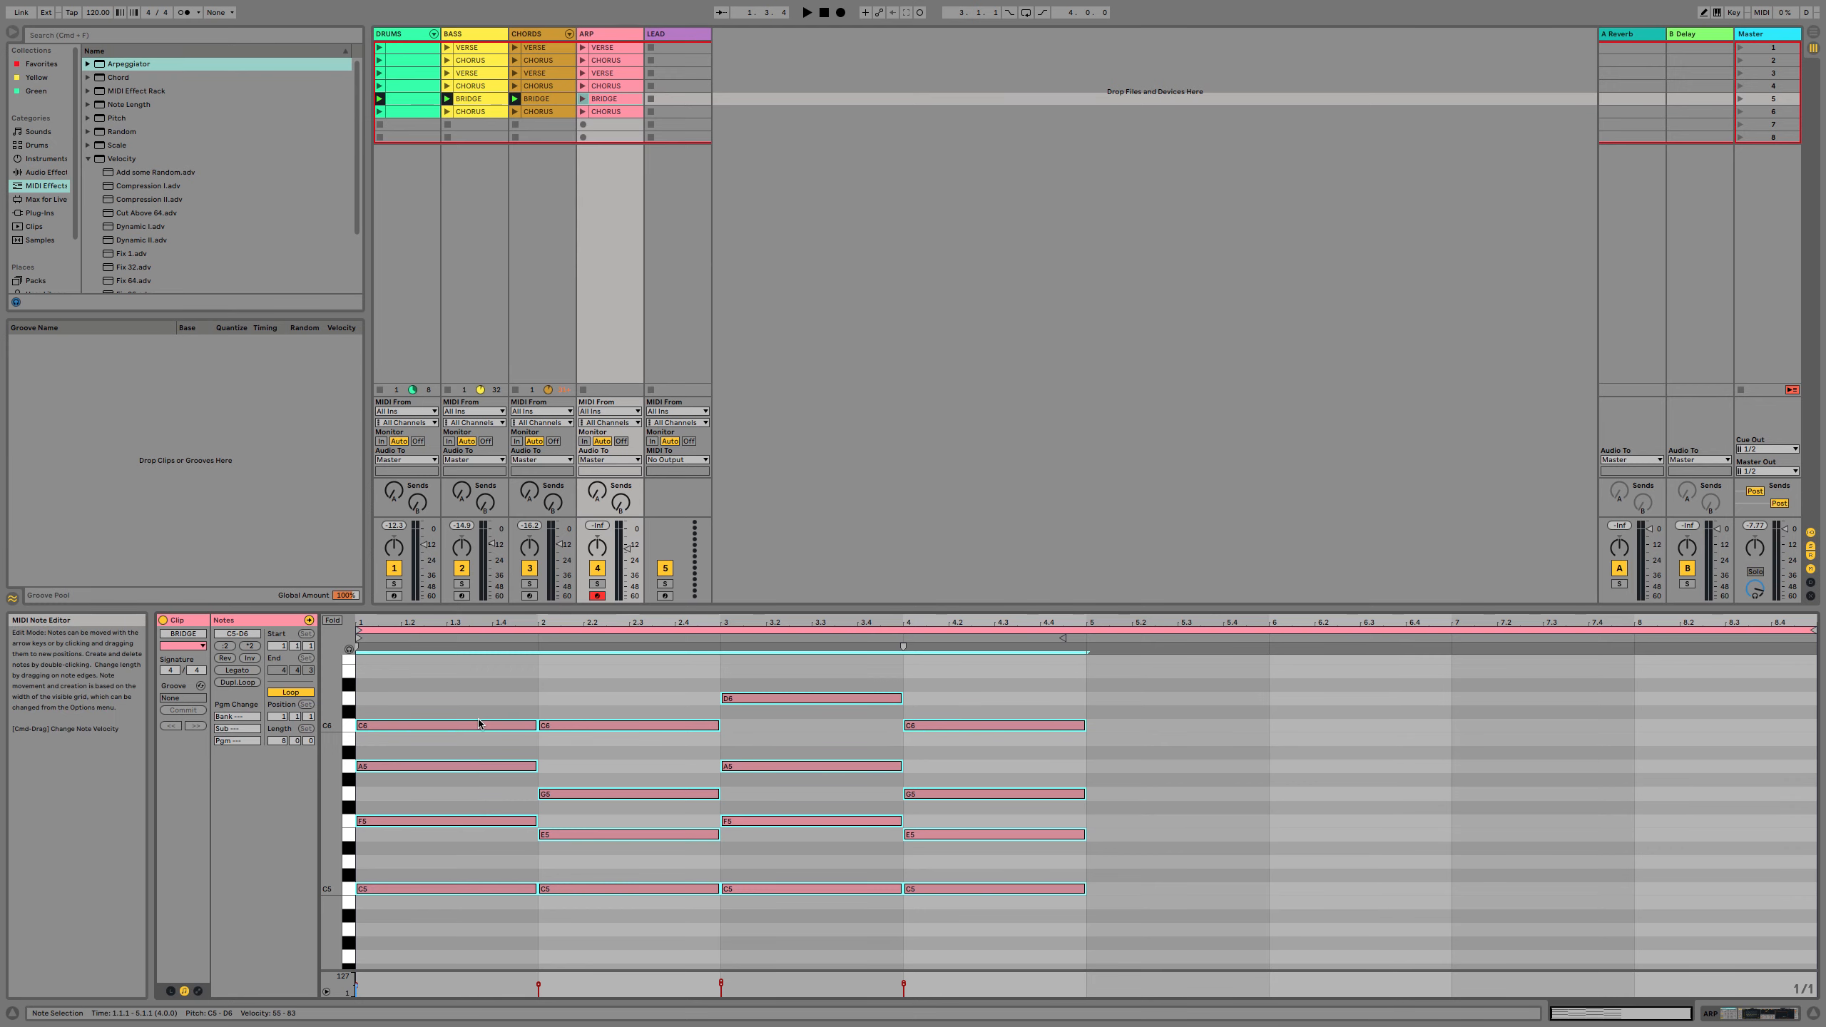
{"action": "key", "text": "super+d"}
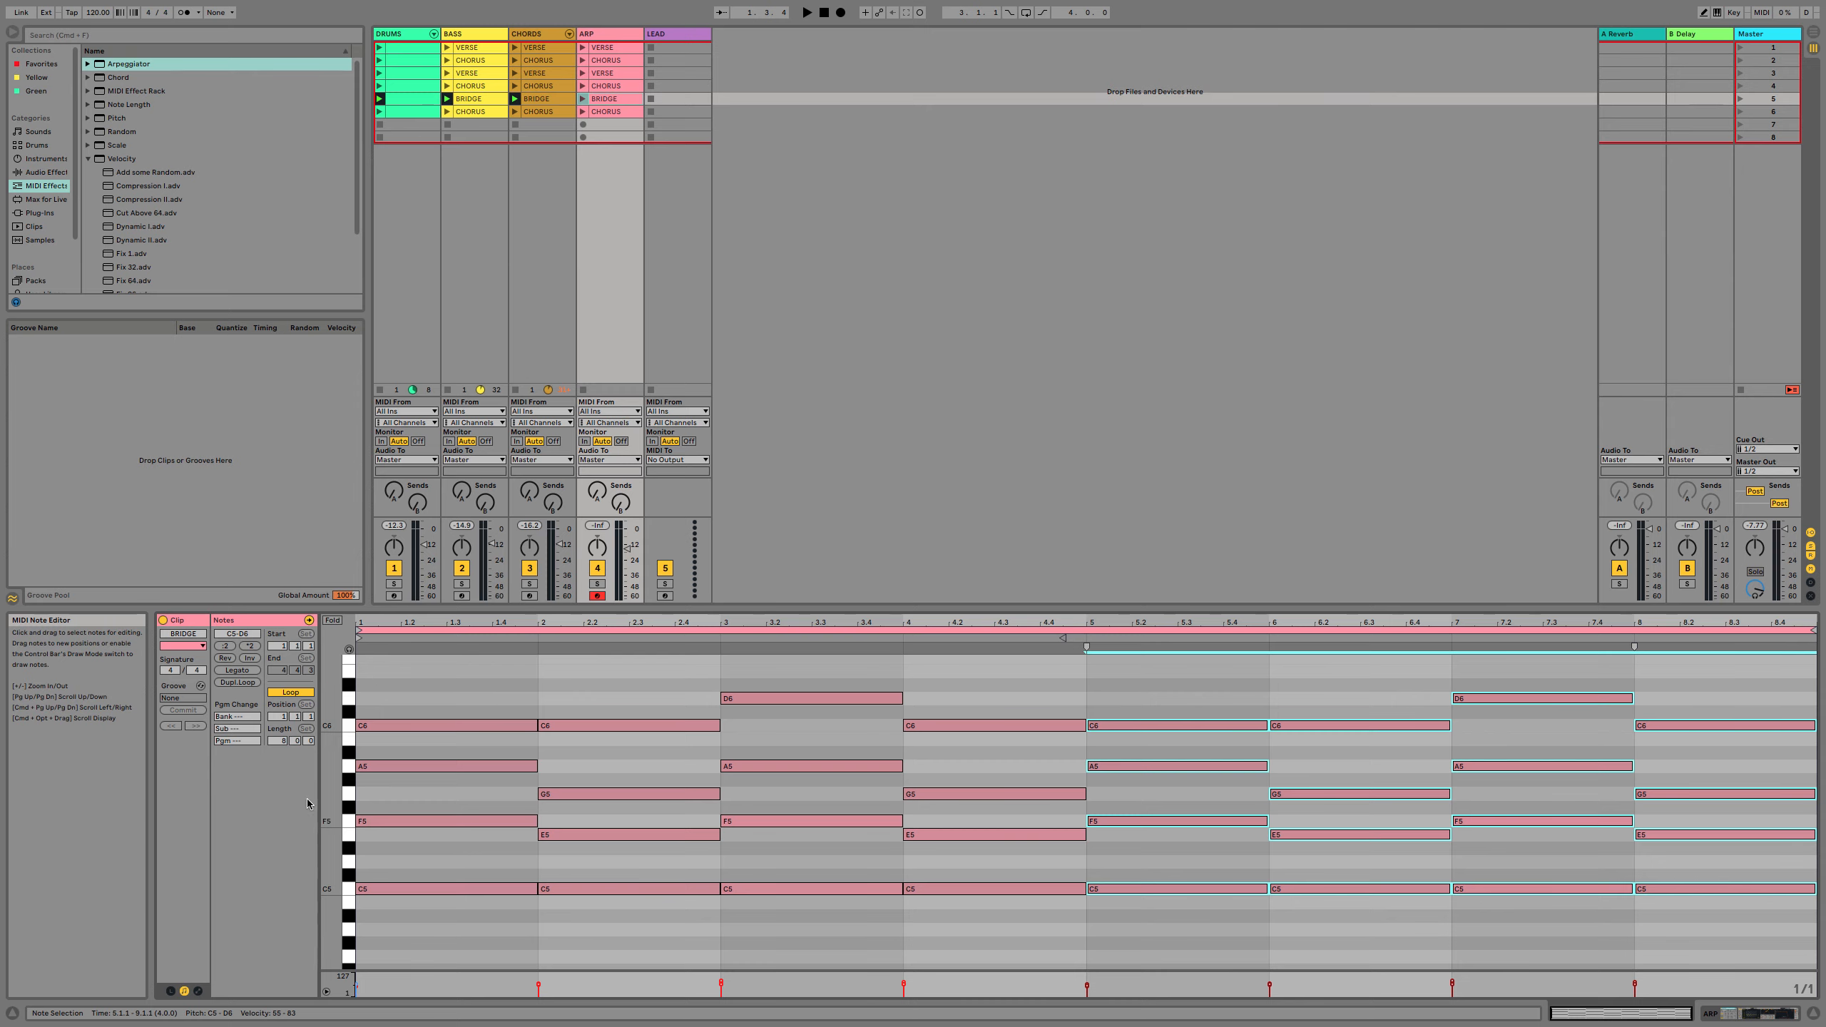
Raise the first bar's C6 note to D6 and C5 note to D5 in the ARP BRIDGE clip.
{"action": "left_click", "coordinate": [392, 726]}
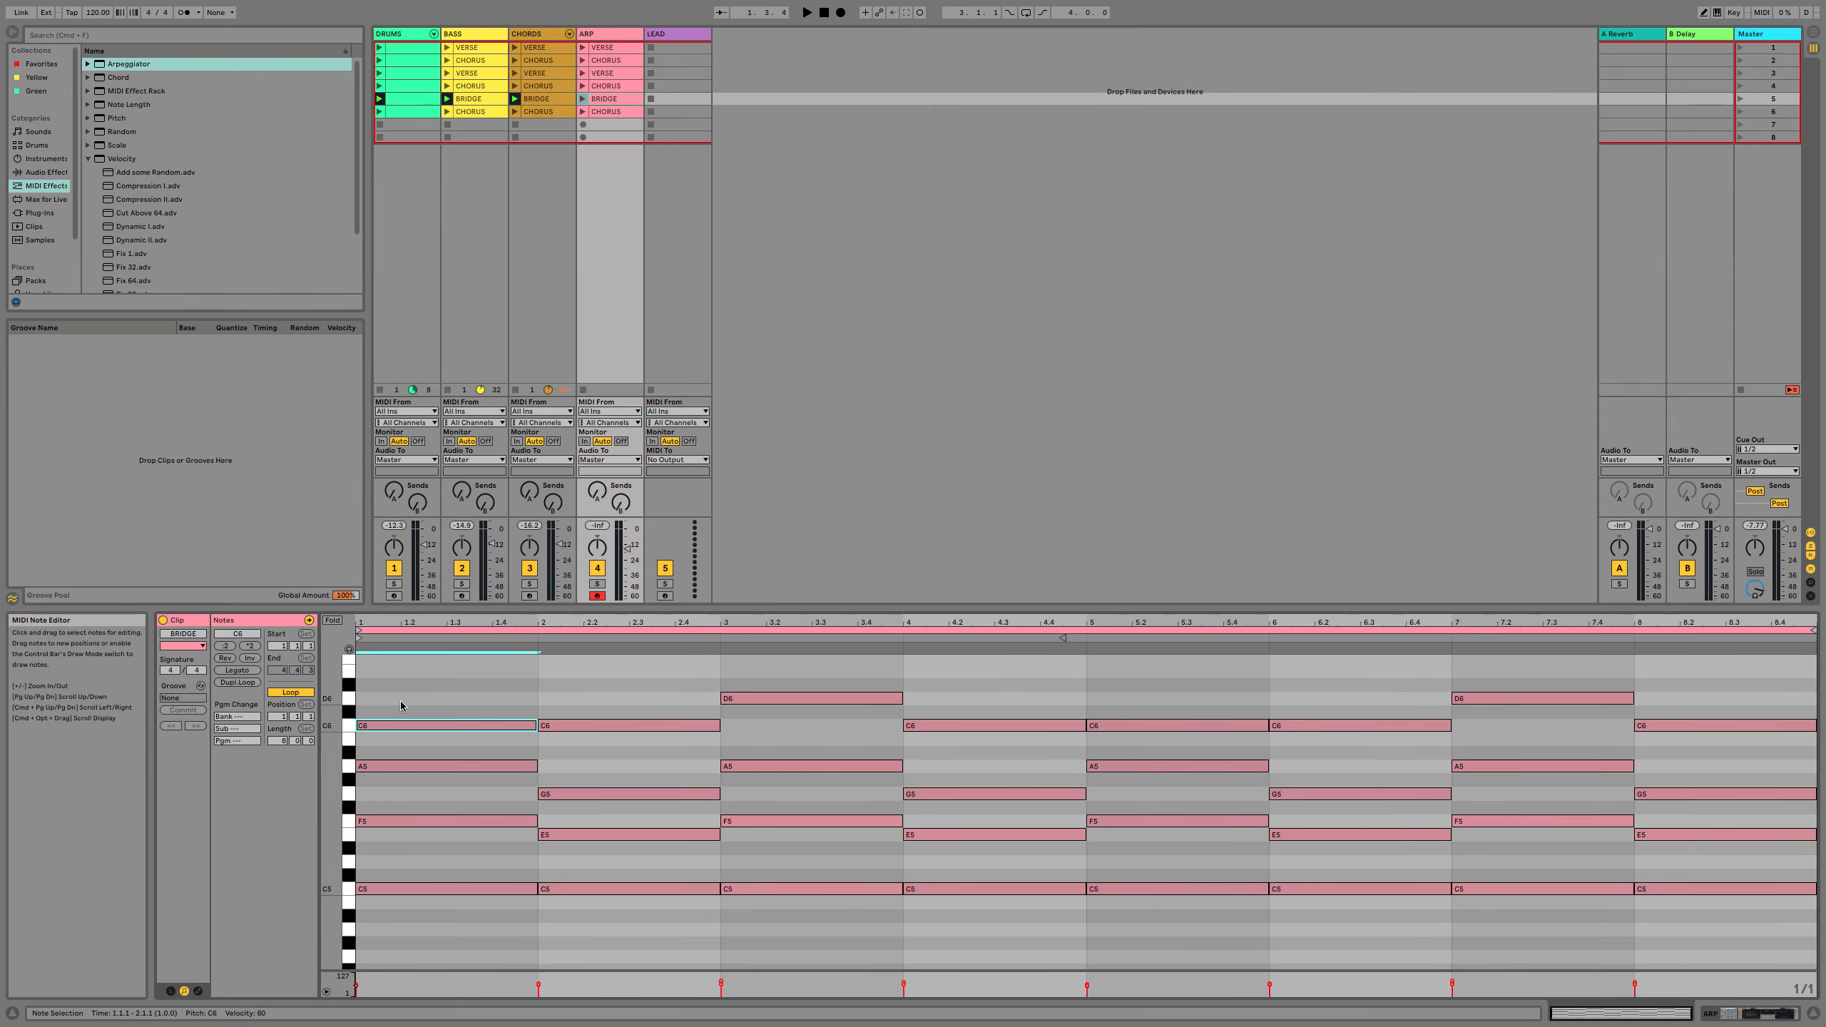
{"action": "key", "text": "Up"}
{"action": "key", "text": "Up"}
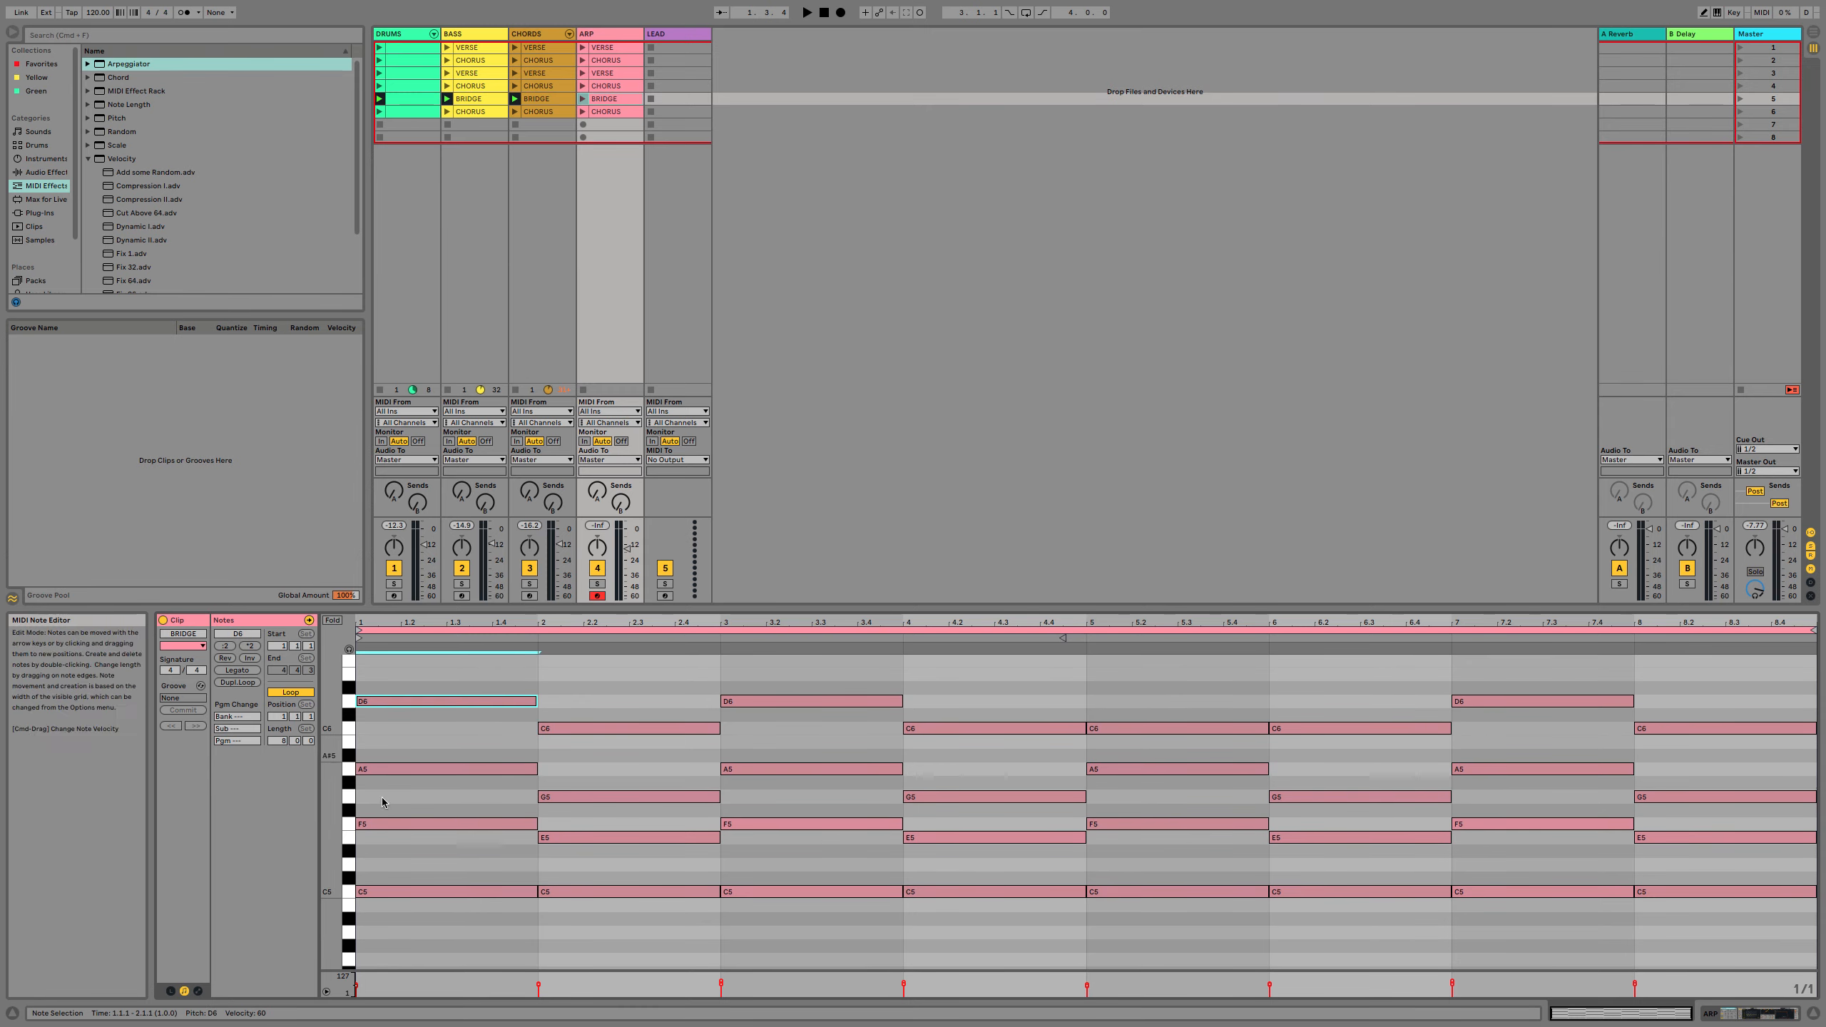
{"action": "left_click", "coordinate": [381, 892]}
{"action": "key", "text": "Up"}
{"action": "key", "text": "Up"}
Raise the BRIDGE clip's second-bar G5 to A5, and lower the third bar's D6, A5 and F5 to C6, G5 and E5.
{"action": "left_click_drag", "start_coordinate": [578, 797], "coordinate": [582, 762]}
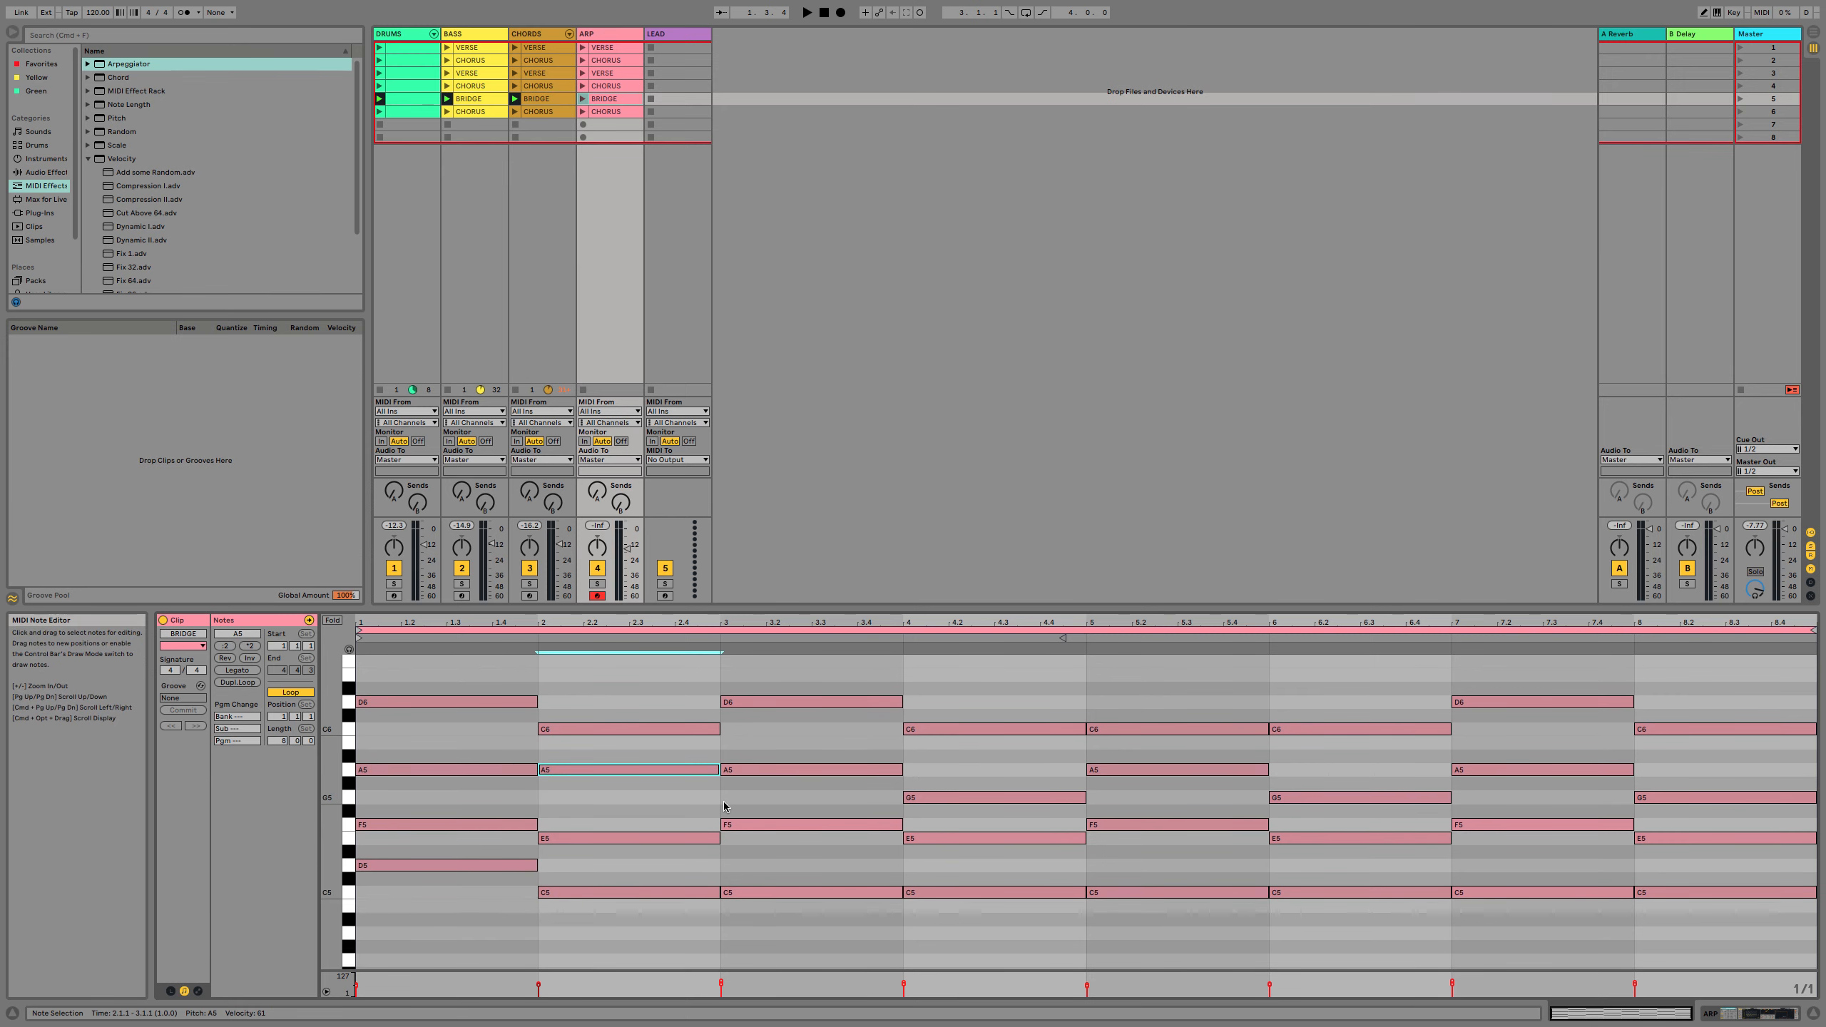
{"action": "left_click_drag", "start_coordinate": [762, 770], "coordinate": [784, 839]}
{"action": "left_click_drag", "start_coordinate": [774, 702], "coordinate": [809, 714]}
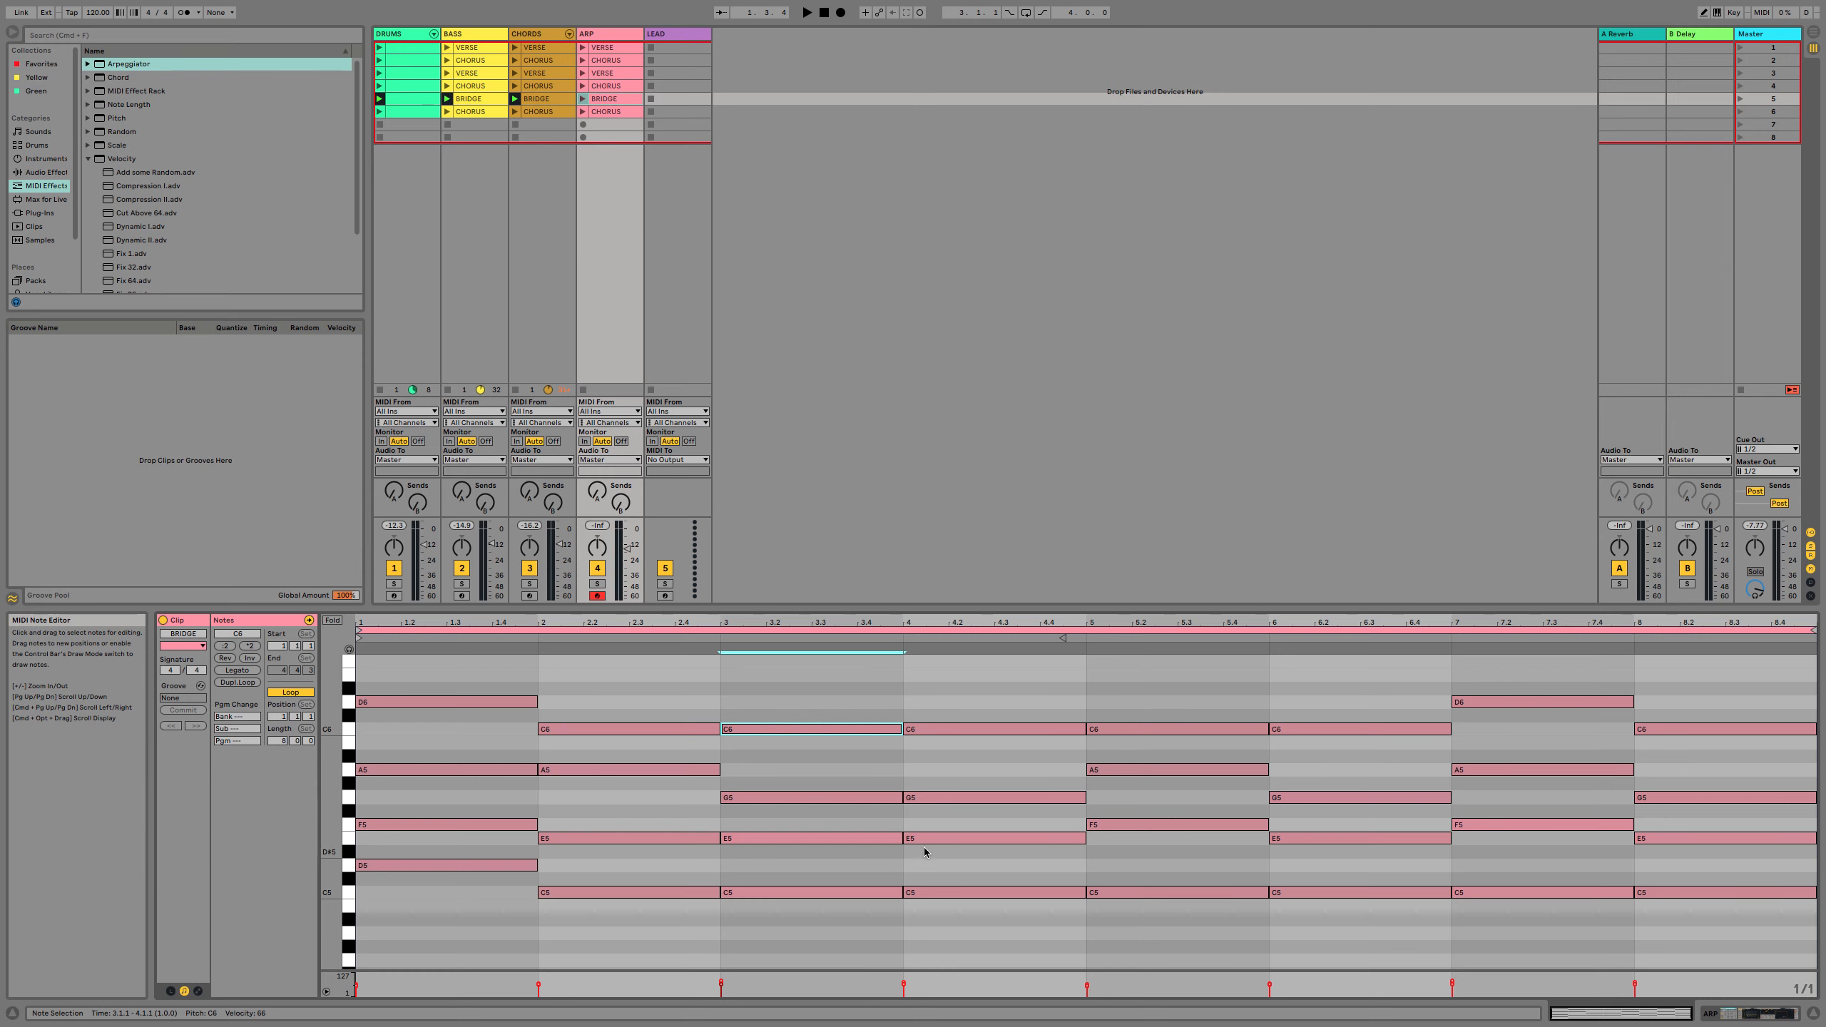
Lower the fourth bar's C6 note to A#5 in the BRIDGE clip.
{"action": "left_click", "coordinate": [931, 730]}
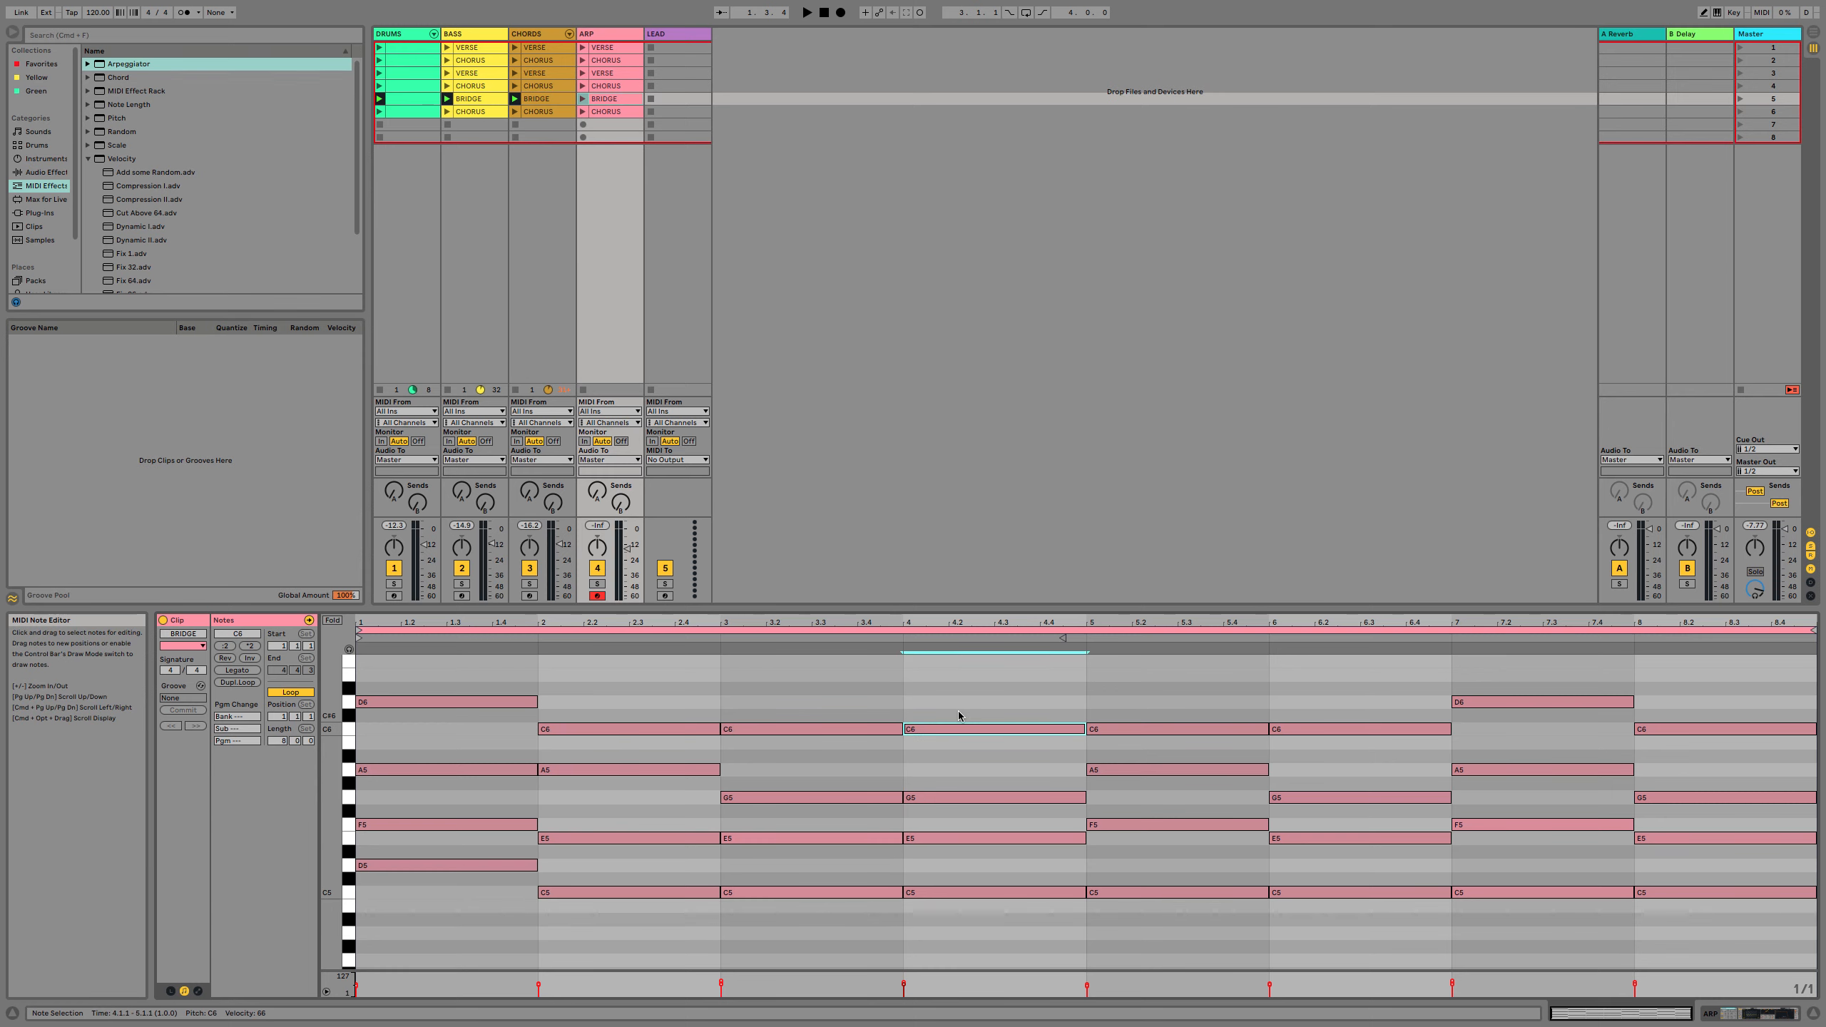
{"action": "key", "text": "Down"}
{"action": "key", "text": "Down"}
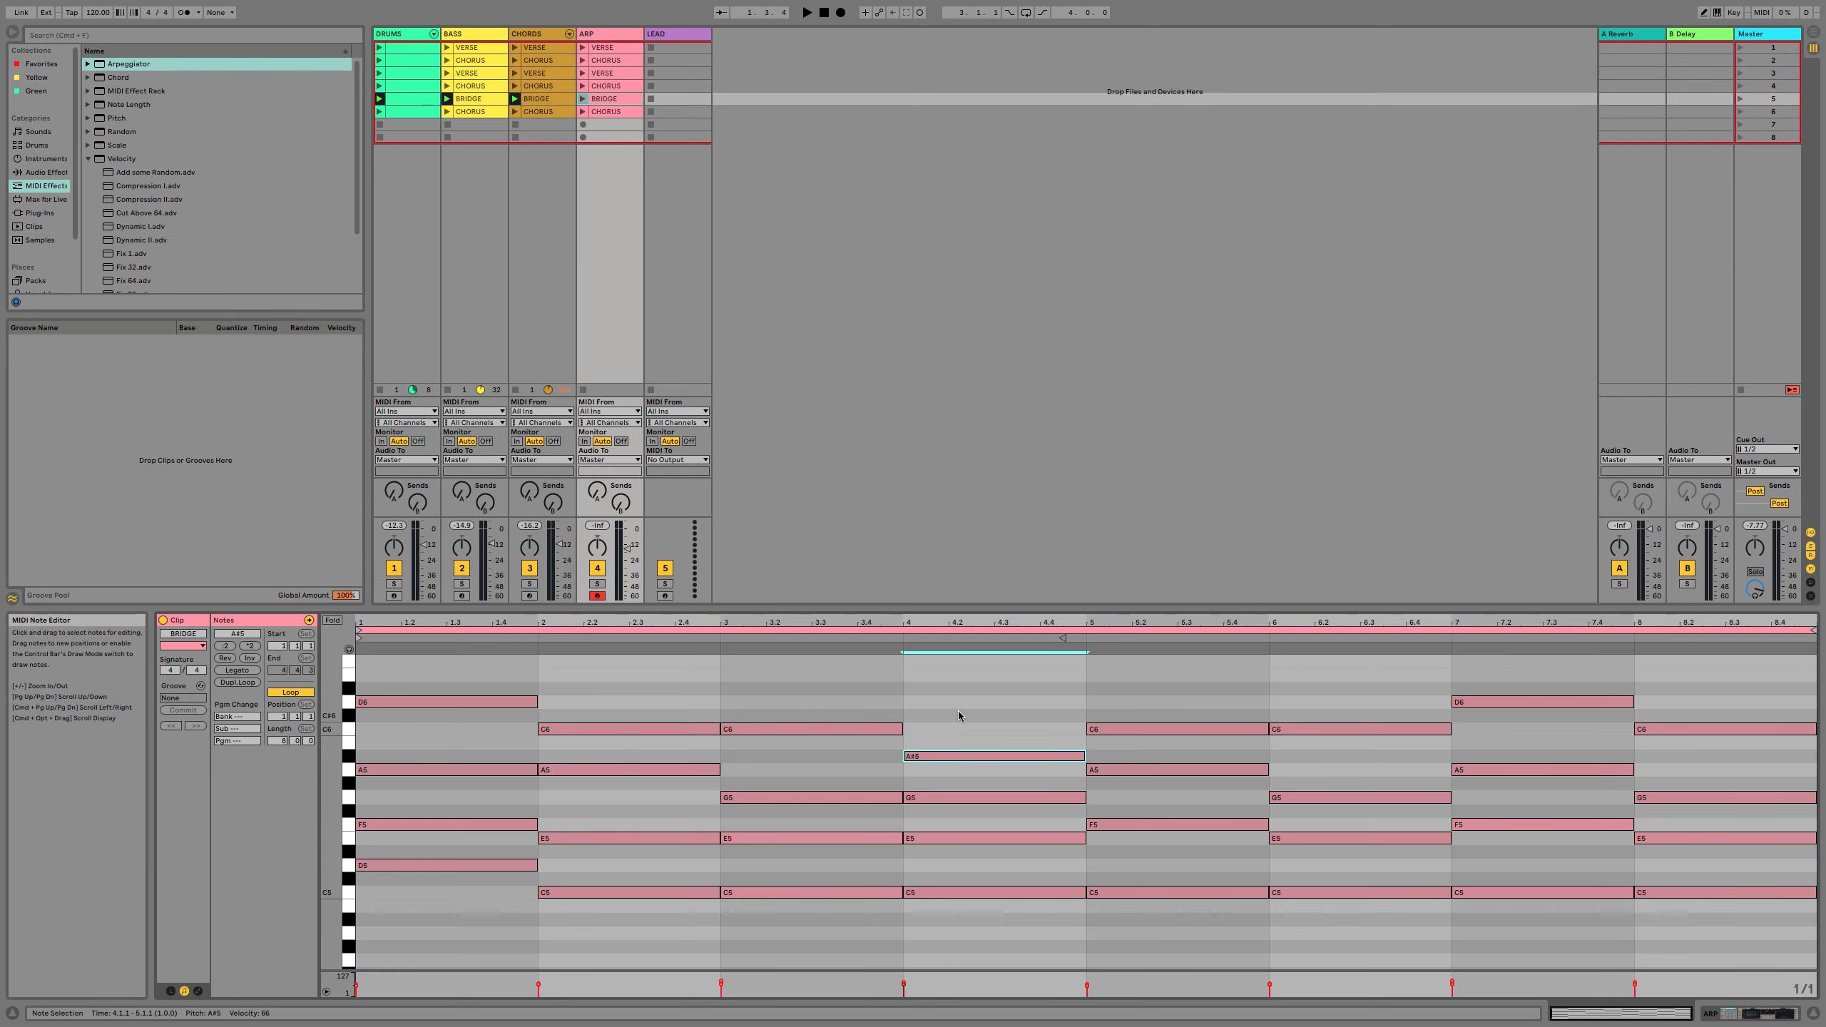
{"action": "key", "text": "Down"}
{"action": "key", "text": "Up"}
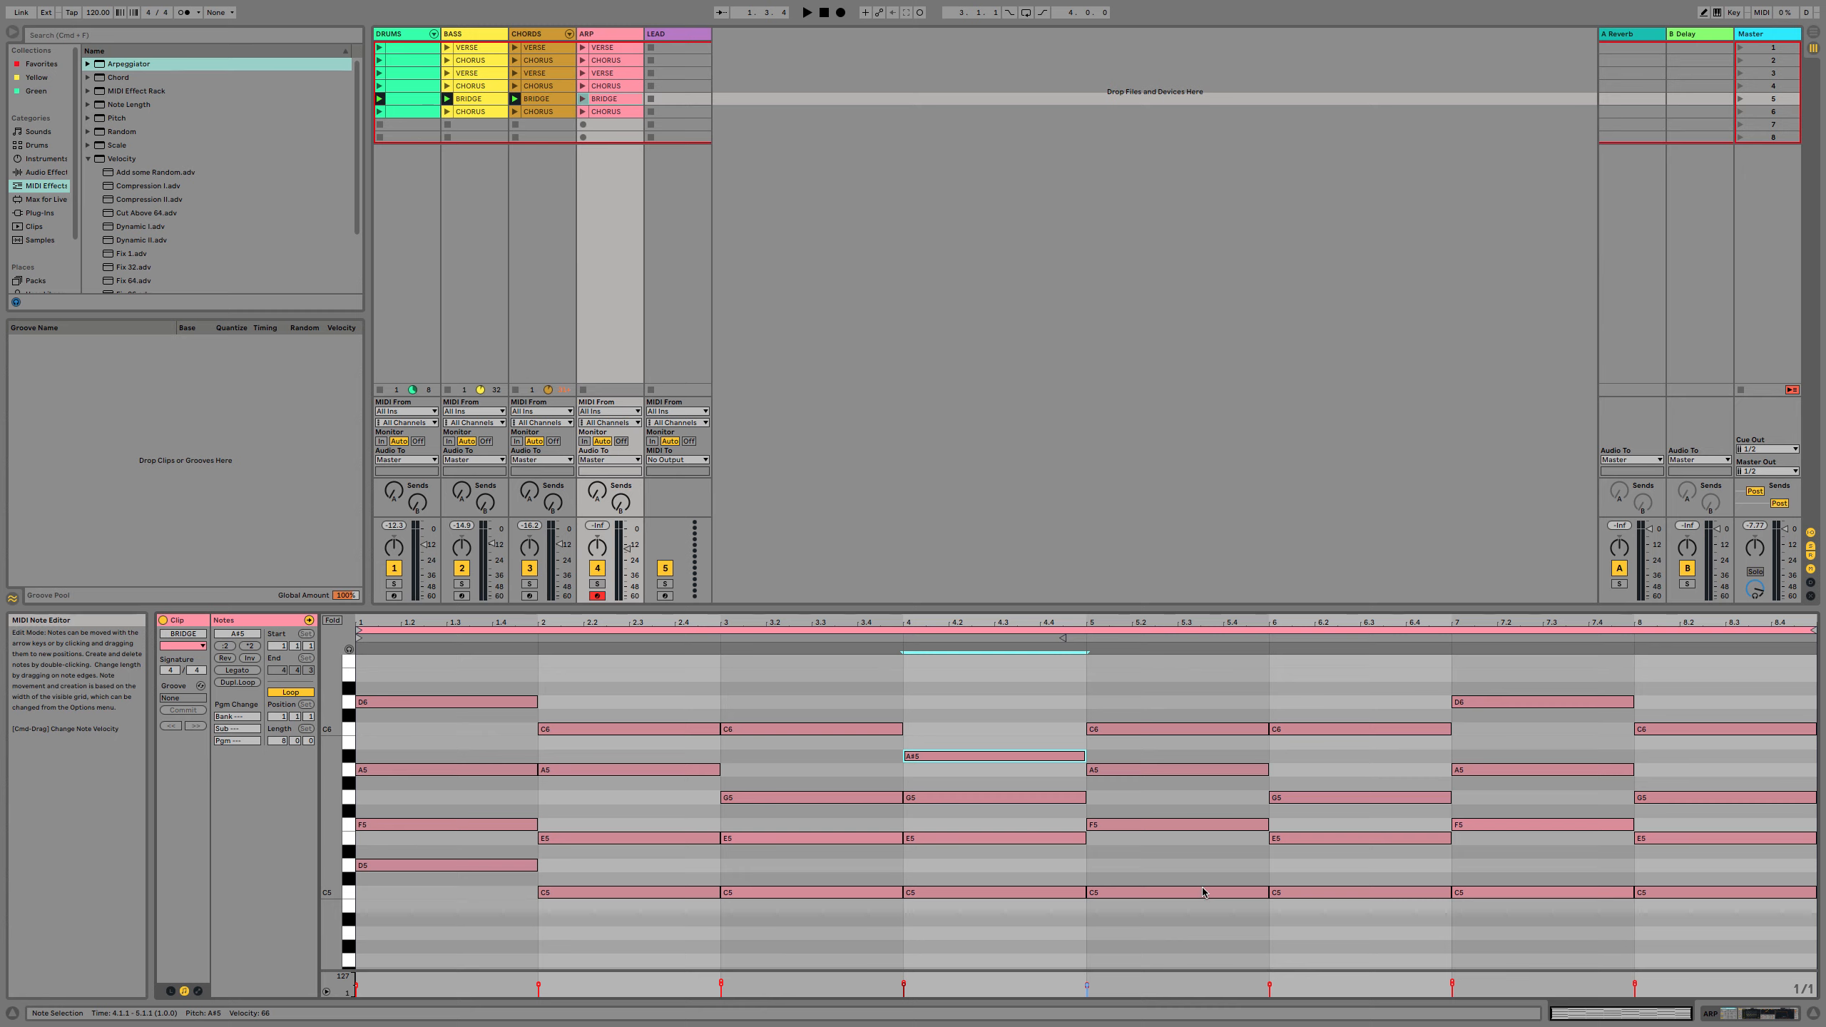
Raise the fifth bar's C6 note to D6 and C5 note to D5 in the BRIDGE clip.
{"action": "left_click", "coordinate": [1112, 729]}
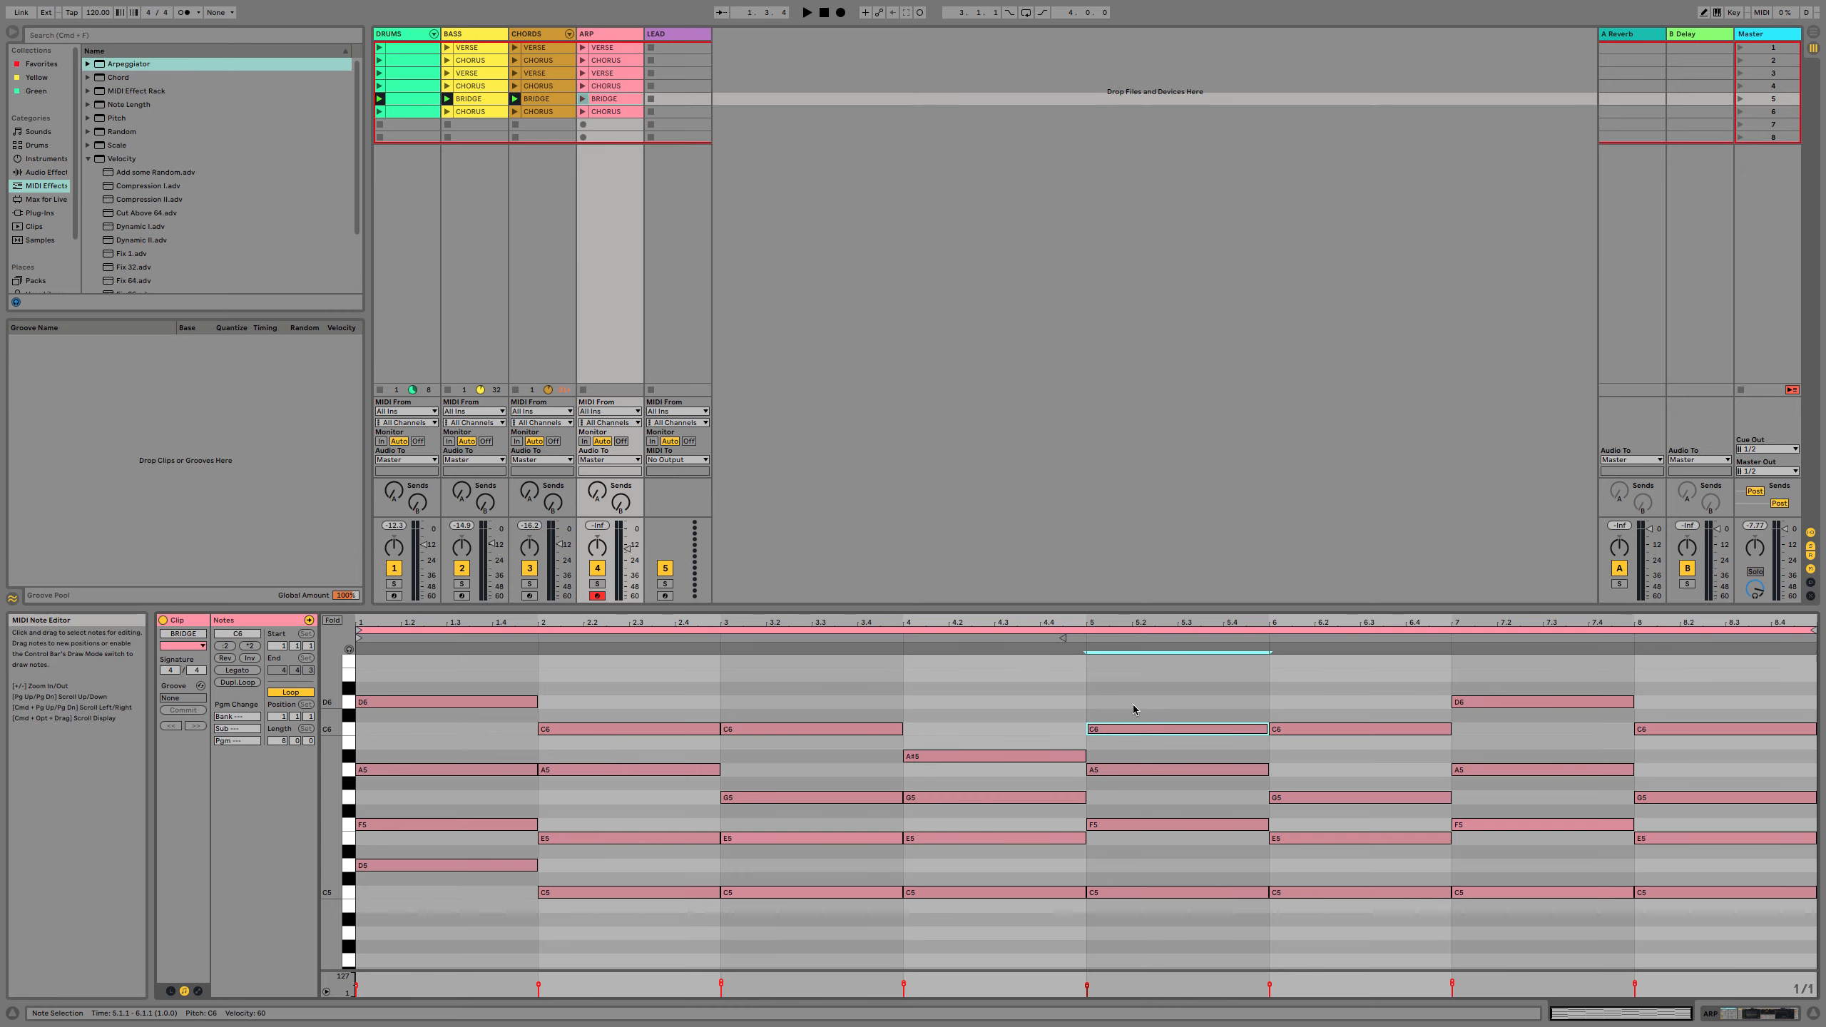
{"action": "key", "text": "Down"}
{"action": "key", "text": "Up"}
{"action": "key", "text": "Up"}
{"action": "key", "text": "Up"}
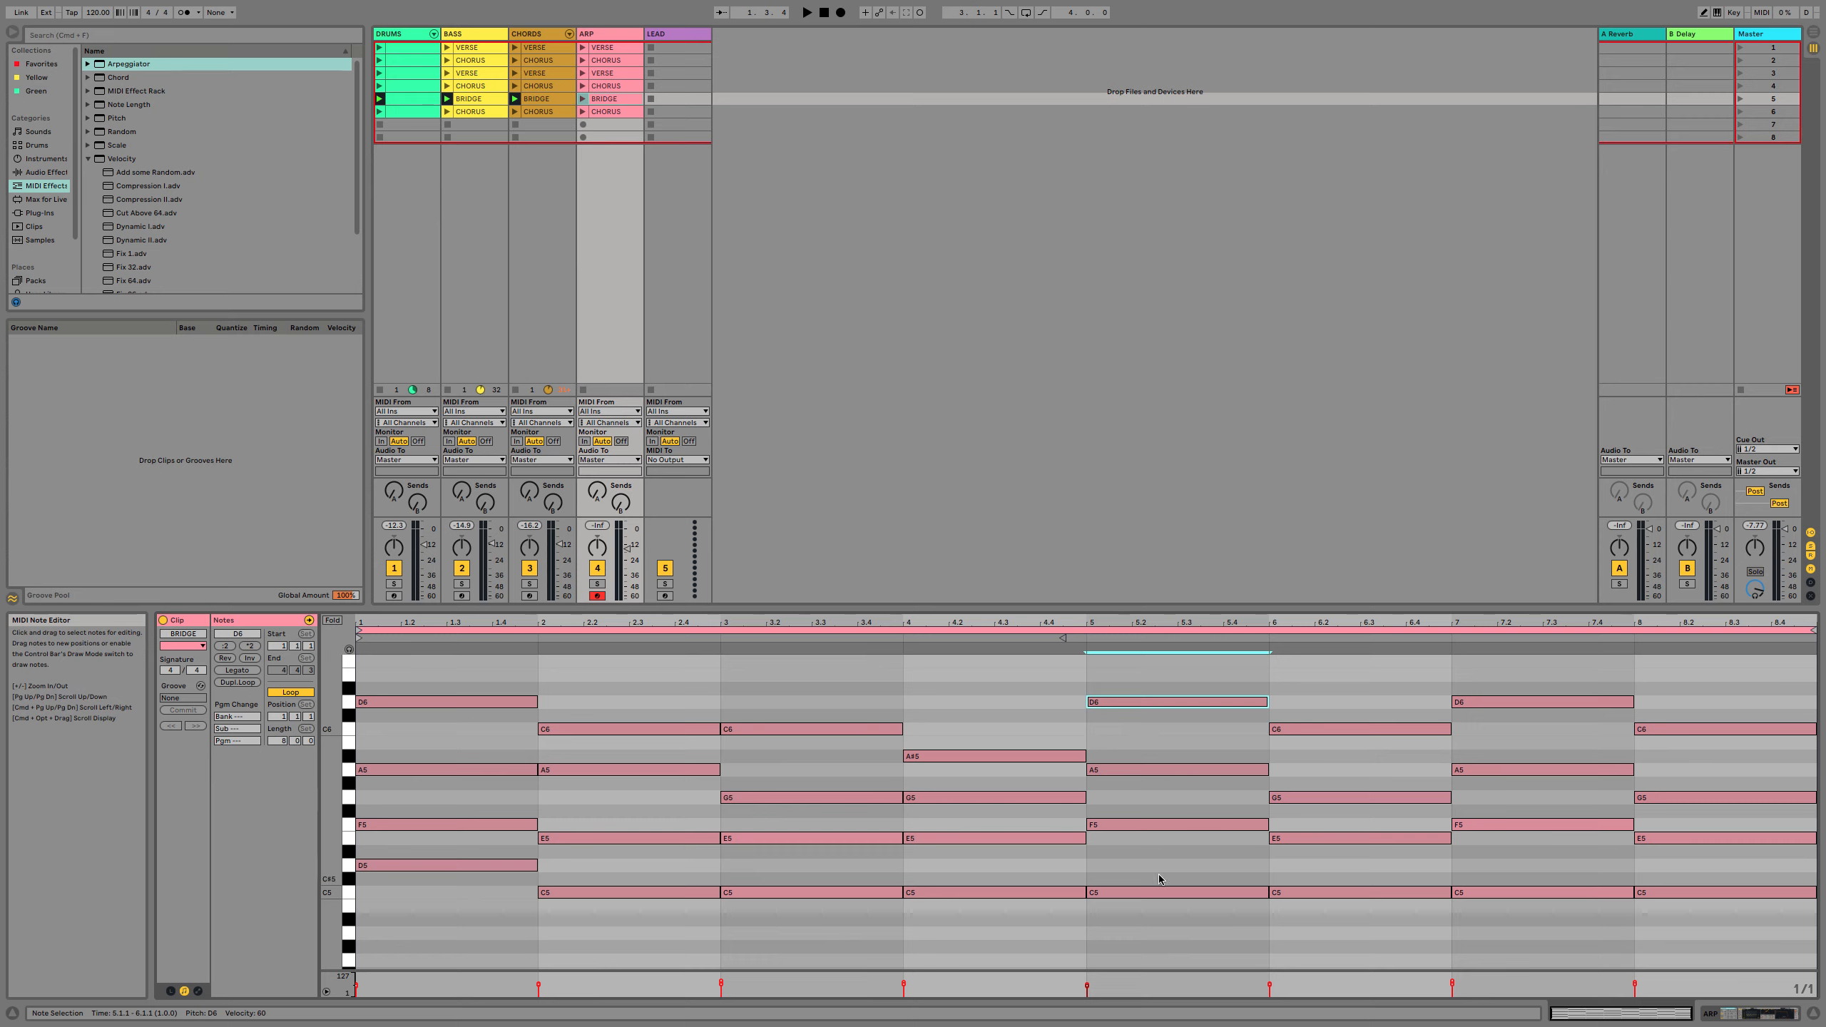
{"action": "left_click_drag", "start_coordinate": [1215, 892], "coordinate": [1203, 870]}
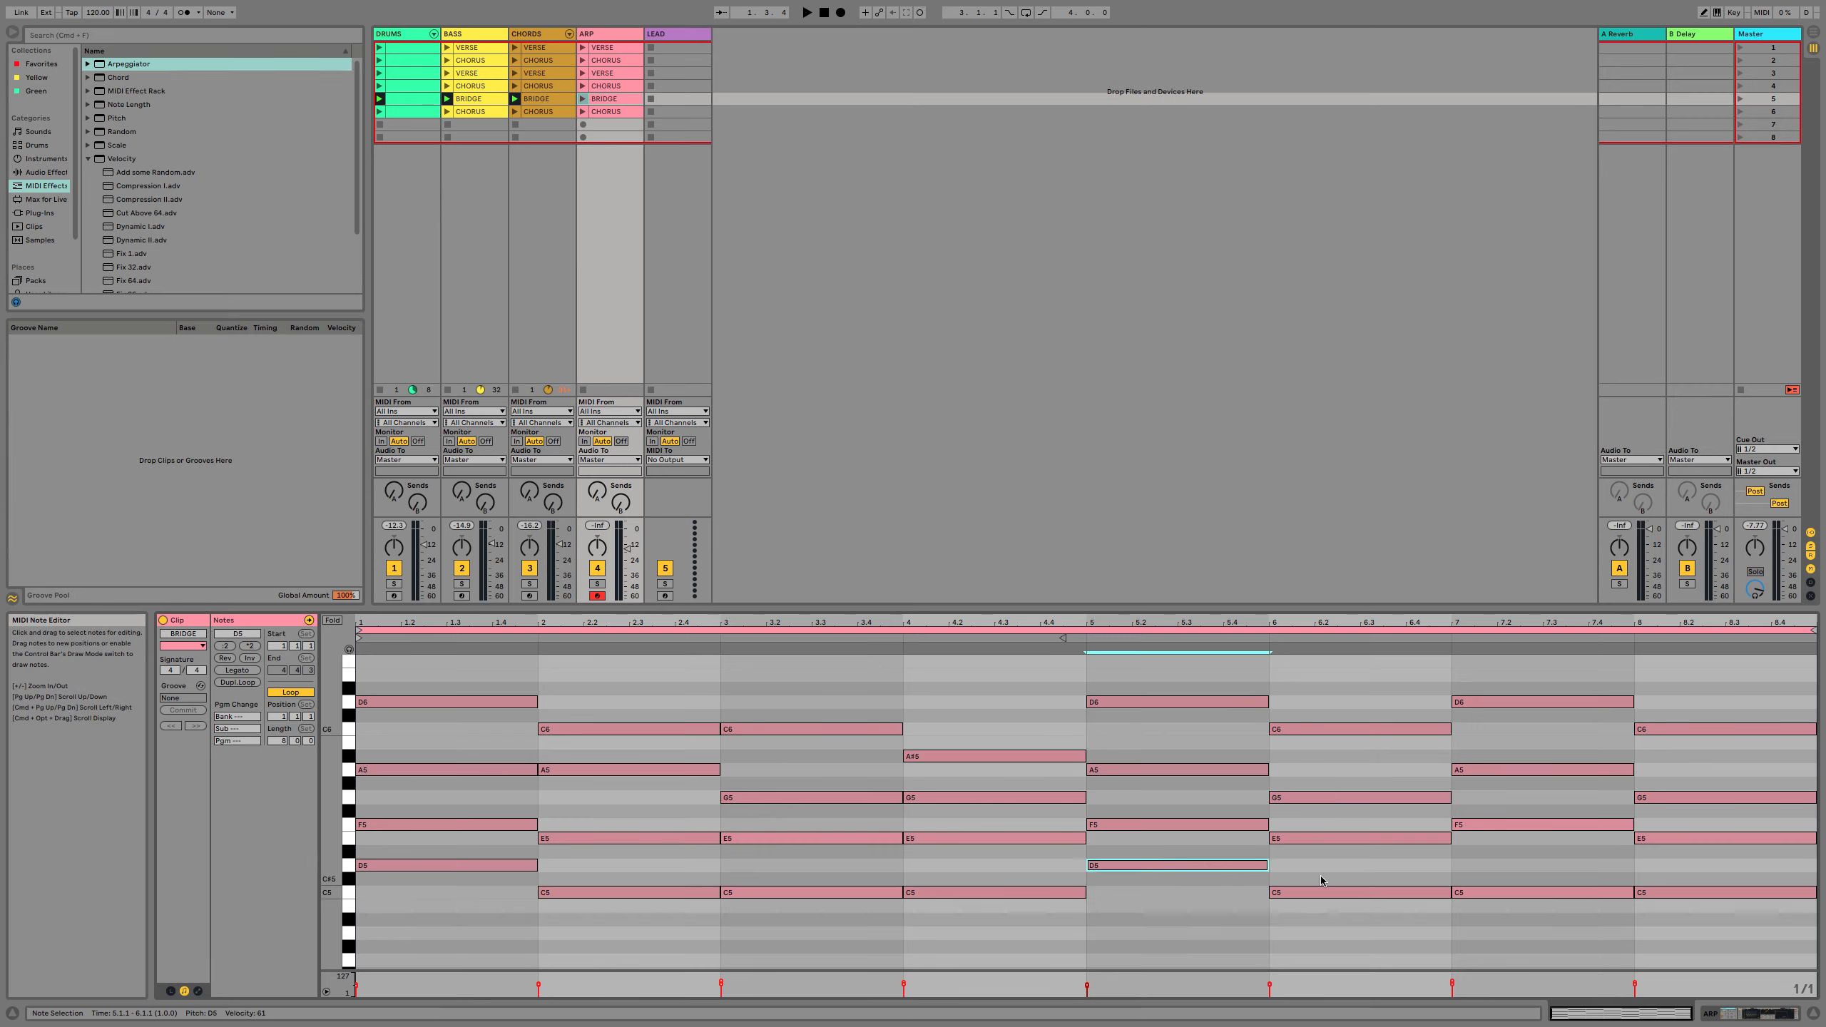
Raise the sixth bar's G5 note to A5 in the BRIDGE clip.
{"action": "double_click", "coordinate": [1349, 783]}
{"action": "key", "text": "Up"}
{"action": "key", "text": "Down"}
{"action": "key", "text": "Up"}
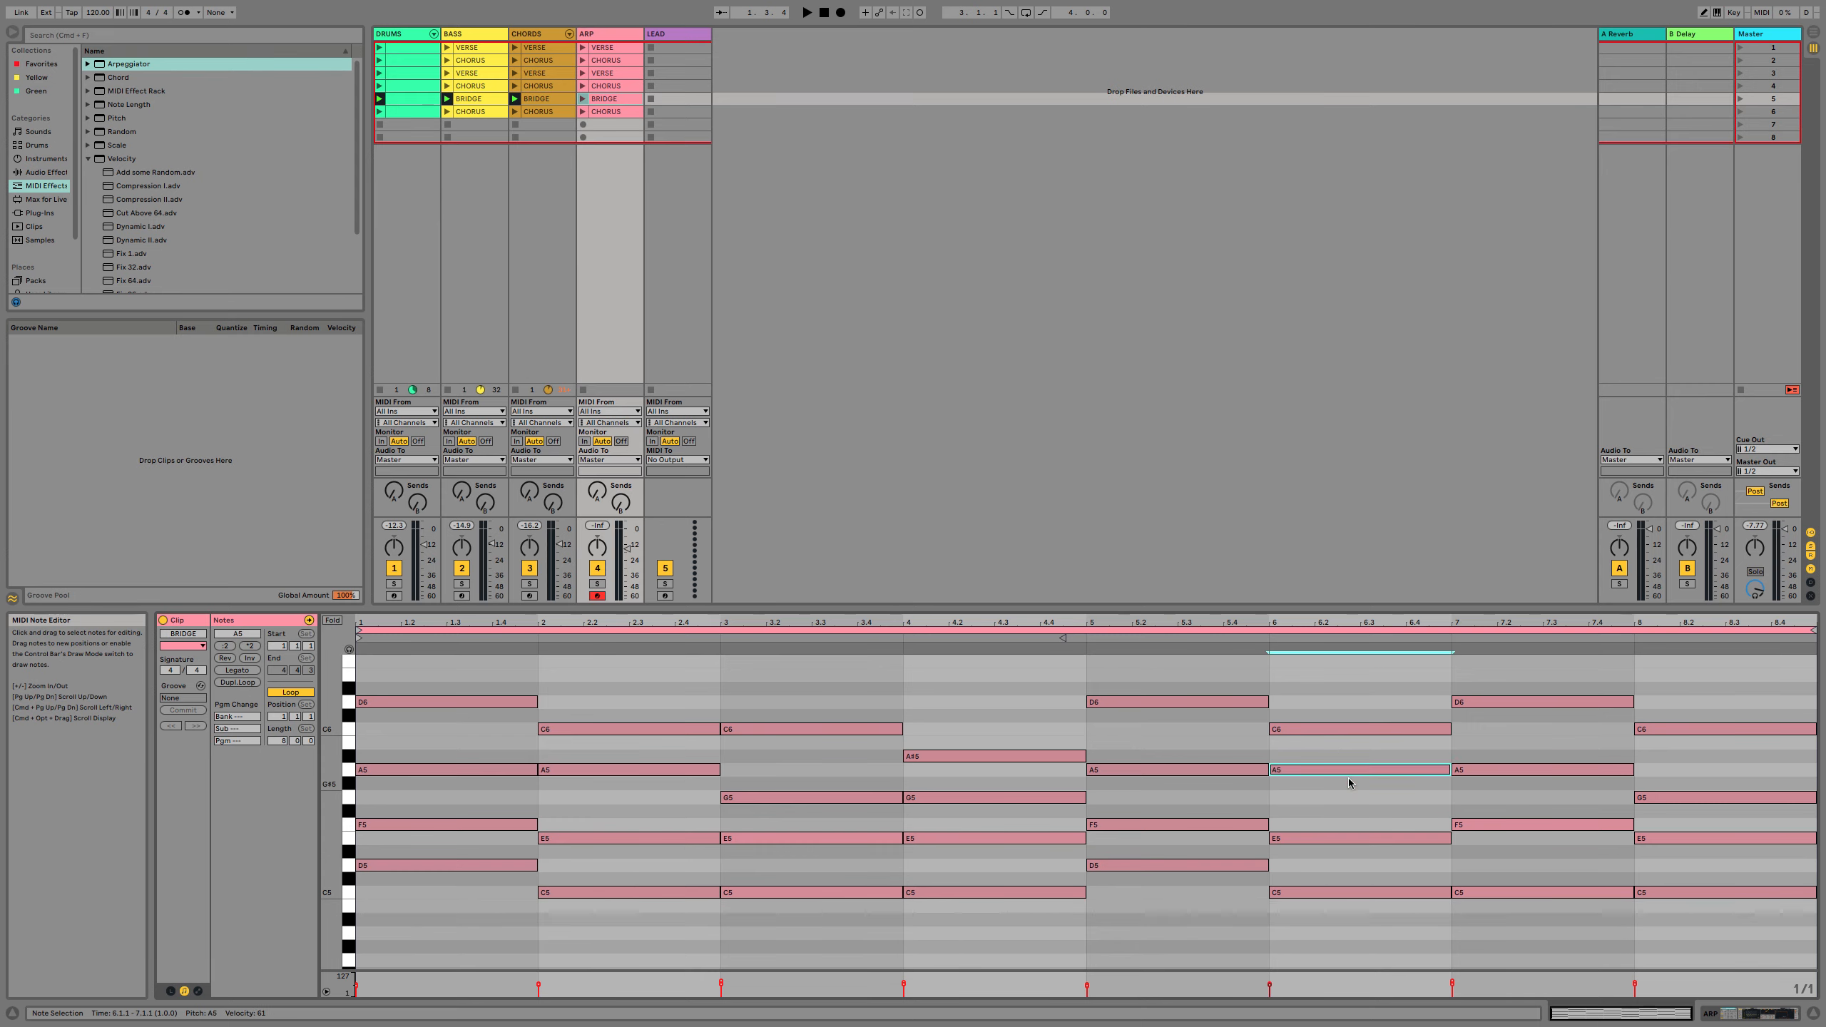
Raise the seventh bar's D6 note to F6 in the ARP track's BRIDGE clip.
{"action": "double_click", "coordinate": [1546, 742]}
{"action": "key", "text": "Up"}
{"action": "key", "text": "Up"}
{"action": "key", "text": "Up"}
{"action": "key", "text": "Up"}
{"action": "key", "text": "Up"}
{"action": "key", "text": "Up"}
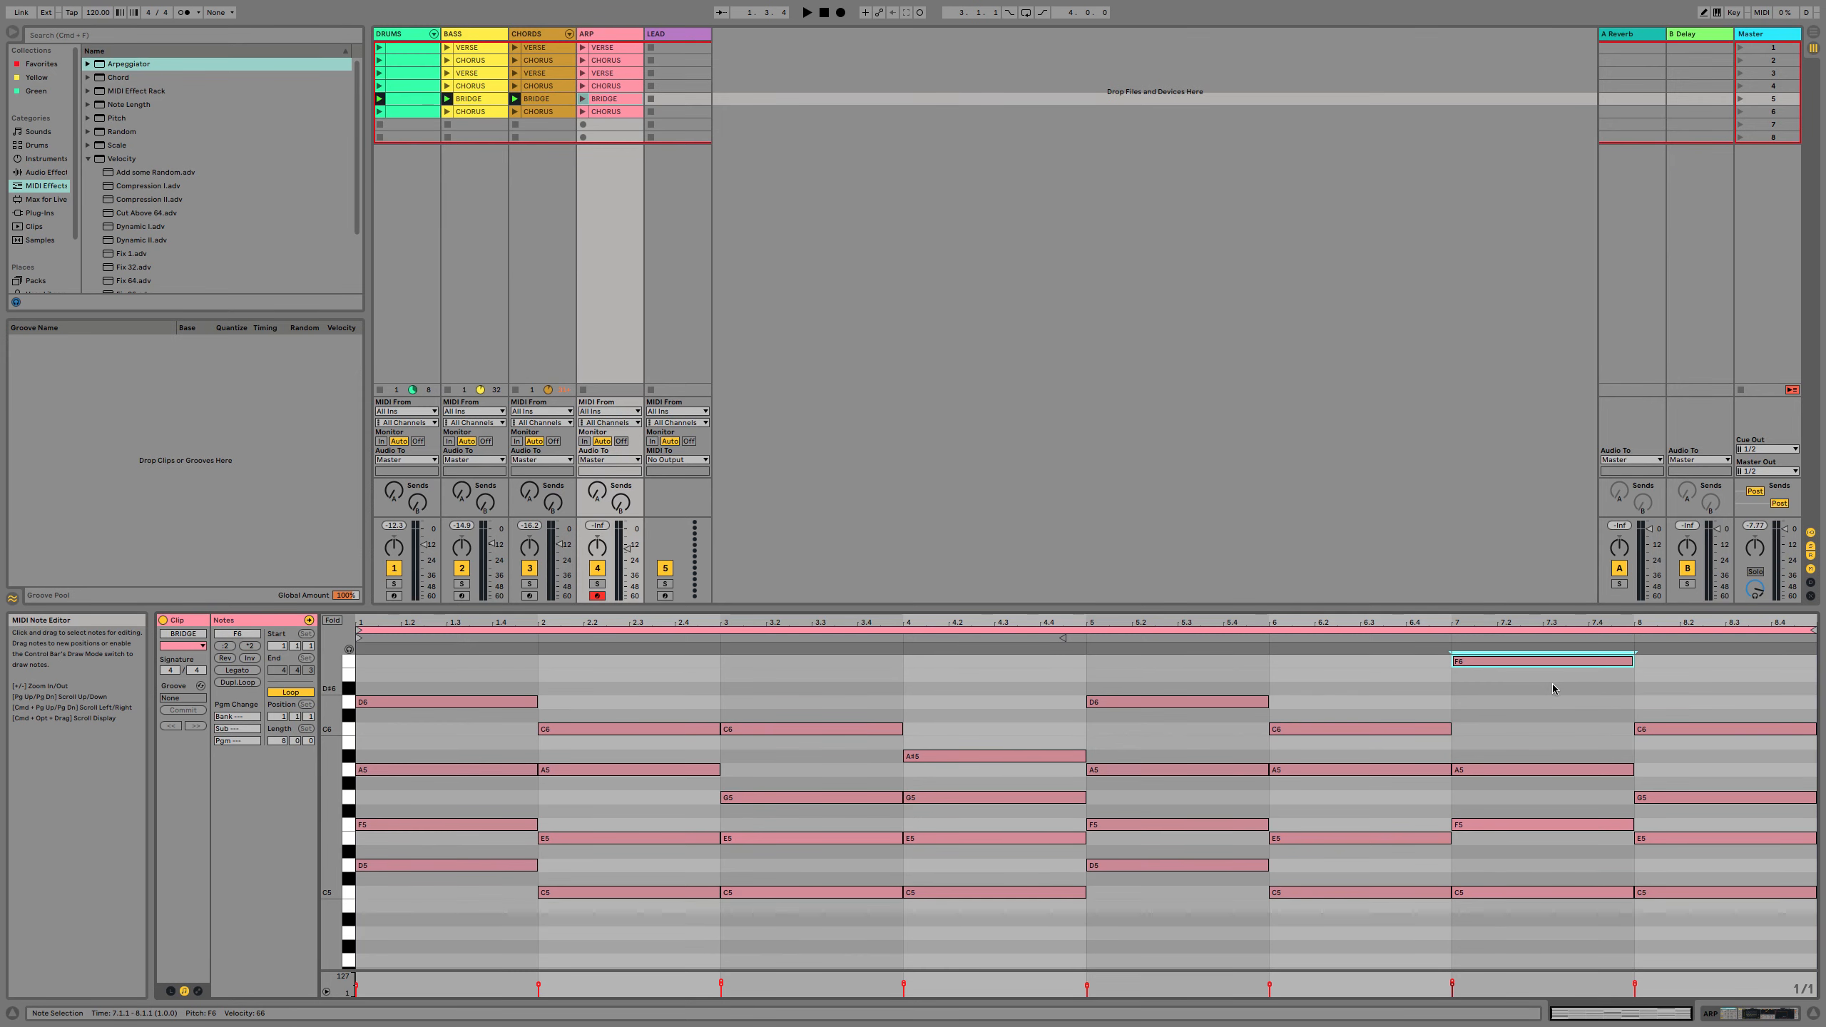
Raise the eighth bar's C6 note to E6 in the BRIDGE clip.
{"action": "scroll", "coordinate": [1553, 685], "scroll_direction": "up", "scroll_amount": 2}
{"action": "double_click", "coordinate": [1682, 775]}
{"action": "key", "text": "Up"}
{"action": "key", "text": "Up"}
{"action": "key", "text": "Up"}
{"action": "key", "text": "Up"}
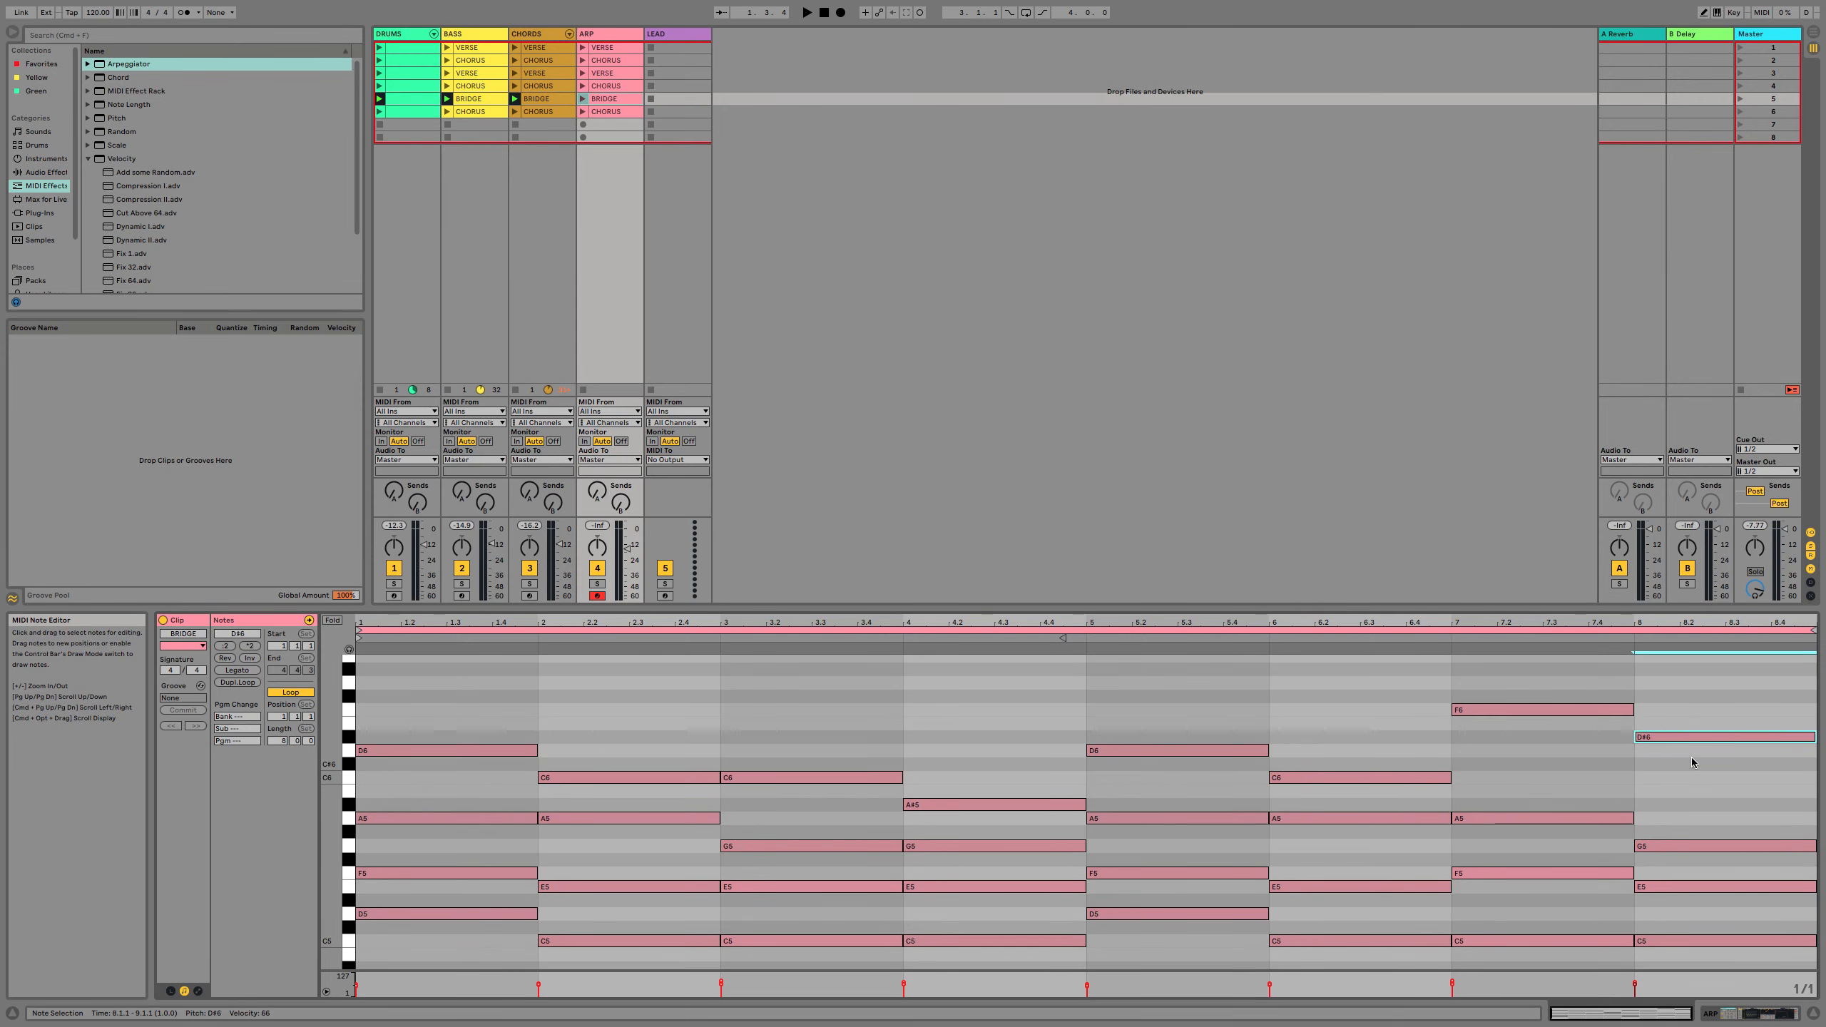
Raise the eighth bar's G5 note to A5 and E5 note to F5 in the BRIDGE clip.
{"action": "left_click_drag", "start_coordinate": [1513, 845], "coordinate": [1557, 775]}
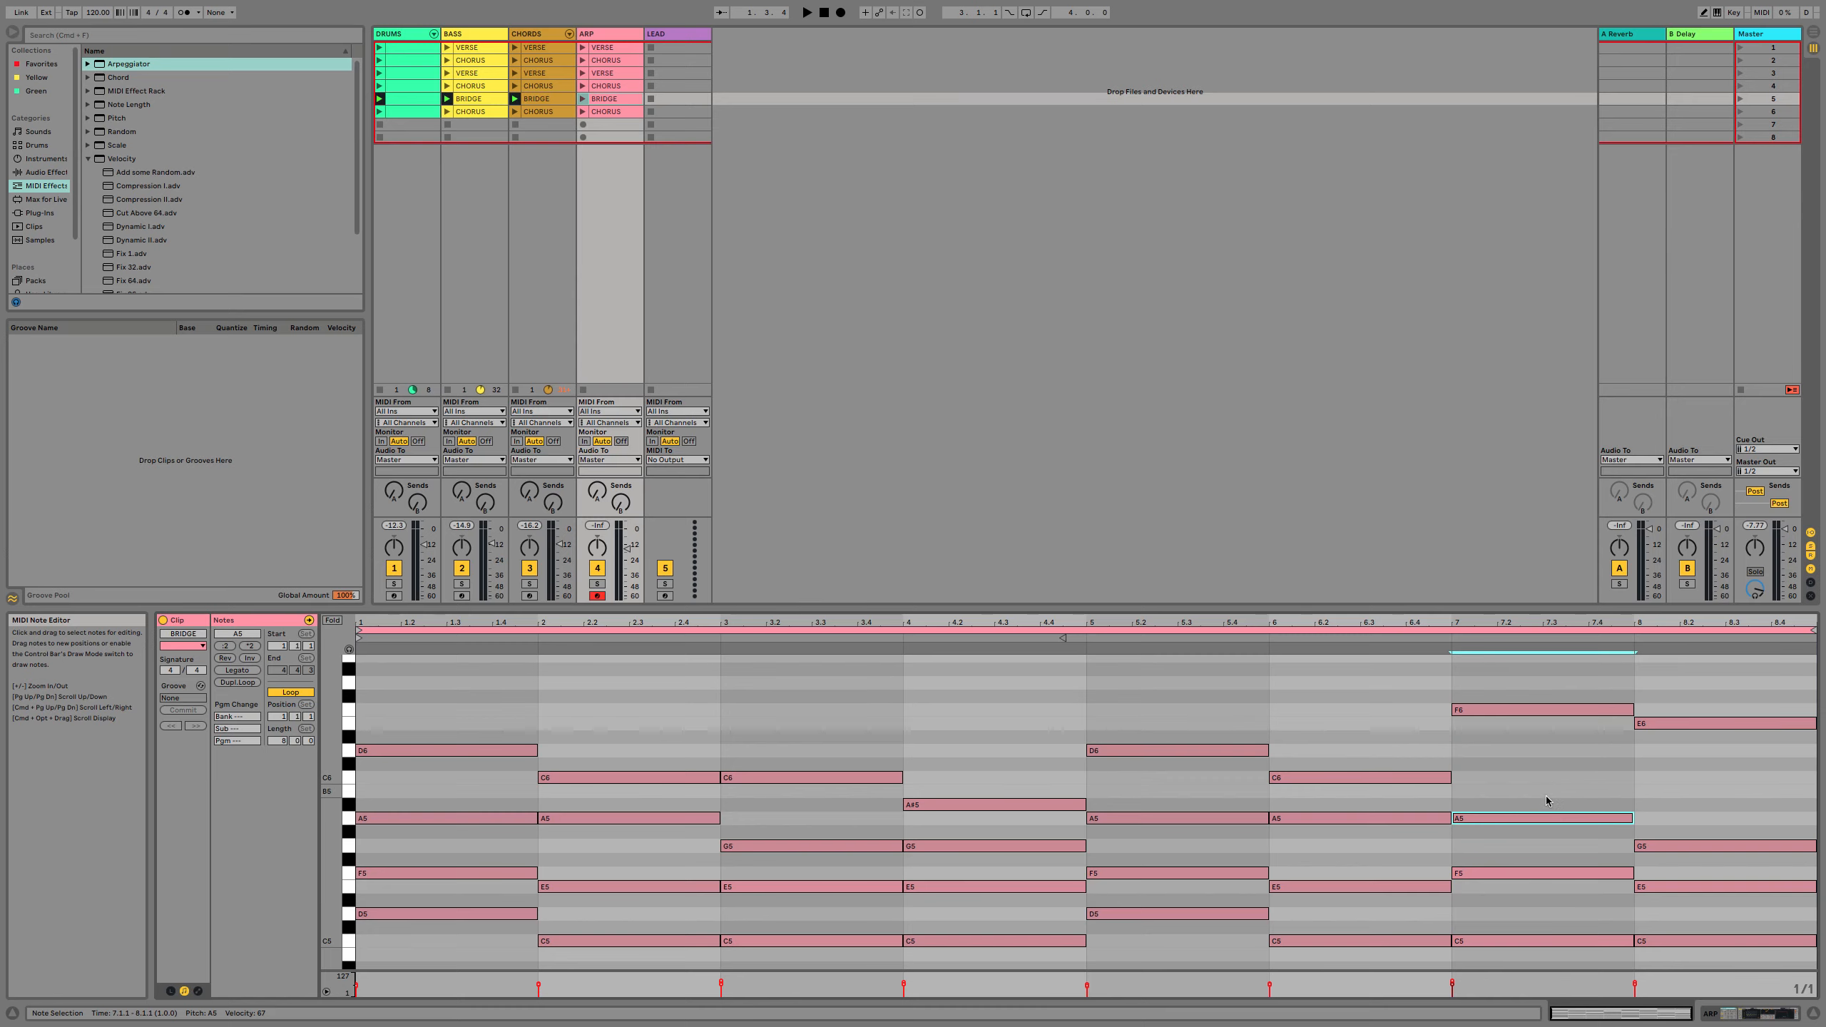
{"action": "scroll", "coordinate": [1525, 872], "scroll_direction": "down", "scroll_amount": 1}
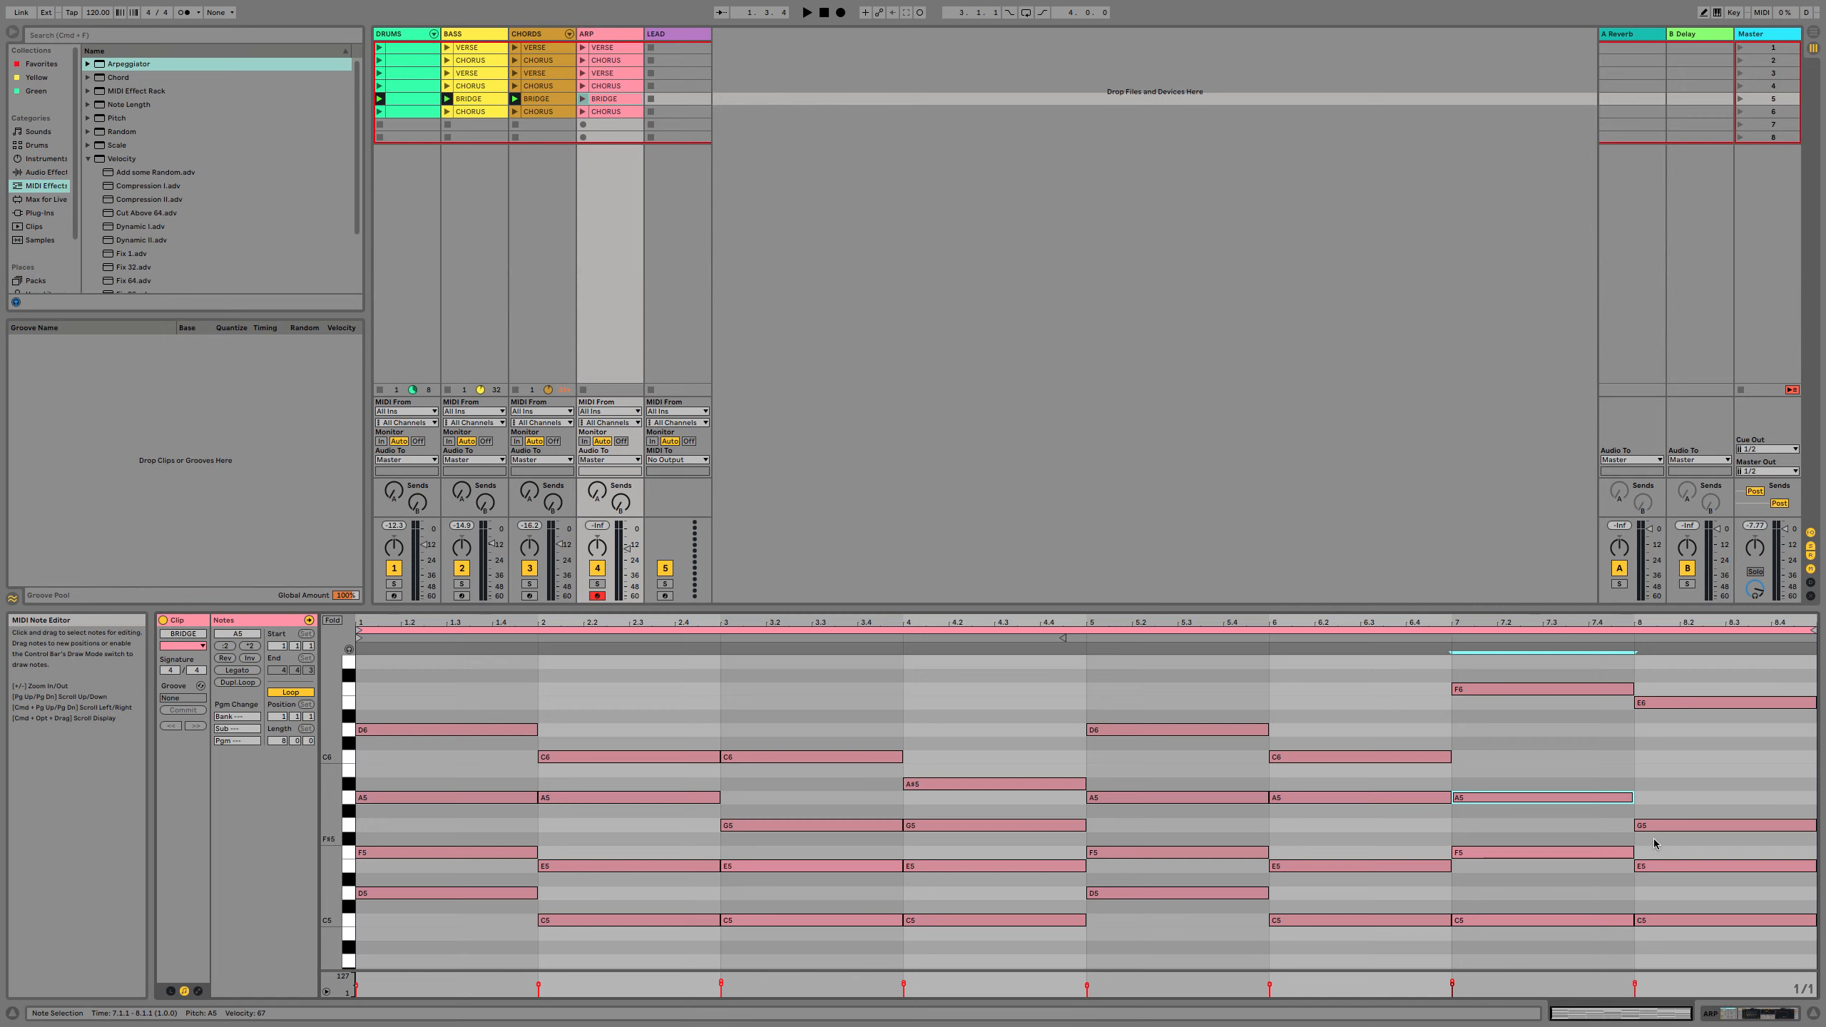
{"action": "left_click_drag", "start_coordinate": [1657, 886], "coordinate": [1701, 833]}
{"action": "key", "text": "Up"}
{"action": "key", "text": "Up"}
{"action": "key", "text": "Down"}
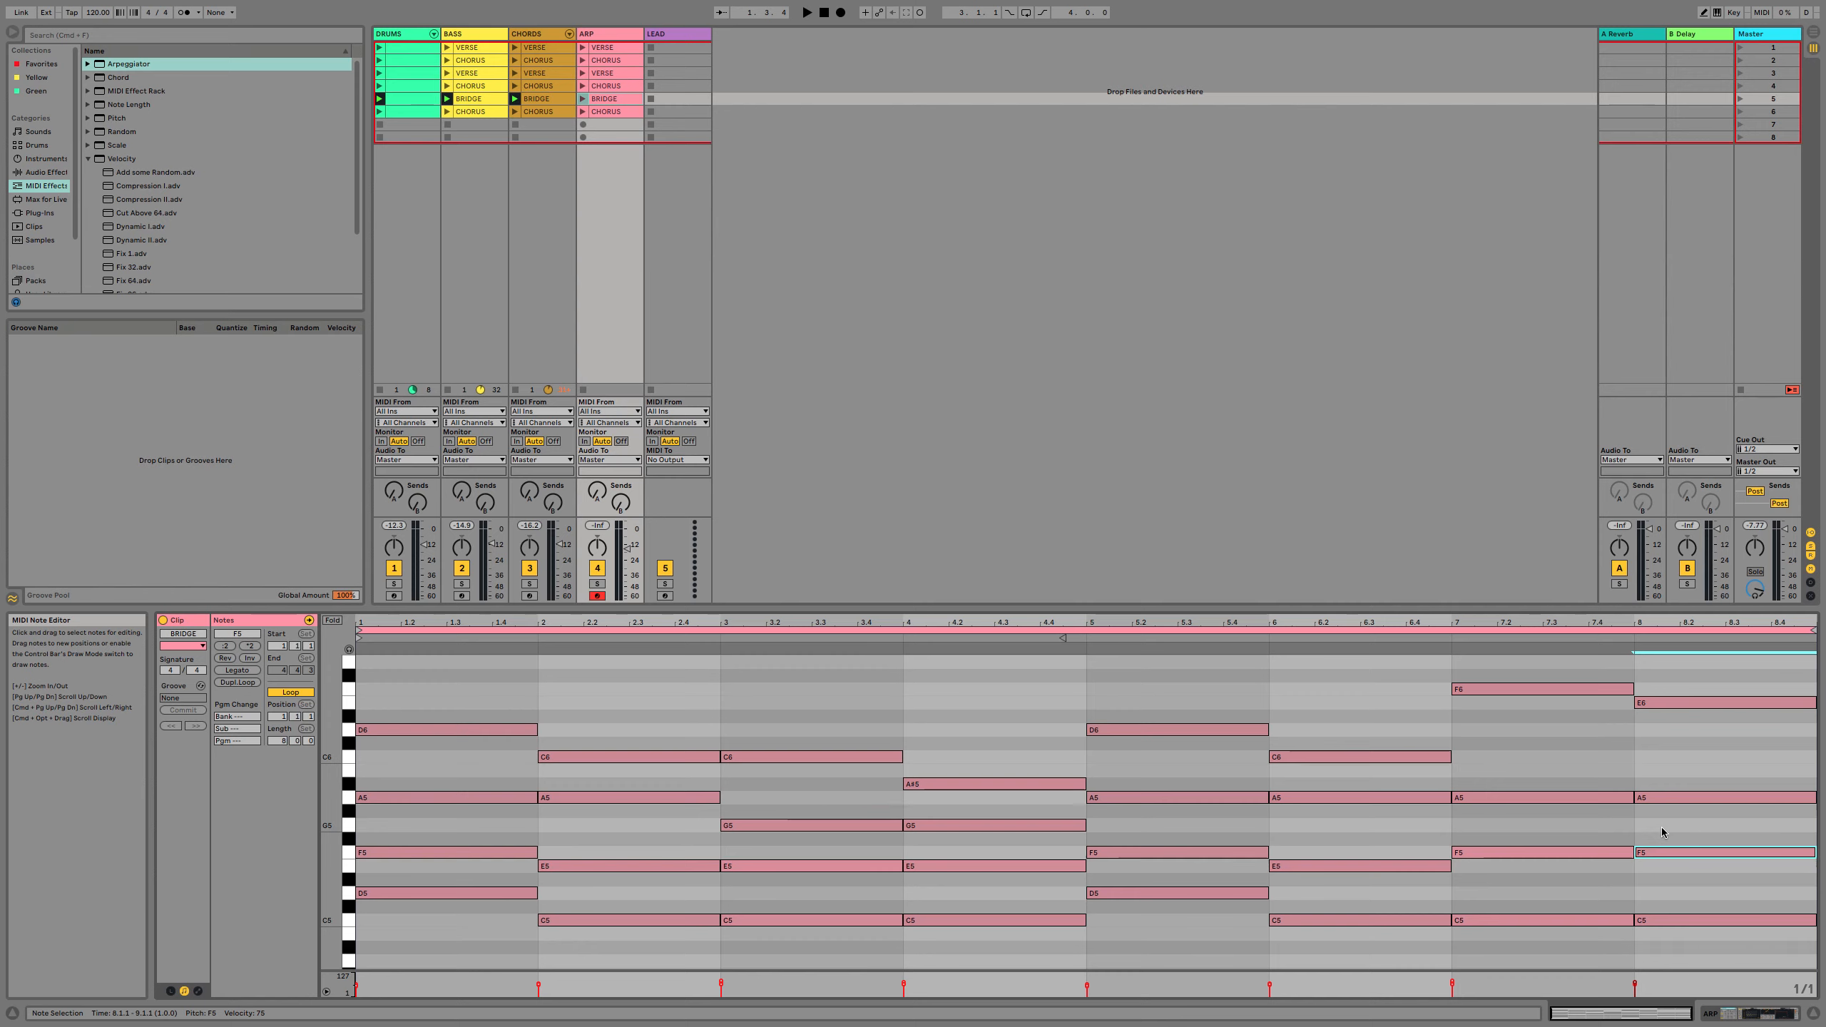
Audition the ARP track's BRIDGE clip, stop playback, and raise its fourth bar's A#5 note to E6.
{"action": "left_click", "coordinate": [584, 100]}
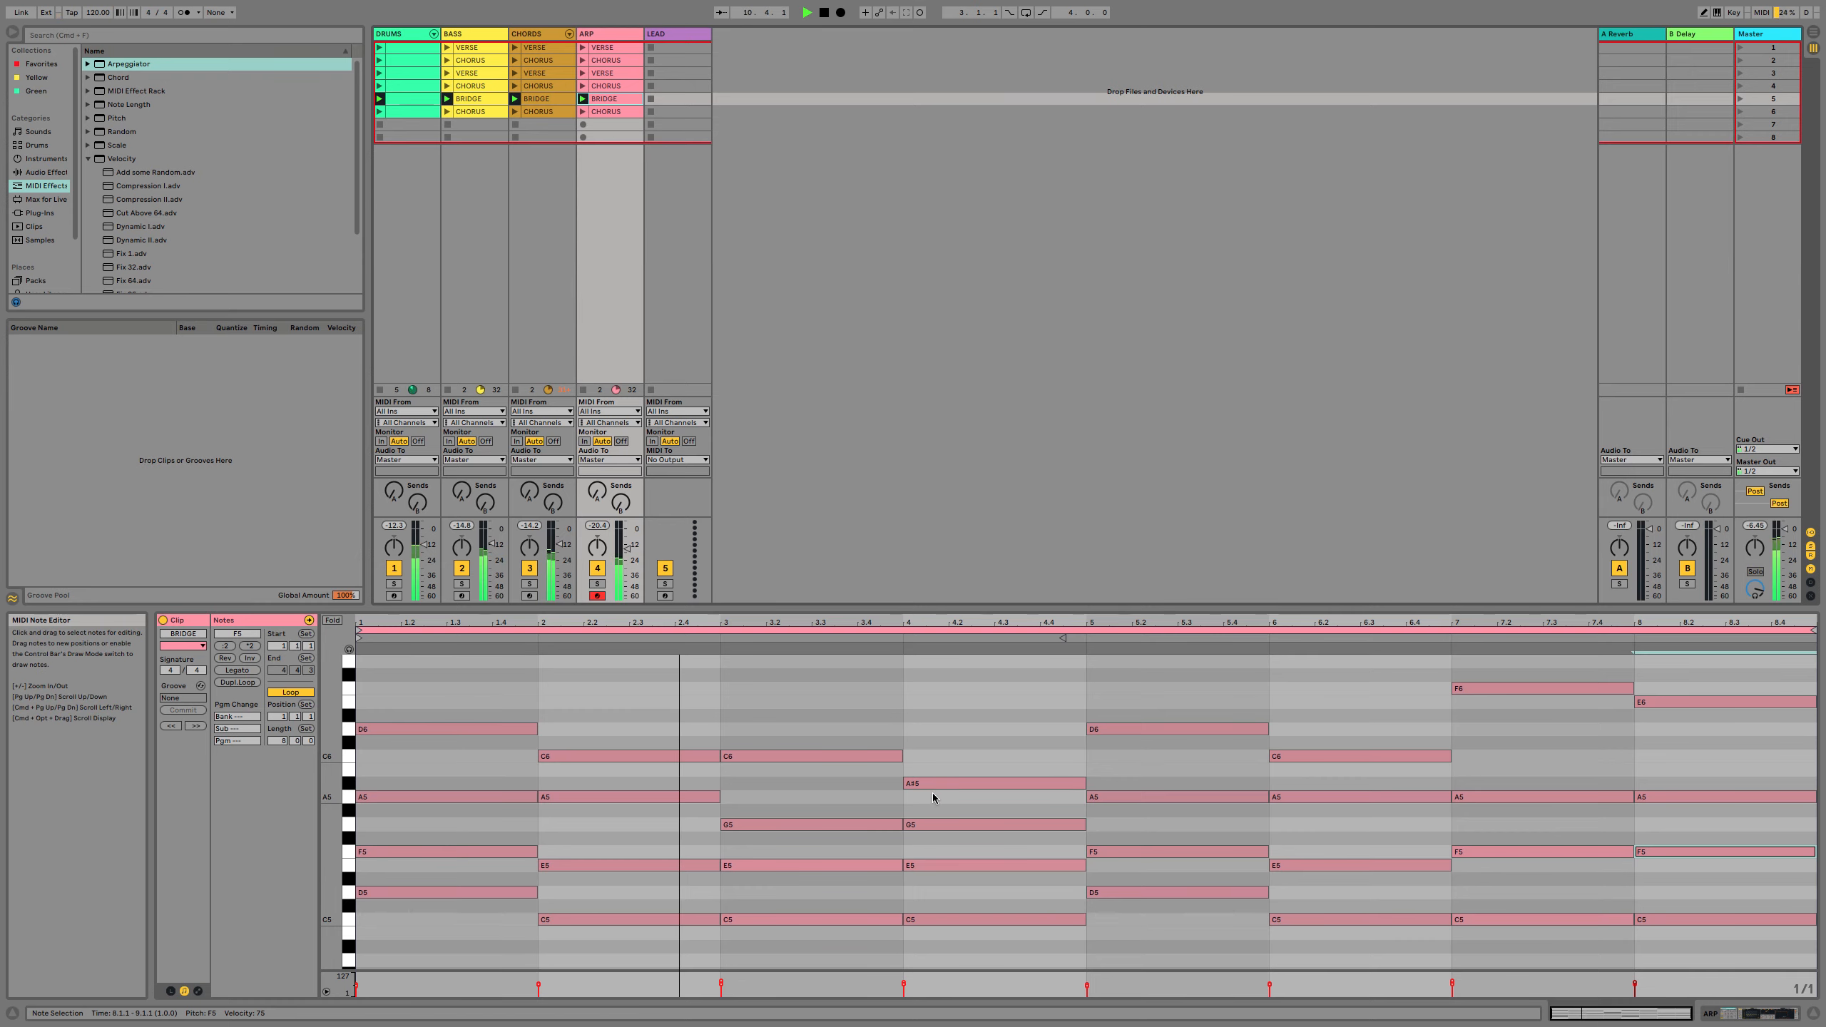
{"action": "left_click", "coordinate": [980, 792]}
{"action": "key", "text": "space"}
{"action": "left_click", "coordinate": [981, 785]}
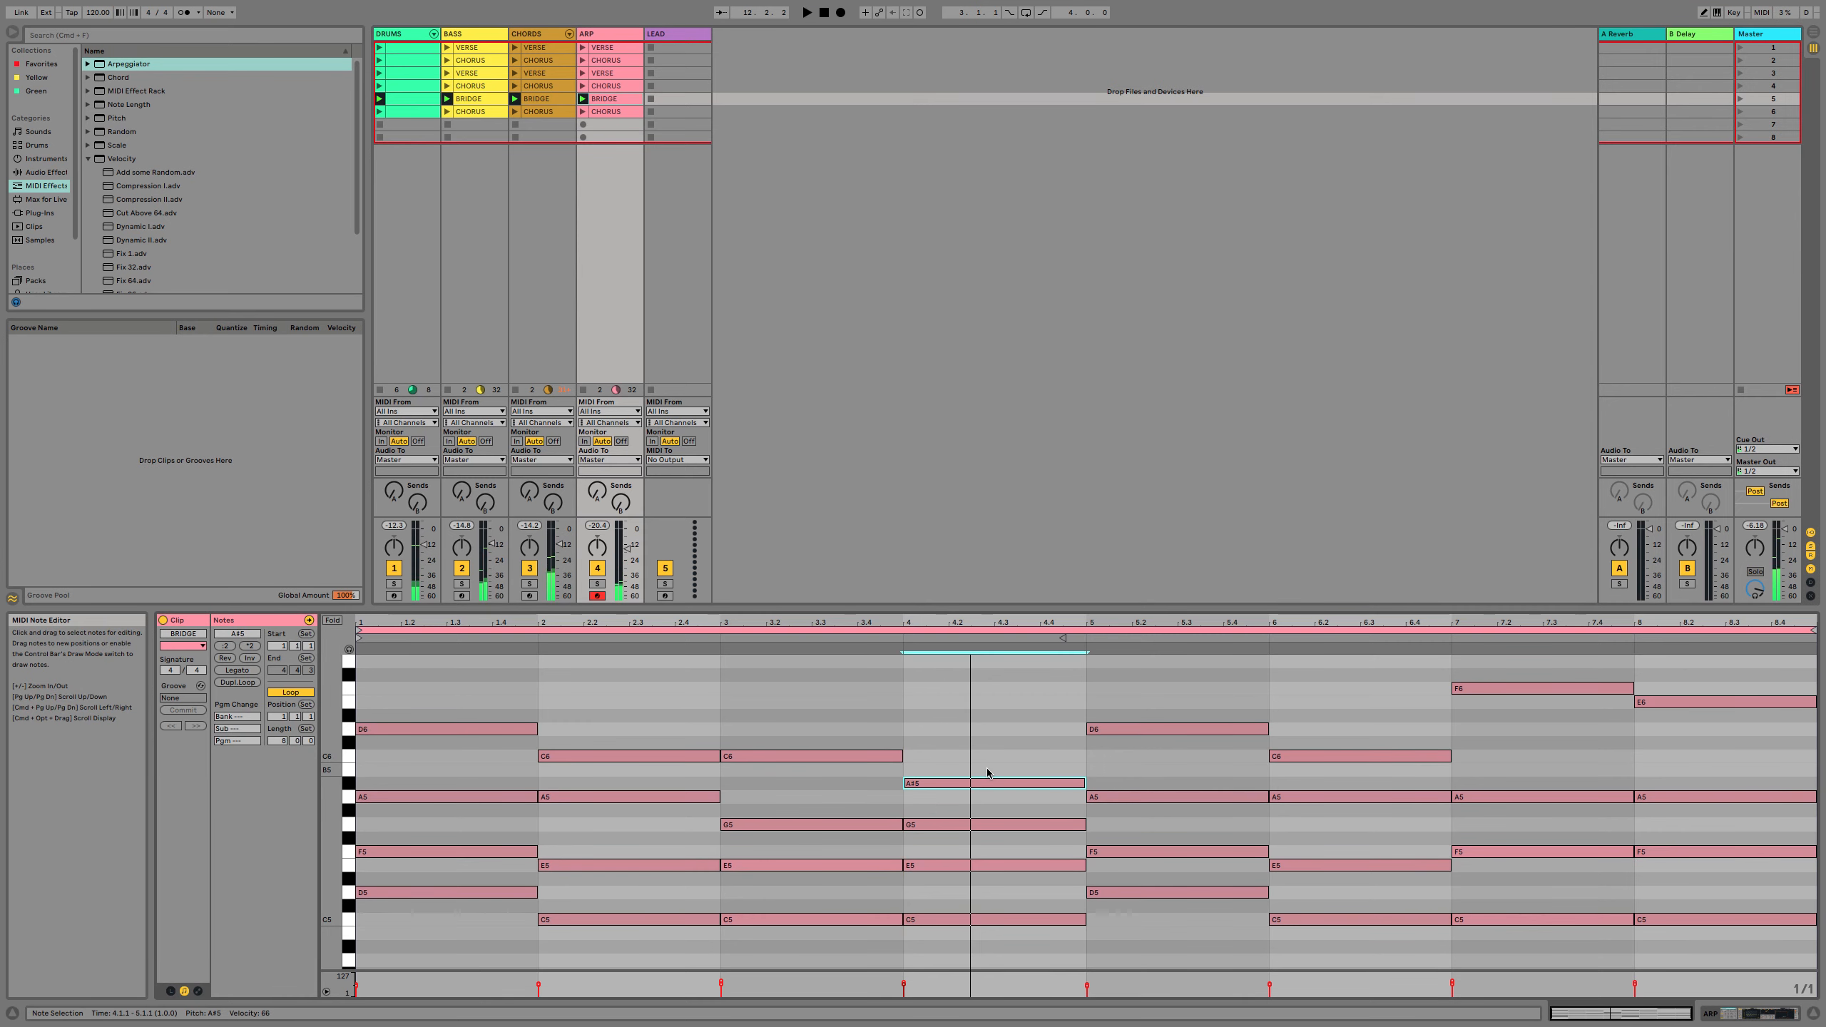
{"action": "key", "text": "Up"}
{"action": "key", "text": "Up"}
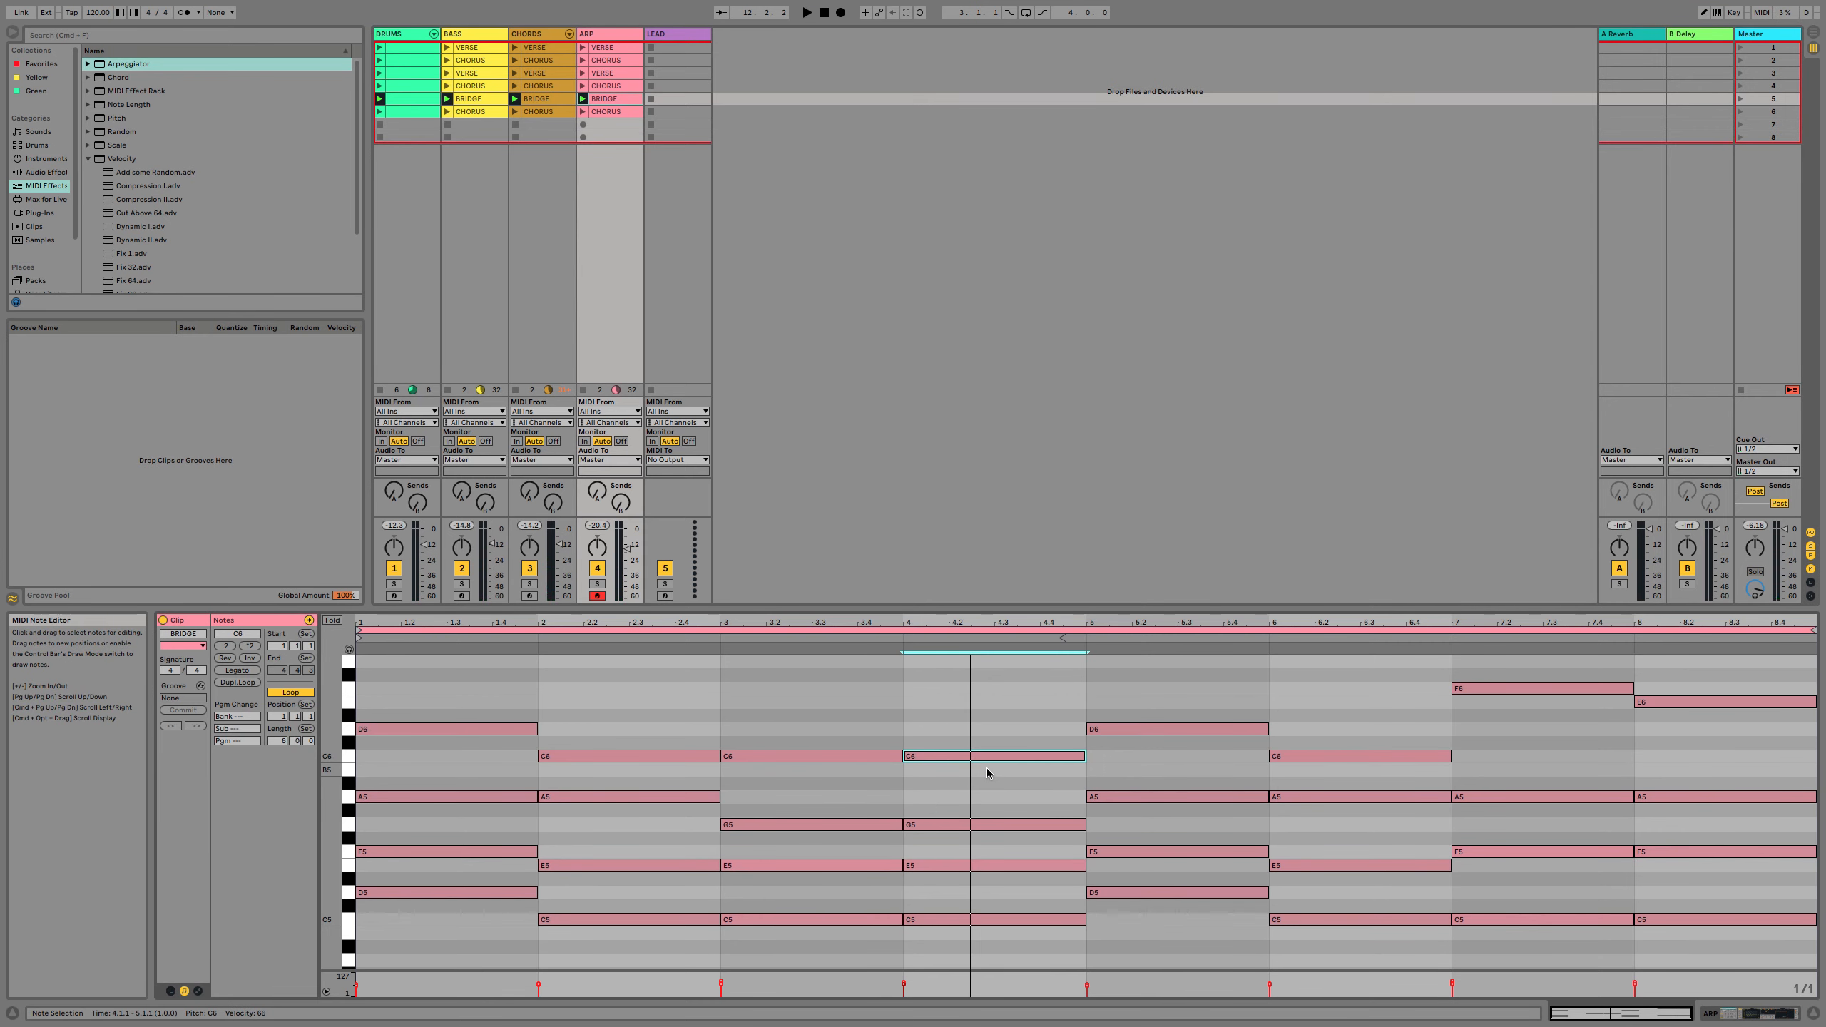
{"action": "key", "text": "Up"}
{"action": "key", "text": "Up"}
{"action": "key", "text": "Up"}
{"action": "key", "text": "Up"}
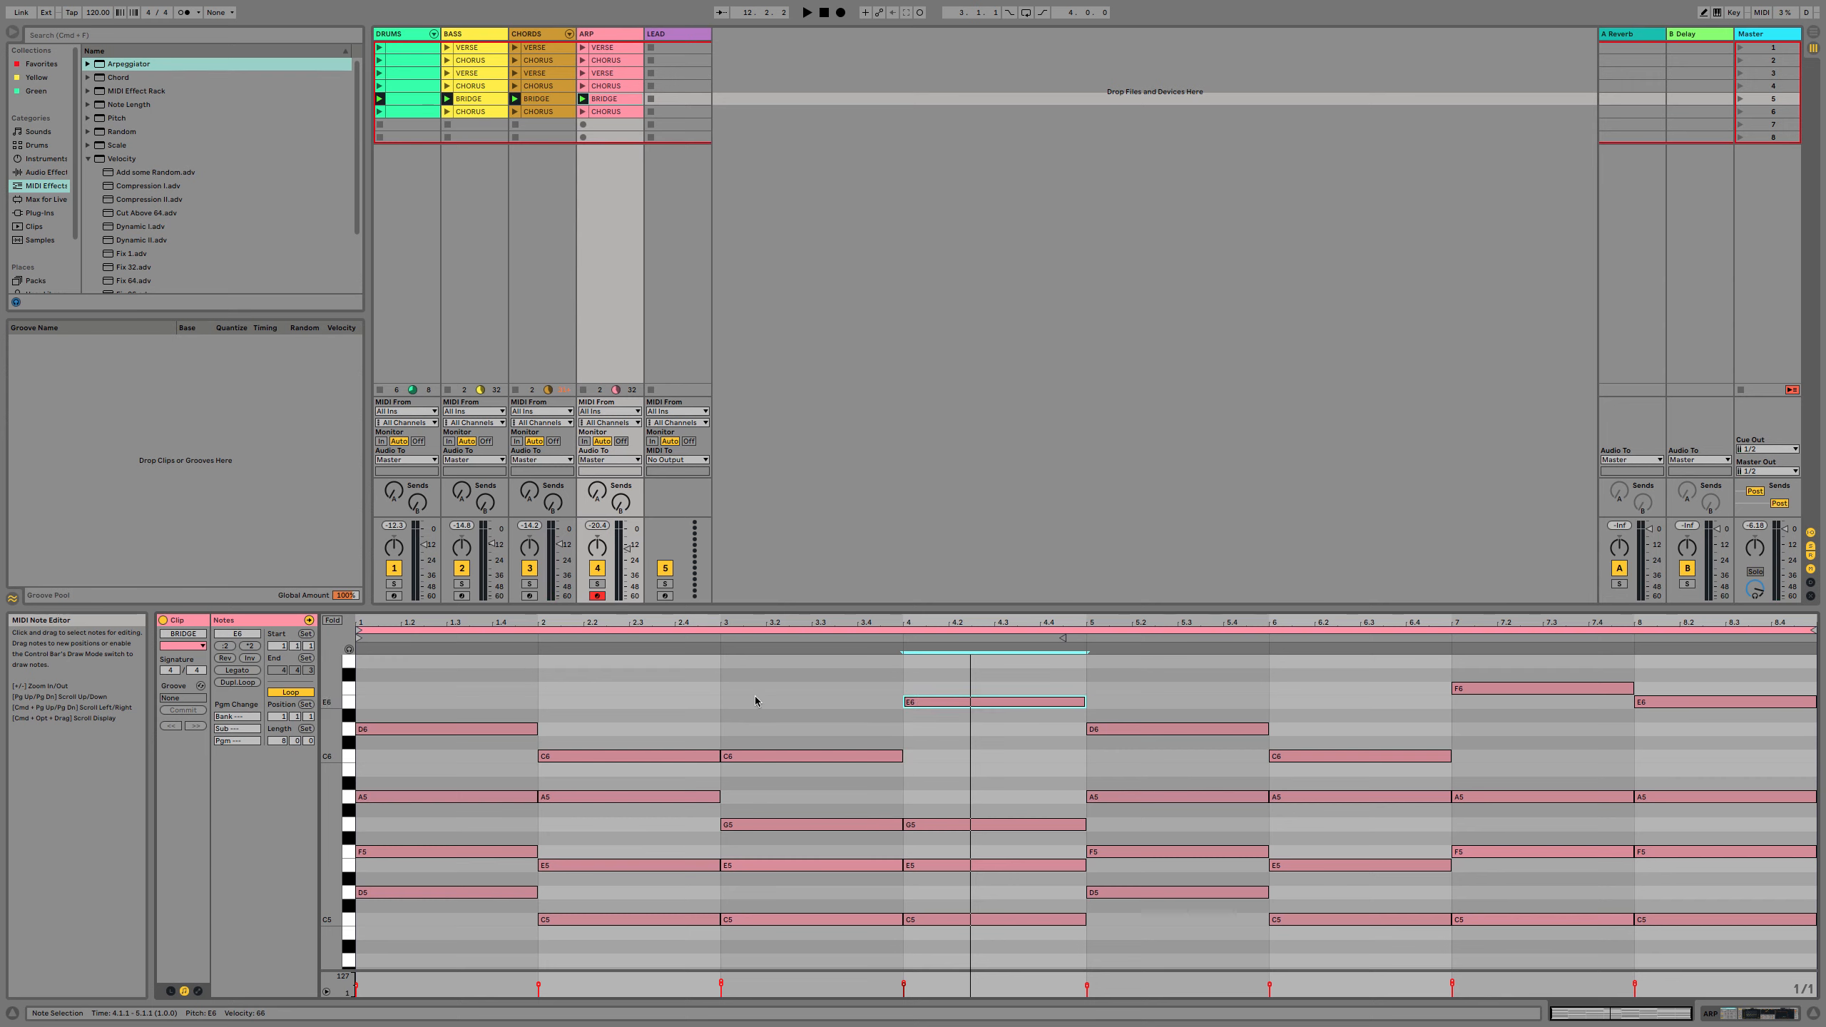
Play back the revised BRIDGE section to check the arp against the other tracks, and stop playback.
{"action": "key", "text": "space"}
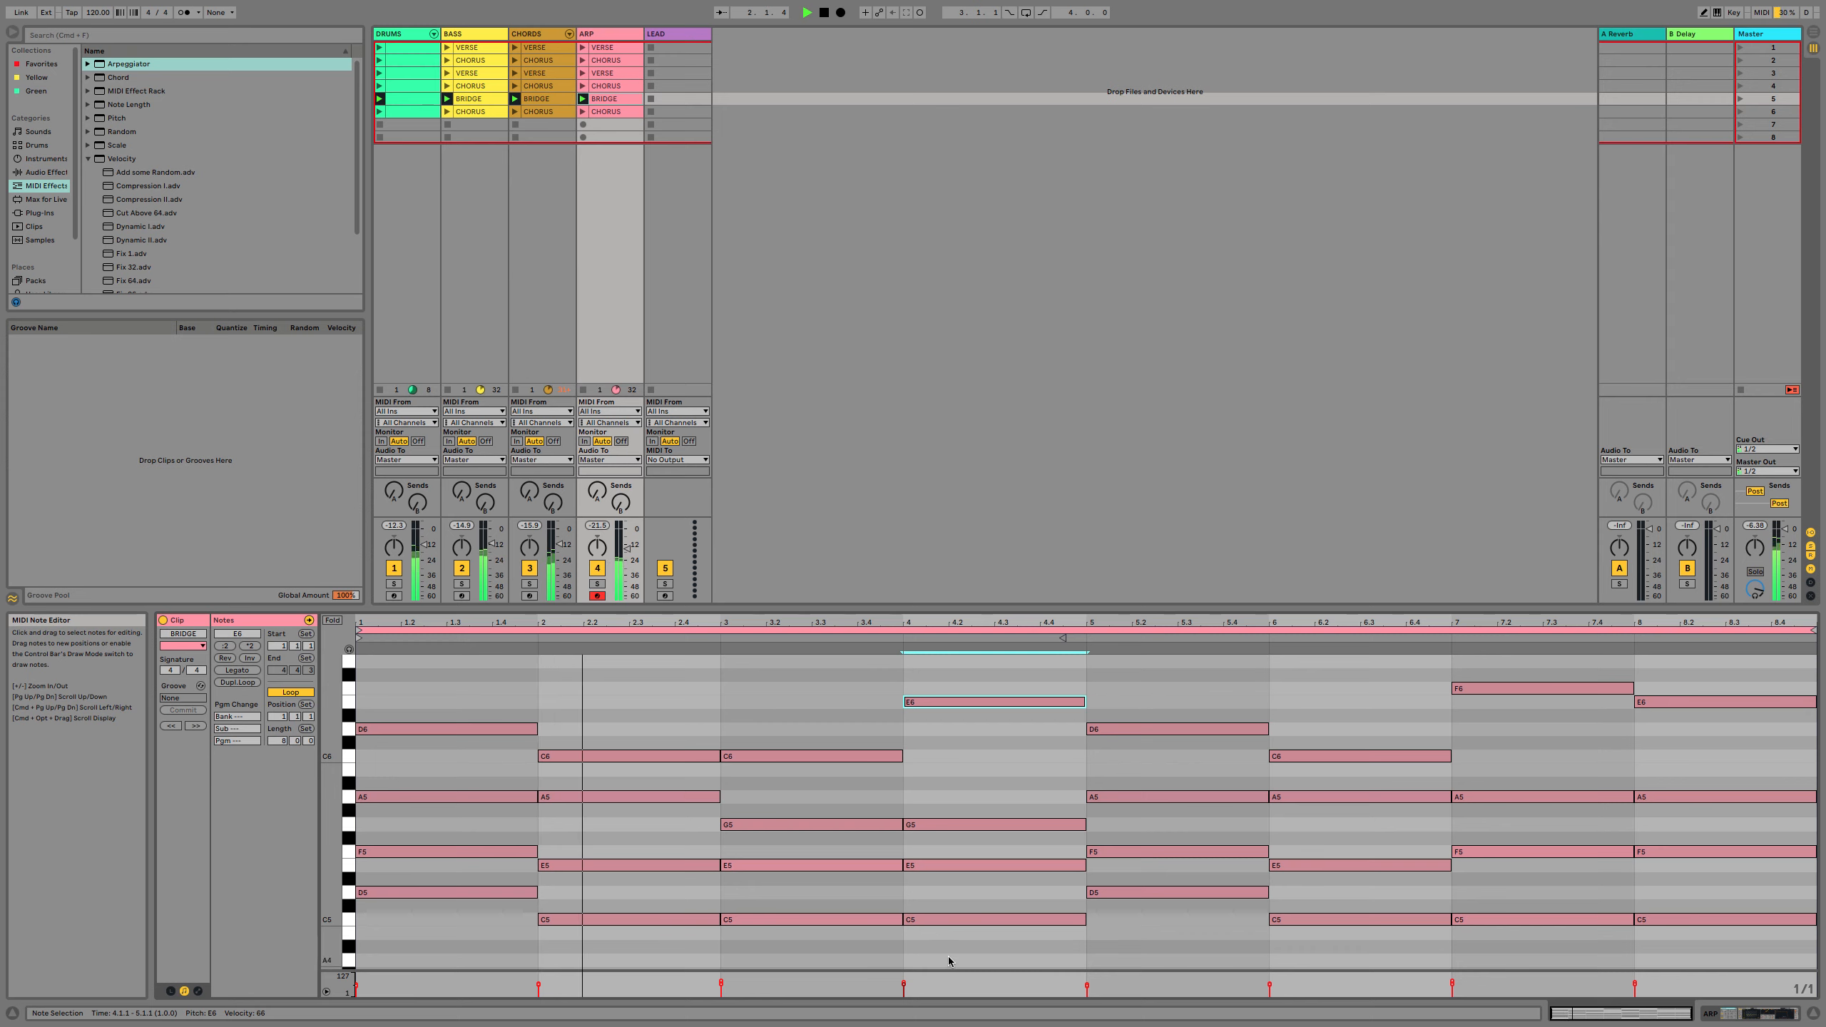
{"action": "left_click", "coordinate": [975, 920]}
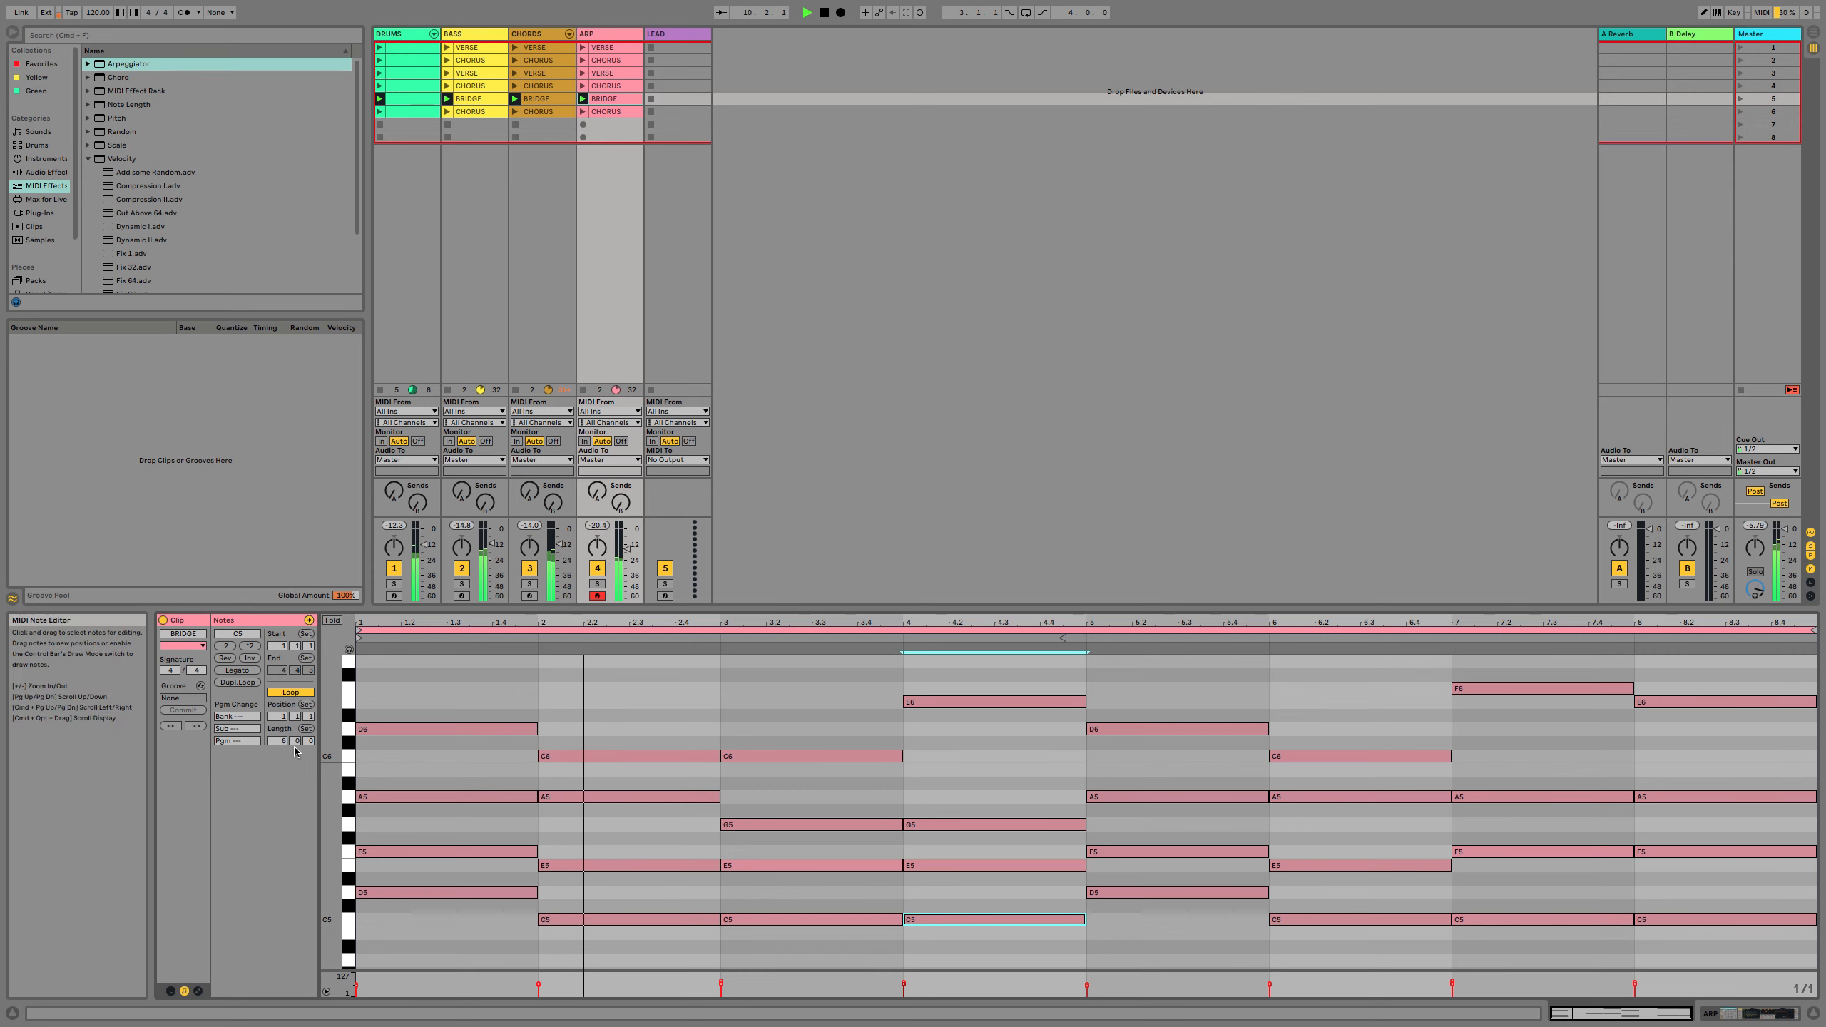
{"action": "key", "text": "space"}
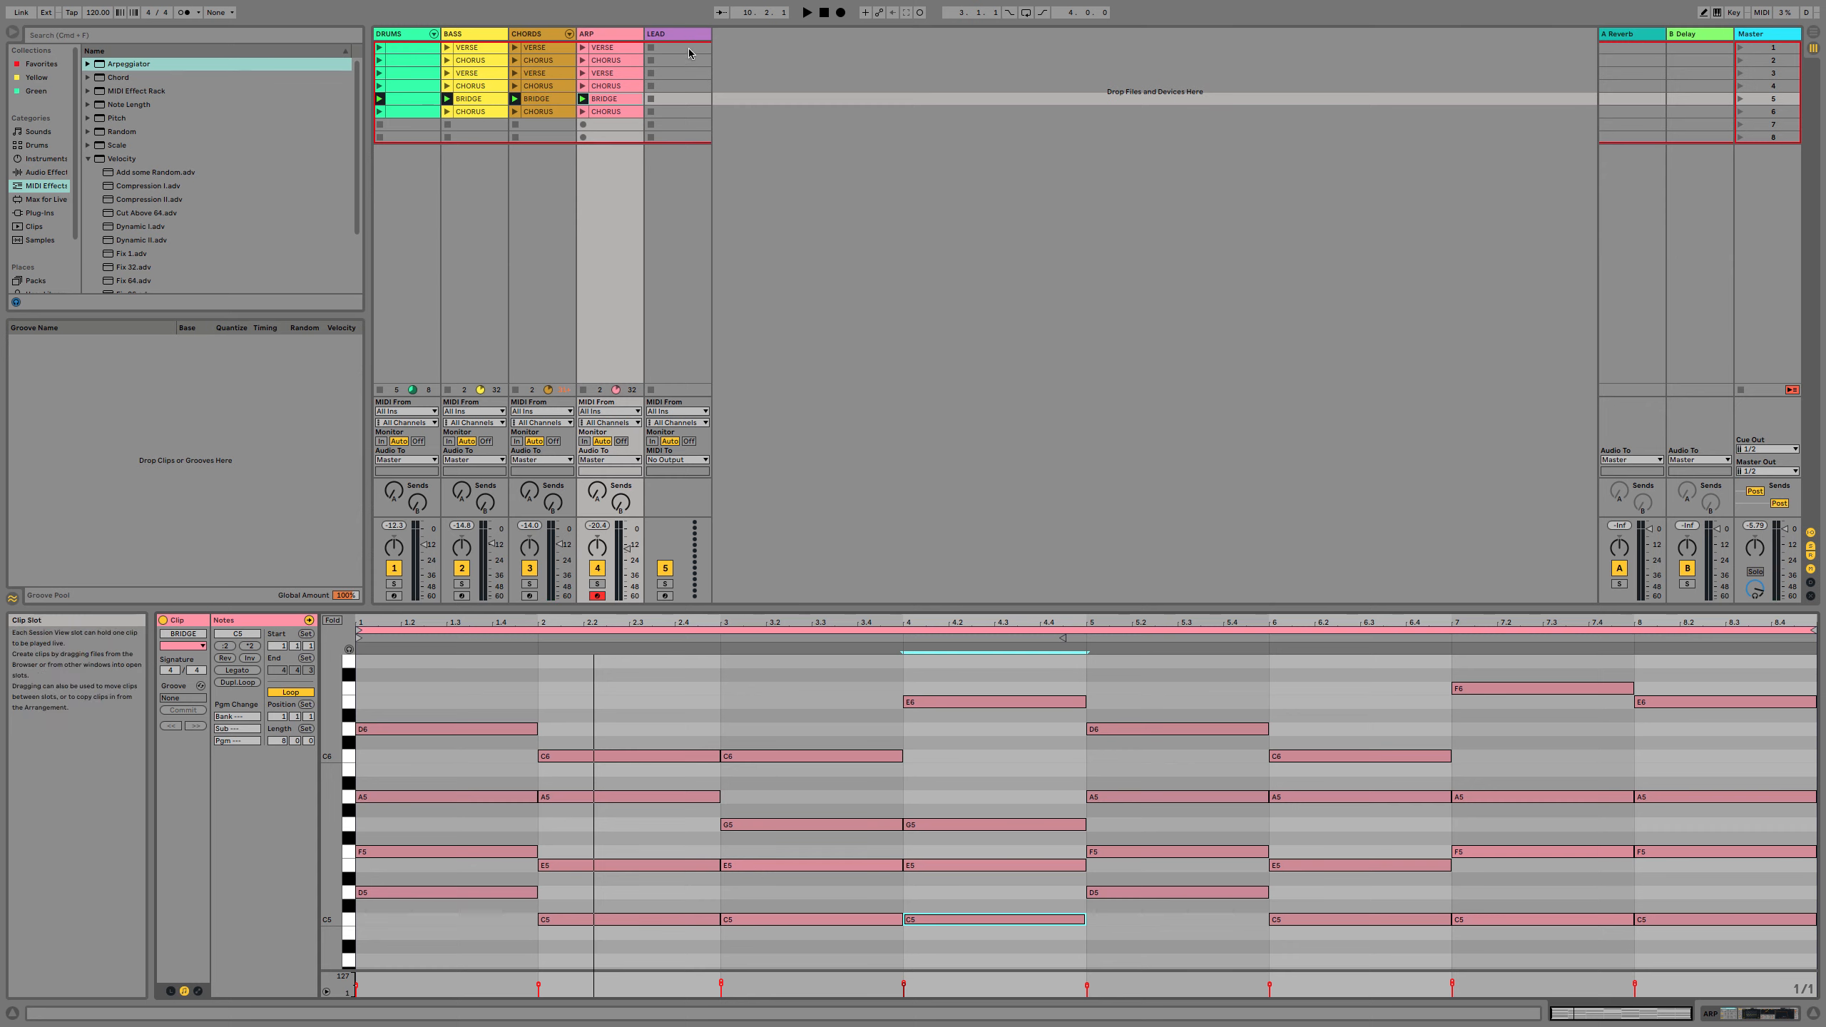
Arm the LEAD track for recording and open the options of the Applications stack in the Dock.
{"action": "left_click", "coordinate": [665, 596]}
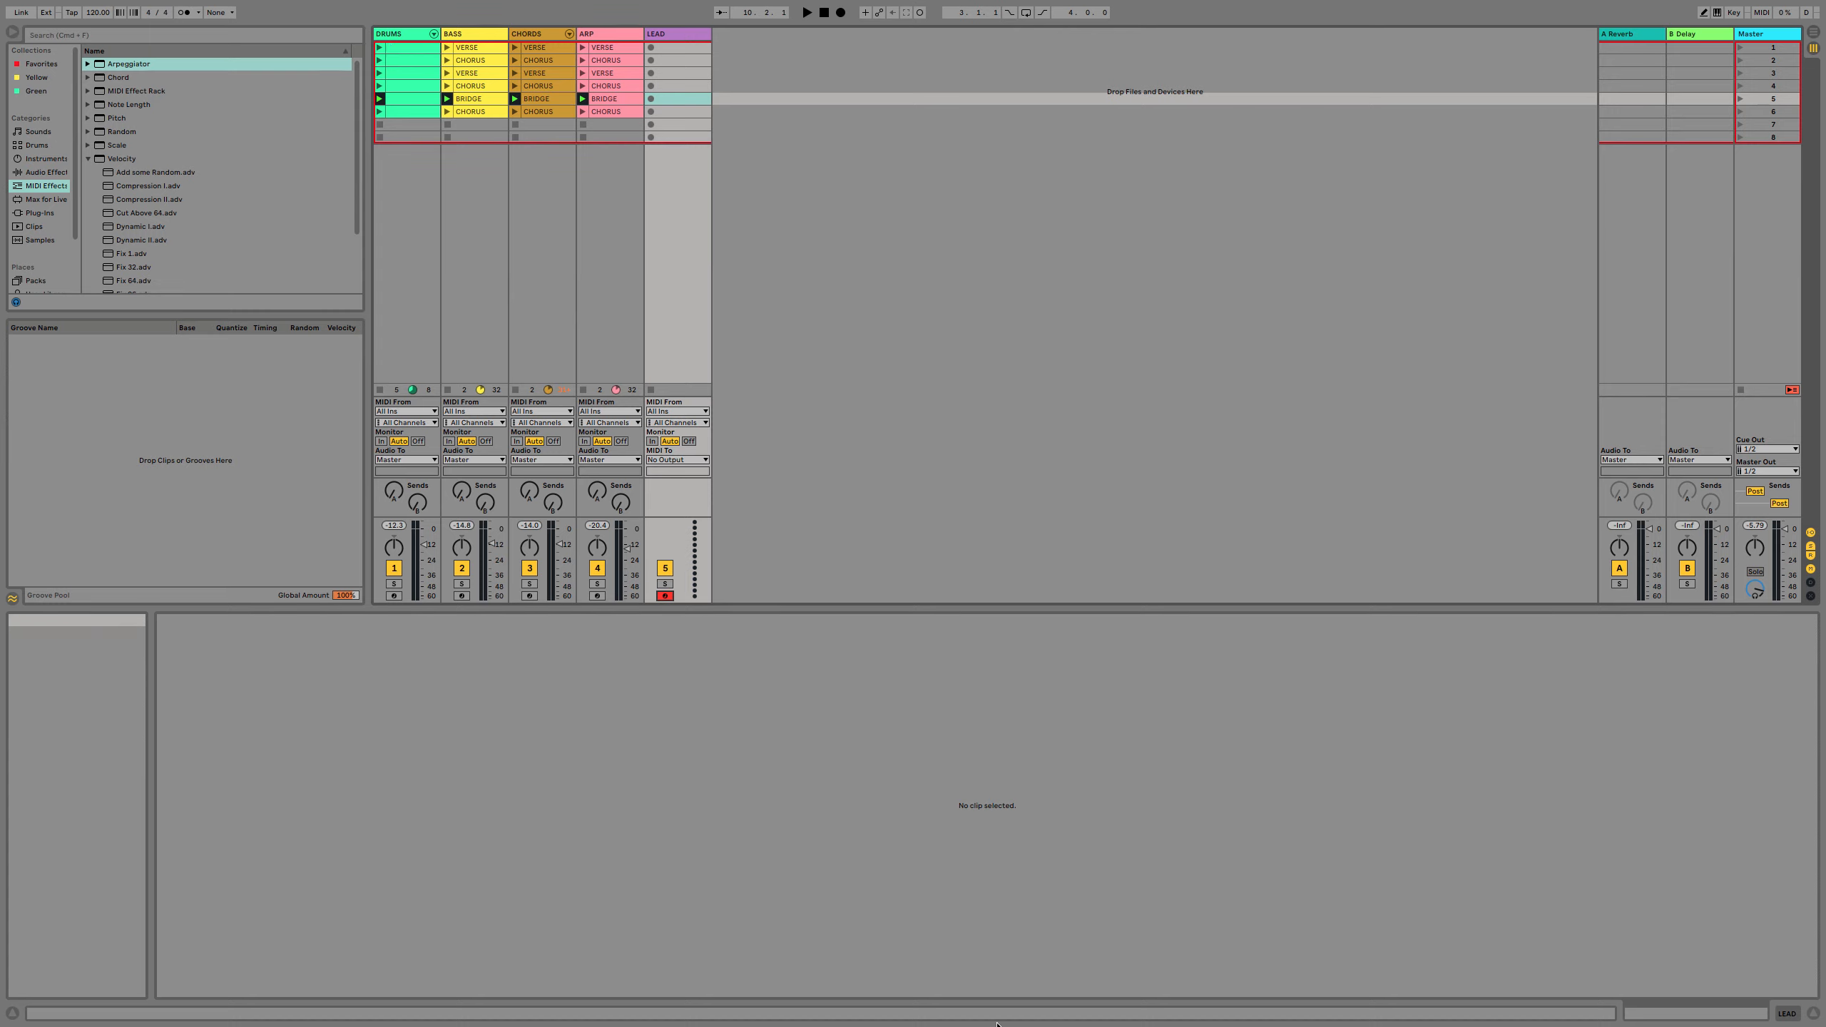
{"action": "mouse_move", "coordinate": [1199, 1012]}
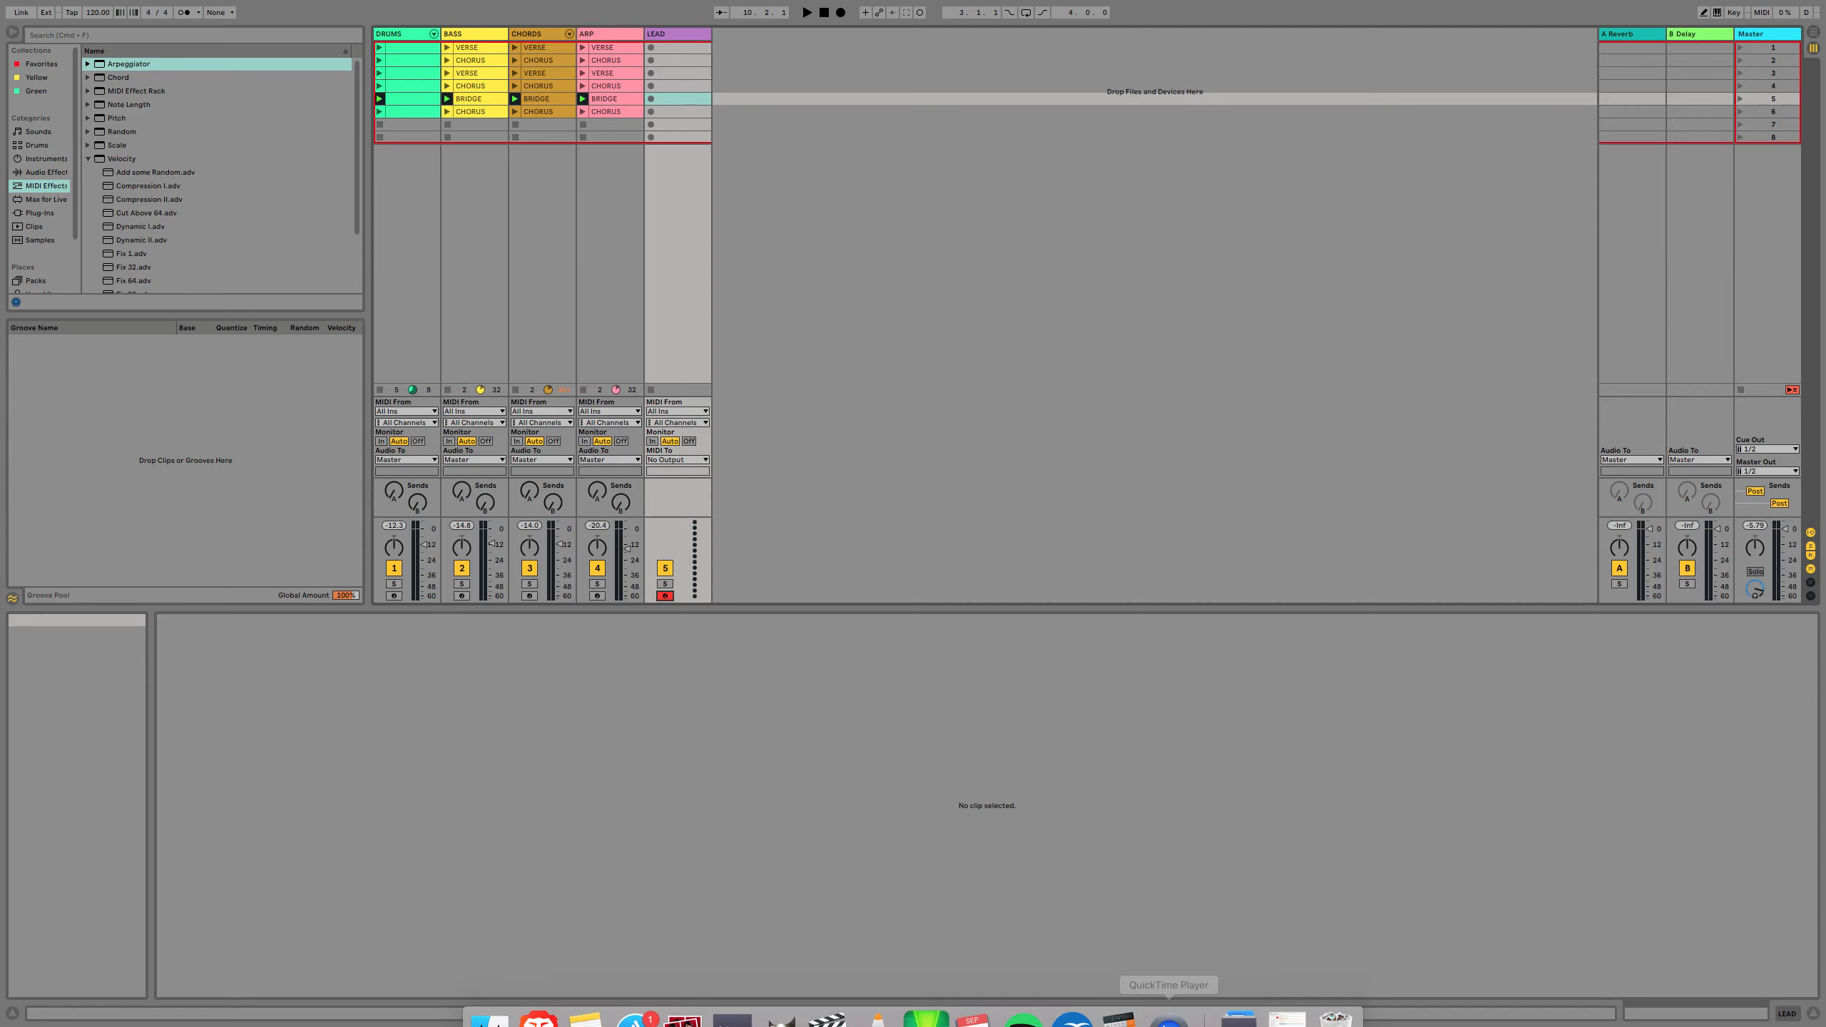
{"action": "right_click", "coordinate": [1238, 1011]}
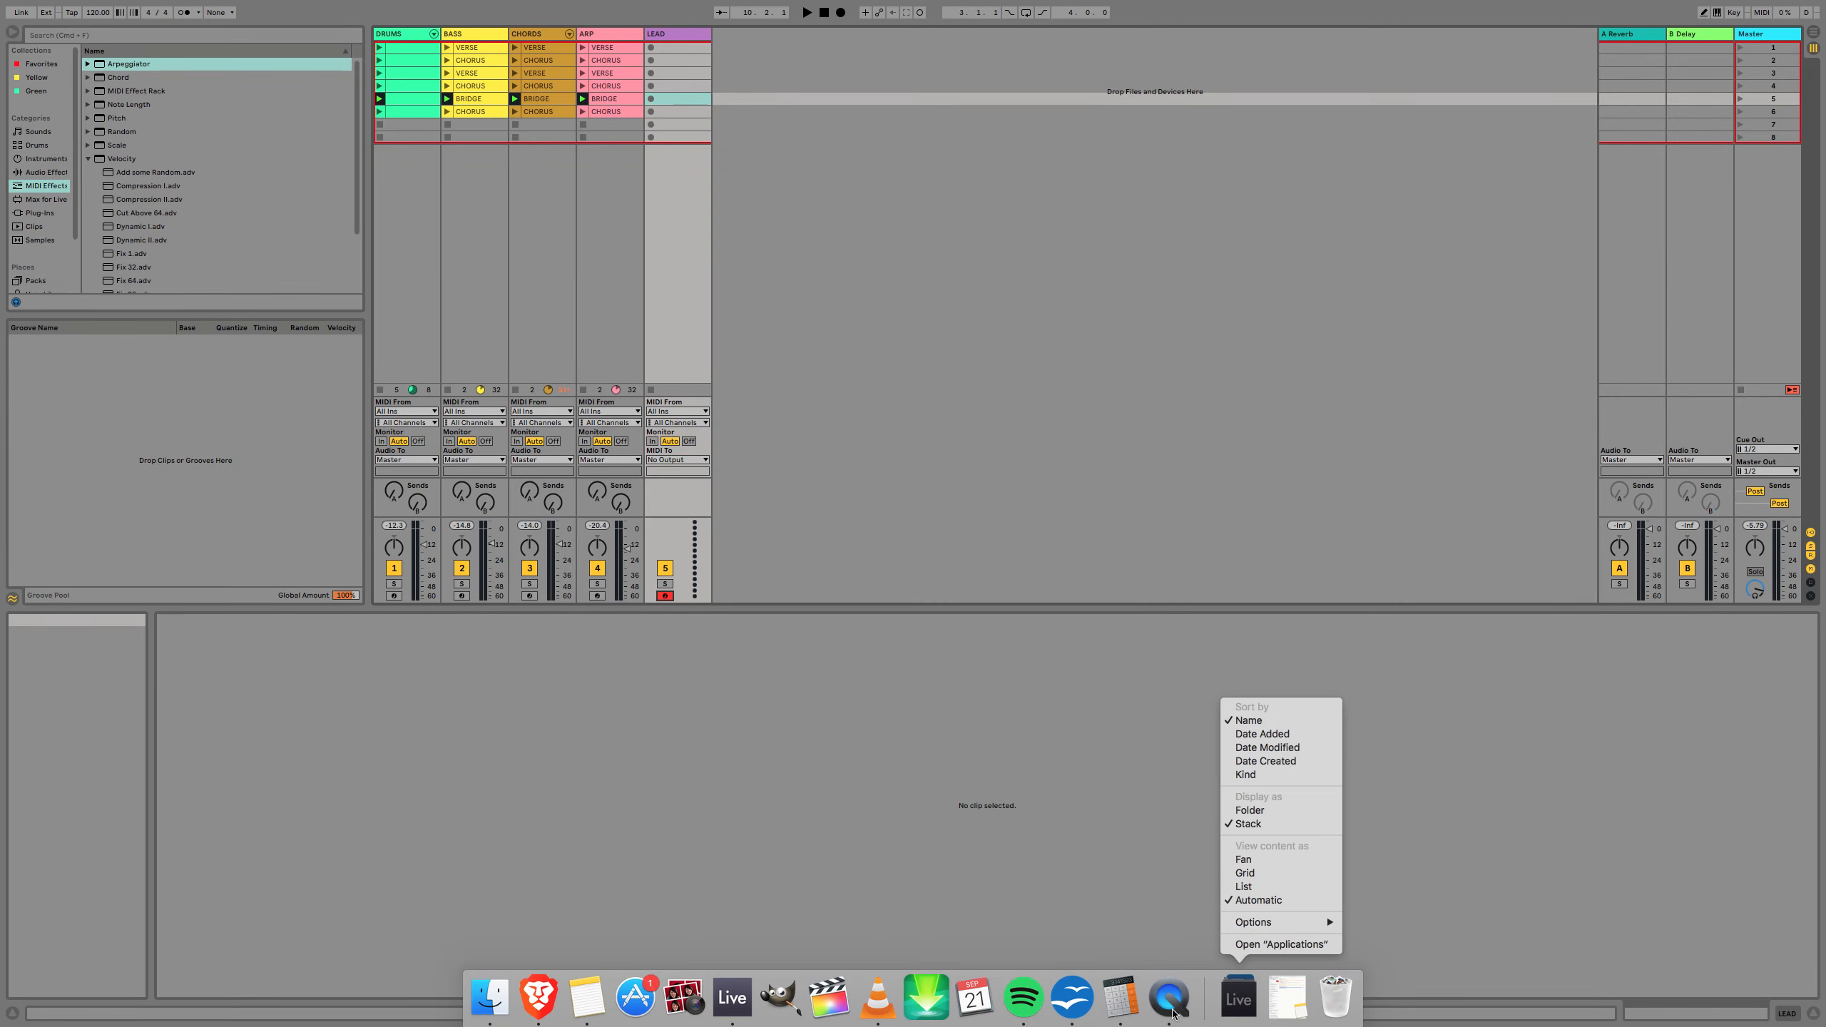